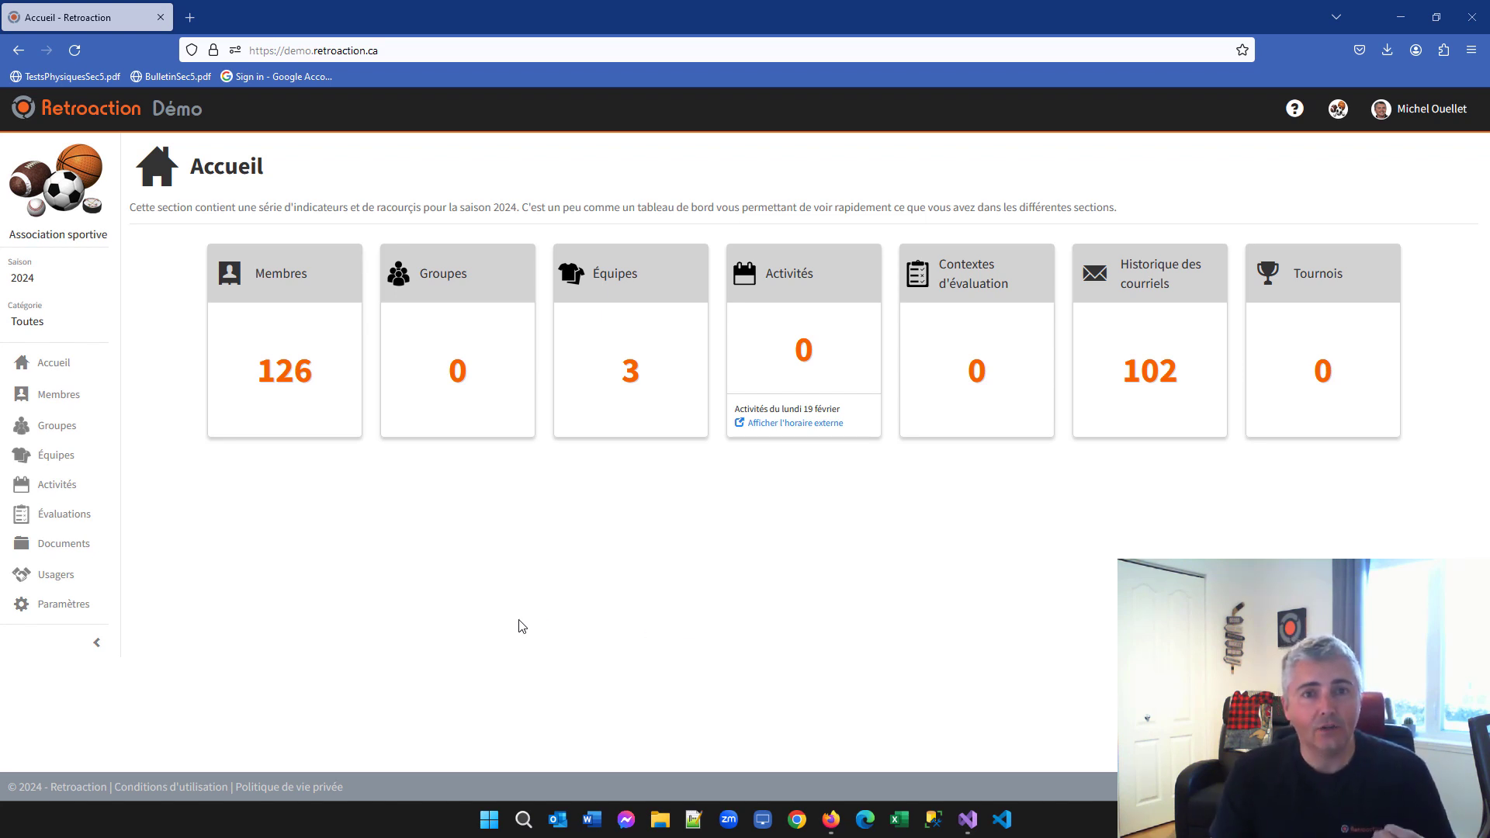
Grant the technical support user the equipment management permission for all seasons and categories, save it, and return to the user list
left_click(53, 577)
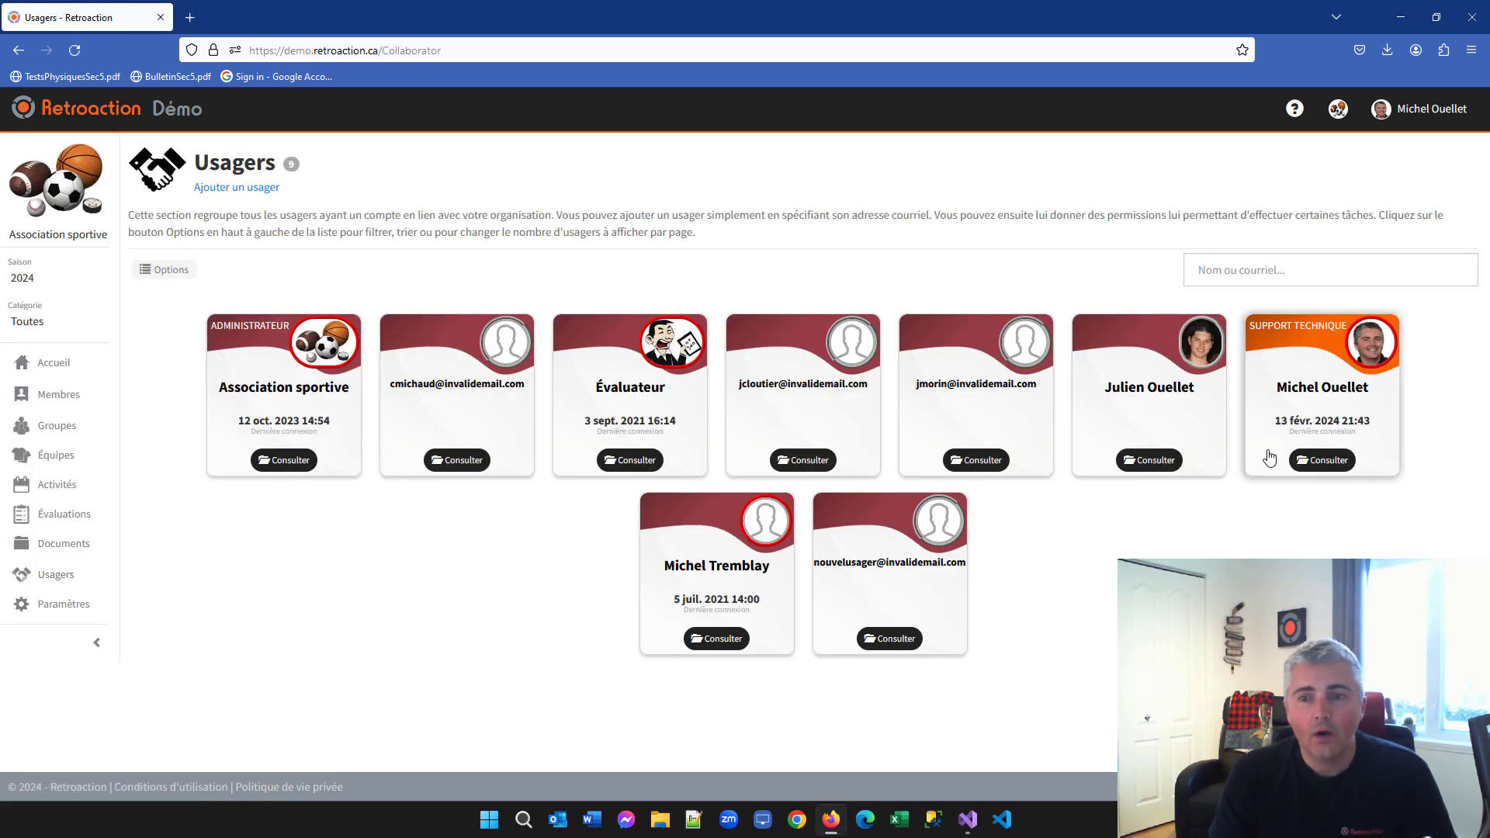
left_click(1332, 461)
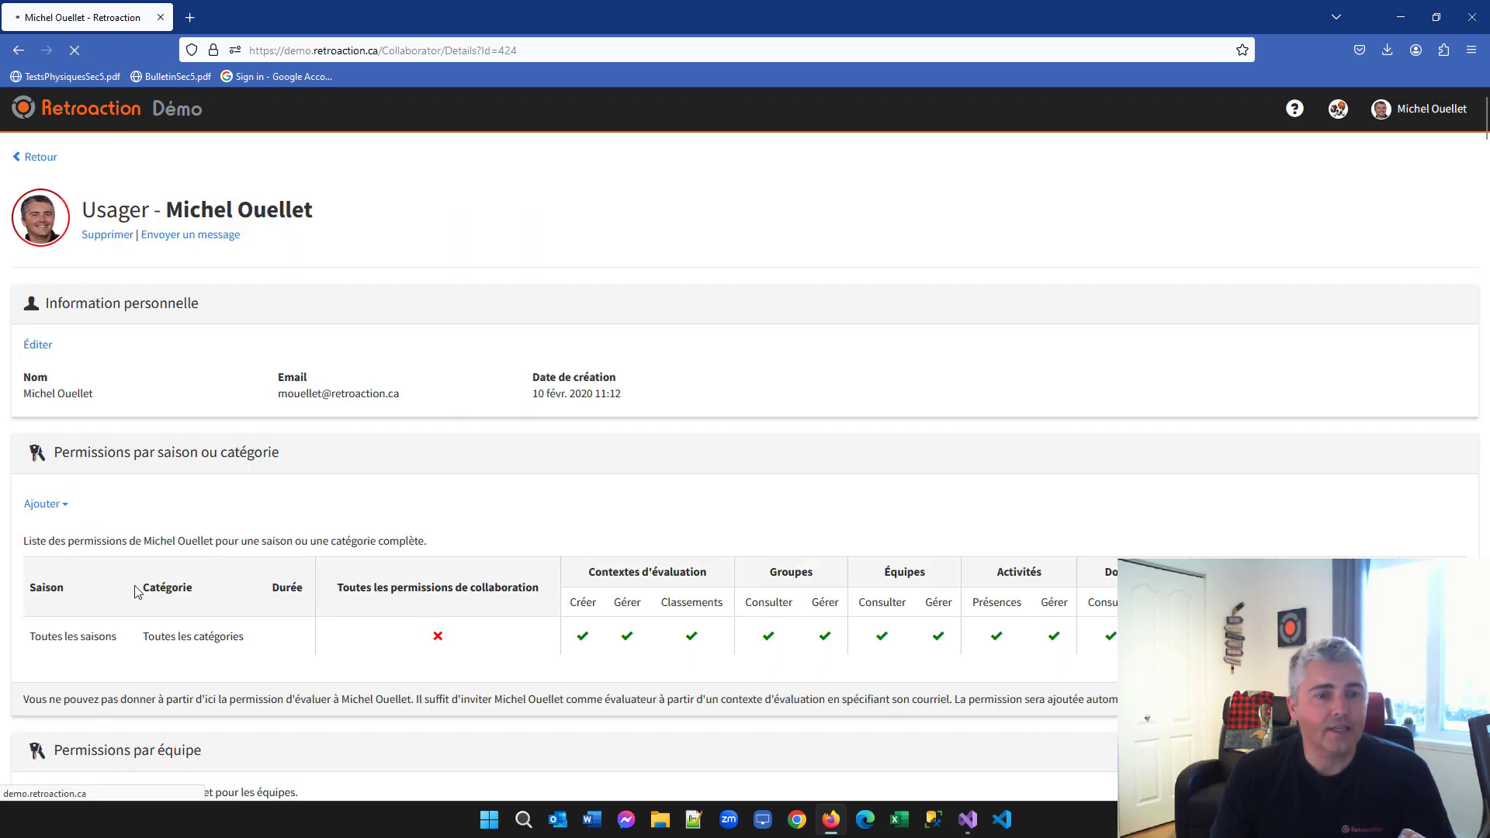
left_click(116, 460)
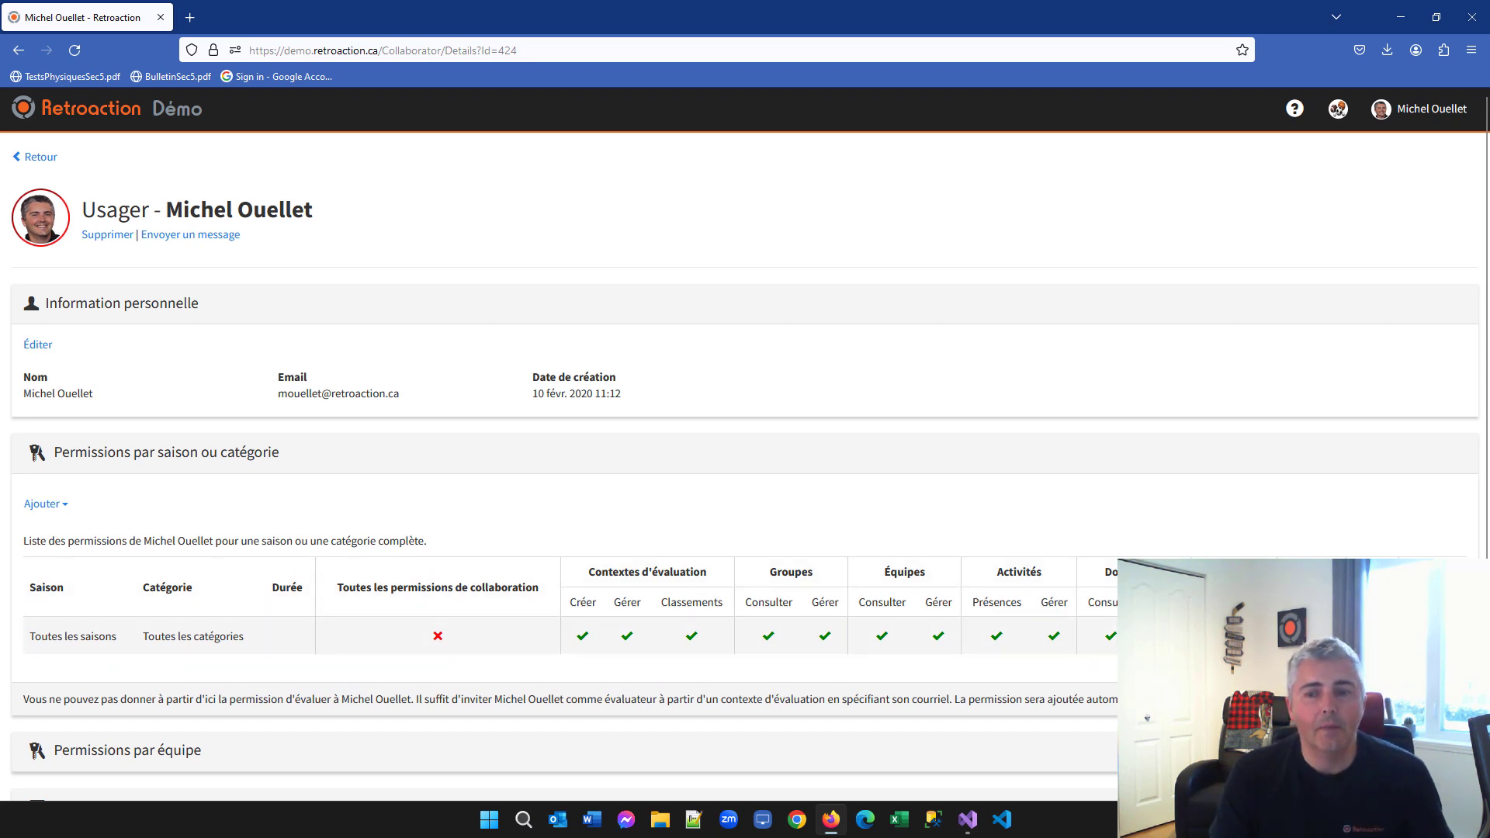
left_click(645, 636)
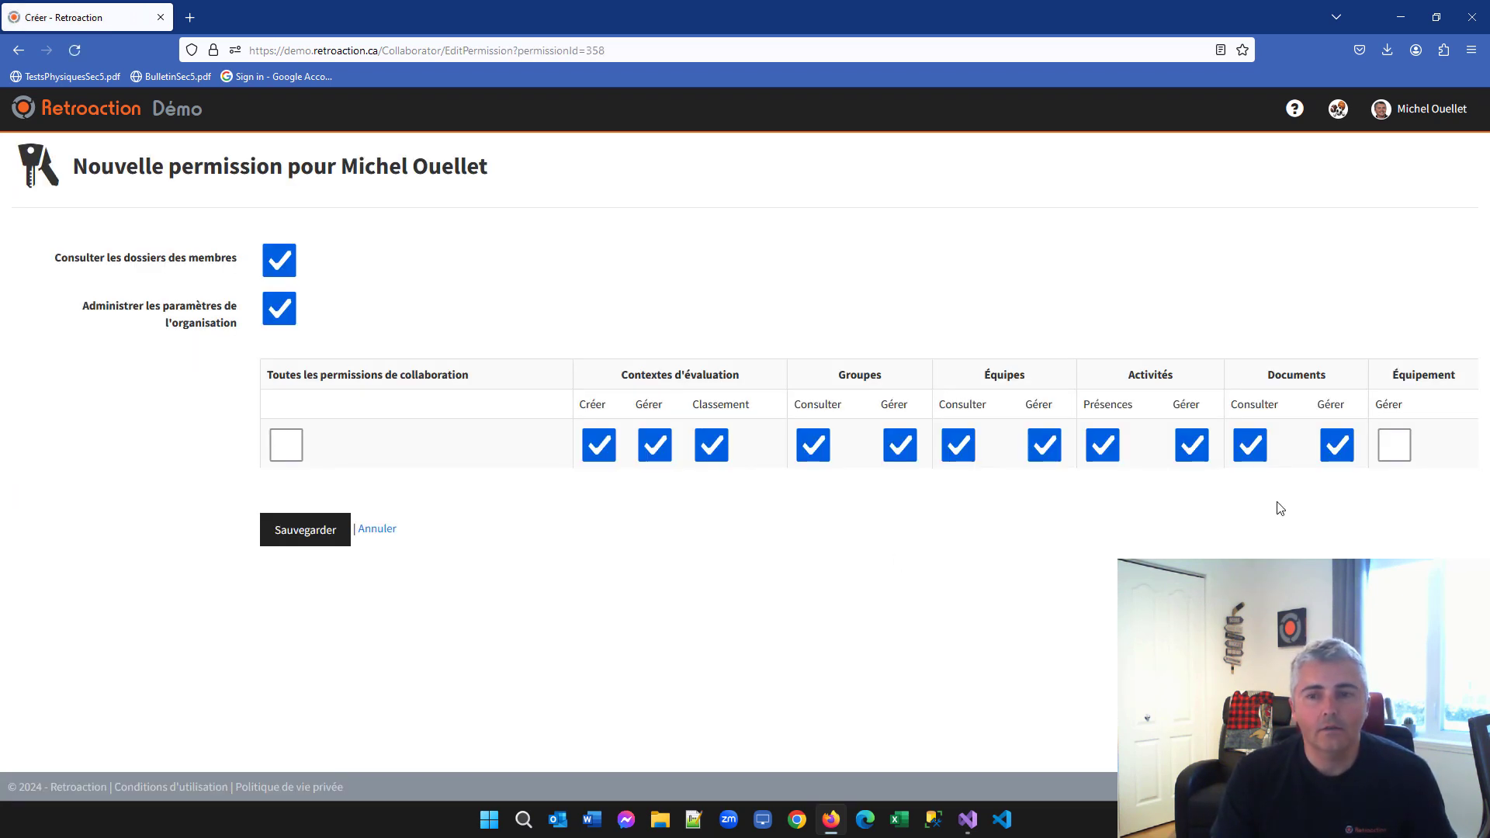
left_click(1395, 447)
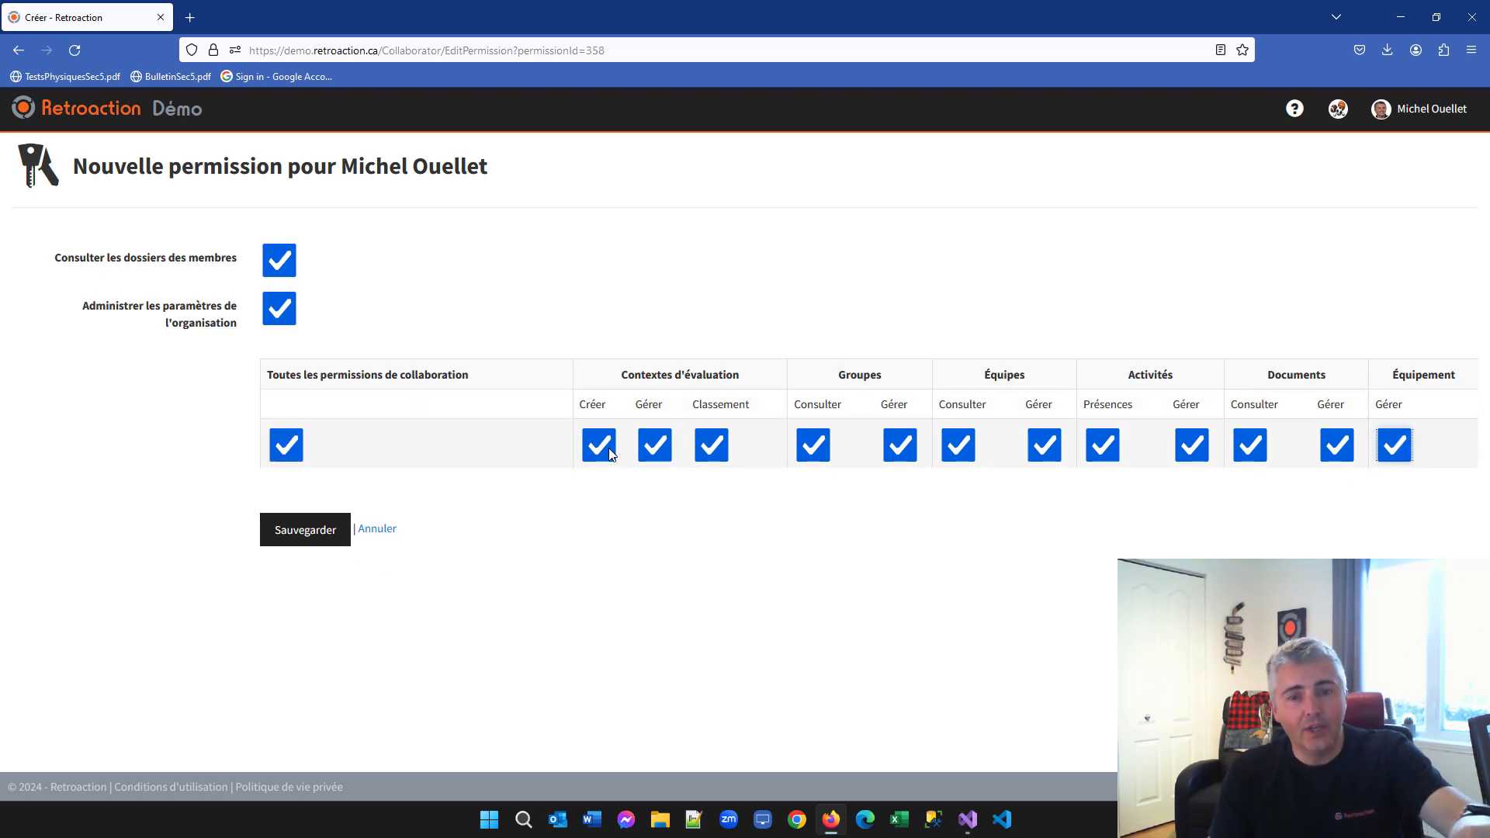
left_click(318, 536)
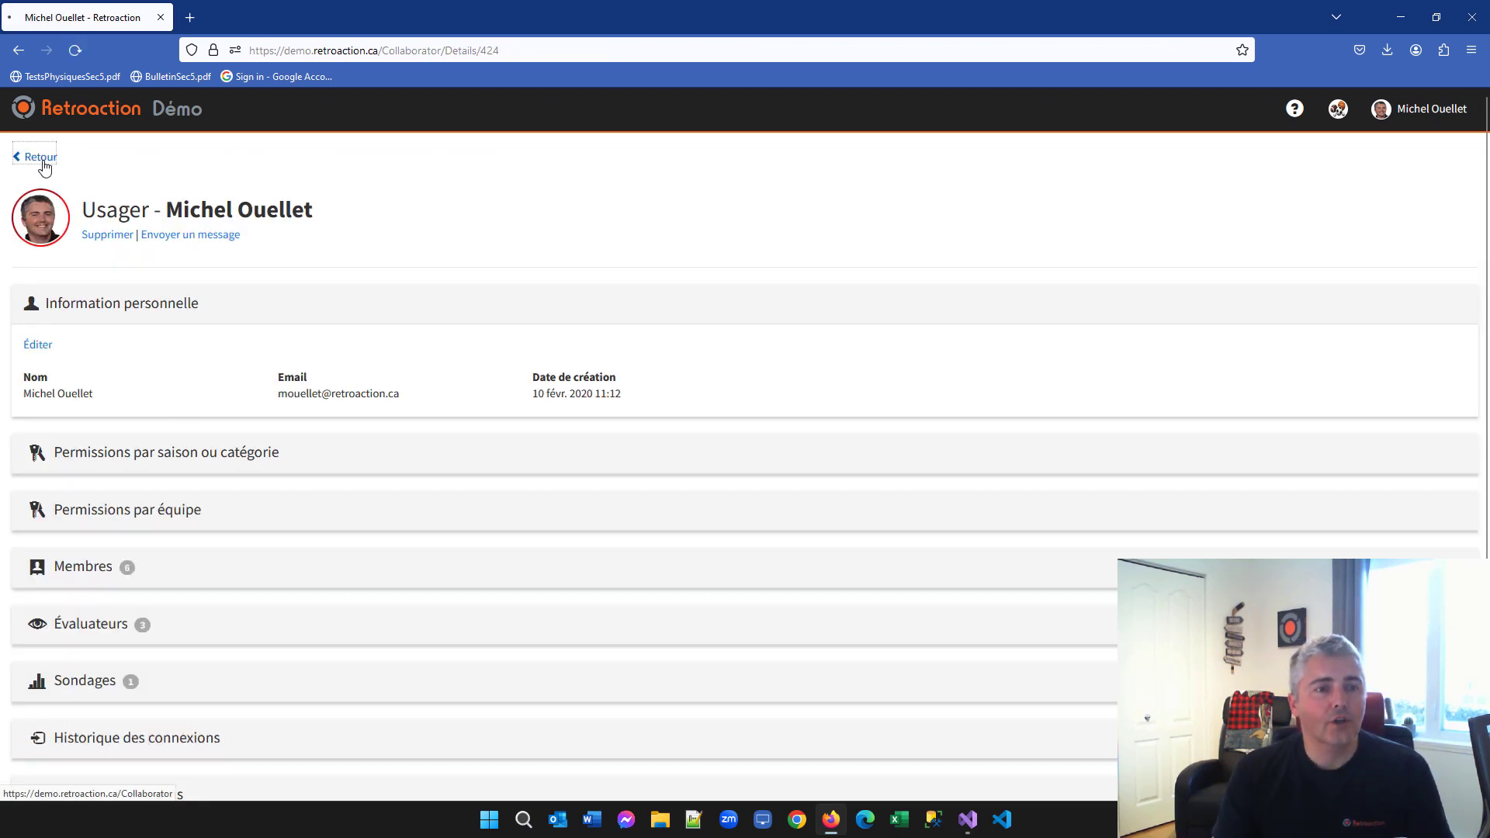
left_click(42, 161)
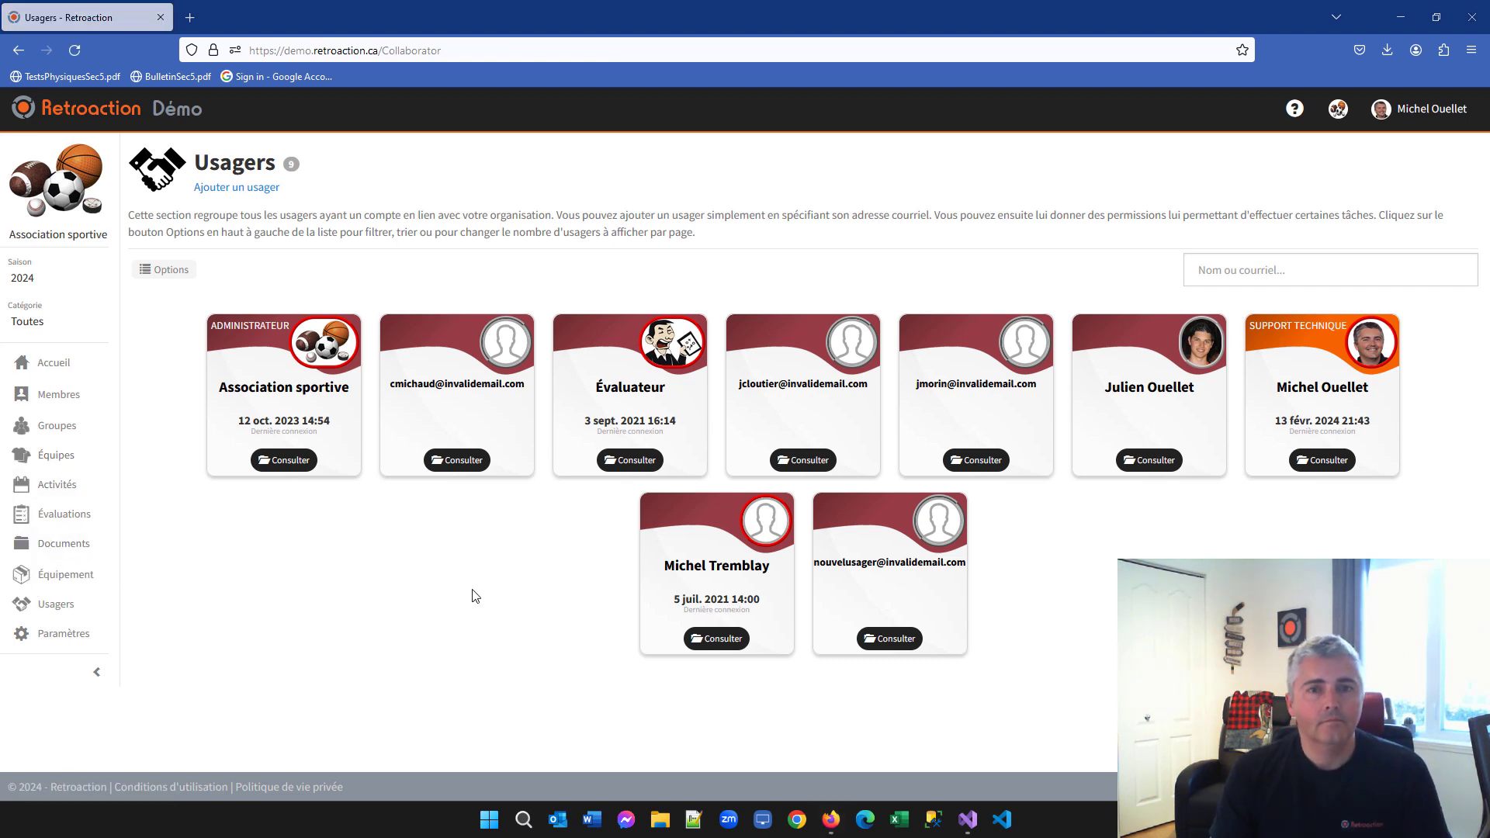
Open the Équipement section, look at the loans list, and return to the inventory
left_click(93, 575)
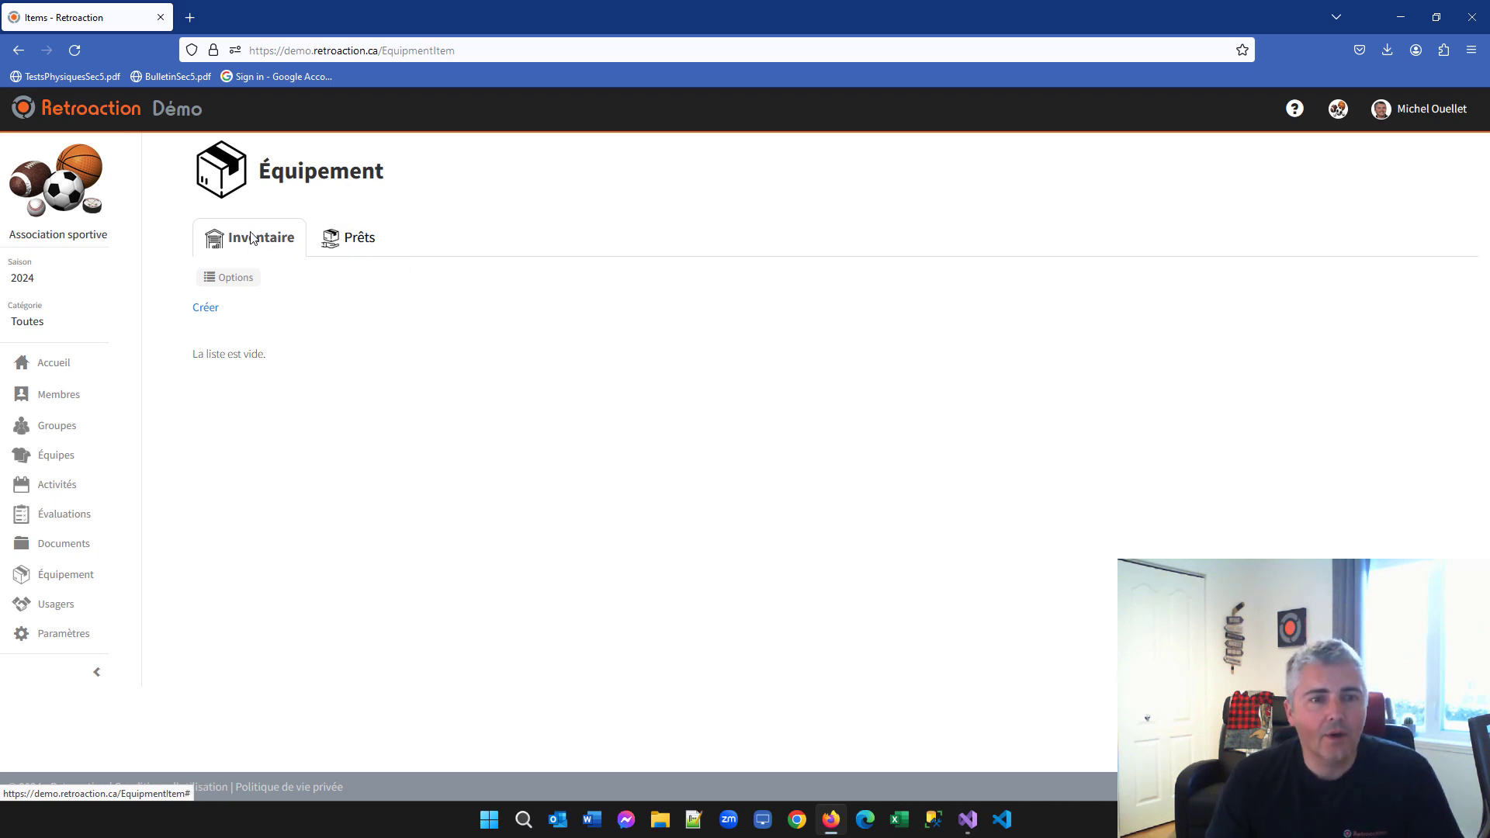
left_click(361, 252)
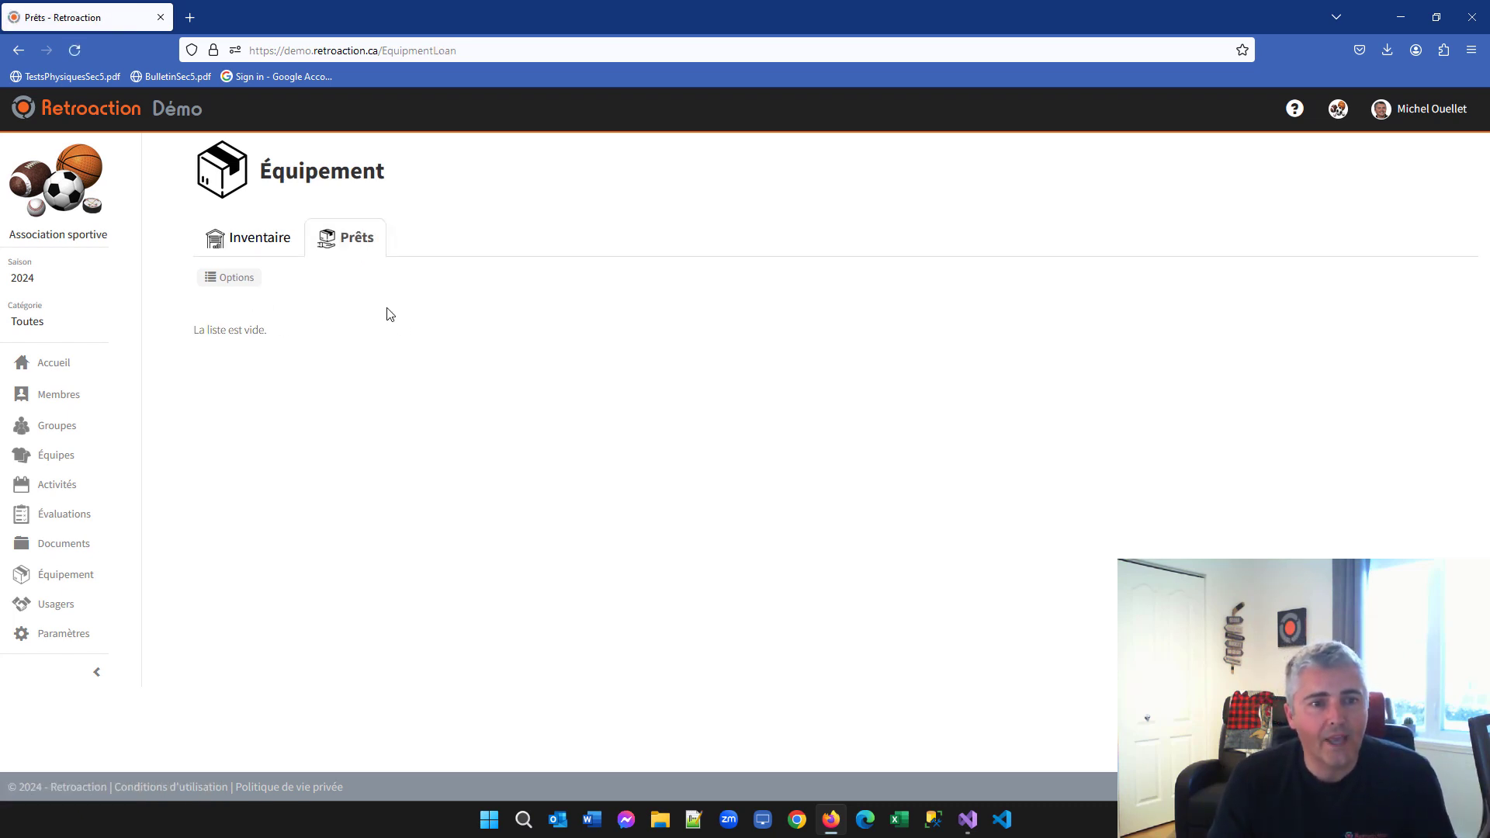
left_click(259, 247)
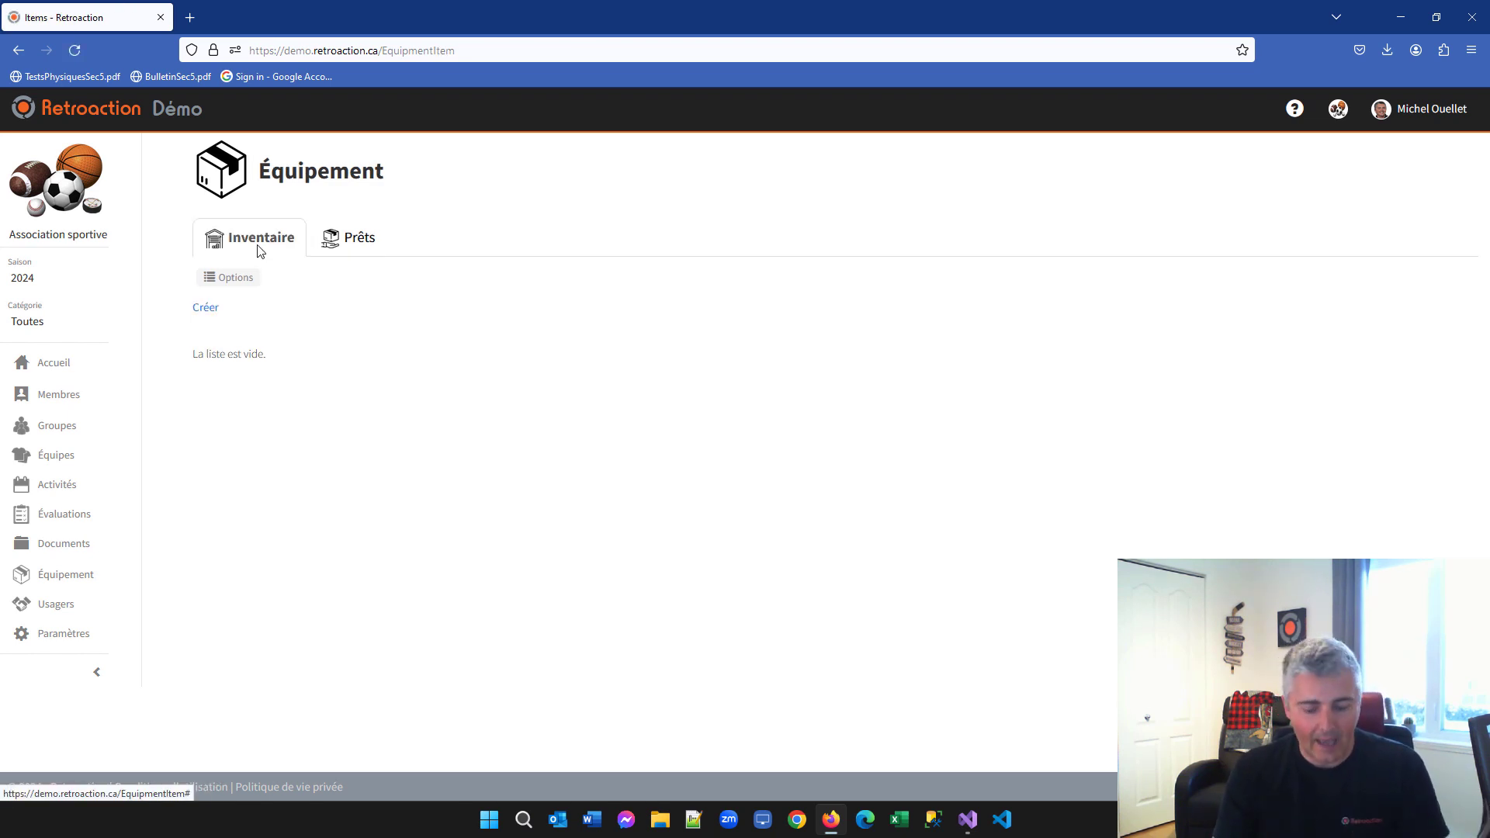
Start a new equipment item in the inventory and name it Rondelles, without a description or code
left_click(206, 308)
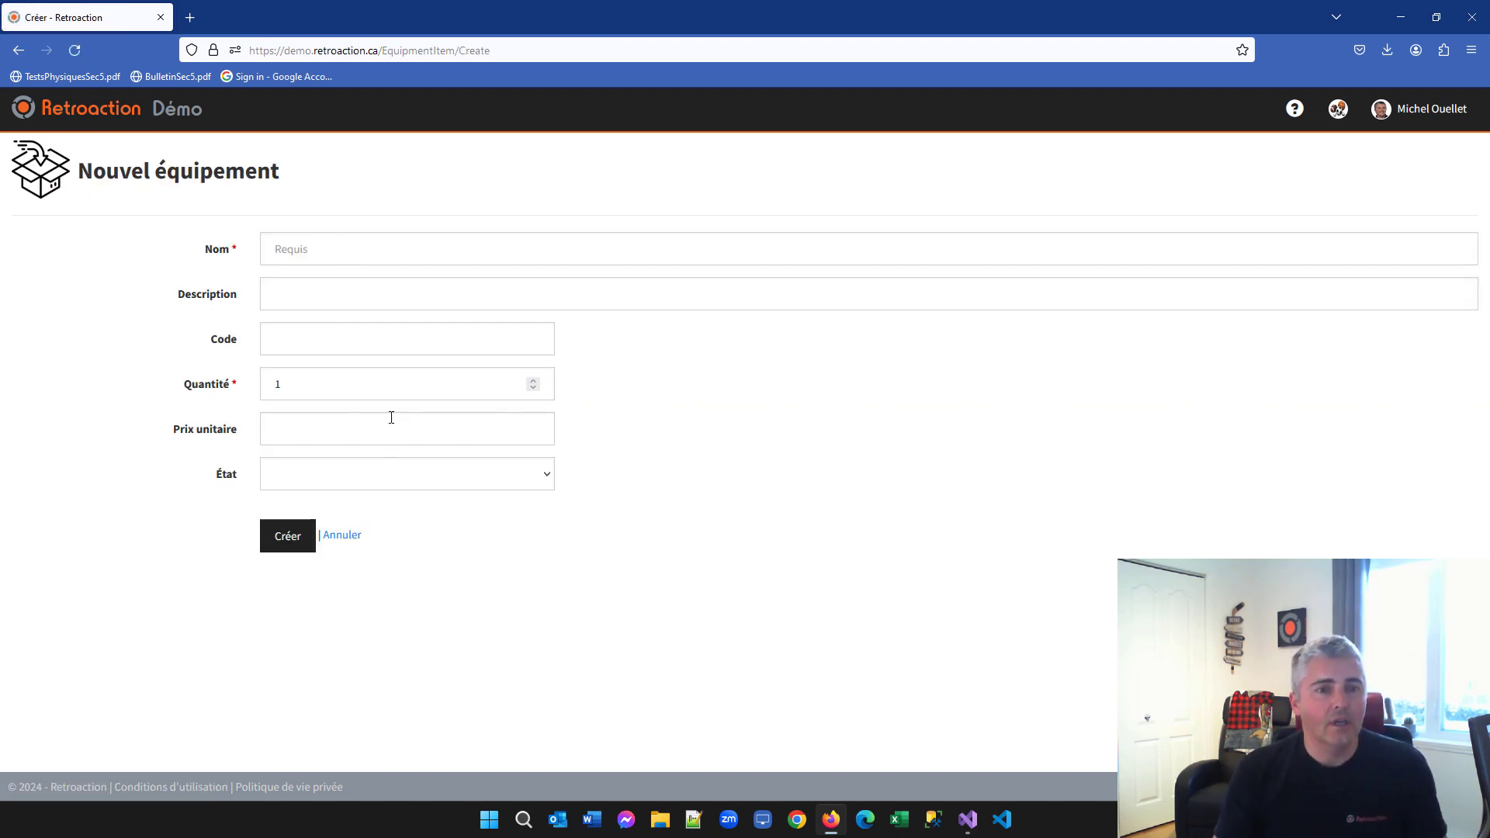
left_click(325, 249)
type("Rond")
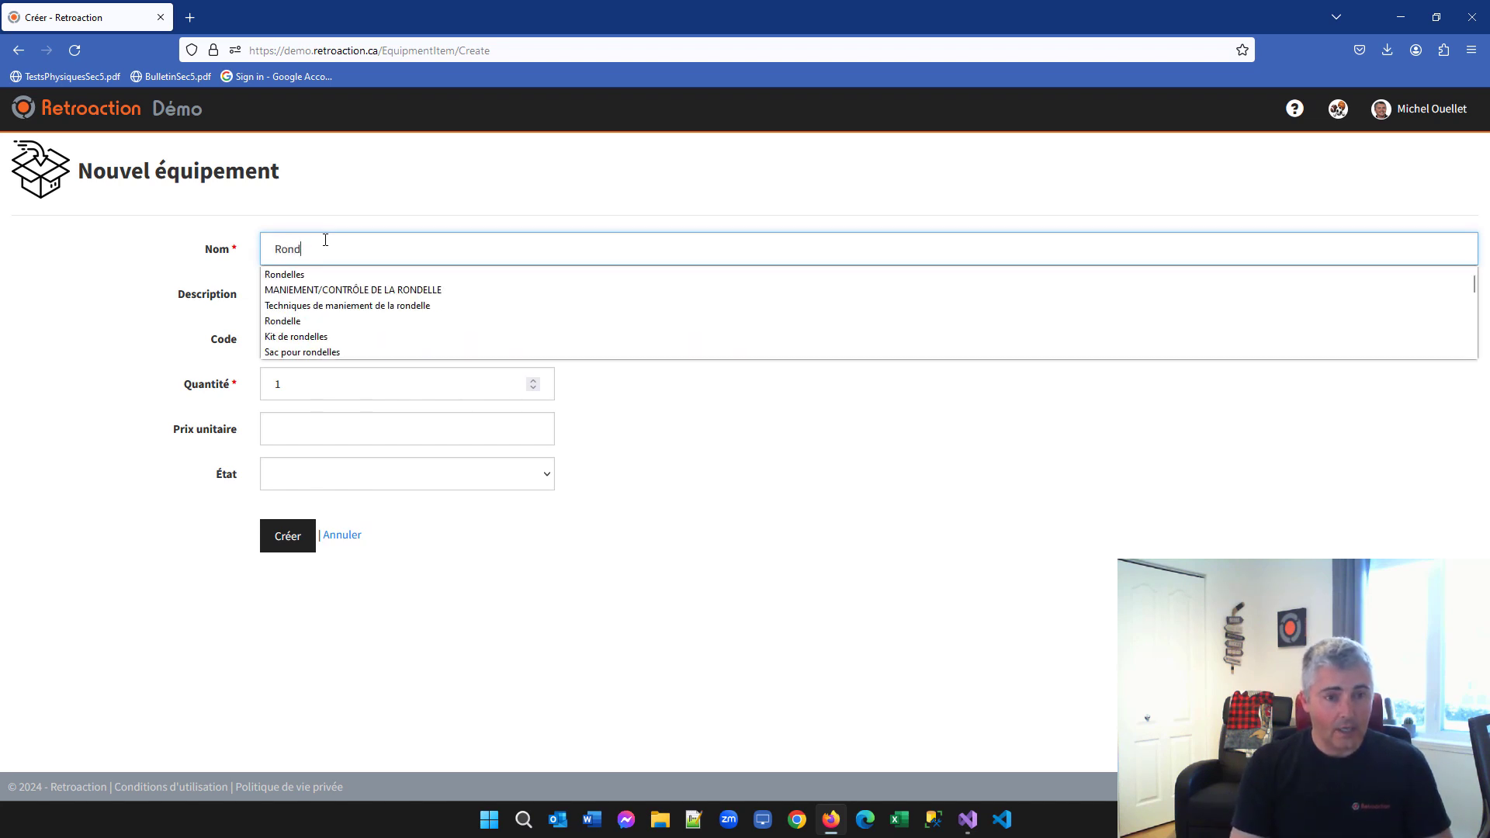
type("elles")
key("Tab")
key("Tab")
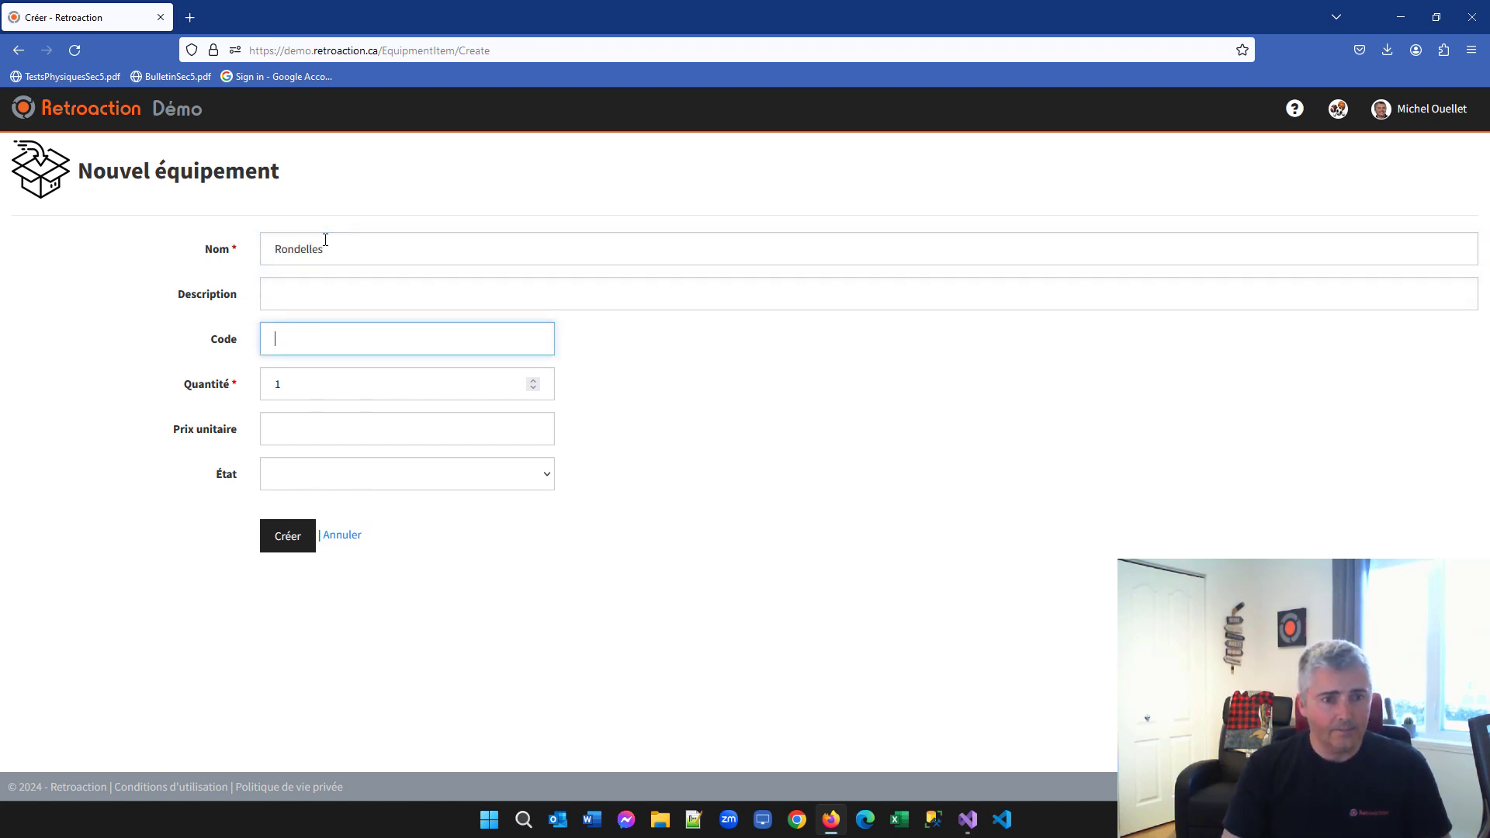
left_click(301, 296)
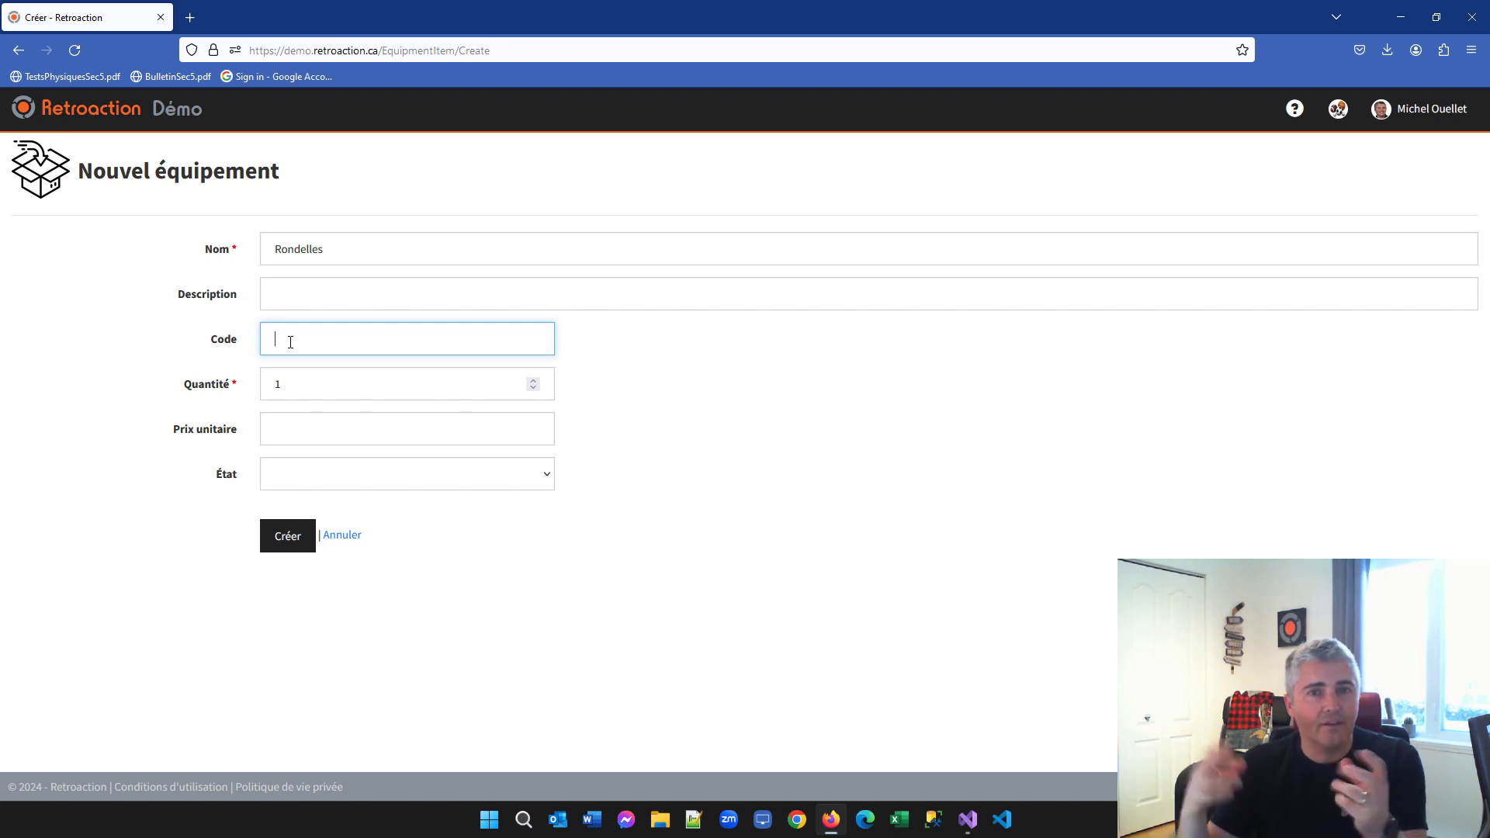
Set the new item's quantity to 1000 and its unit price to 2,99
left_click(304, 385)
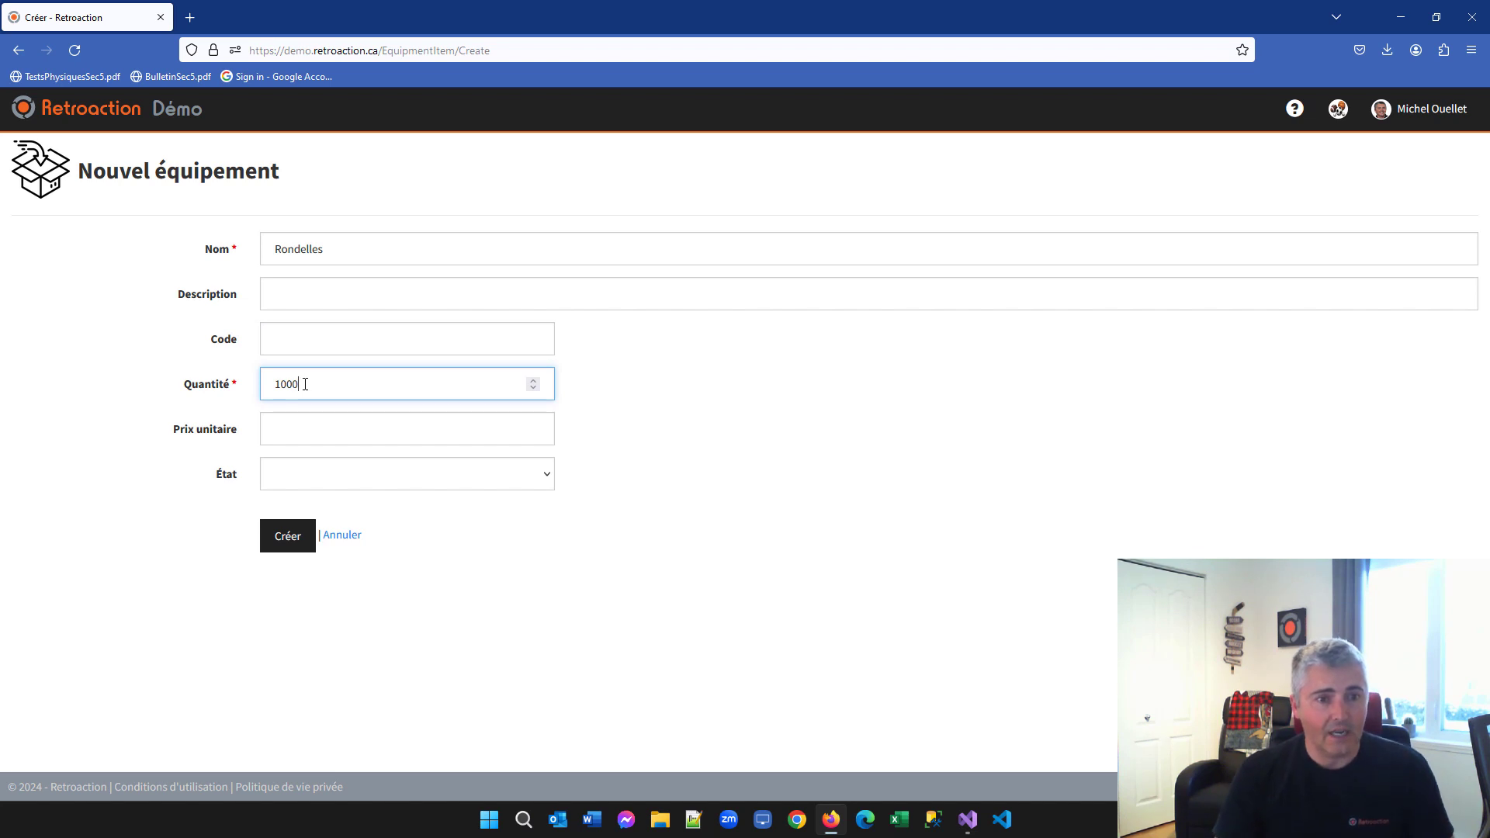
type("2,99")
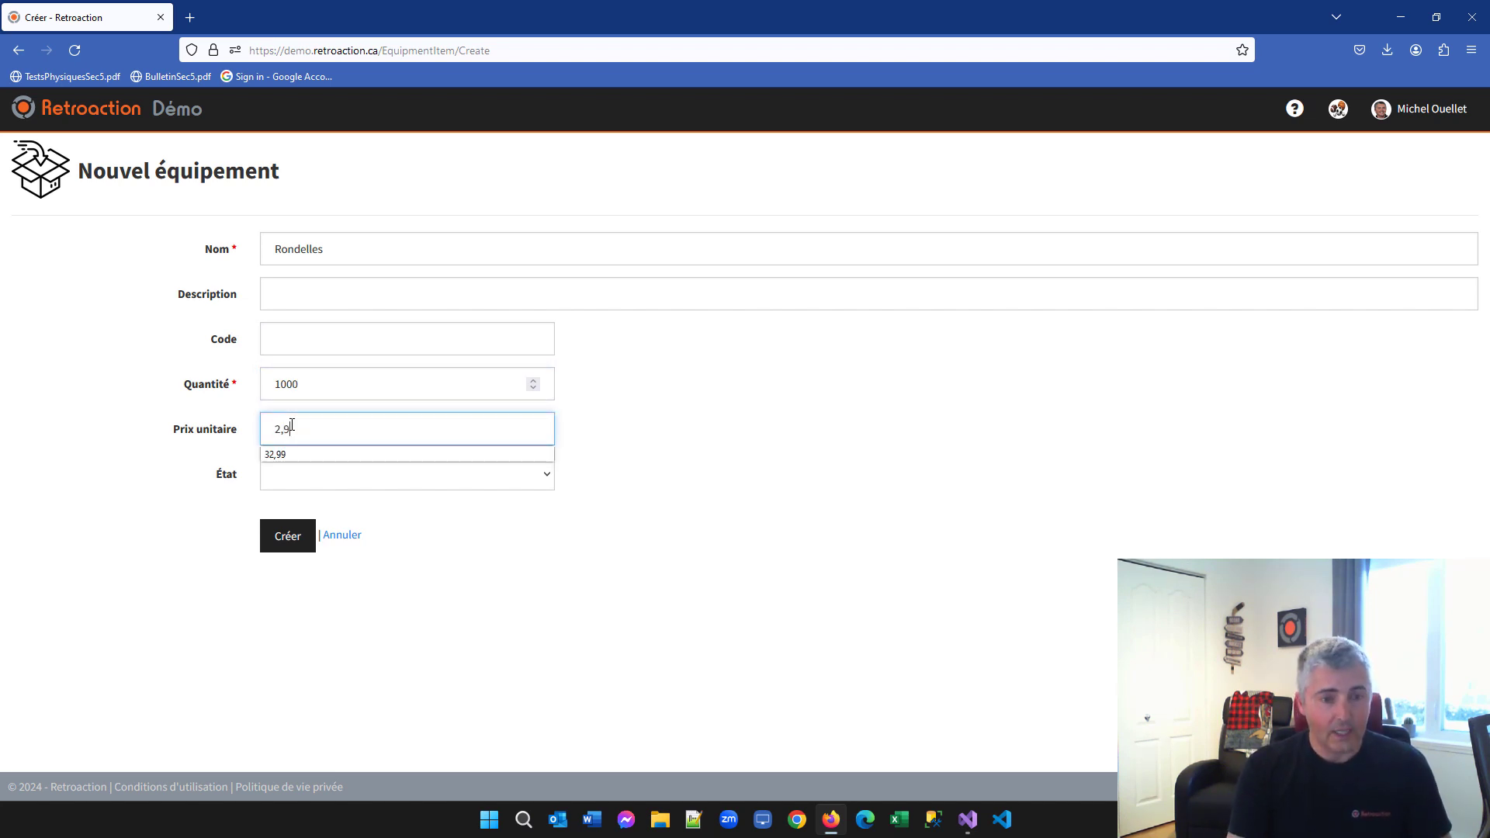
left_click(619, 450)
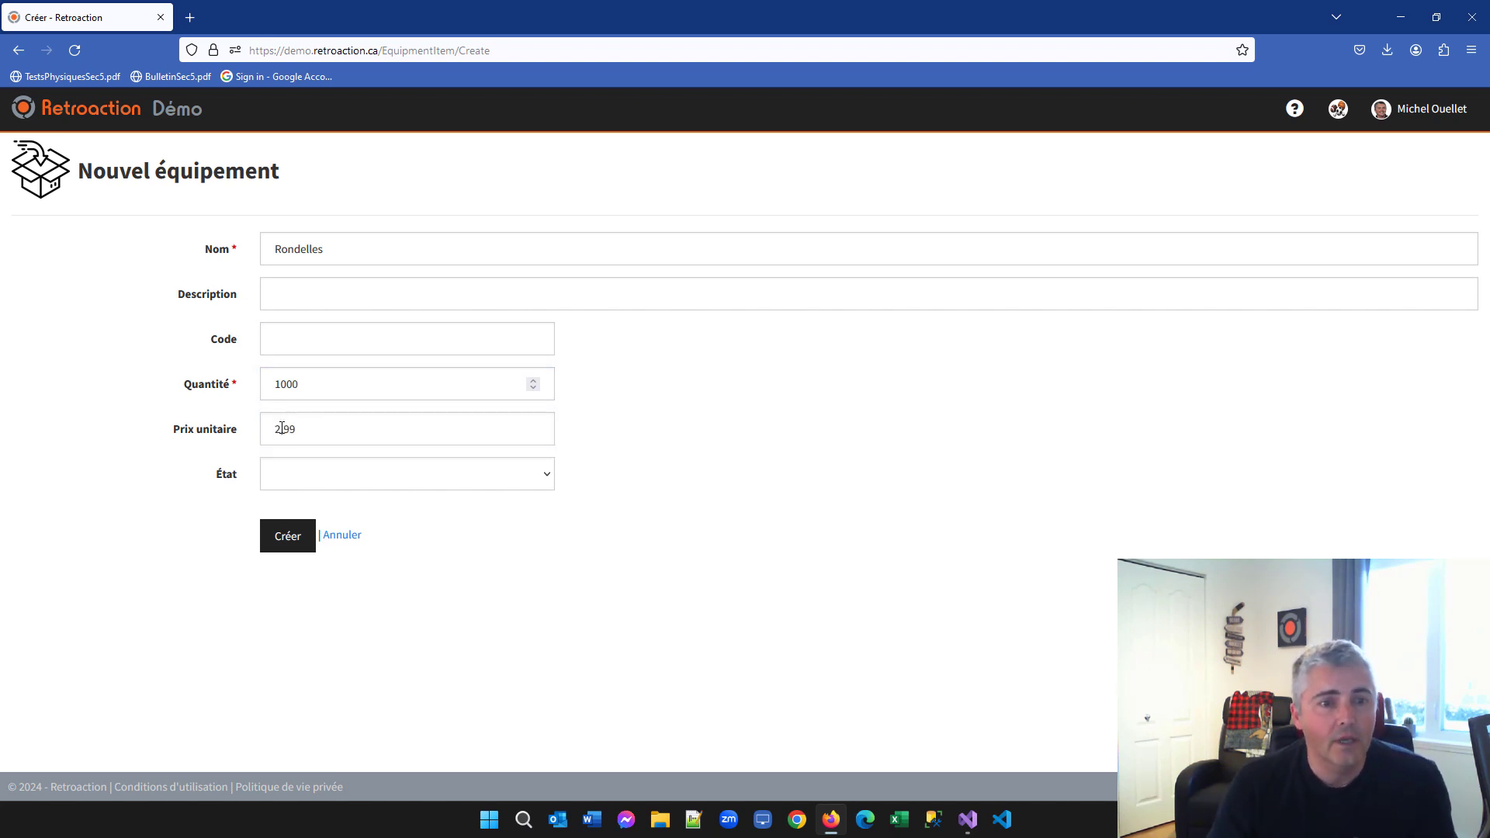
left_click(291, 477)
left_click(297, 523)
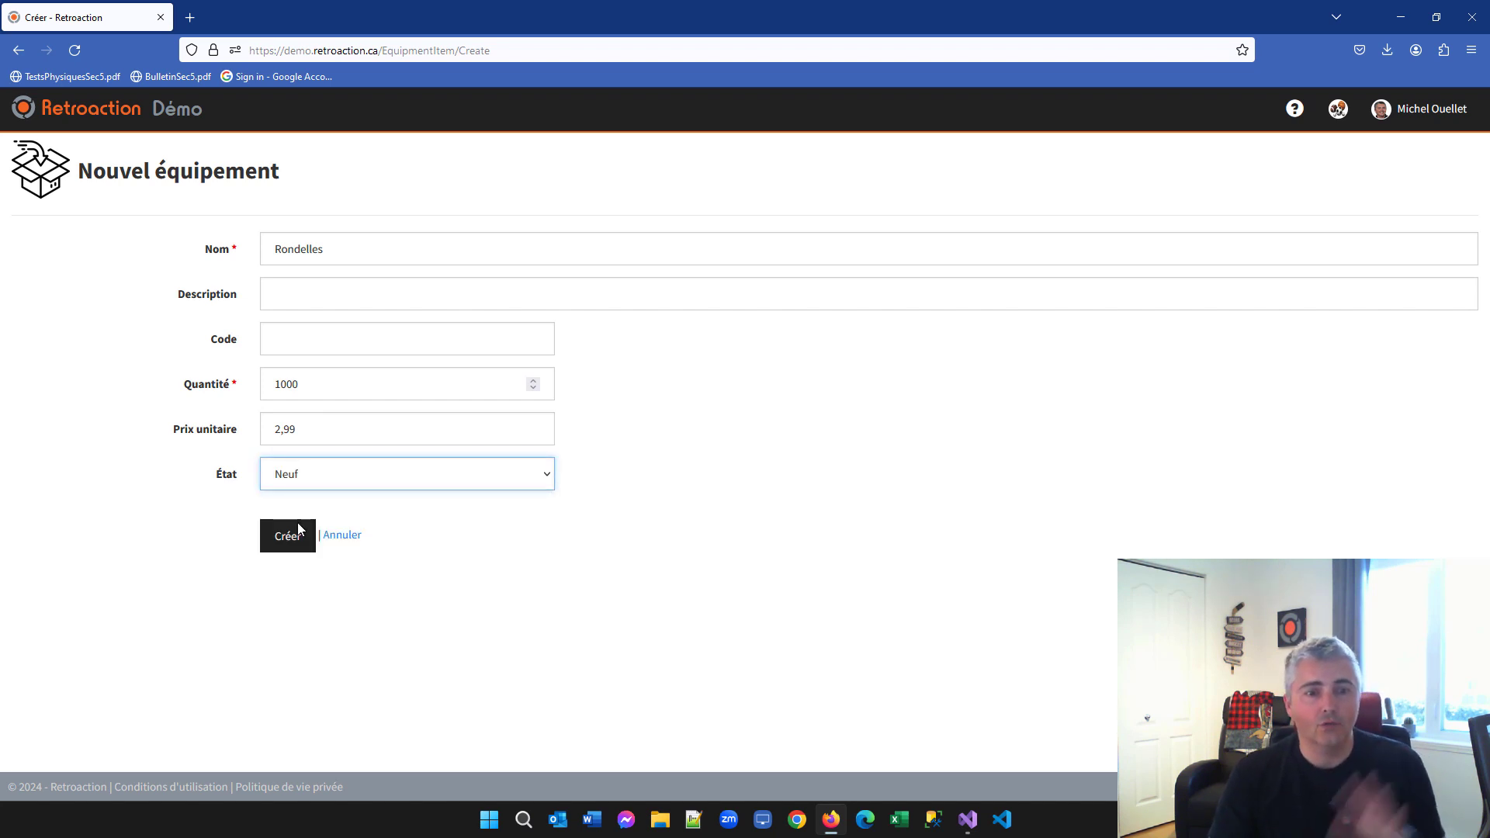
left_click(313, 475)
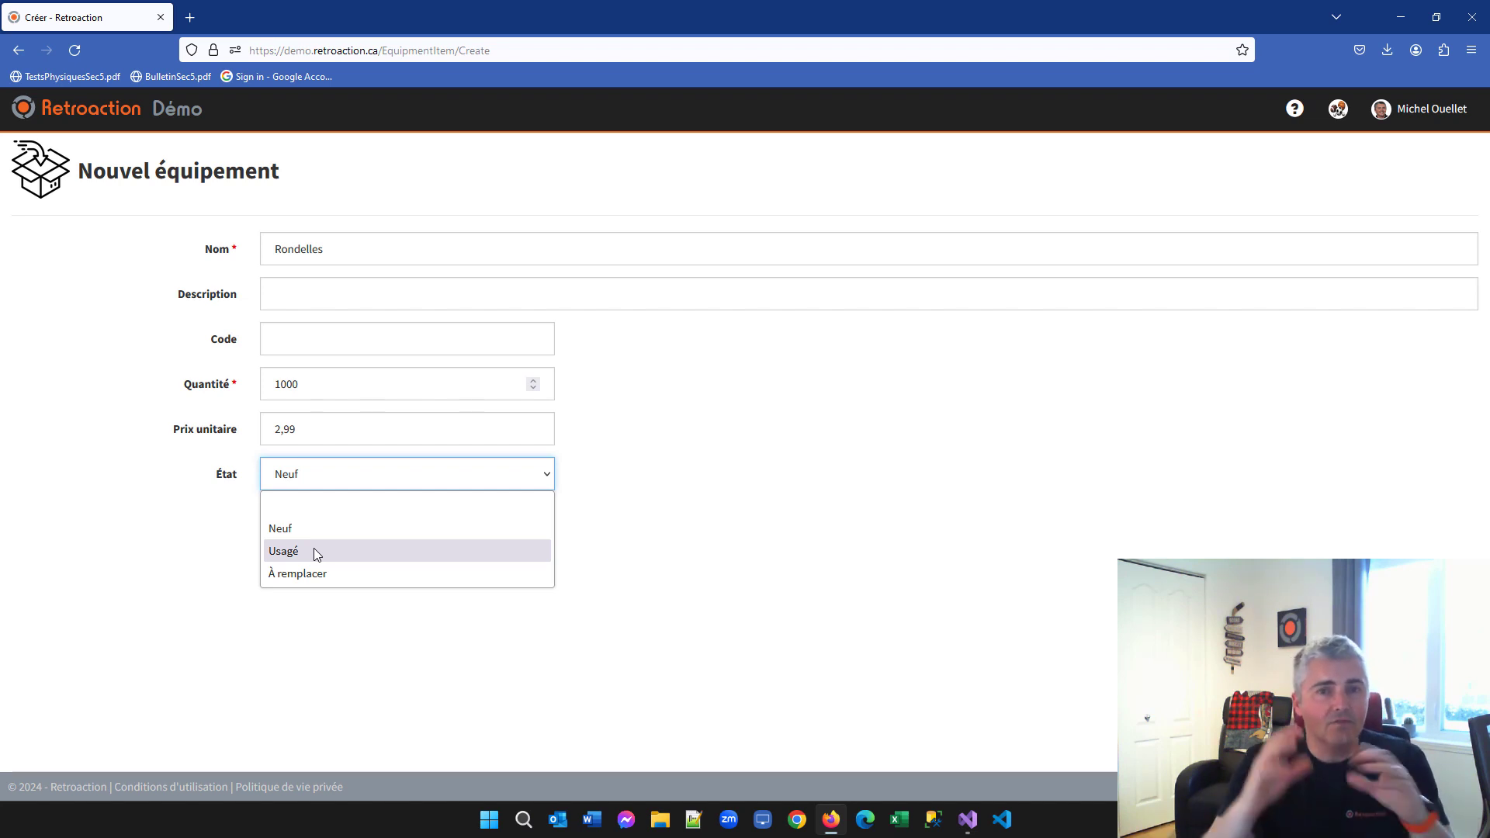
left_click(321, 483)
left_click(320, 485)
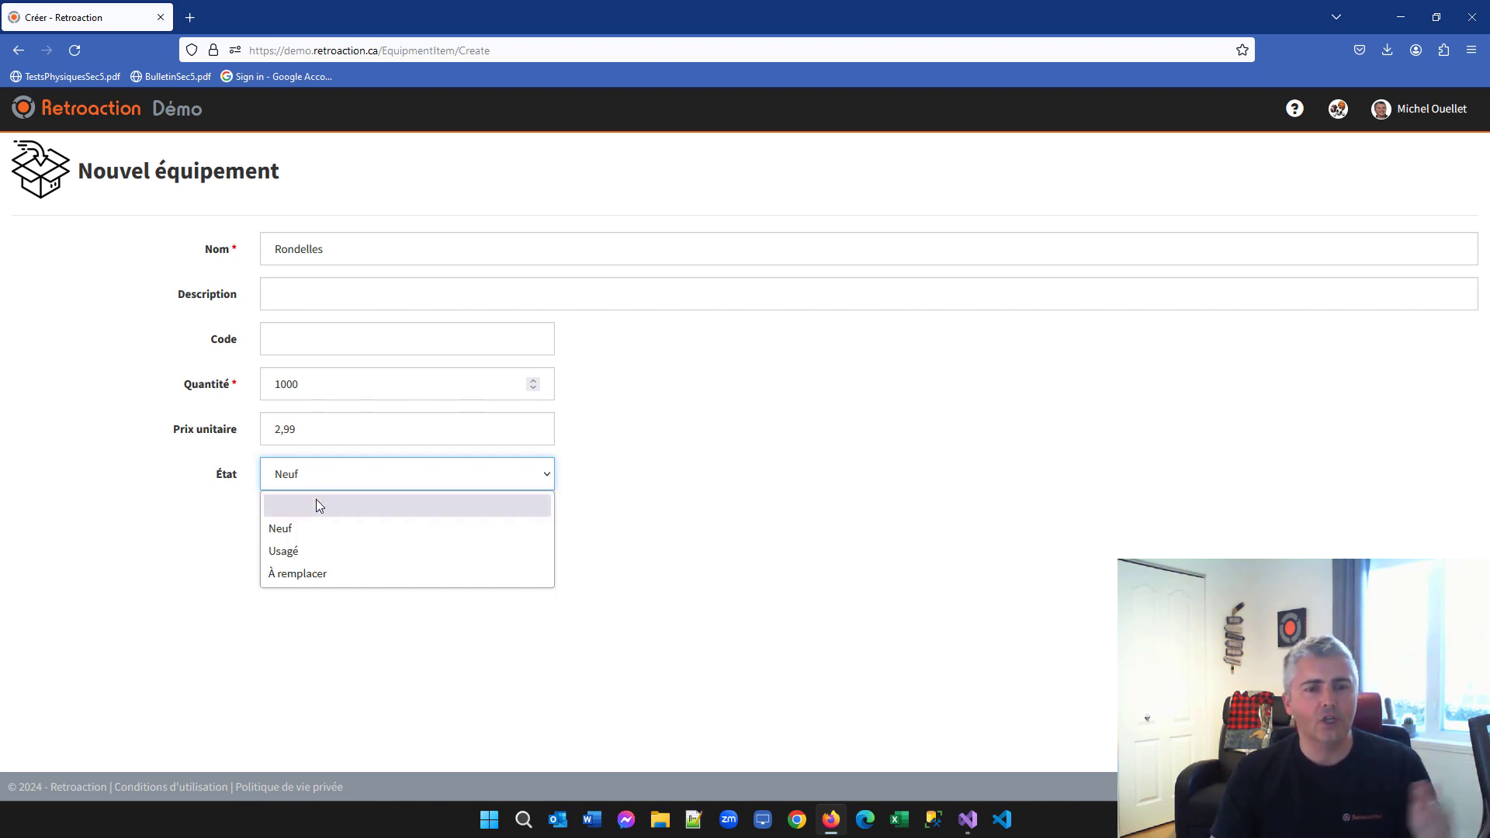
left_click(318, 505)
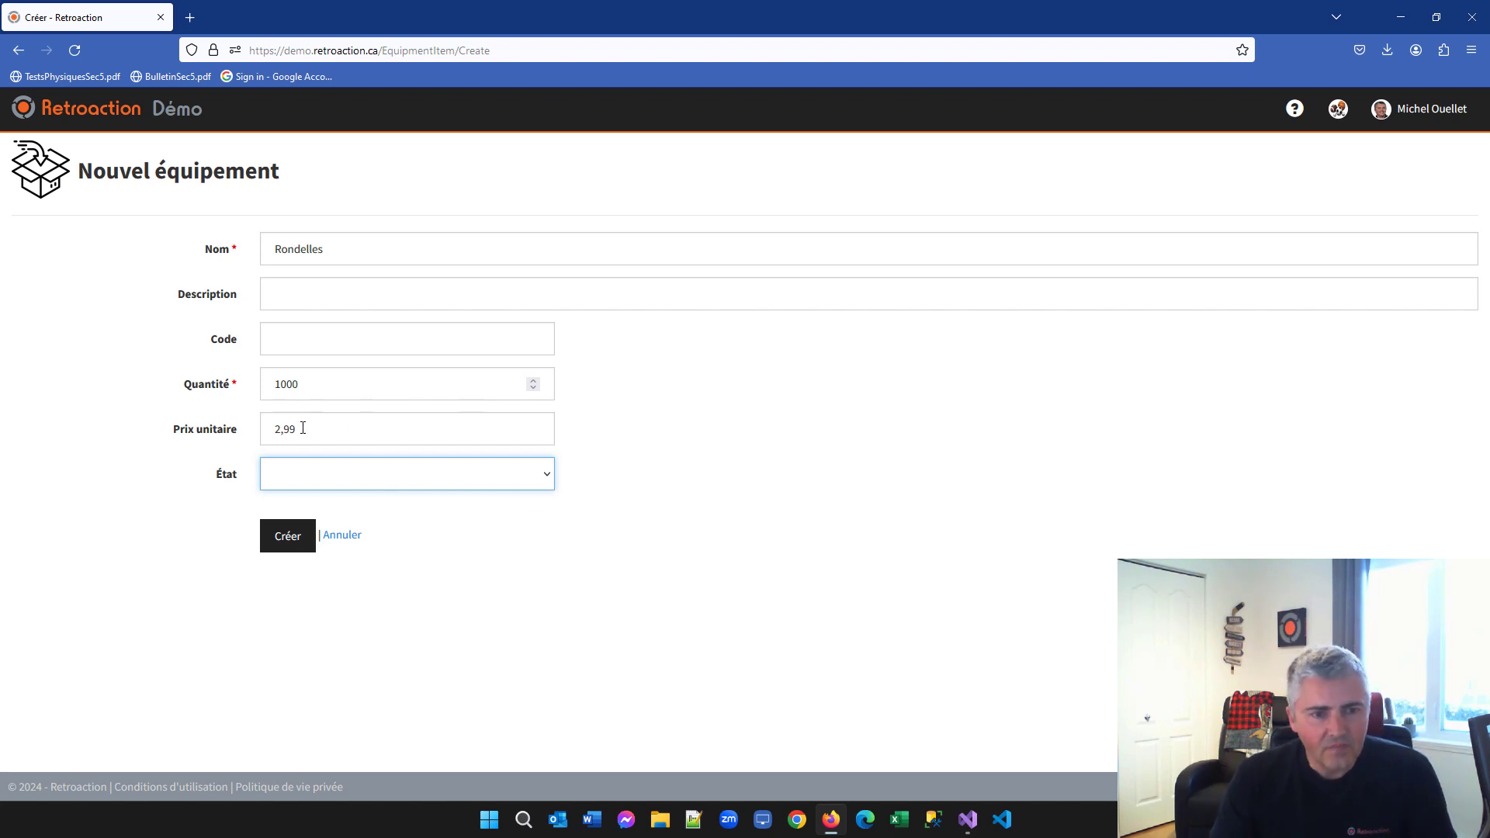
Create the Rondelles item with its condition left unspecified
left_click_drag(302, 428, 269, 431)
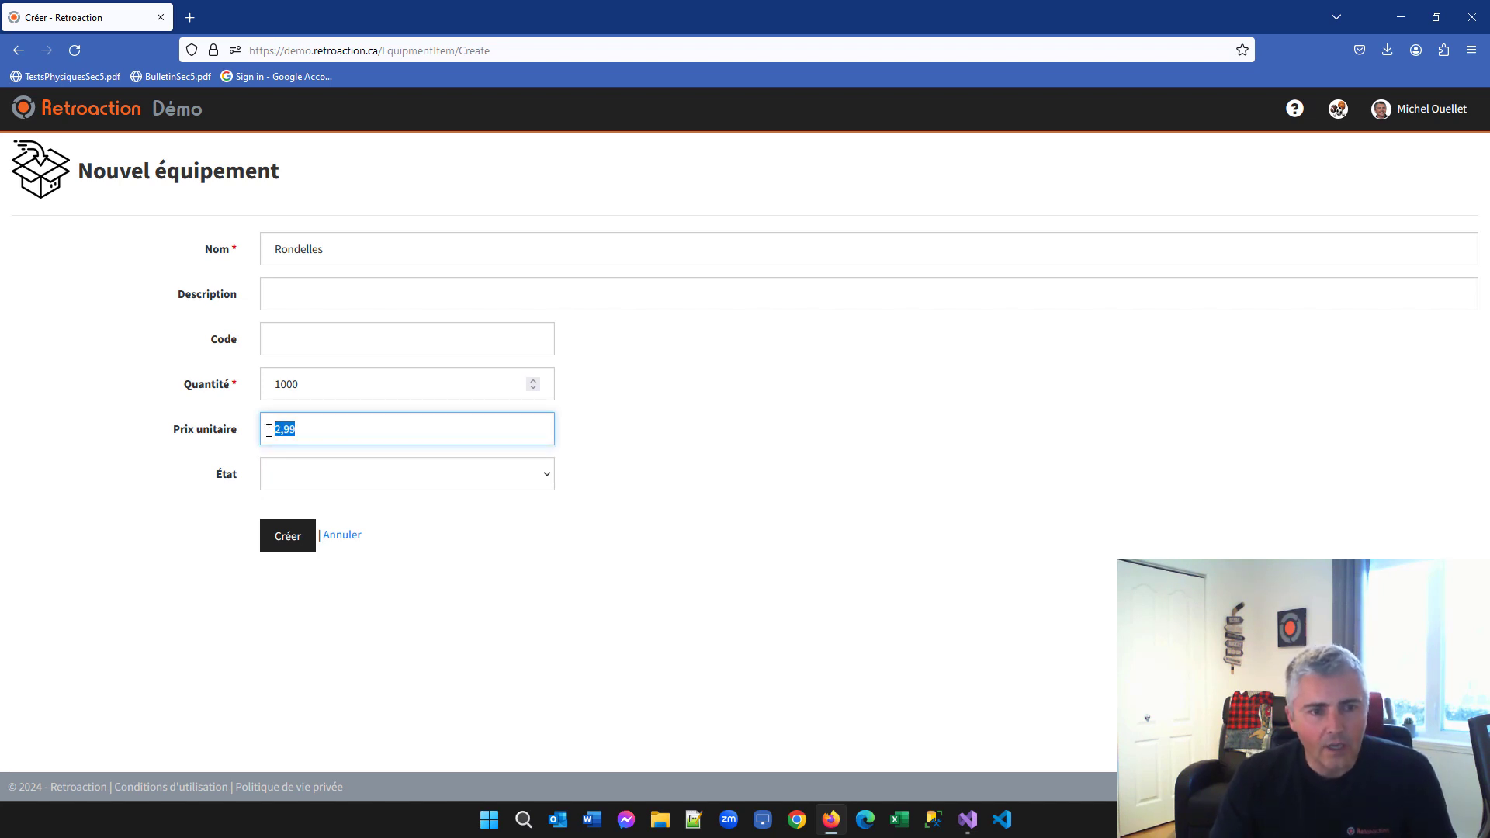
left_click(607, 433)
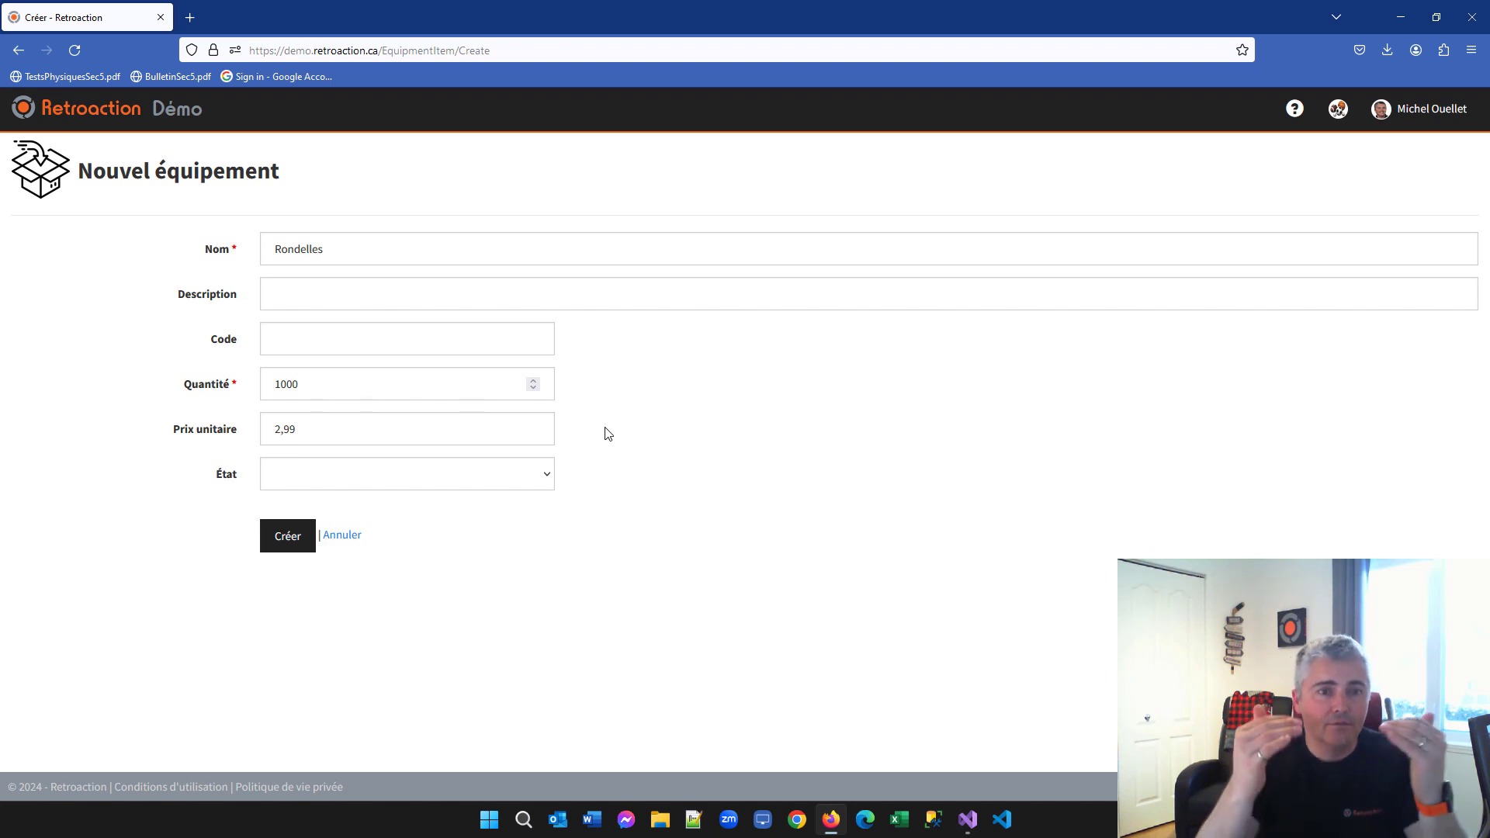
left_click(288, 543)
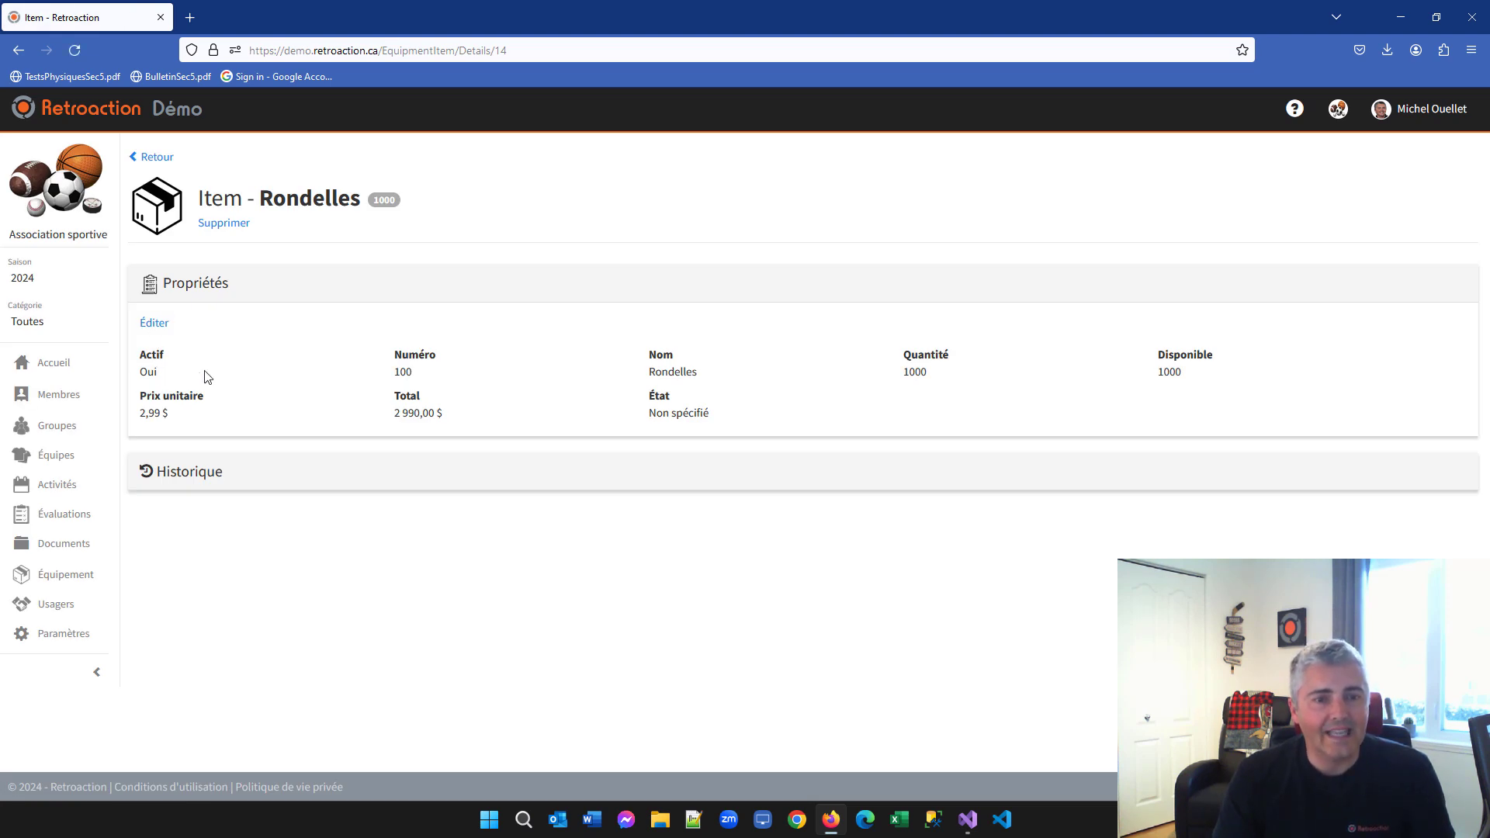
Examine the Rondelles item's number, quantity, availability and total value, and expand its history to see who created it
double_click(400, 370)
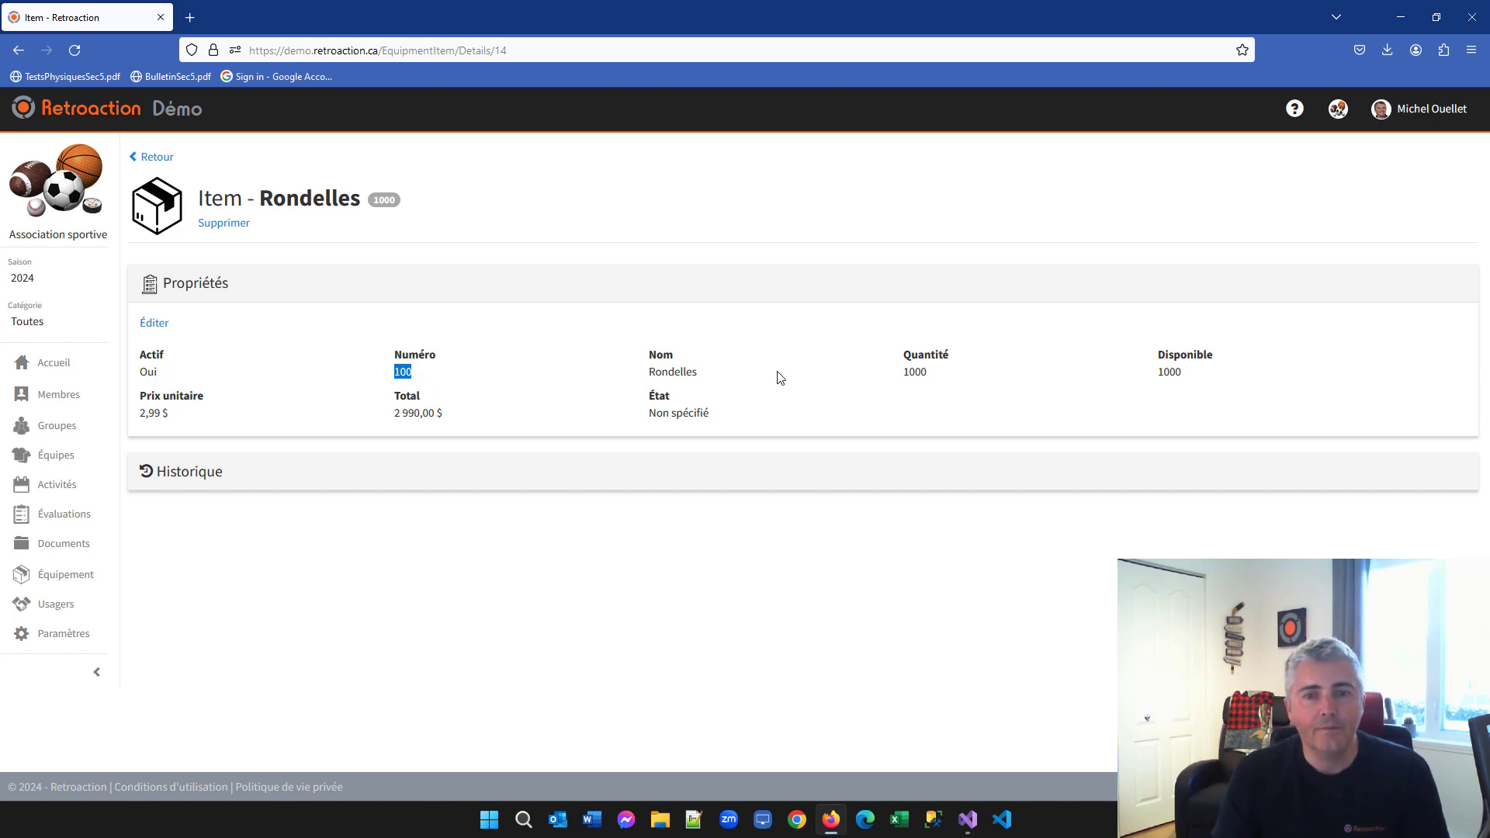
double_click(918, 372)
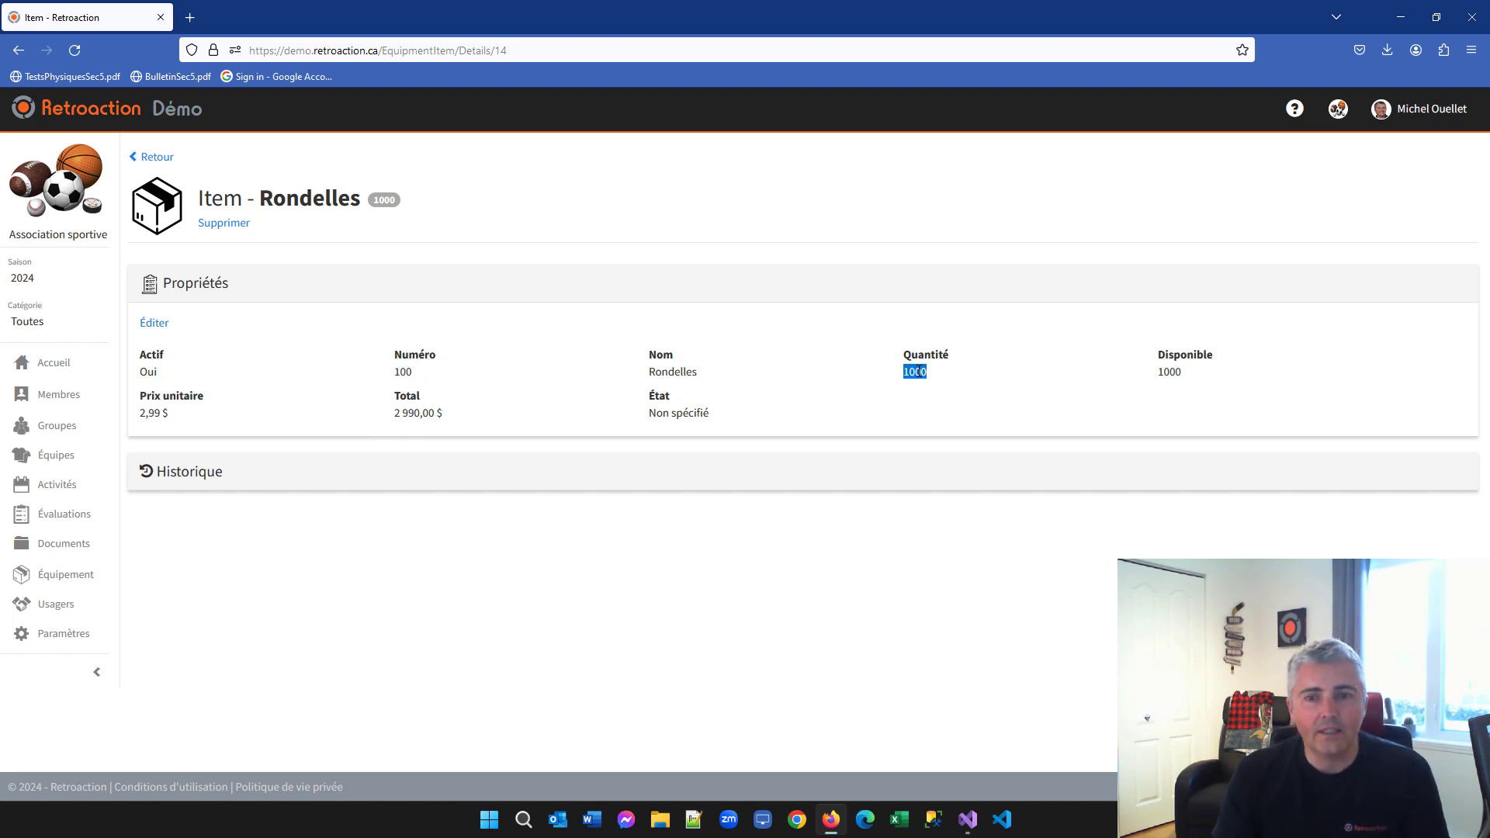
double_click(1170, 370)
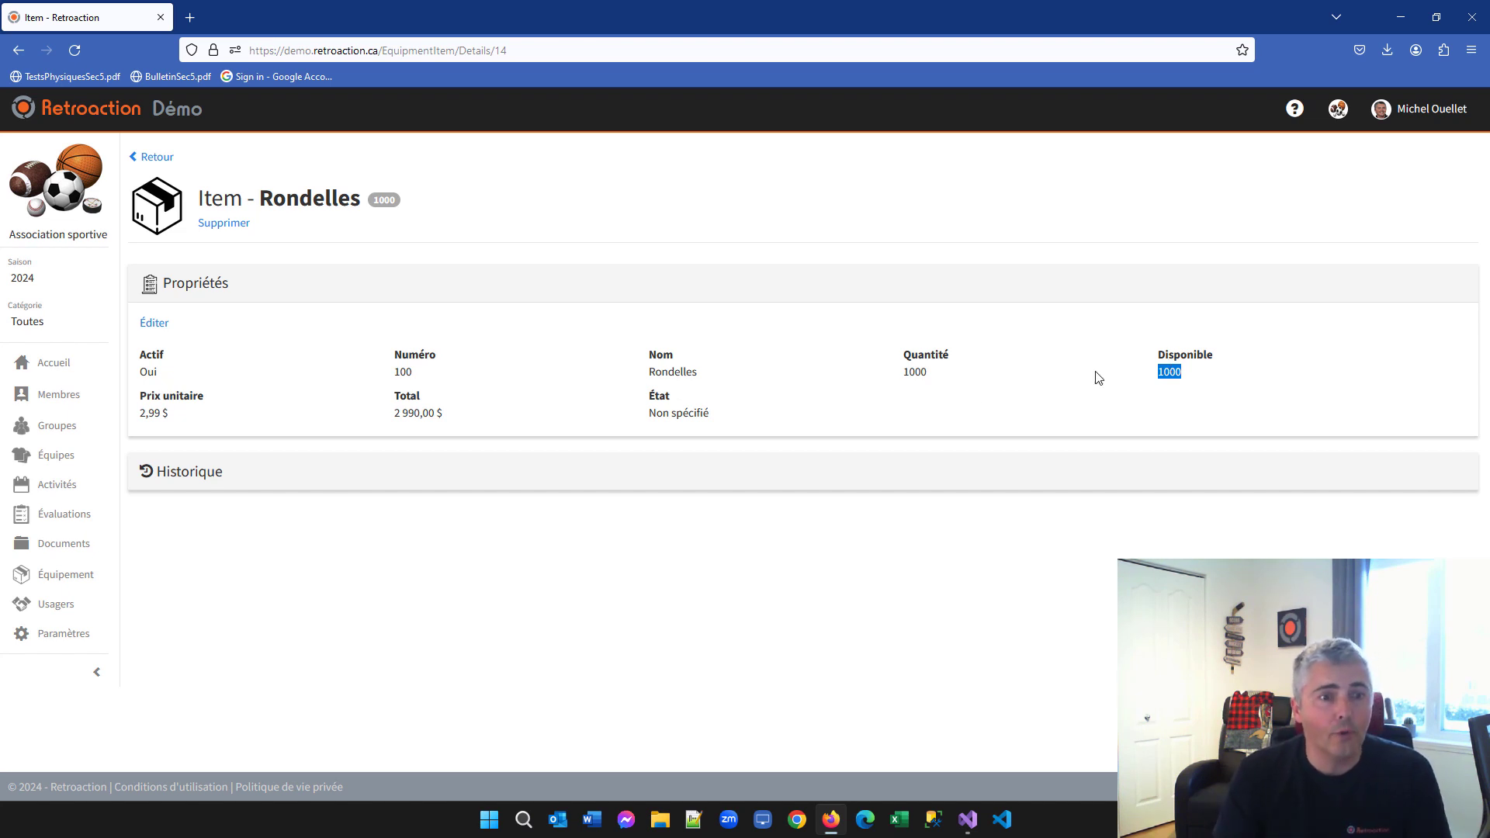
left_click_drag(389, 414, 452, 416)
left_click(450, 418)
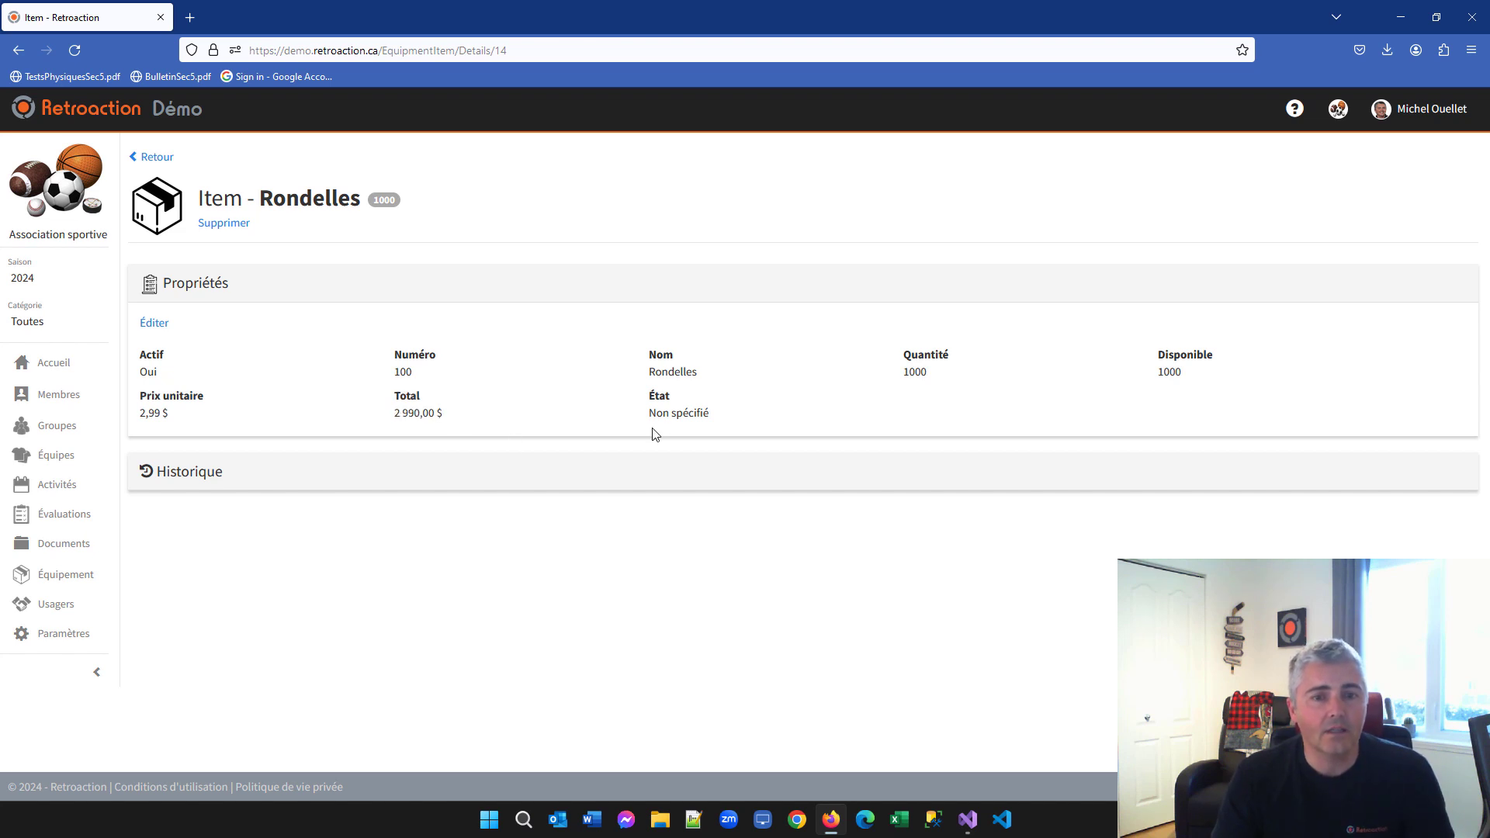
left_click(188, 476)
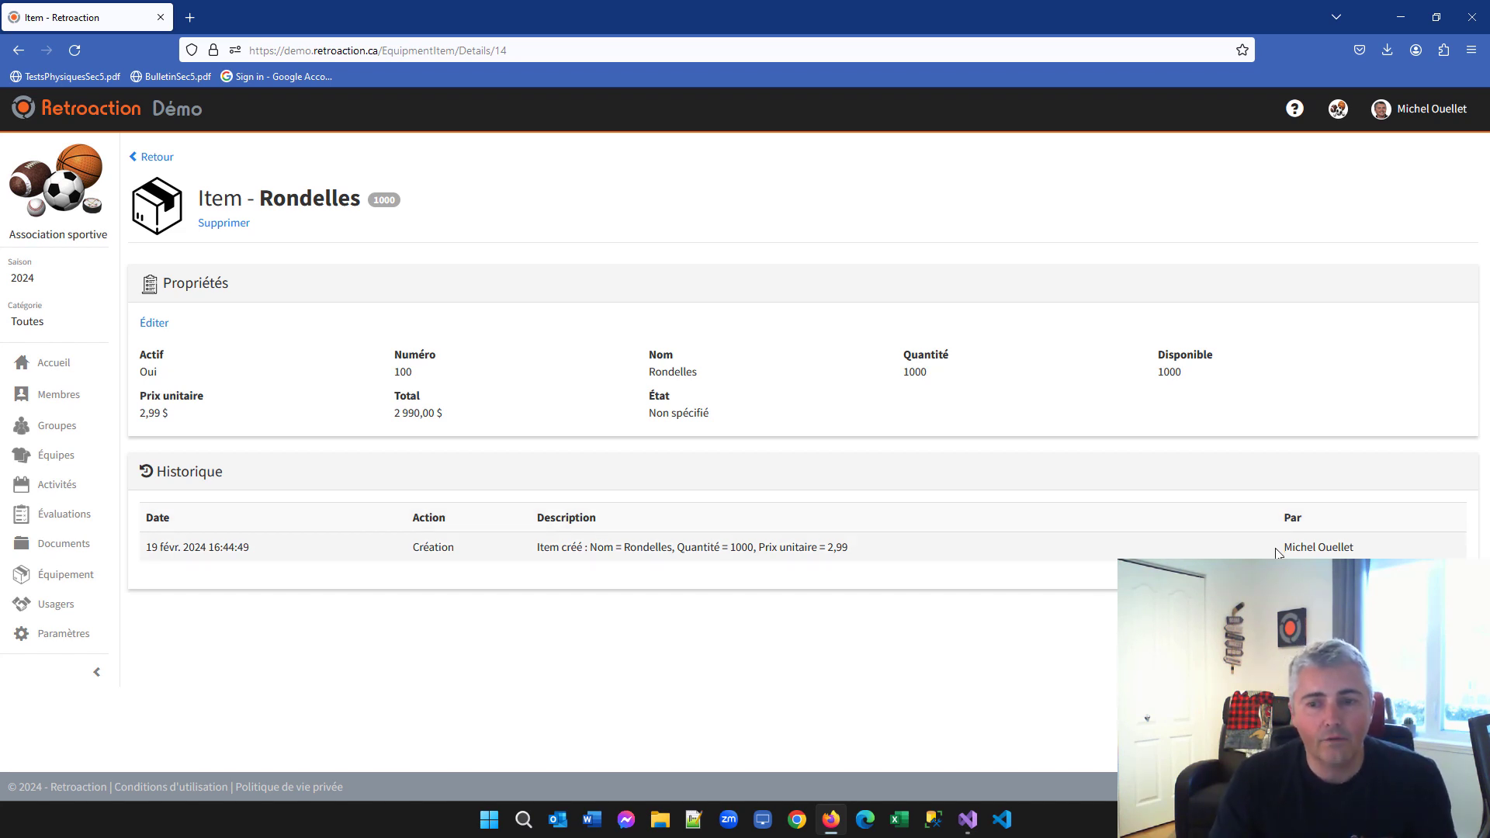
left_click_drag(1281, 548, 1362, 546)
left_click(1196, 640)
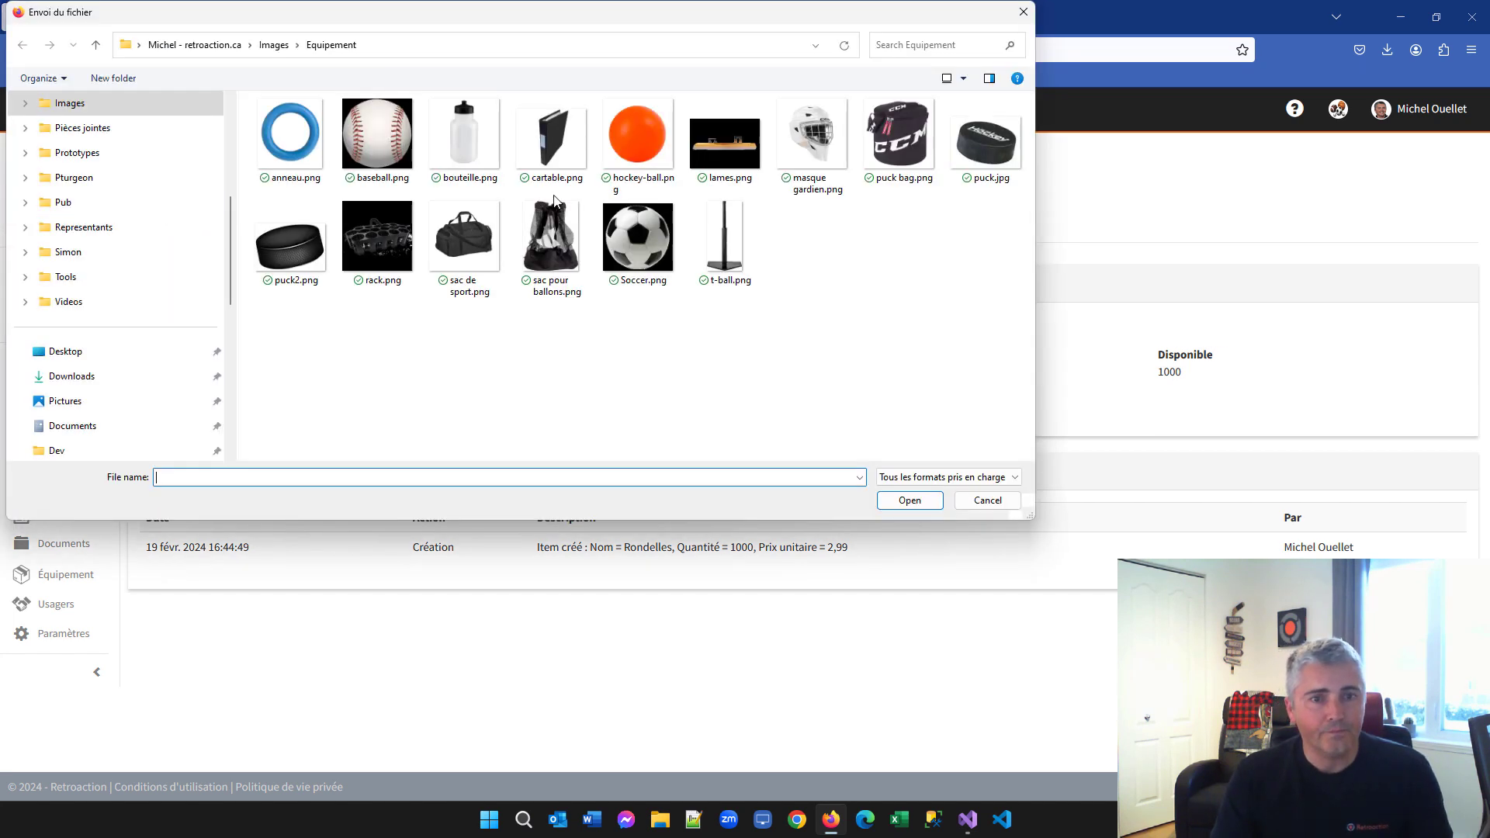
Upload puck2.png as the Rondelles item's picture and return to the inventory
double_click(293, 250)
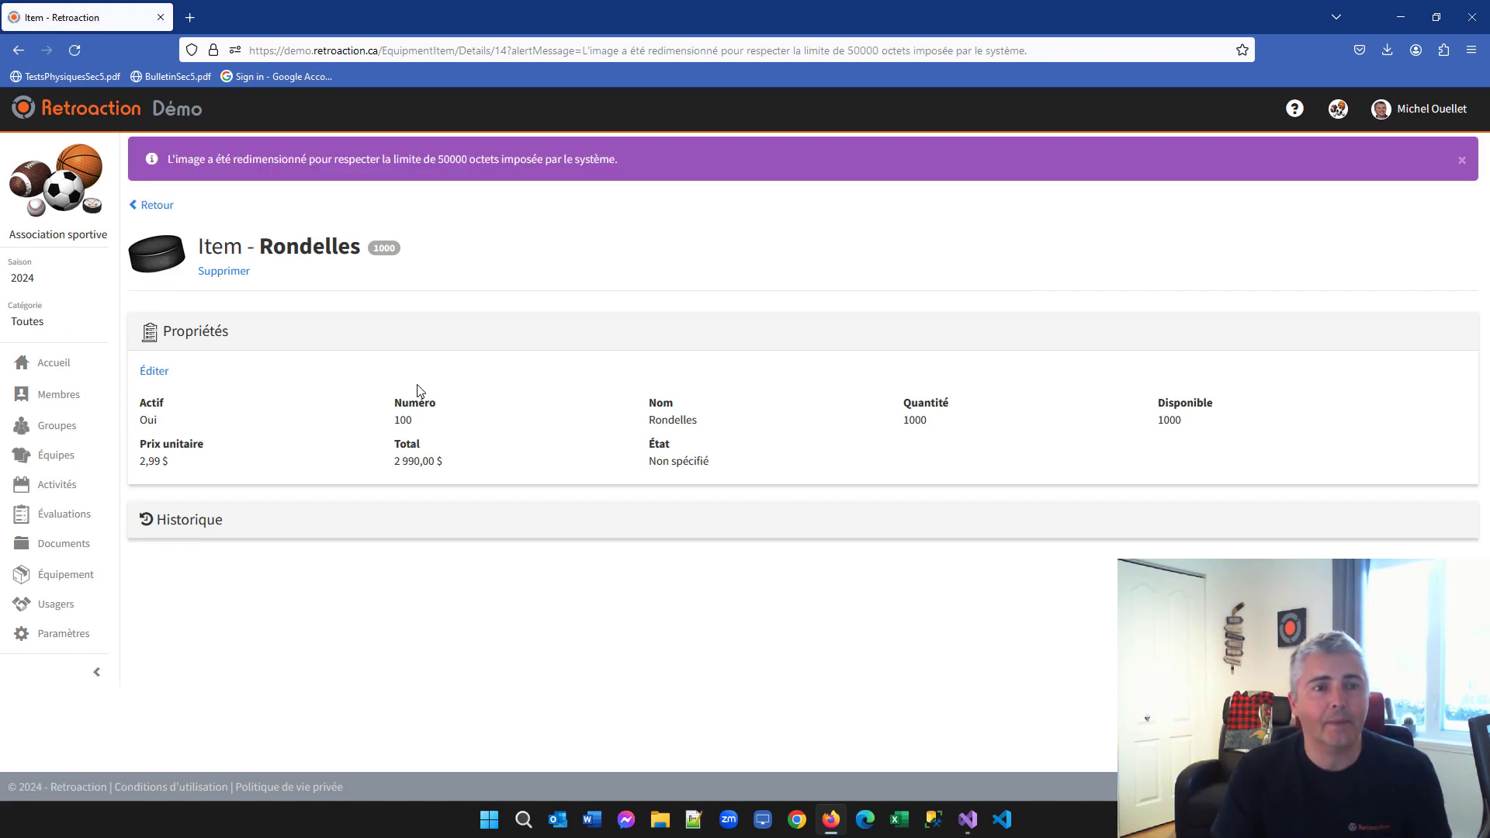
left_click(157, 207)
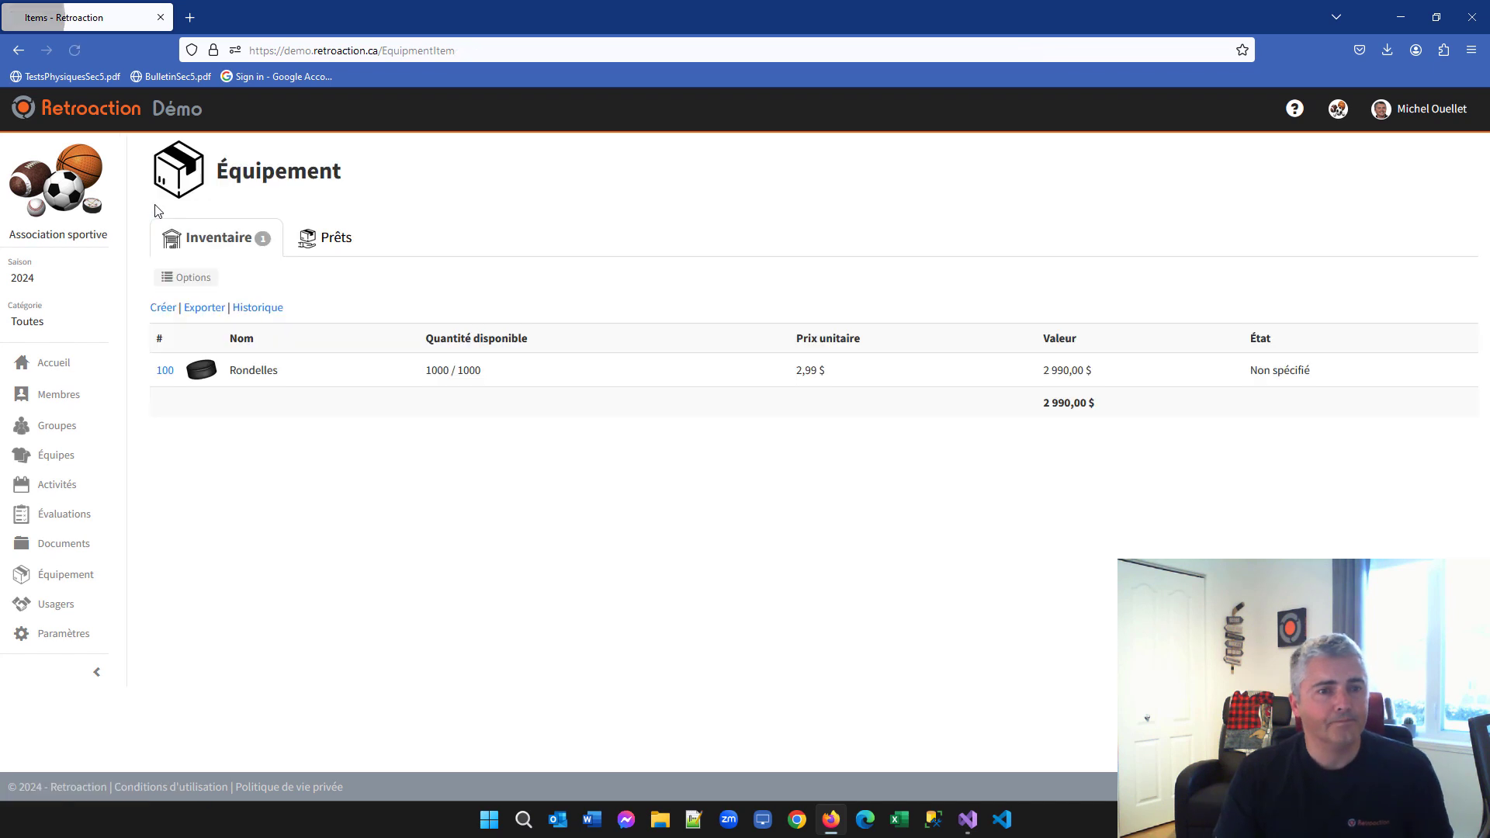
Start another equipment item and name it Sac pour rondelles
left_click(165, 309)
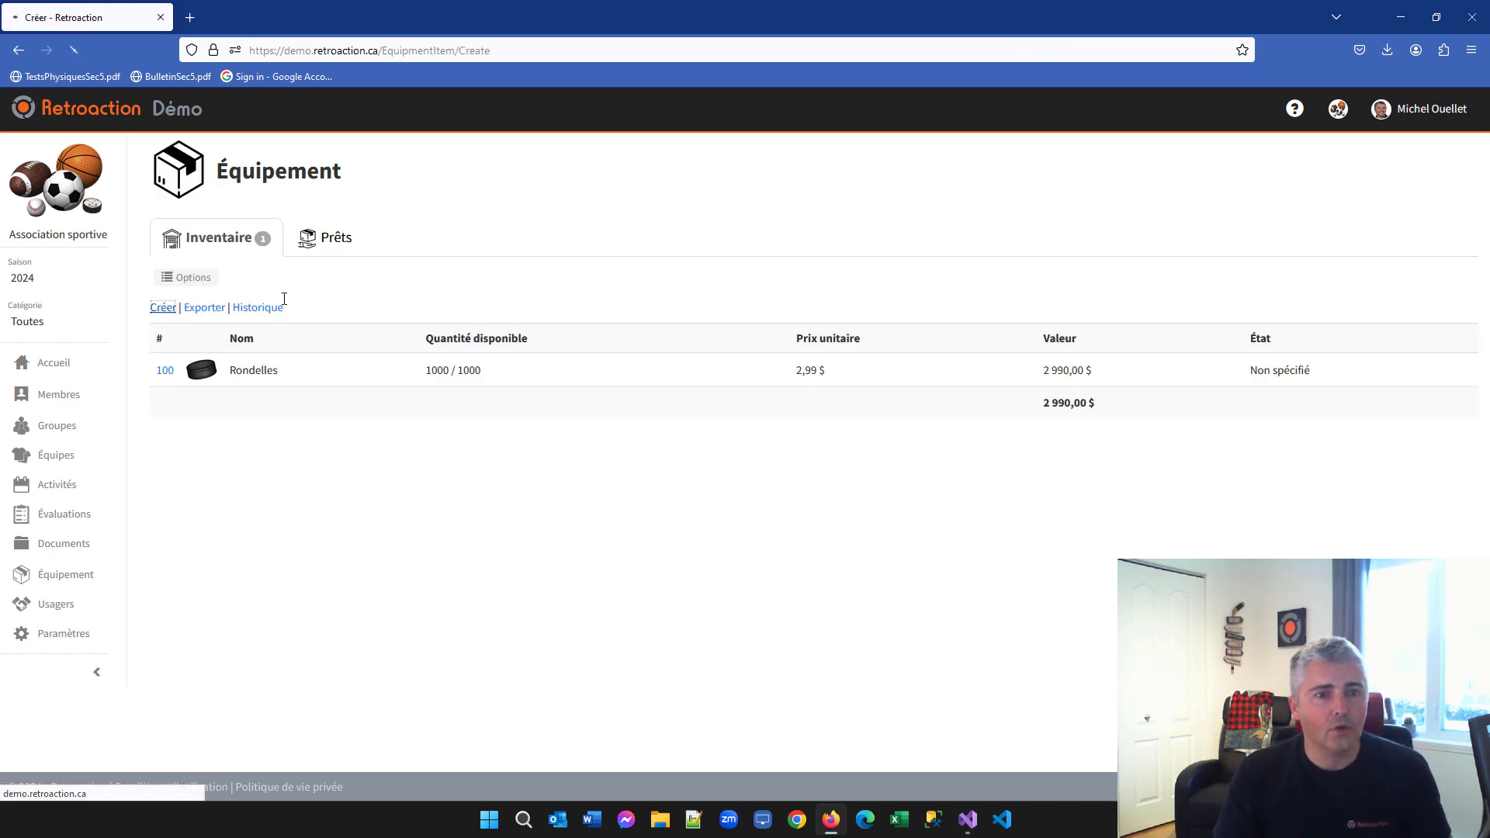
left_click(334, 246)
type("Sac pour")
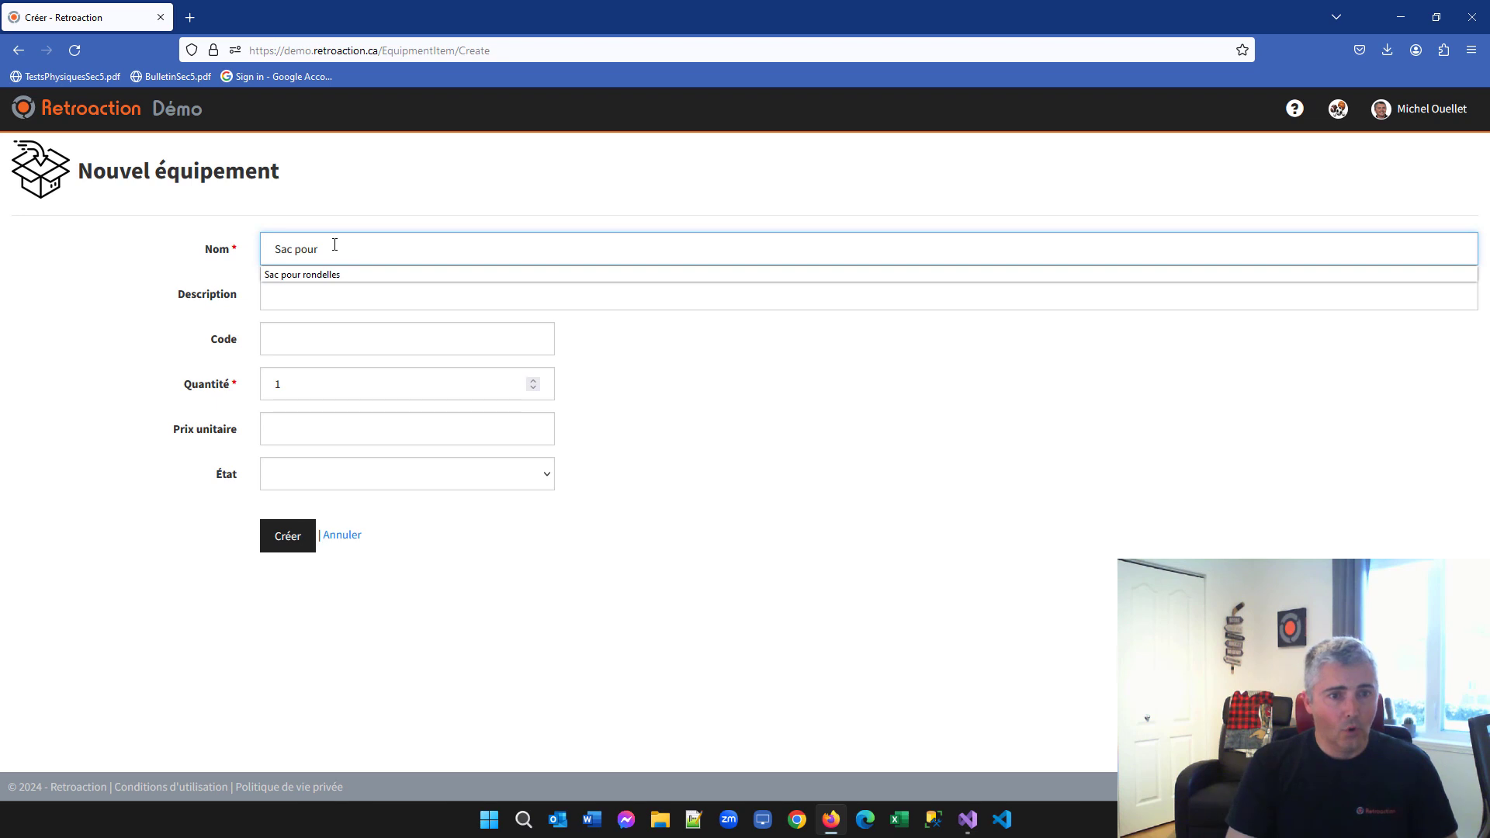
key("Down")
key("Return")
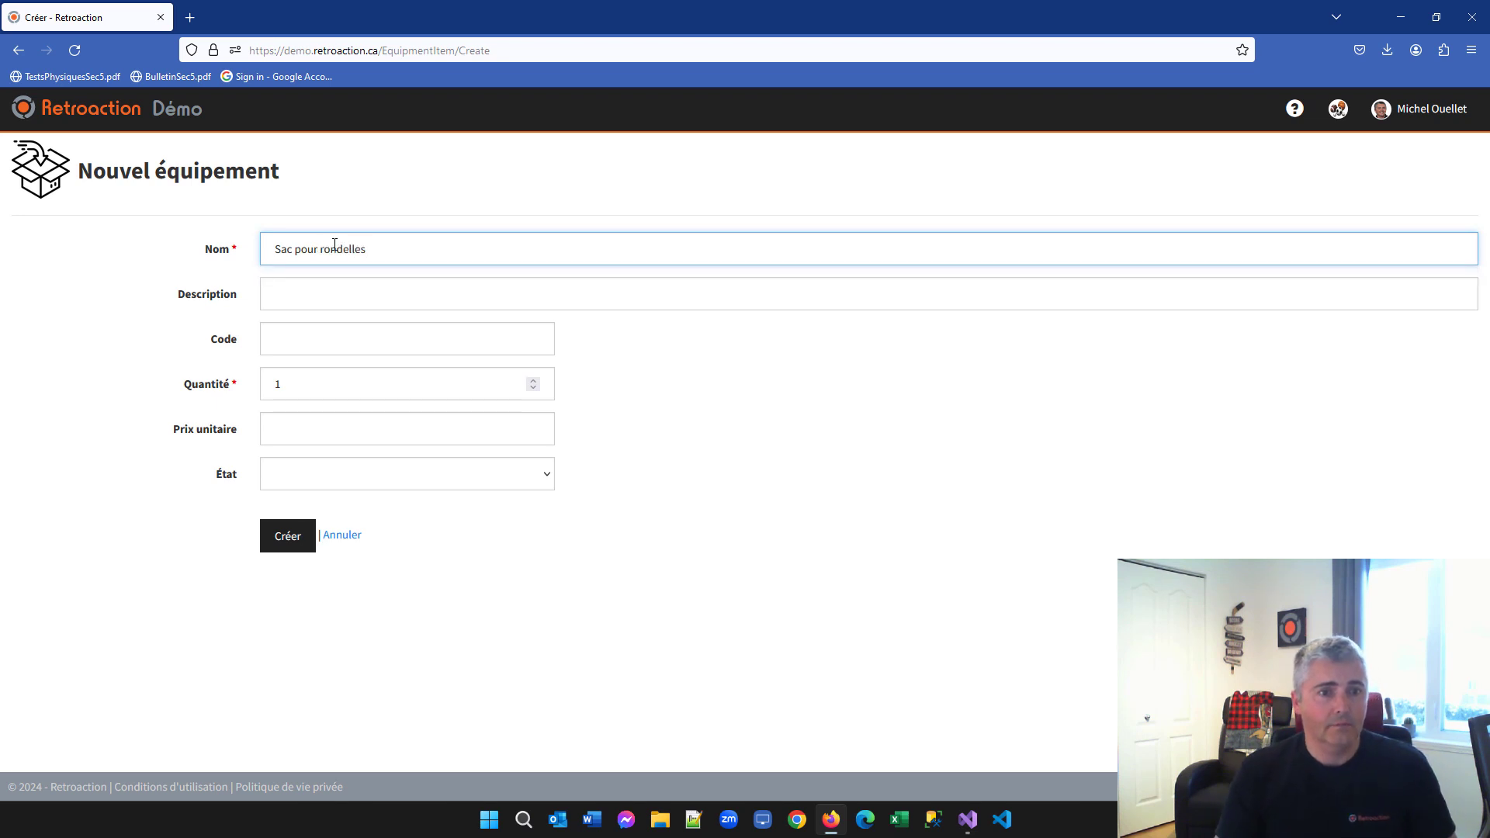
Set the Sac pour rondelles quantity to 150, unit price to 12,99 and condition to Neuf, and create the item
left_click(230, 381)
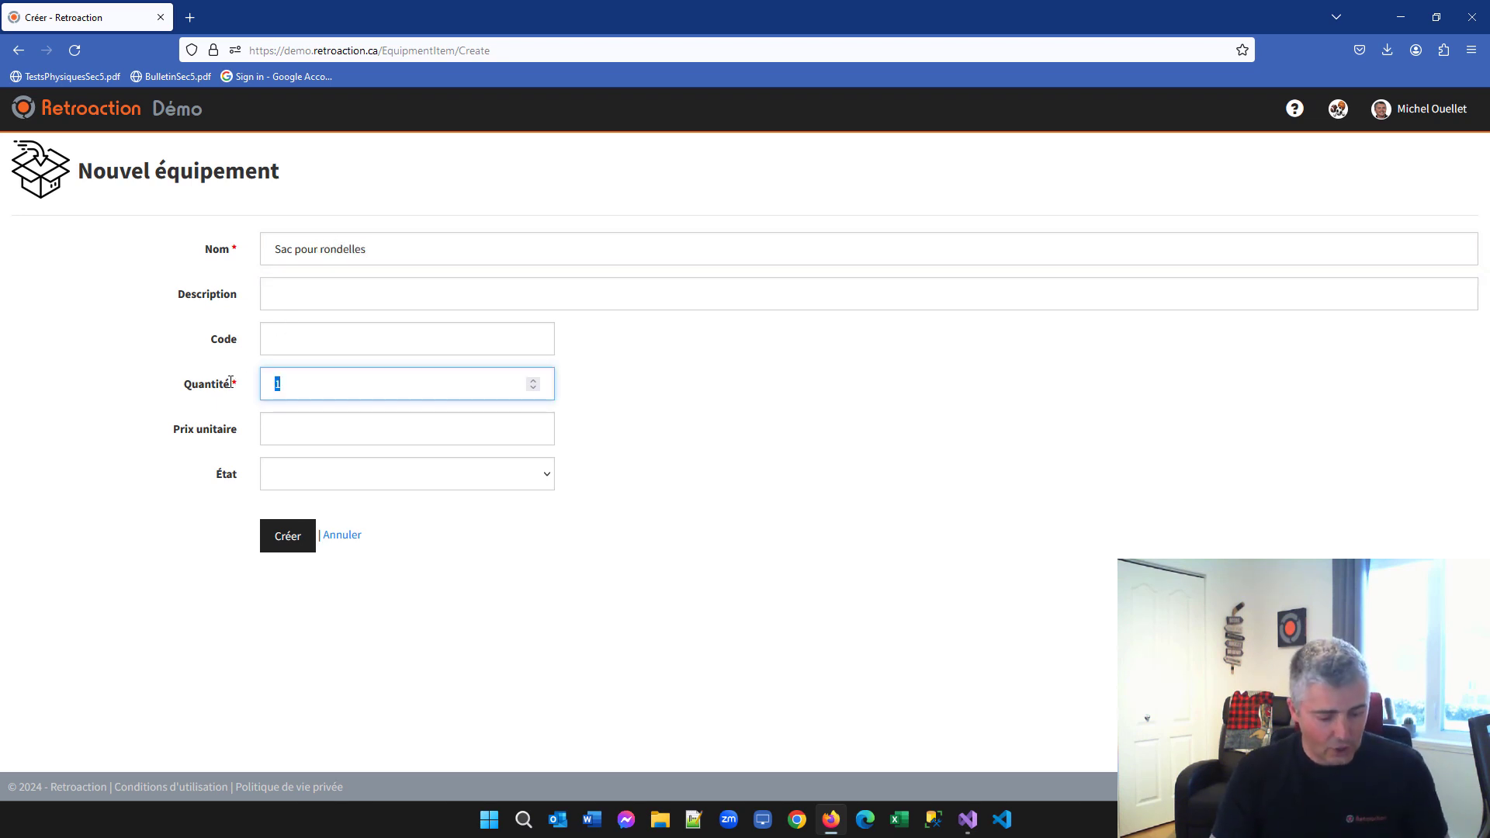
type("50")
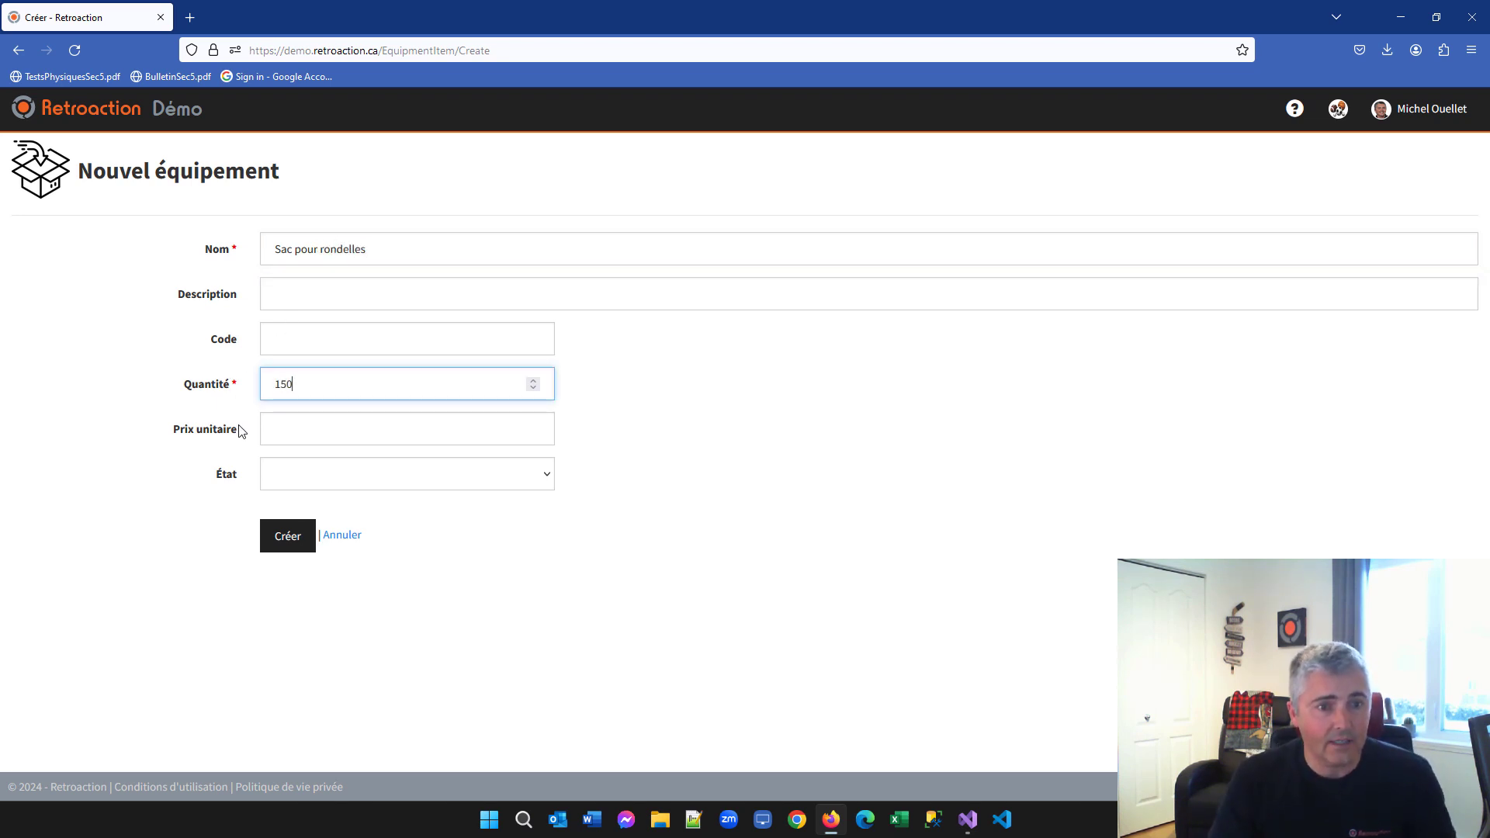
left_click(308, 430)
type("12,")
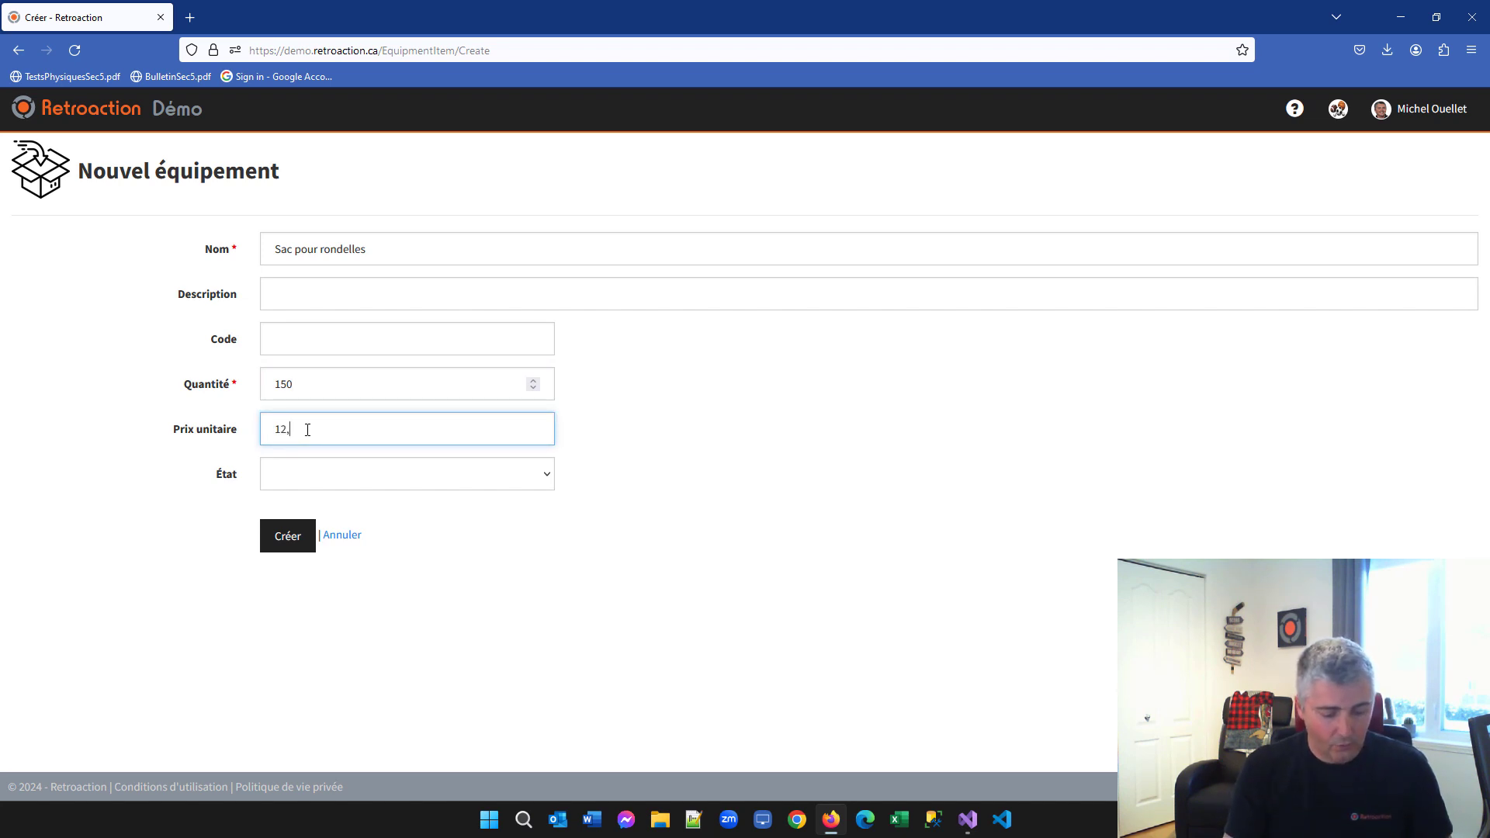
type("99")
left_click(316, 475)
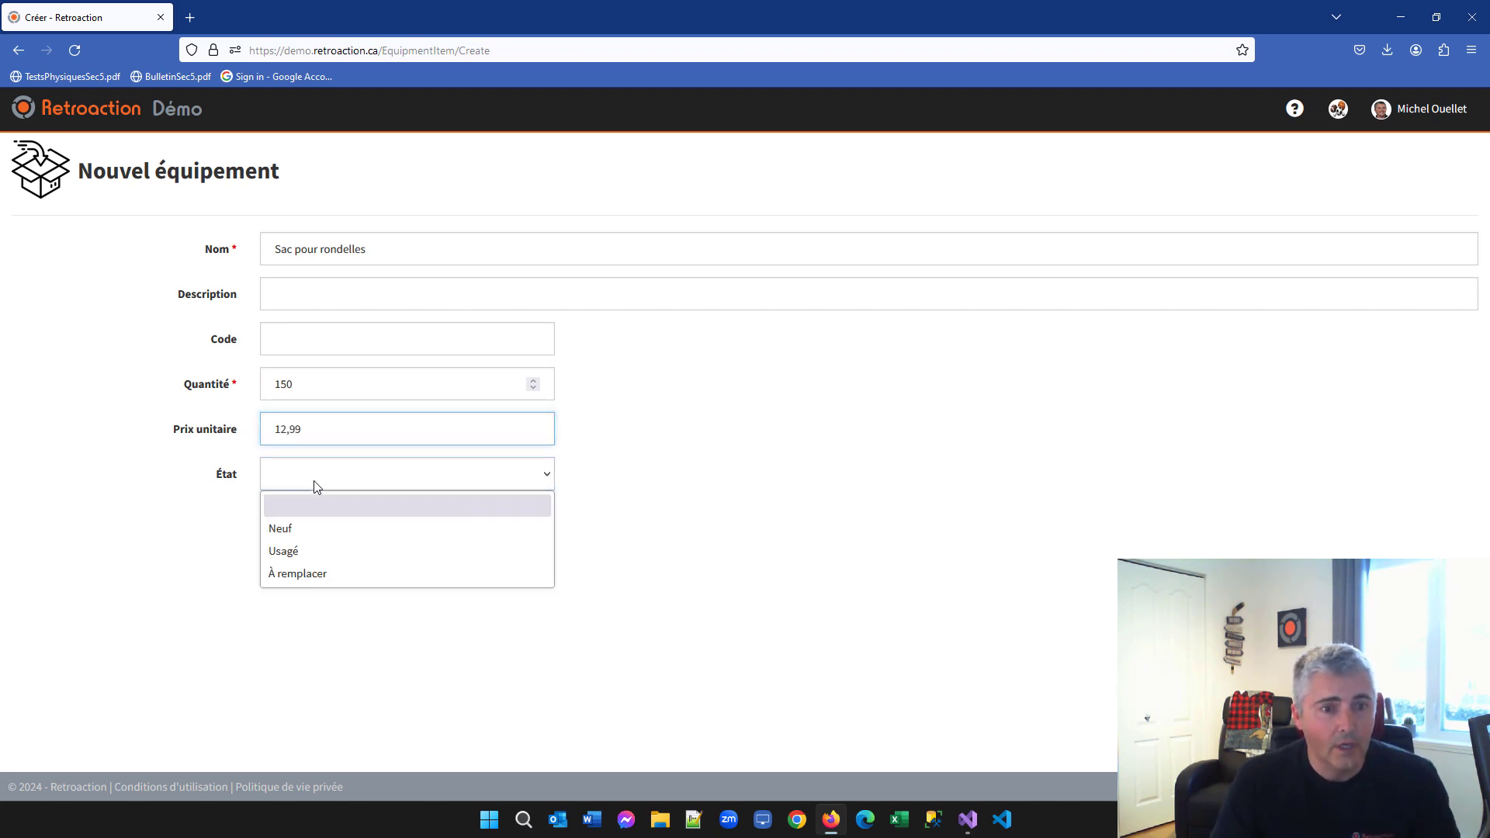
left_click(292, 526)
left_click(294, 541)
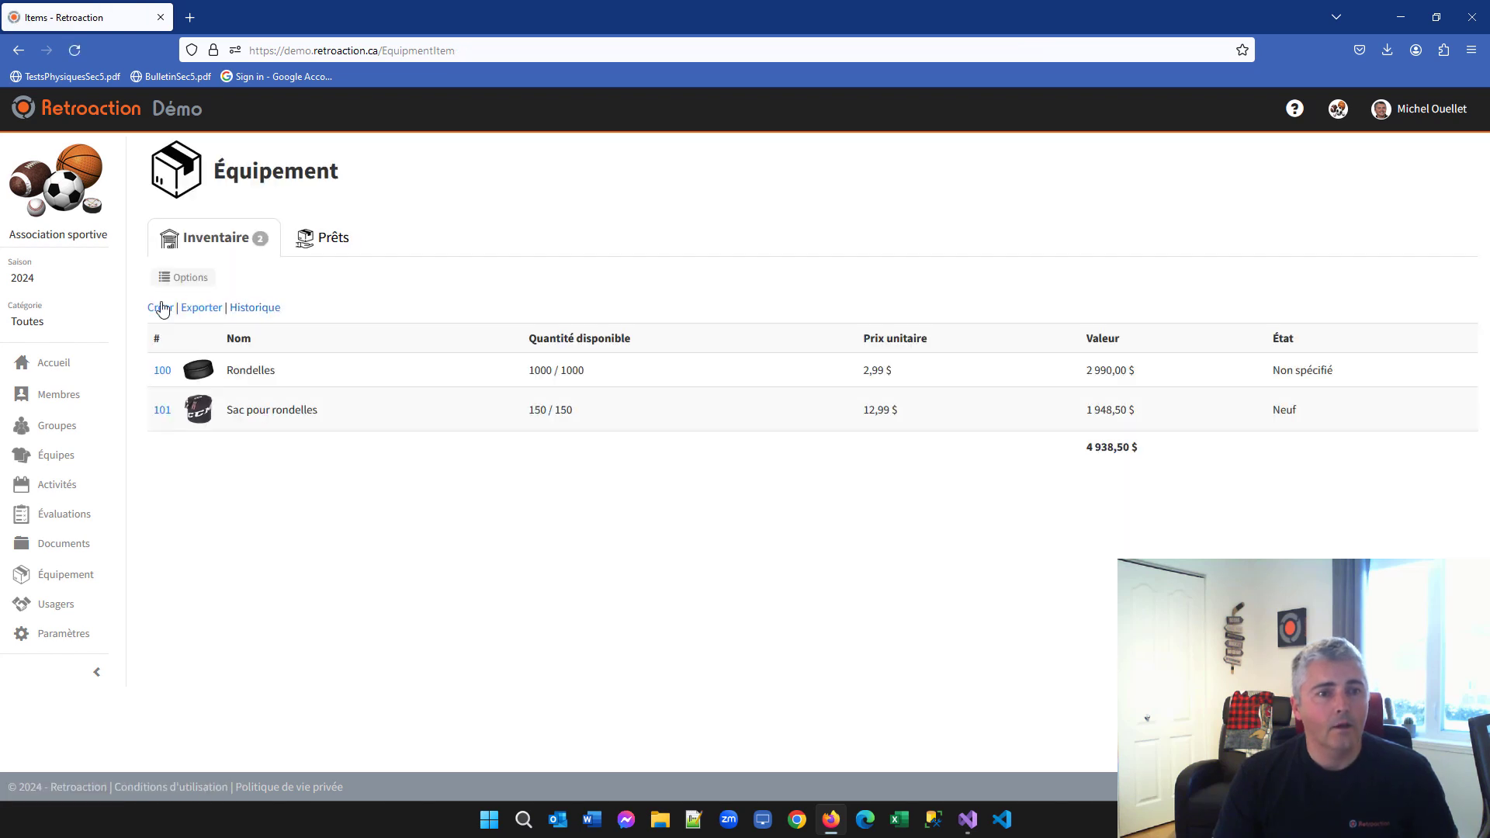
Create an equipment item named Ballons with a quantity of 200 and a unit price of 4,99
left_click(160, 306)
left_click(291, 254)
type("Ballons")
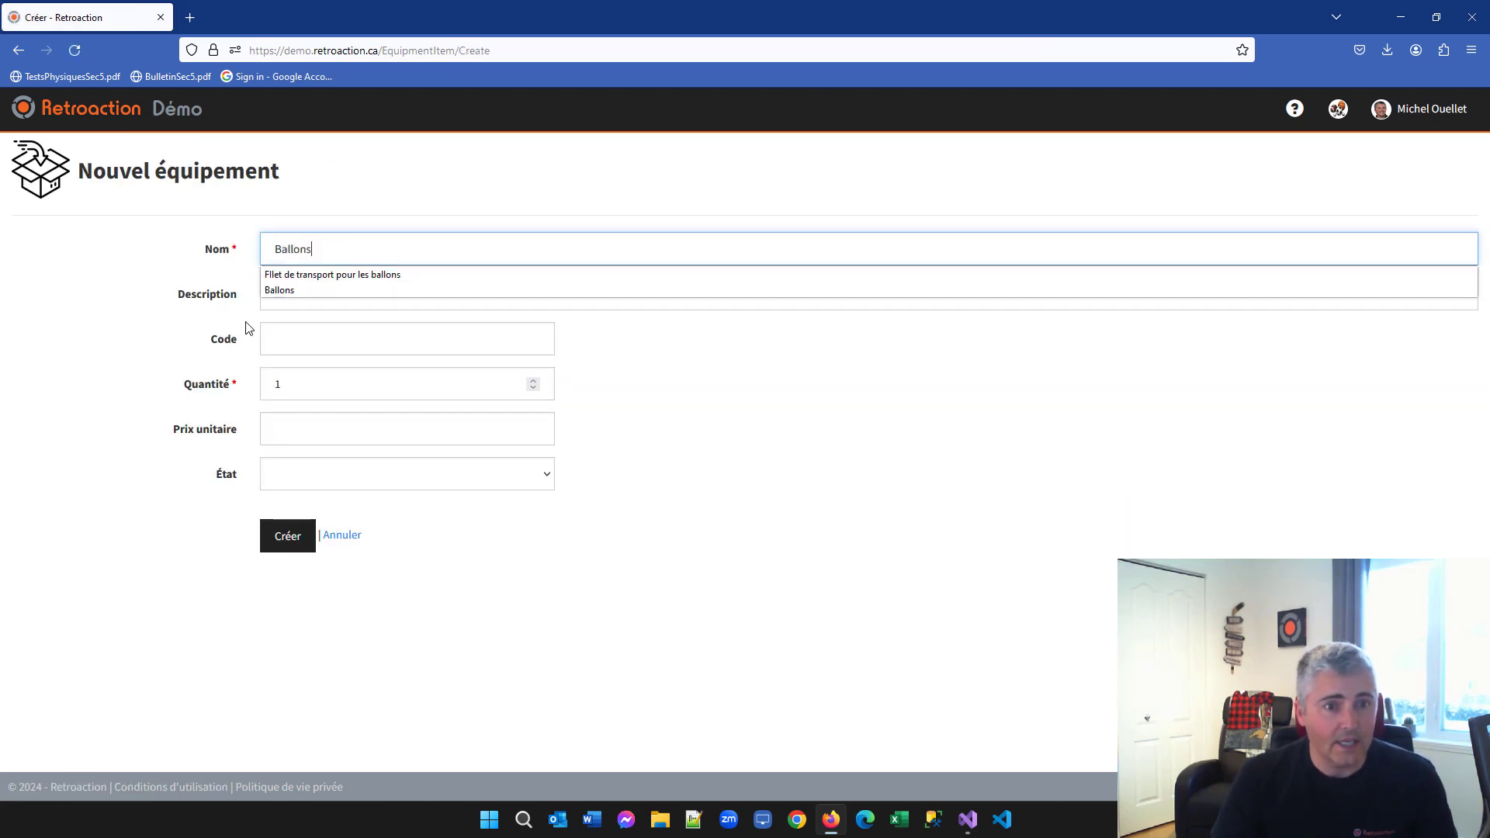
left_click(666, 375)
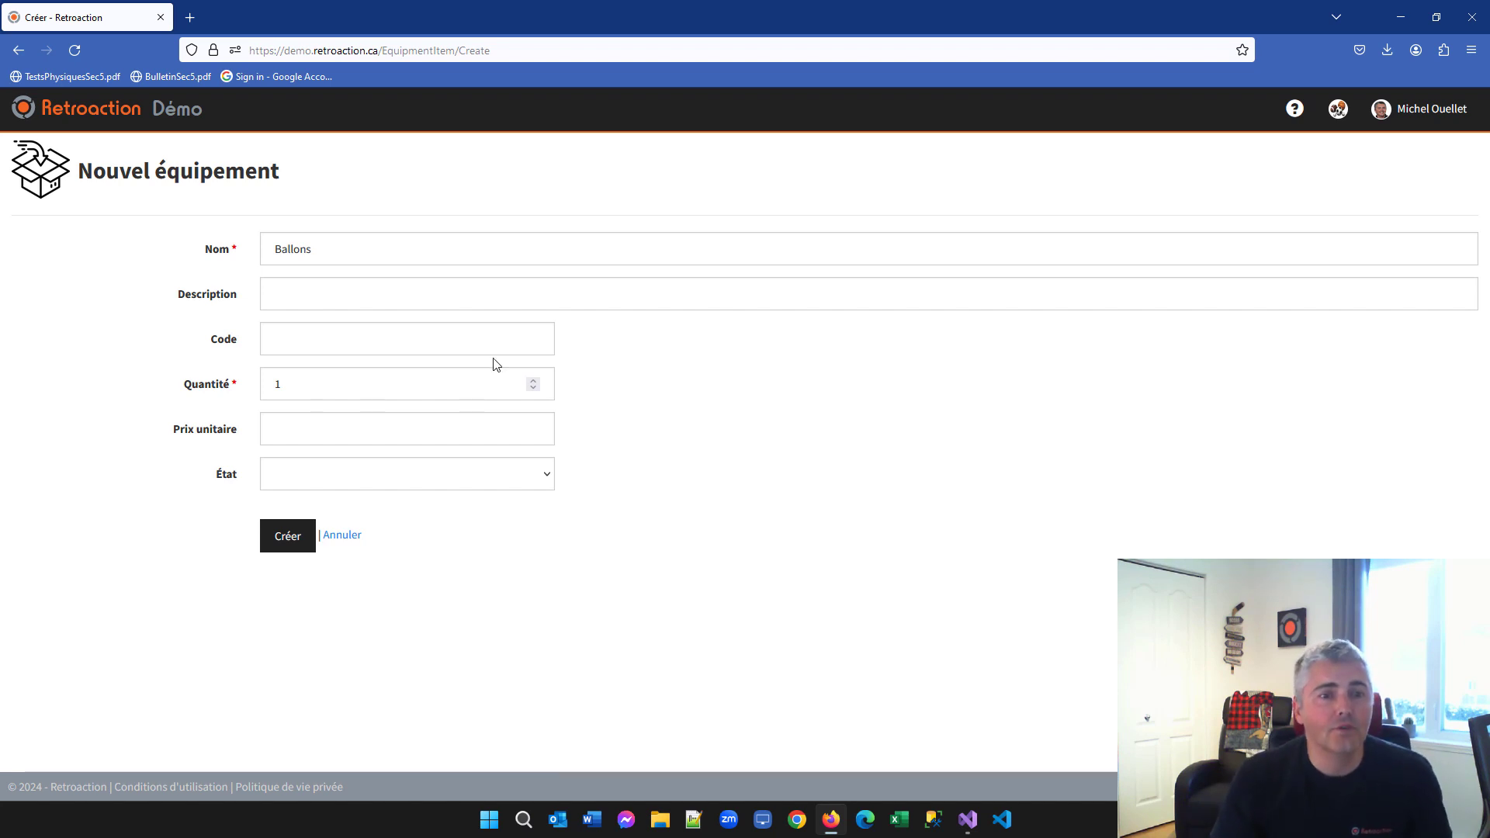
left_click(215, 388)
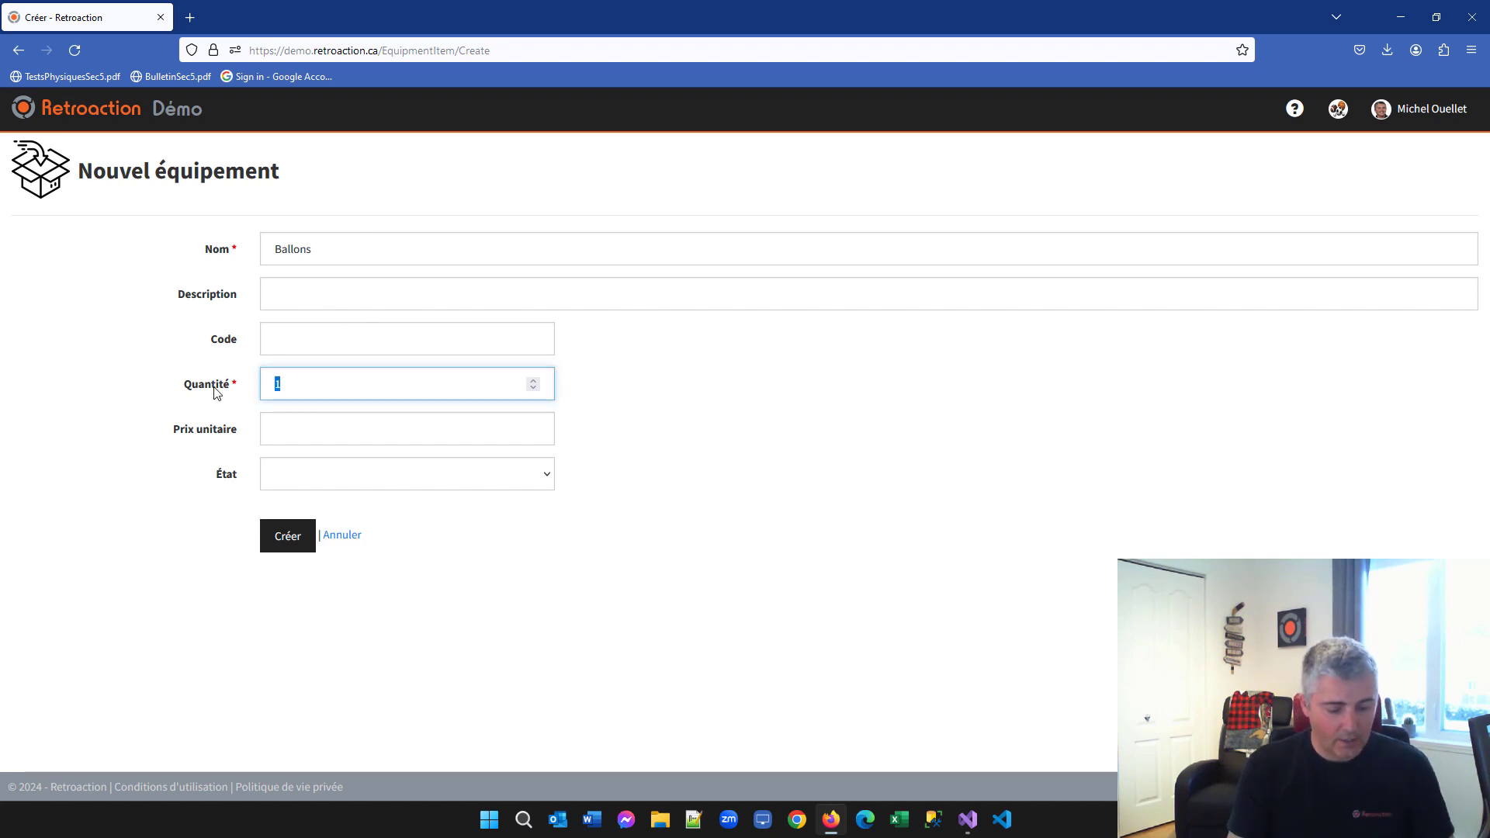
left_click(276, 430)
type("4,99")
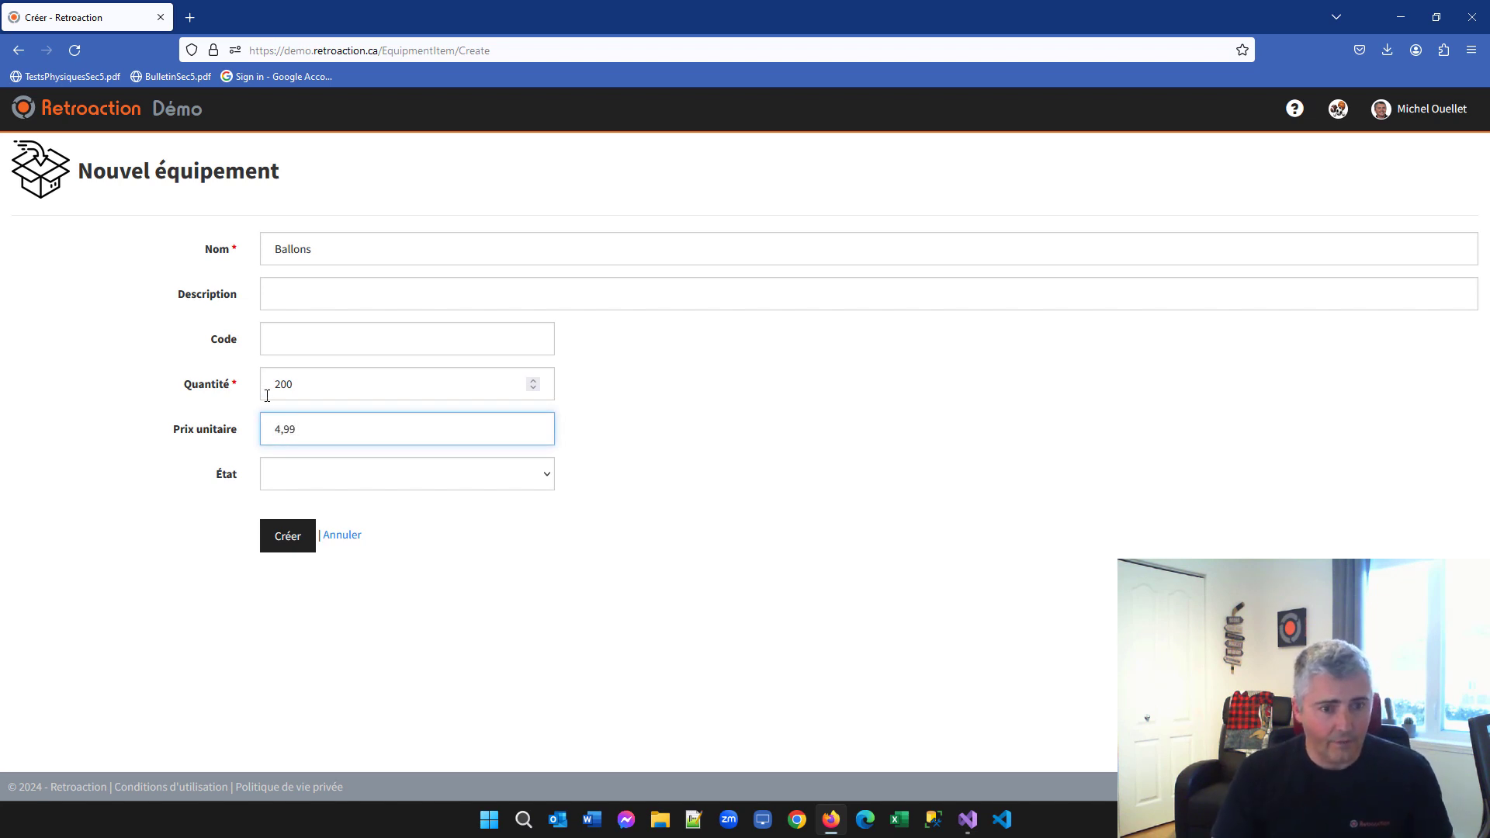
left_click(286, 534)
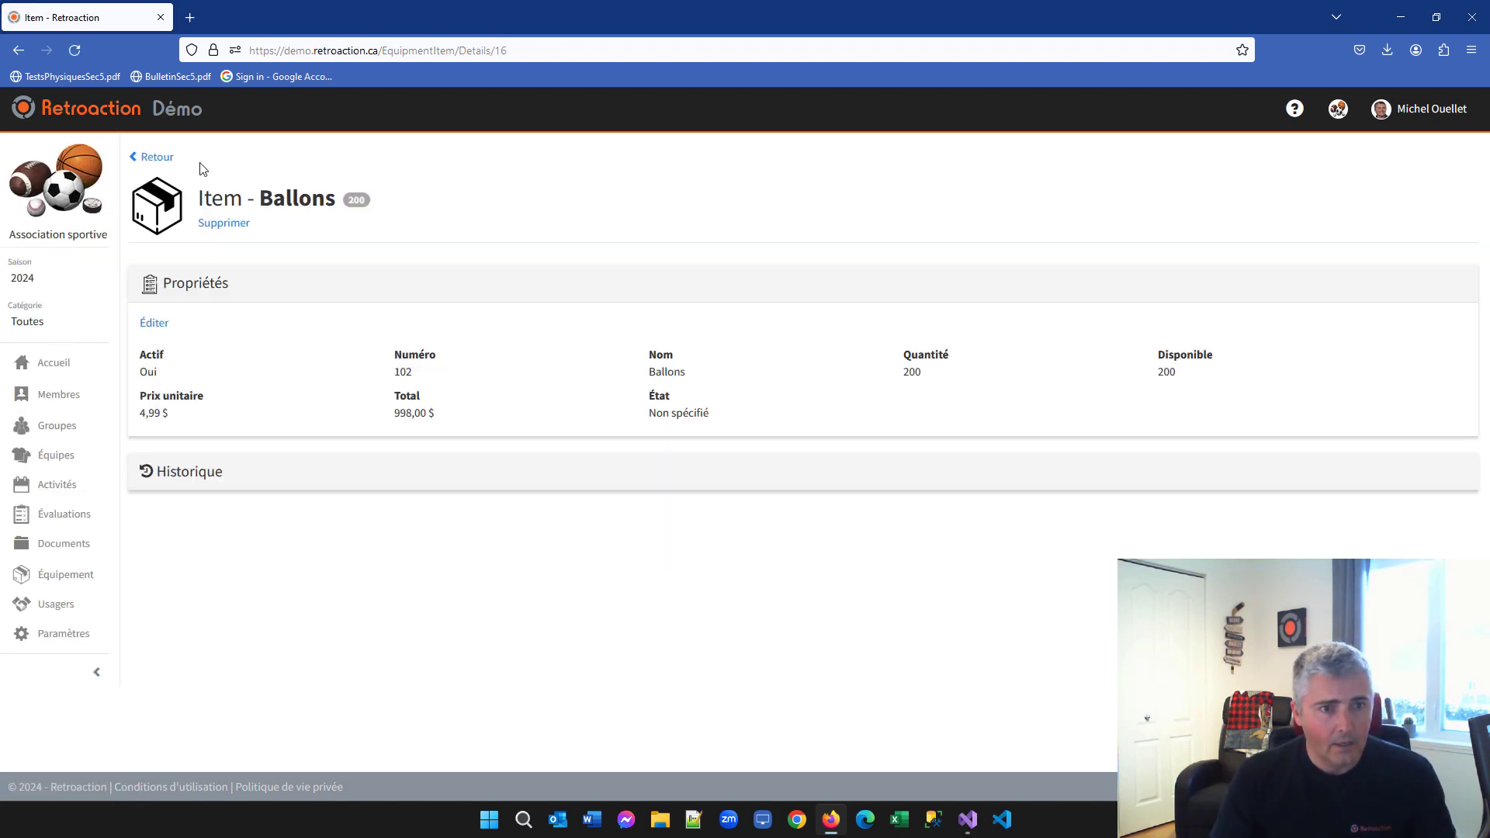
Upload Soccer.png as the Ballons item's picture and return to the inventory
left_click(155, 210)
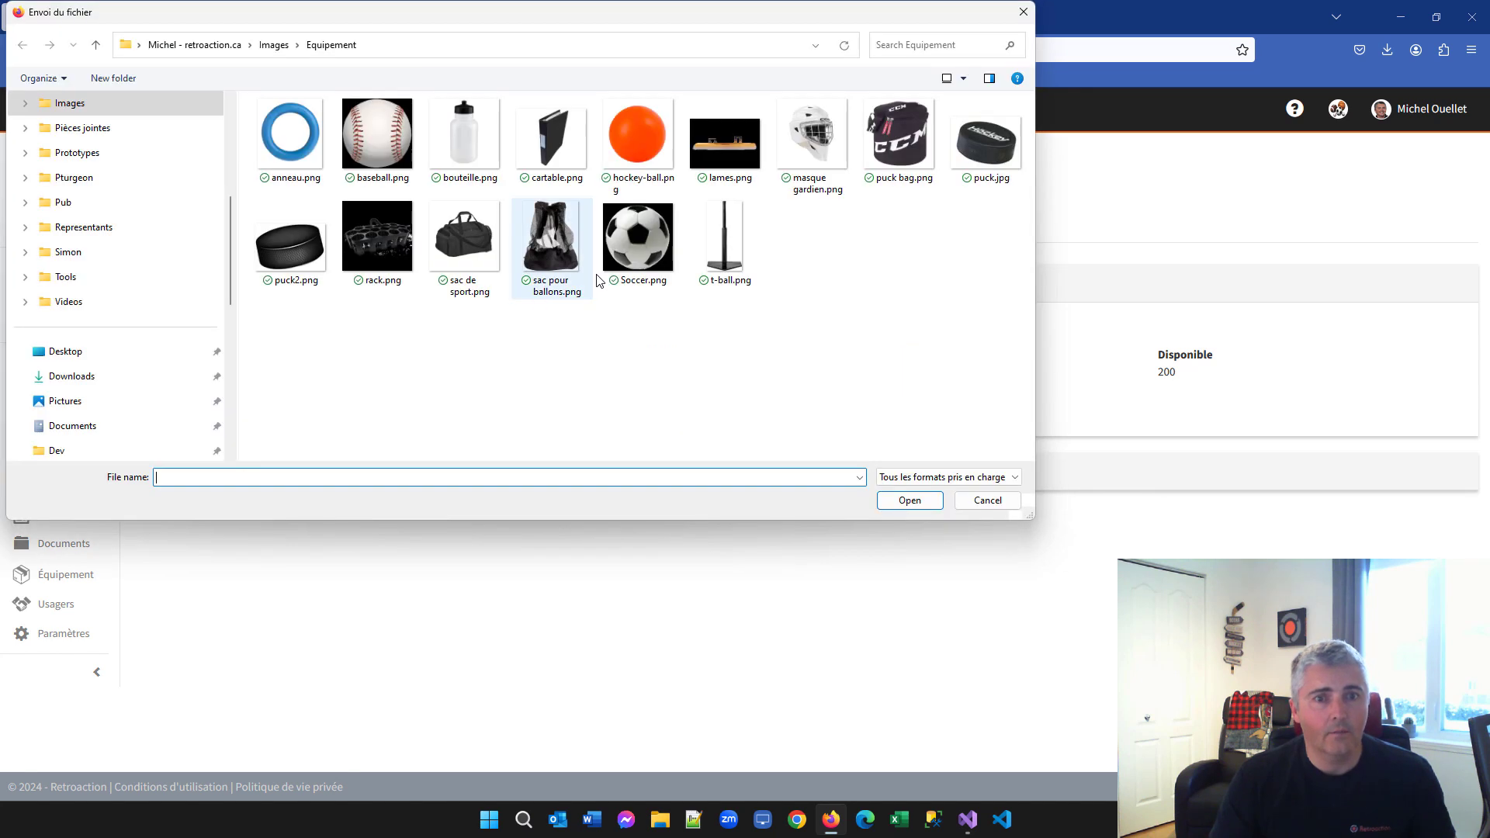
double_click(636, 245)
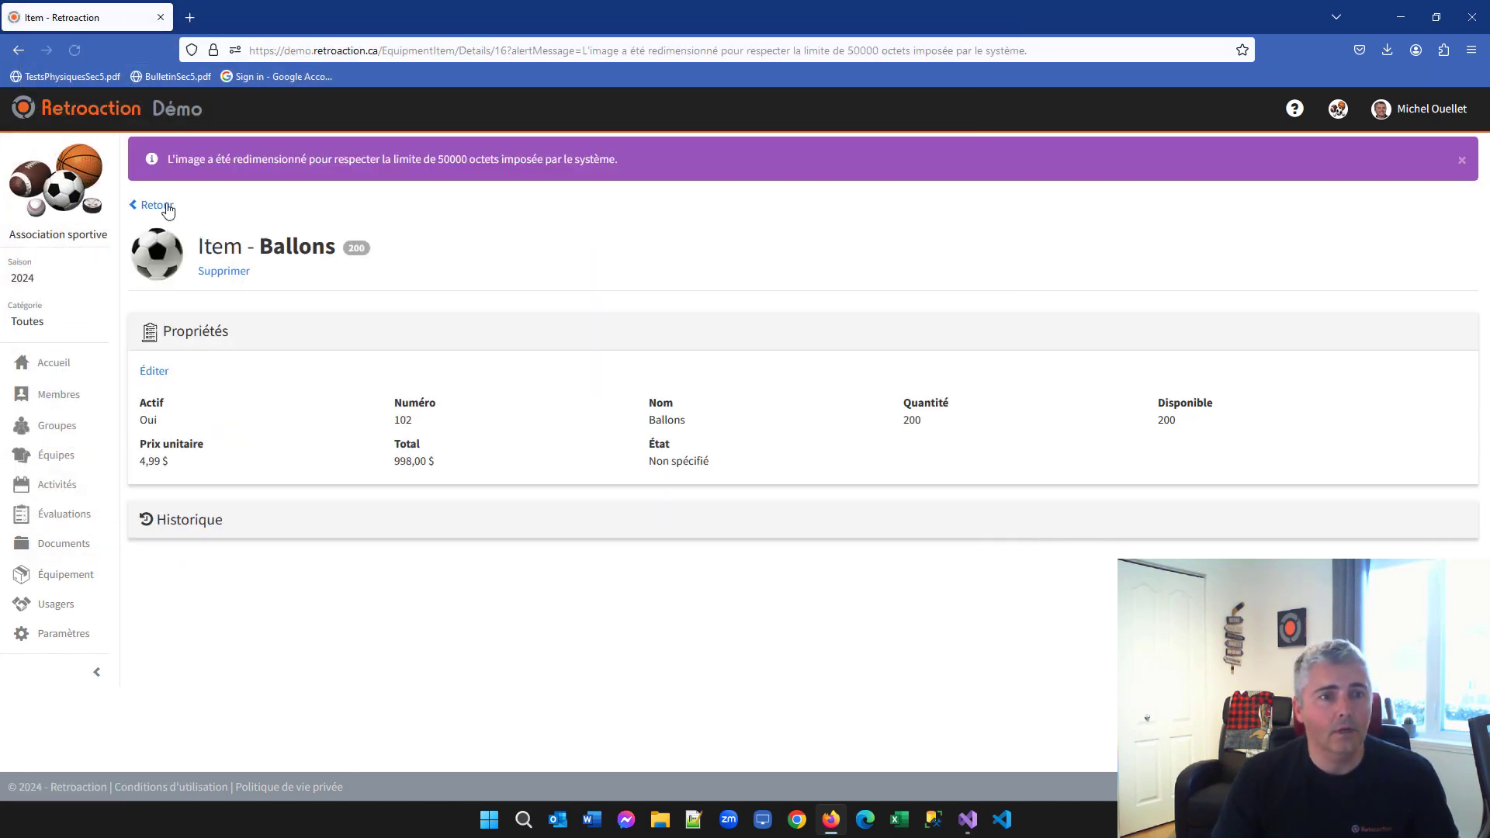
left_click(168, 207)
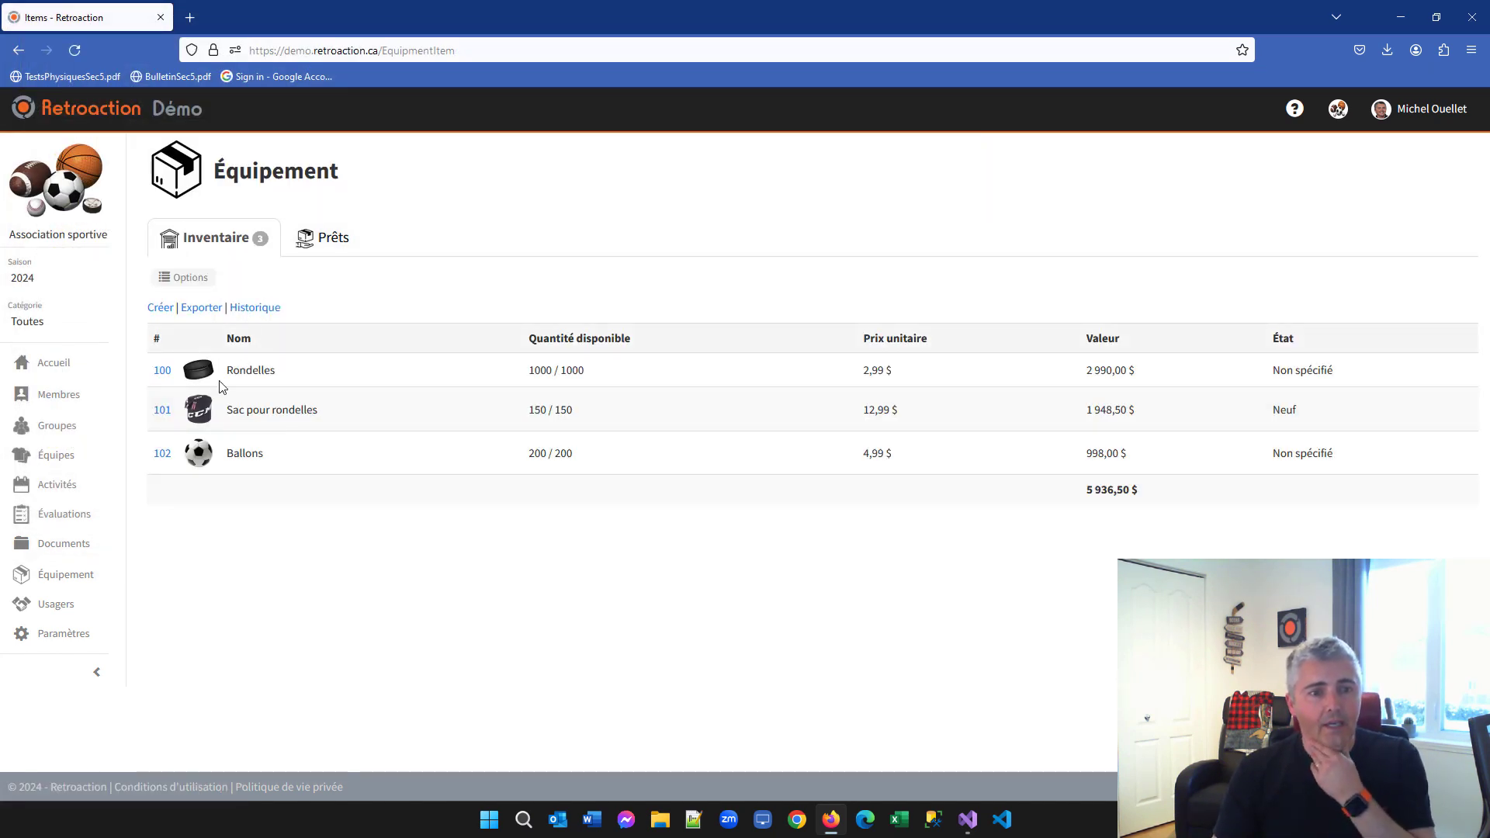
Create an equipment item named Bouteilles with a quantity of 500 and a unit price of 3,99
left_click(165, 314)
left_click(383, 250)
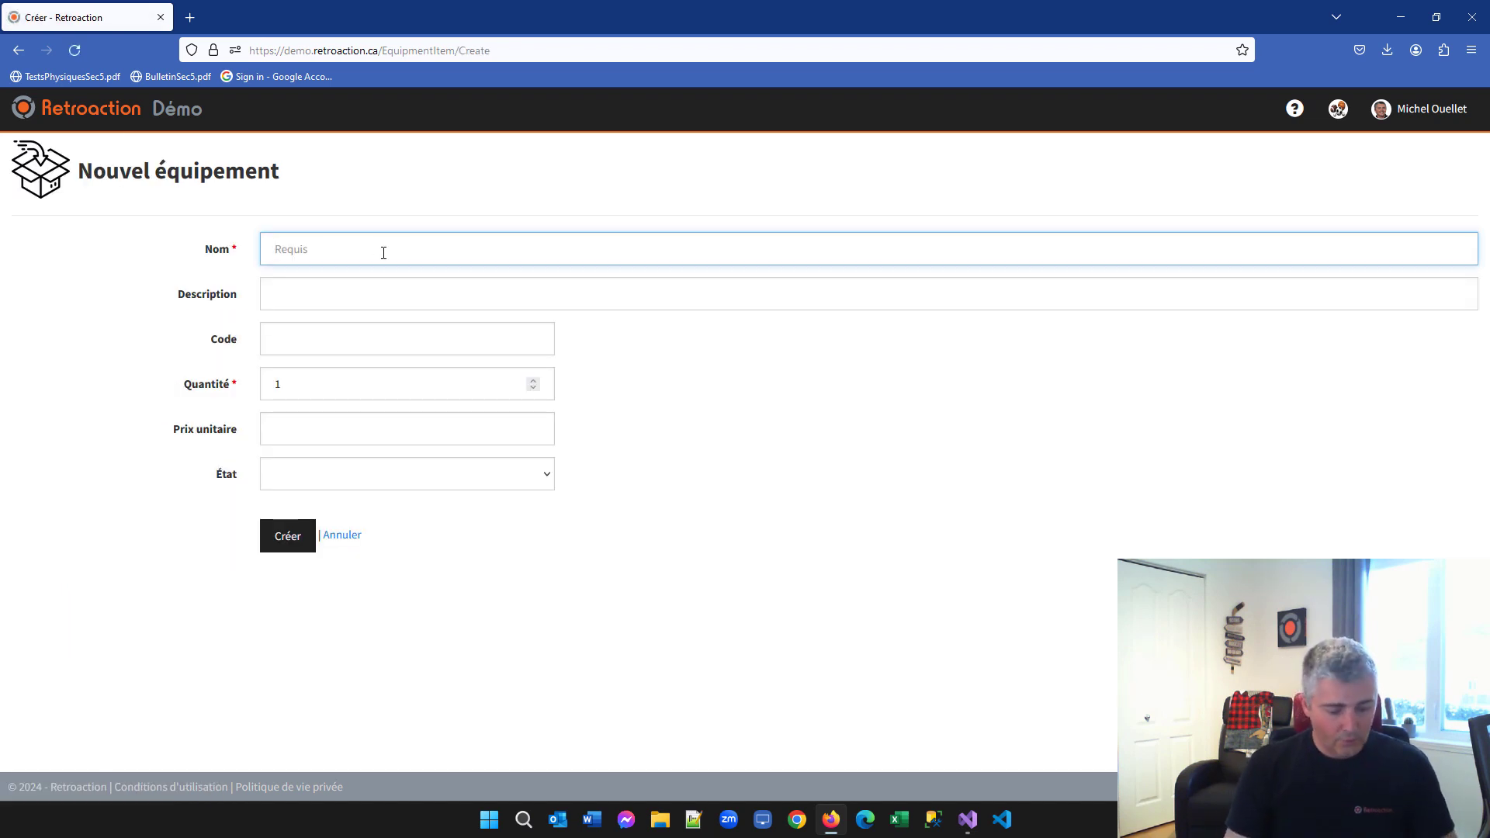
type("Bouteill")
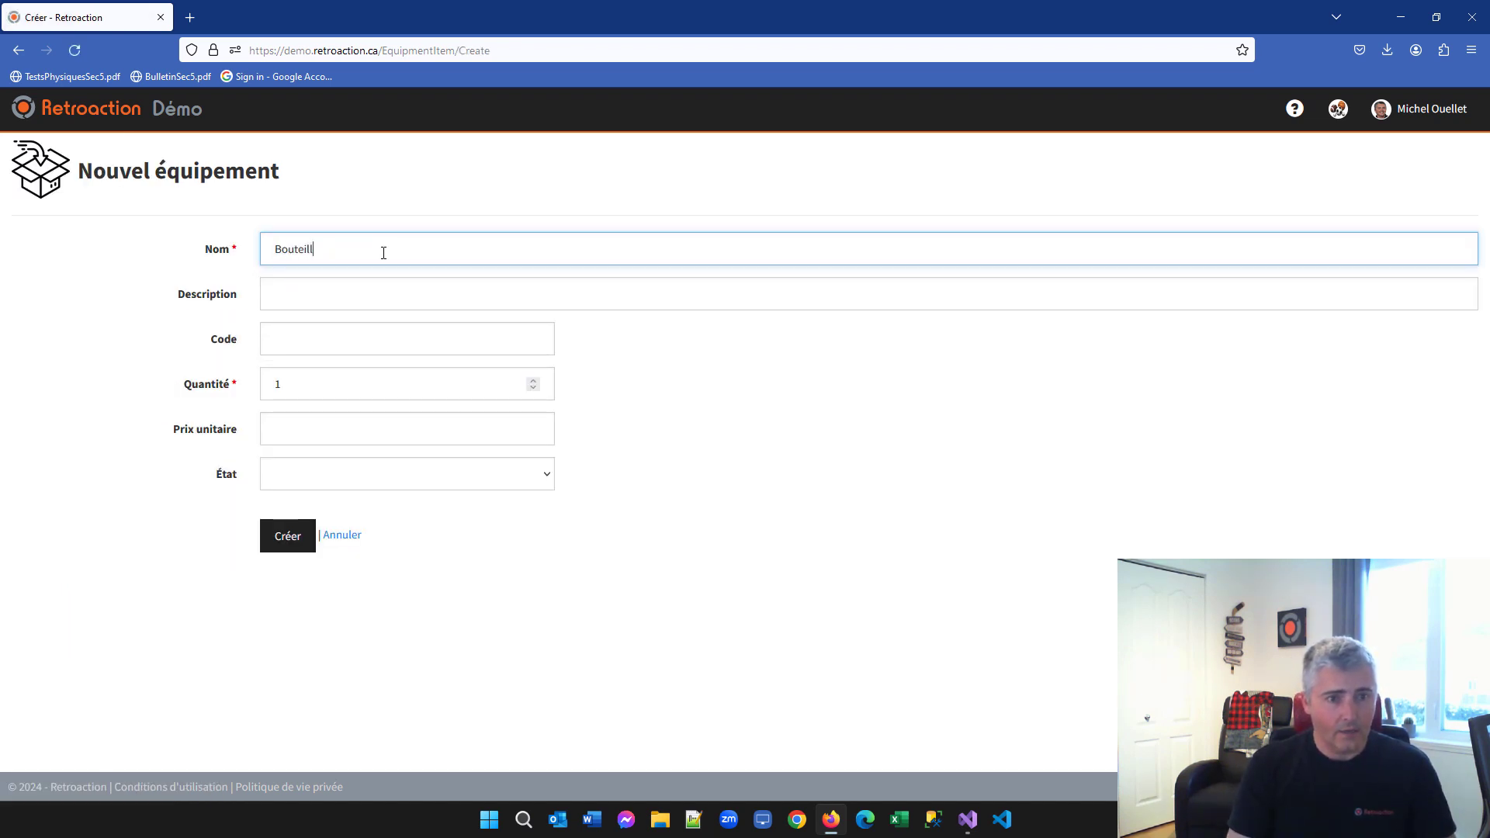
type("es d'eau")
key("BackSpace")
key("BackSpace")
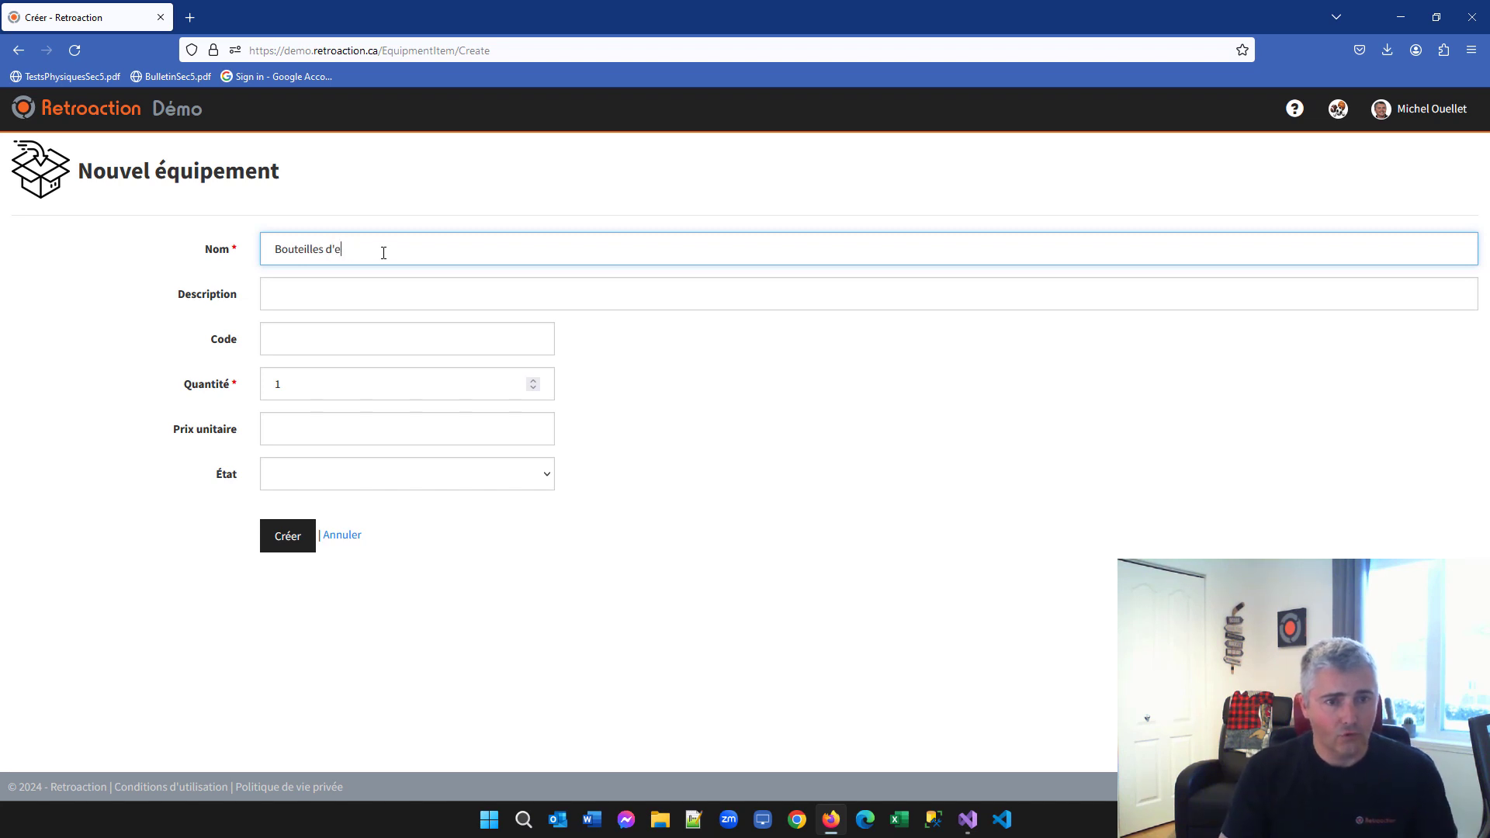
left_click_drag(313, 382, 243, 384)
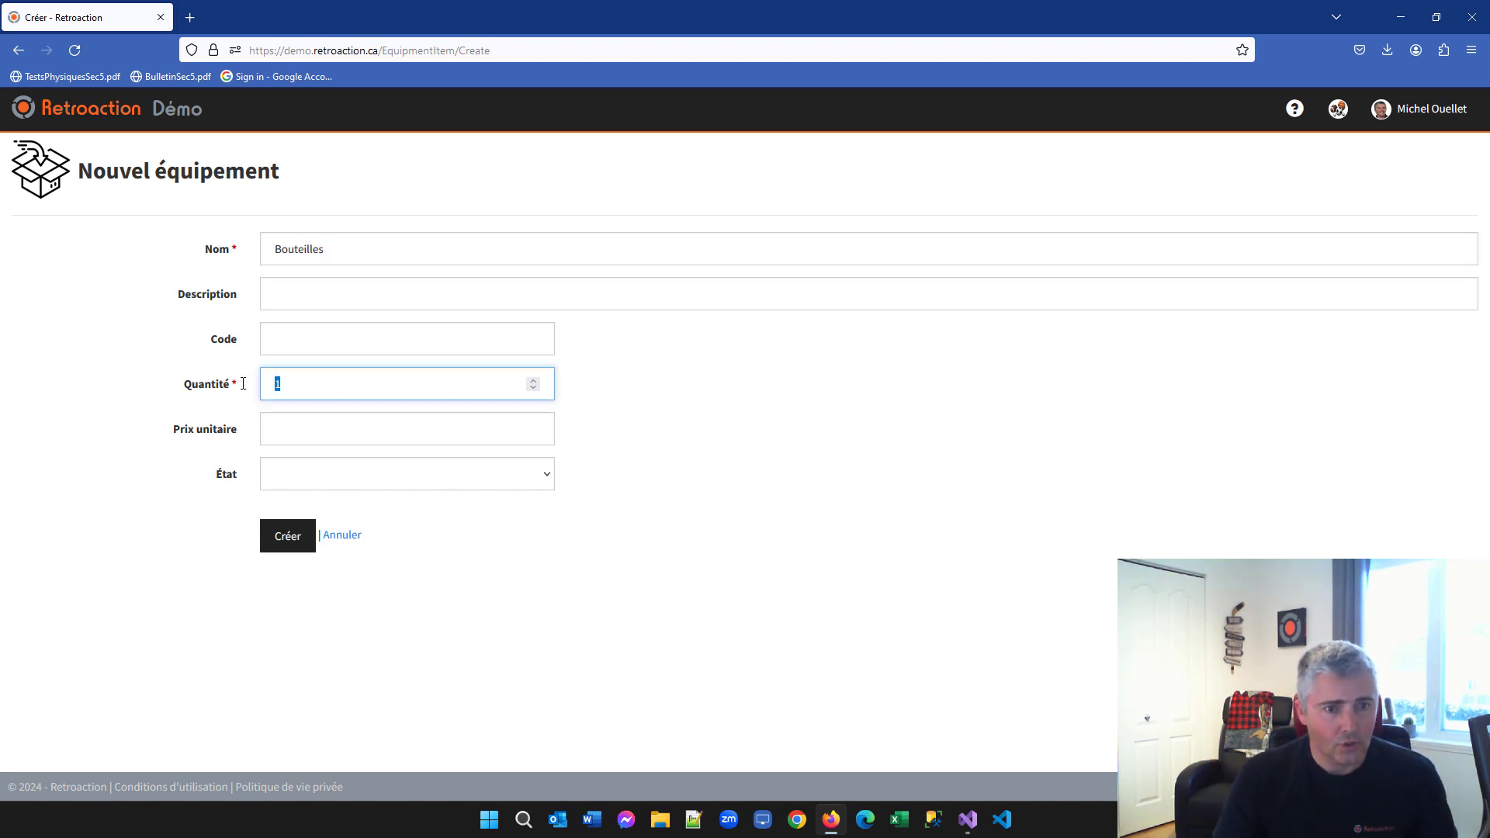
type("2")
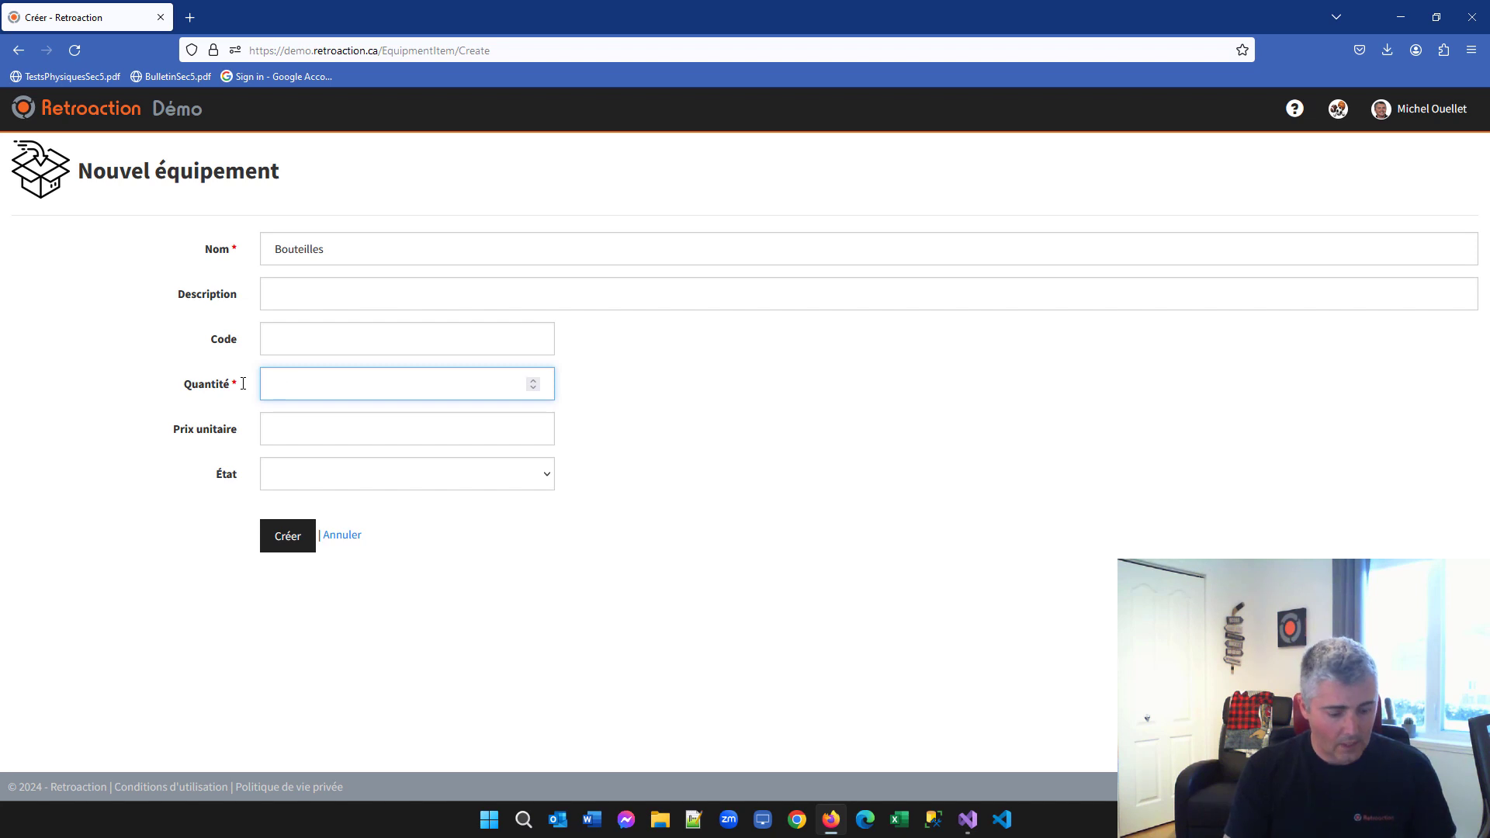
type("00")
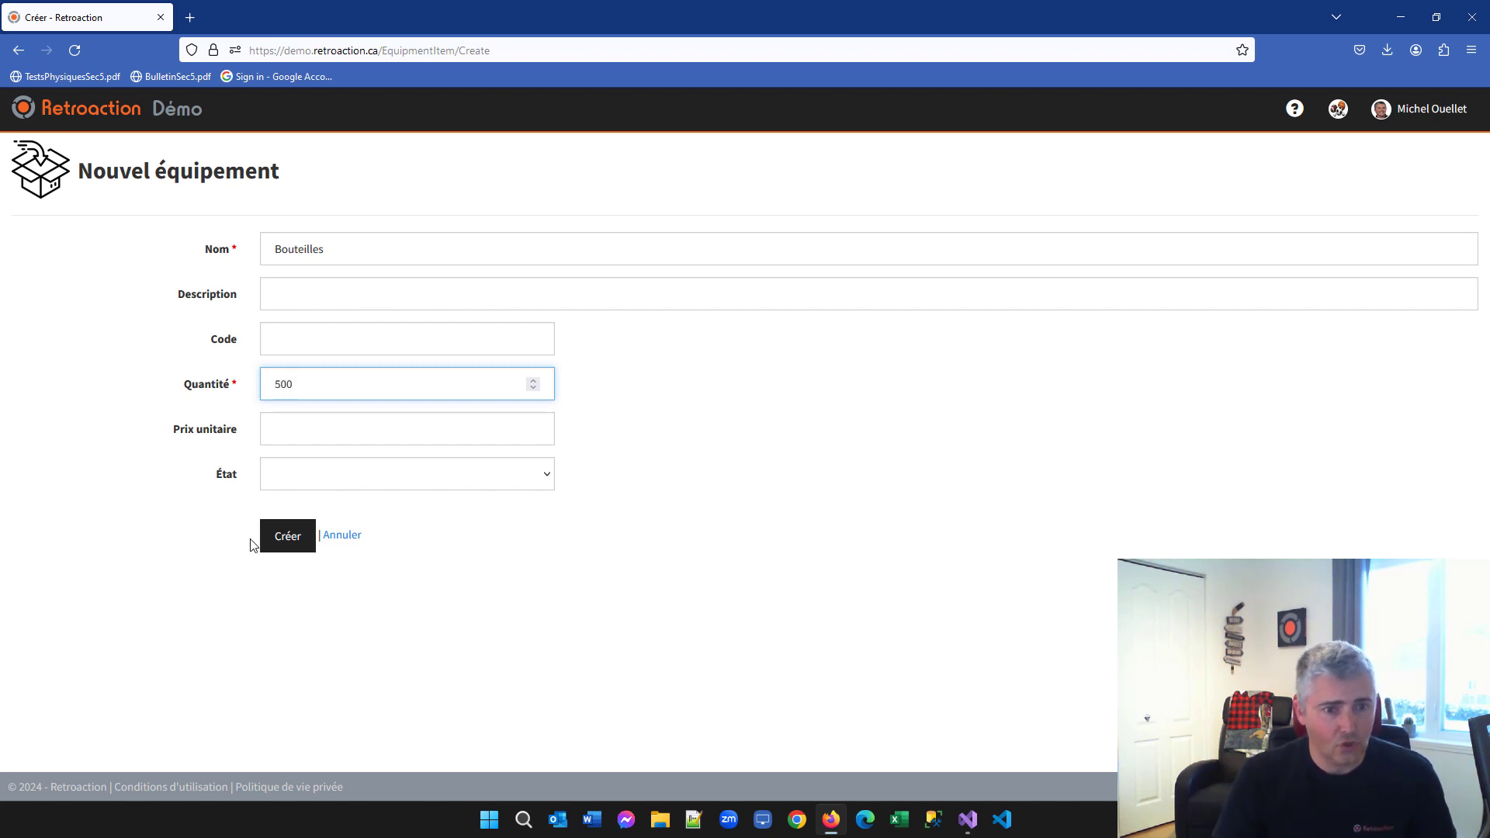
left_click(287, 430)
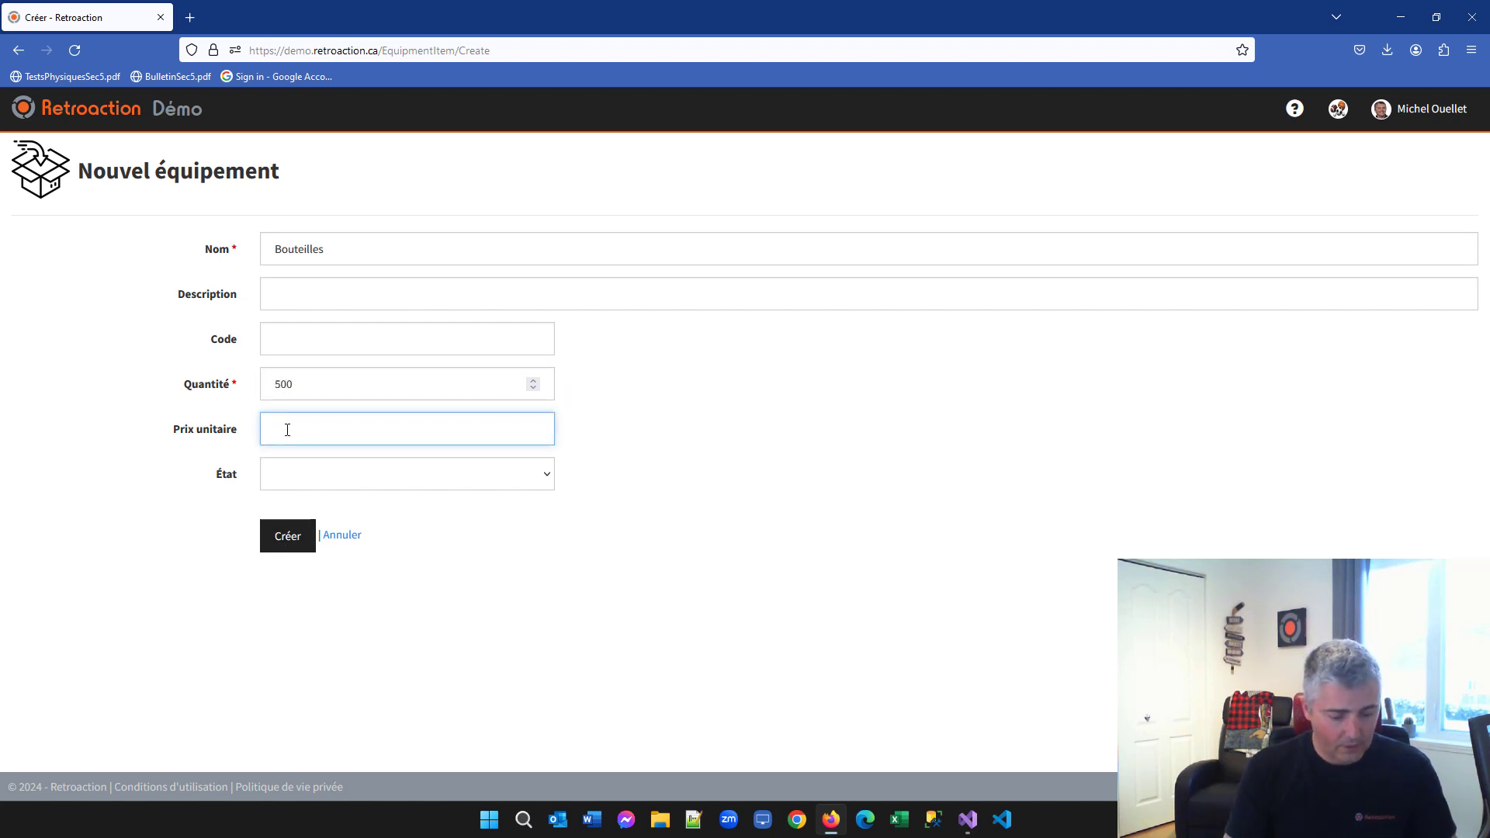
type("3,99")
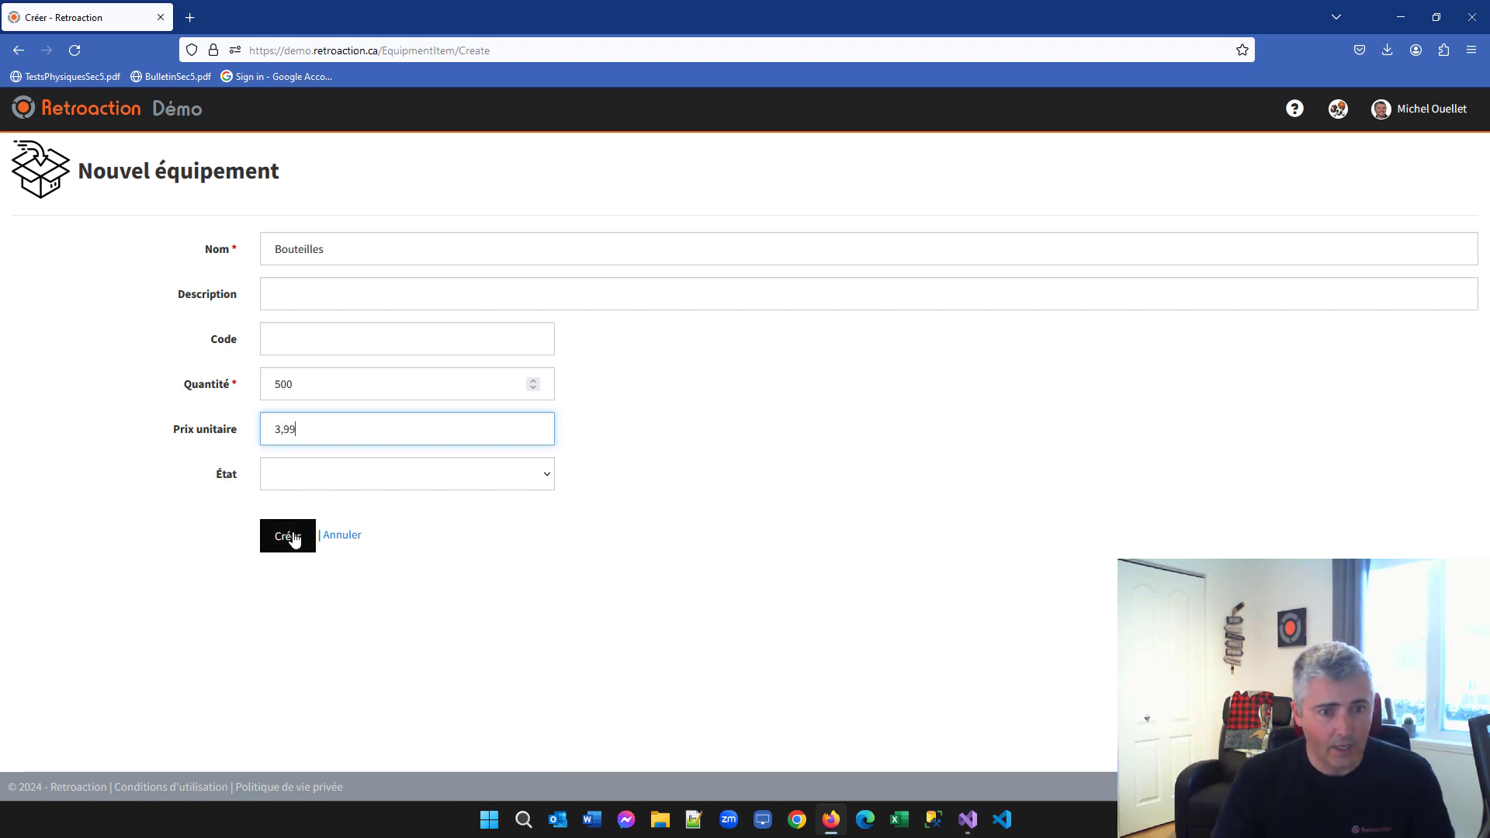
left_click(291, 535)
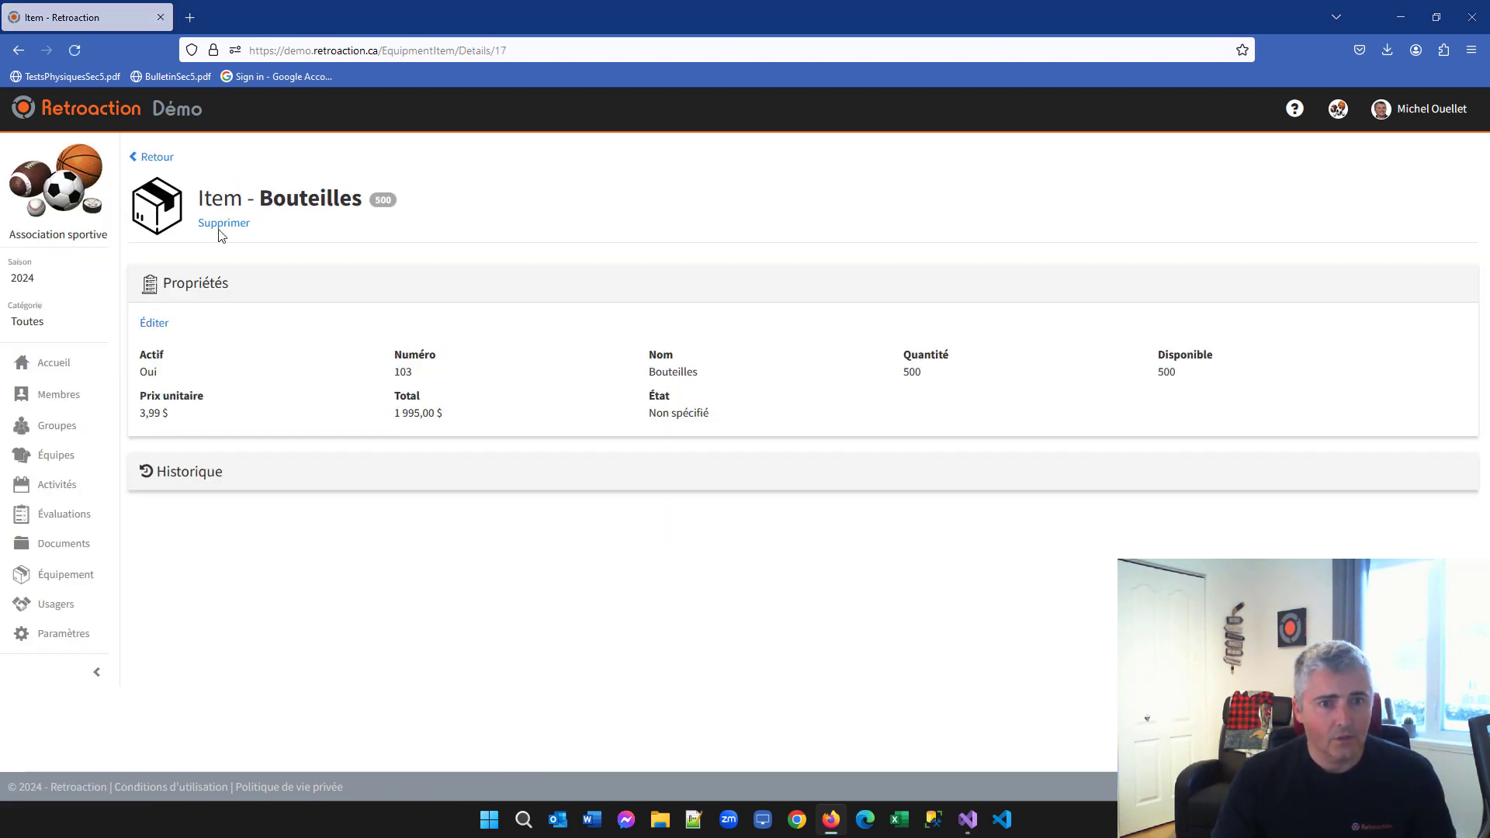
Upload bouteille.png as the Bouteilles item's picture and return to the inventory
left_click(239, 236)
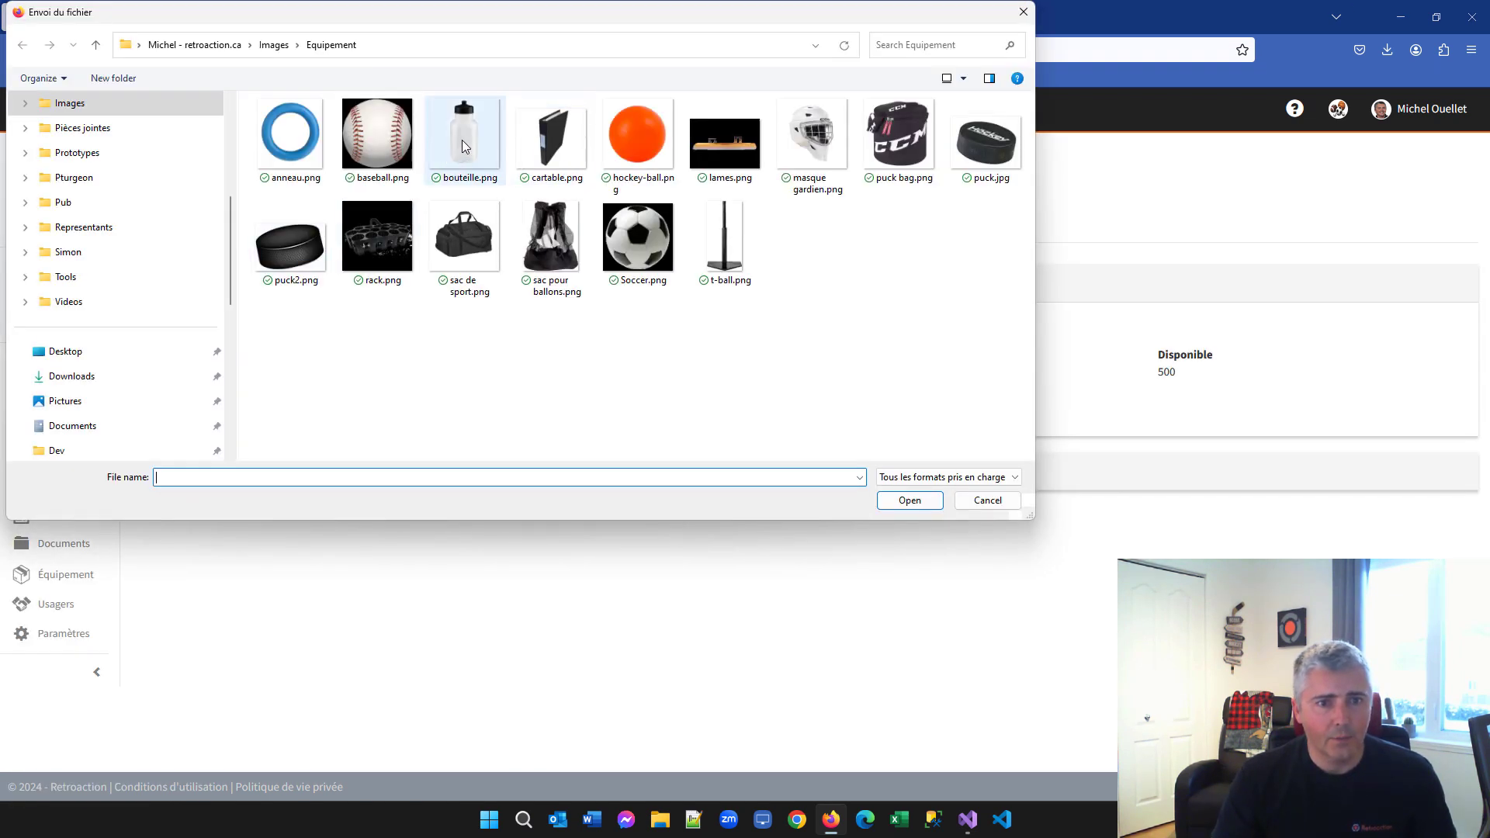
double_click(463, 142)
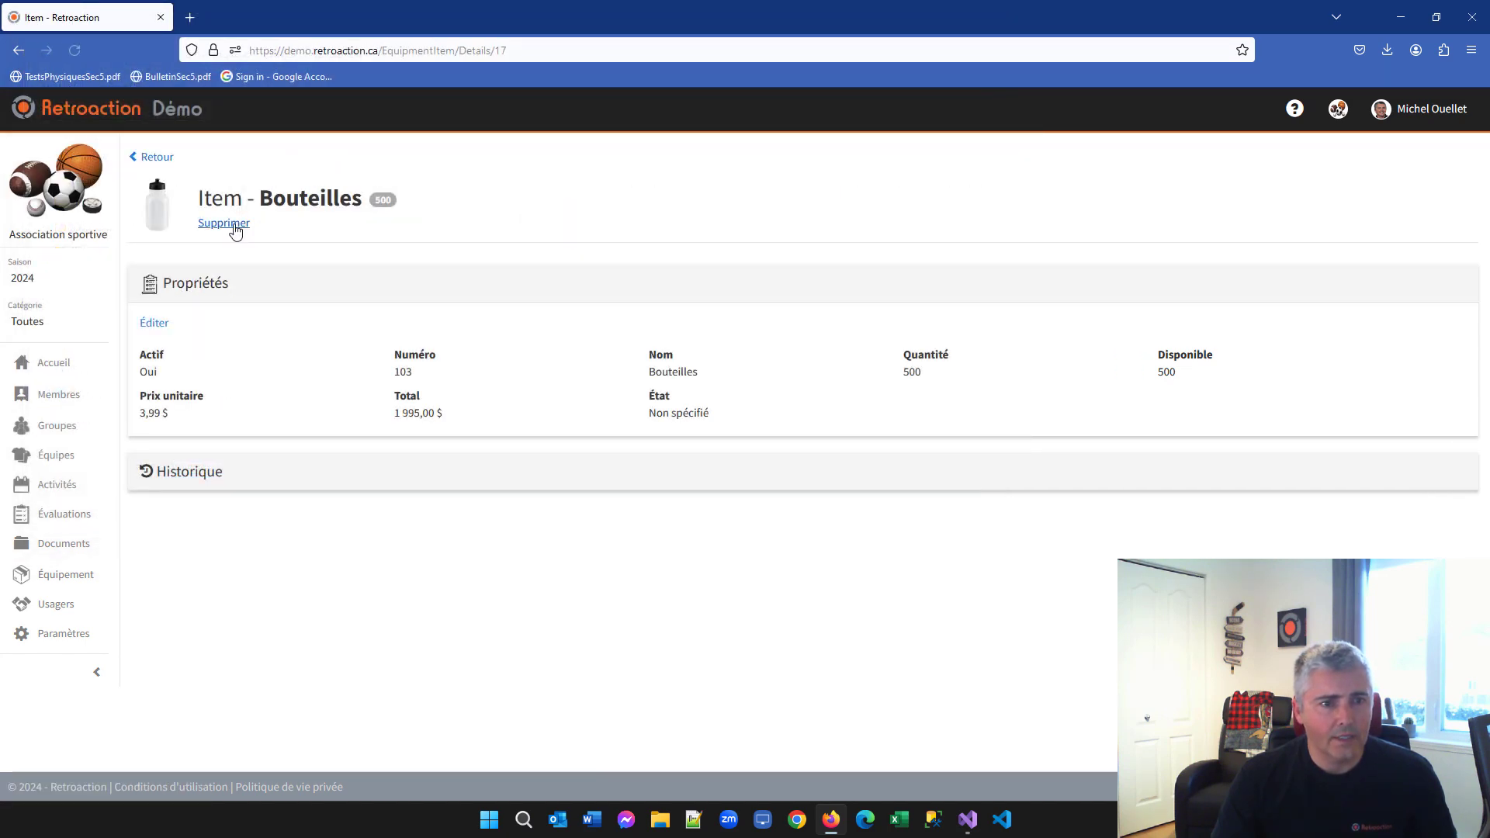
left_click(153, 158)
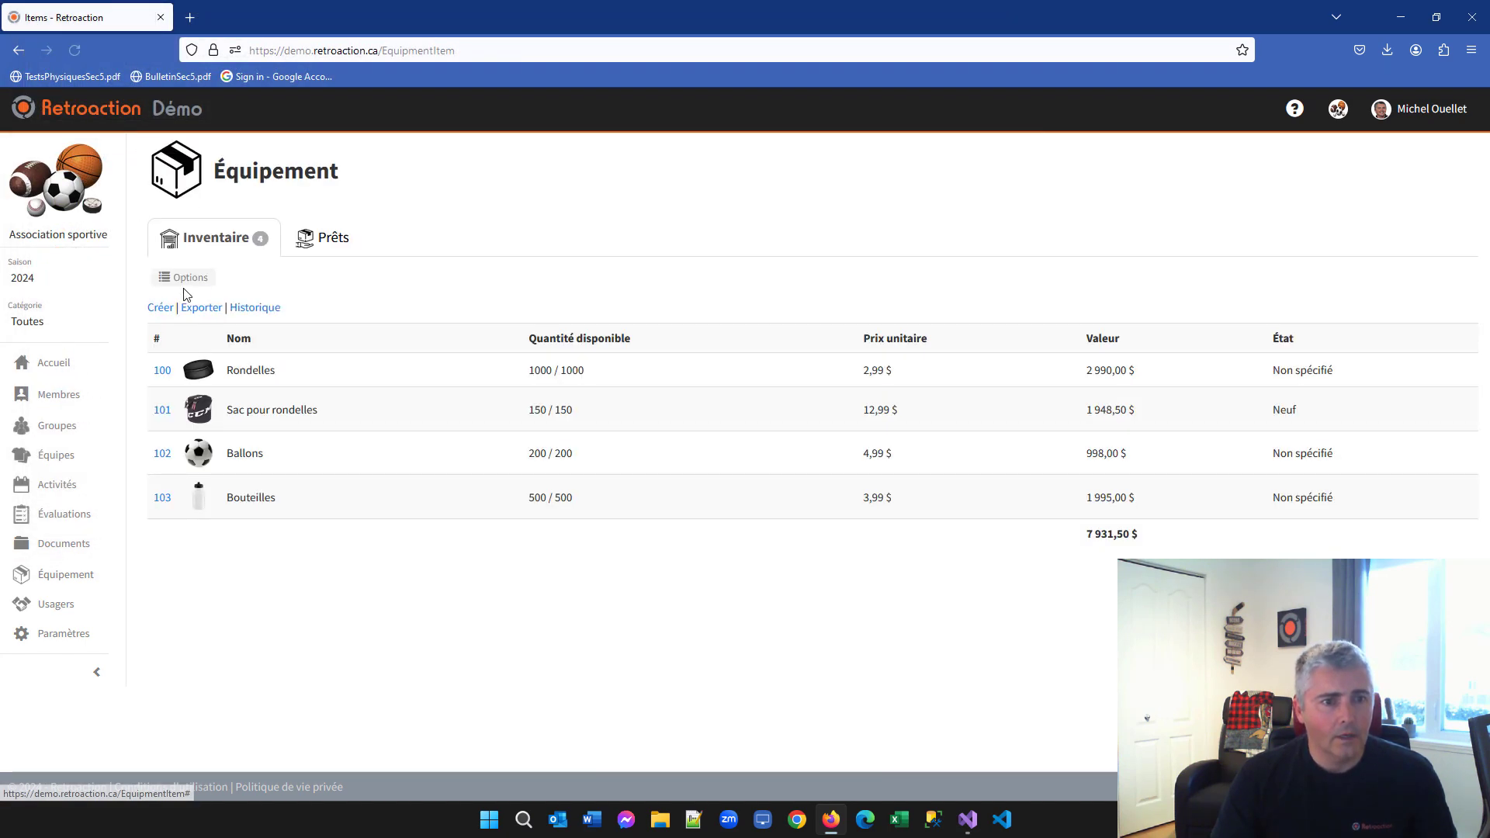
Create an equipment item named Rack pour les bouteilles with a quantity of 300 and a unit price of 10,99
left_click(159, 309)
left_click(322, 249)
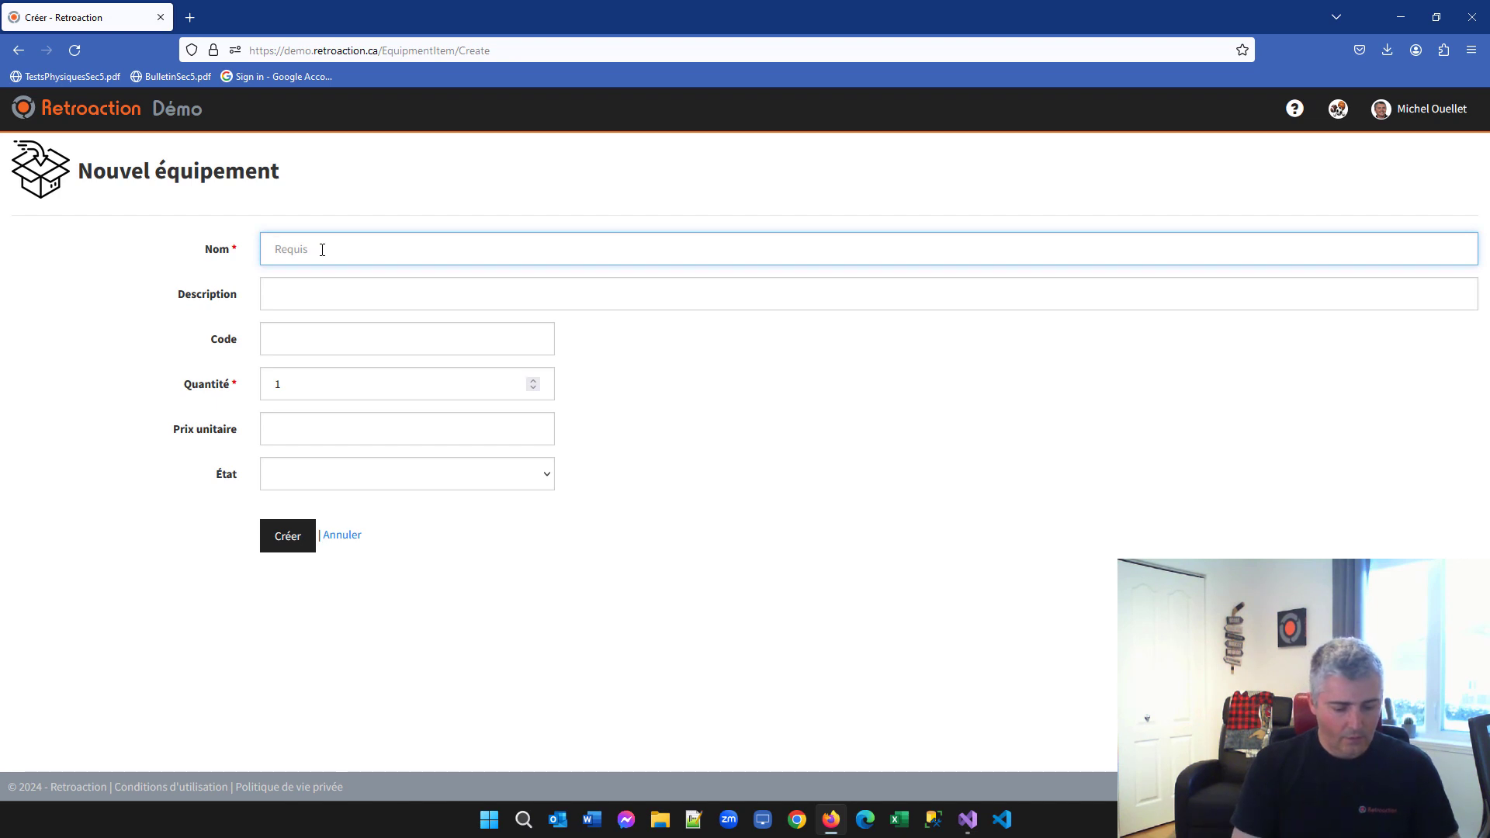
type("Rack")
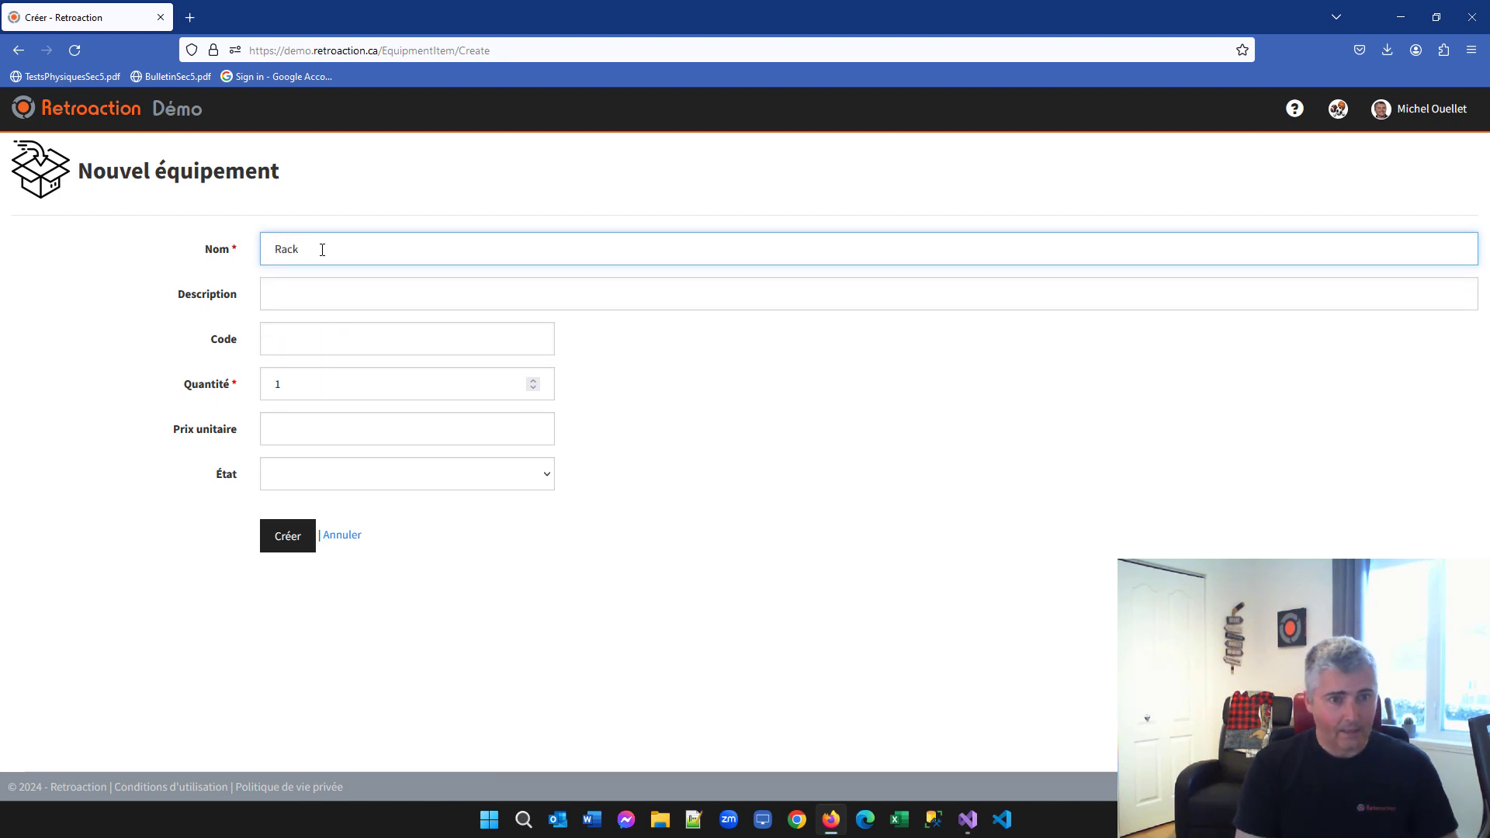
type(" pour les bouteilles")
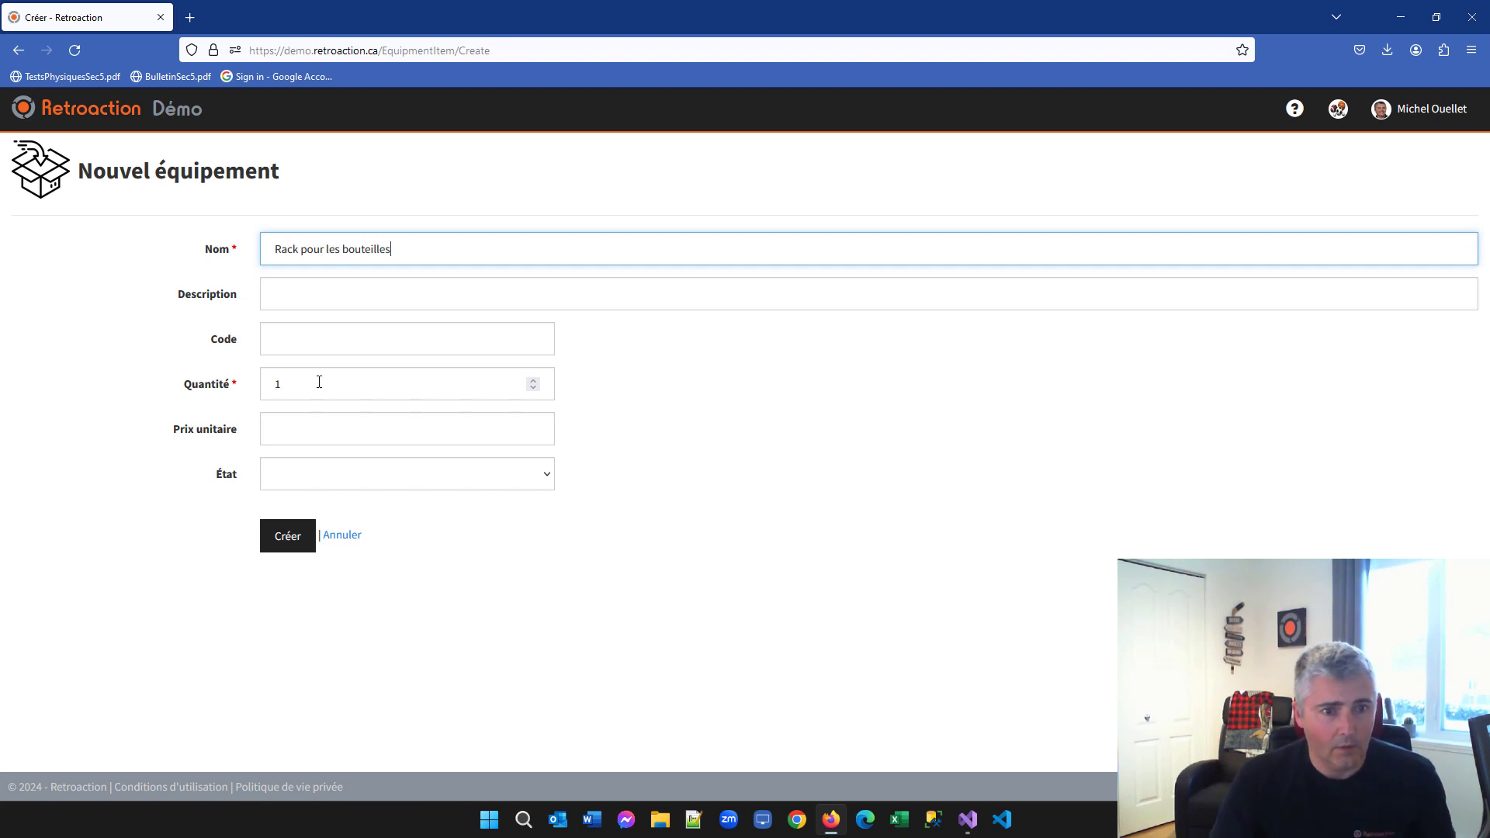
left_click(224, 388)
type("300")
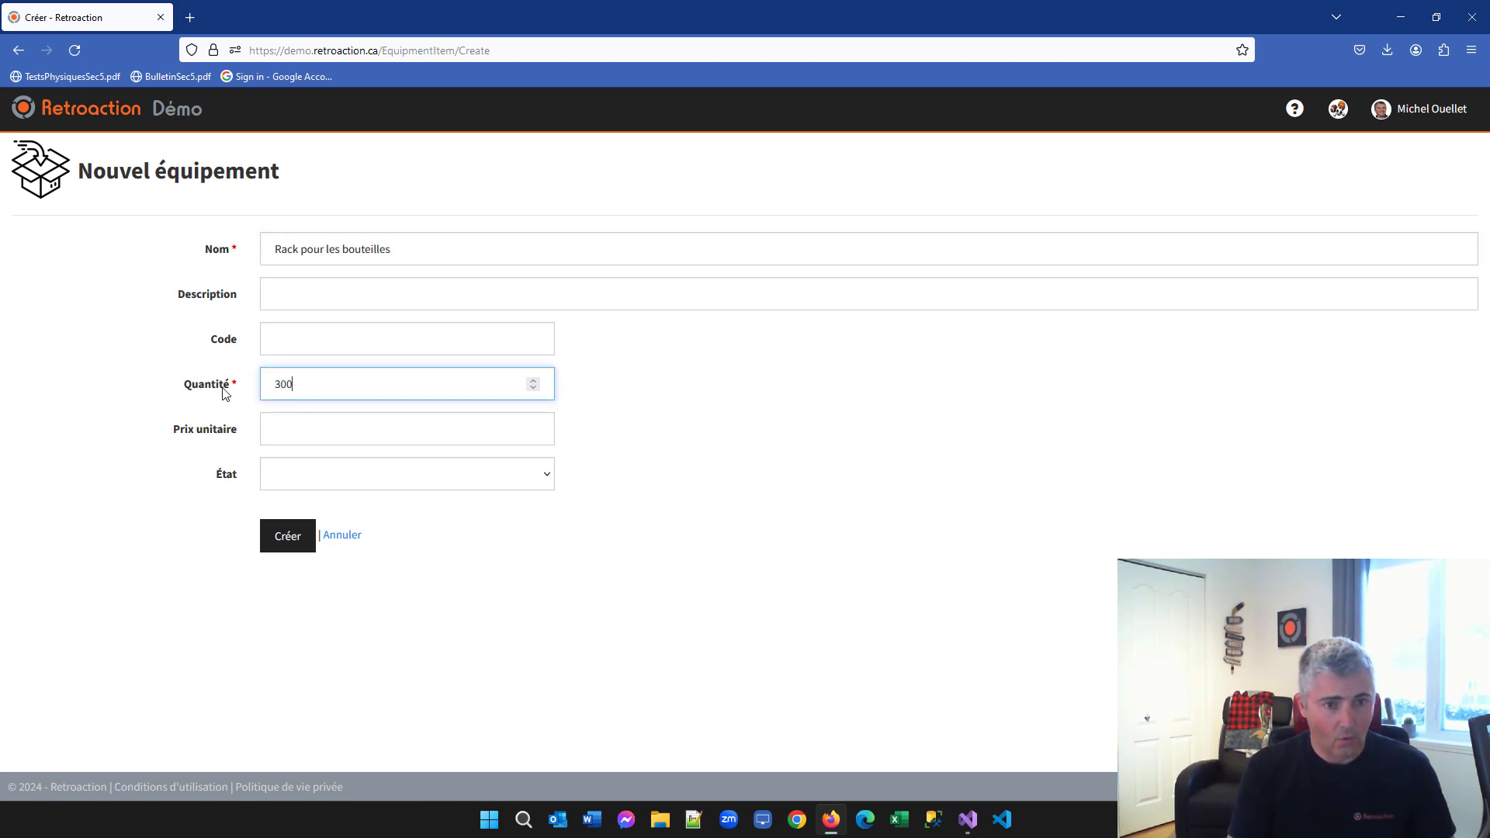
left_click(277, 425)
type("10,99")
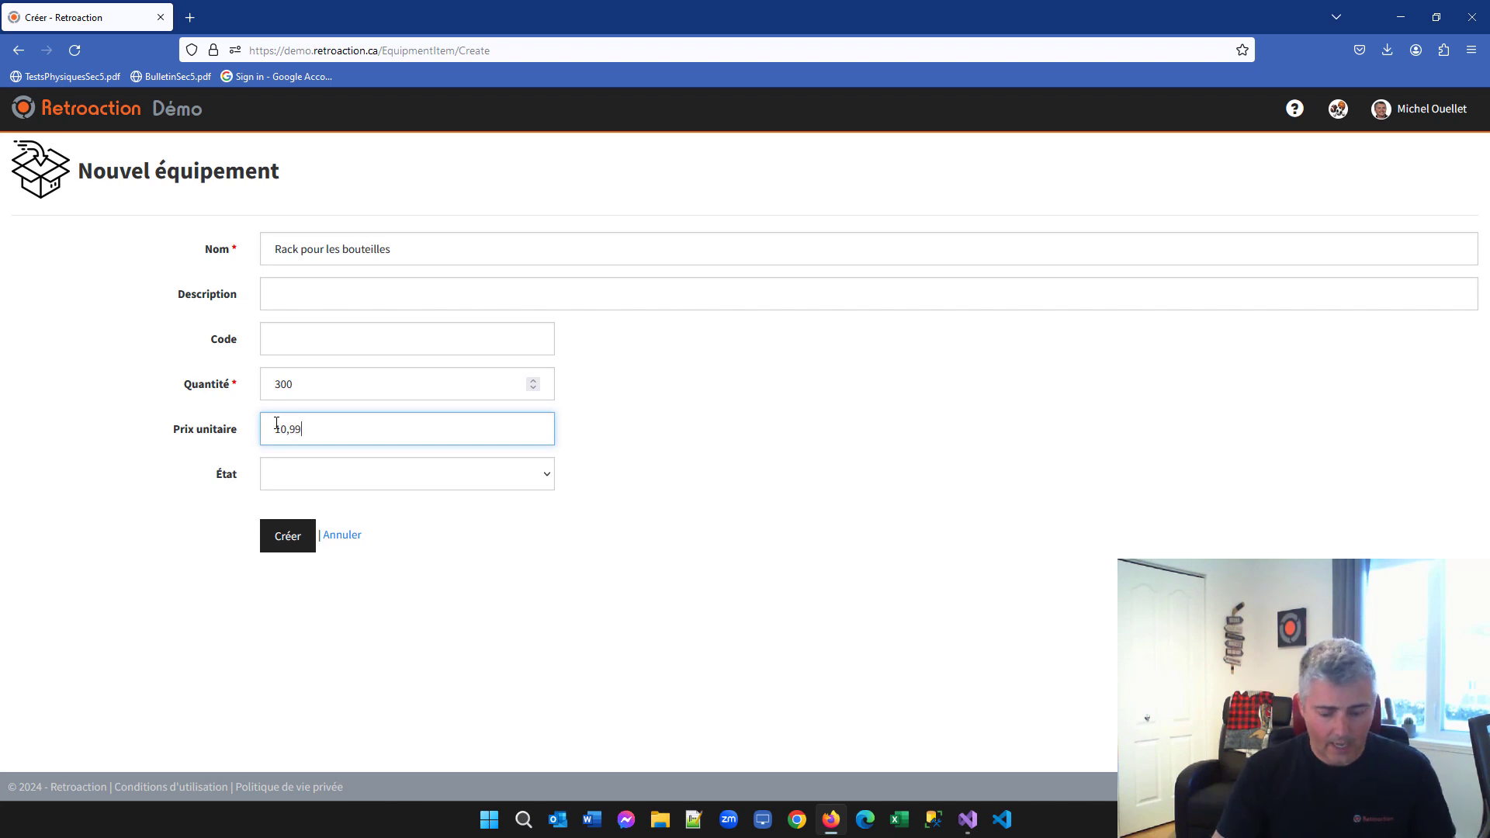
key("Return")
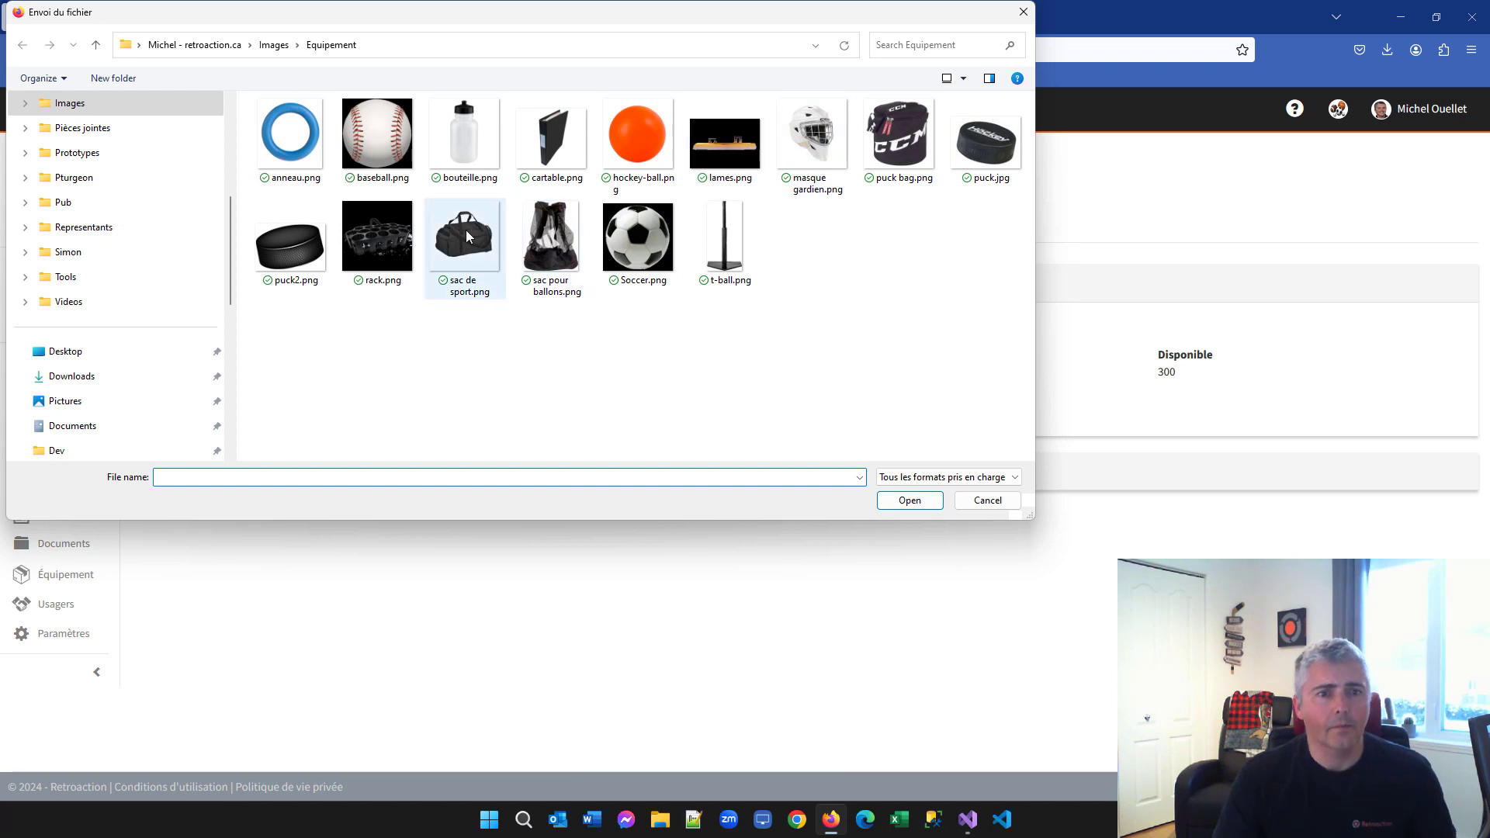
Upload rack.png as the Rack pour les bouteilles item's picture and check the total value in the inventory
double_click(377, 237)
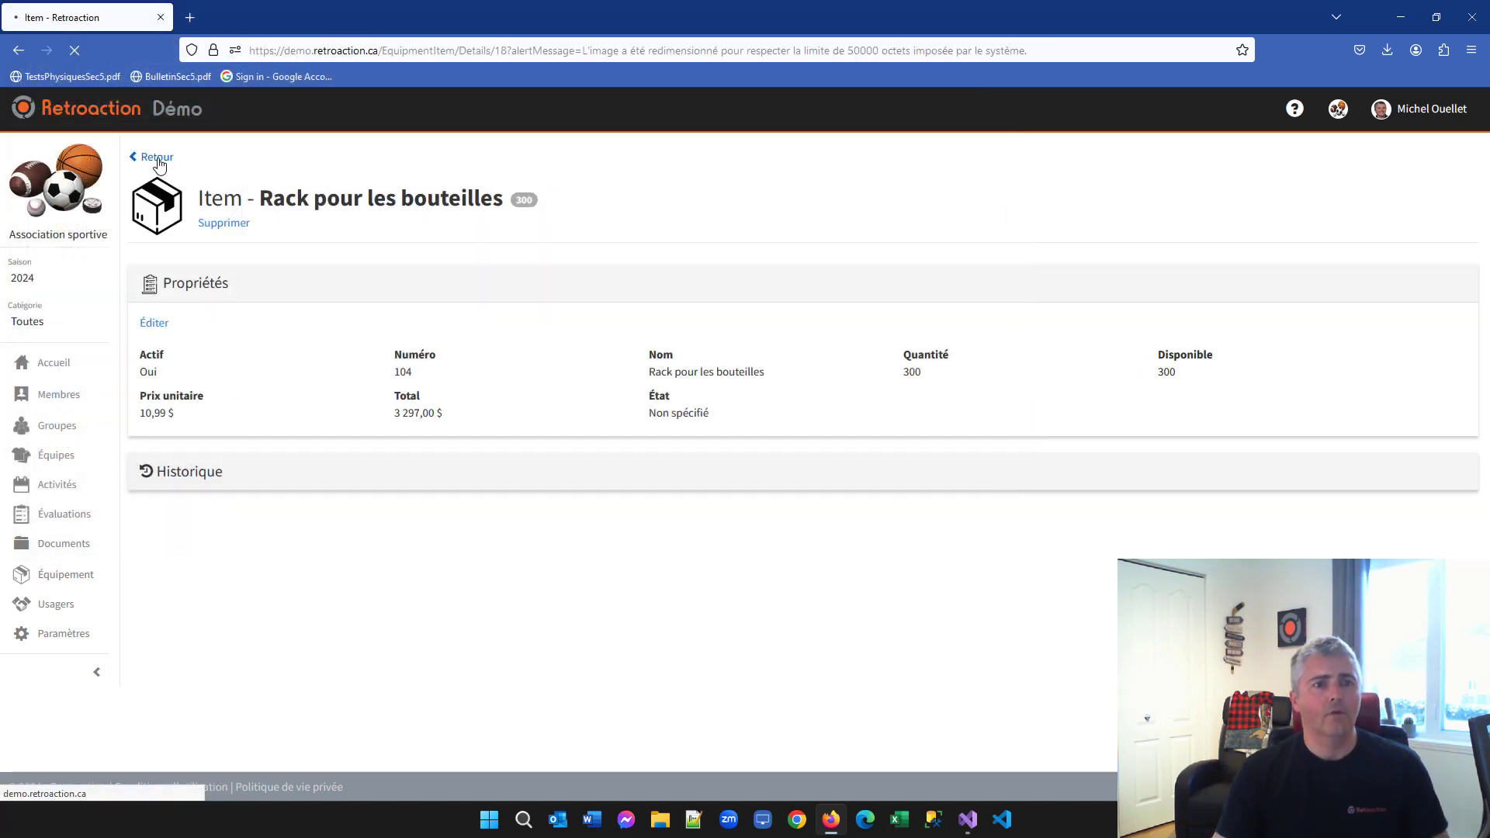
left_click(149, 204)
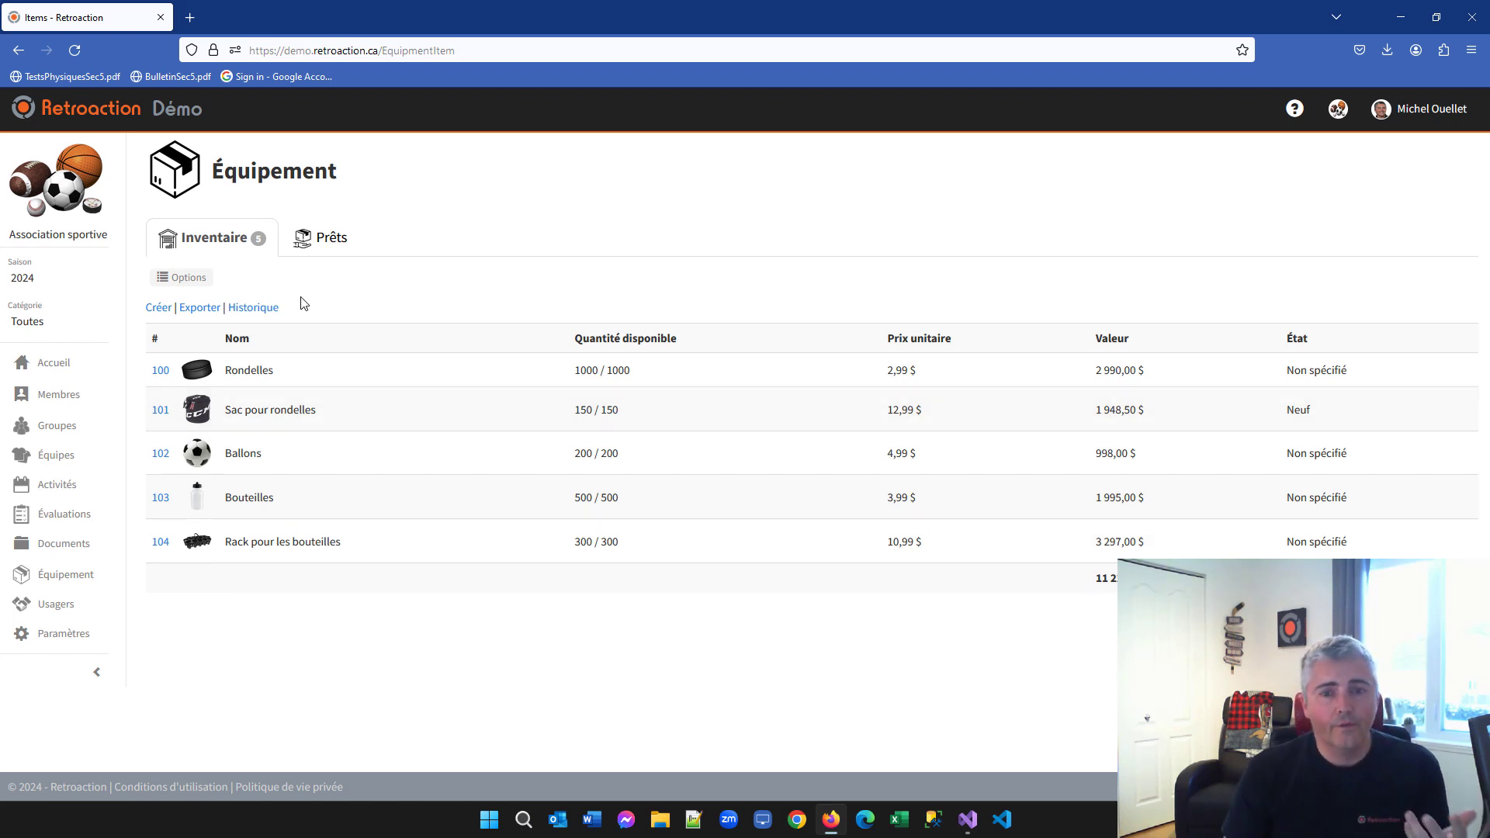
left_click_drag(1096, 581, 1149, 580)
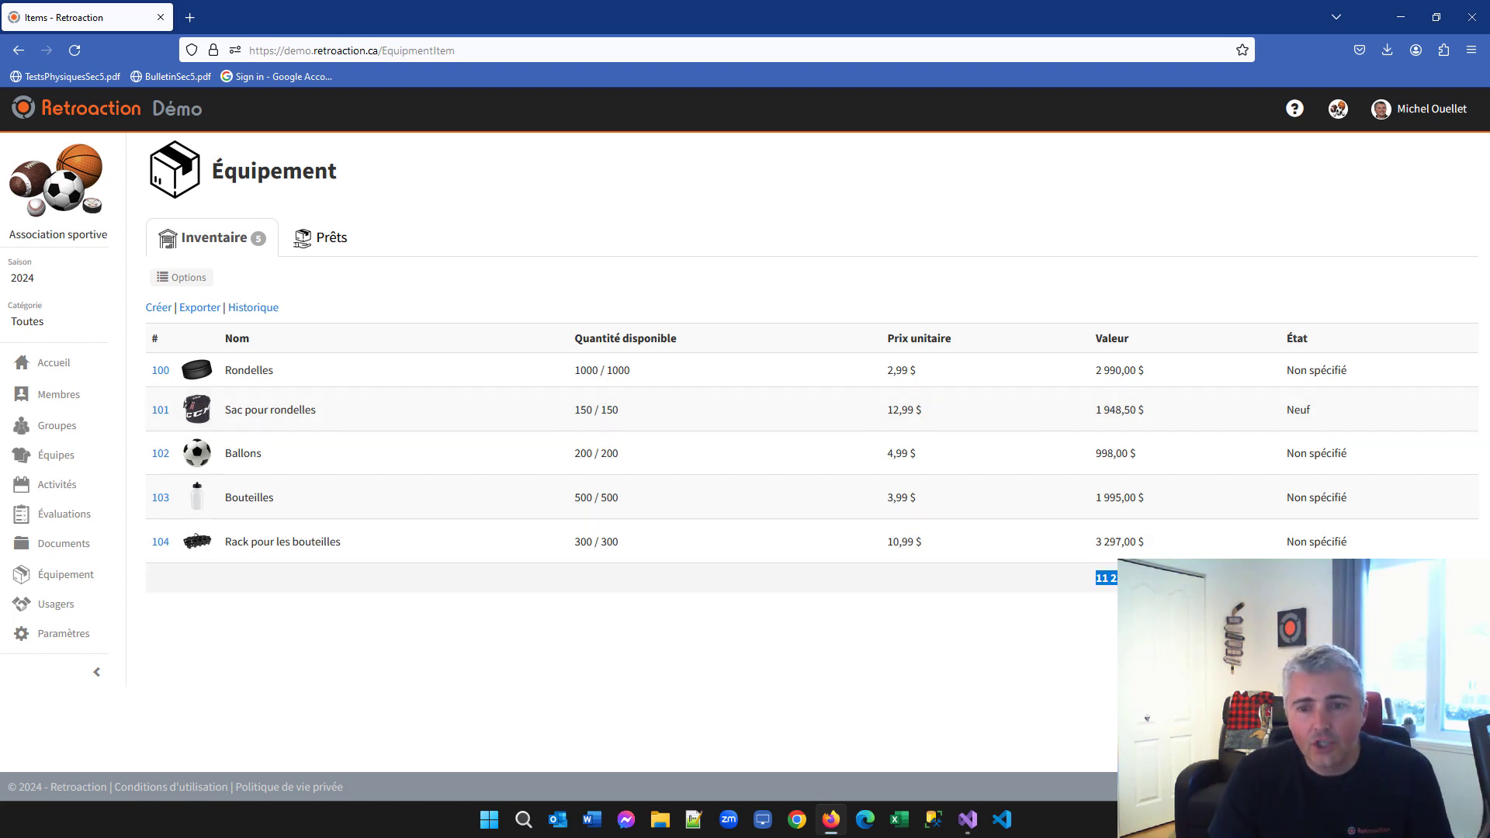
left_click(1164, 592)
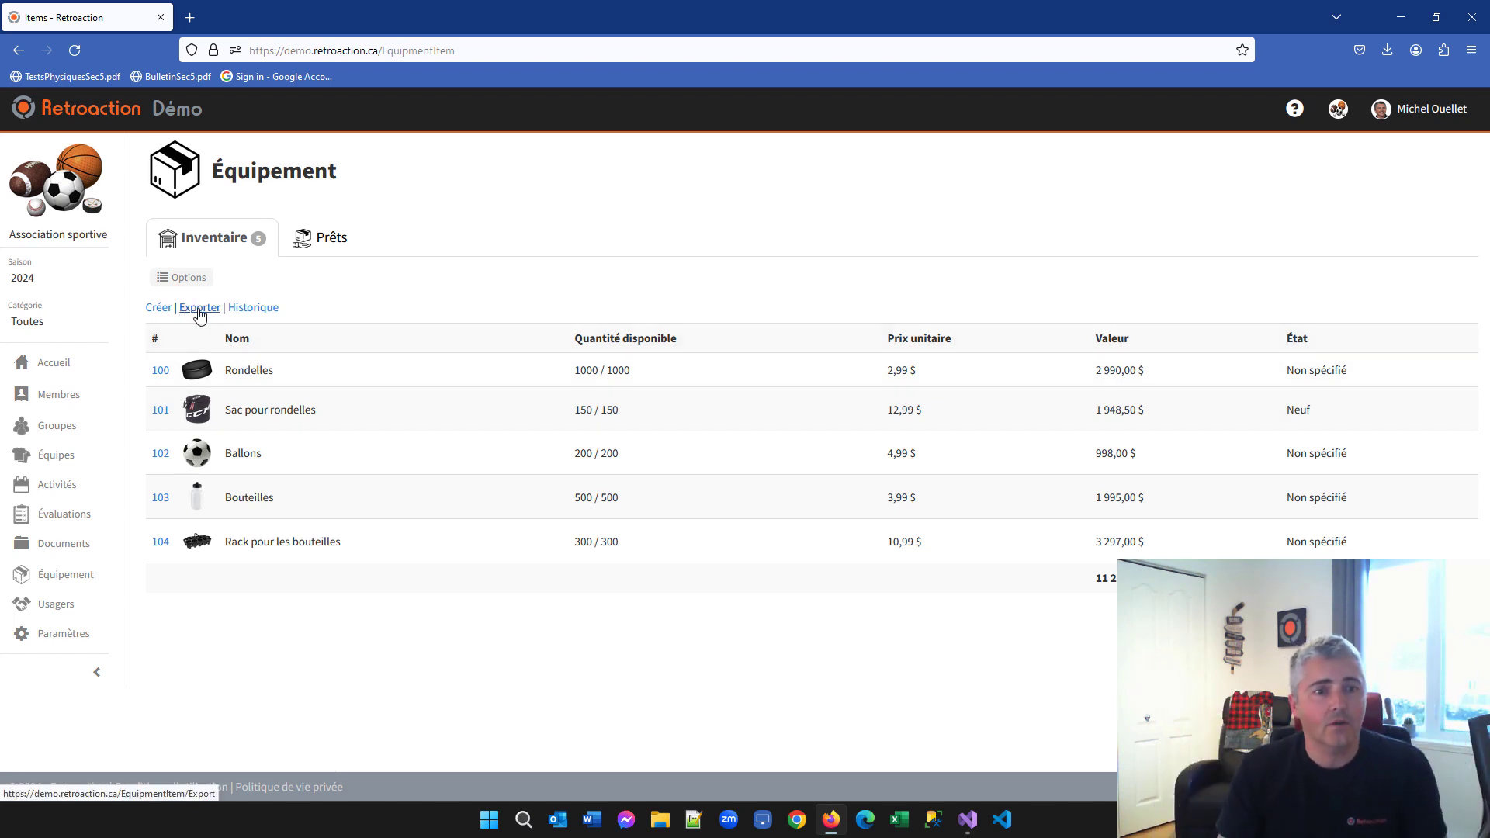
Review the inventory's change history and return to the inventory in full-screen view
left_click(253, 310)
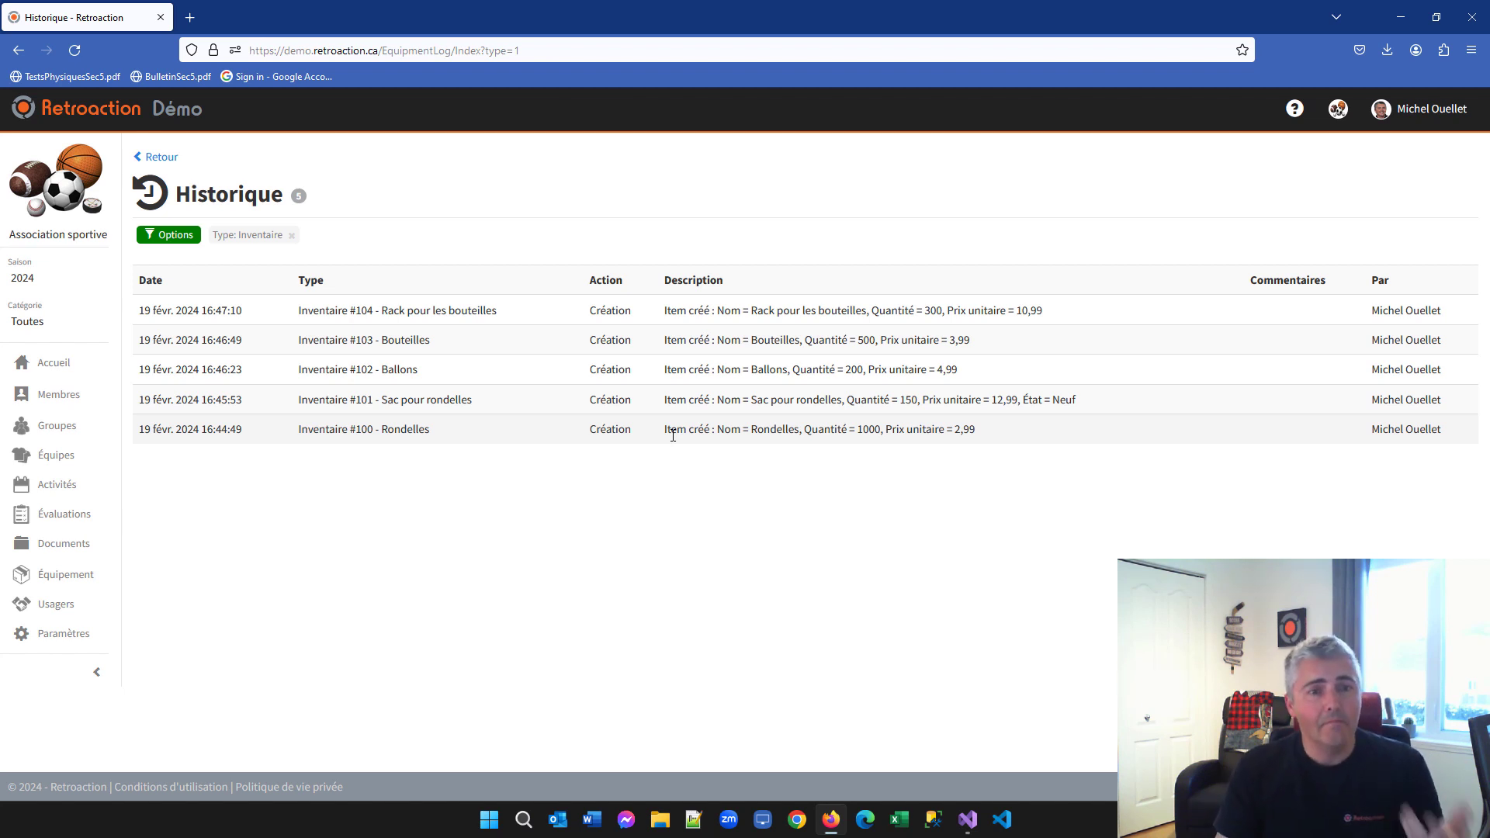
left_click(162, 158)
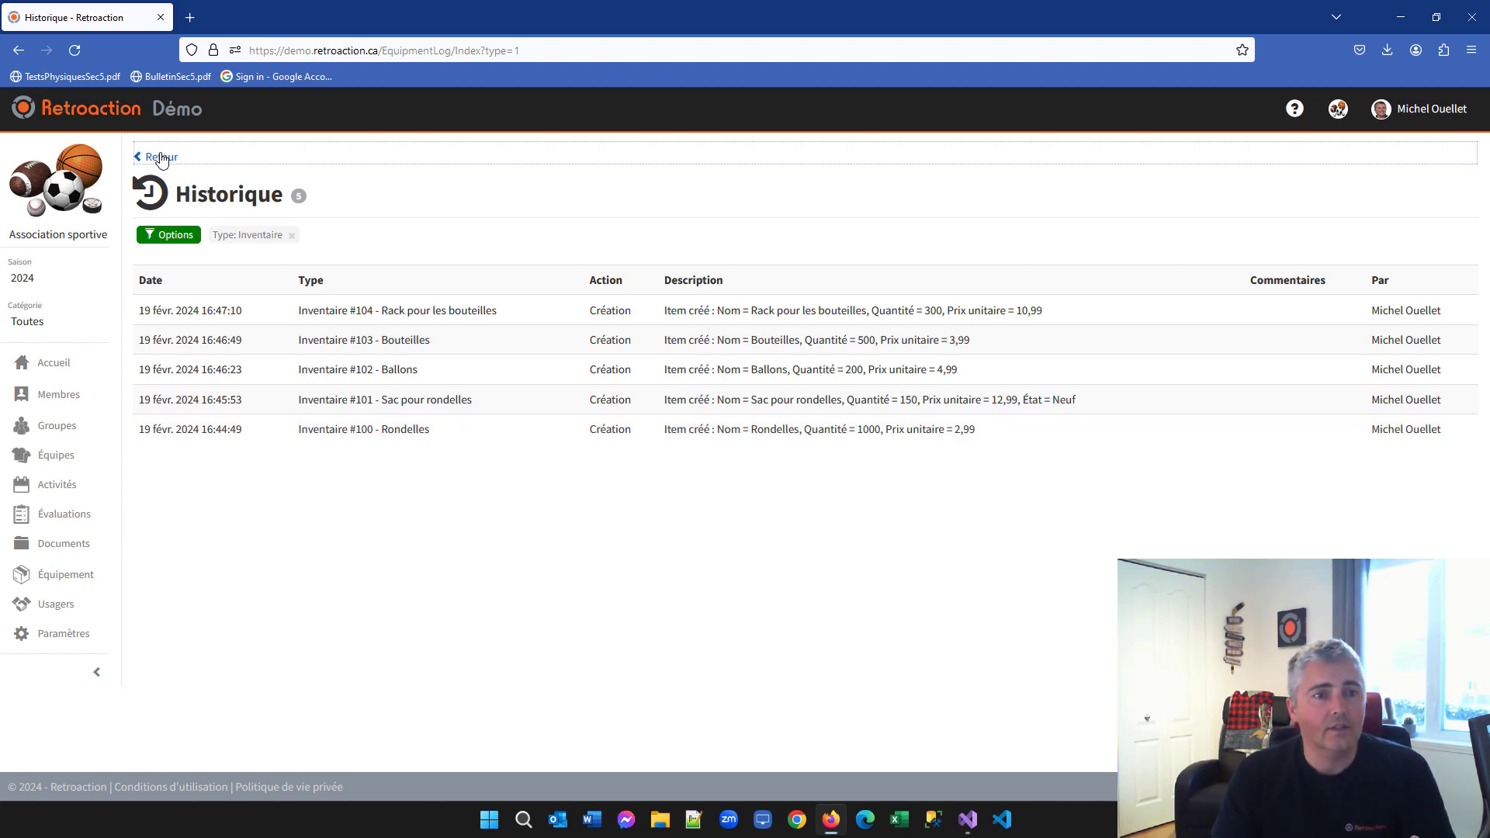
left_click(217, 244)
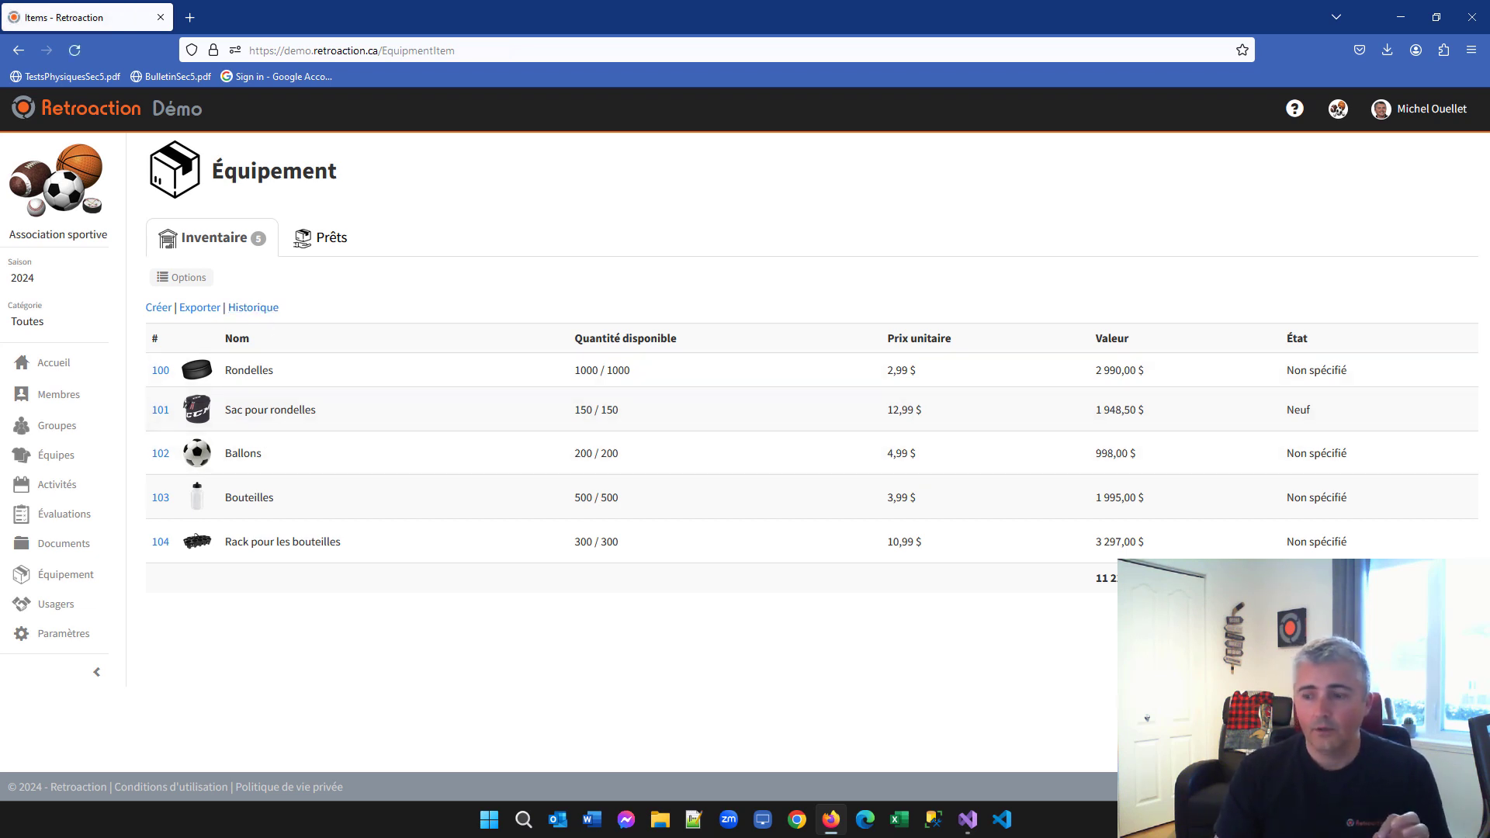
key("F11")
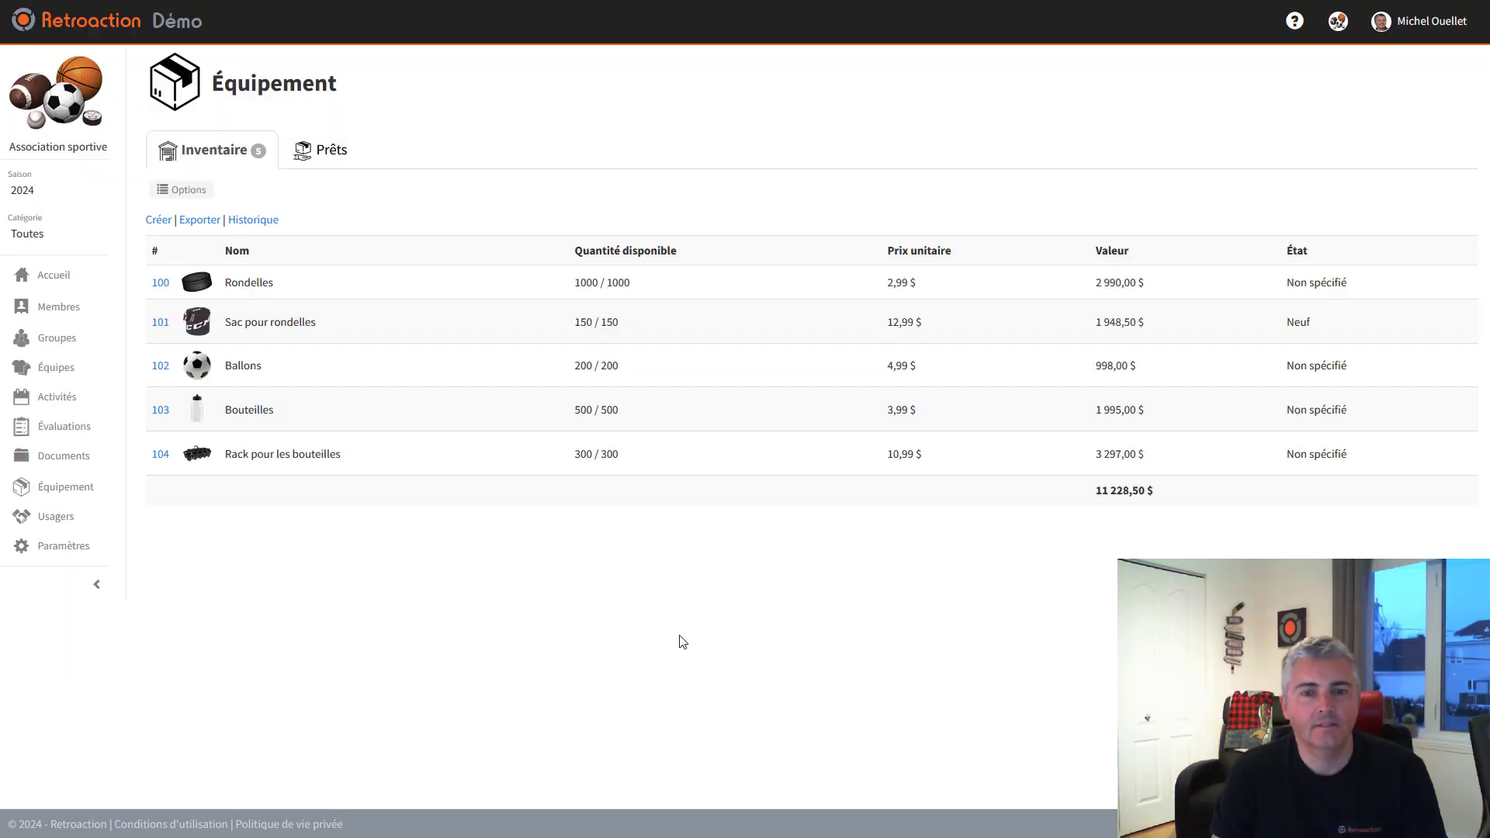
Start a new equipment loan and choose the borrowing coach as its member
left_click(323, 157)
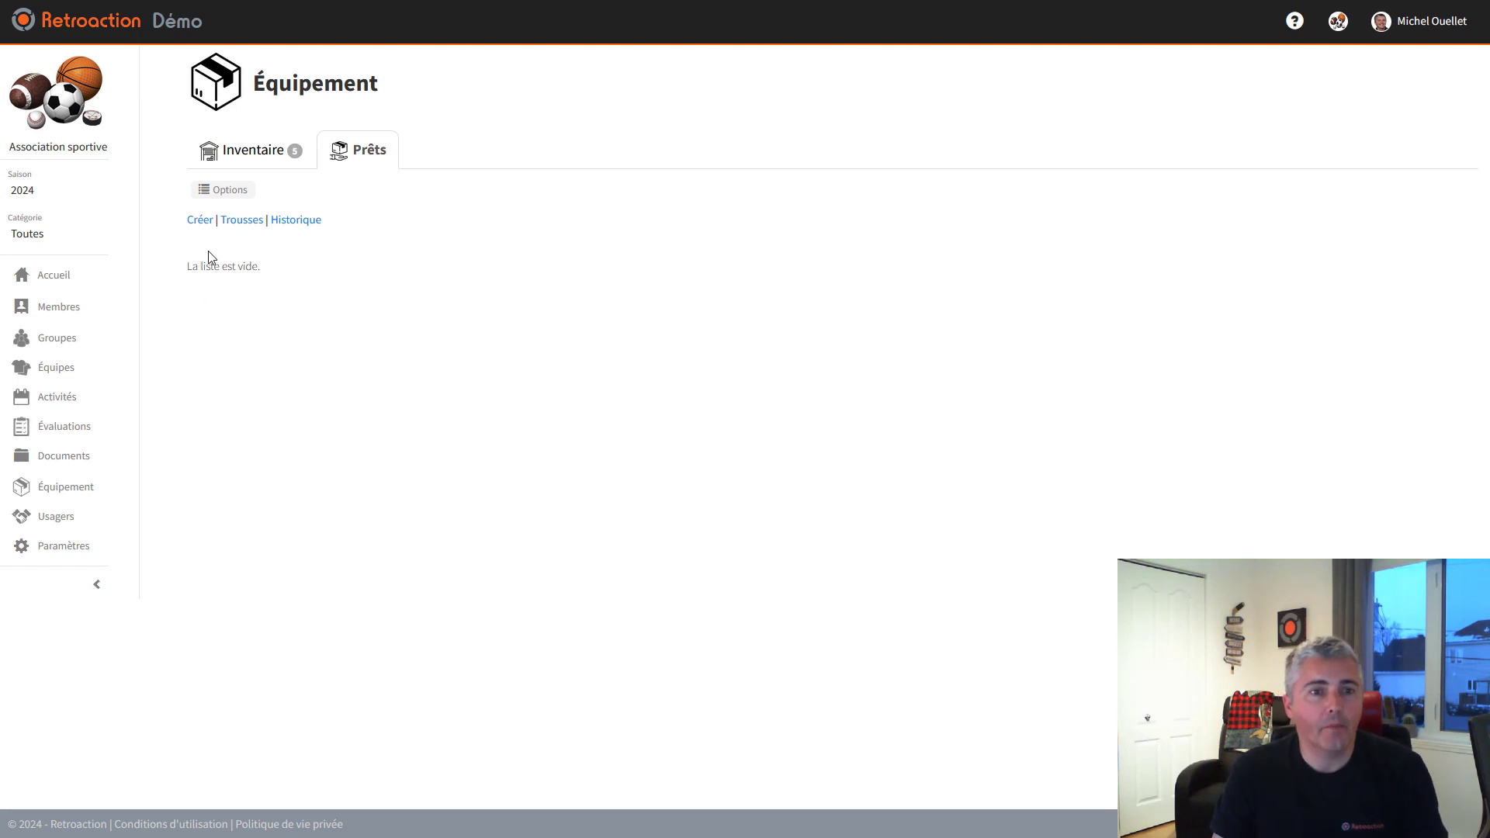
left_click(201, 220)
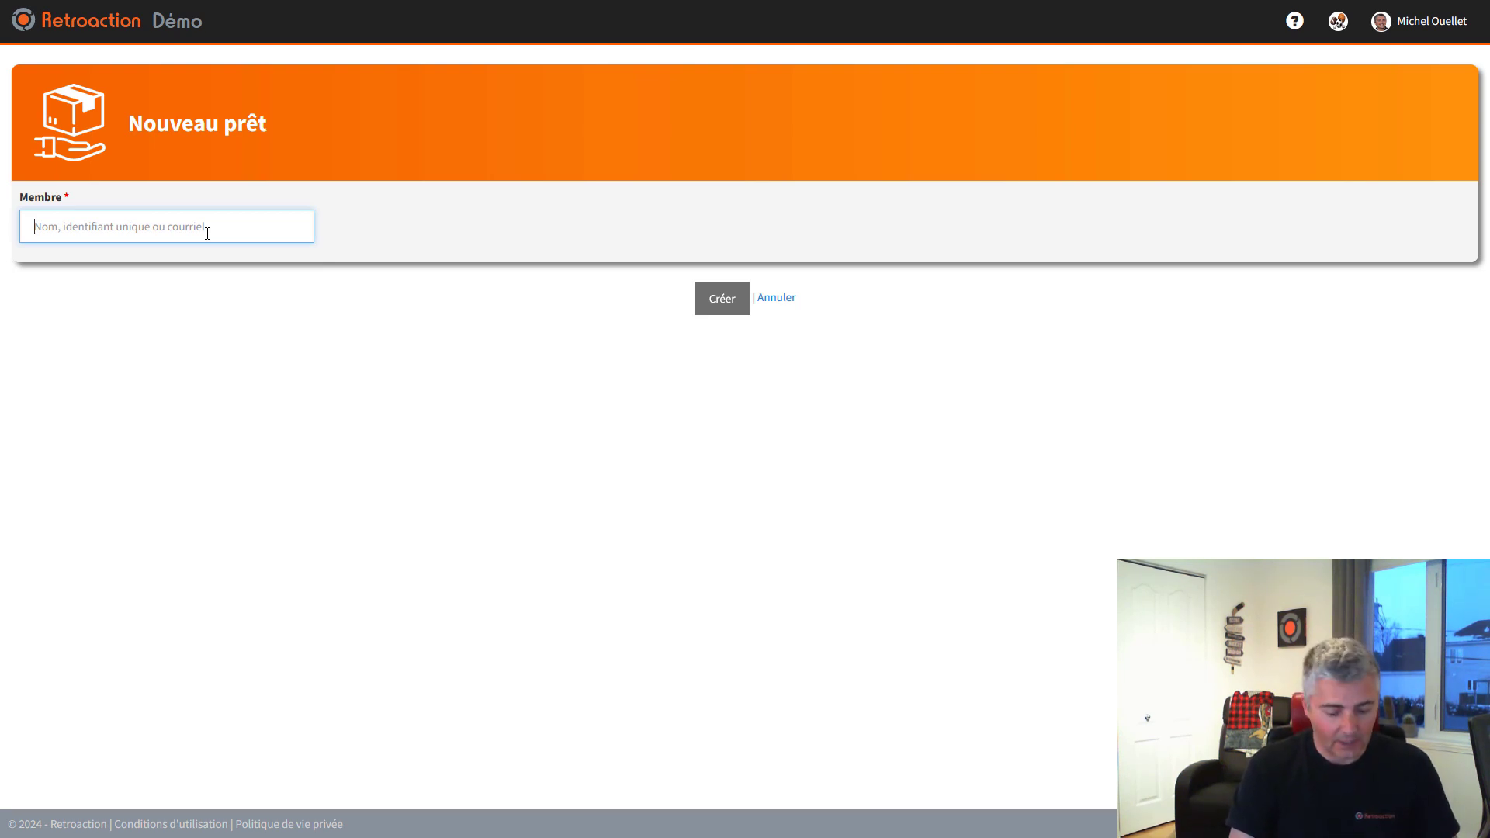
type("carl")
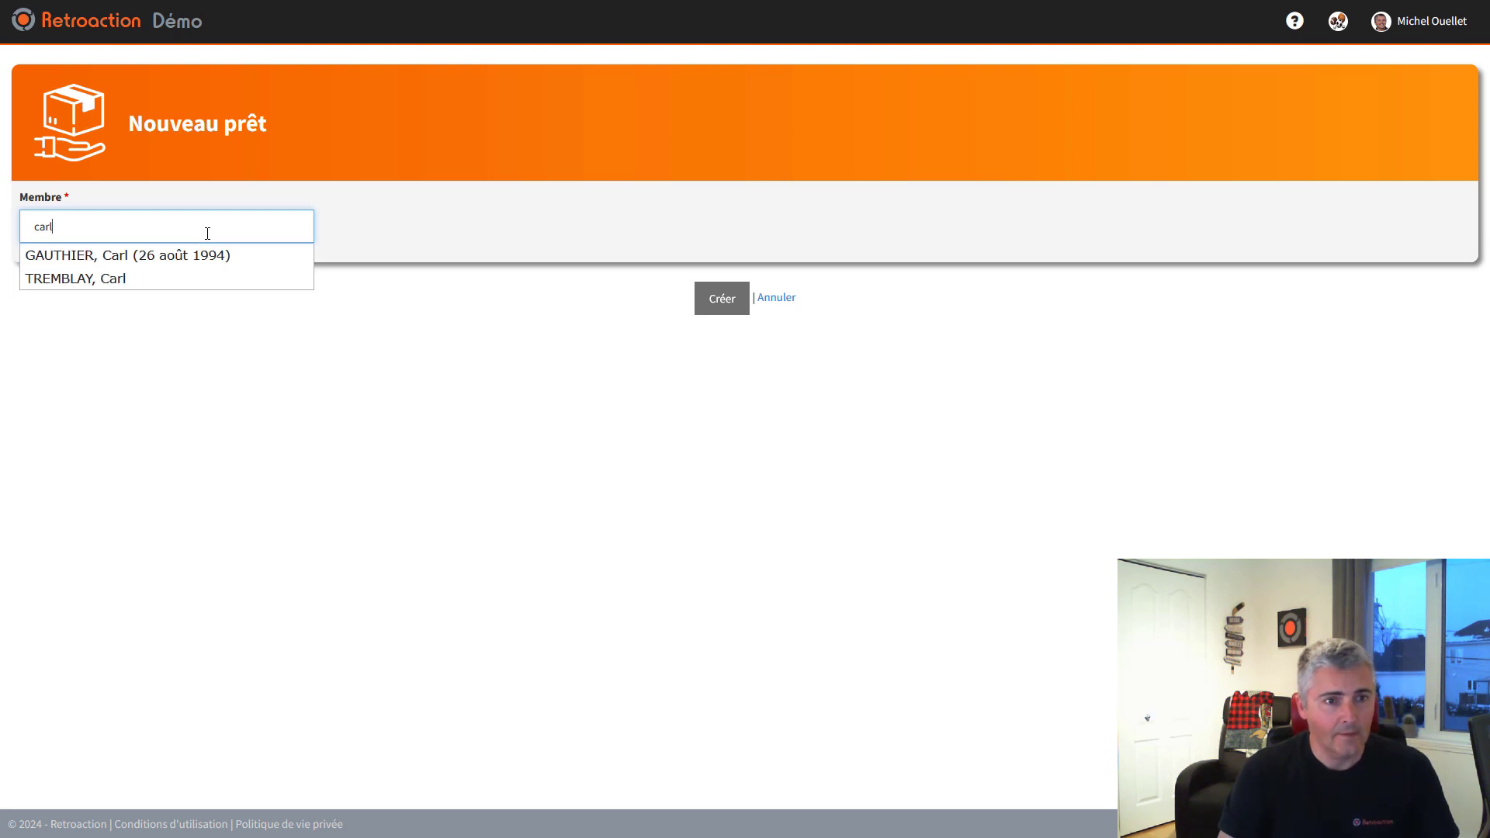
key("Down")
key("Down")
key("Return")
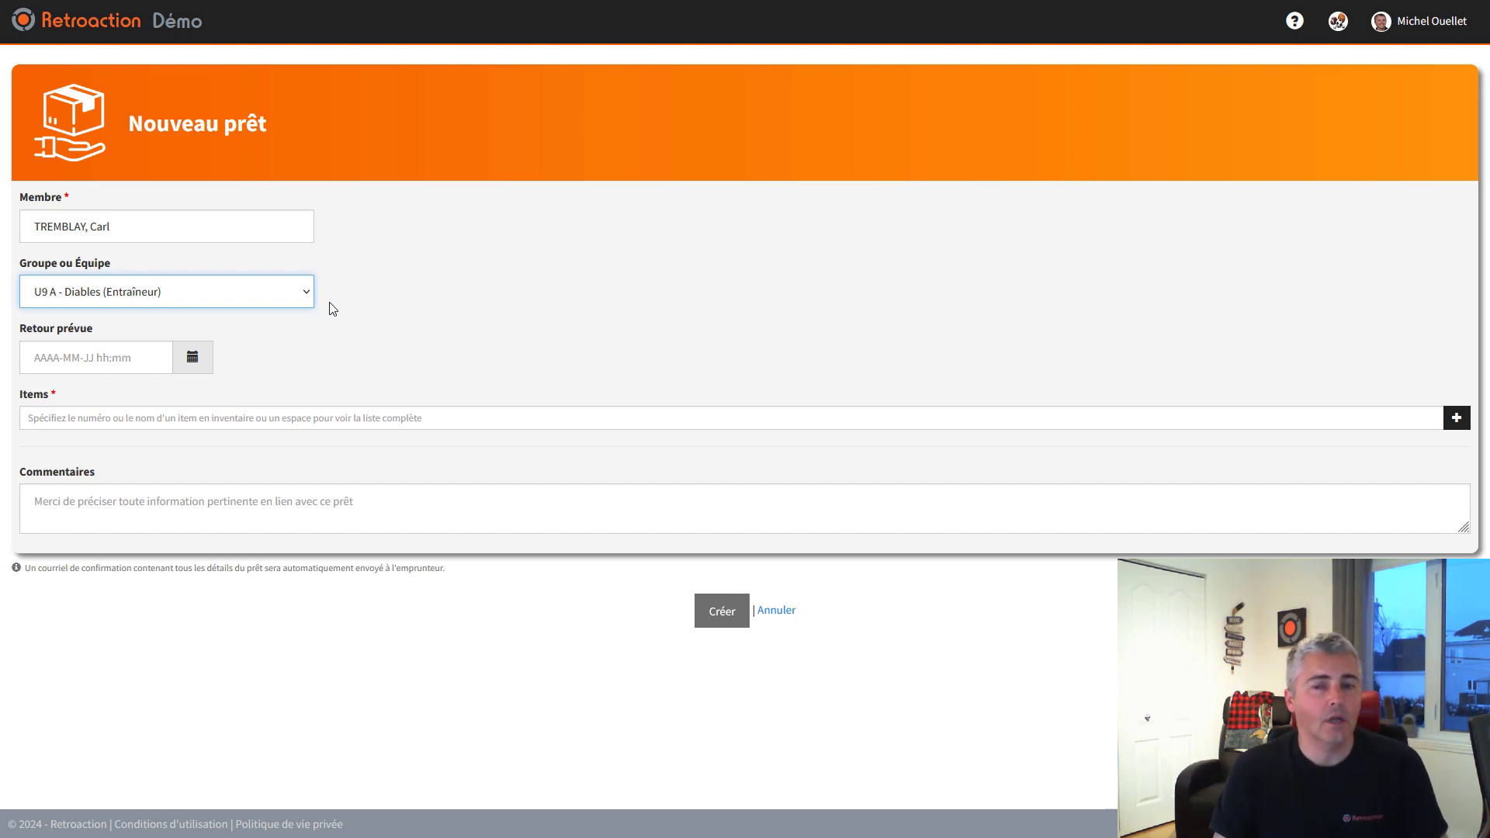
Try Aucun as the loan's group or team, and set it back to U9 A - Diables (Entraîneur)
left_click(242, 295)
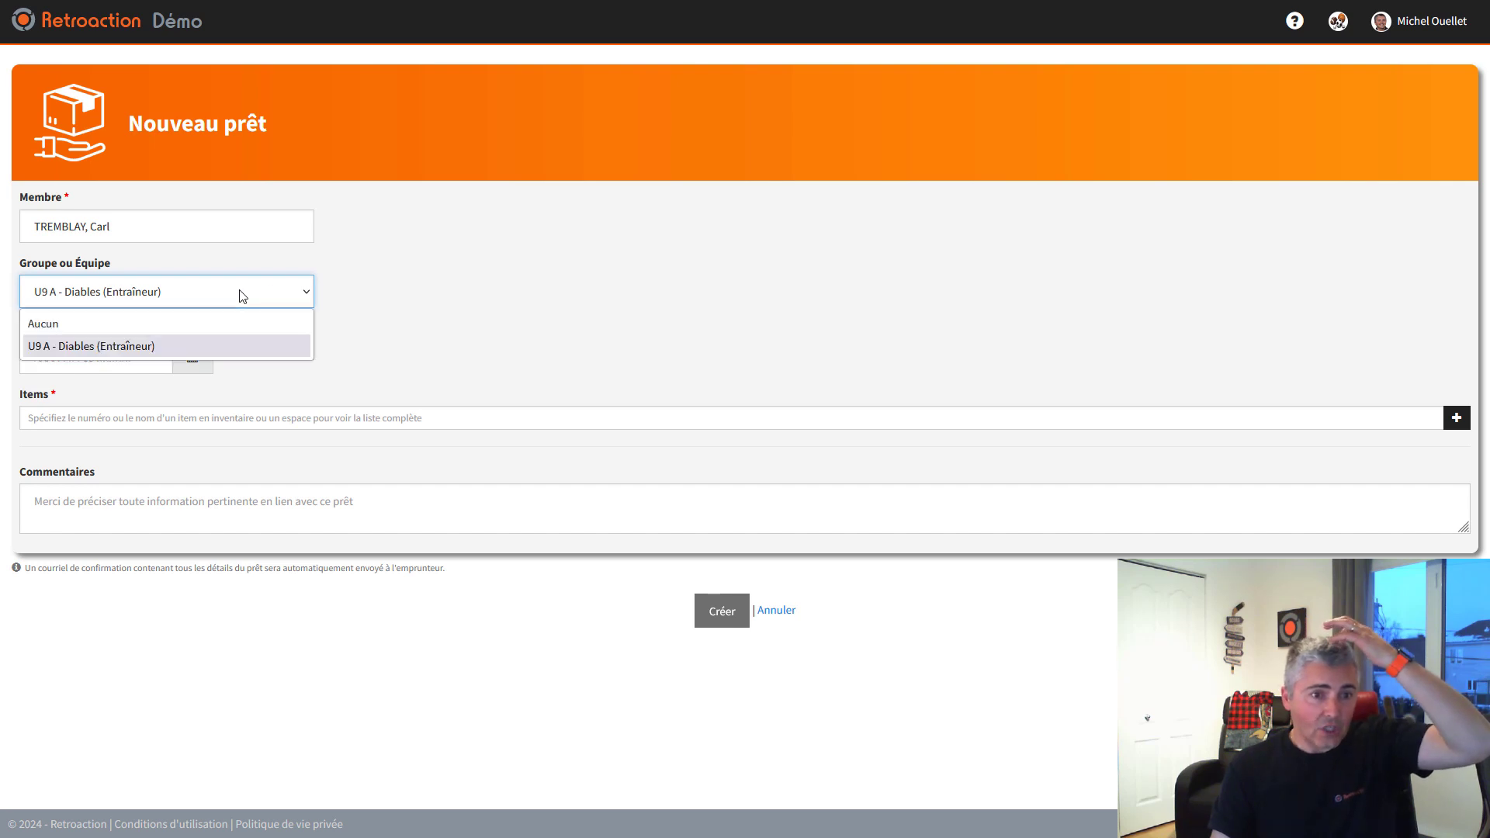
left_click(198, 323)
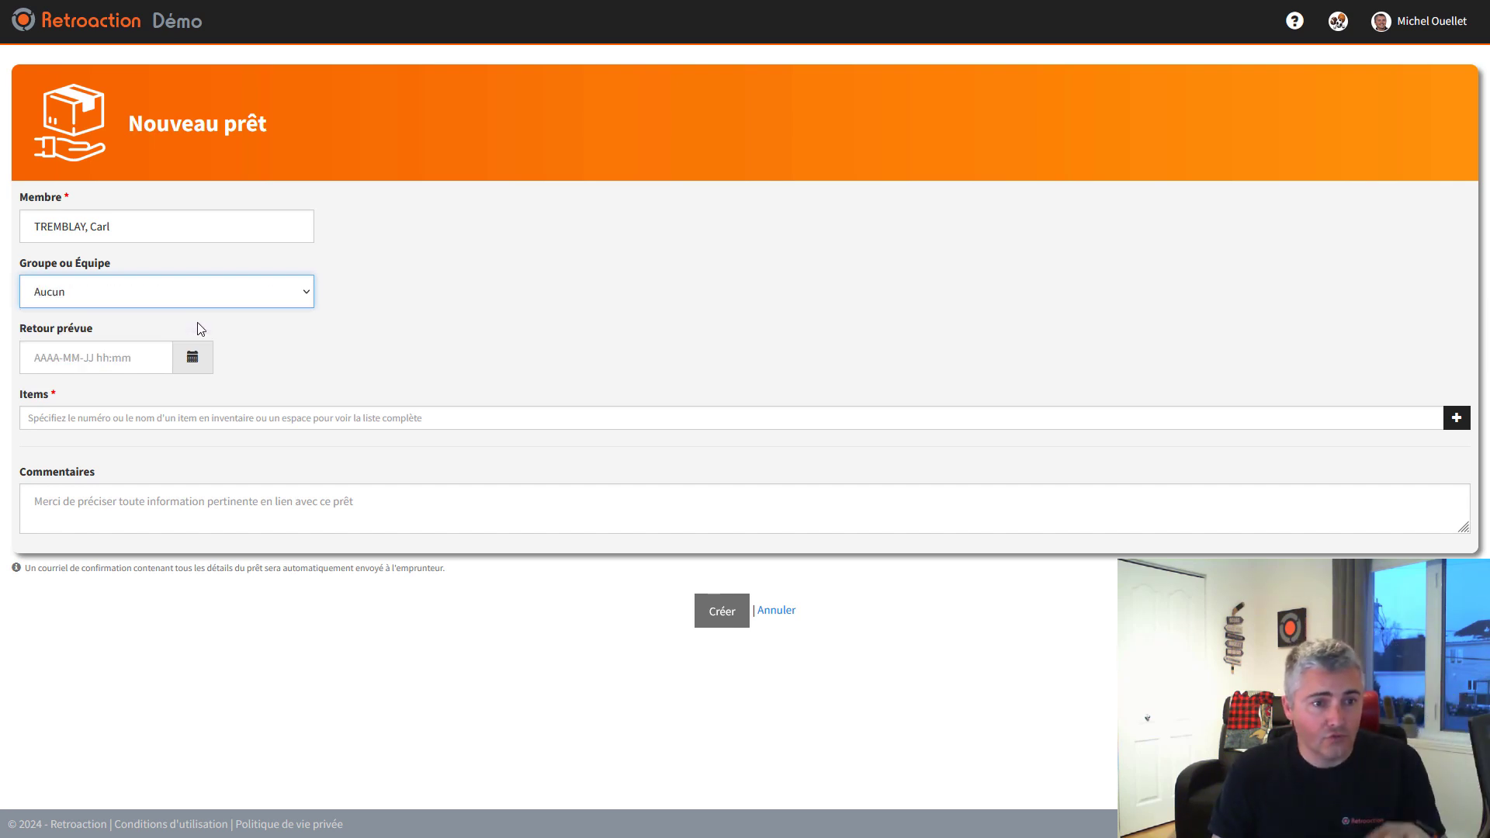
left_click(159, 295)
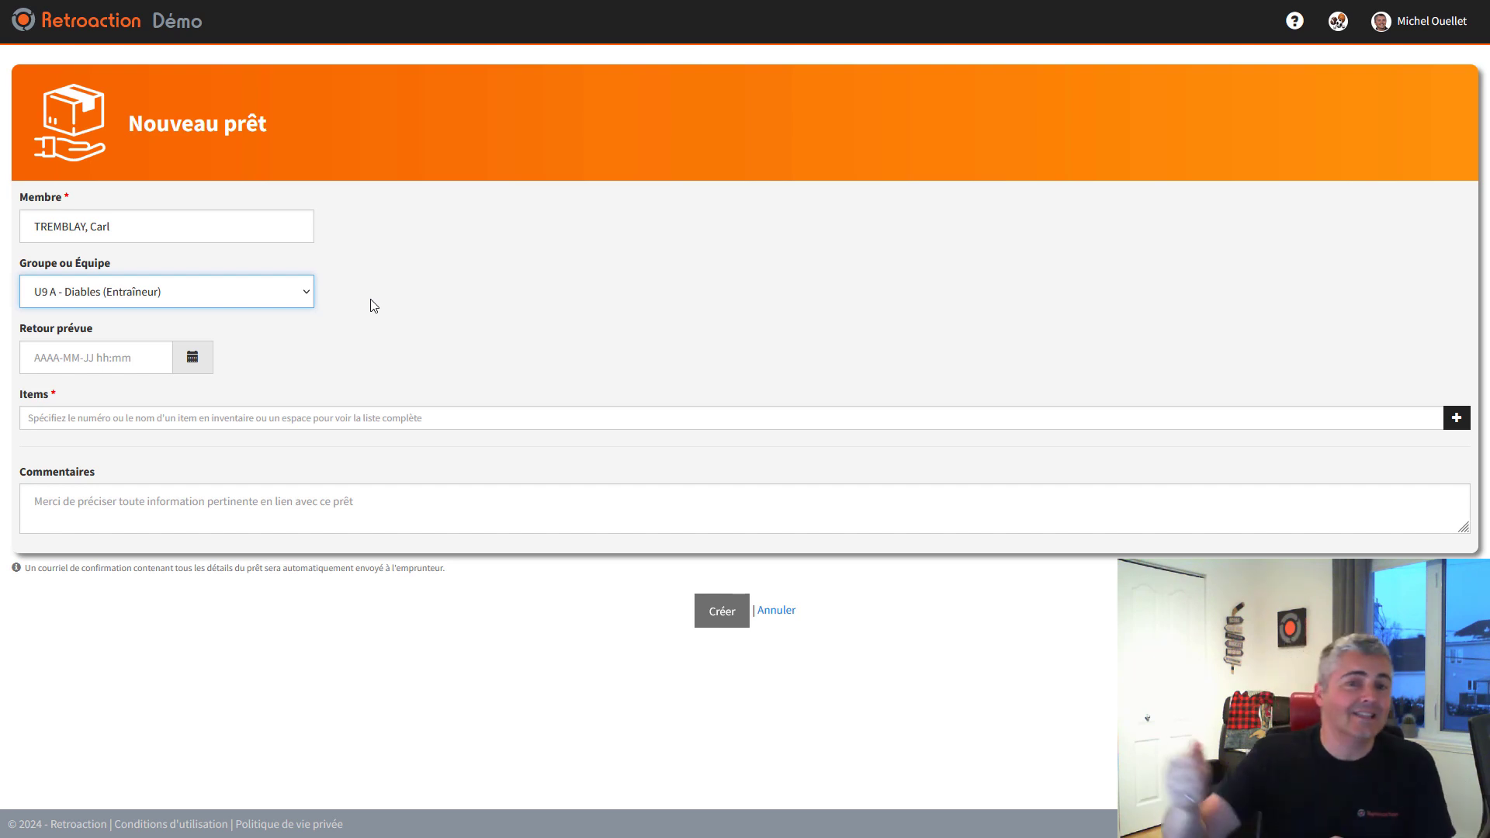
left_click(224, 298)
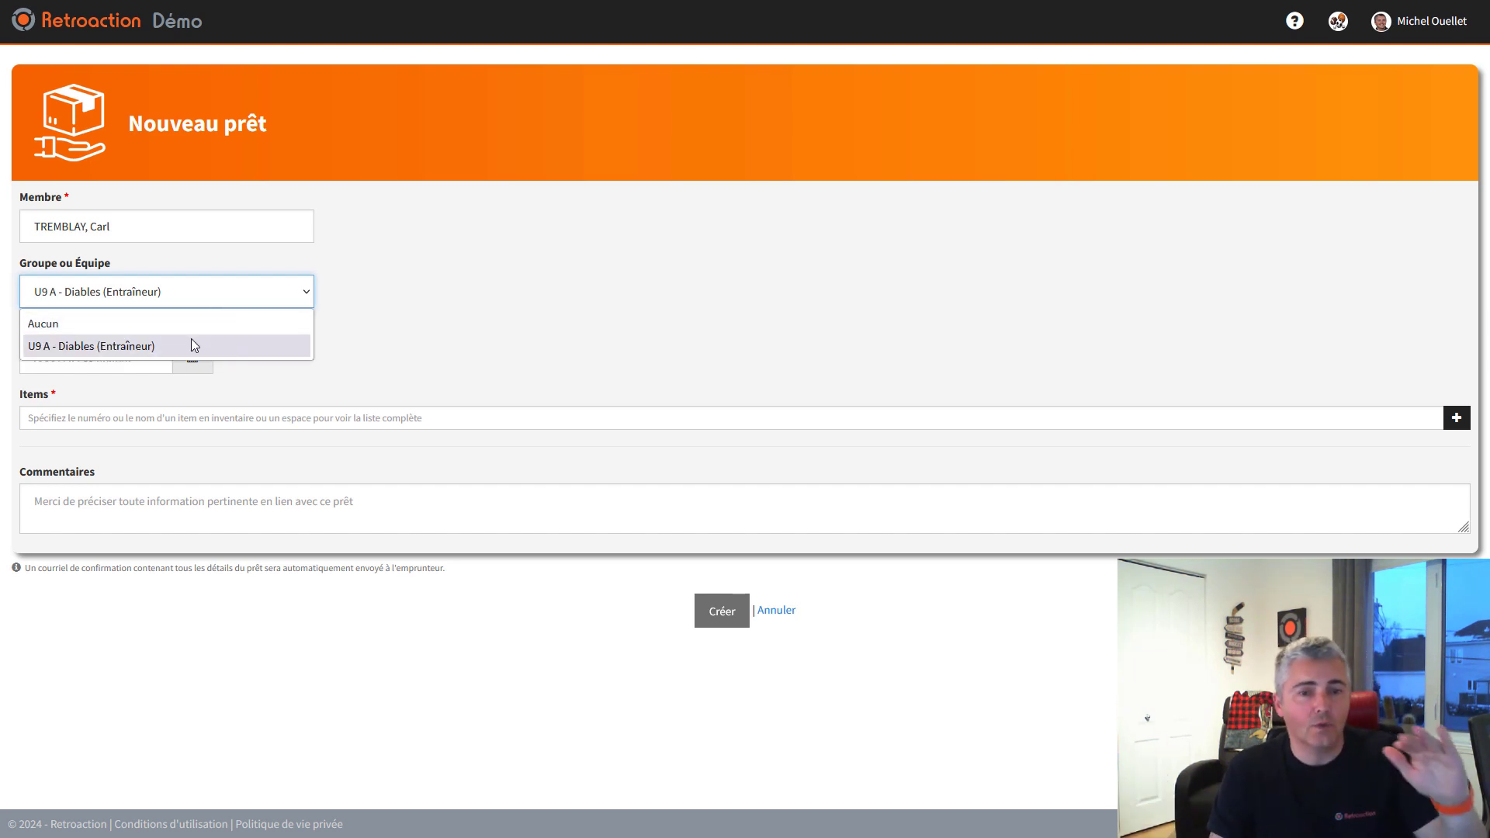
left_click(194, 345)
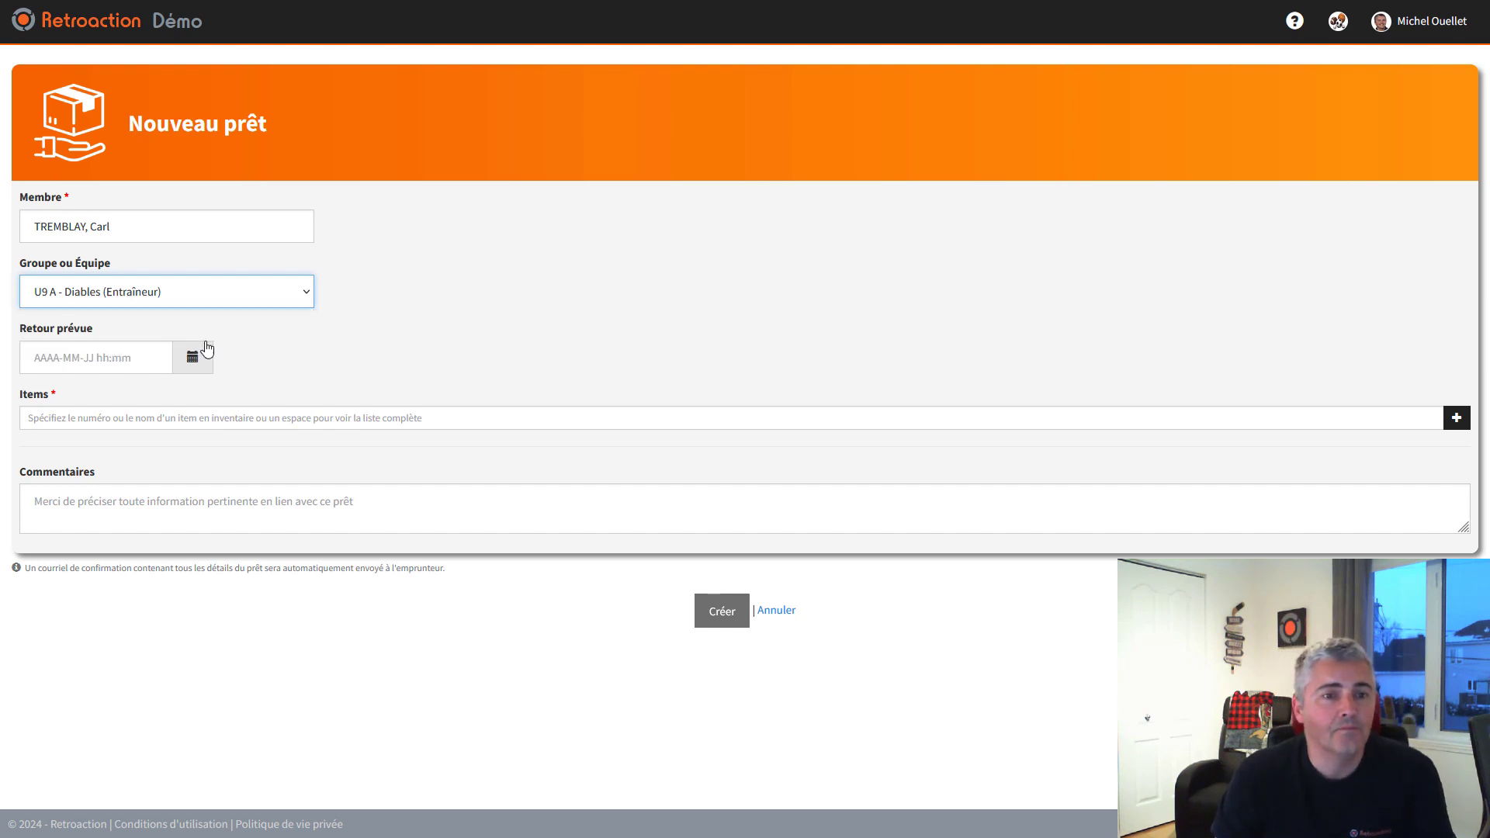
left_click(360, 295)
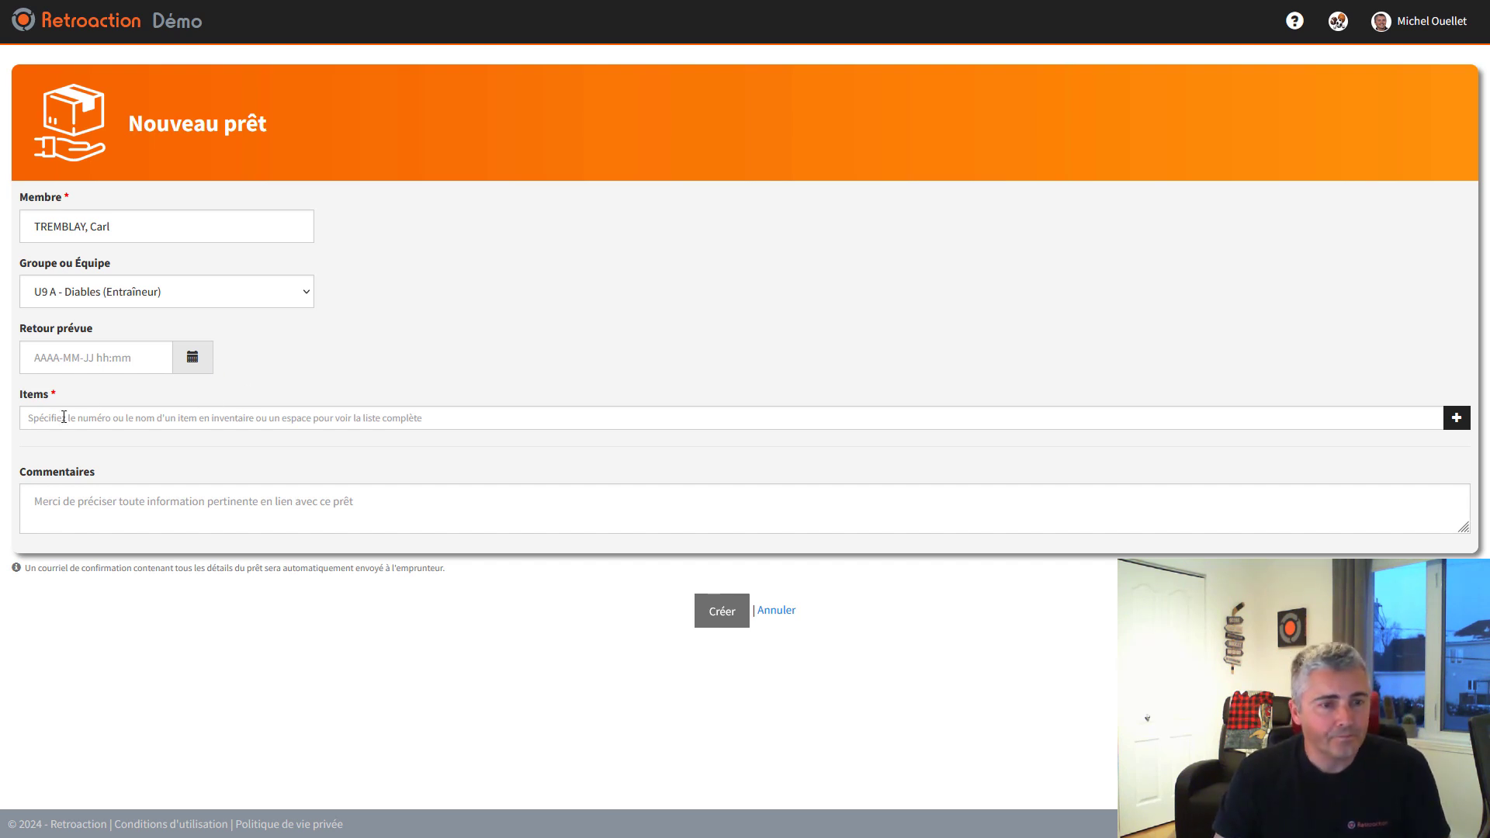
Add Rondelles to the loan's items from the full inventory list with a quantity of 25
double_click(34, 398)
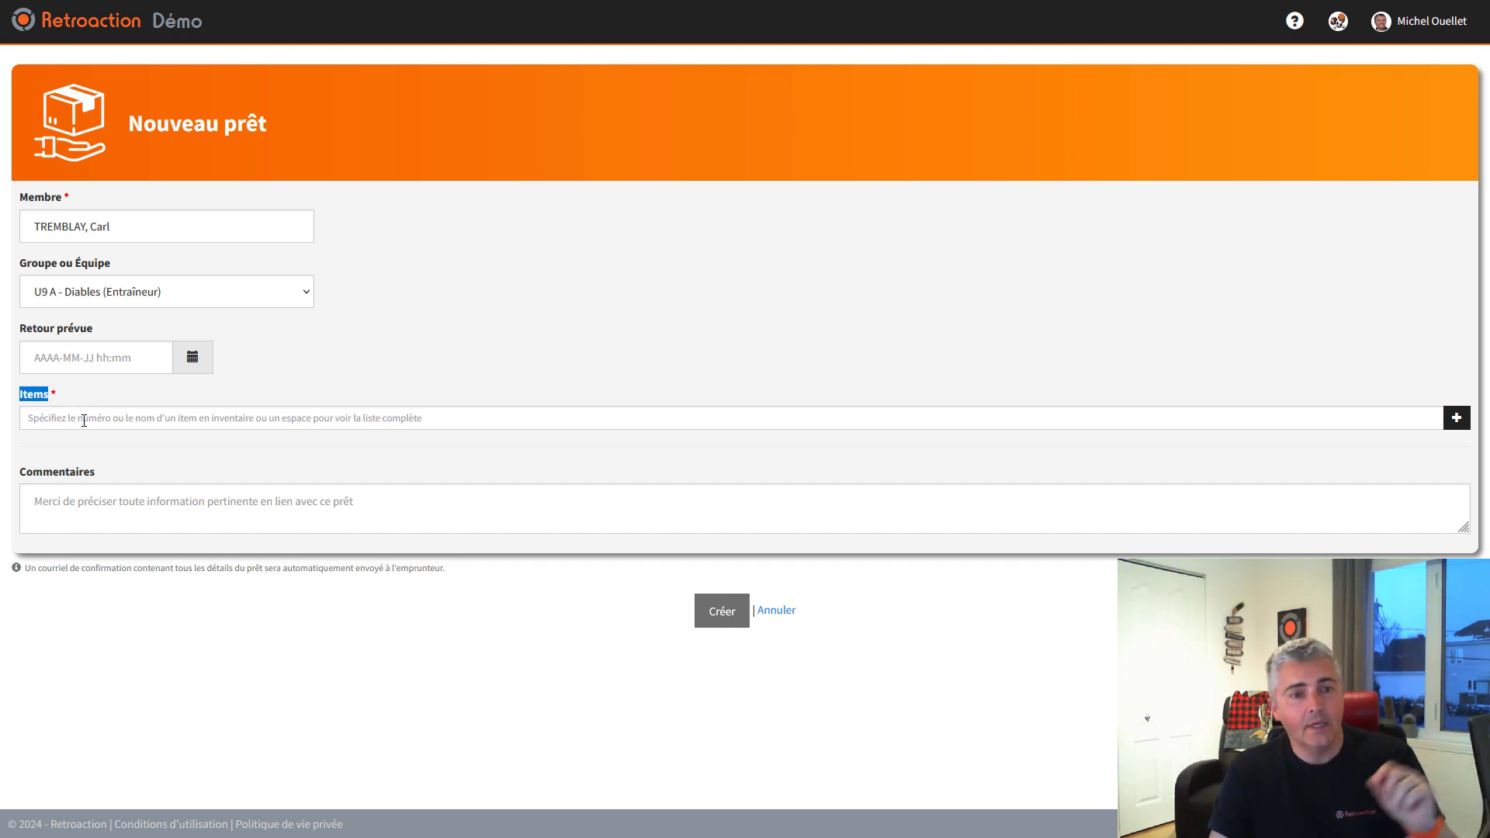
left_click(634, 409)
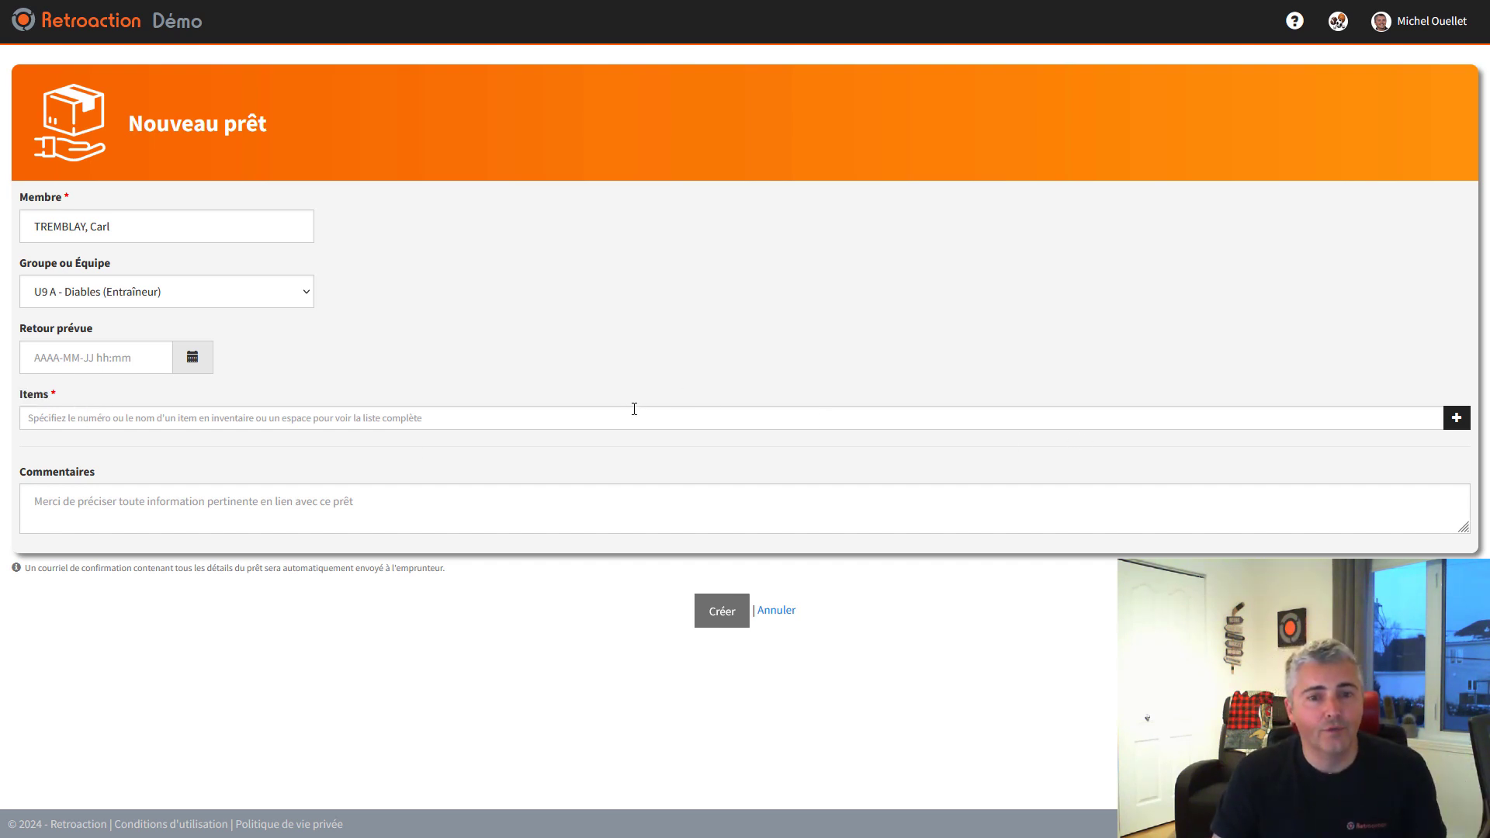
left_click(627, 416)
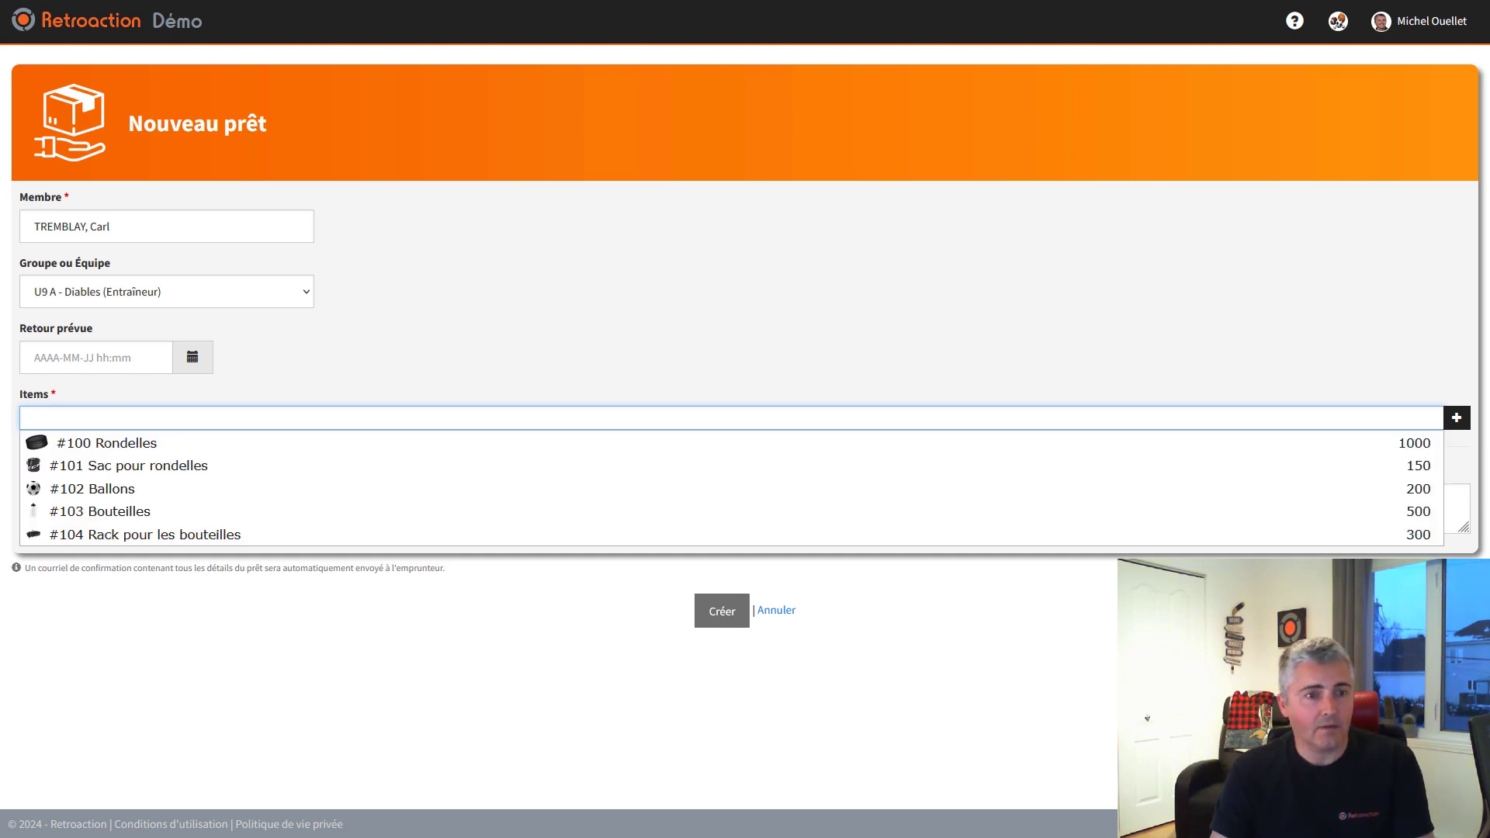
key("BackSpace")
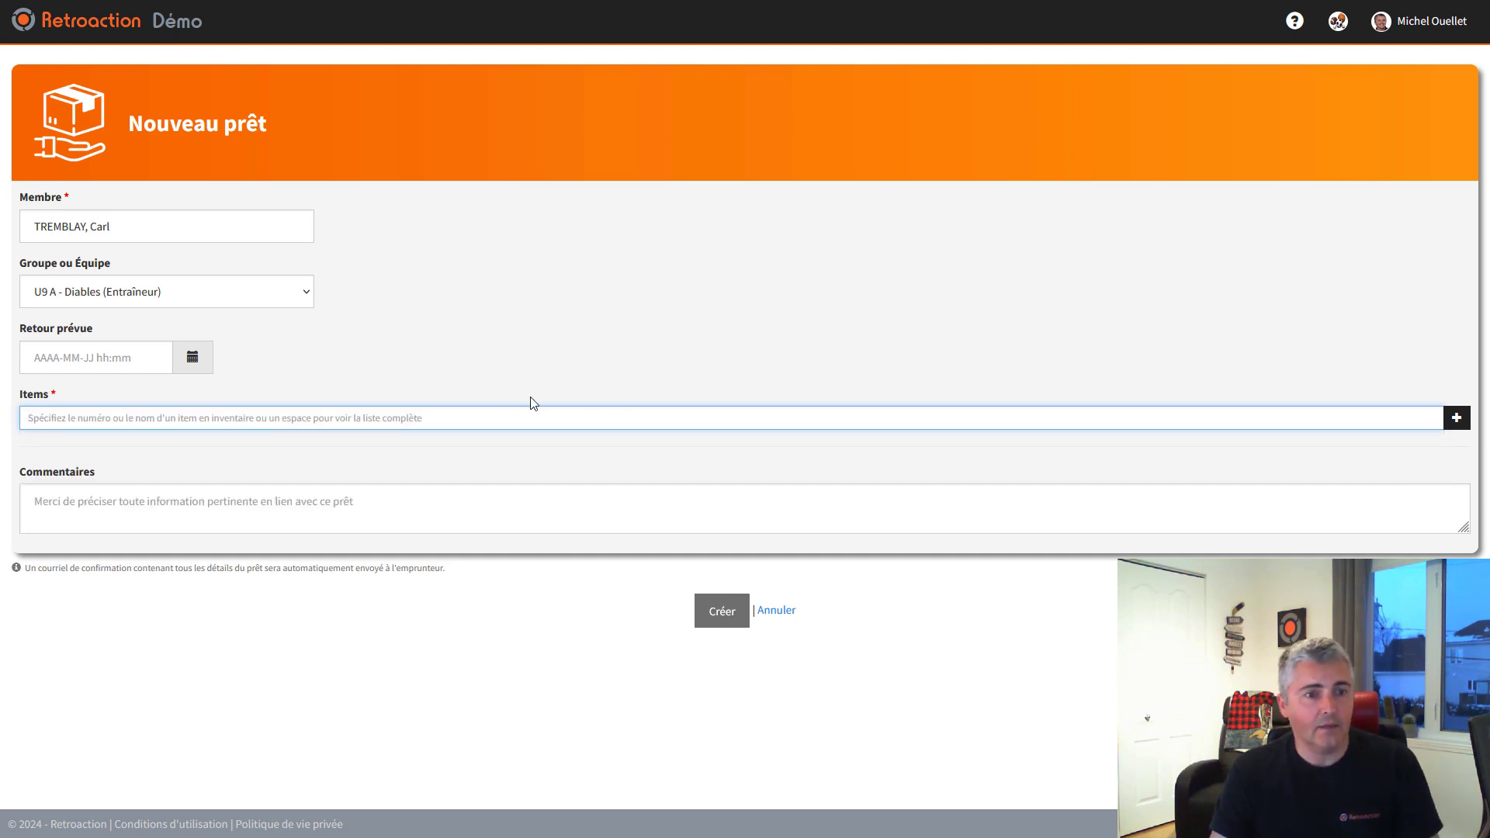
left_click(1457, 423)
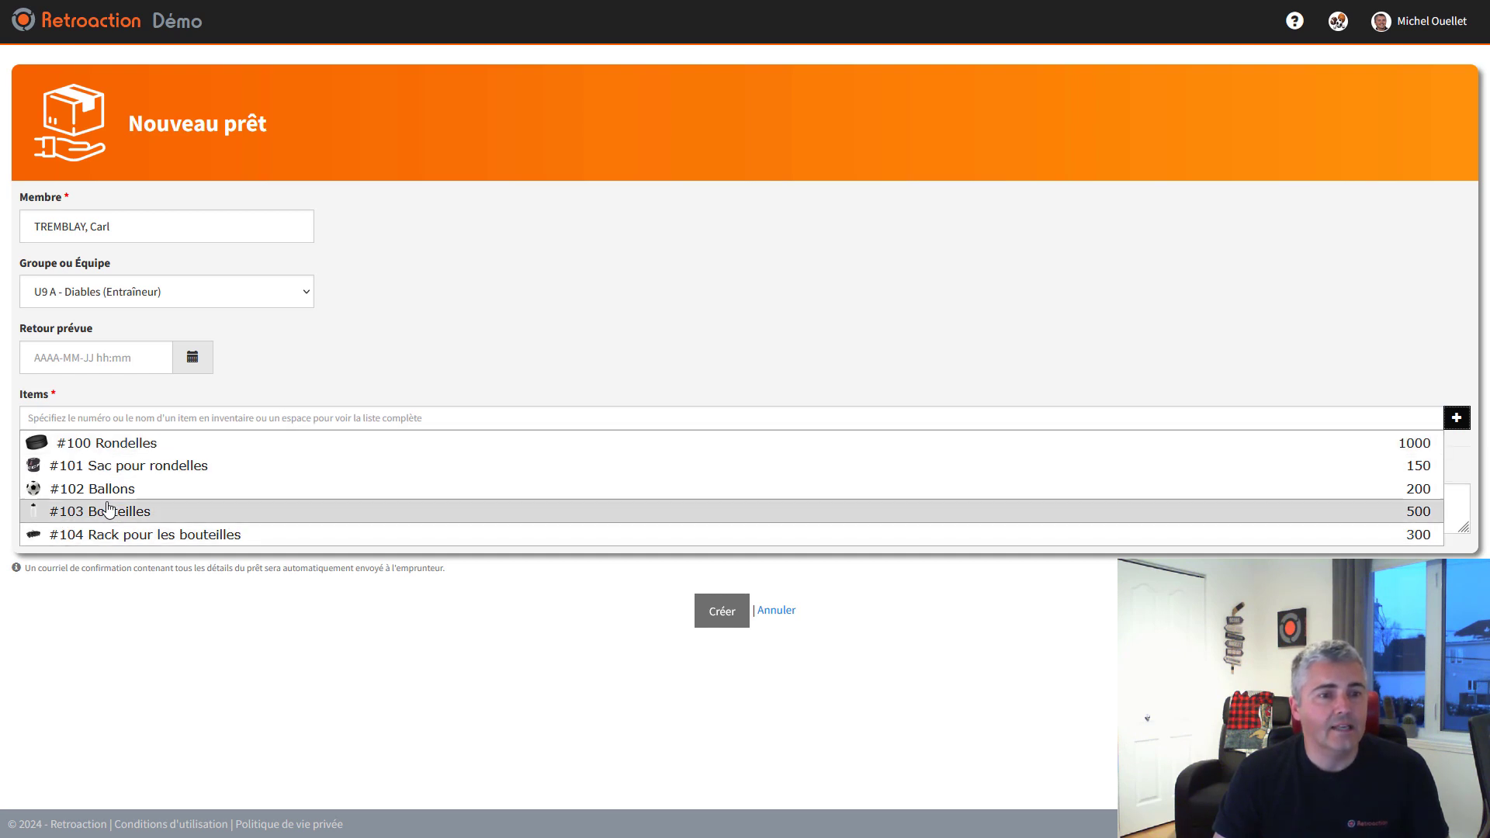
left_click(116, 444)
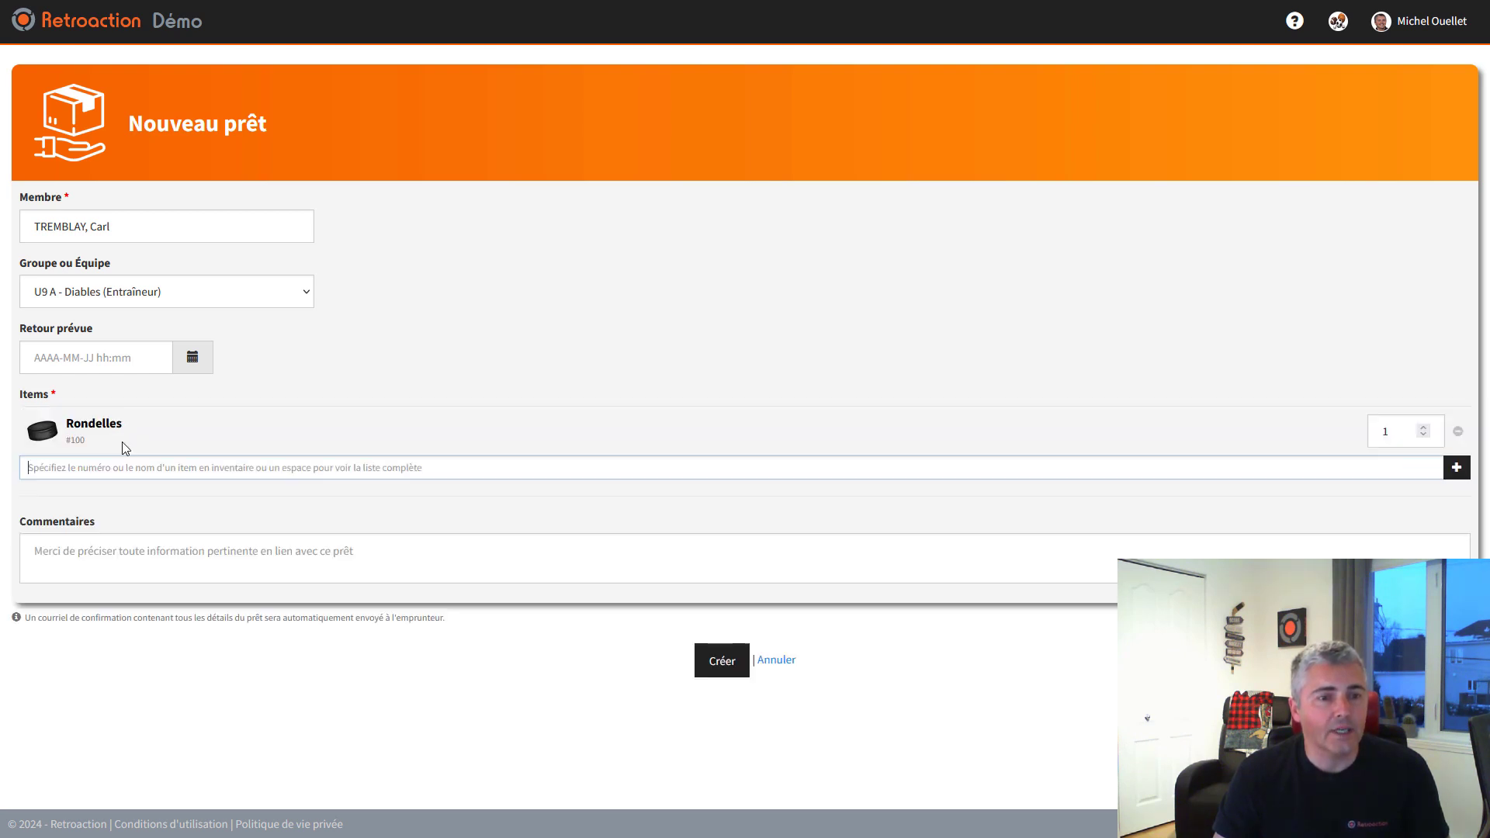
double_click(1387, 432)
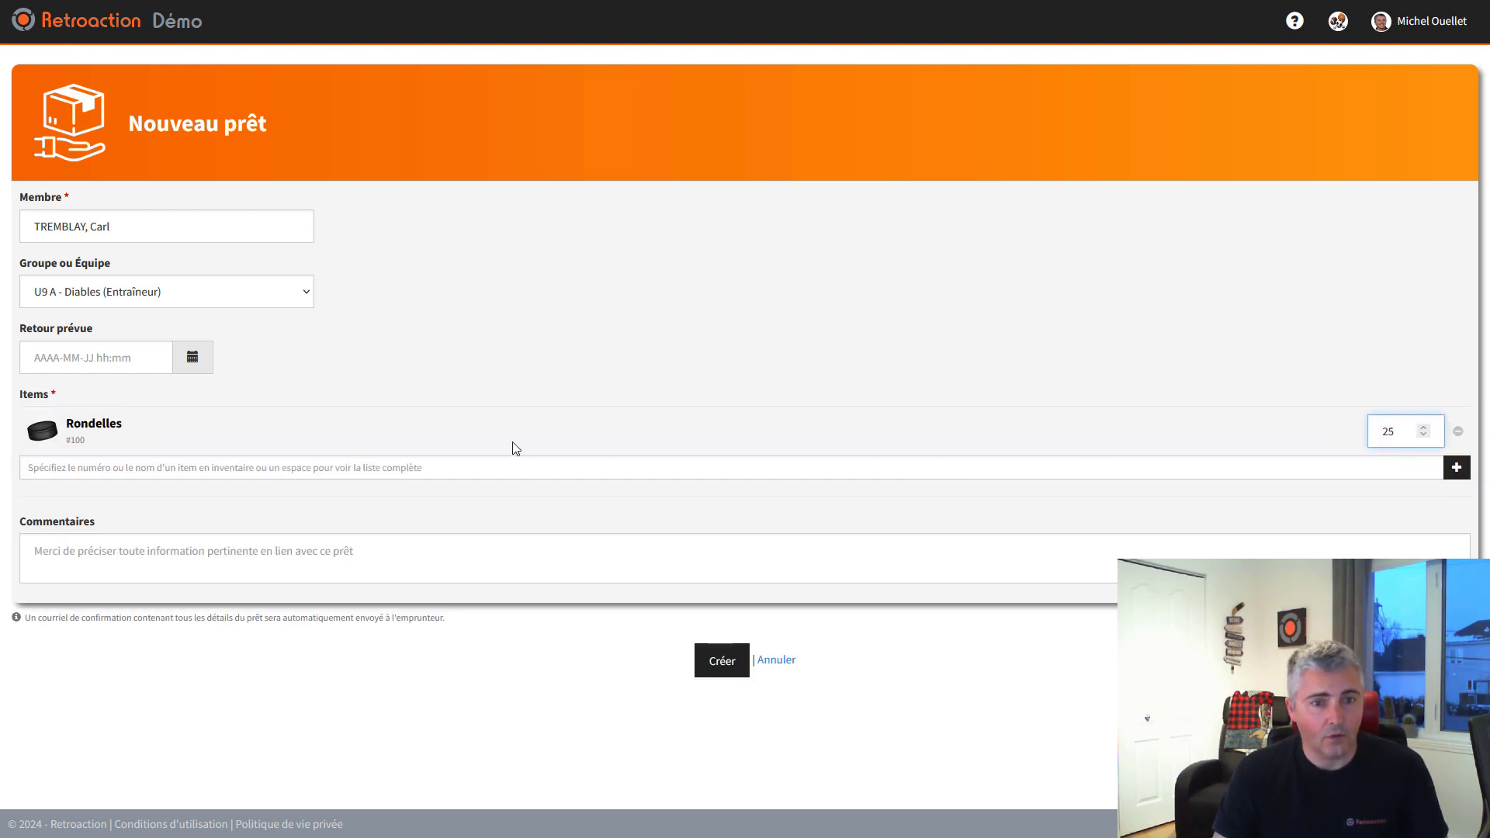
Add Sac pour rondelles and Bouteilles to the loan, with a quantity of 6 for Bouteilles
left_click(482, 468)
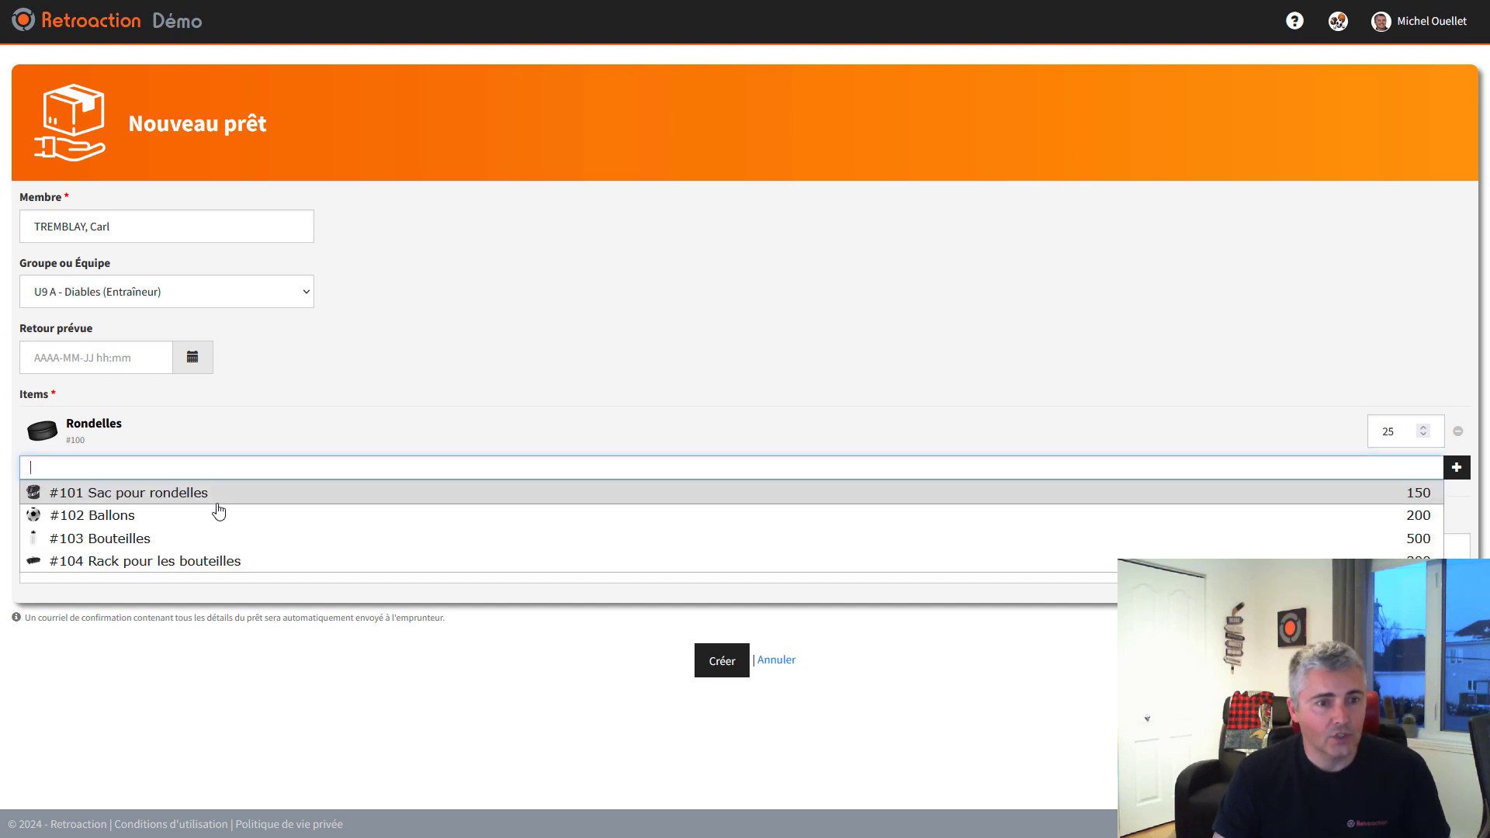
left_click(124, 494)
left_click(122, 516)
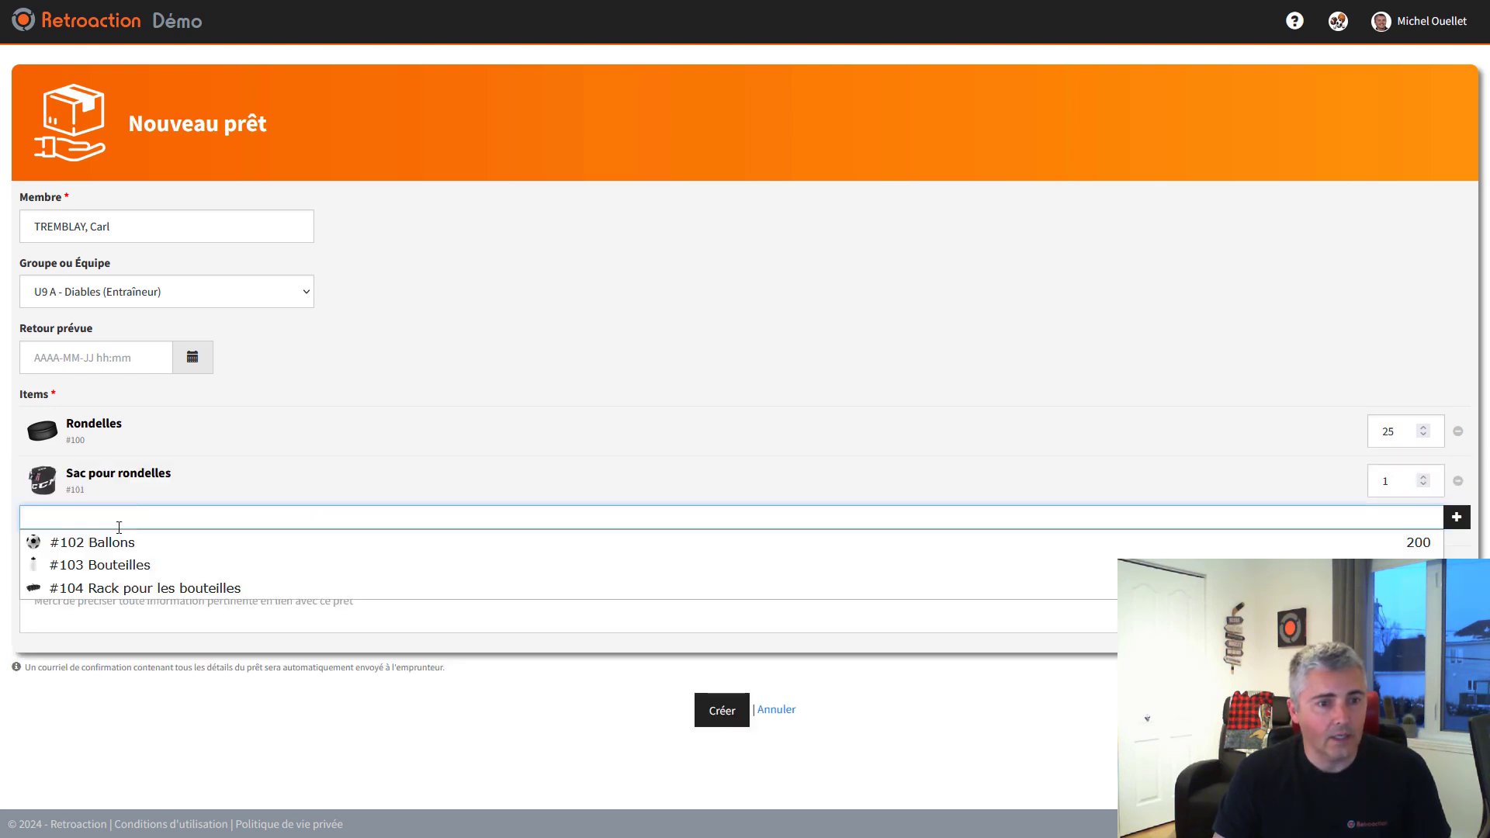
left_click(117, 565)
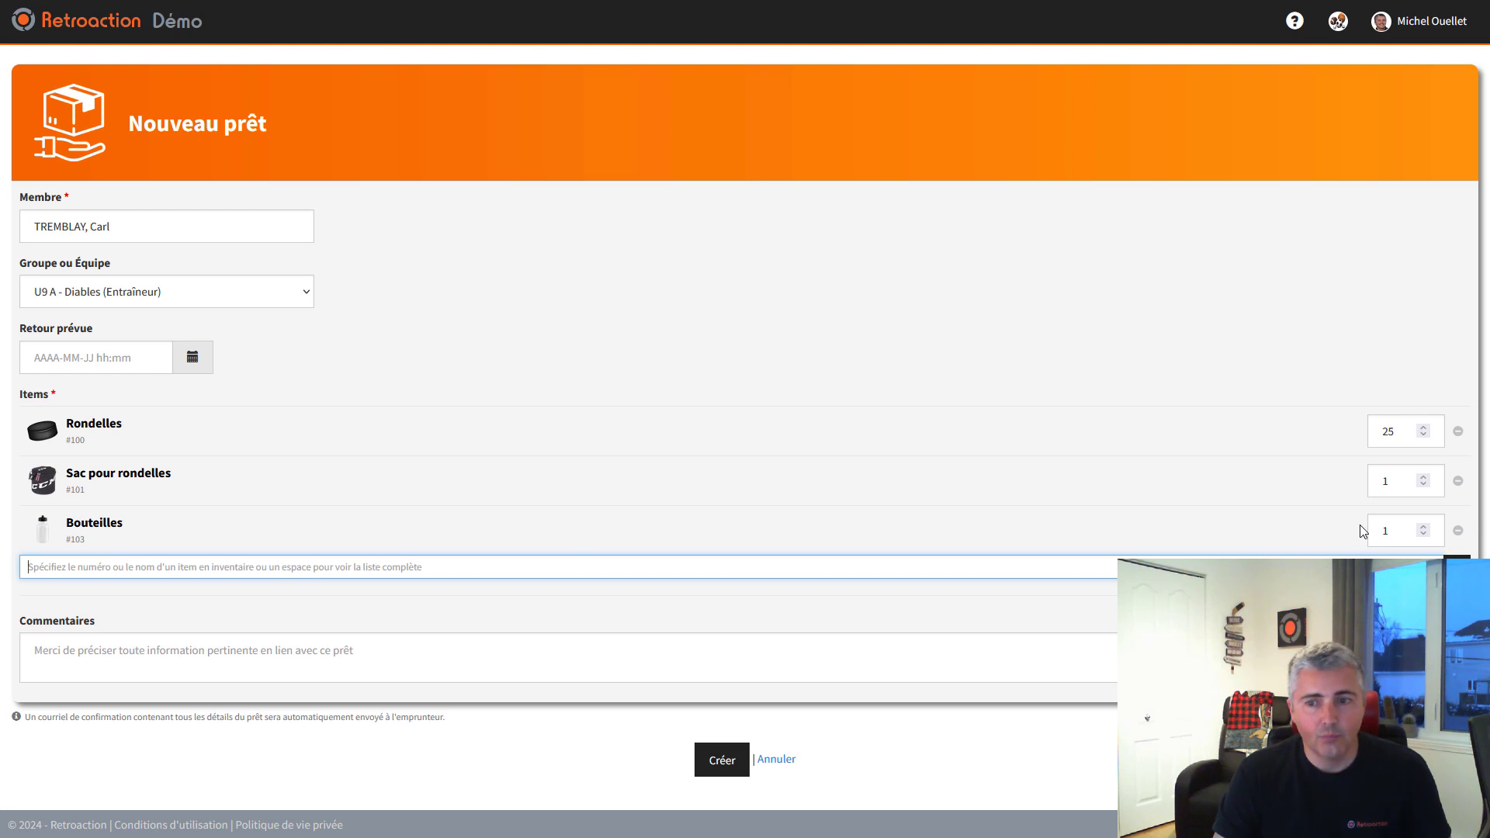
double_click(1389, 529)
type("6")
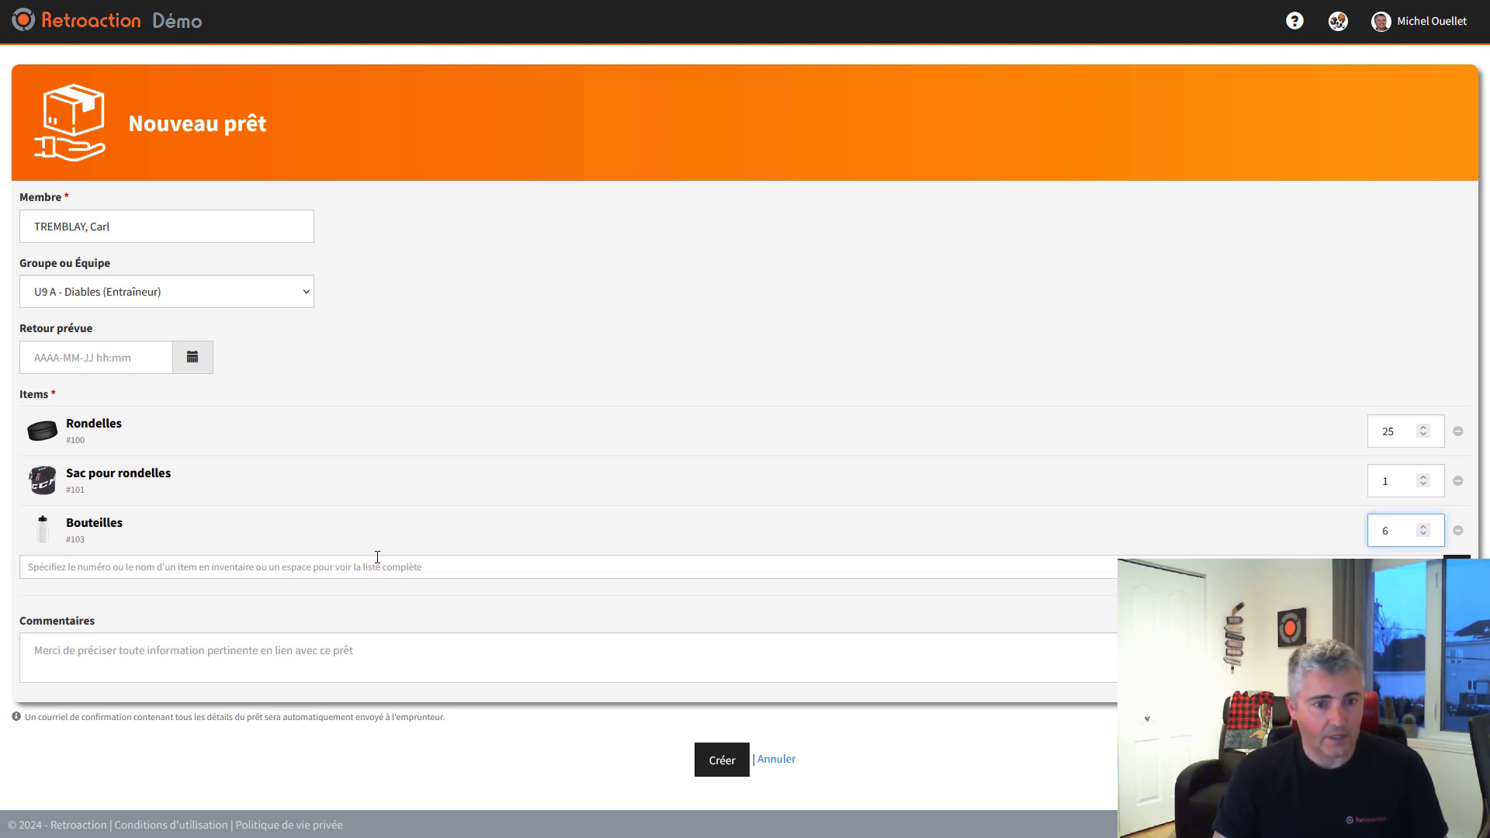
Add Ballons and Rack pour les bouteilles to the loan's items
left_click(371, 567)
left_click(122, 593)
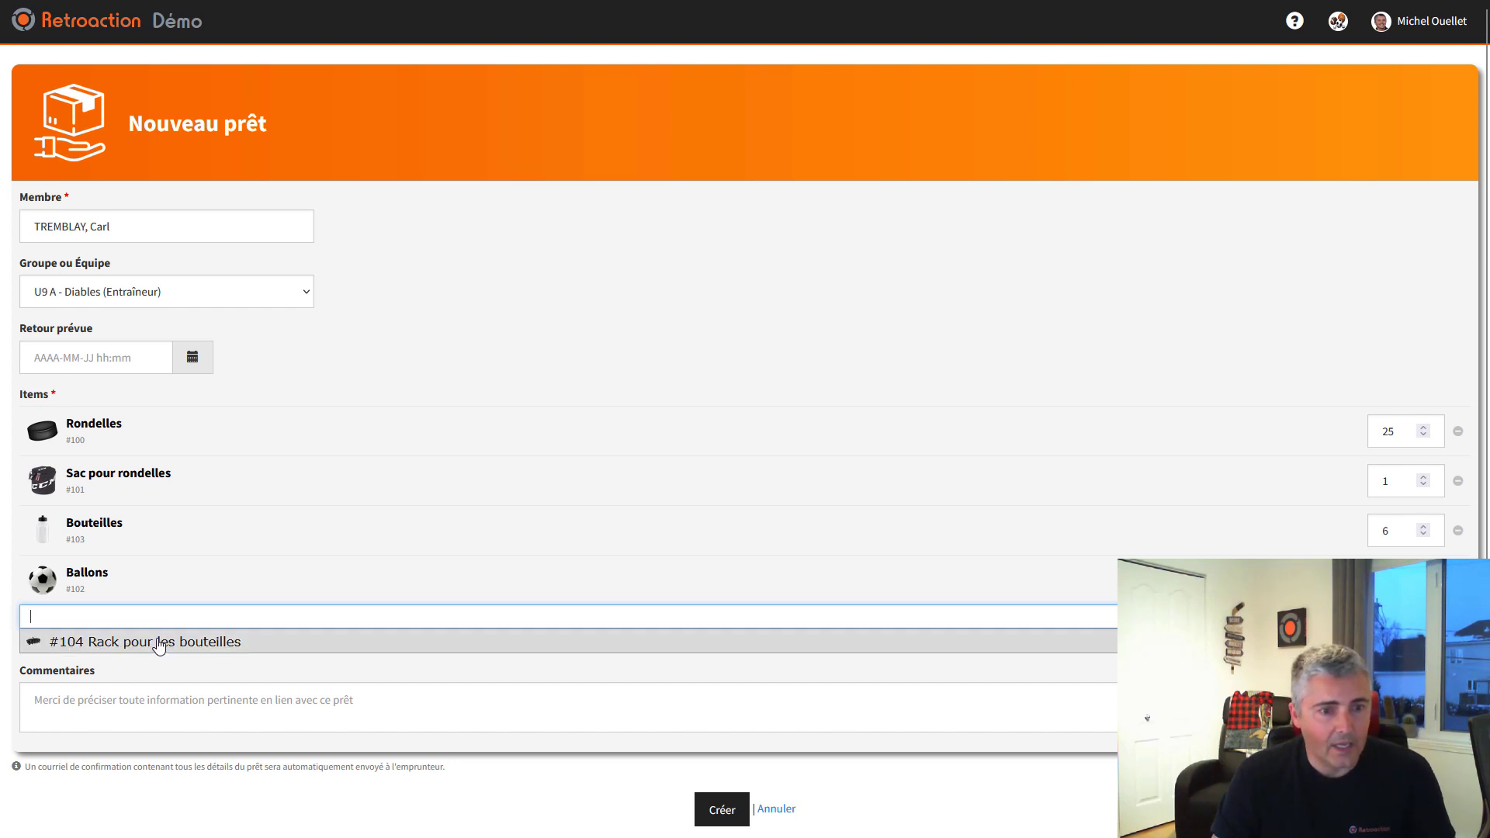
left_click(159, 642)
scroll(361, 493, "down", 1)
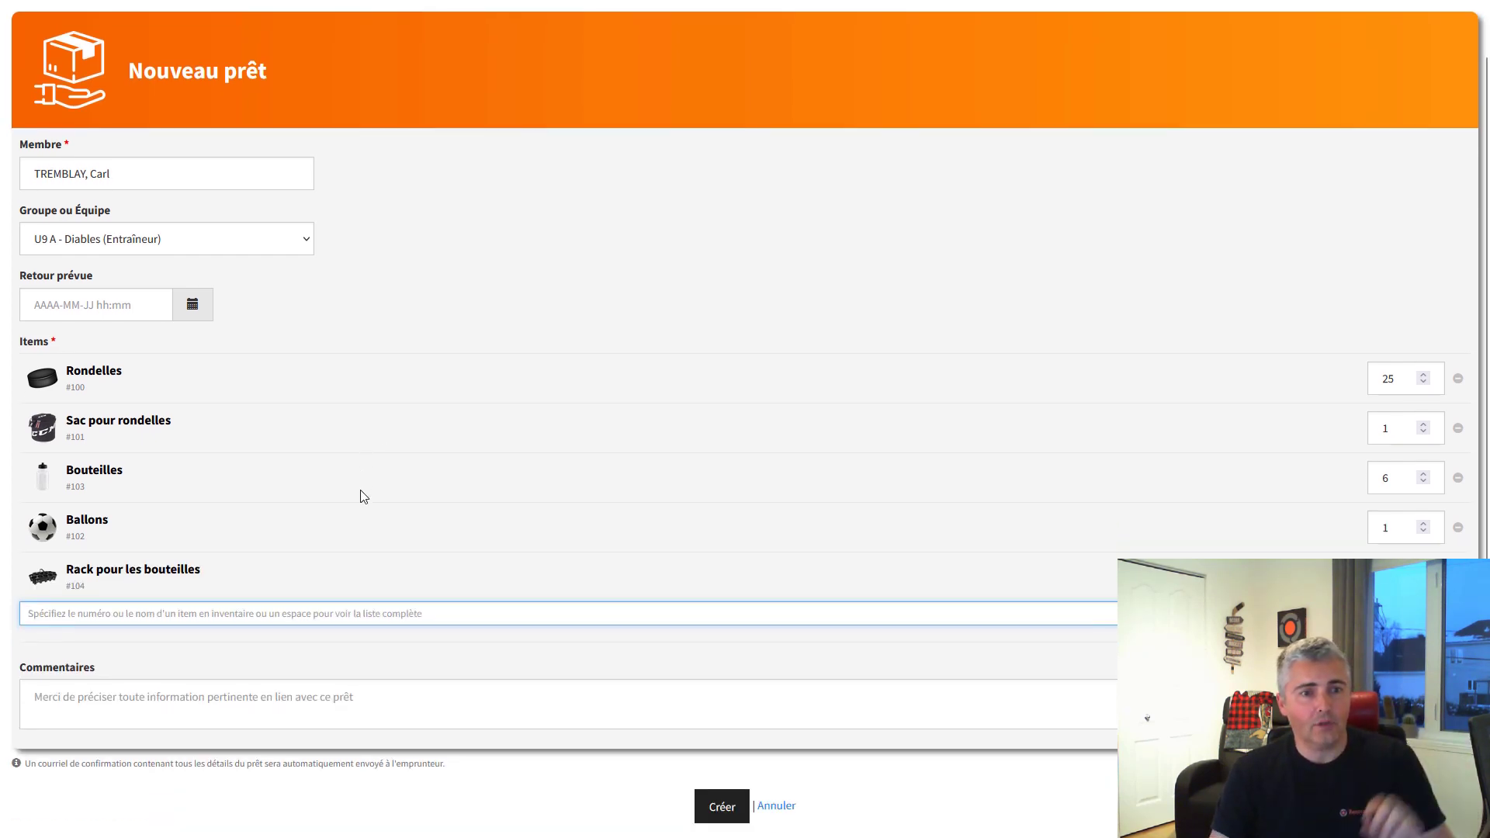
Enter the comment "dgdf sdg fsd gfsdg sg" on the loan, review the form and cancel the new loan
scroll(361, 493, "down", 1)
left_click(190, 656)
type("dgdf sdg fsd gfsdg sg")
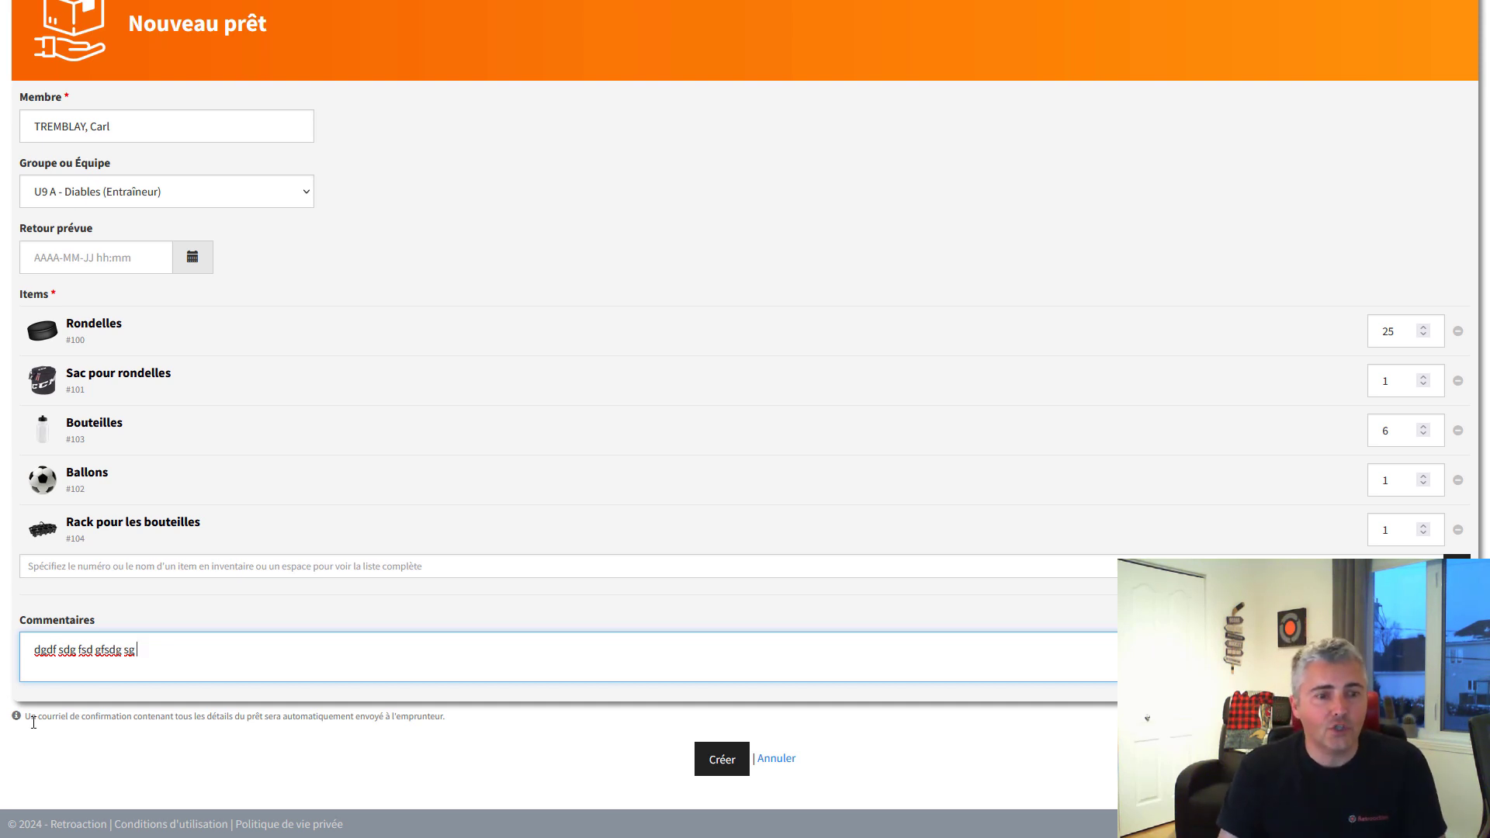
left_click_drag(24, 715, 448, 717)
left_click(439, 718)
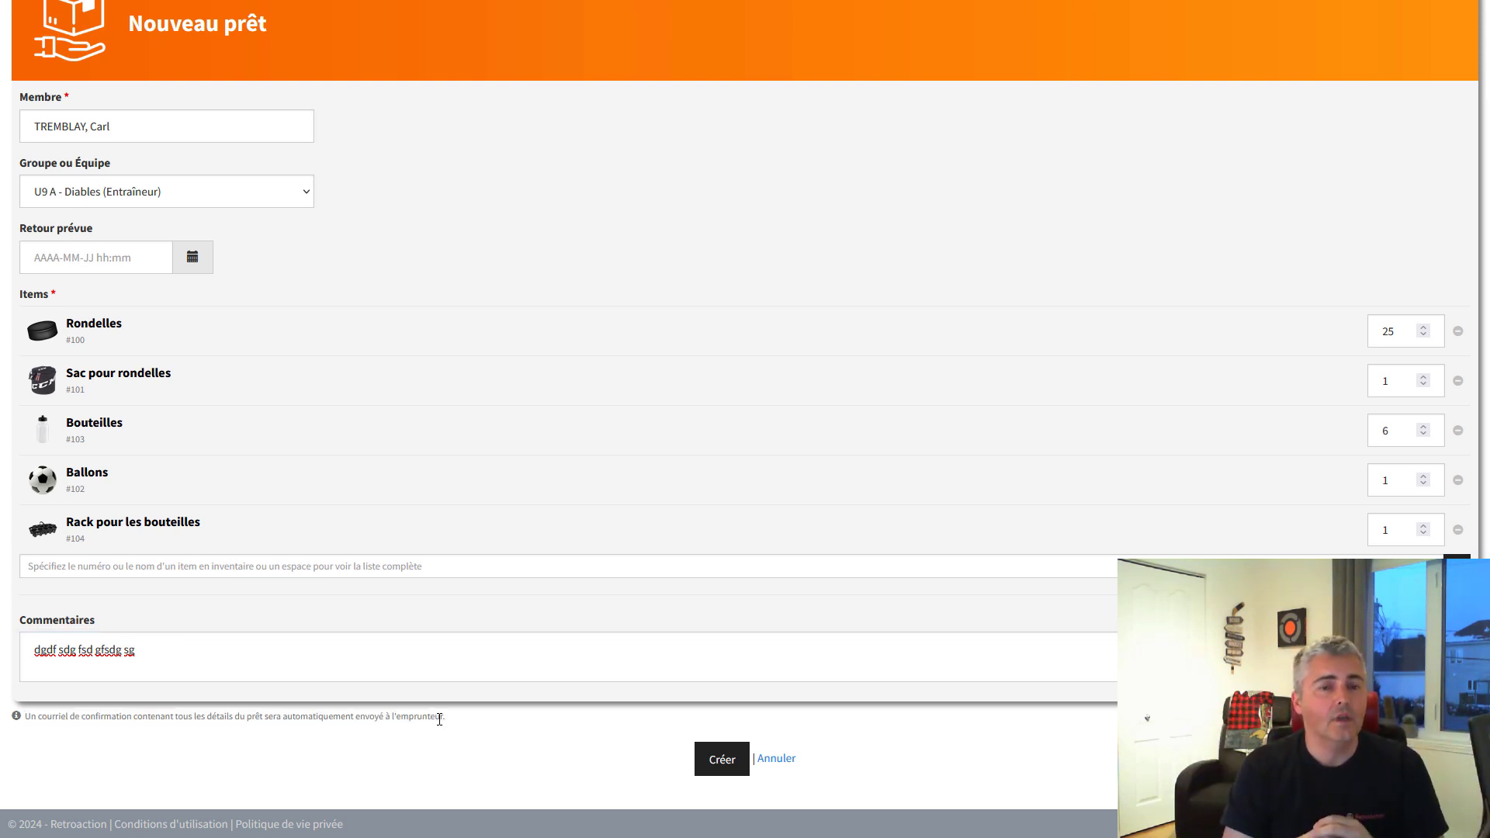
scroll(453, 717, "up", 2)
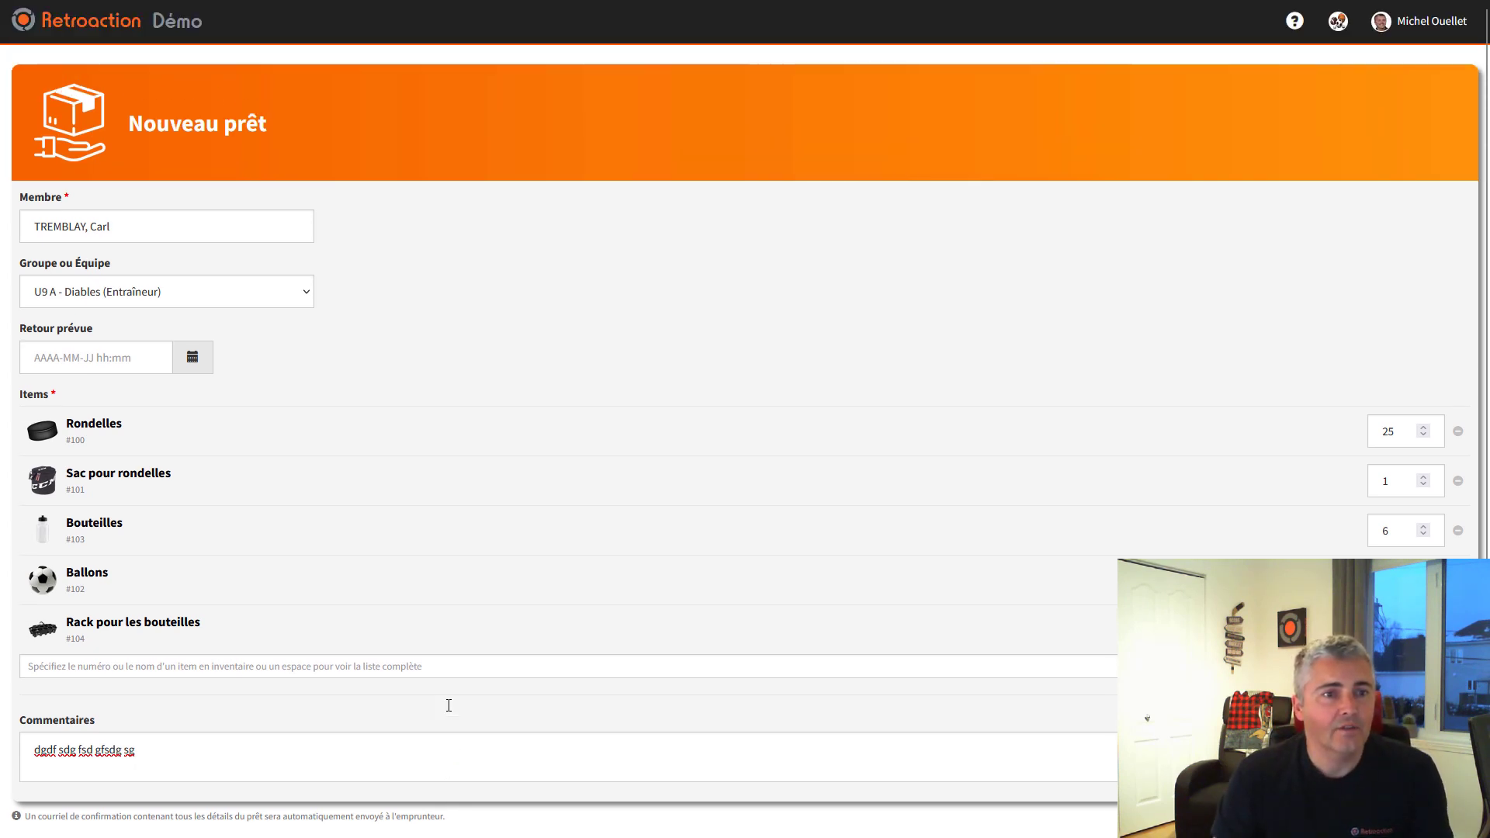
scroll(449, 709, "down", 2)
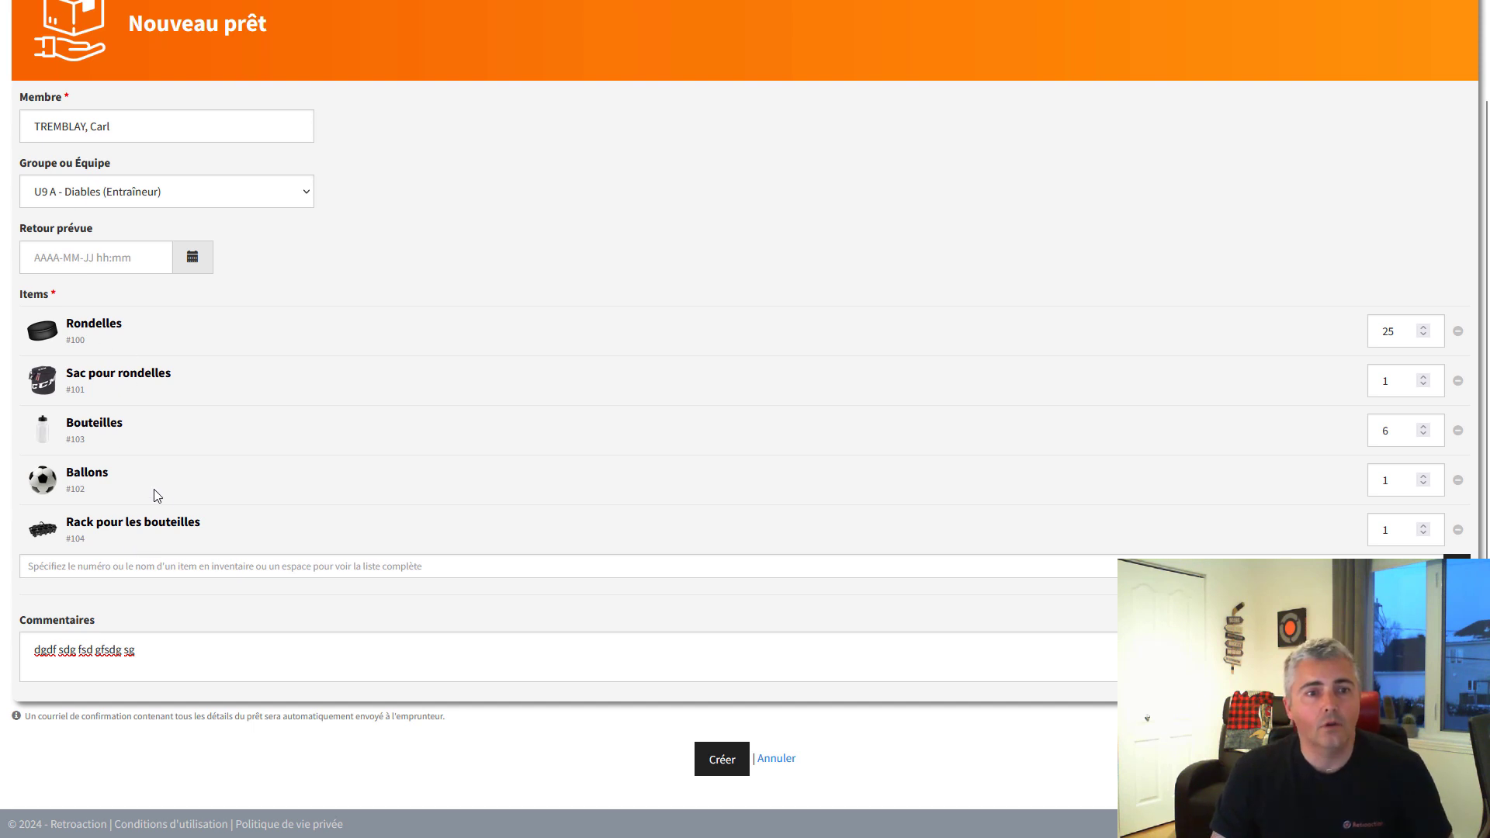
left_click(776, 760)
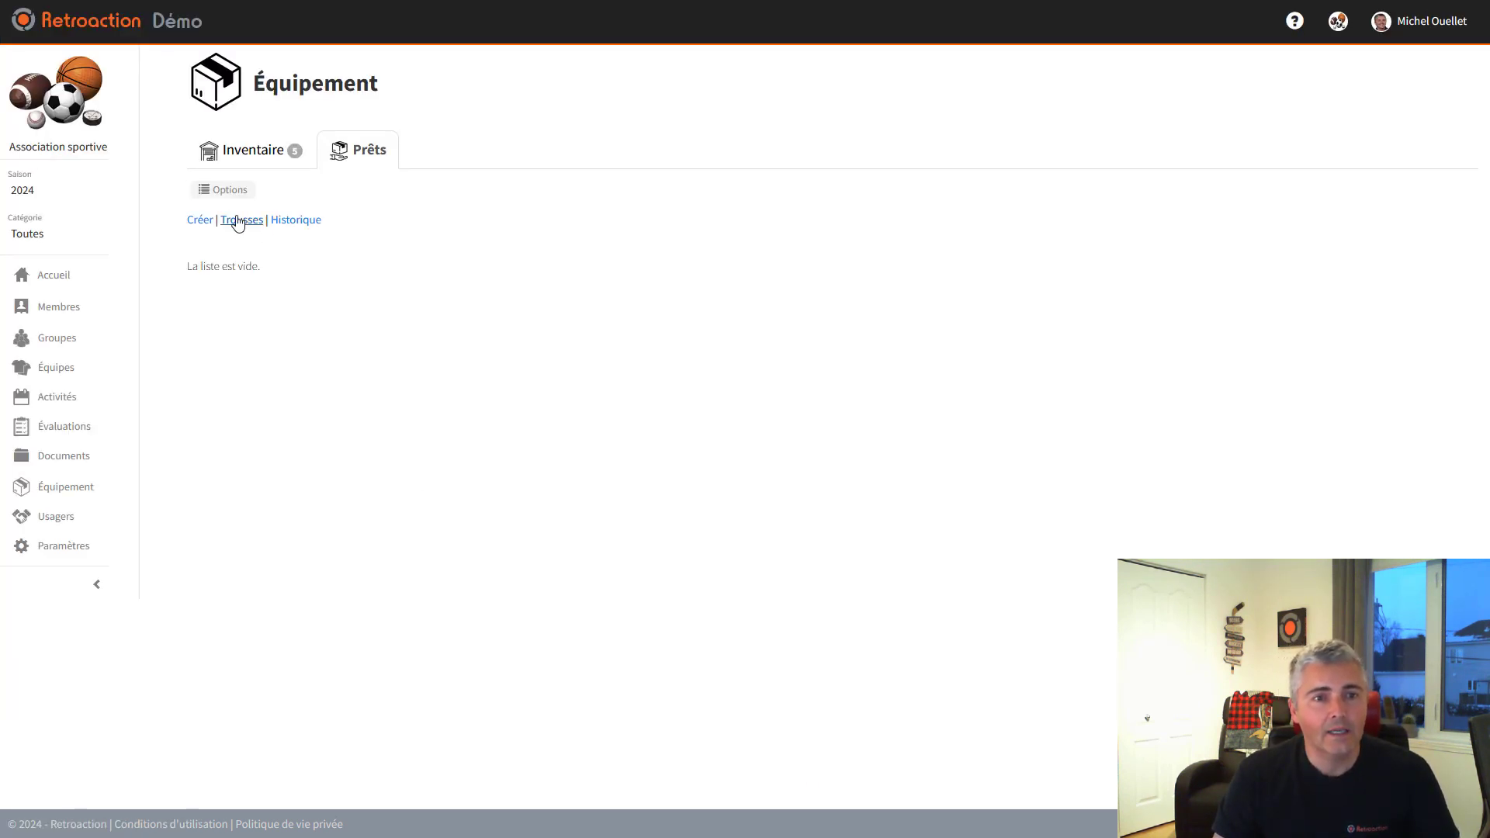
Start a new equipment kit and name it "Kit pour entraîneur"
left_click(242, 226)
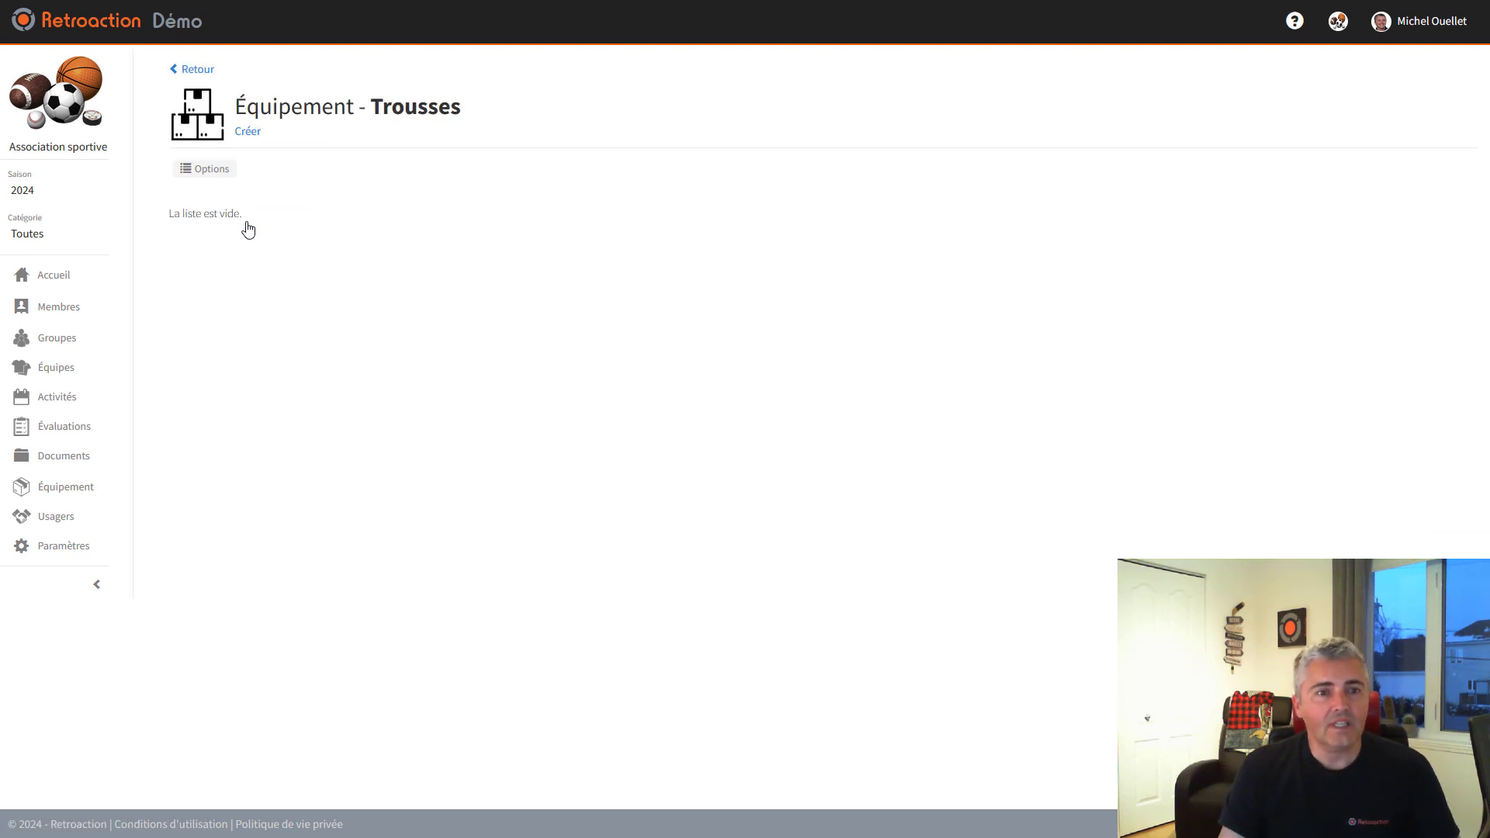
left_click(247, 133)
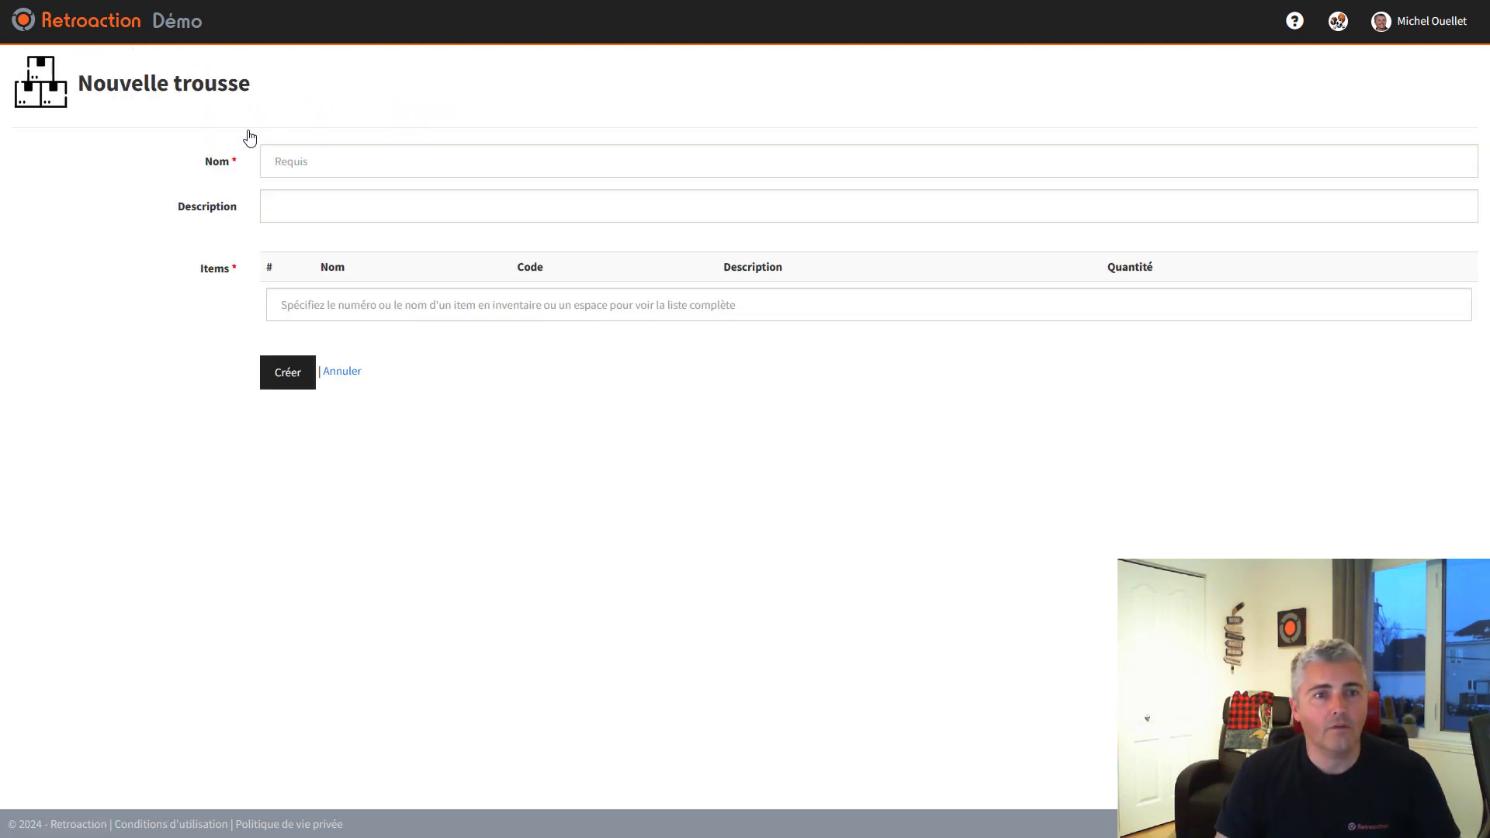
left_click(289, 163)
type("Kit pour")
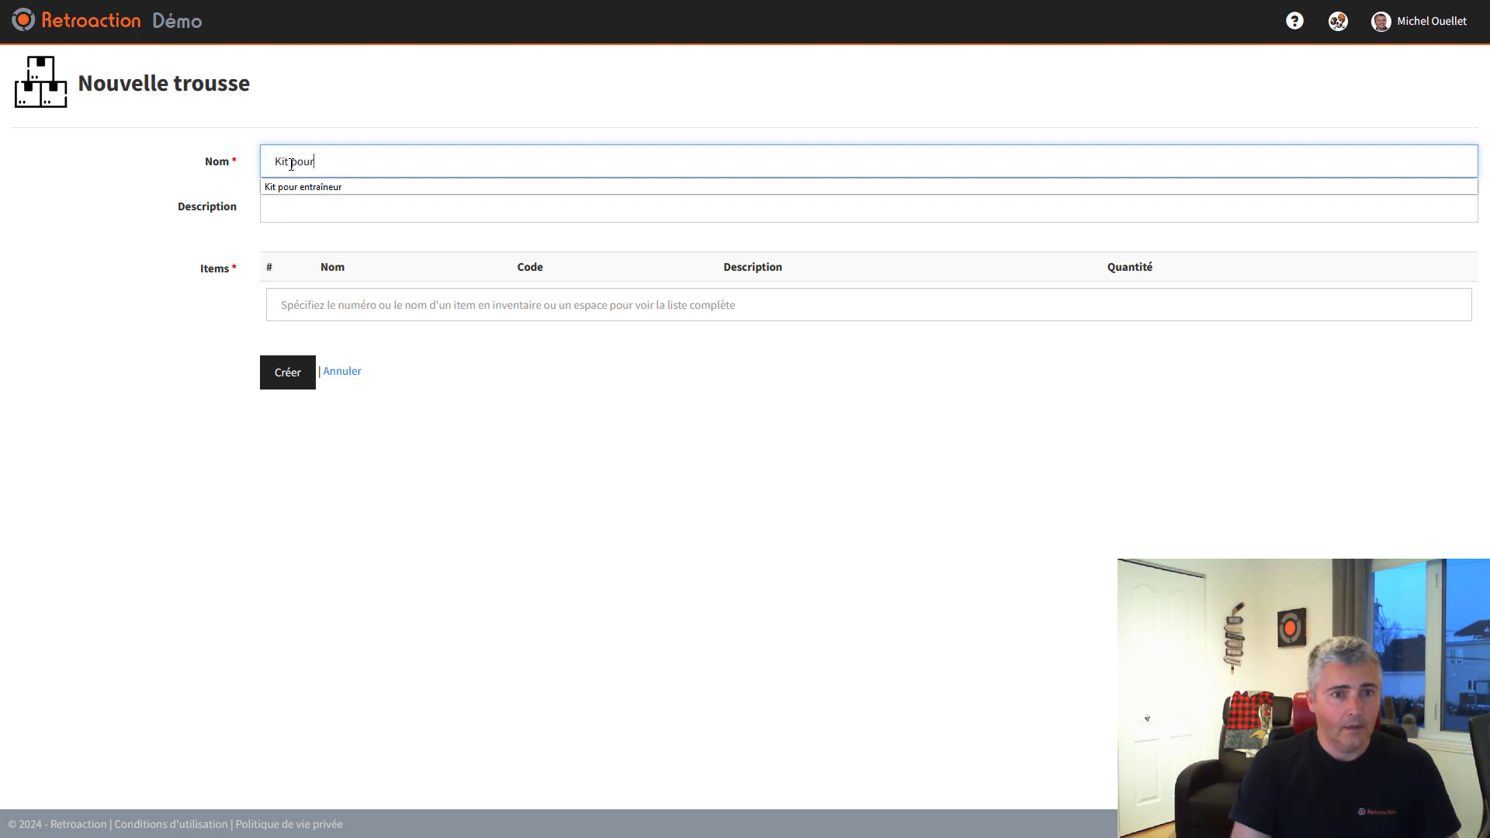
key("Down")
key("Return")
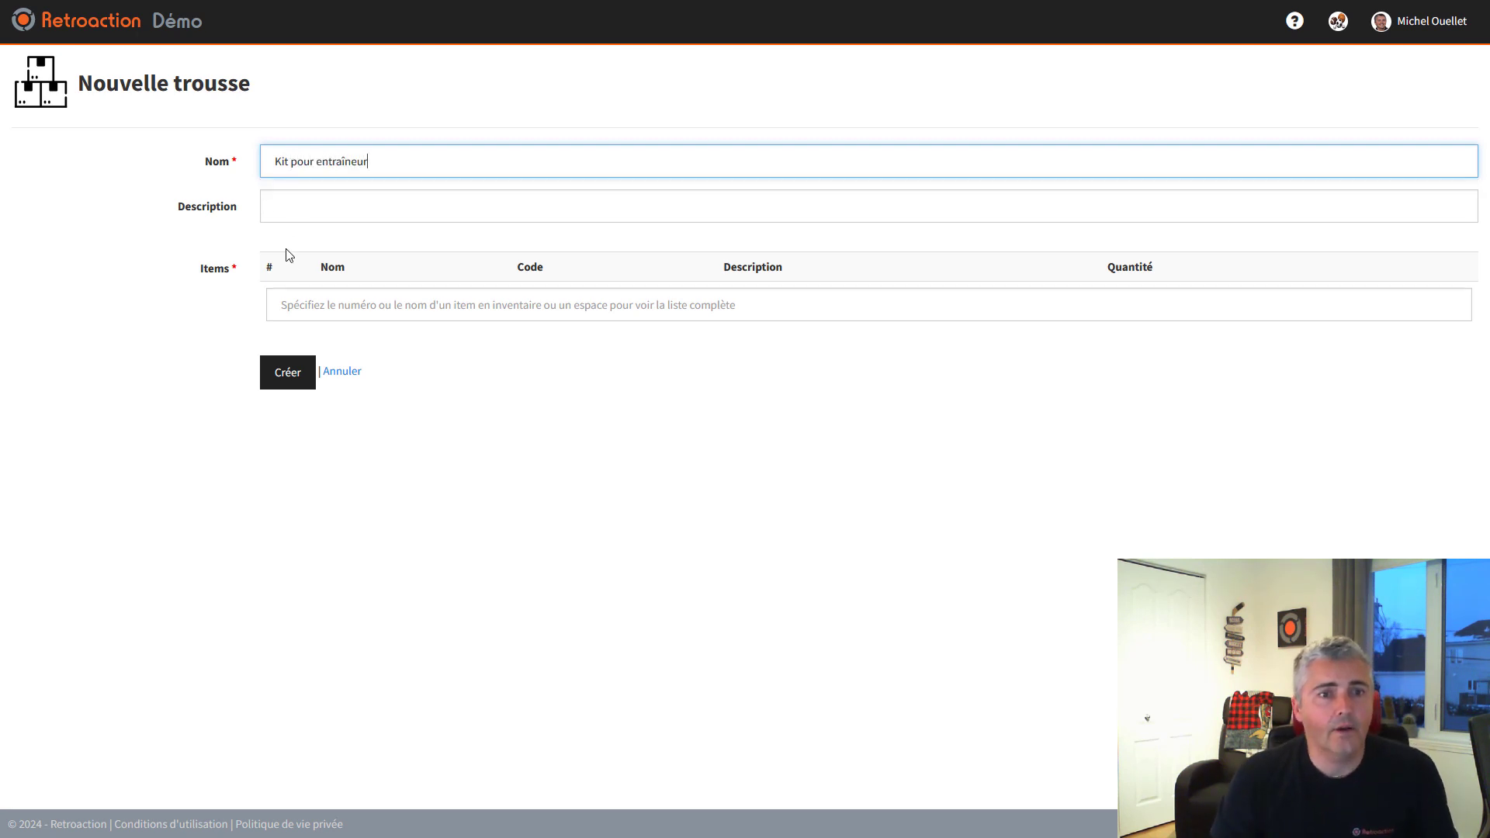
Add Rondelles to the kit's items with a quantity of 25
left_click(304, 305)
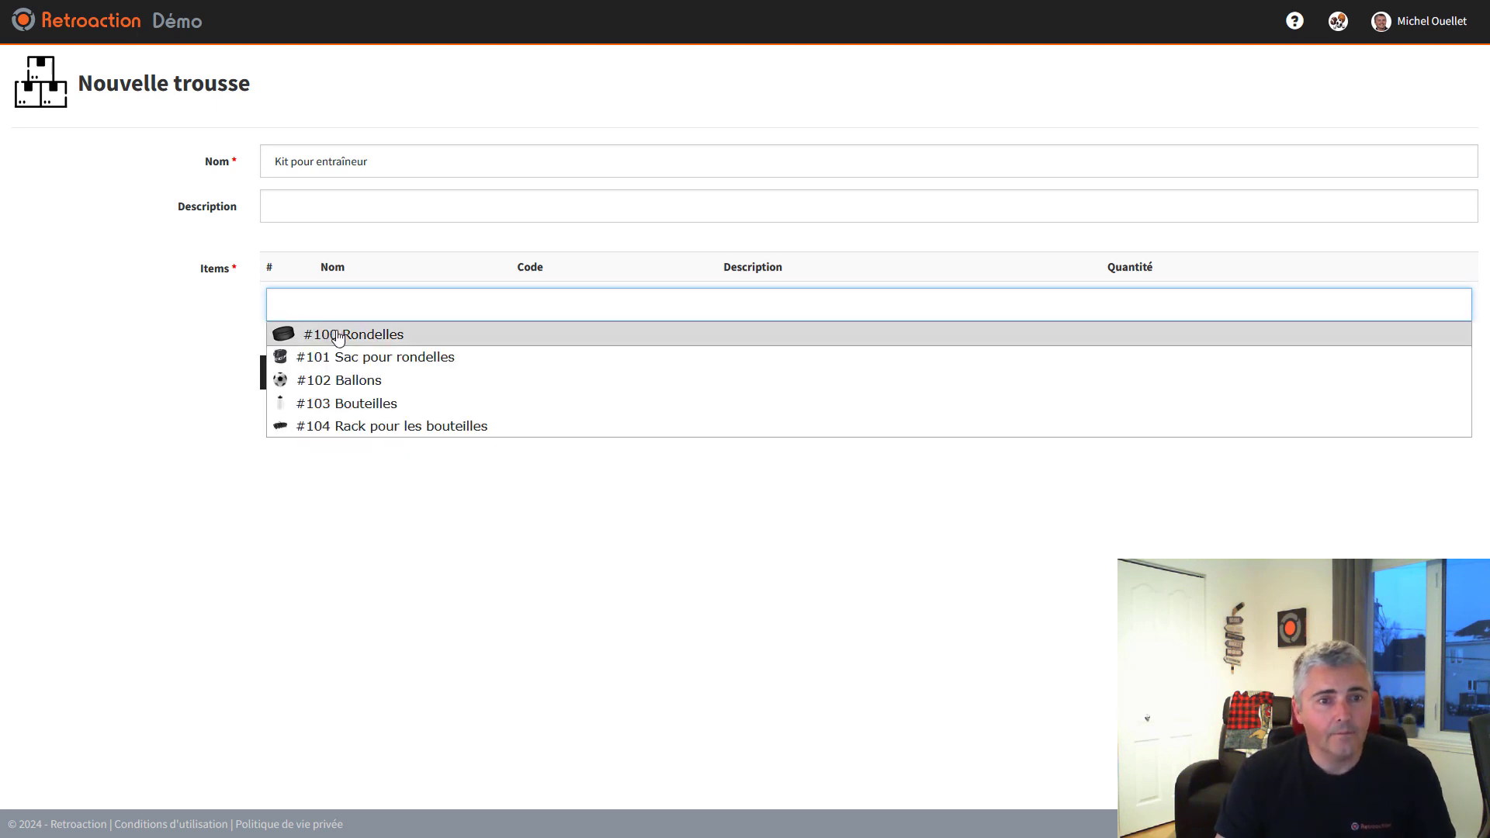
left_click(338, 333)
double_click(1250, 305)
type("25")
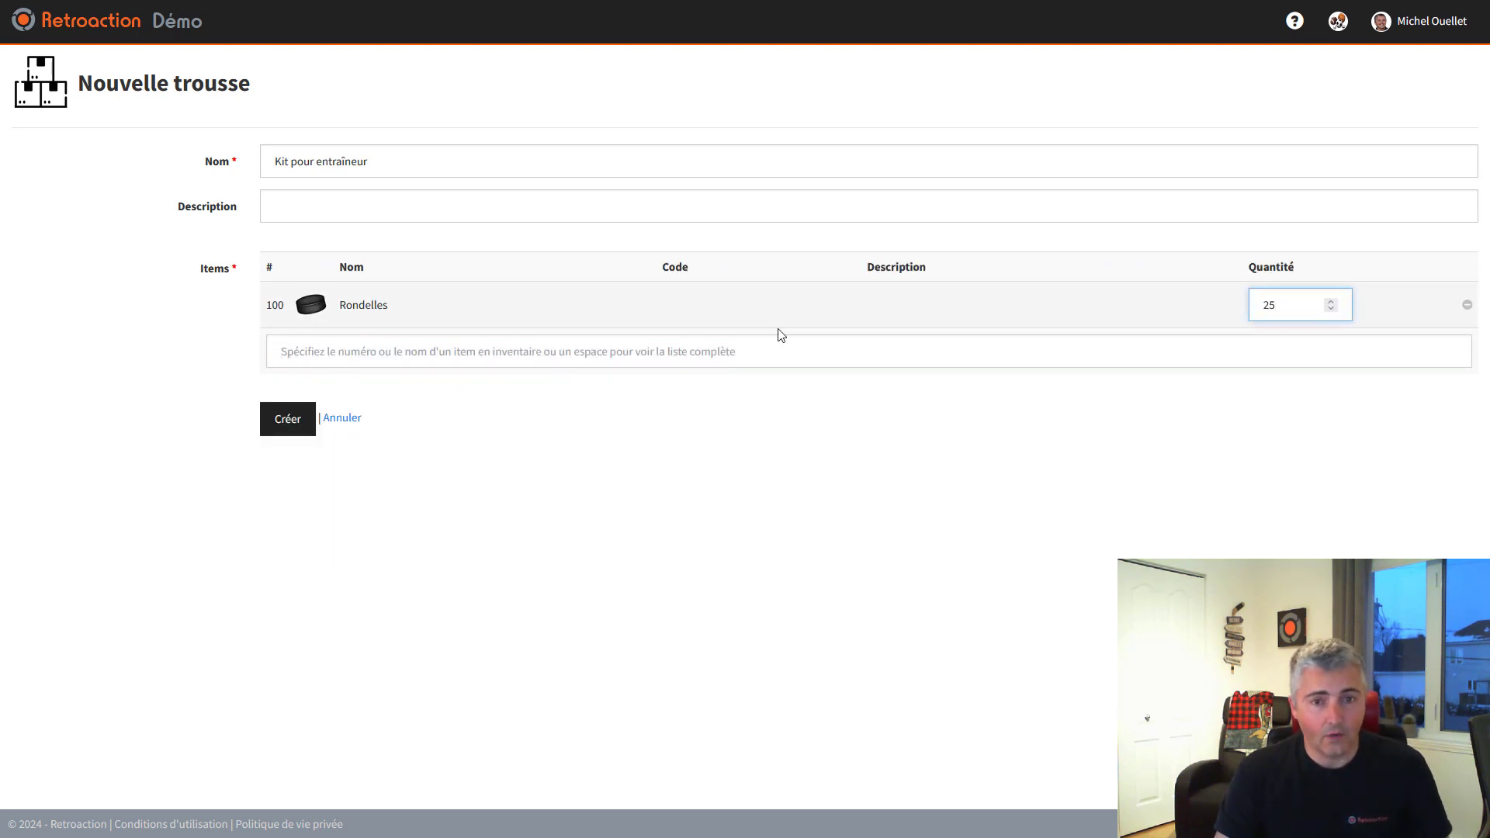
Add Sac pour rondelles, Ballons and Bouteilles to the kit, with a quantity of 6 for Bouteilles
left_click(731, 347)
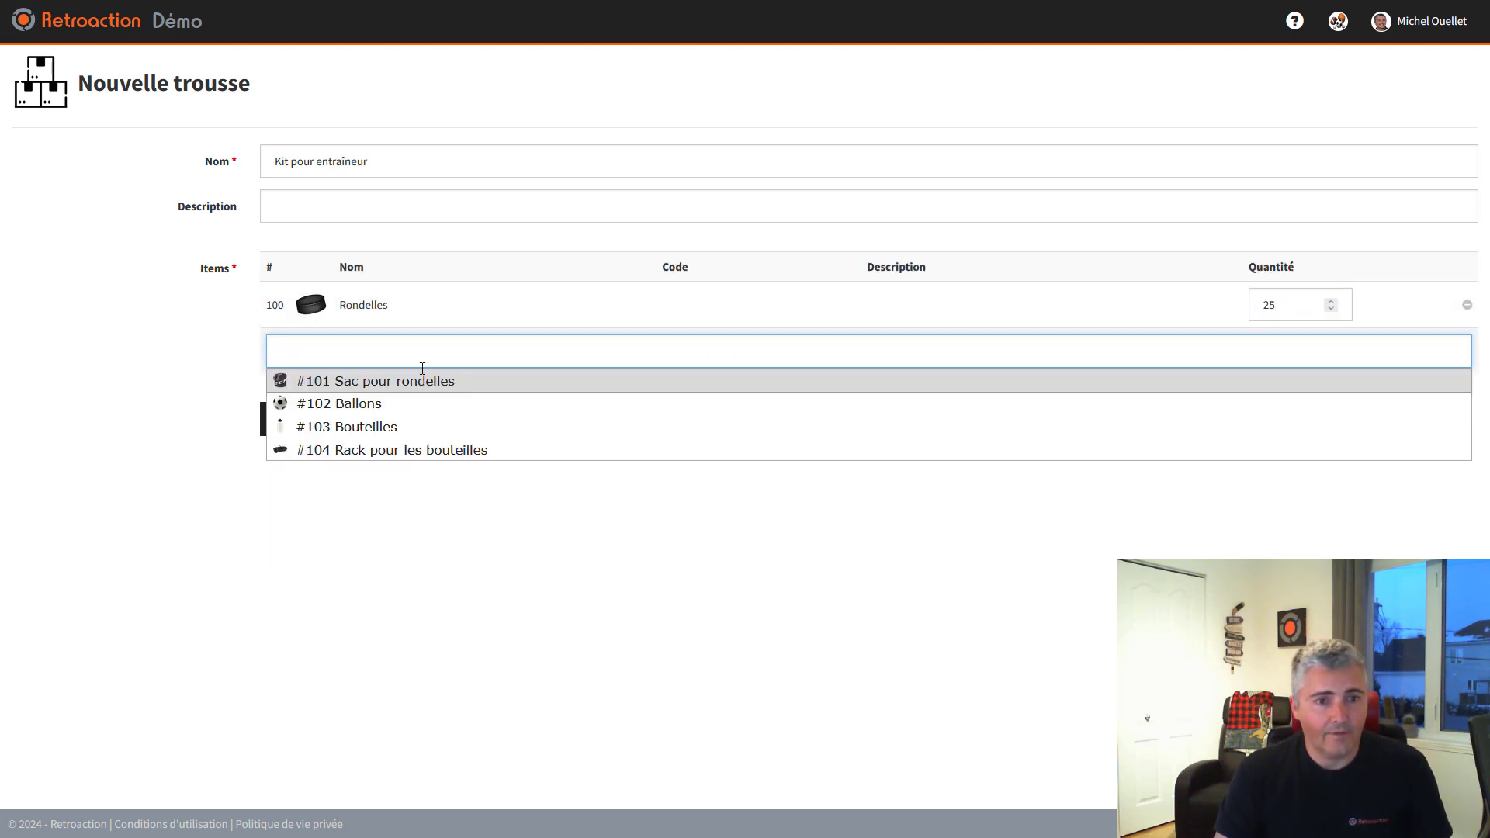
left_click(373, 382)
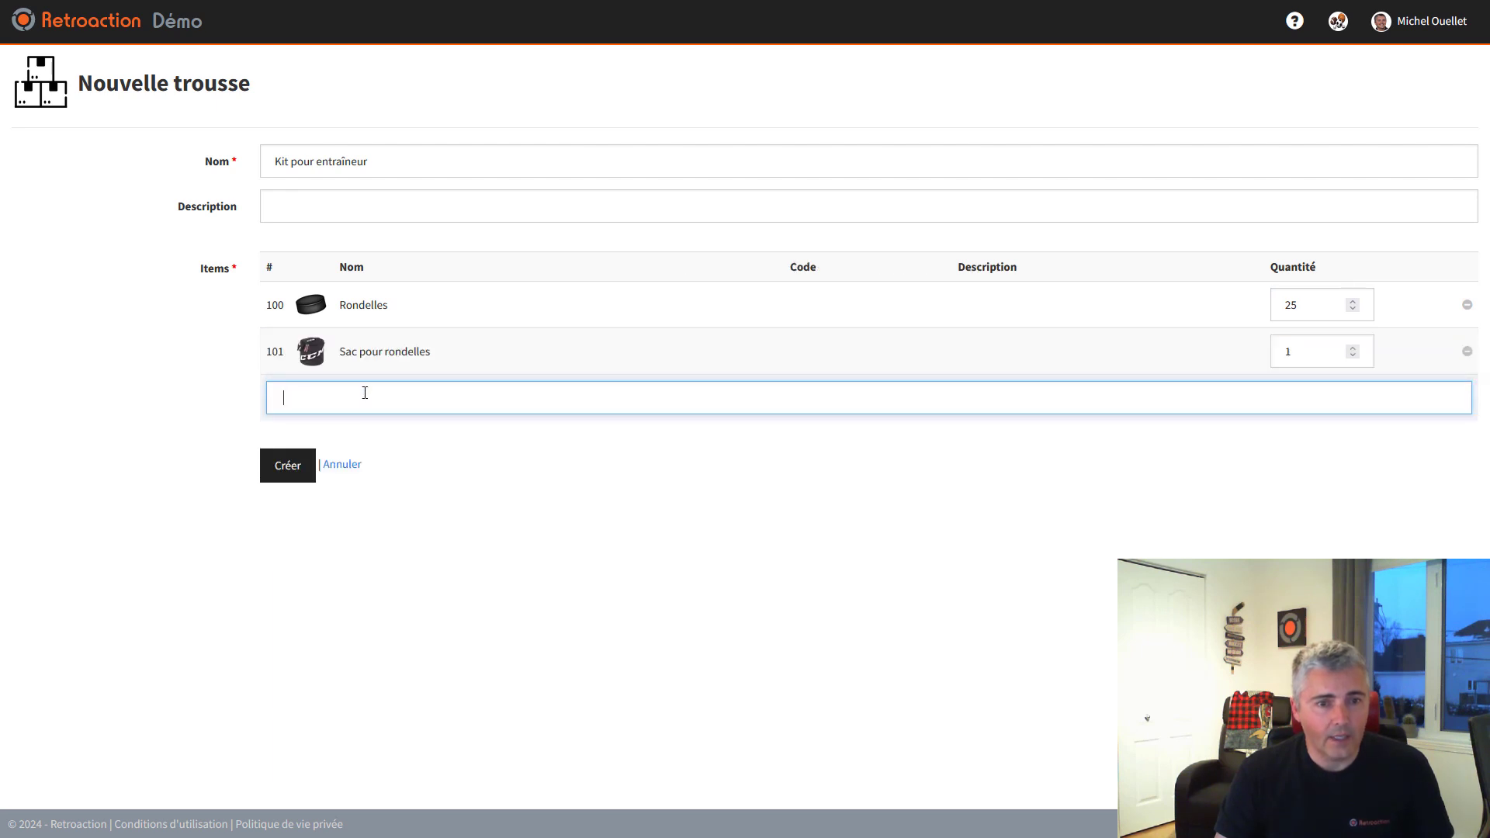
left_click(361, 427)
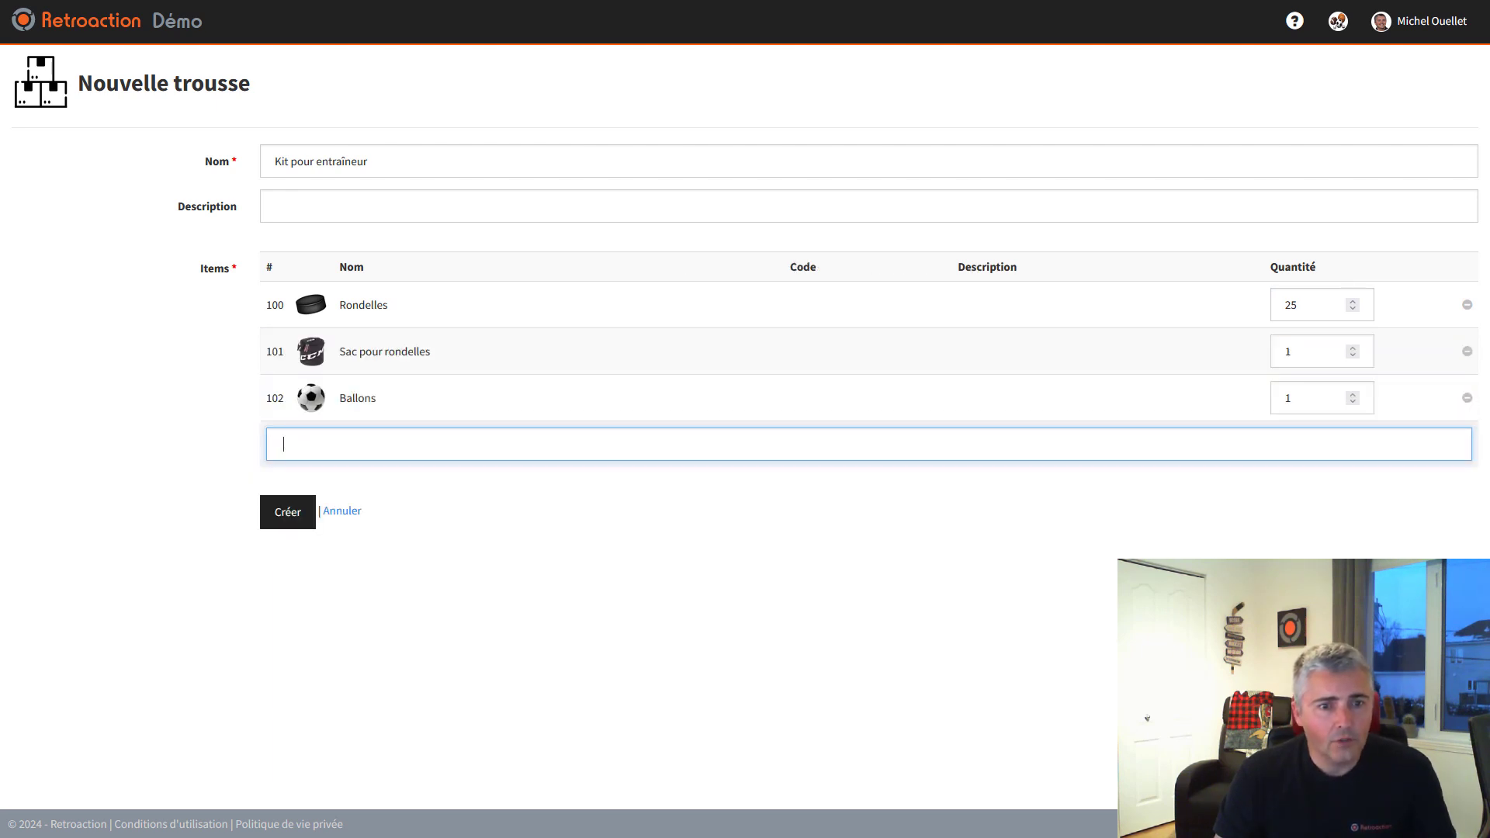
left_click(365, 474)
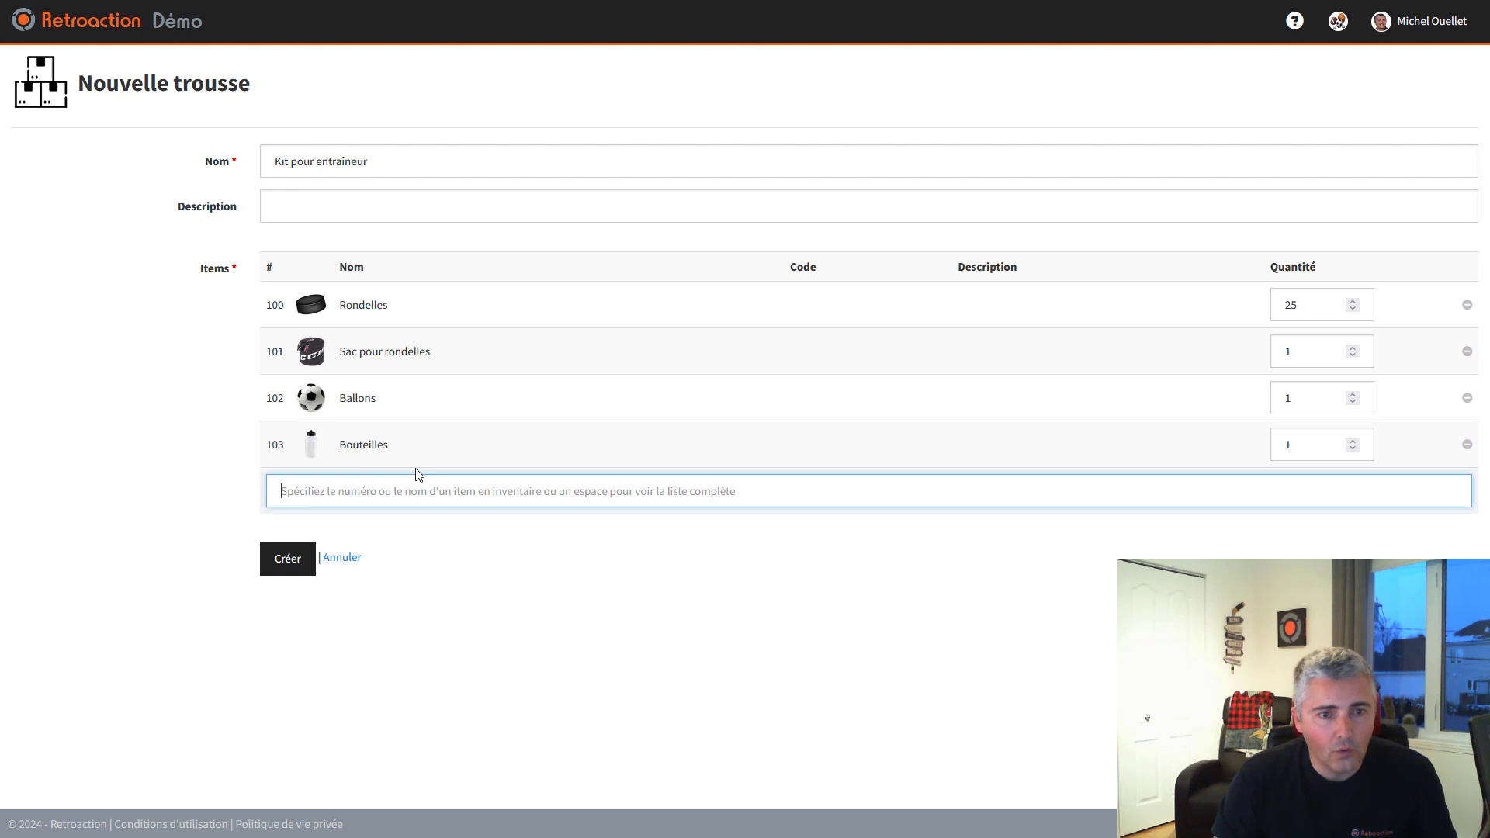
left_click(1284, 449)
type("6")
Add Rack pour les bouteilles to the kit and create the kit
left_click(505, 486)
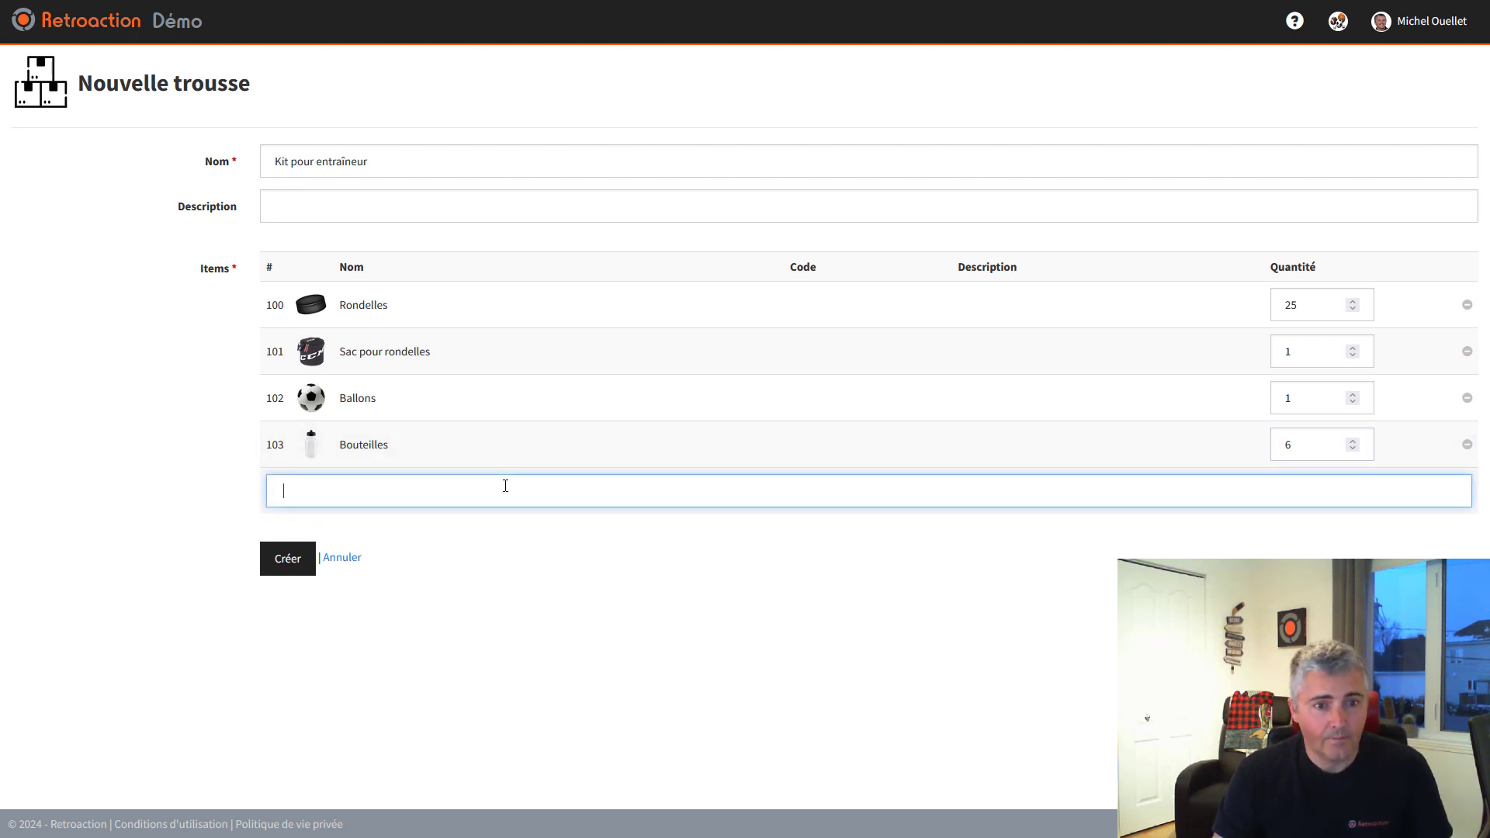
left_click(409, 521)
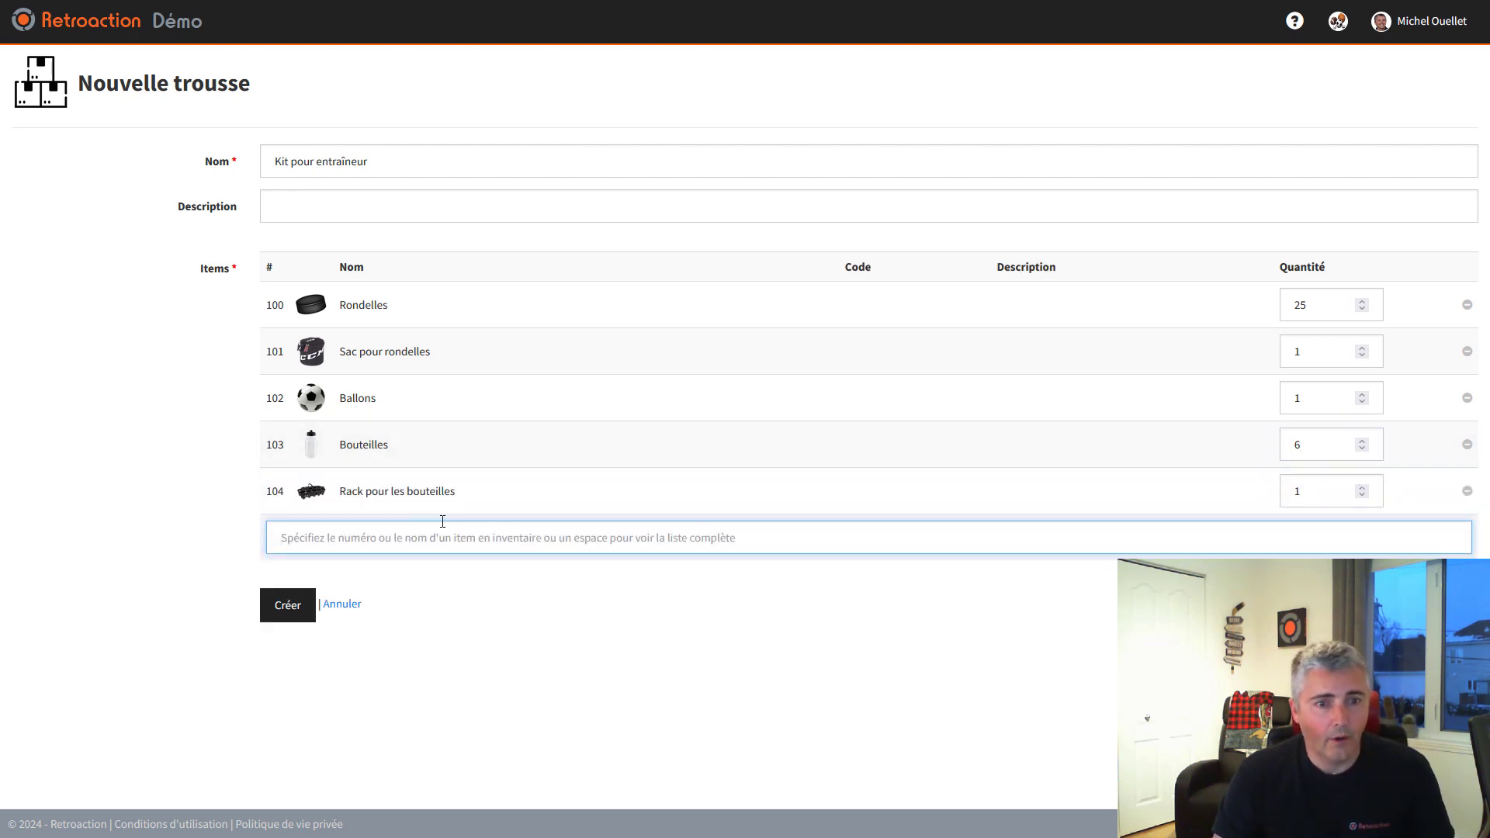
left_click(286, 605)
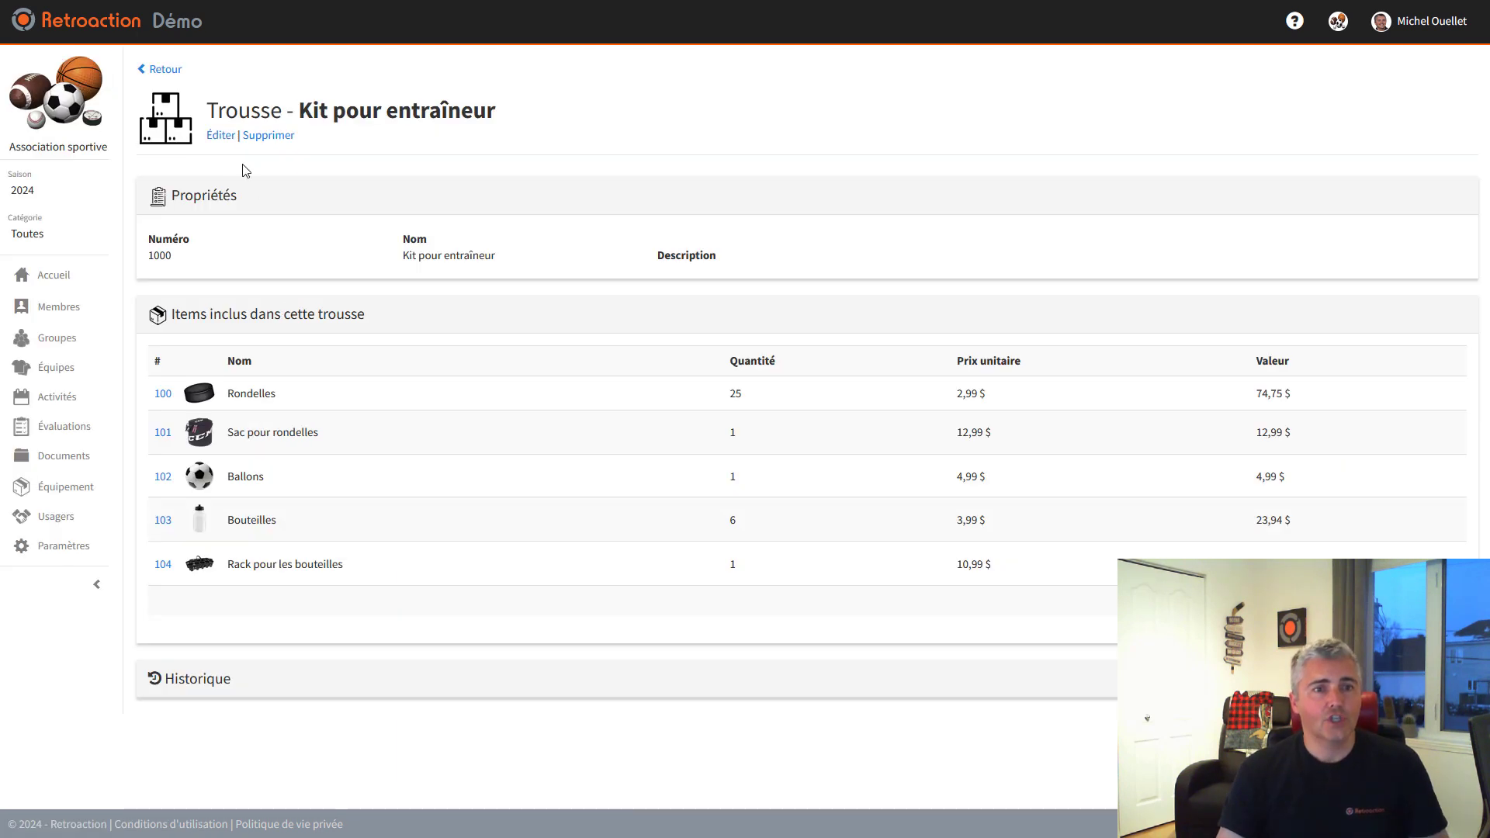
Start a new loan for the coach of U9 A - Diables and fill its items from the coach kit
left_click(176, 70)
left_click(163, 69)
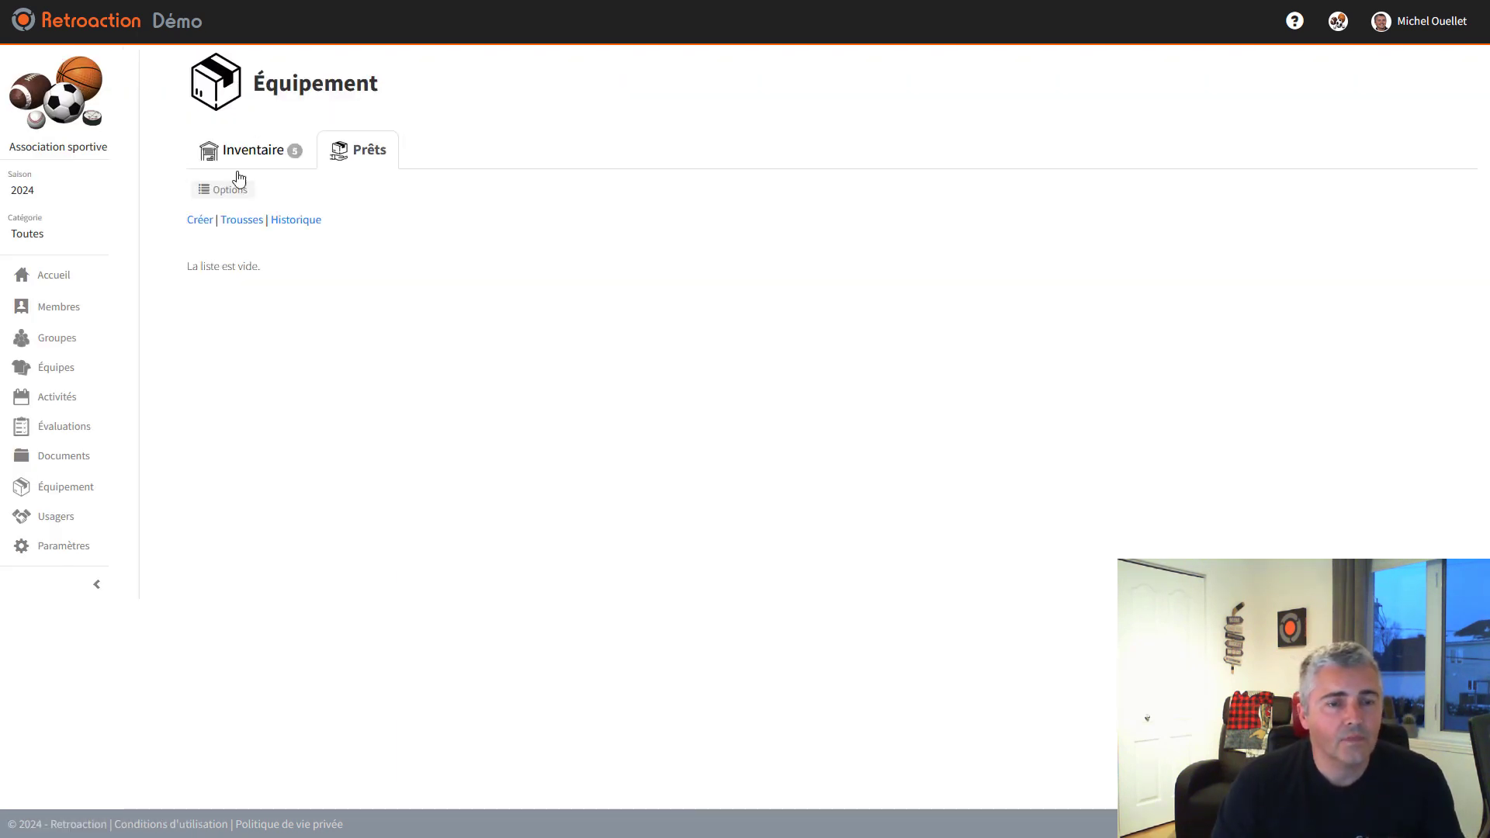
left_click(199, 223)
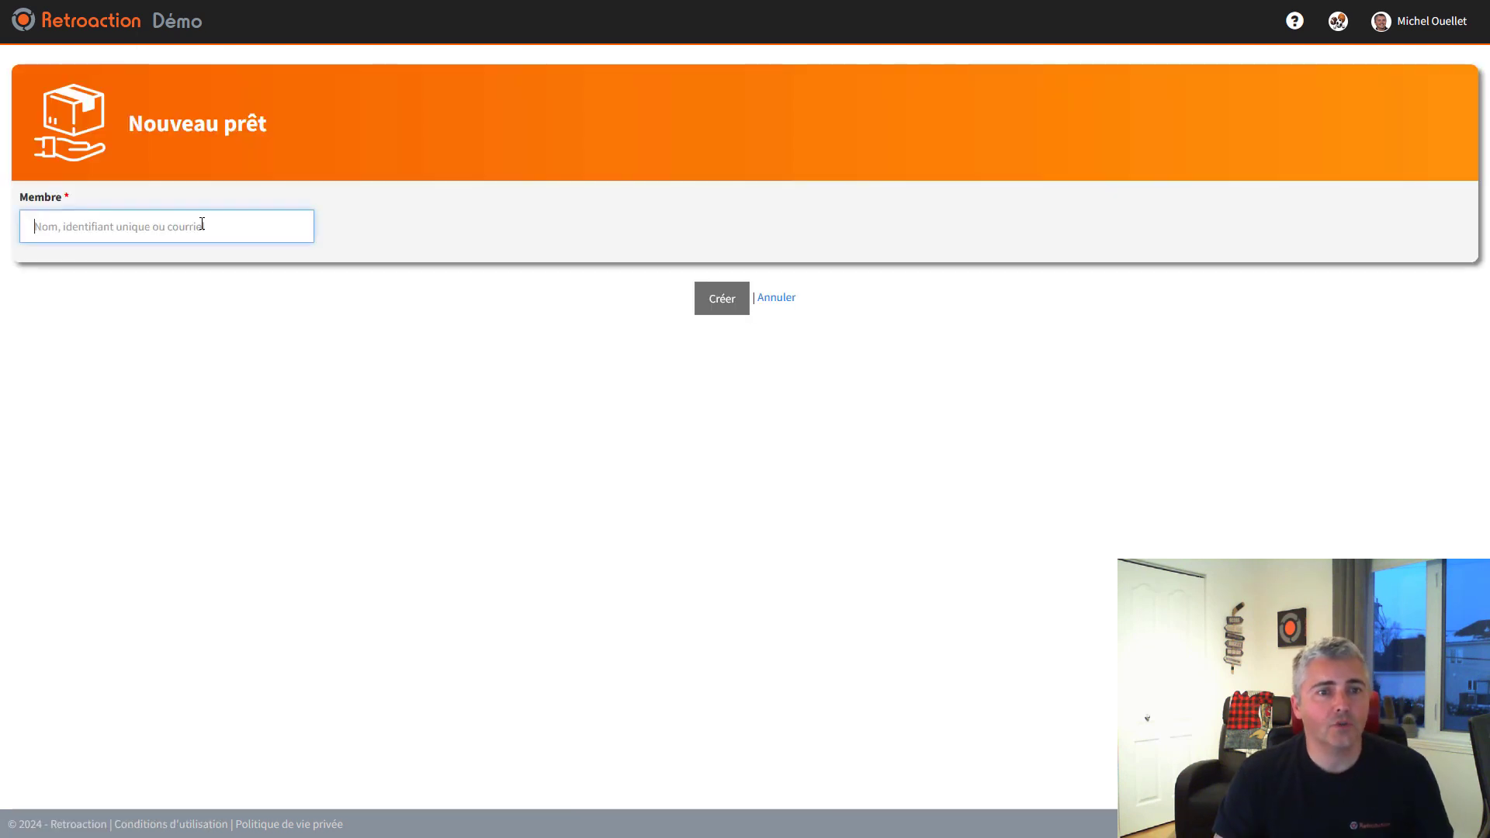
type("carl")
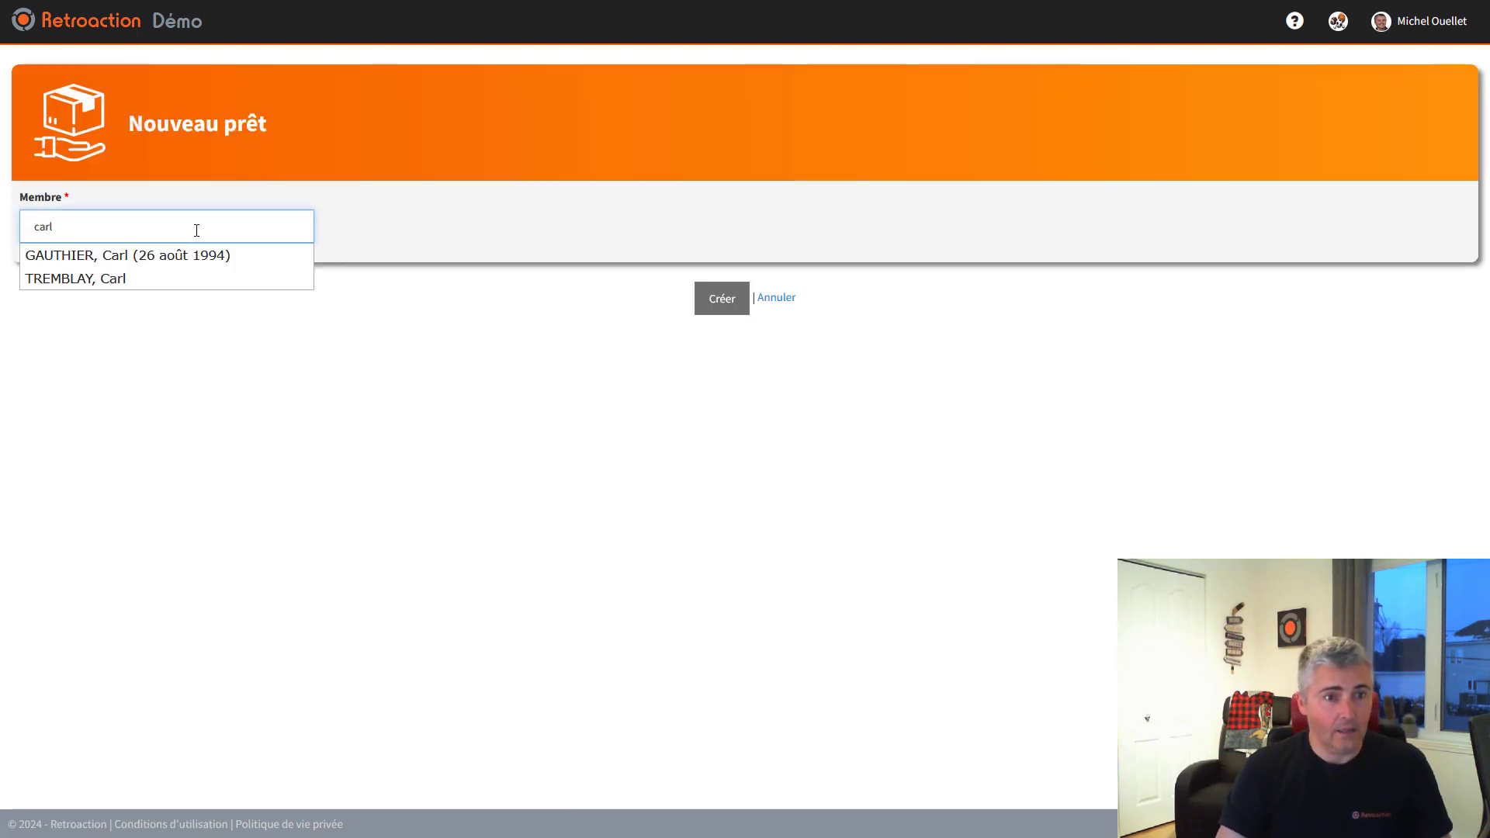
key("Down")
key("Down")
key("Return")
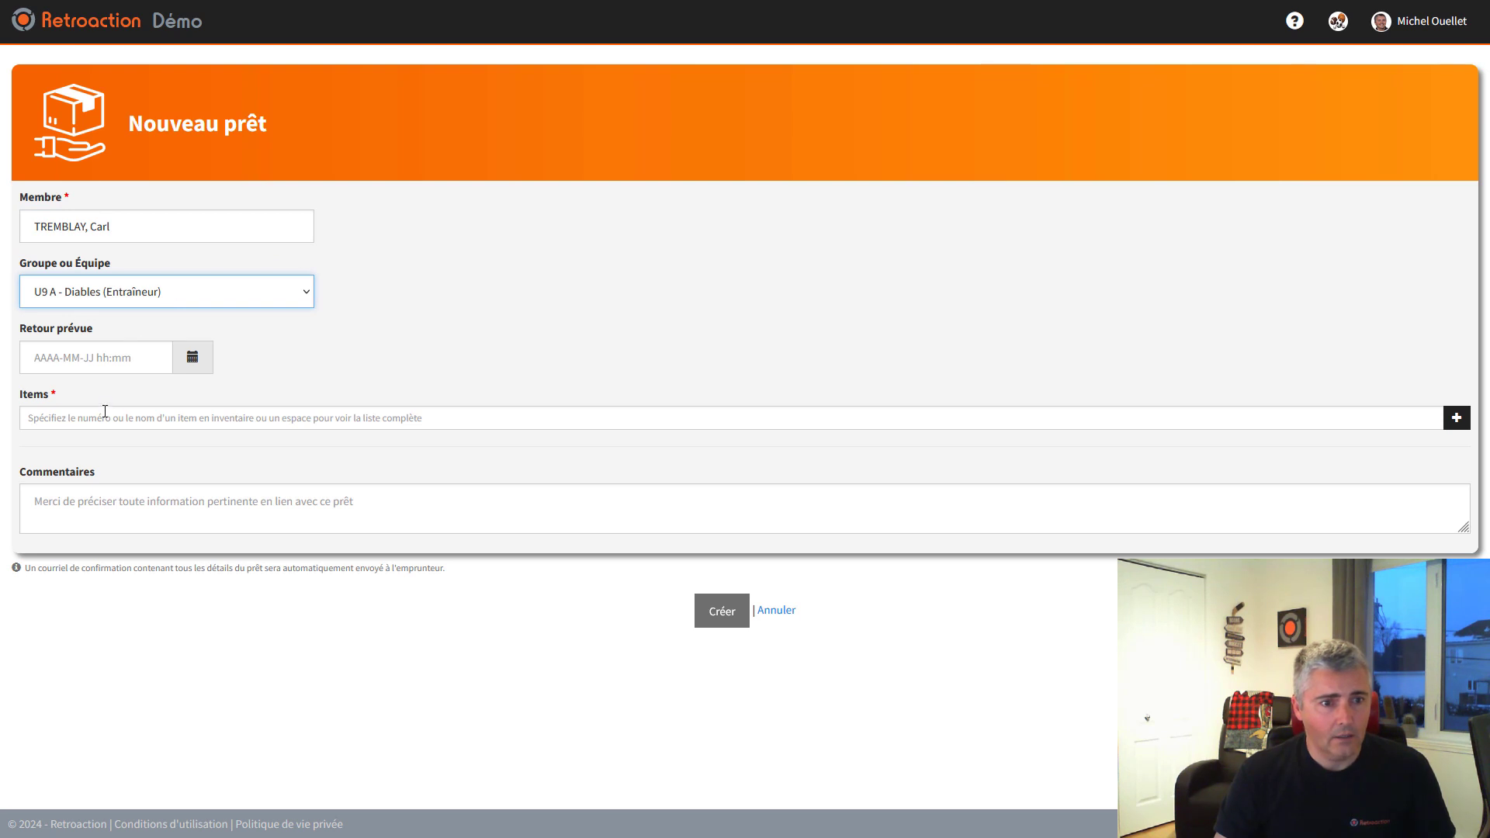
left_click(105, 413)
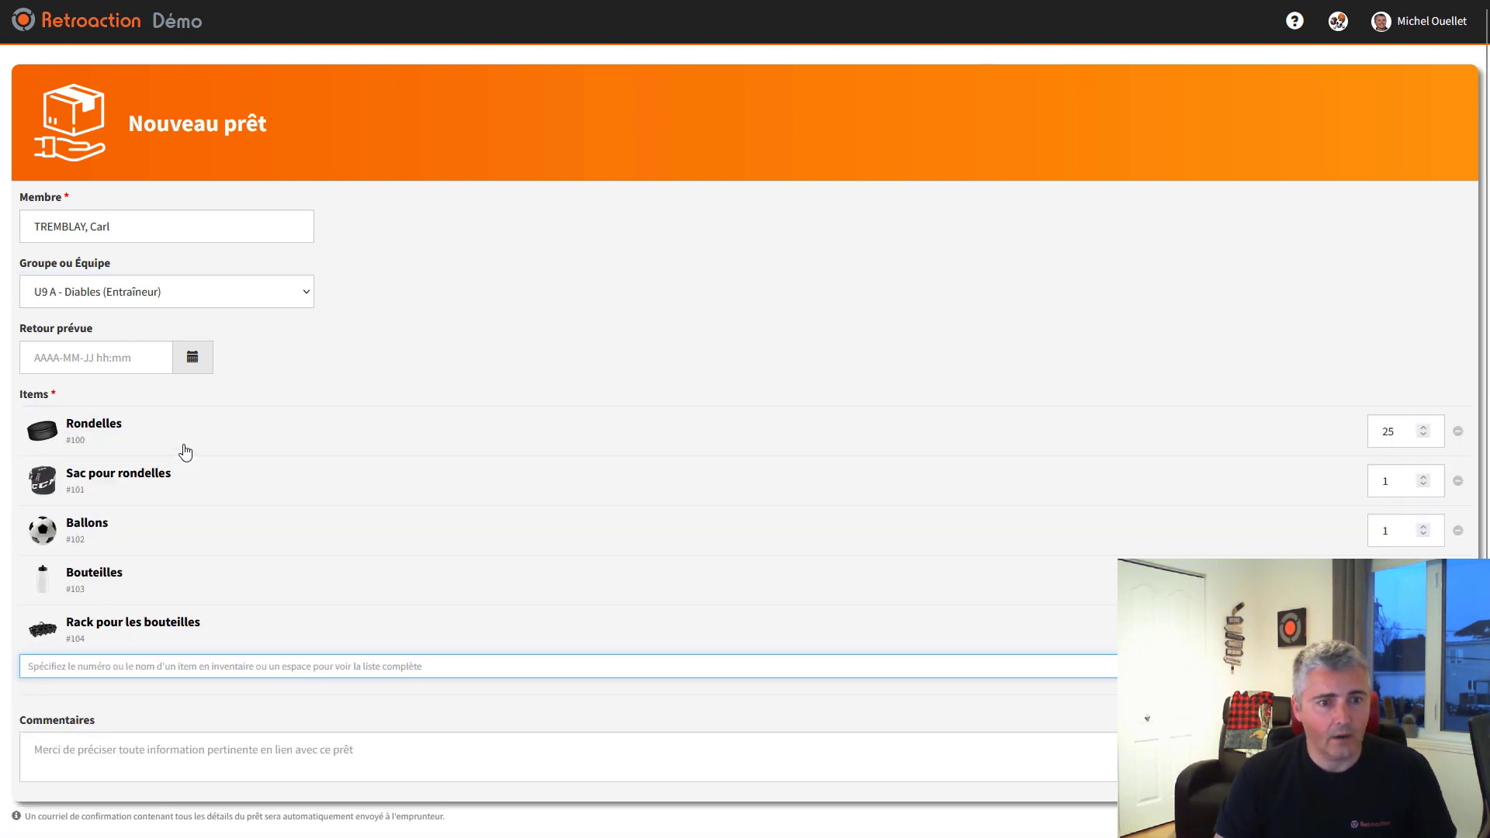
left_click(183, 448)
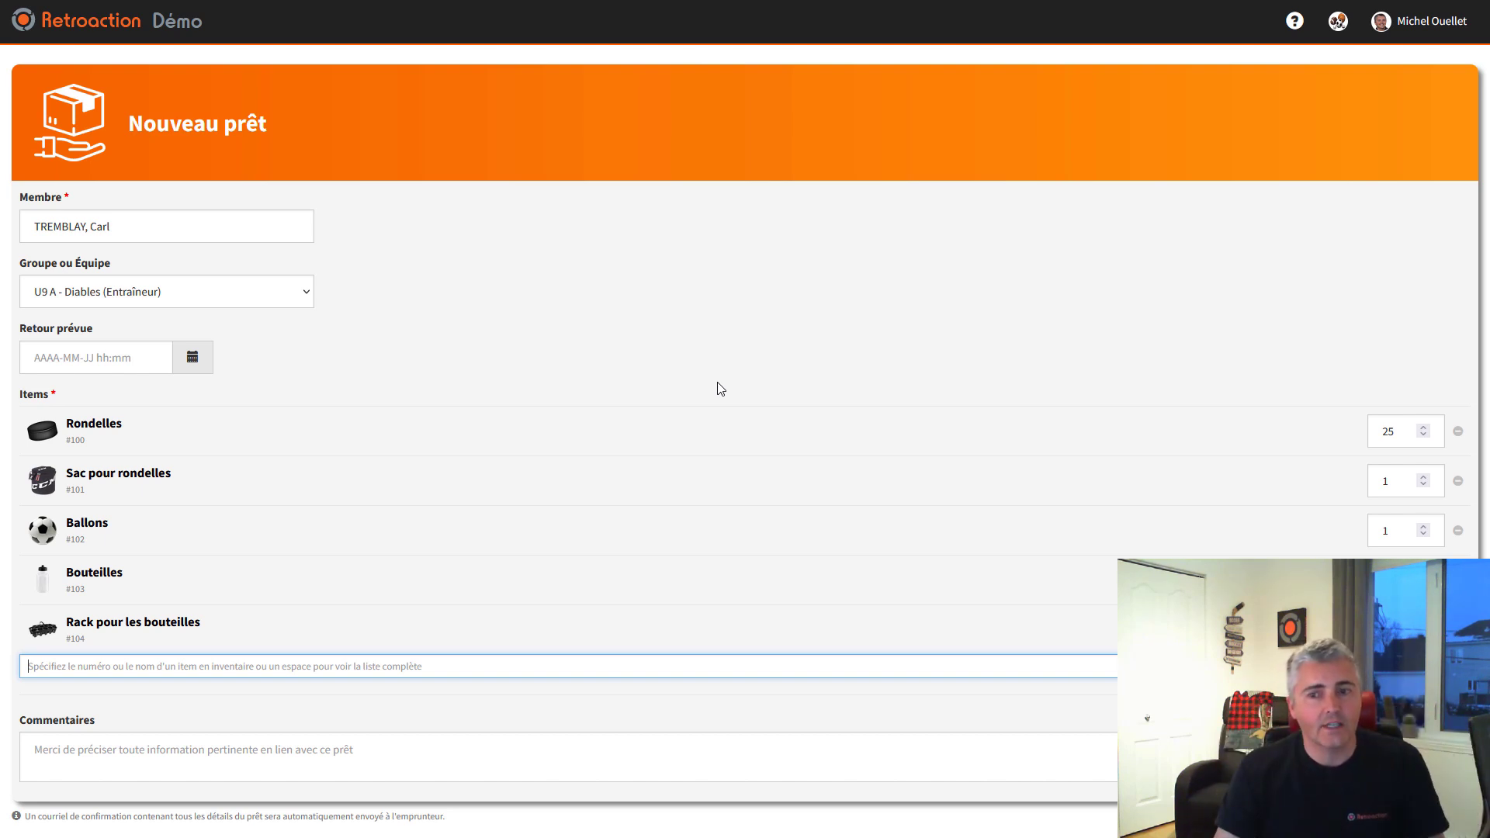
Enter the comment "Un kit tout neuf!" on the loan and create it
scroll(665, 373, "down", 1)
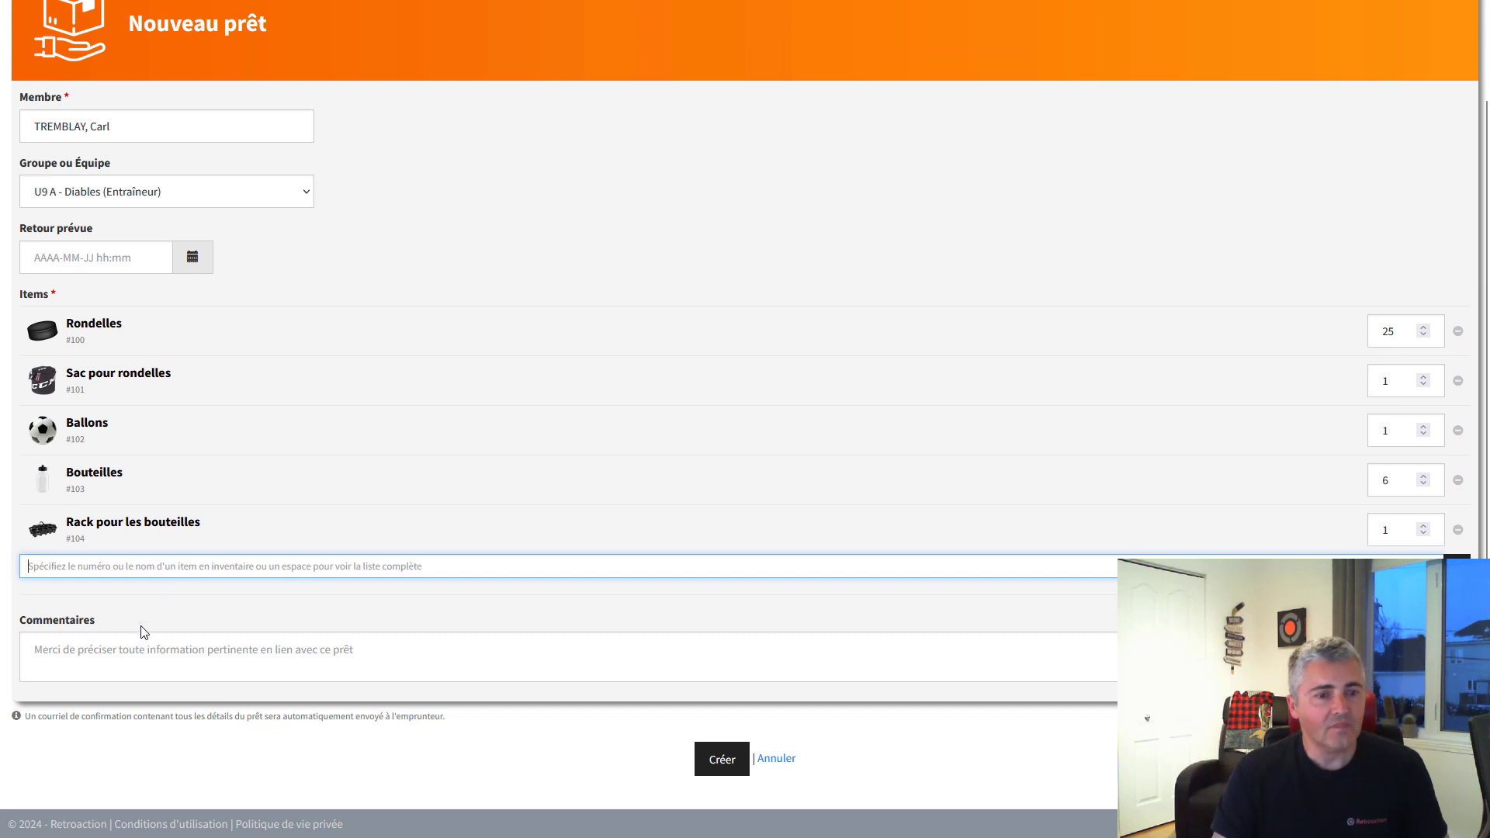
left_click(118, 664)
type("U")
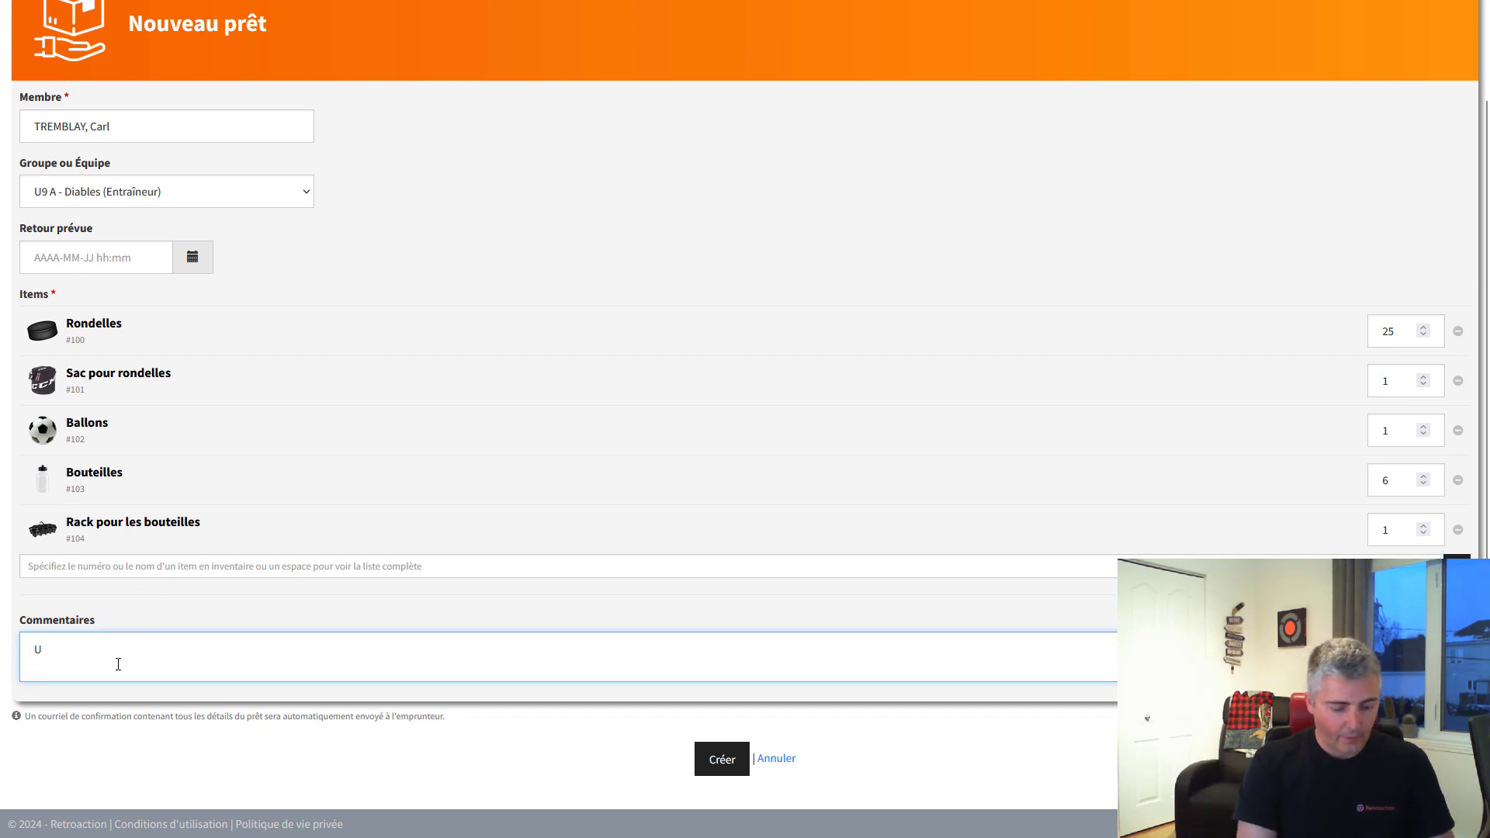
type("n kit tout neud")
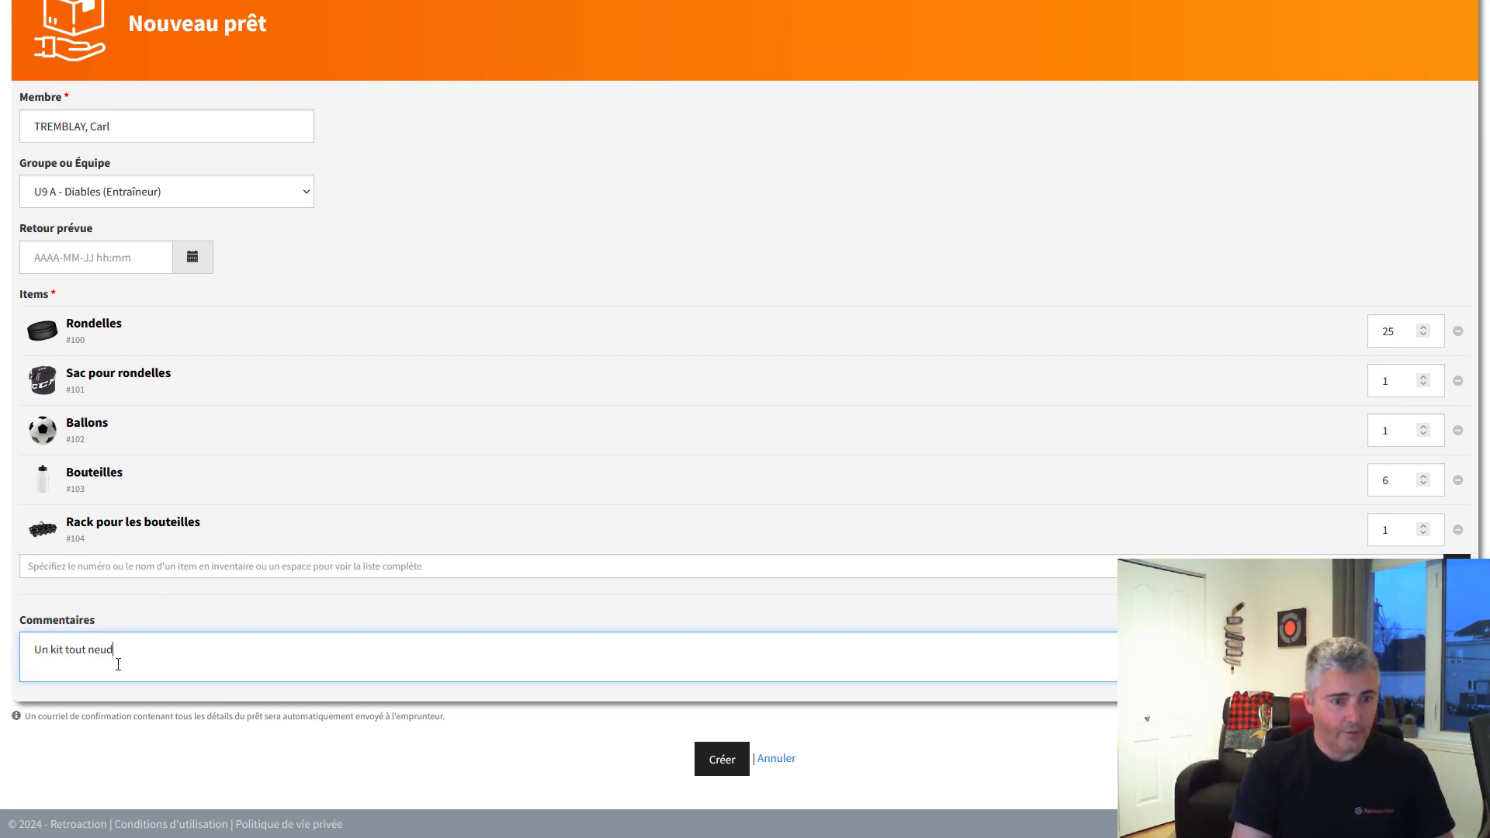
left_click(720, 761)
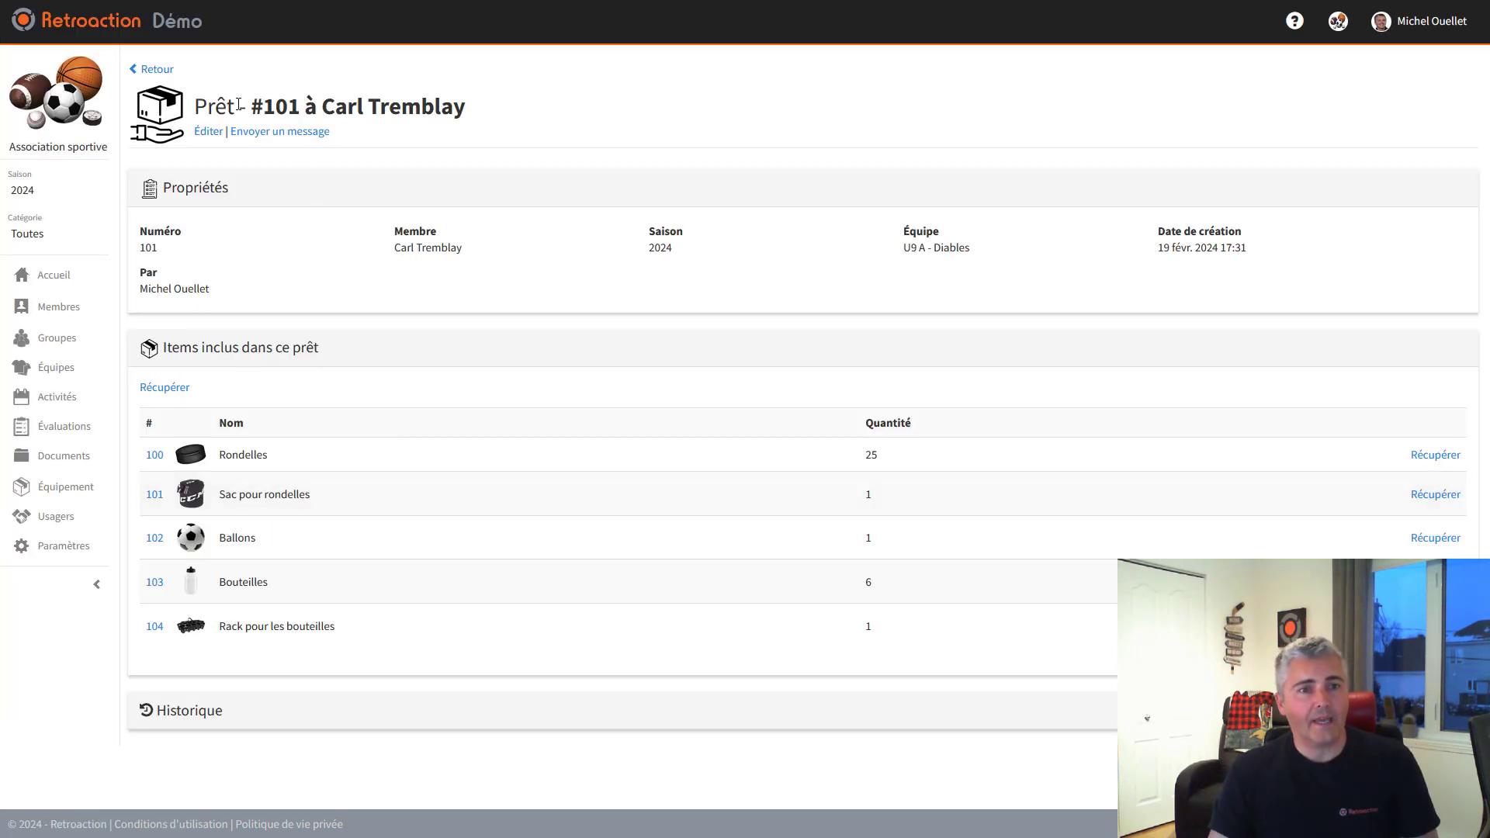
Review the new loan's title, creation date, items and history
left_click_drag(268, 111, 493, 120)
left_click(602, 110)
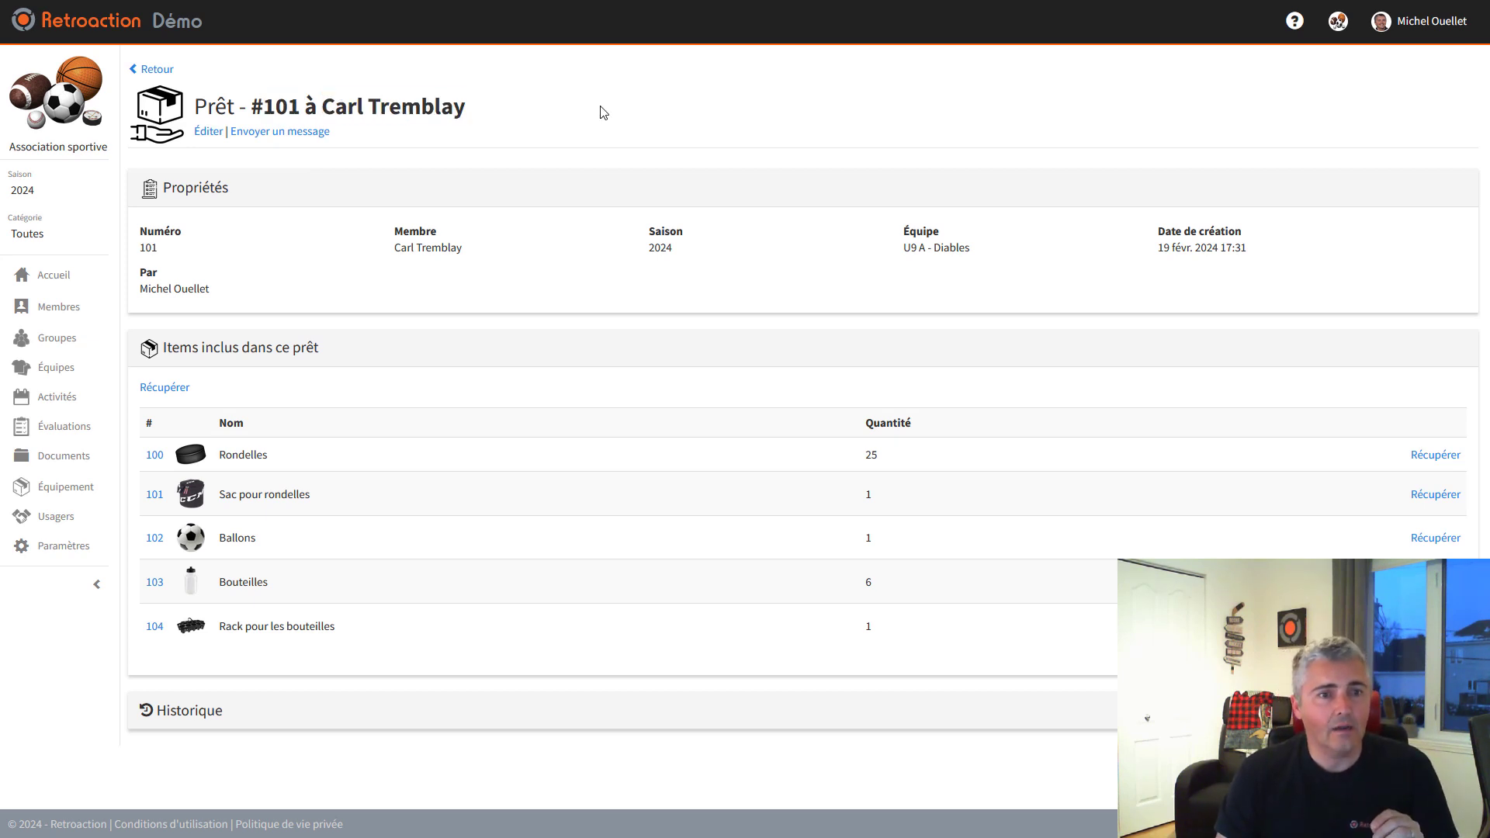
left_click_drag(1165, 247, 1265, 250)
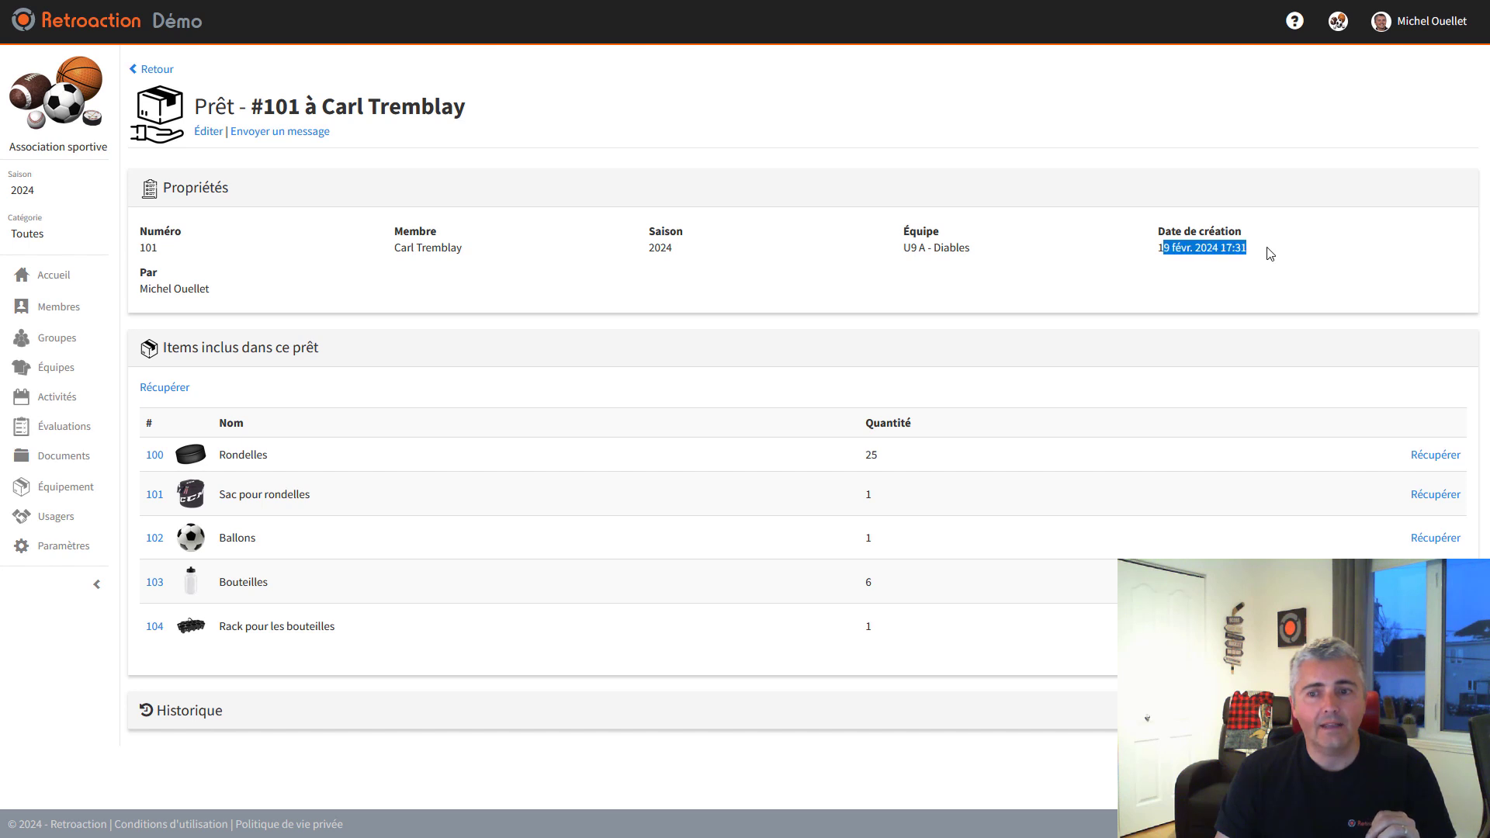
left_click(1098, 259)
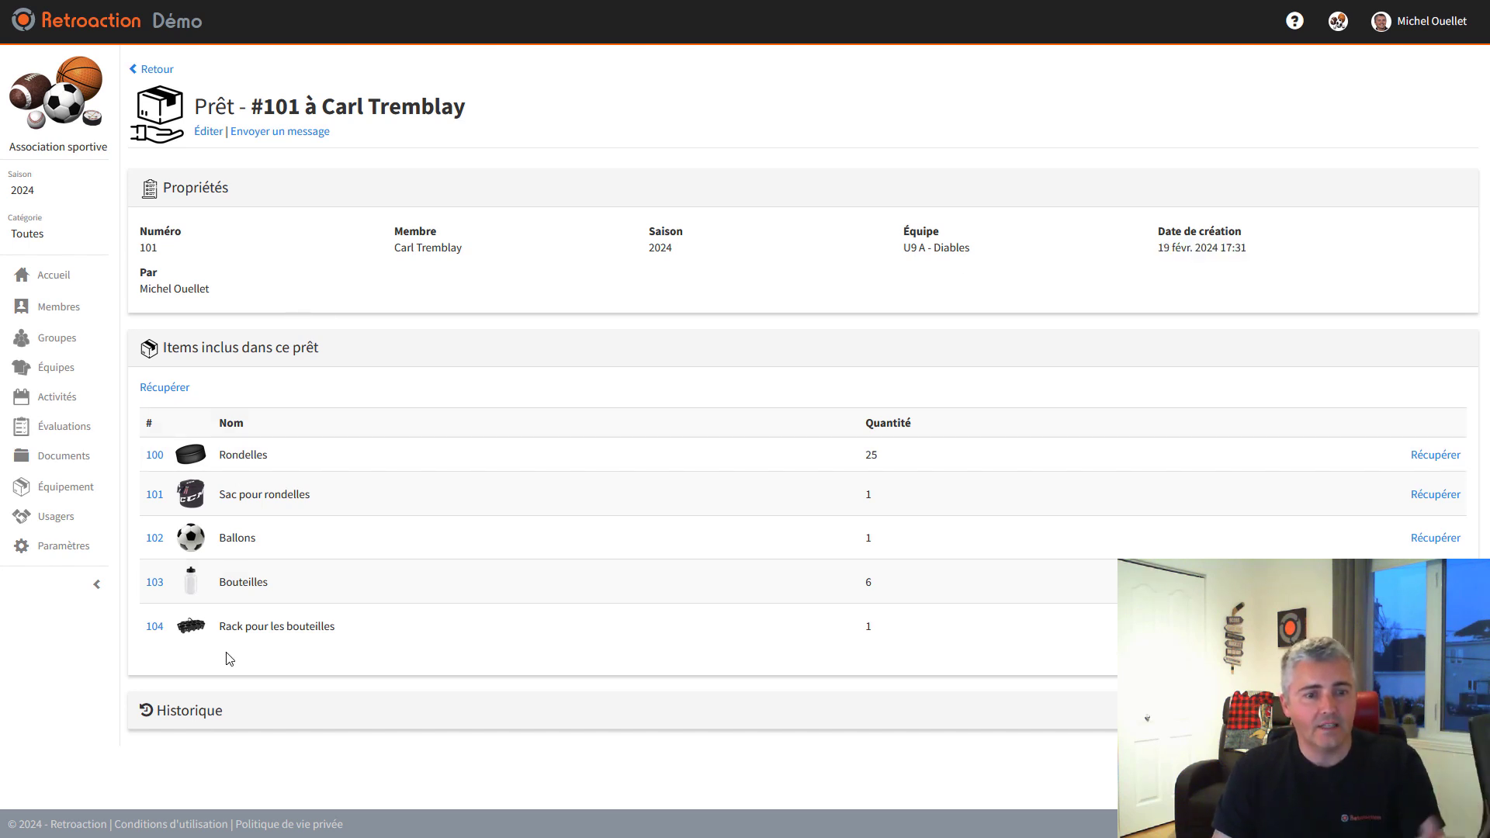
left_click(240, 708)
left_click(242, 705)
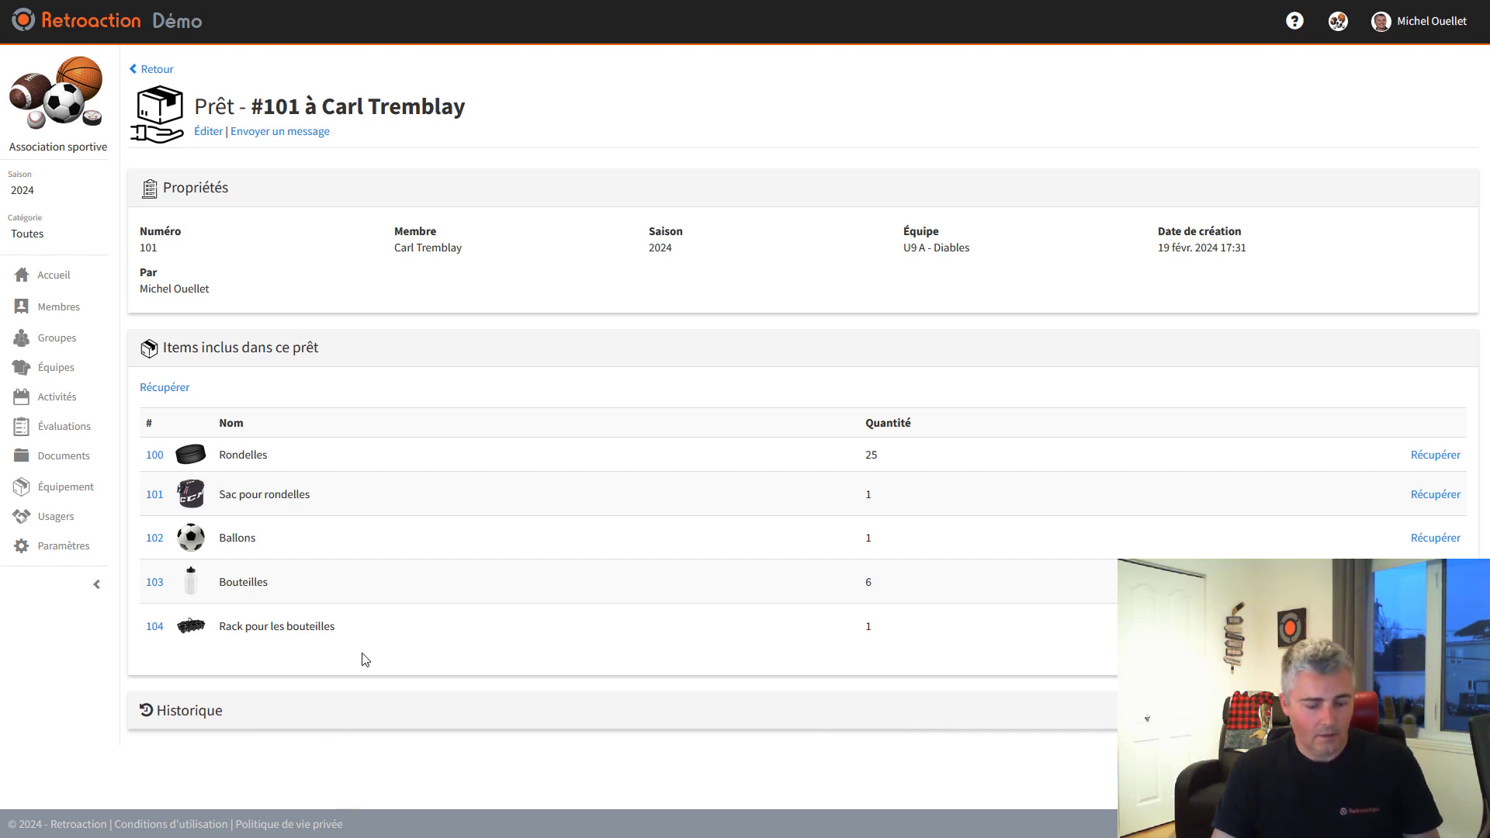
Switch to Outlook and read the loan confirmation e-mail, including the lent equipment and loan conditions
key("F11")
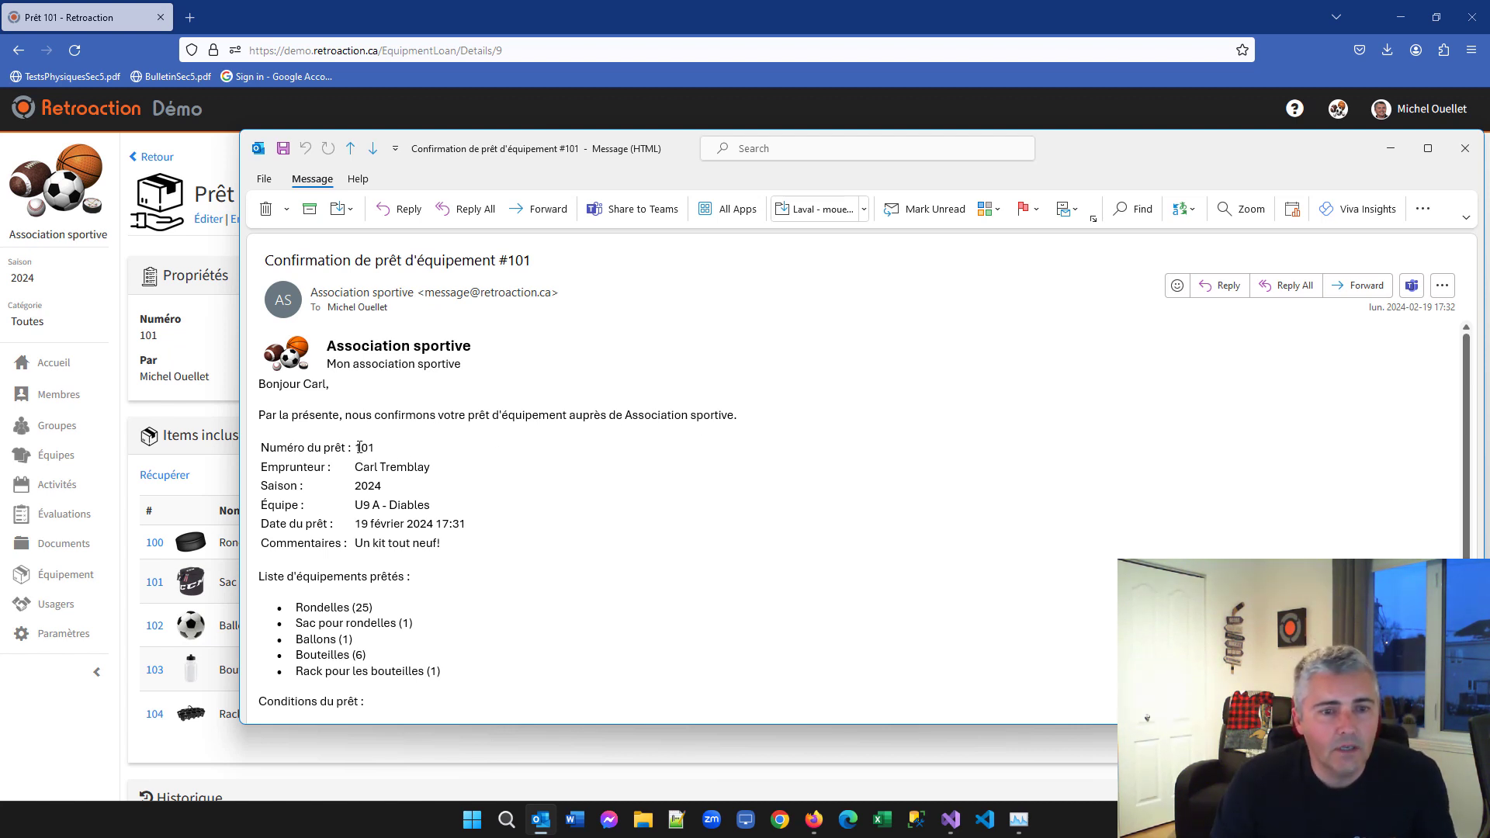
scroll(295, 538, "down", 2)
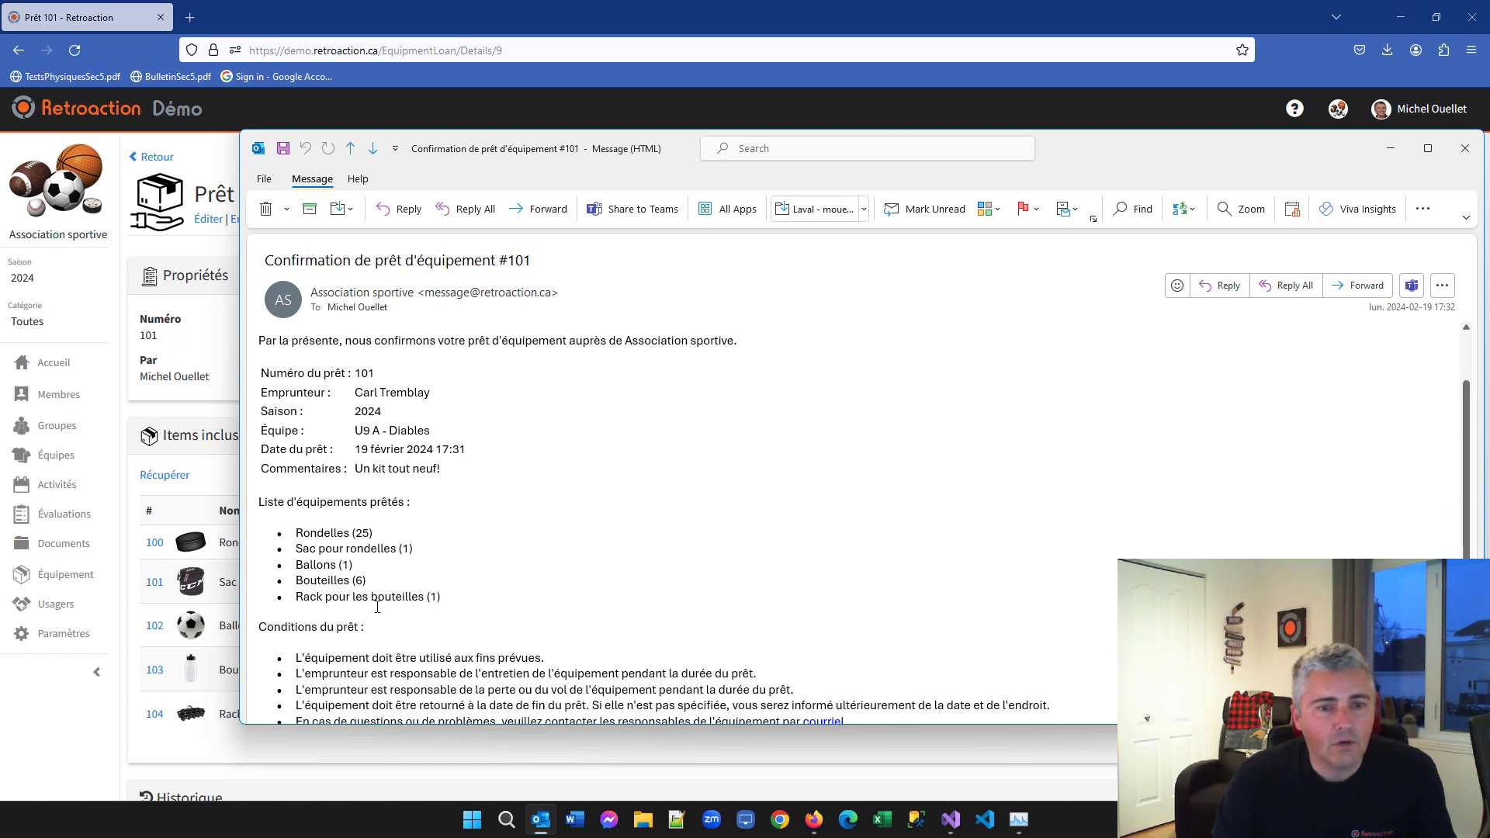
scroll(377, 606, "down", 3)
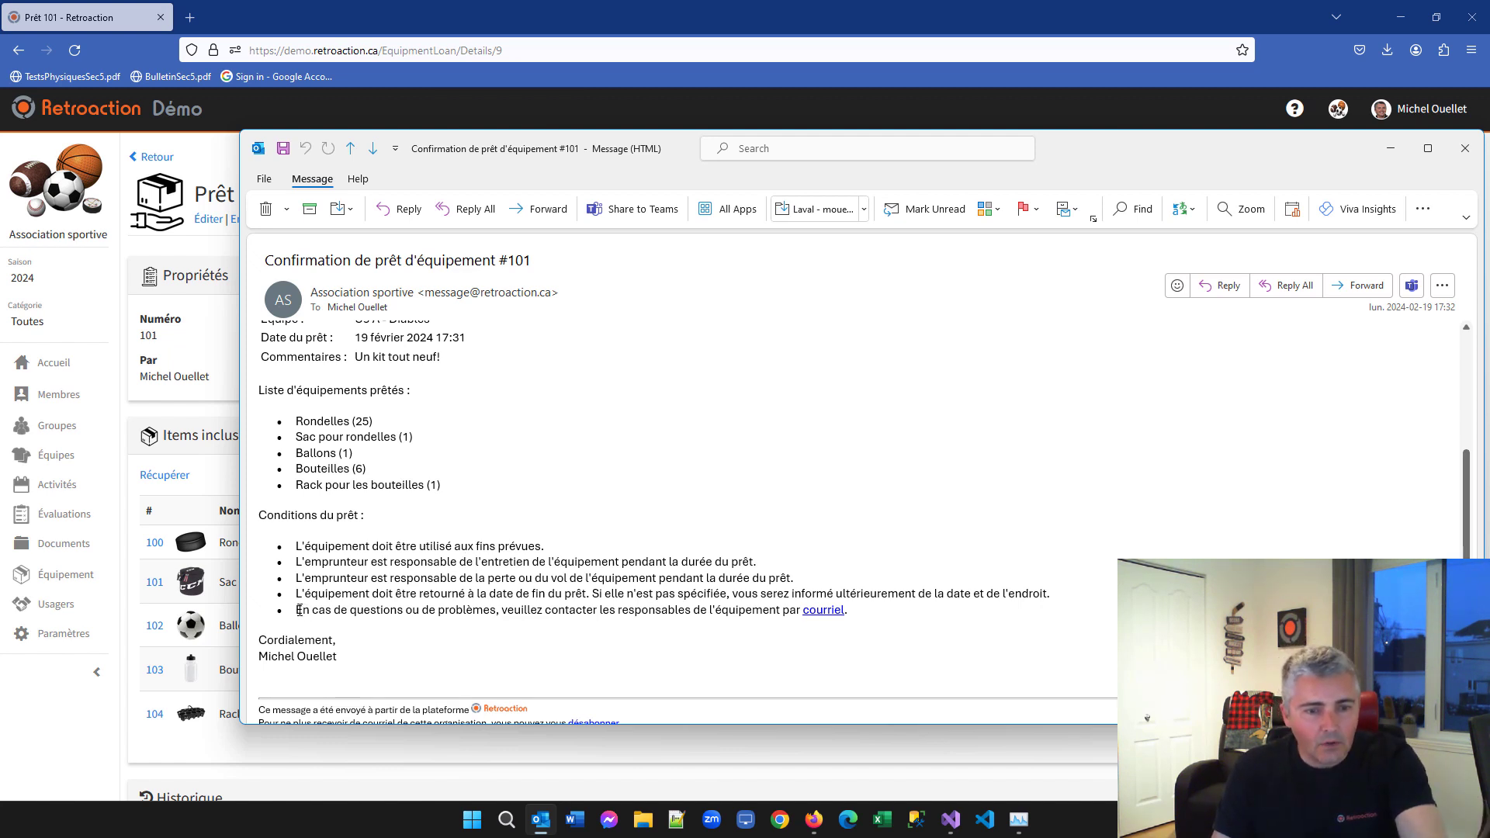
Examine the last loan condition about questions or problems and open a message to the equipment managers from its link
left_click_drag(299, 611, 851, 611)
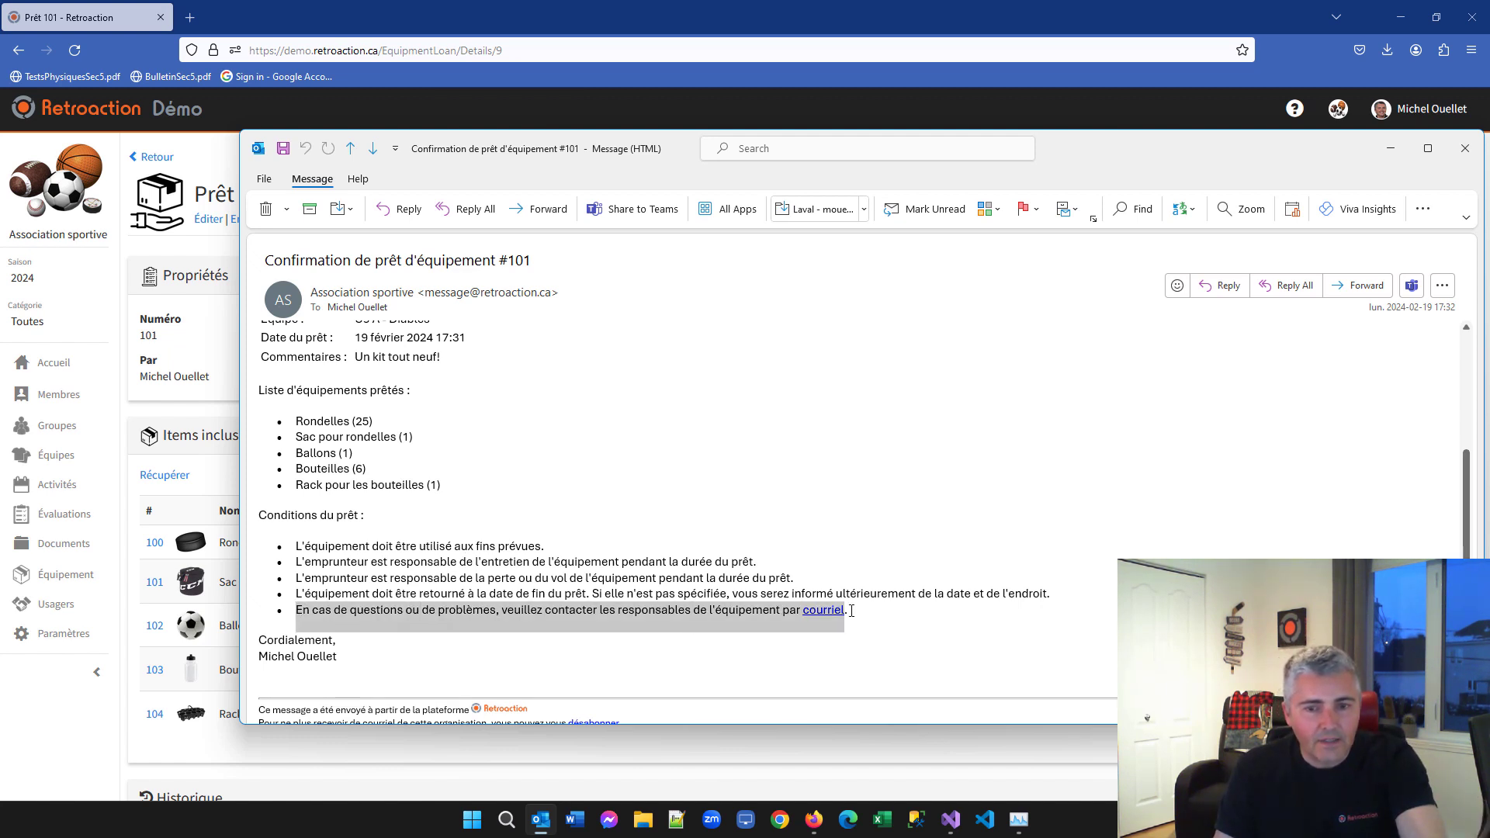
left_click(584, 617)
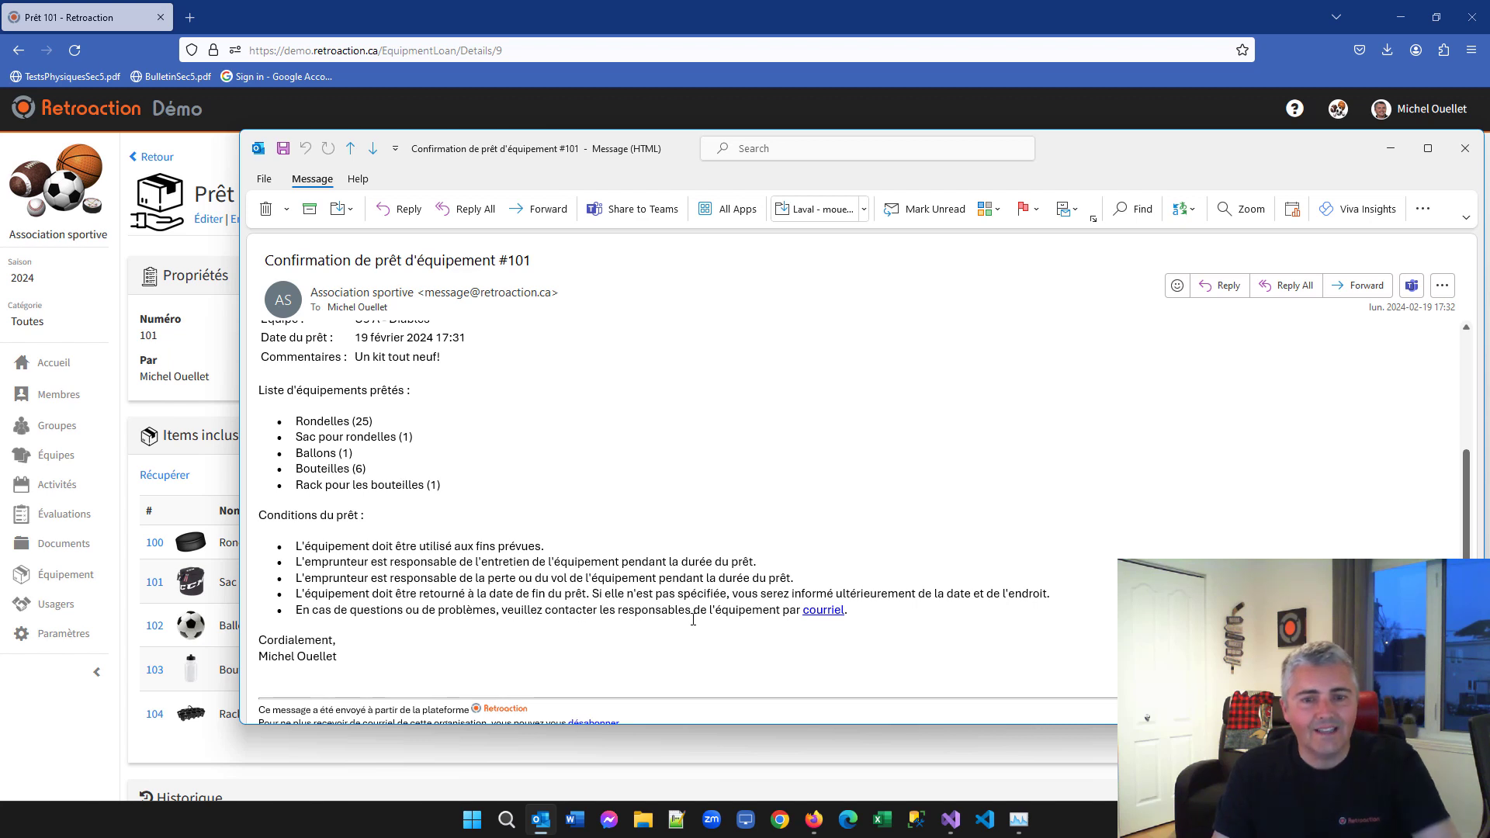
left_click_drag(848, 609, 804, 608)
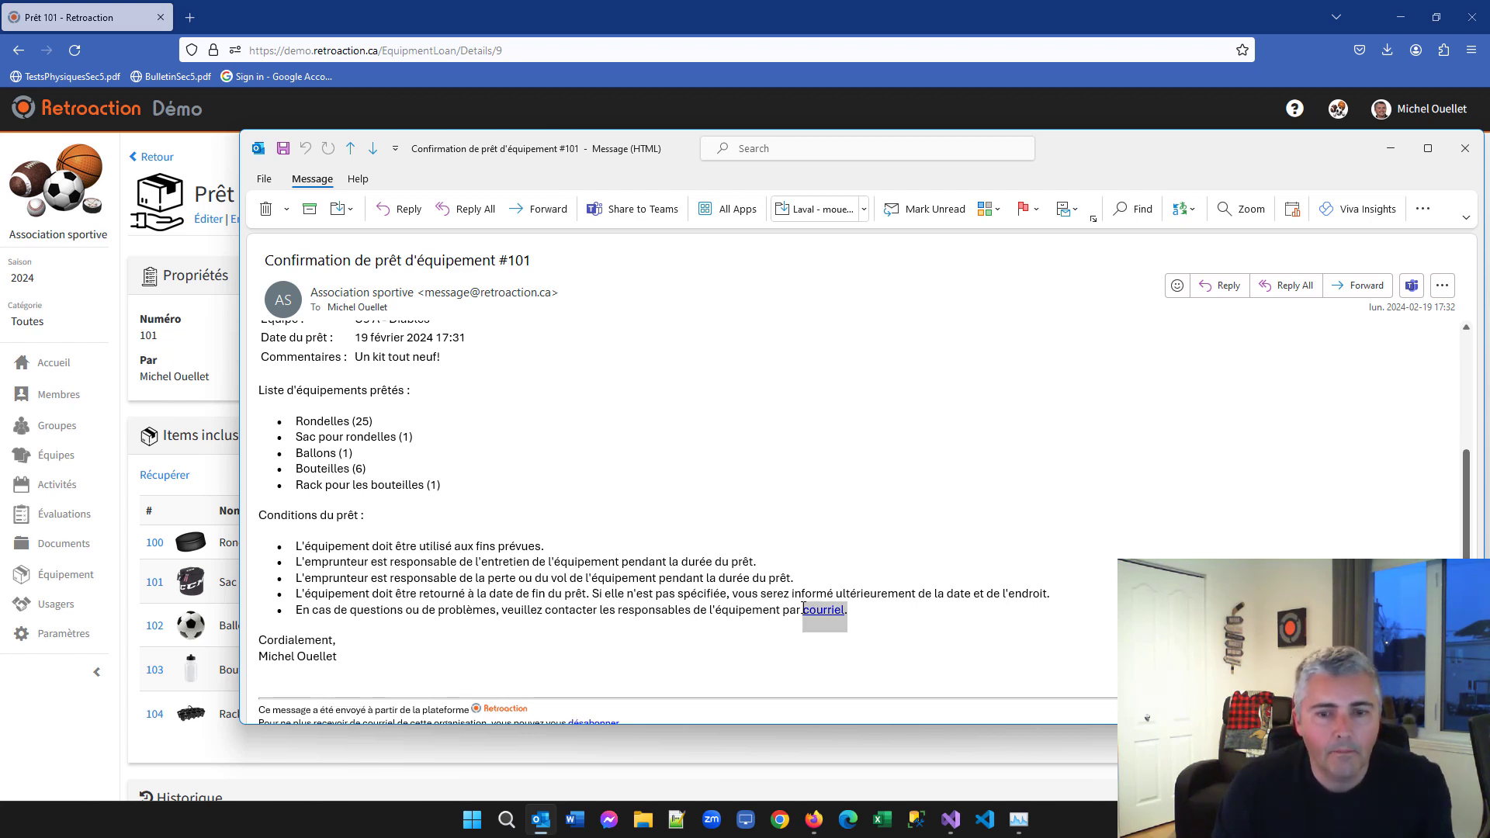
left_click(757, 638)
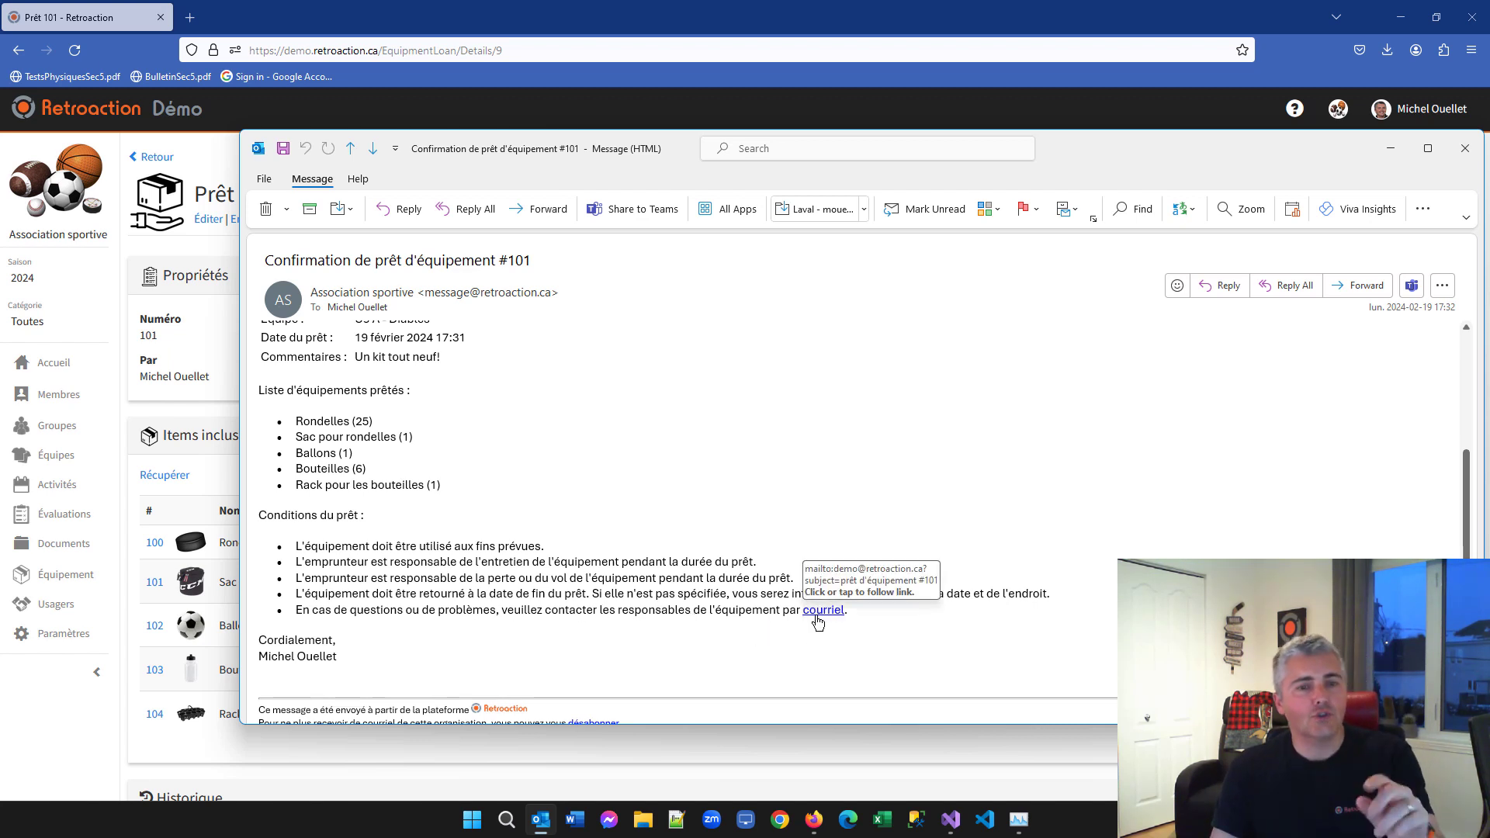
left_click(817, 617)
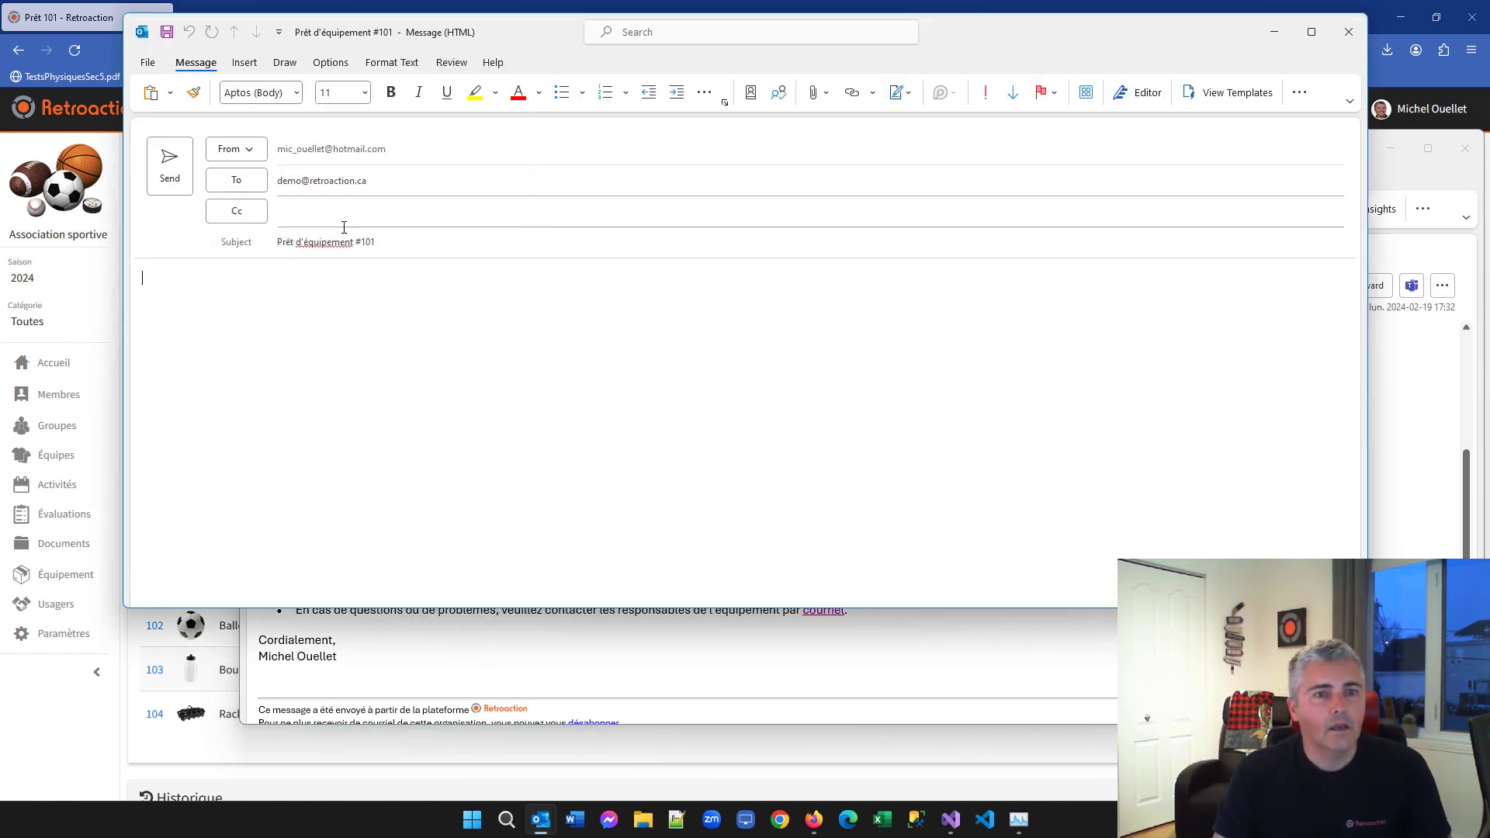
Check the recipient address of the message to the equipment managers, discard it unsaved and switch back to Retroaction
left_click_drag(376, 181, 280, 176)
left_click(435, 388)
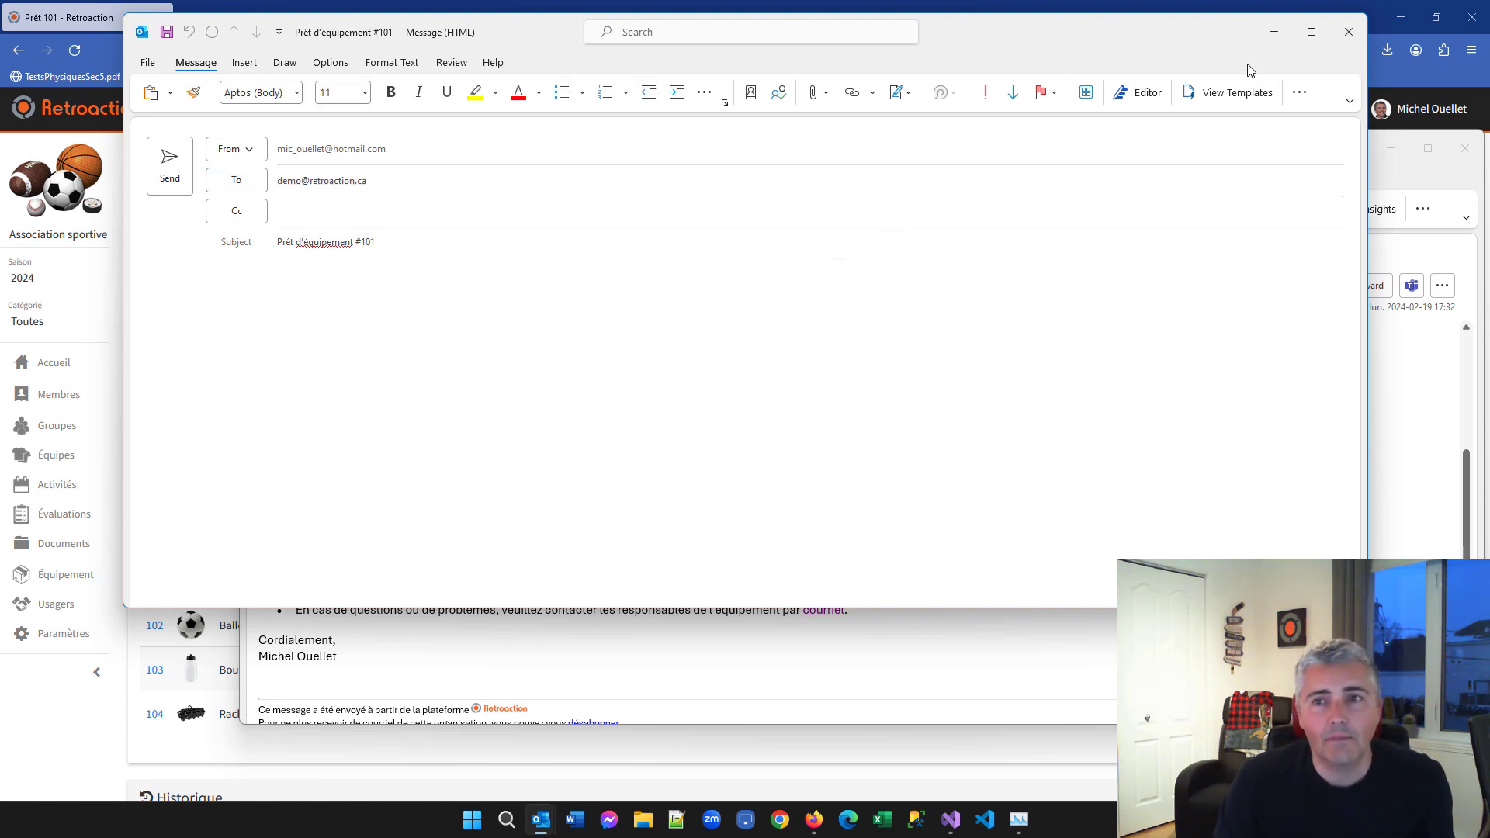
left_click(1348, 32)
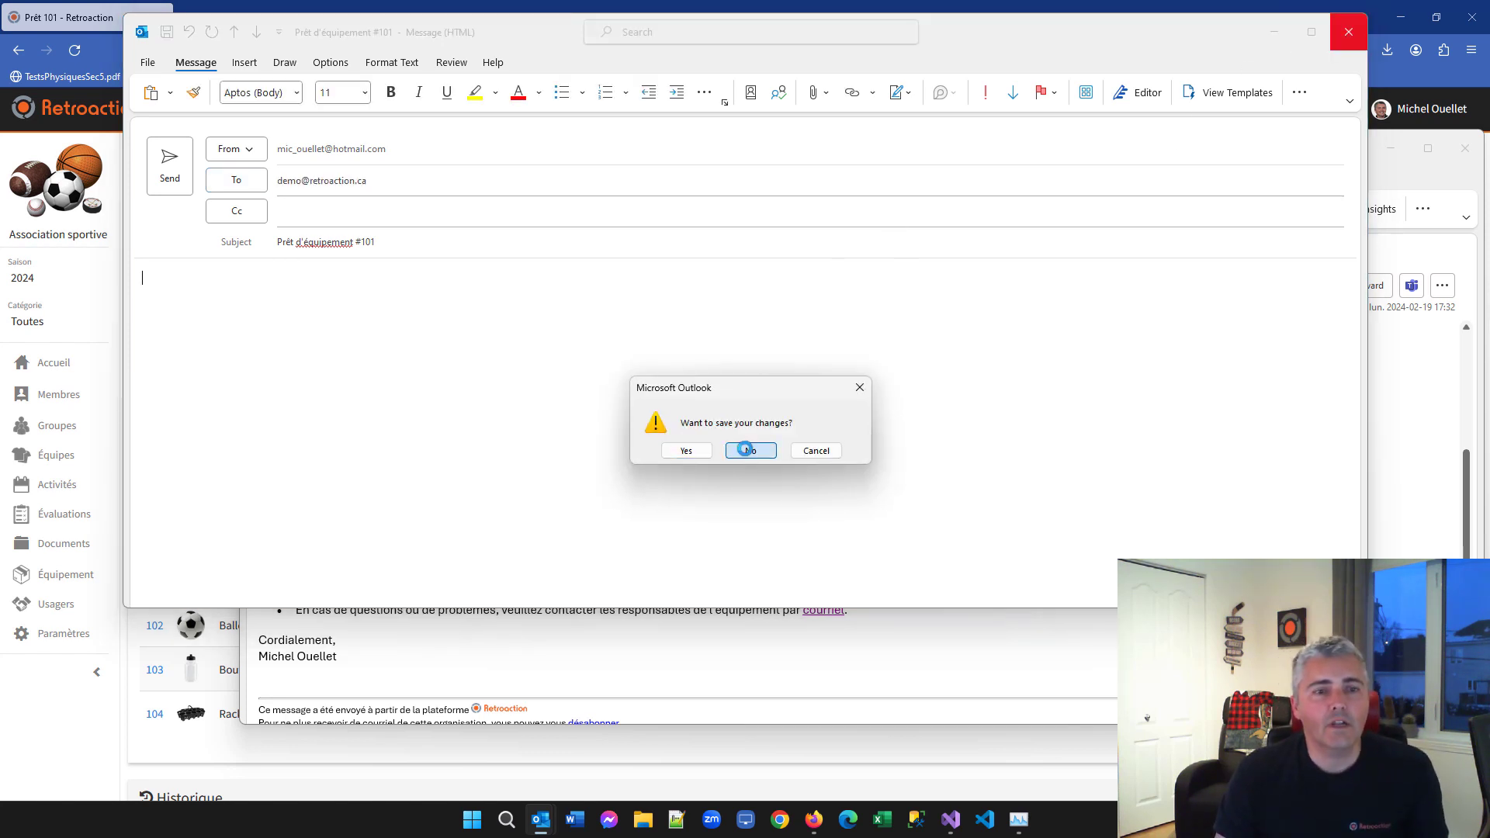
left_click(746, 449)
left_click(90, 685)
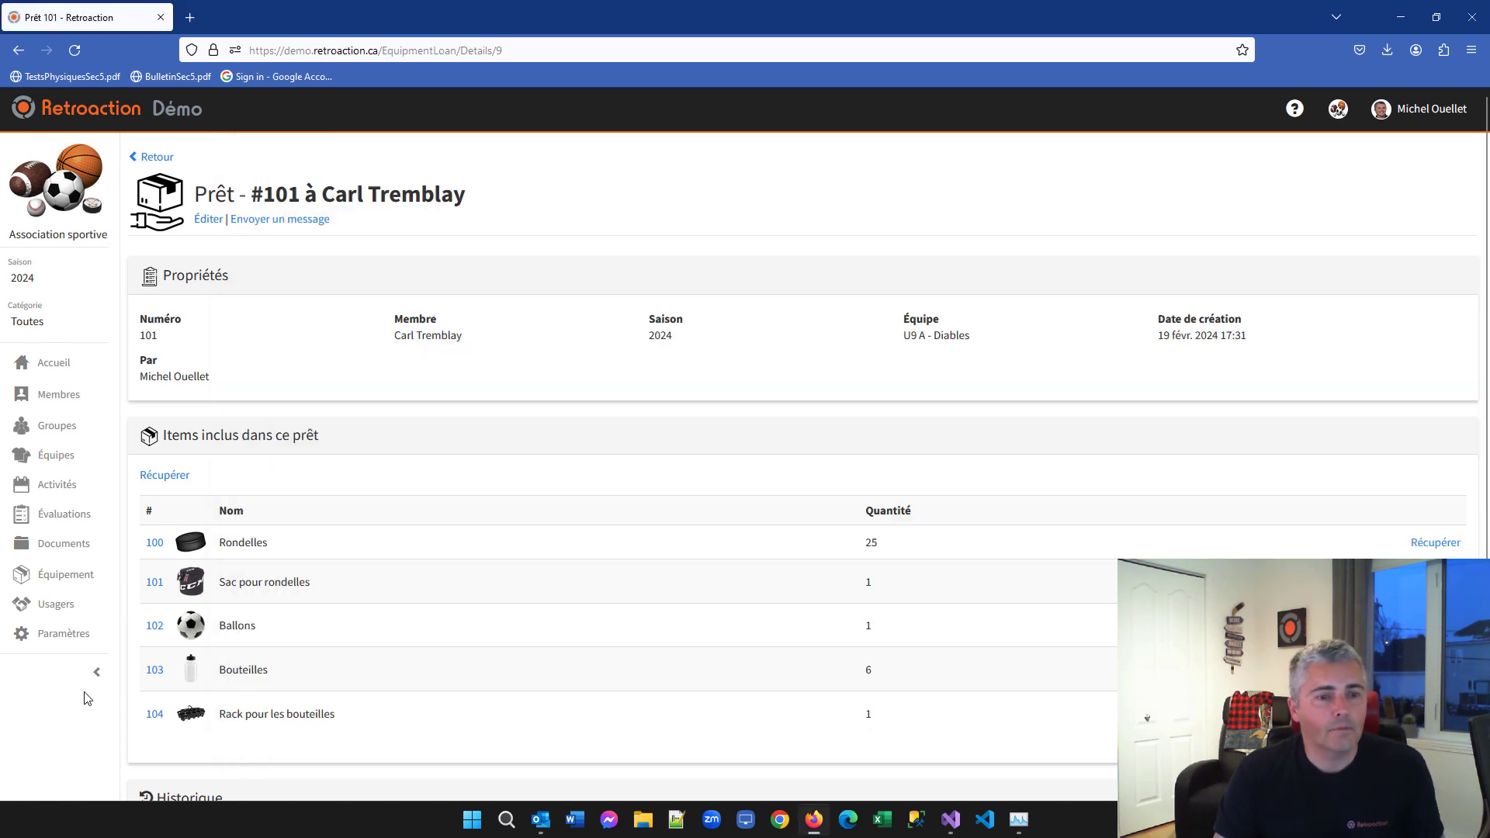
Open the organisation's preferences and examine the equipment manager e-mail and sender e-mail settings
left_click(63, 633)
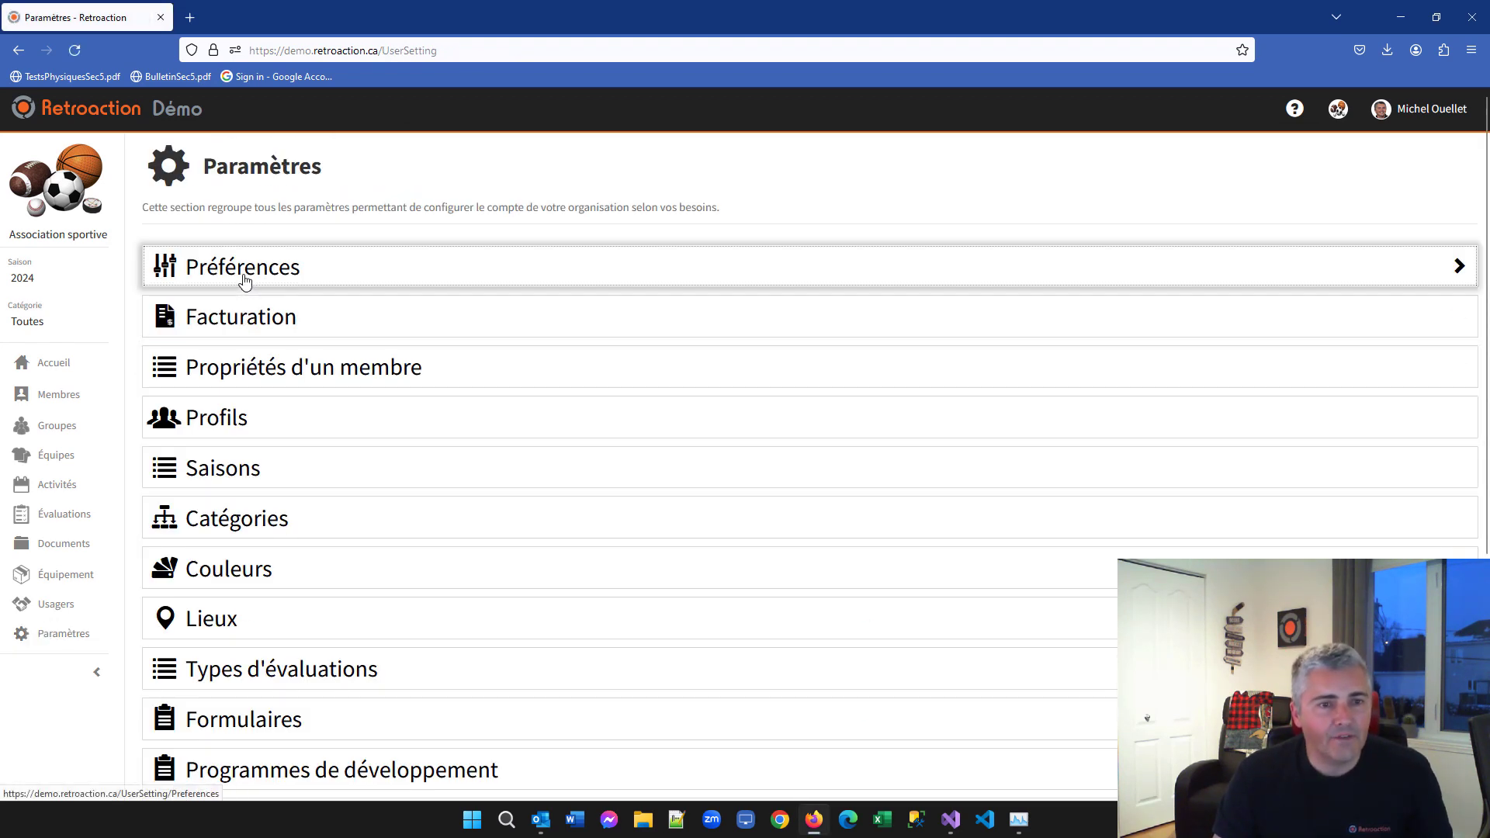
left_click(243, 281)
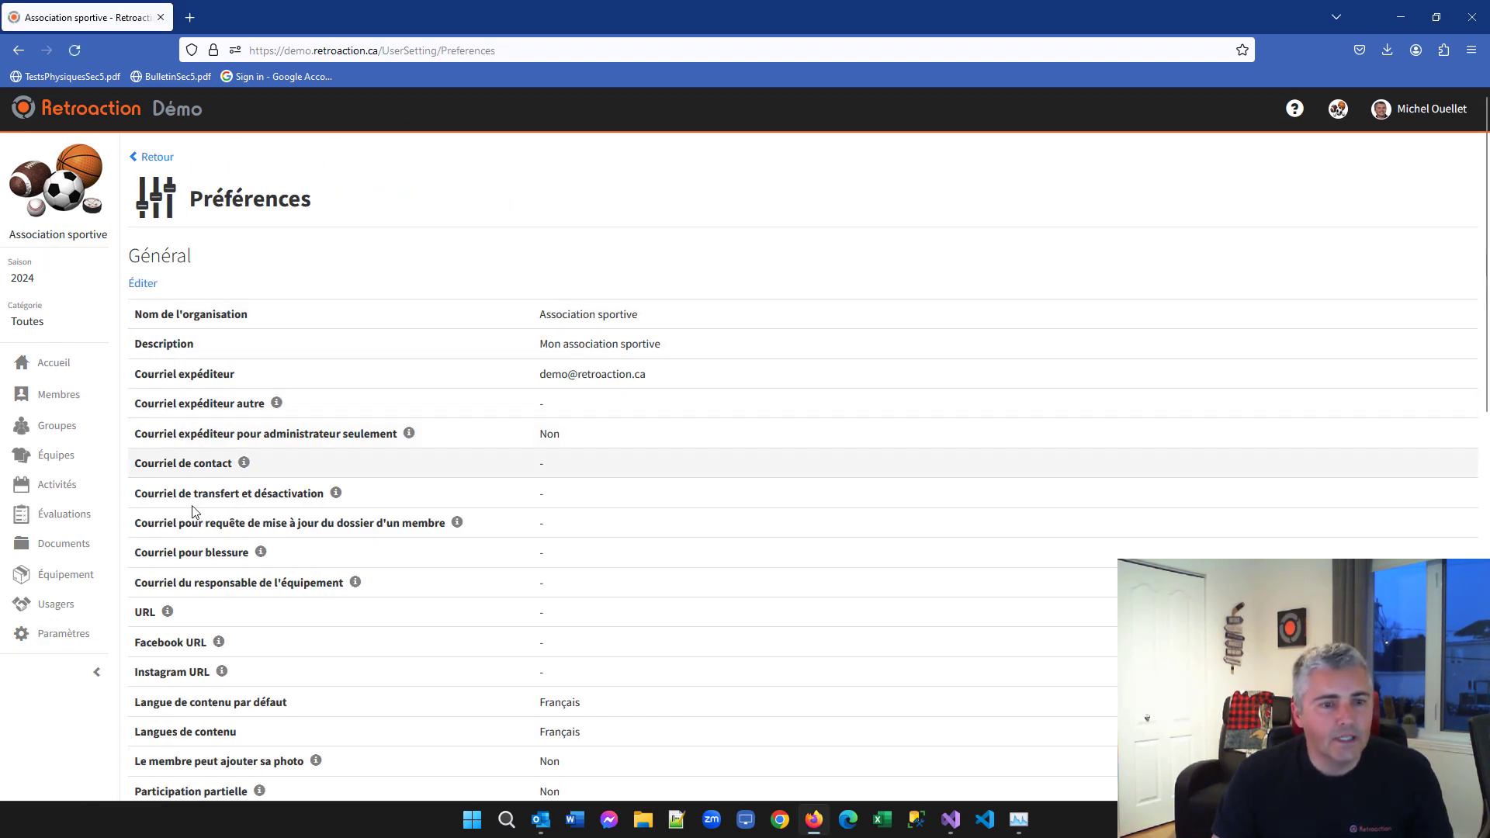
left_click_drag(140, 579, 349, 589)
left_click_drag(537, 584, 548, 586)
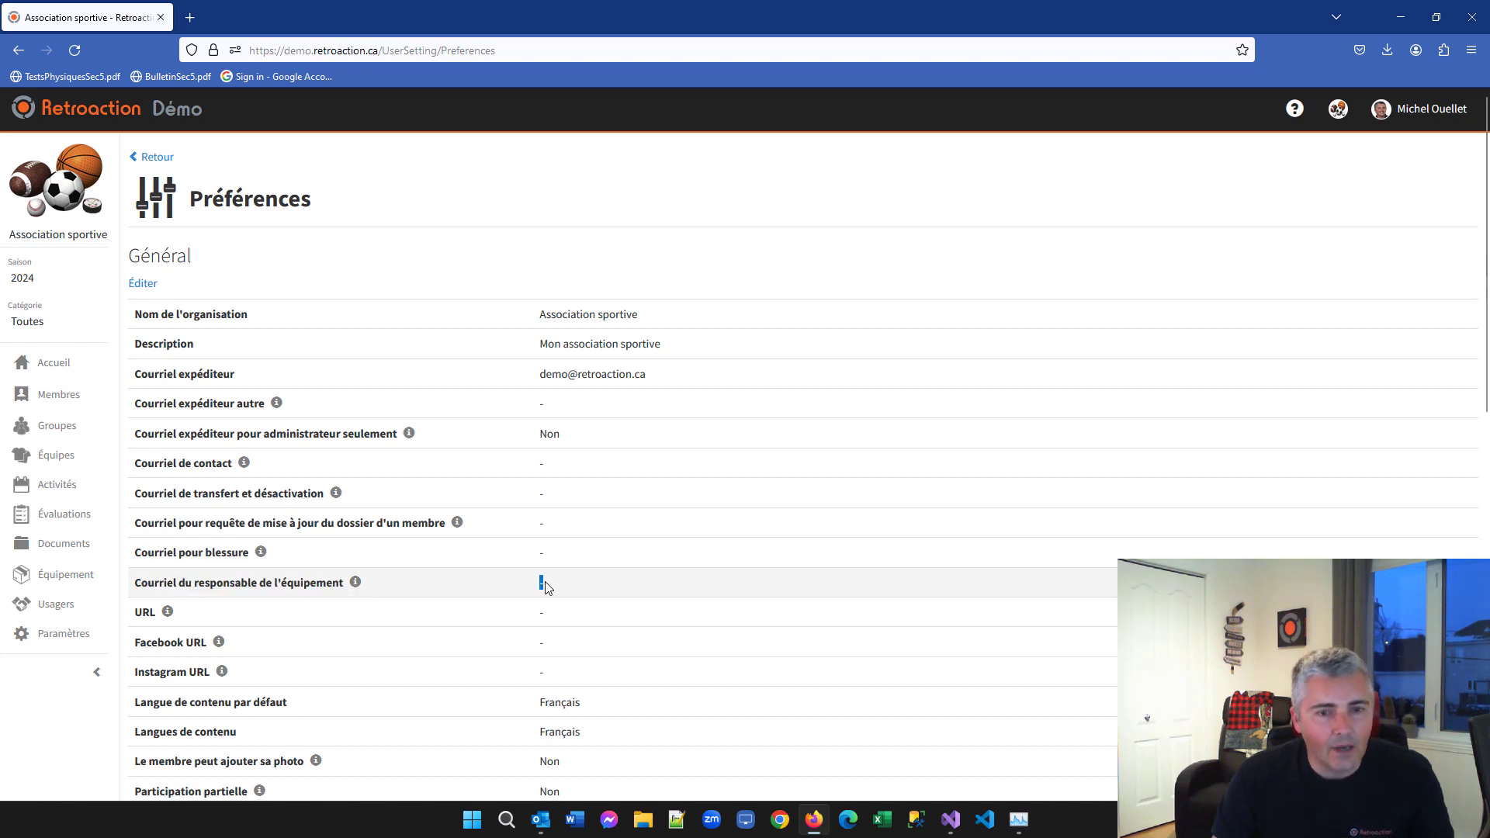
left_click_drag(125, 376, 289, 385)
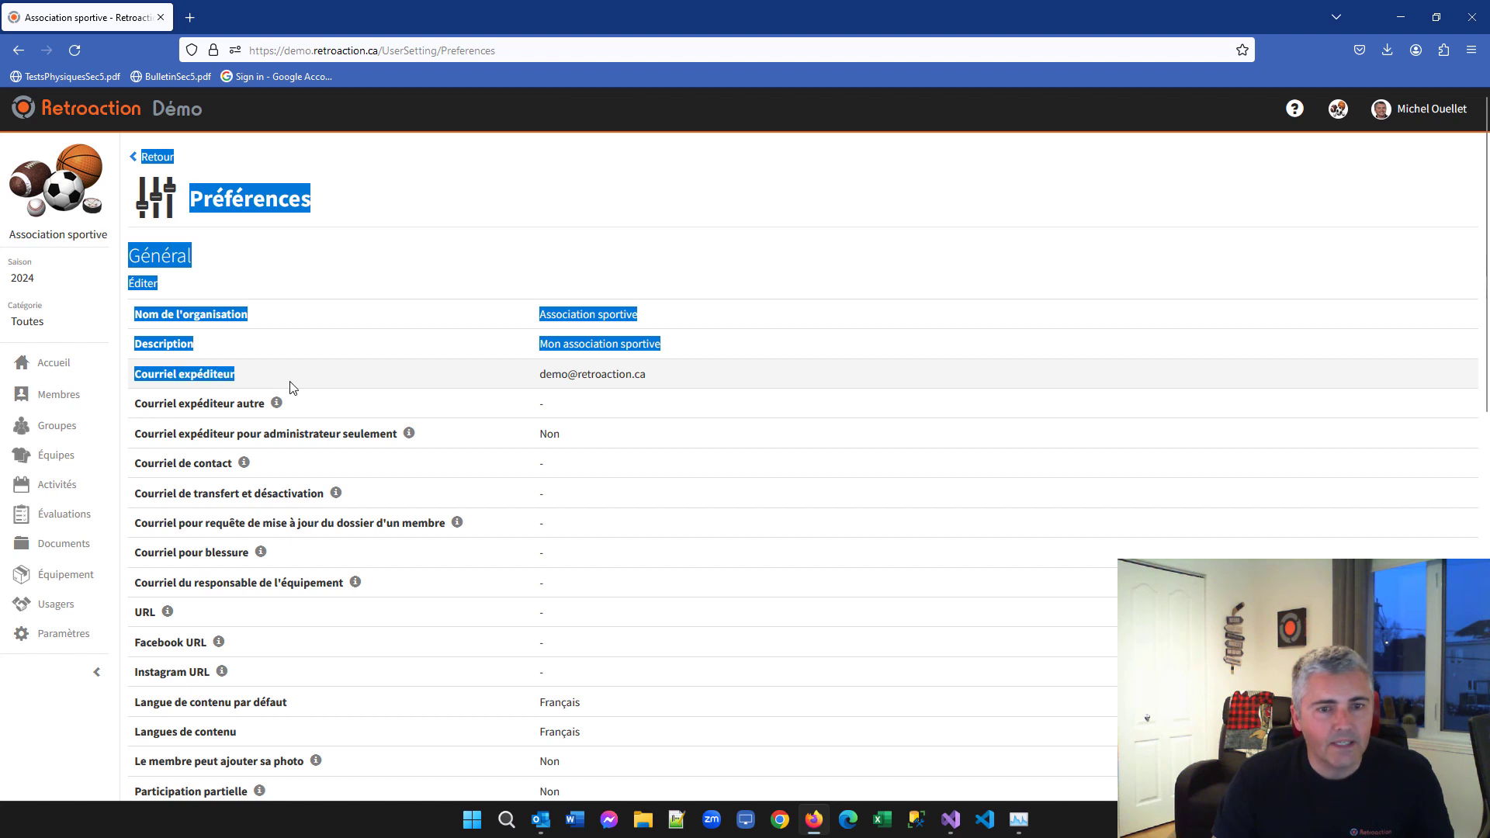
left_click(501, 373)
left_click_drag(541, 379, 644, 375)
left_click(259, 342)
Try entering several semicolon-separated e-mail addresses for the equipment manager in the general preferences, clear them and leave the form
left_click(143, 283)
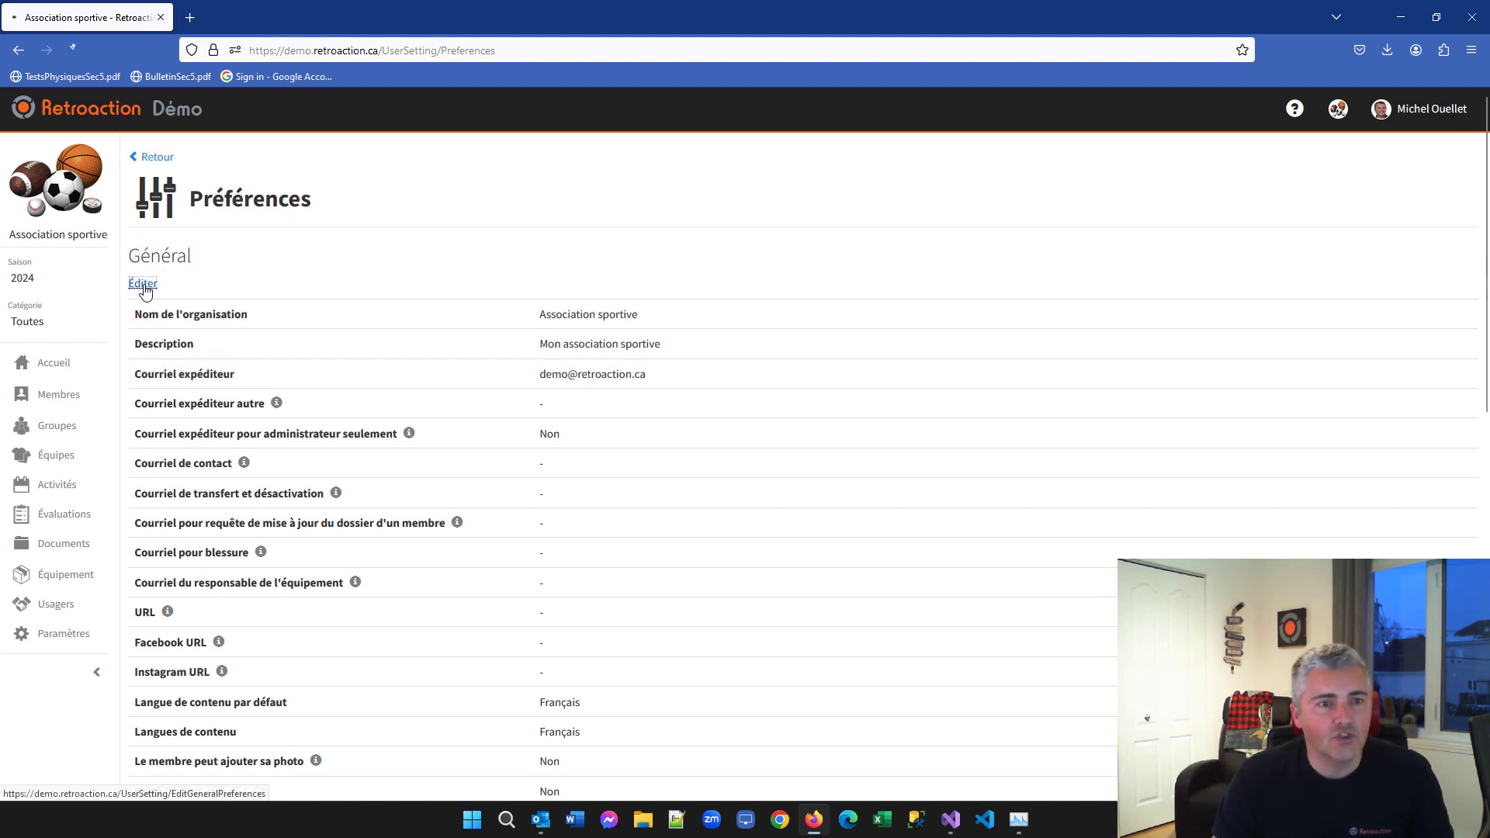
scroll(338, 459, "down", 1)
scroll(338, 466, "down", 5)
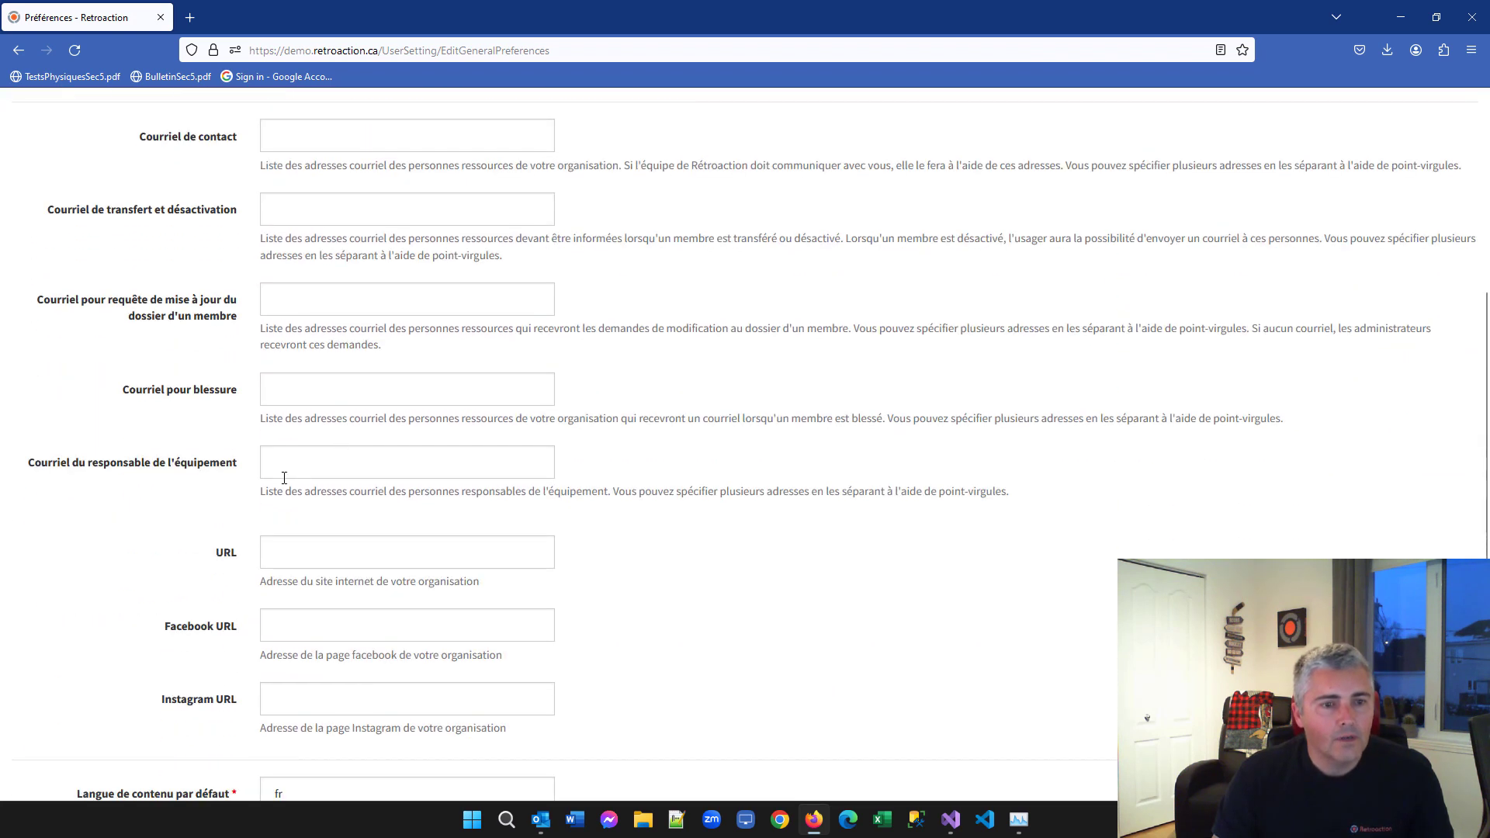
left_click(297, 464)
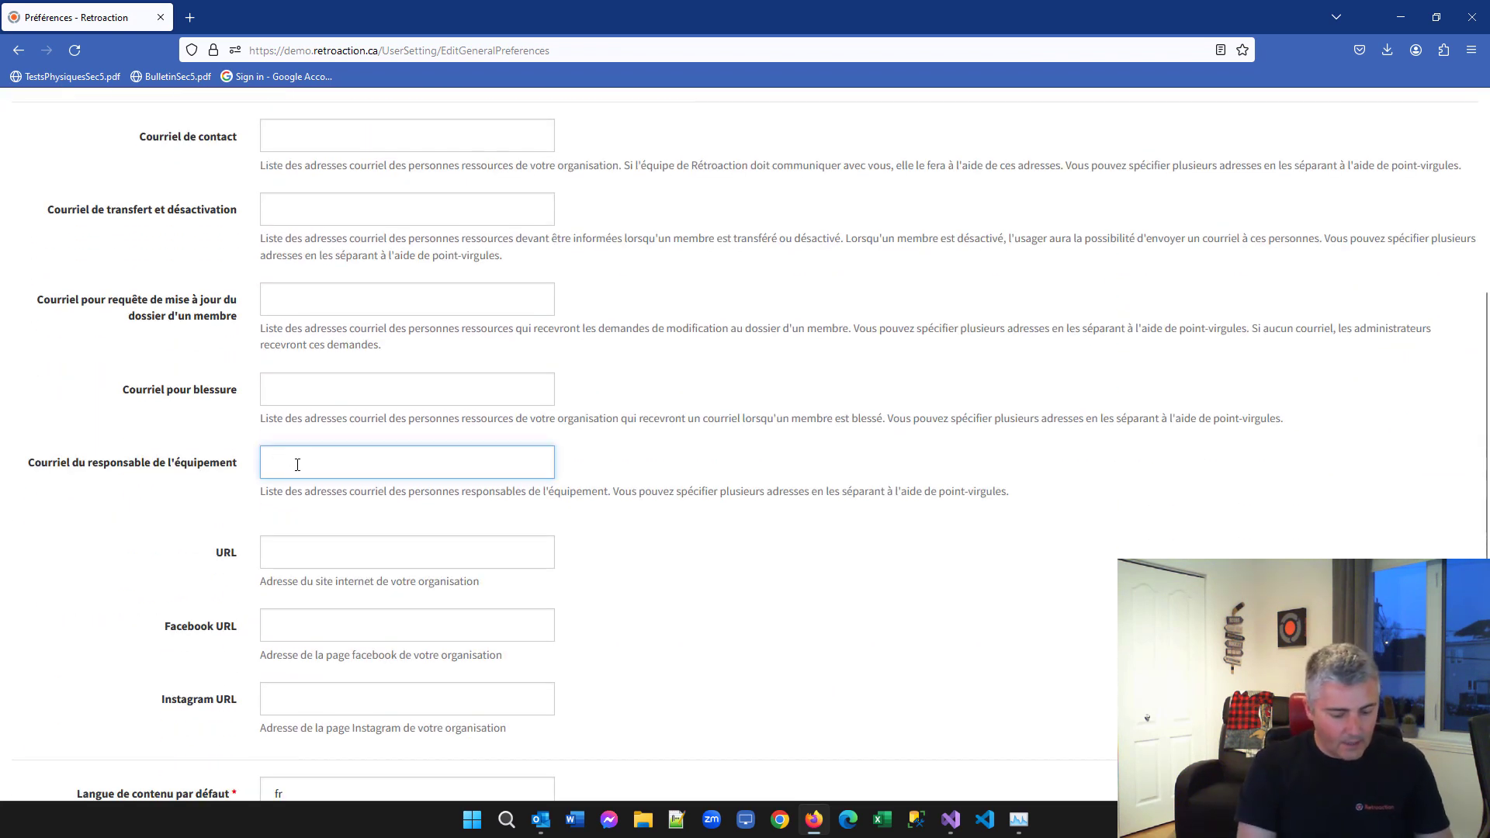
type("json")
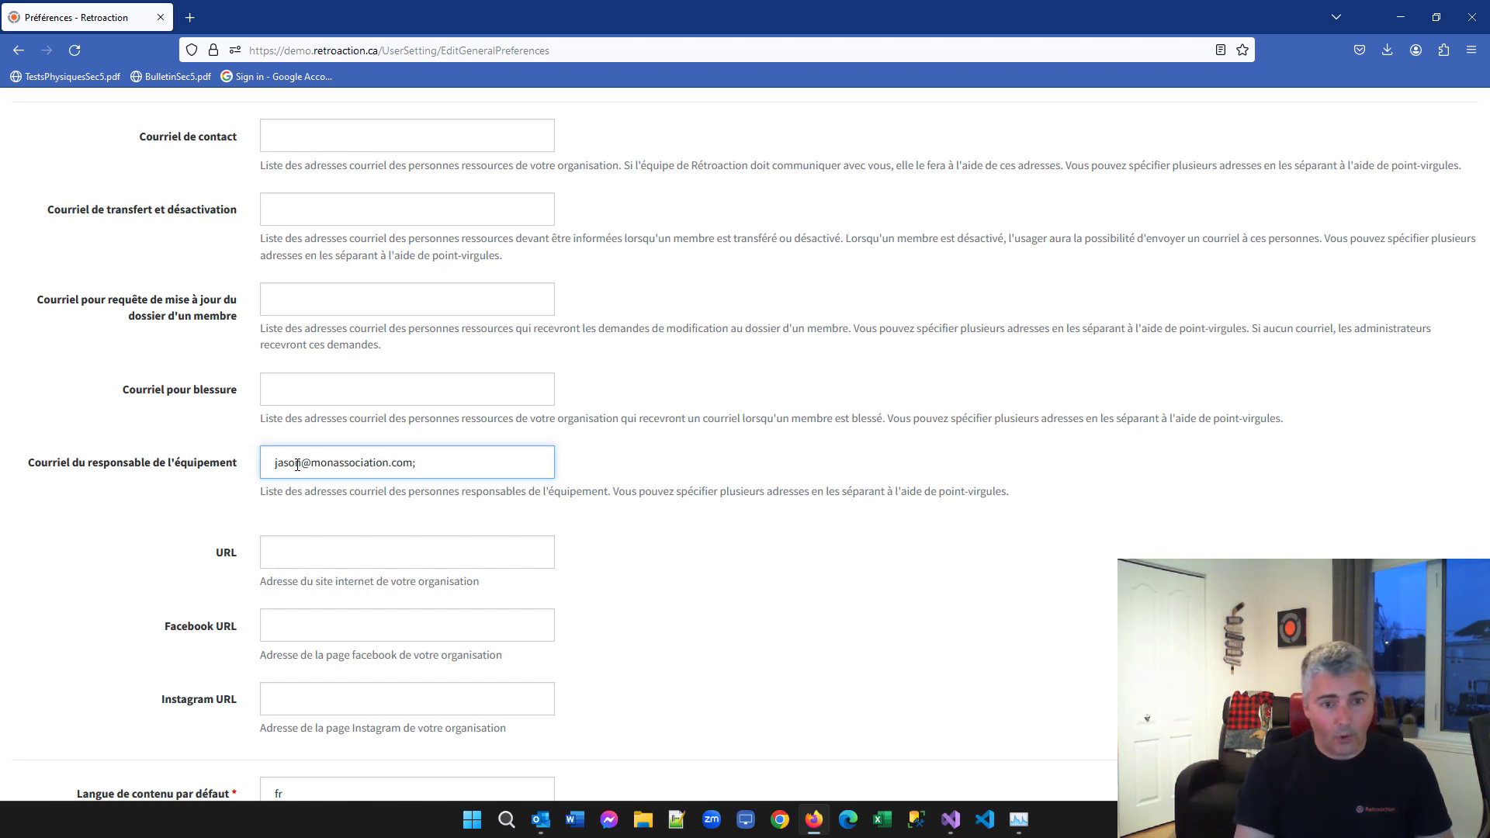
type("sflgkjdfljgd;")
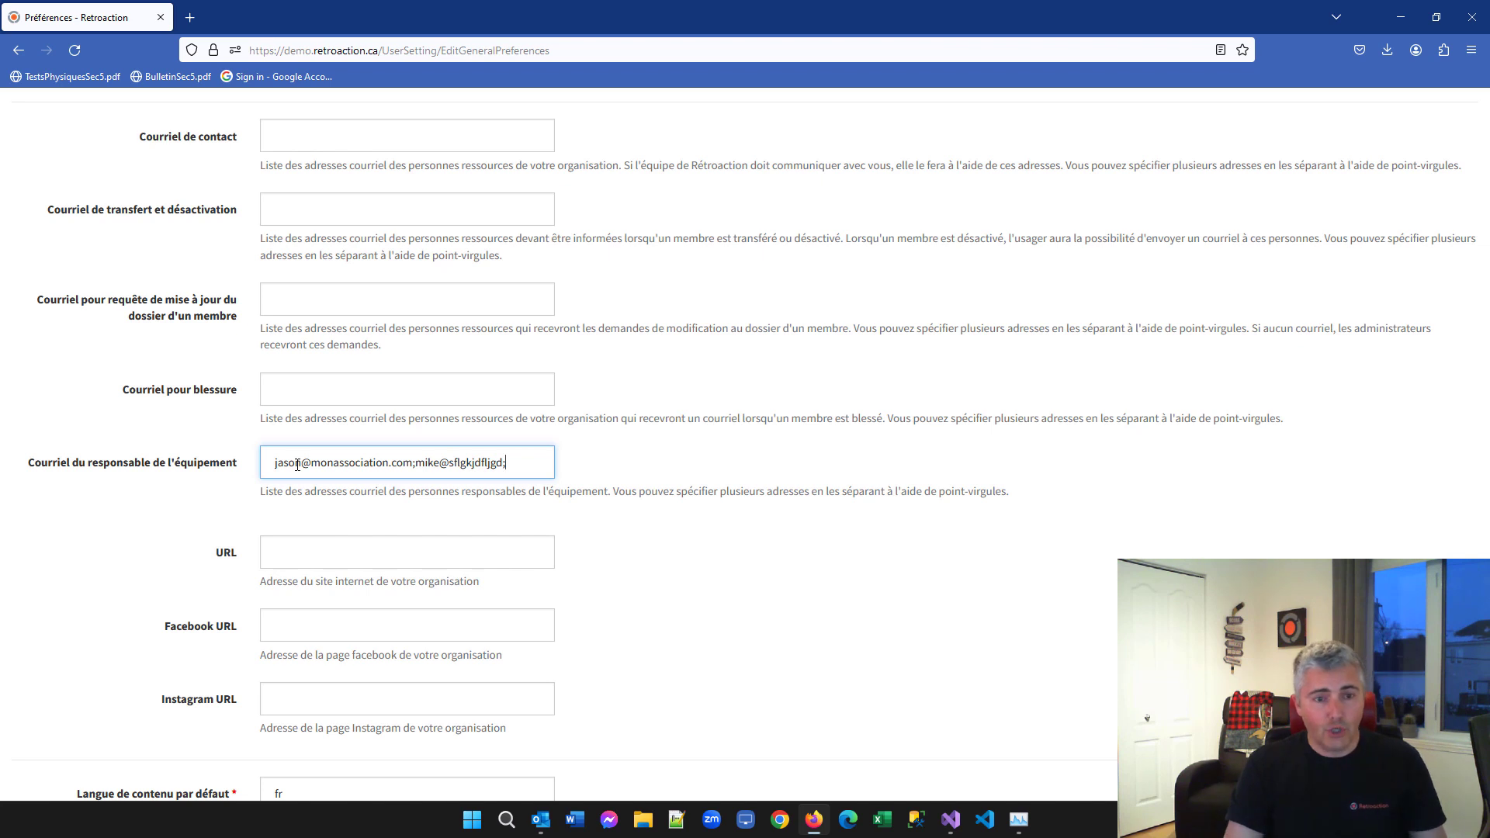
key("ctrl+a")
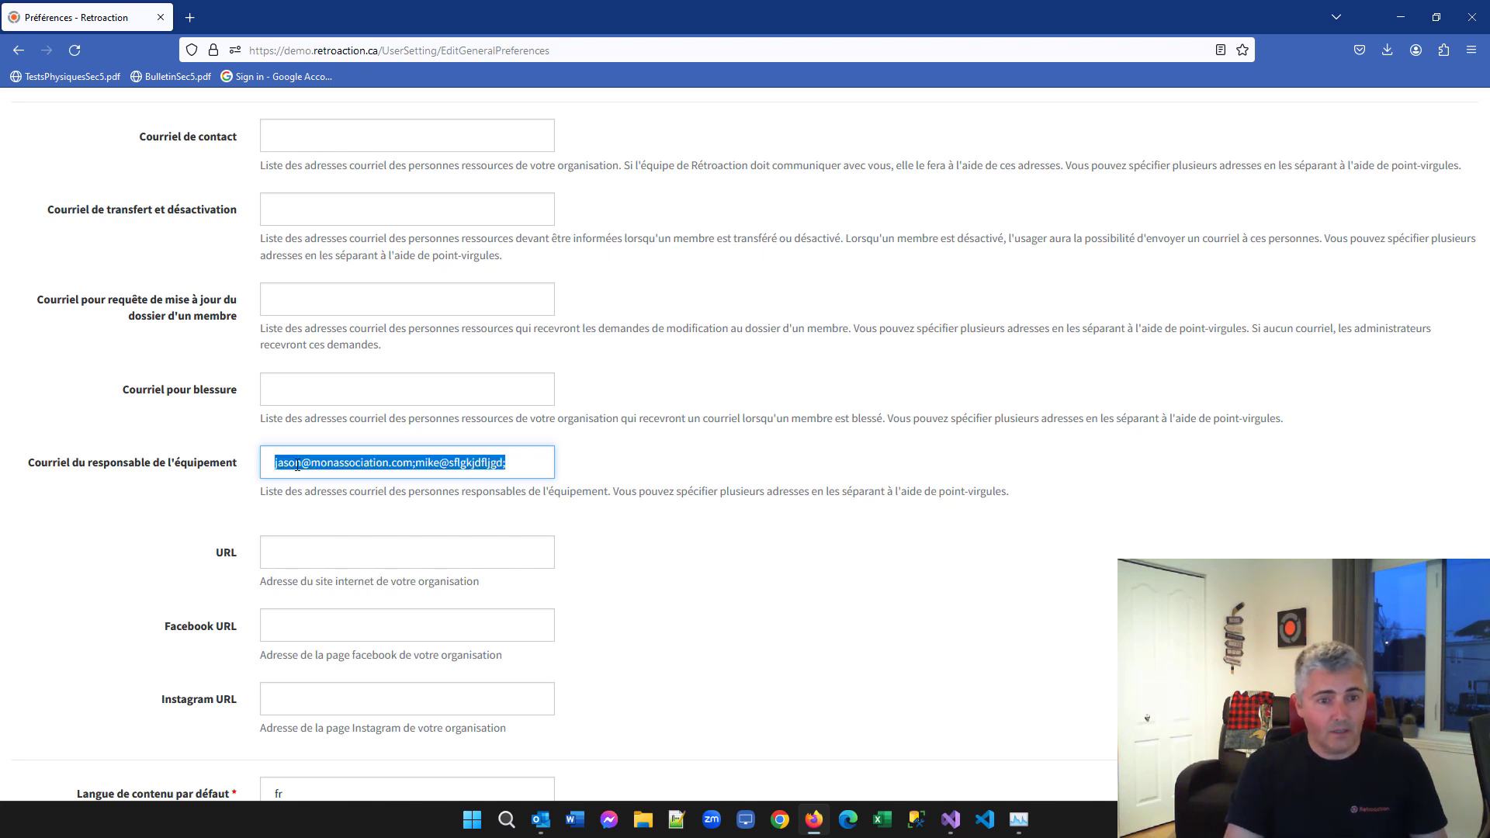
key("BackSpace")
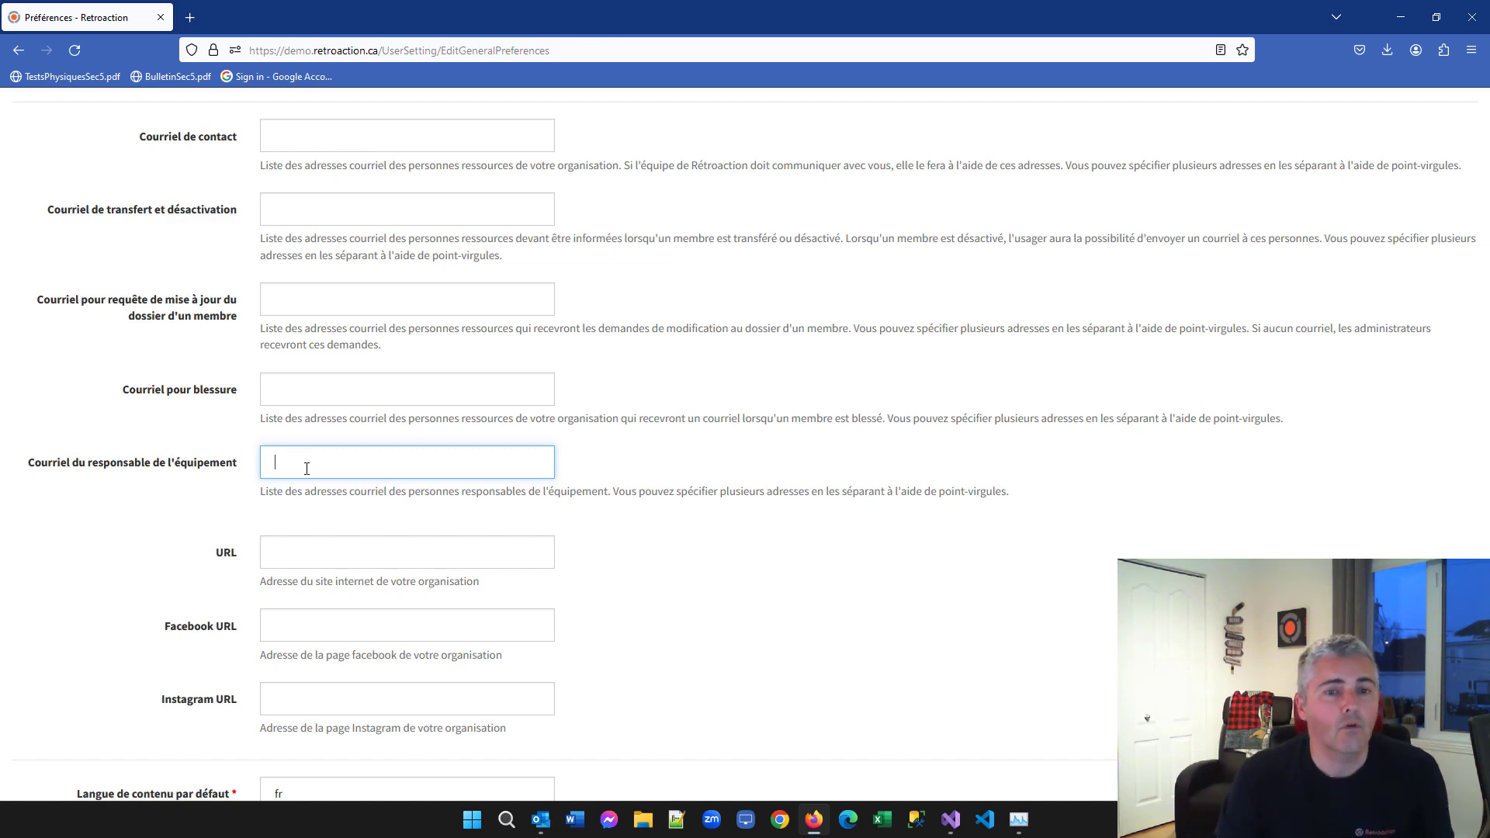
scroll(555, 499, "down", 7)
left_click(386, 723)
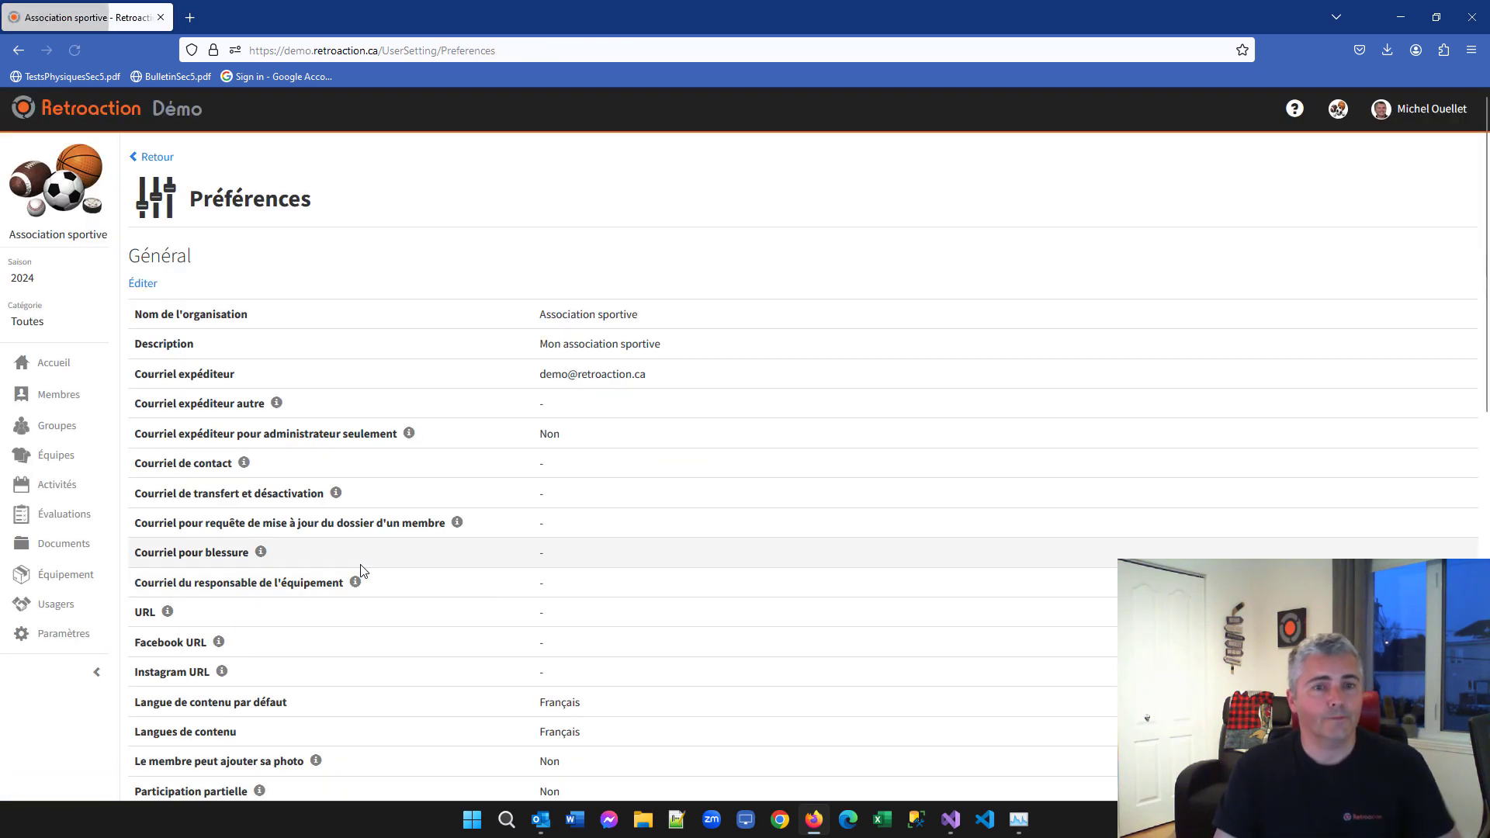
Return to the equipment loans and start a new loan for the manager of team U9 B - Sénateurs
left_click(152, 156)
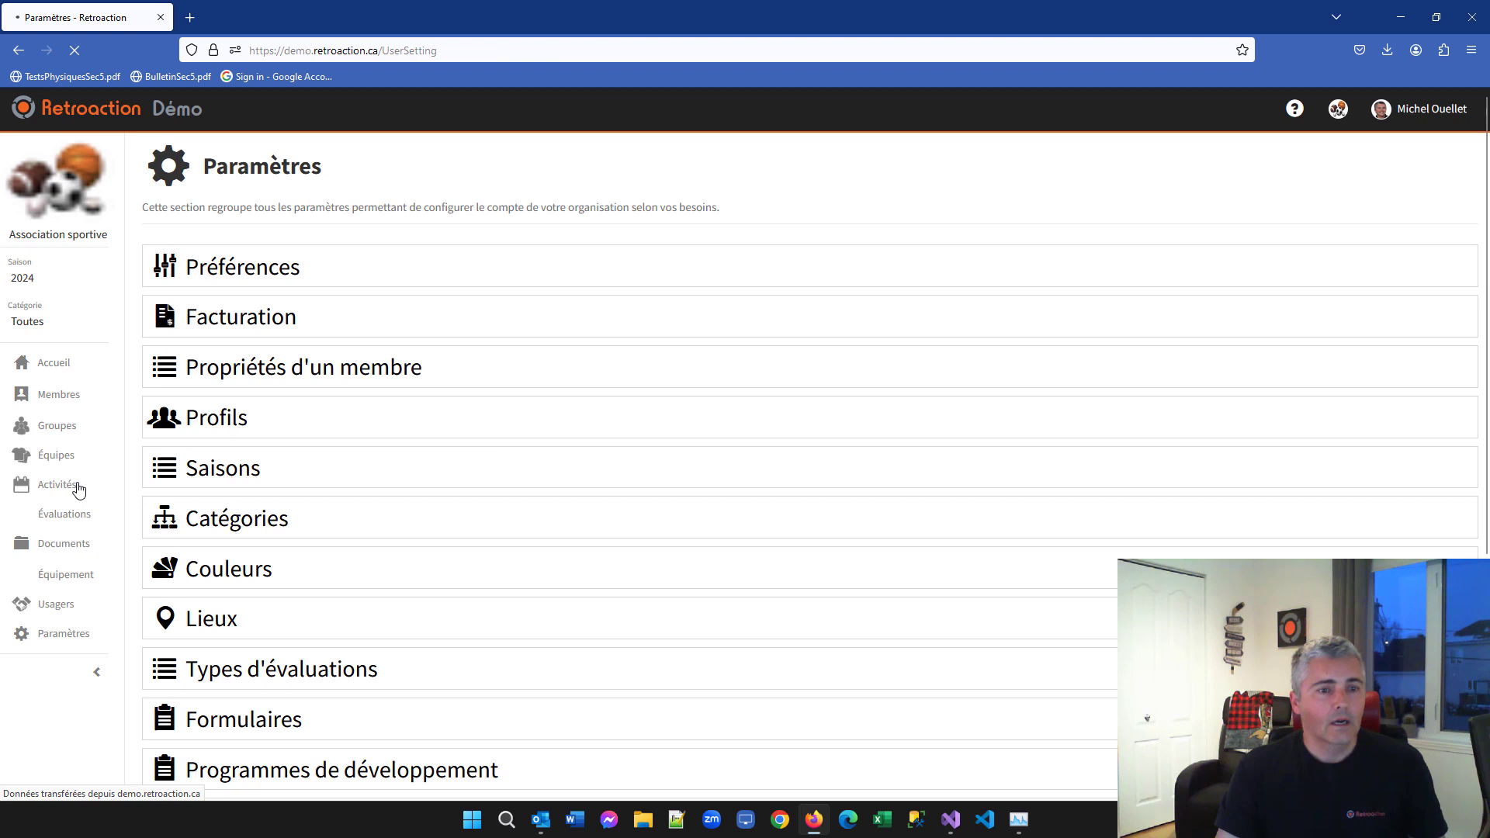
left_click(66, 570)
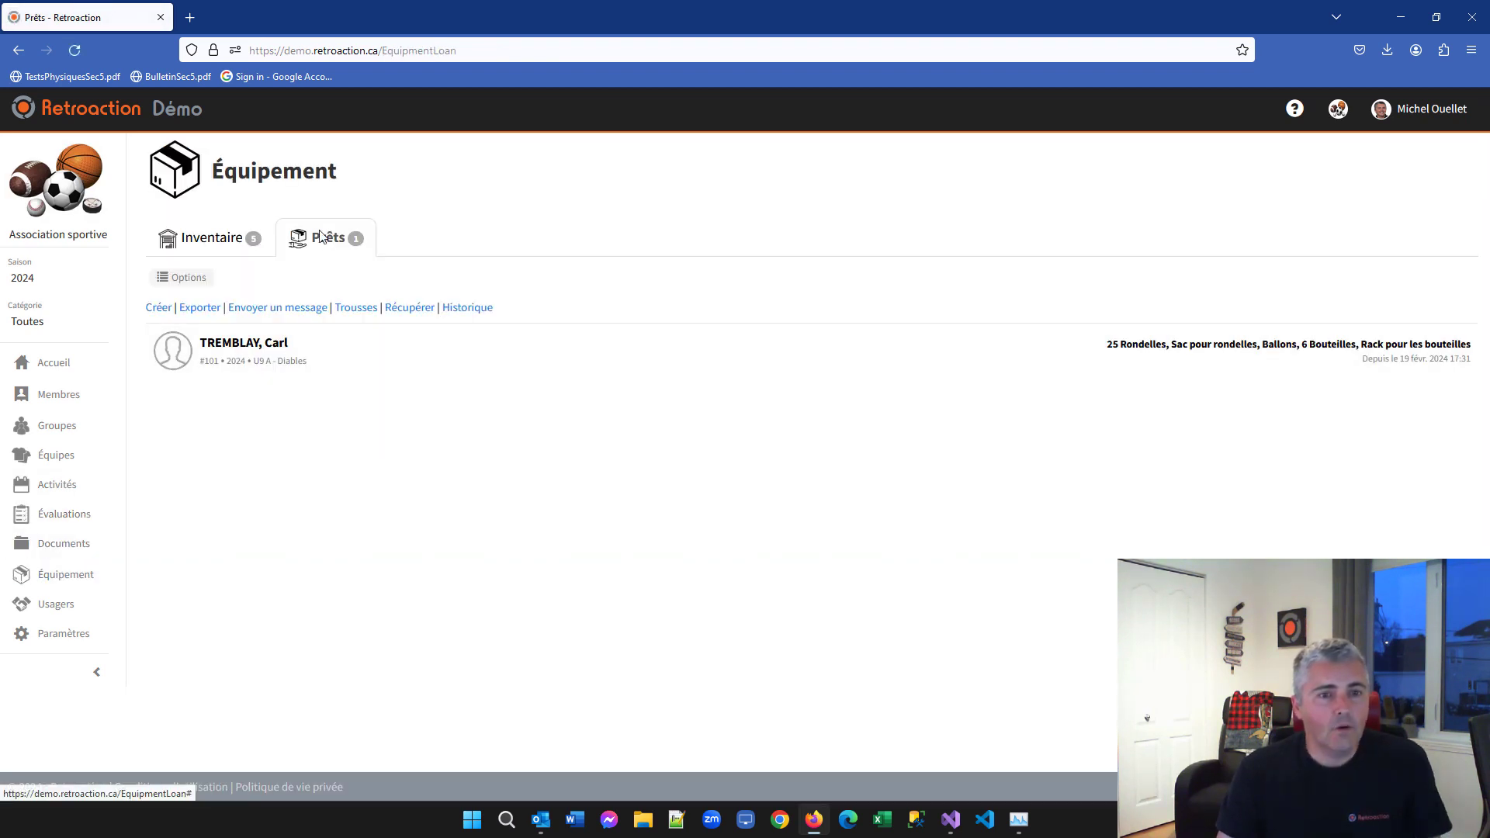
left_click(160, 309)
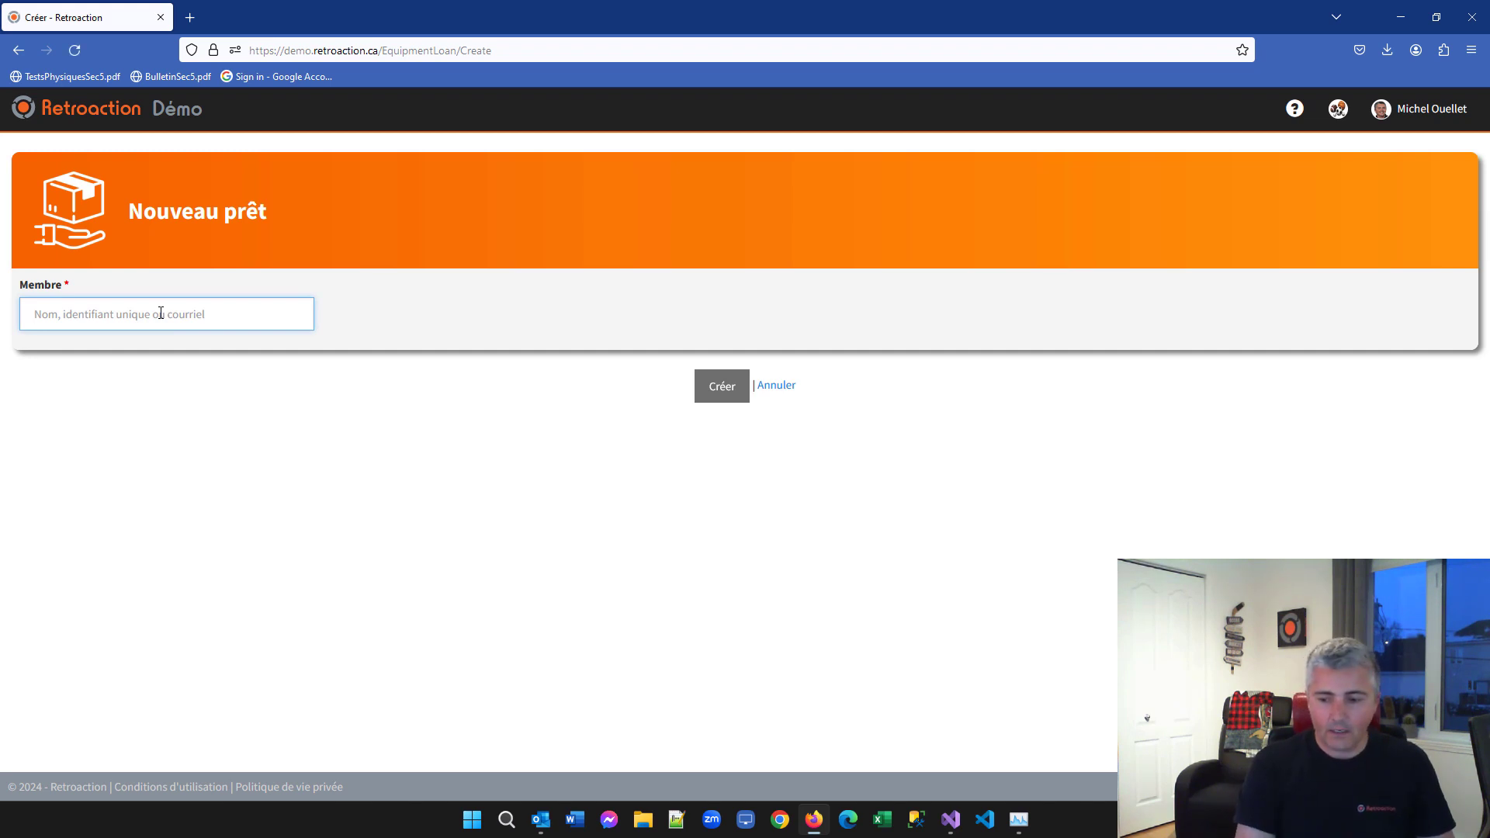
type("karin")
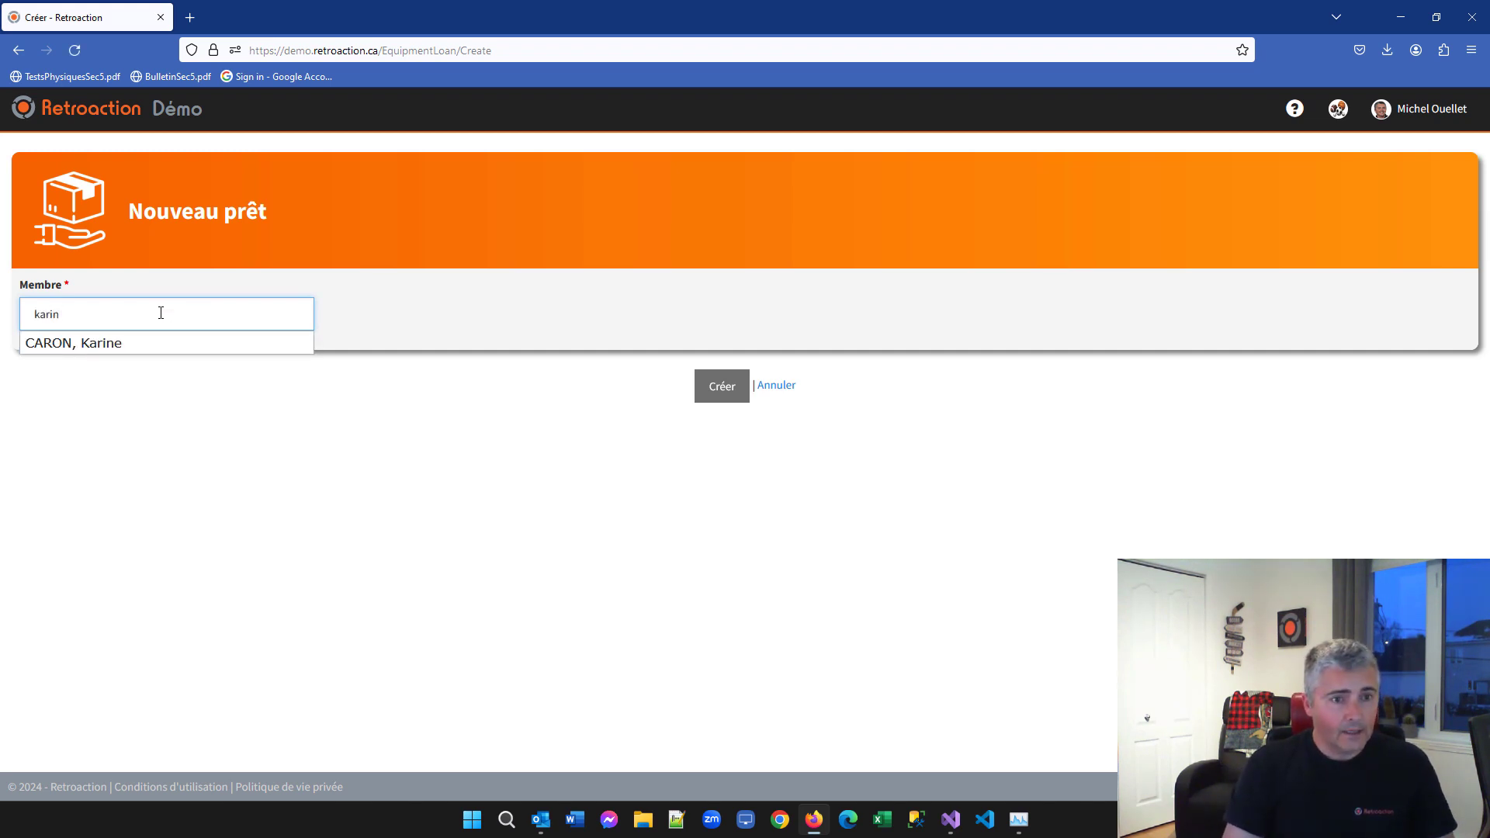
key("Tab")
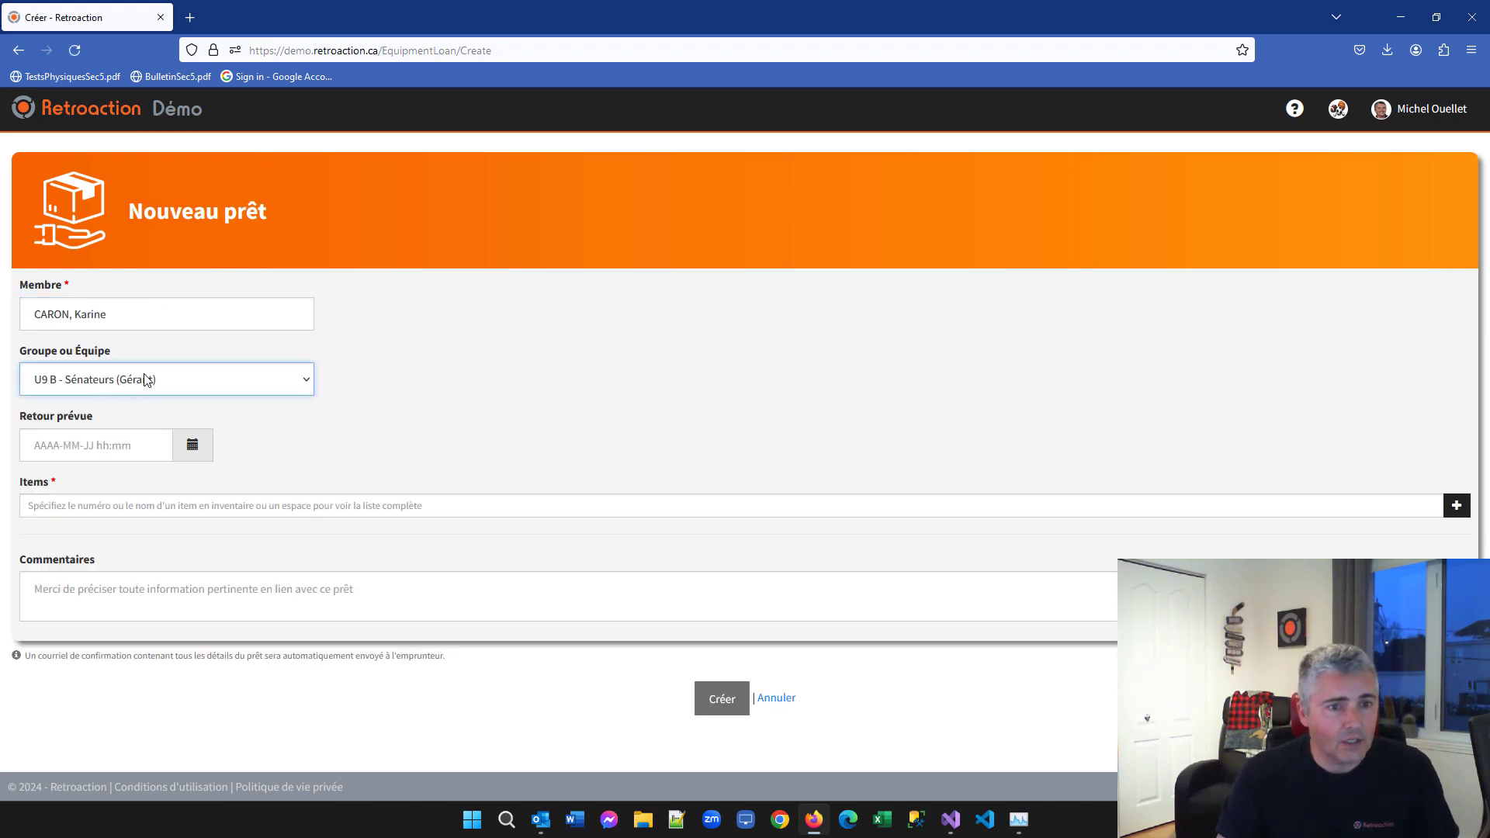
Add 25 Rondelles (#100) to the new loan and create it
left_click(149, 512)
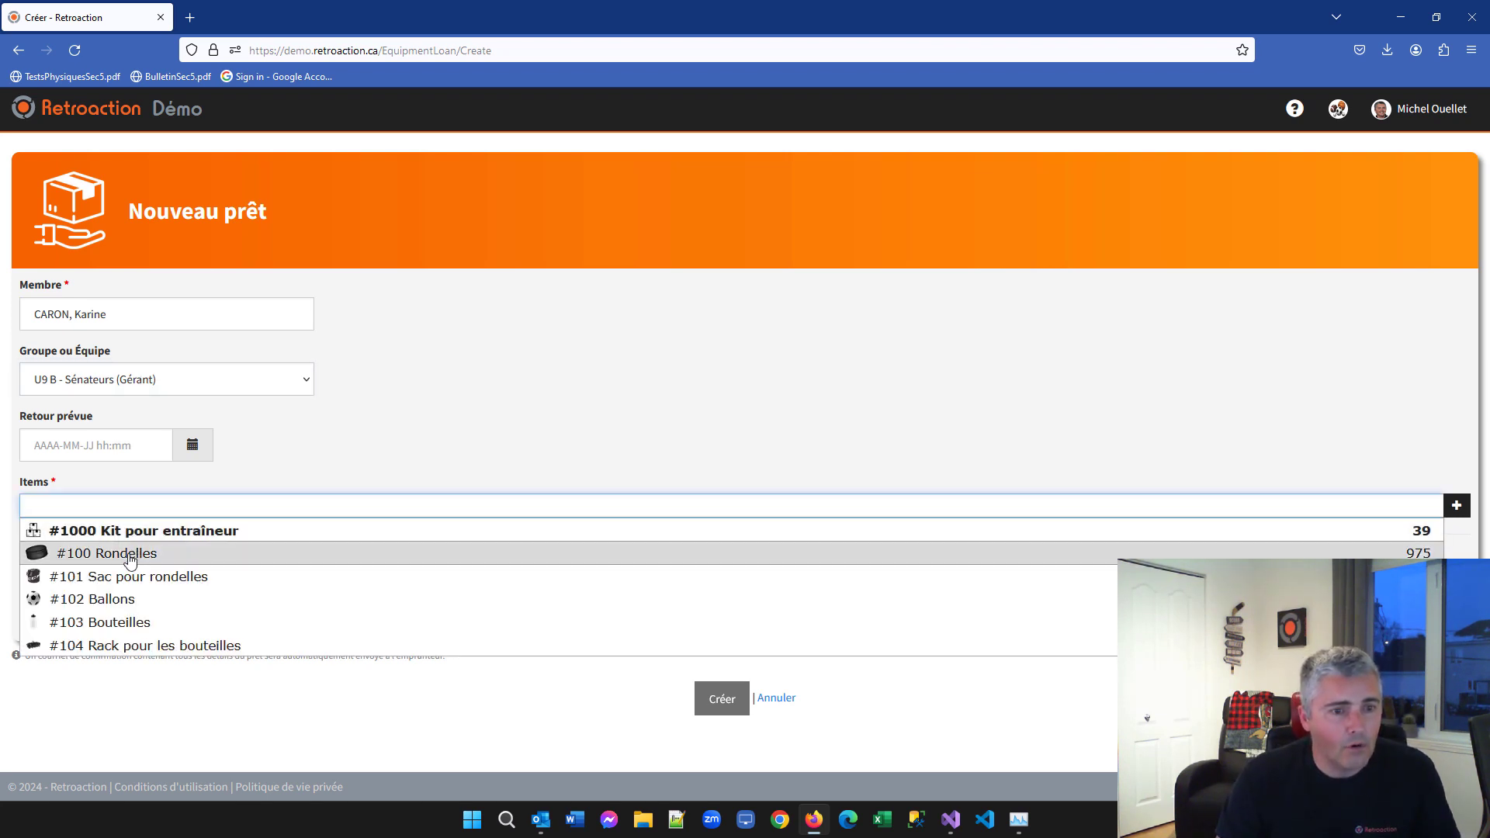
left_click(130, 554)
left_click_drag(1393, 518, 1324, 536)
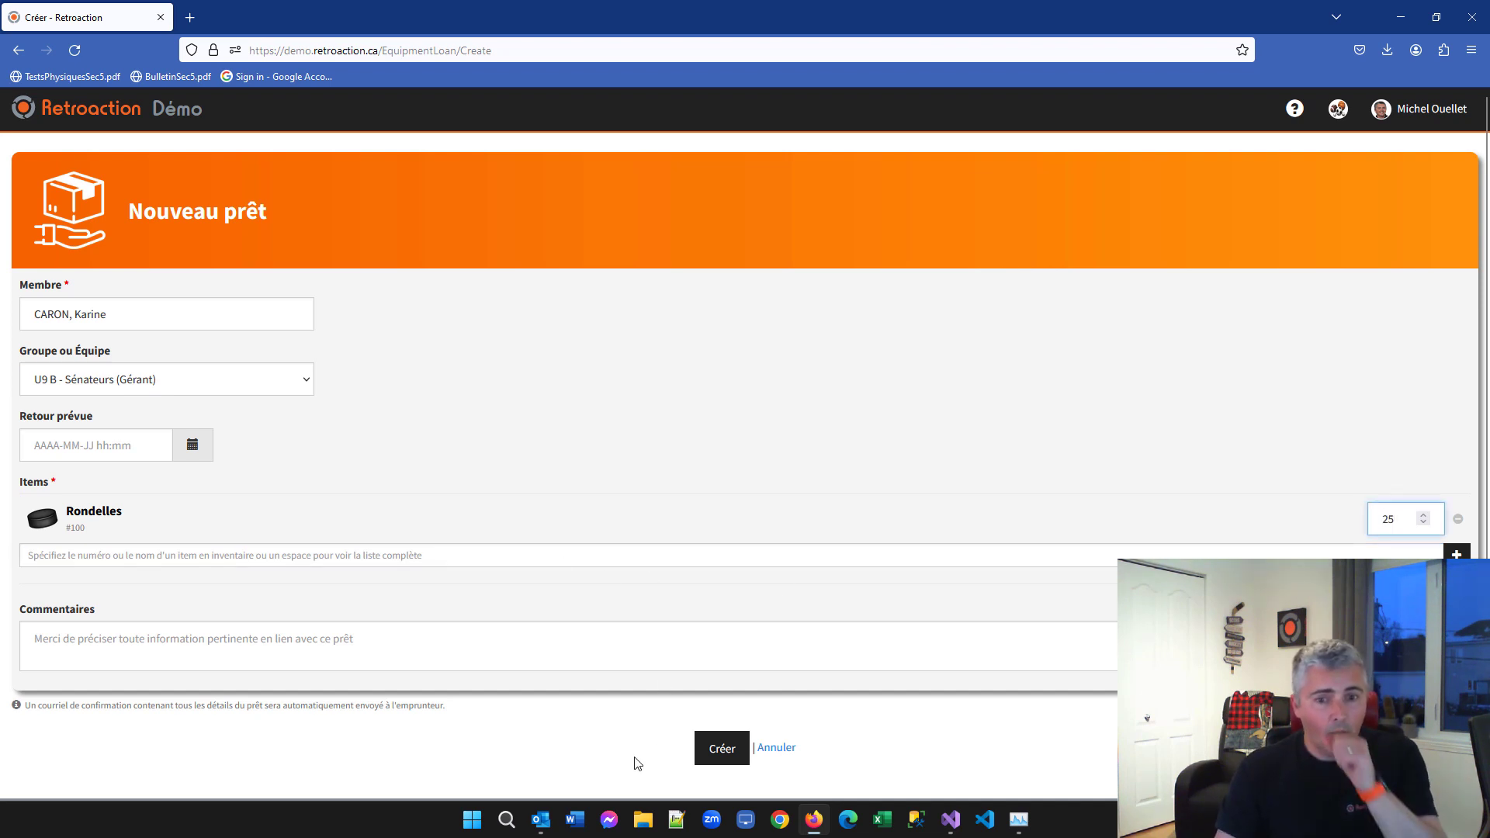
left_click(707, 748)
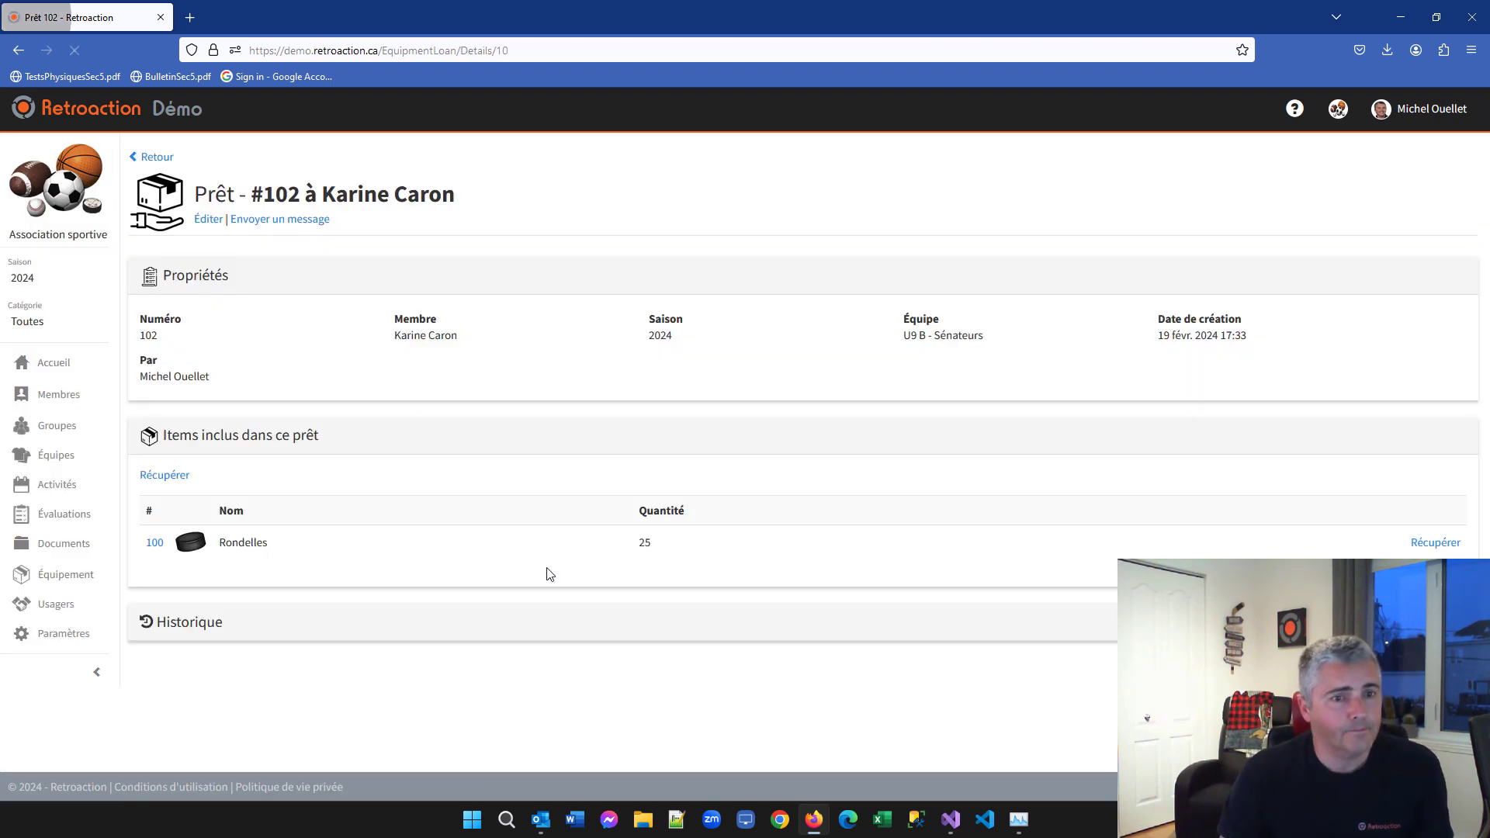
Reopen the team manager's loan from the loans list, try adding 10 Ballons (#102) to it and cancel the edit
left_click(152, 158)
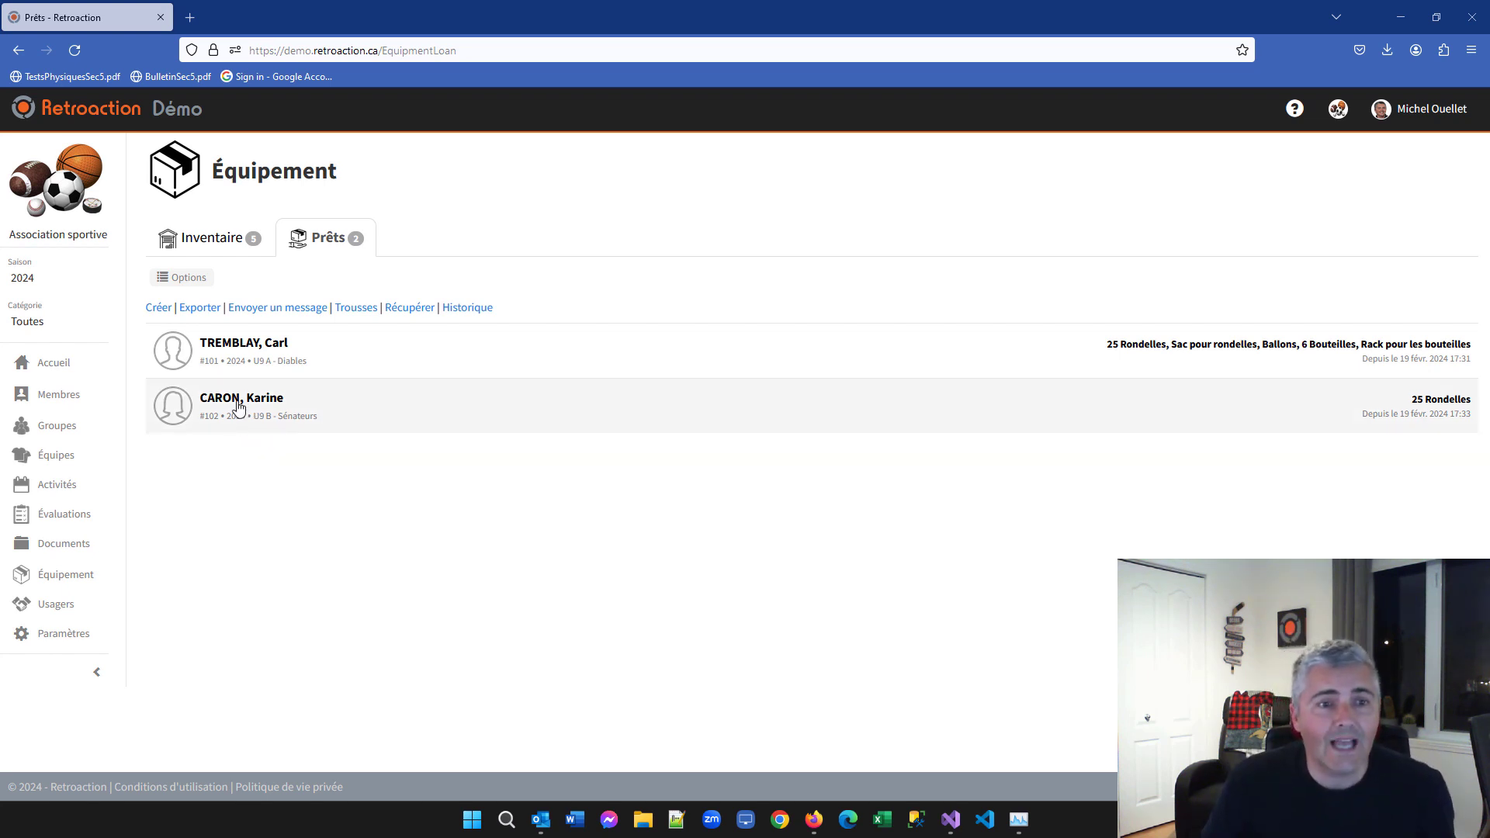
left_click(260, 414)
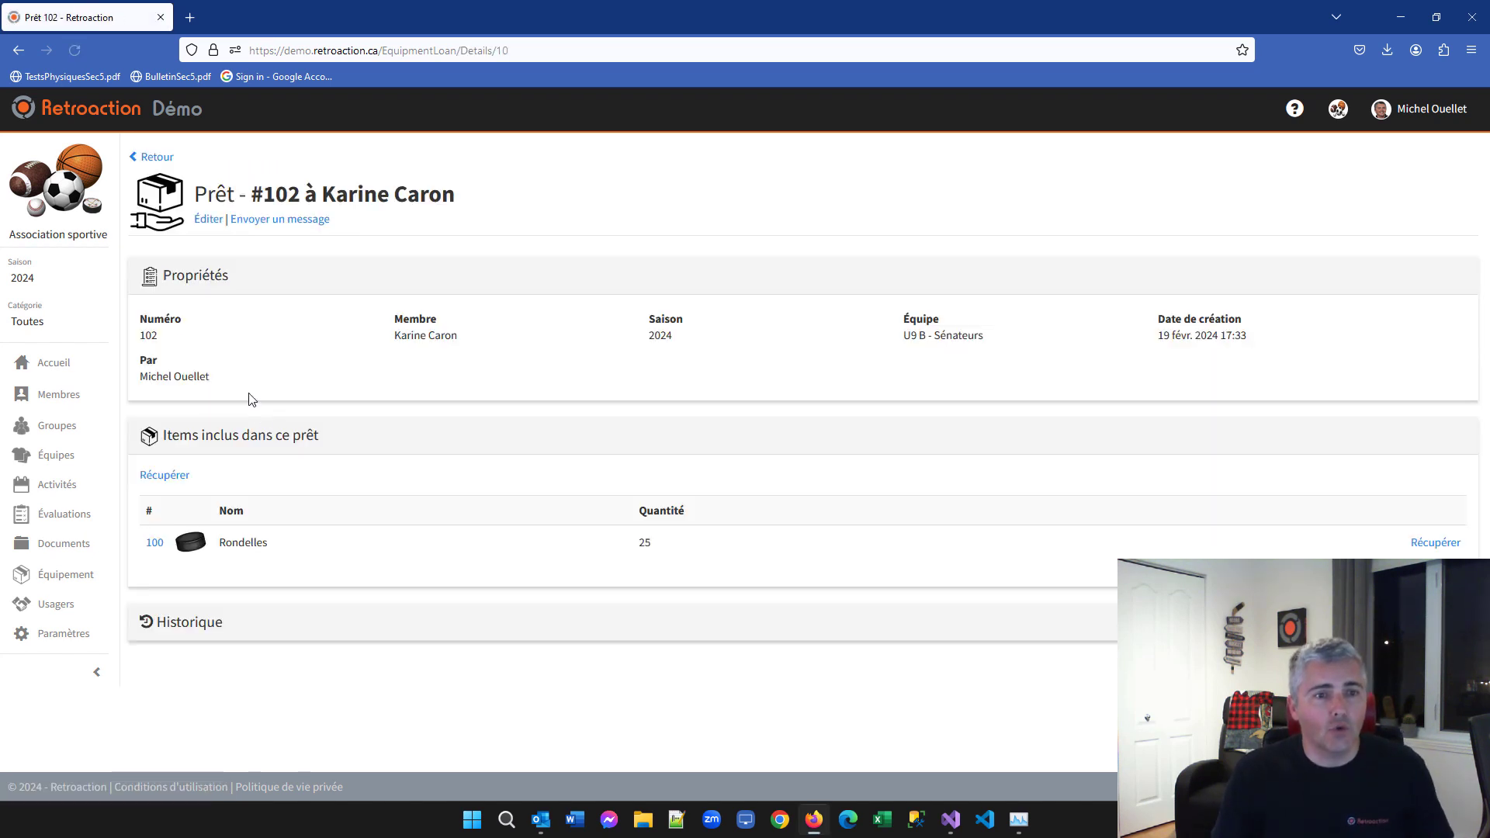
left_click(210, 221)
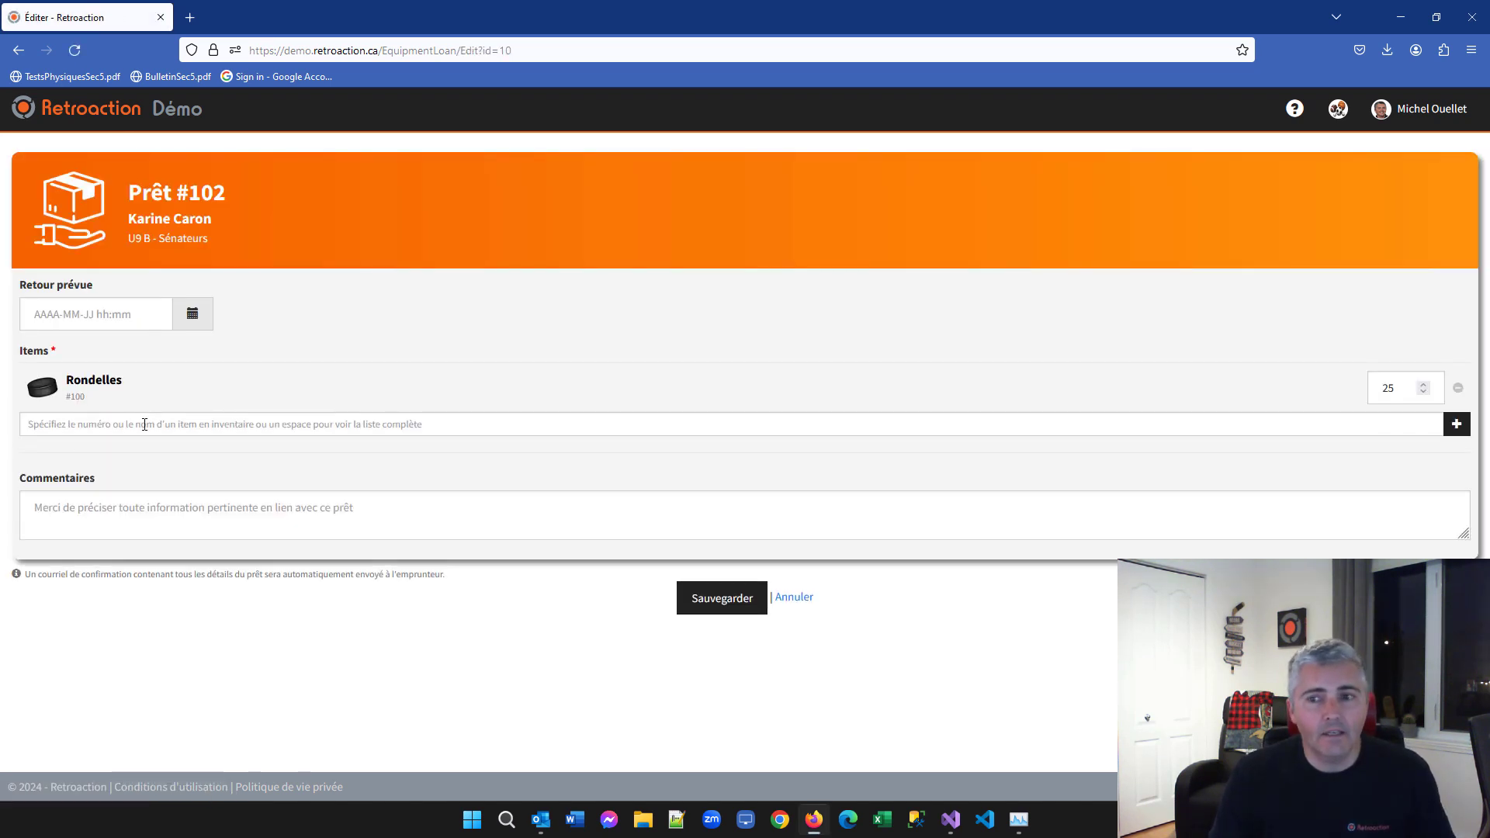
left_click(145, 424)
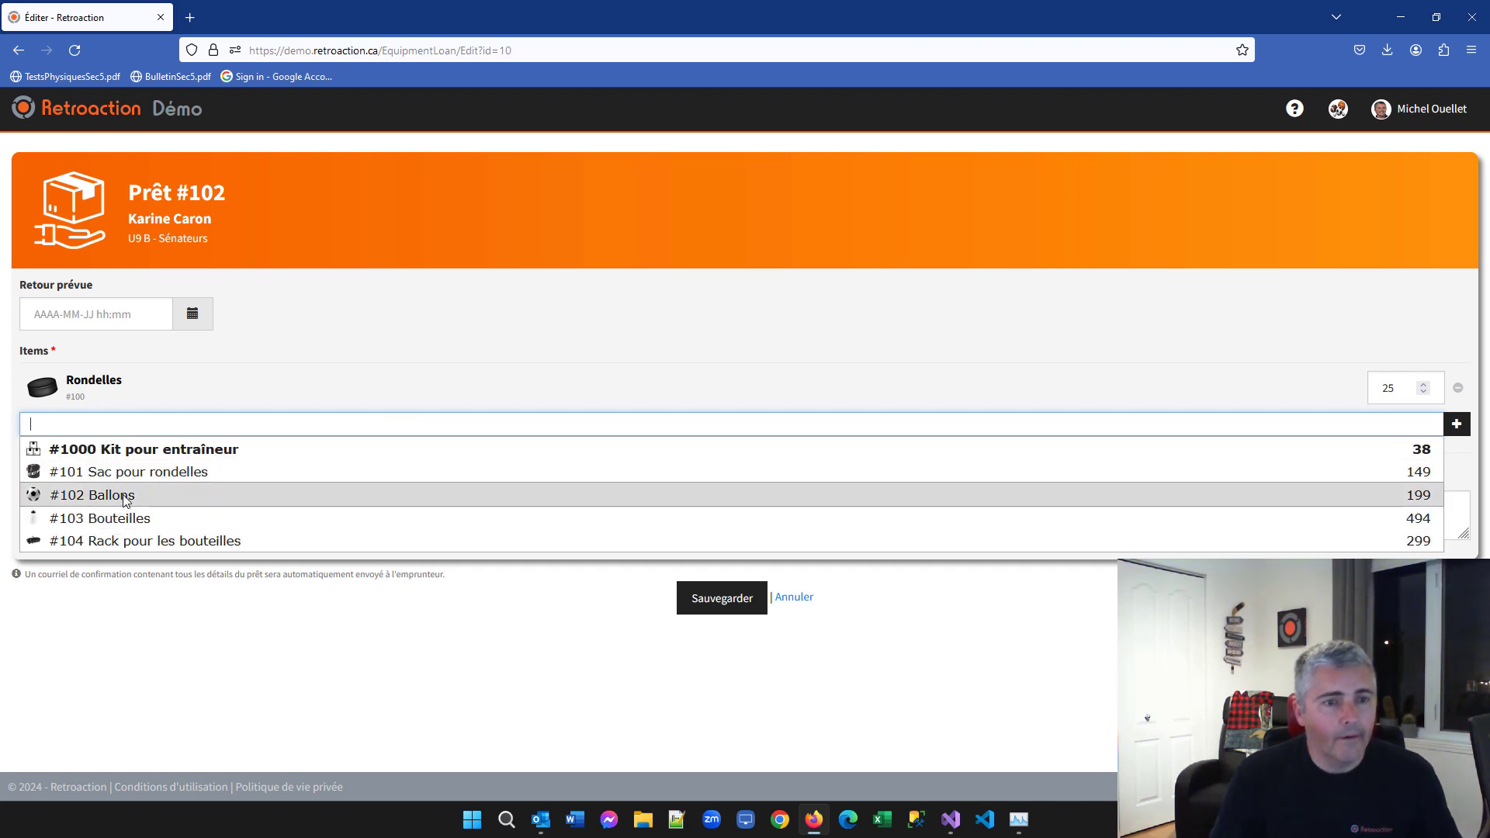
left_click(127, 497)
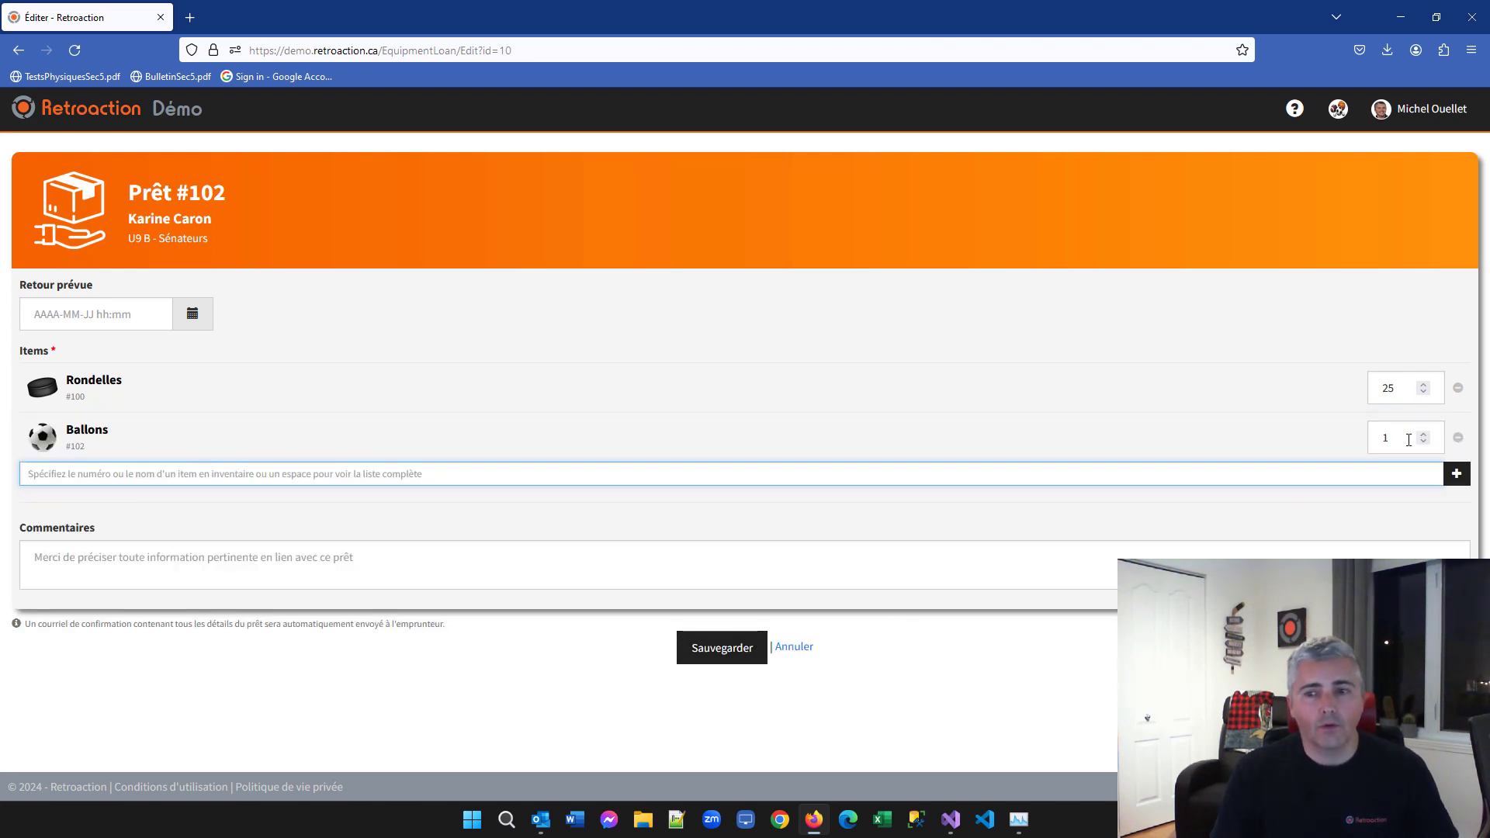
left_click(1377, 437)
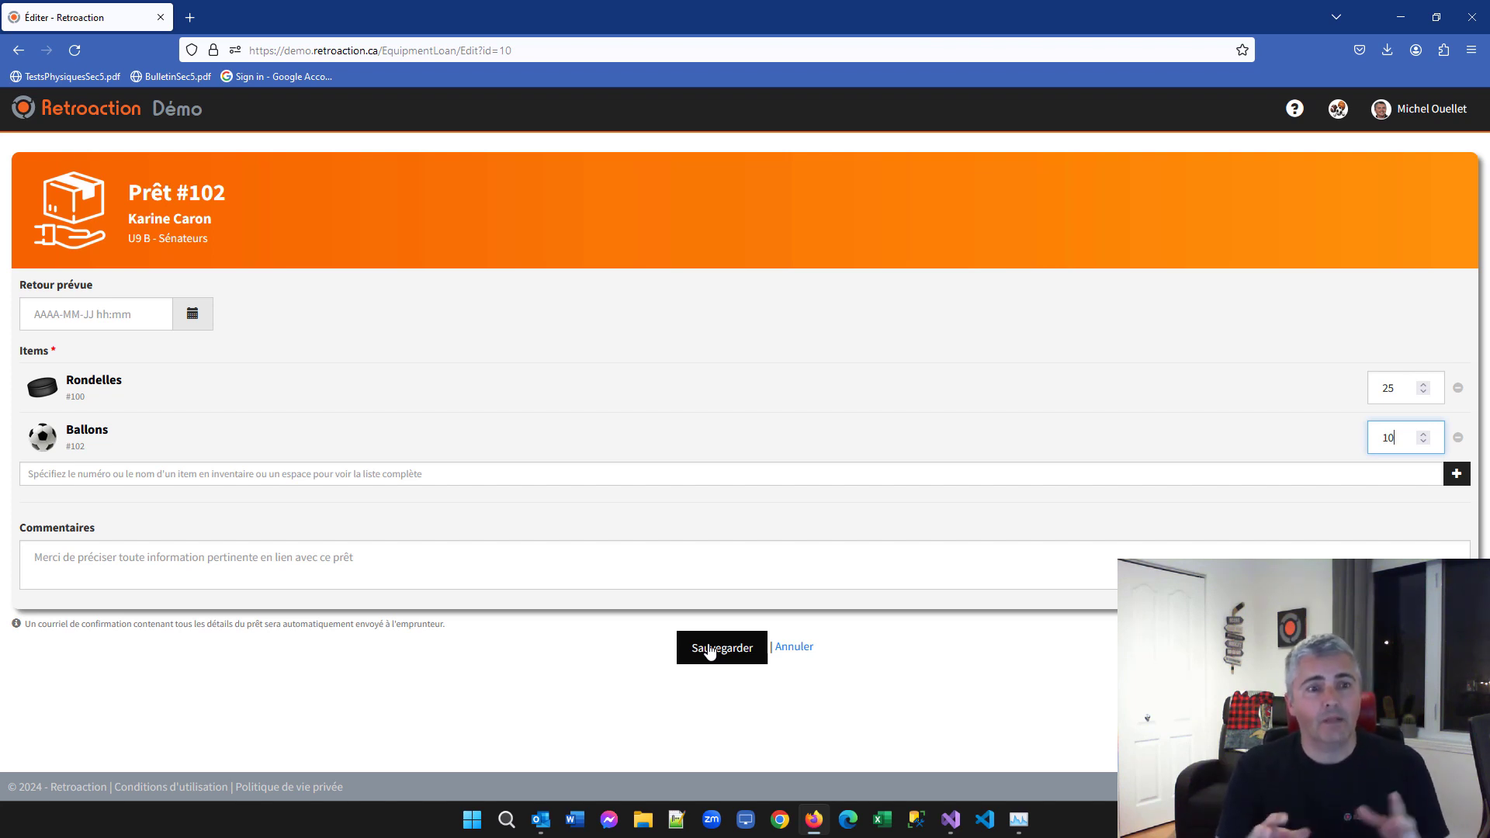
left_click(793, 647)
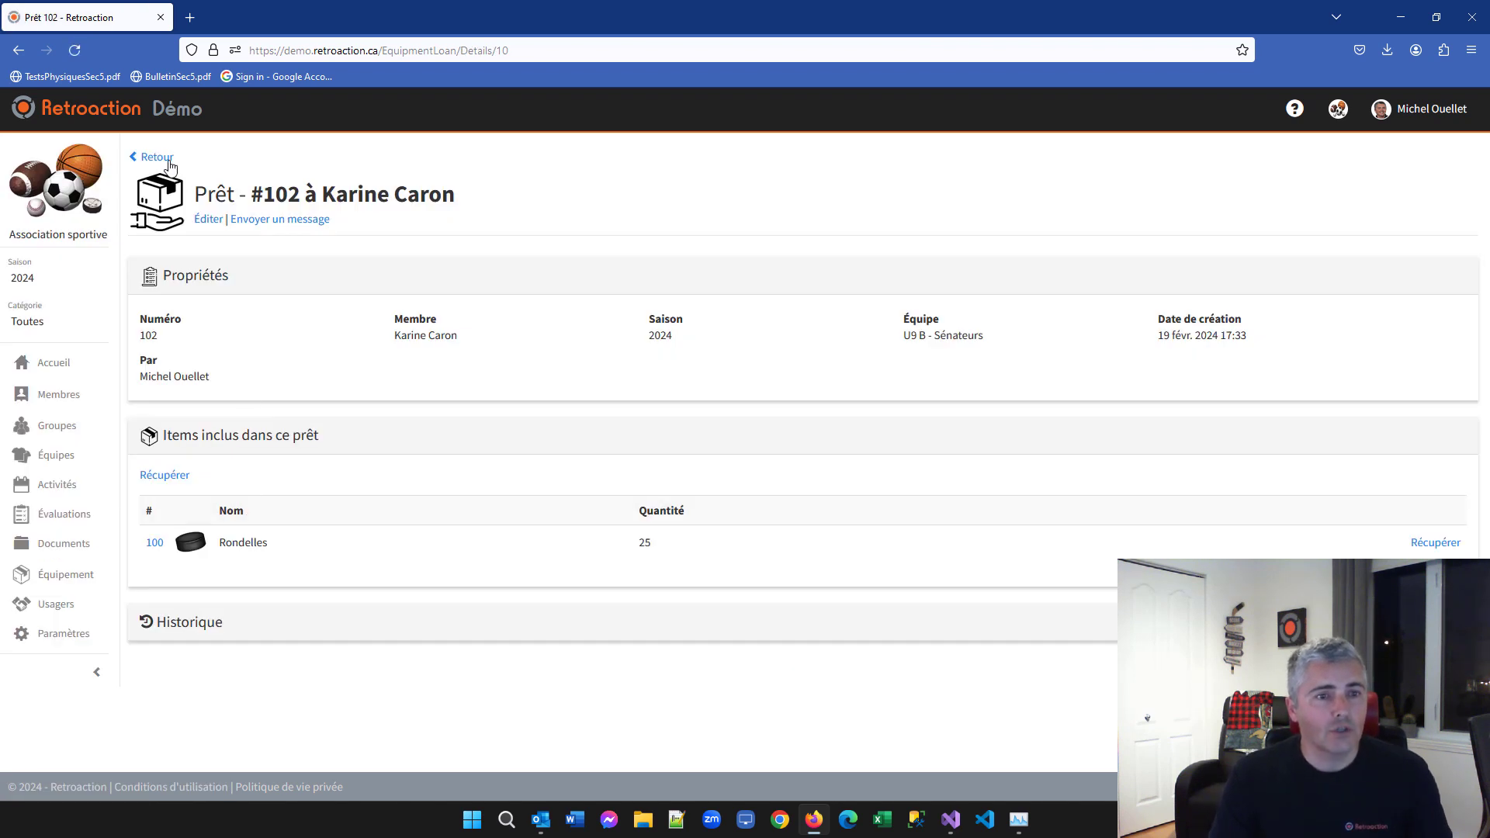
Return to the equipment loans and start another loan for the manager of team U9 B - Sénateurs
left_click(149, 155)
left_click(201, 251)
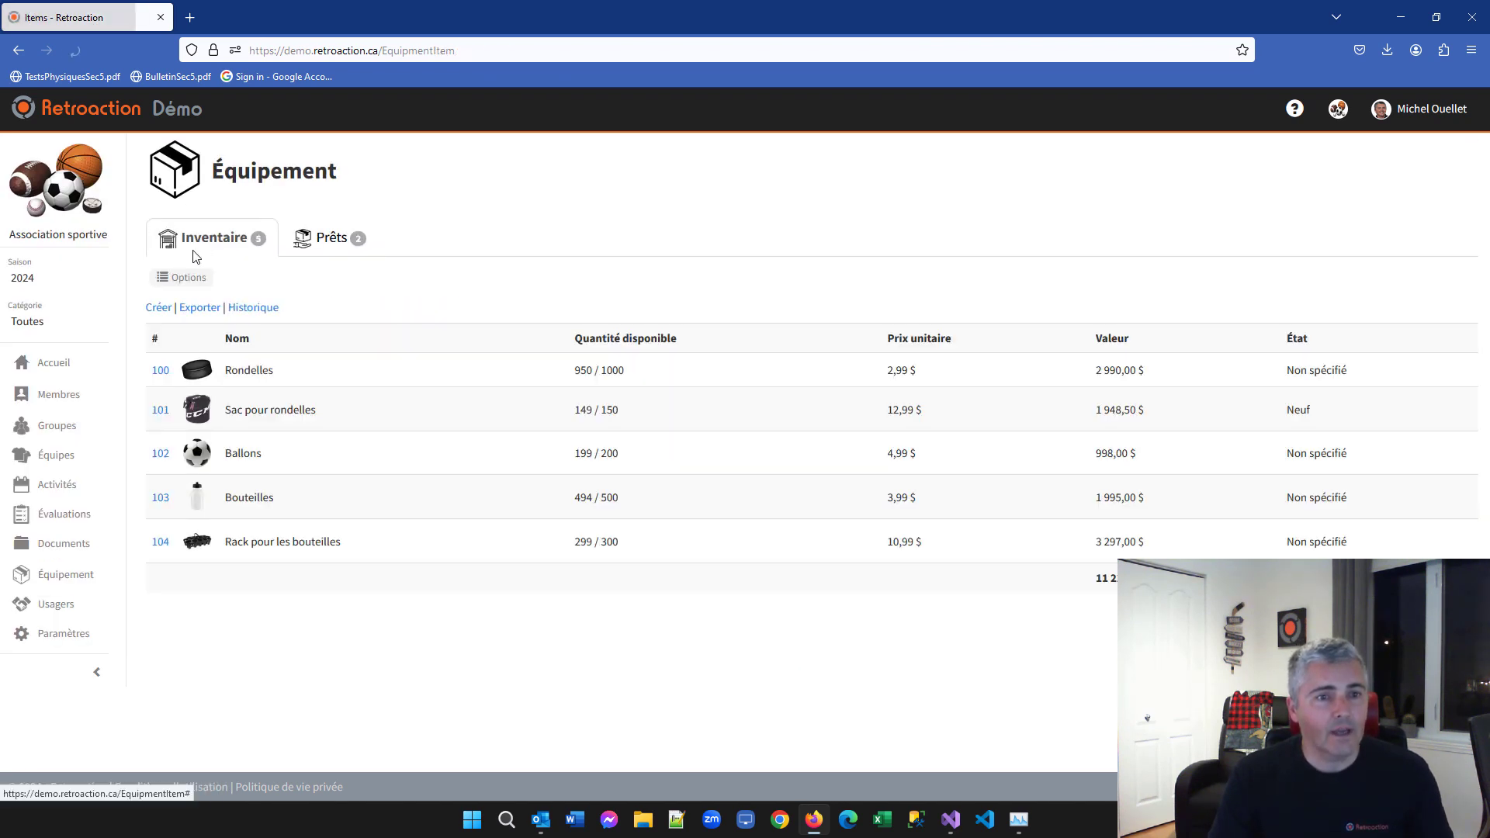
left_click(305, 247)
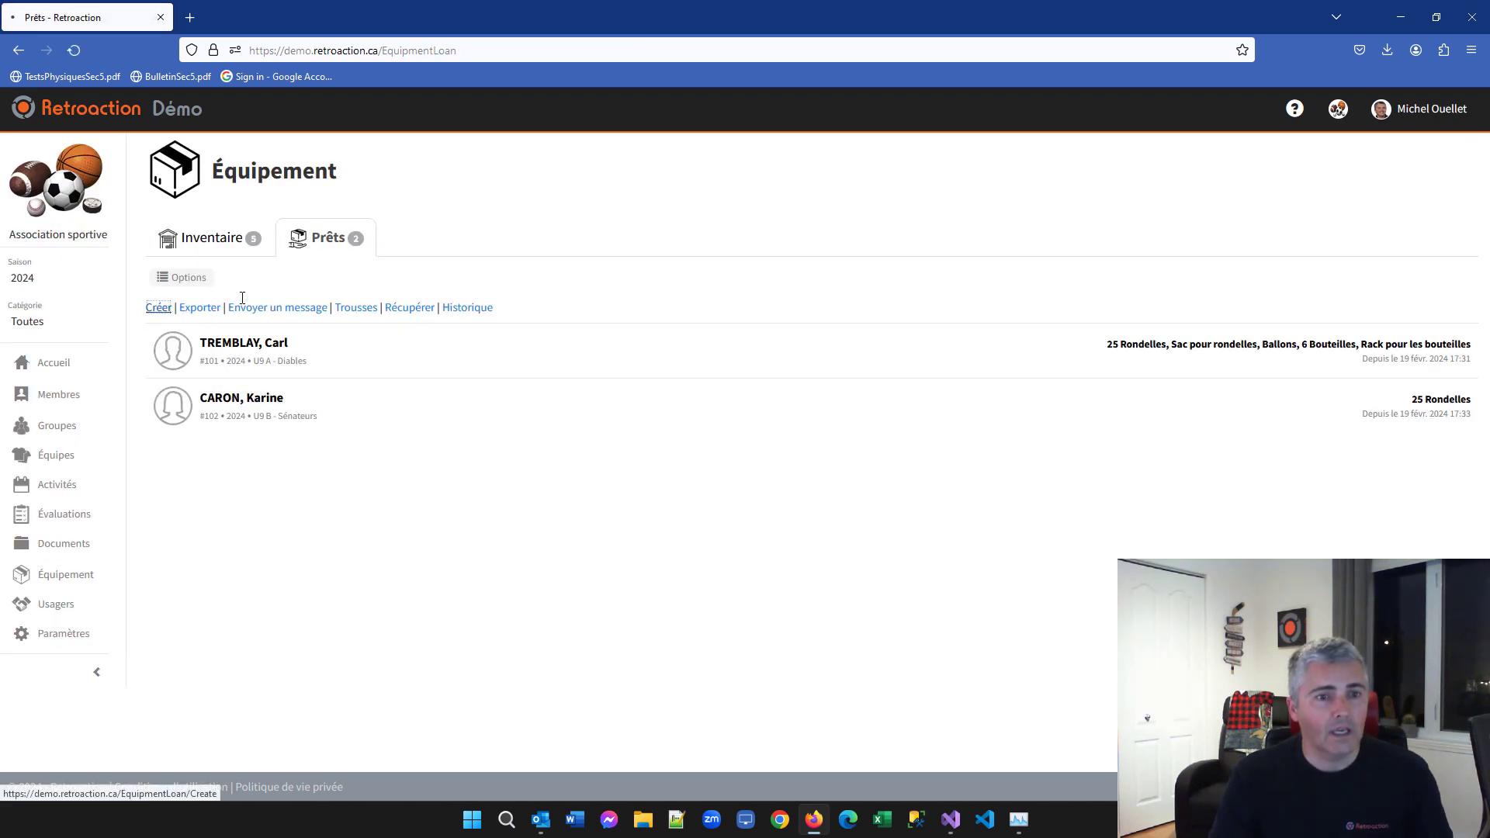
left_click(157, 307)
type("karin")
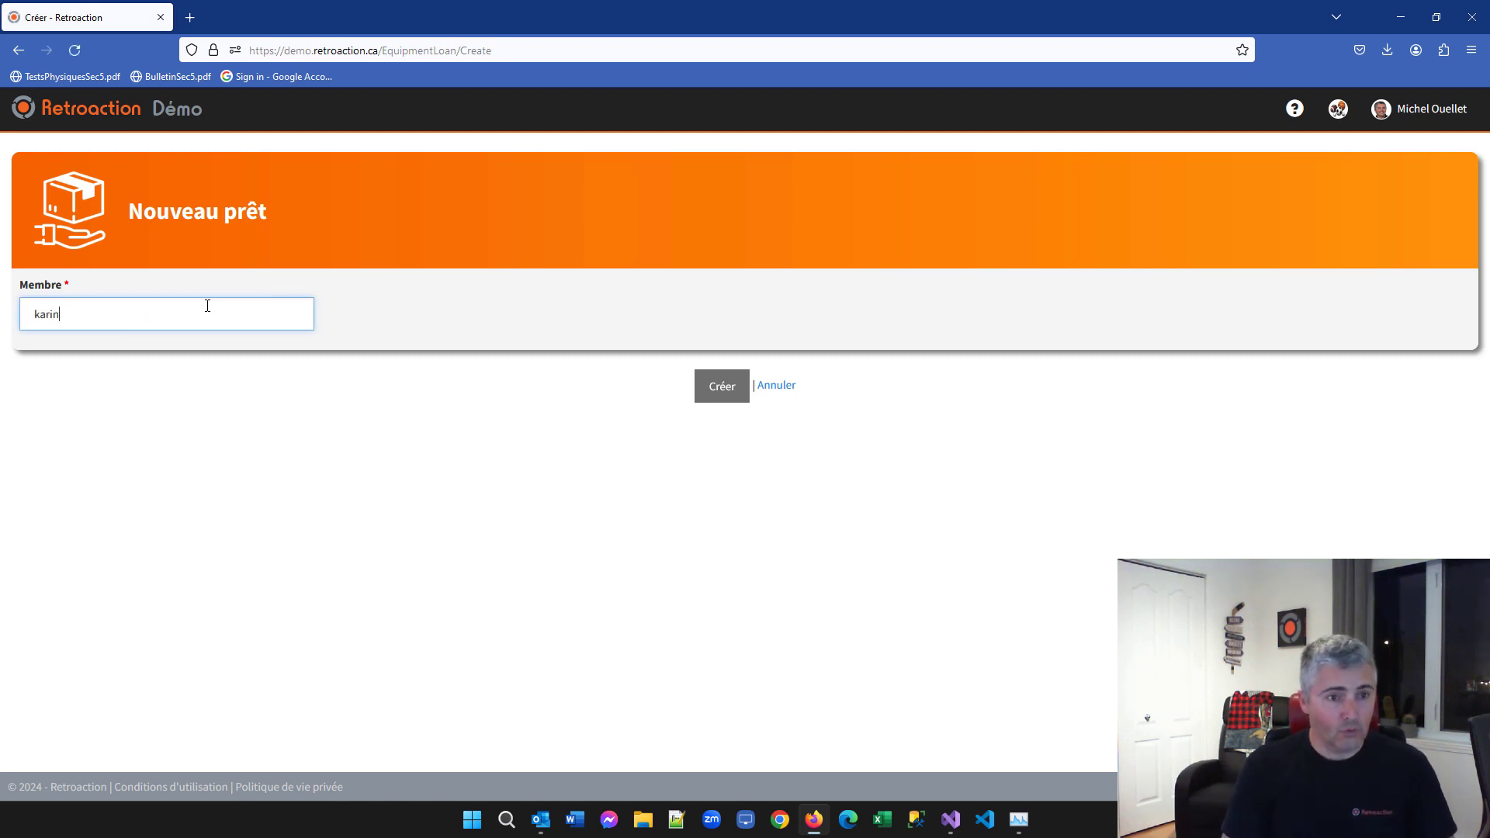
key("Down")
key("Return")
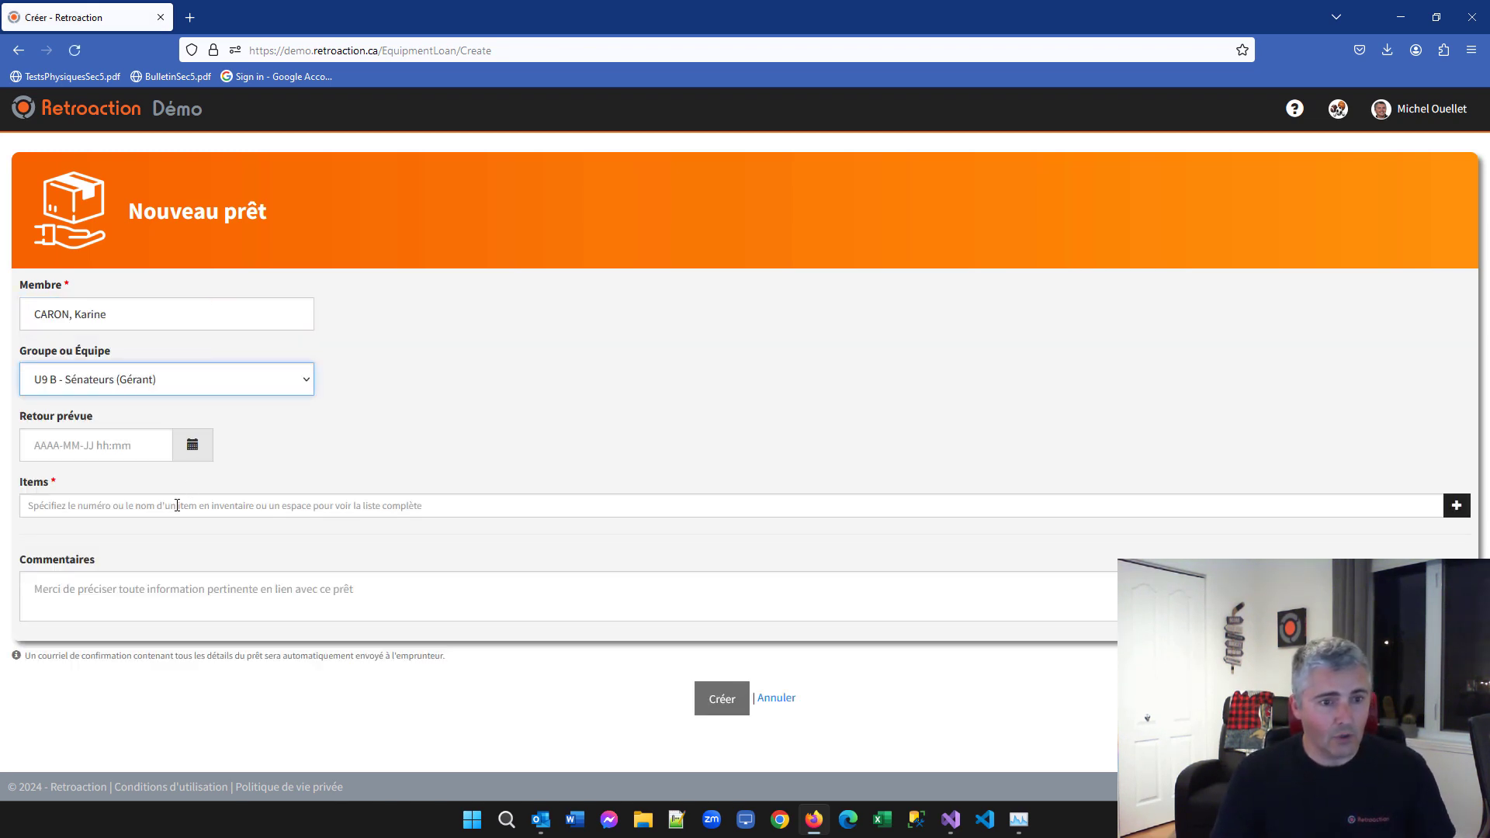
Add 10 Ballons (#102) to the new loan
left_click(177, 505)
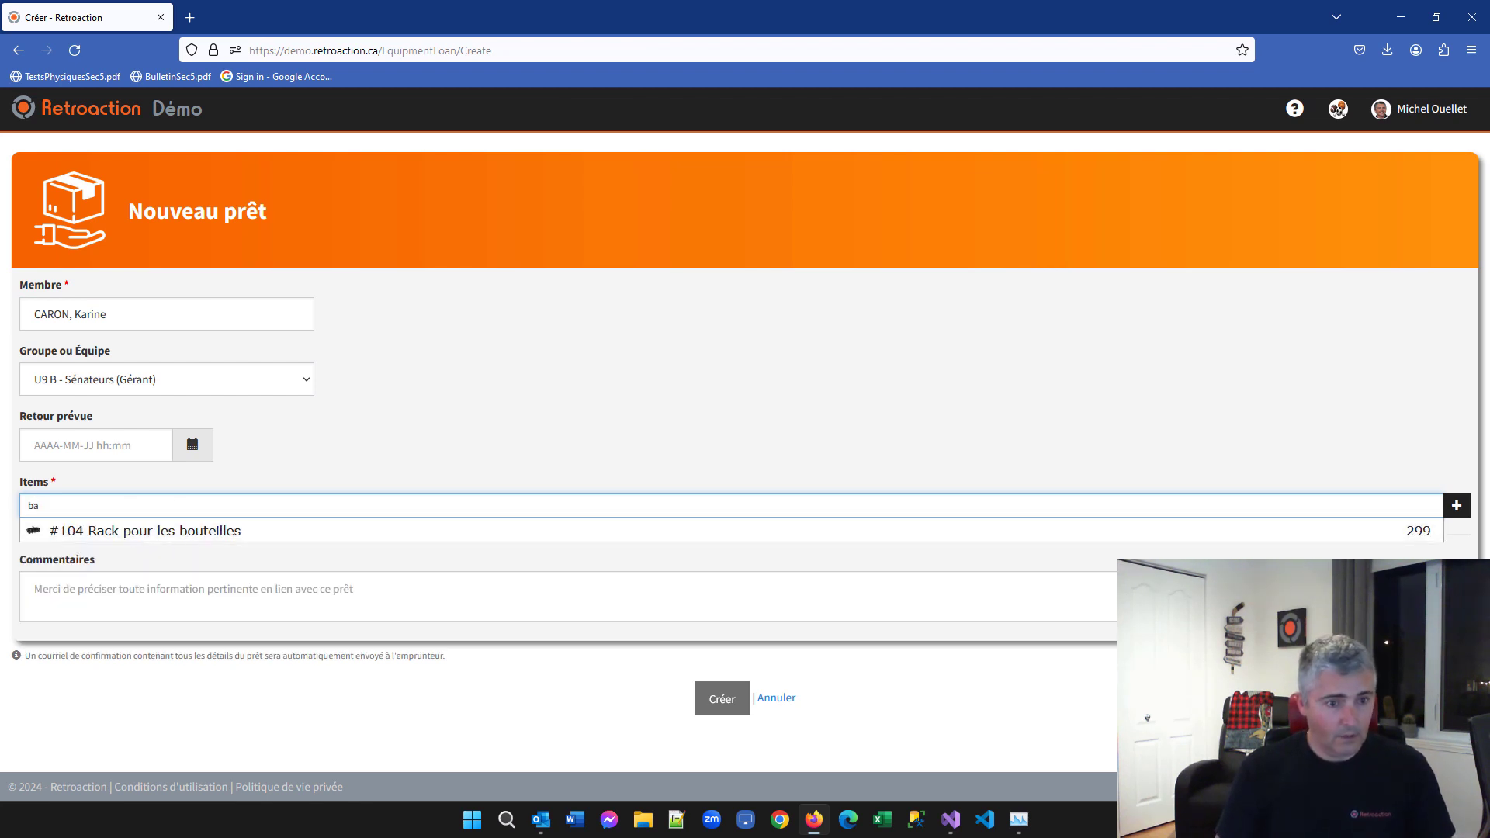
key("Down")
key("Return")
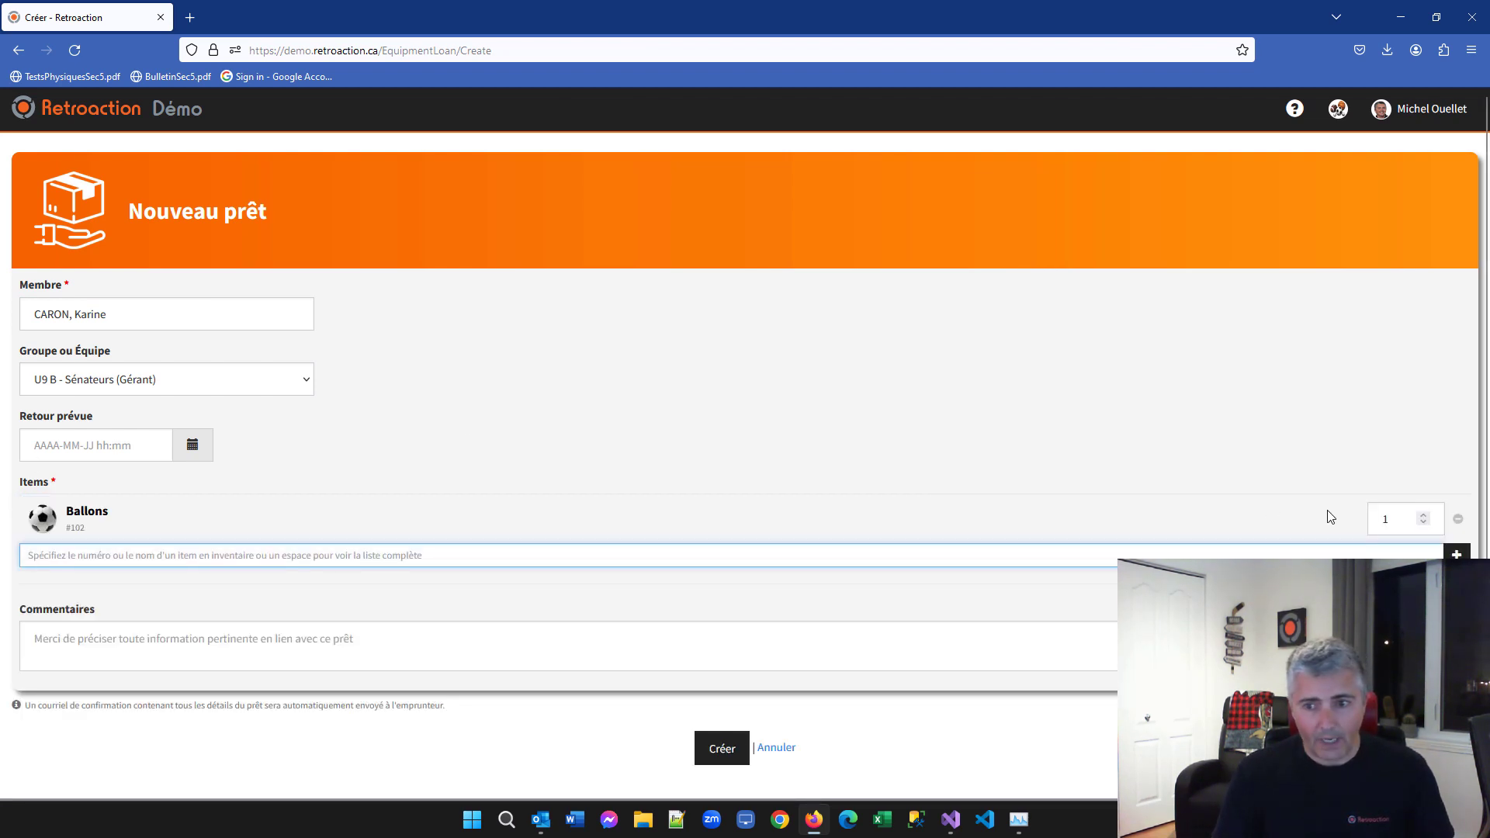
left_click(1390, 518)
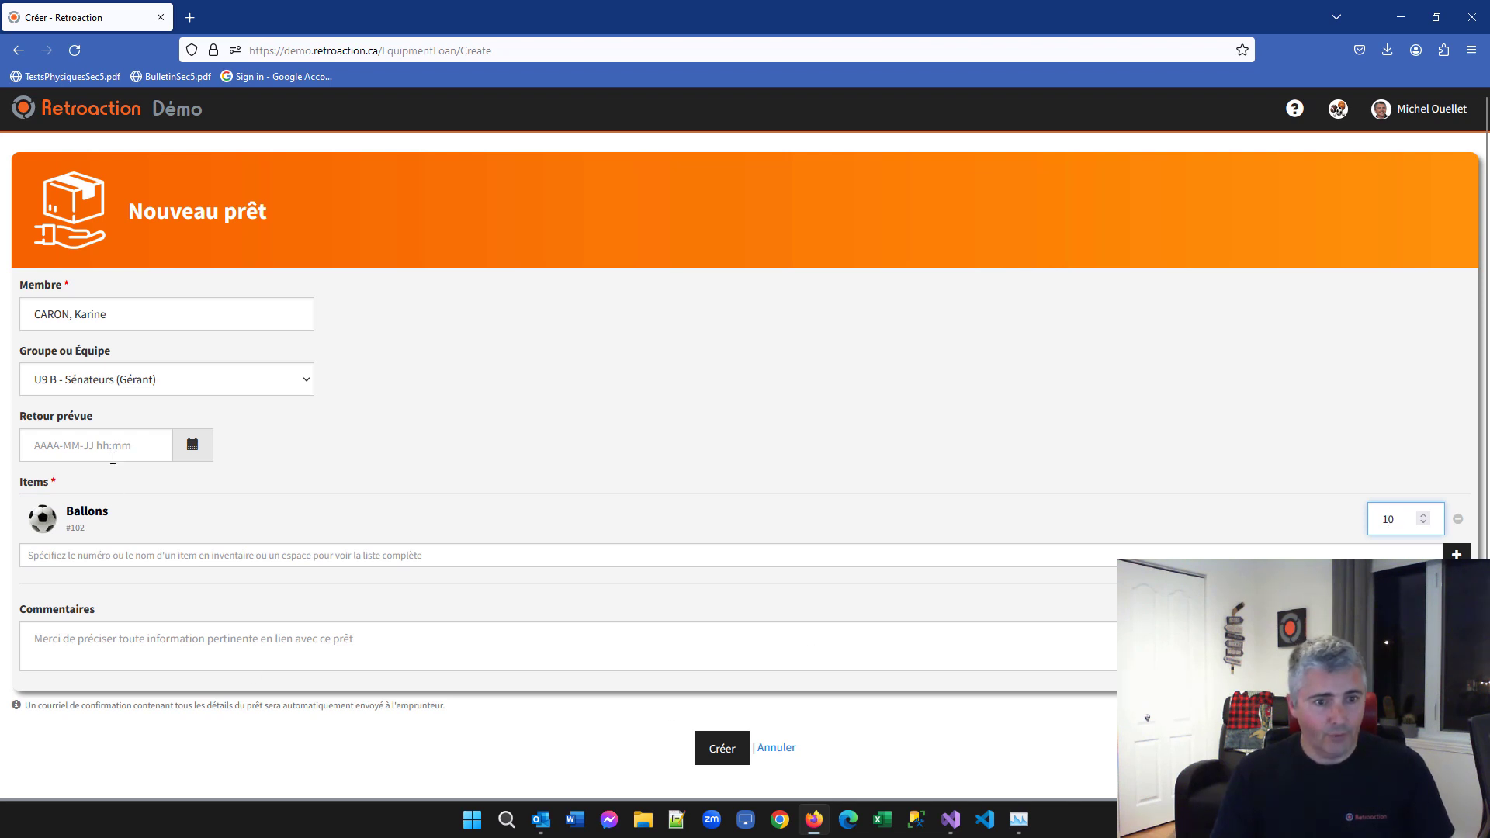
left_click(202, 453)
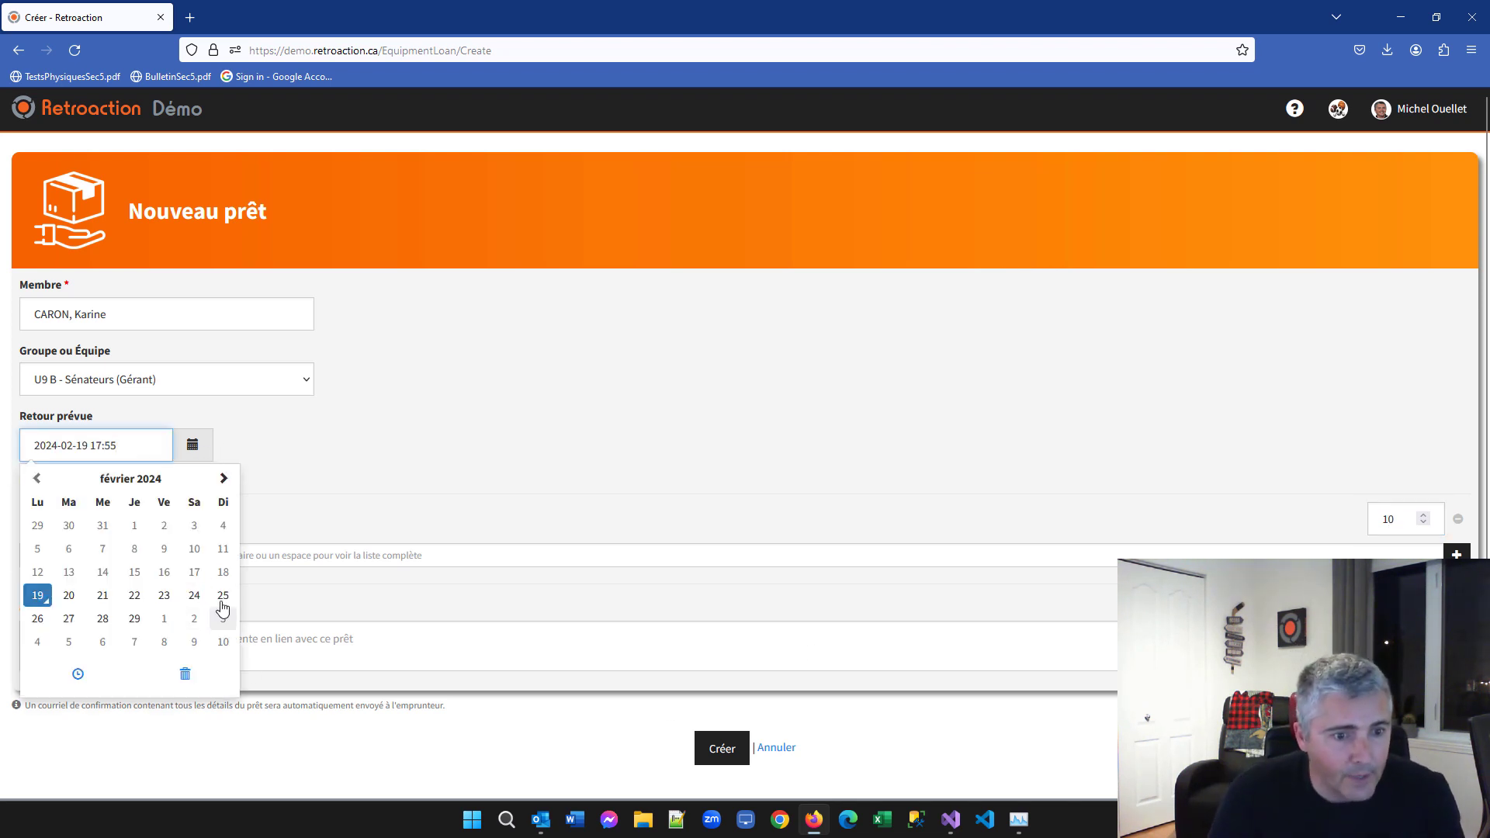
left_click(222, 596)
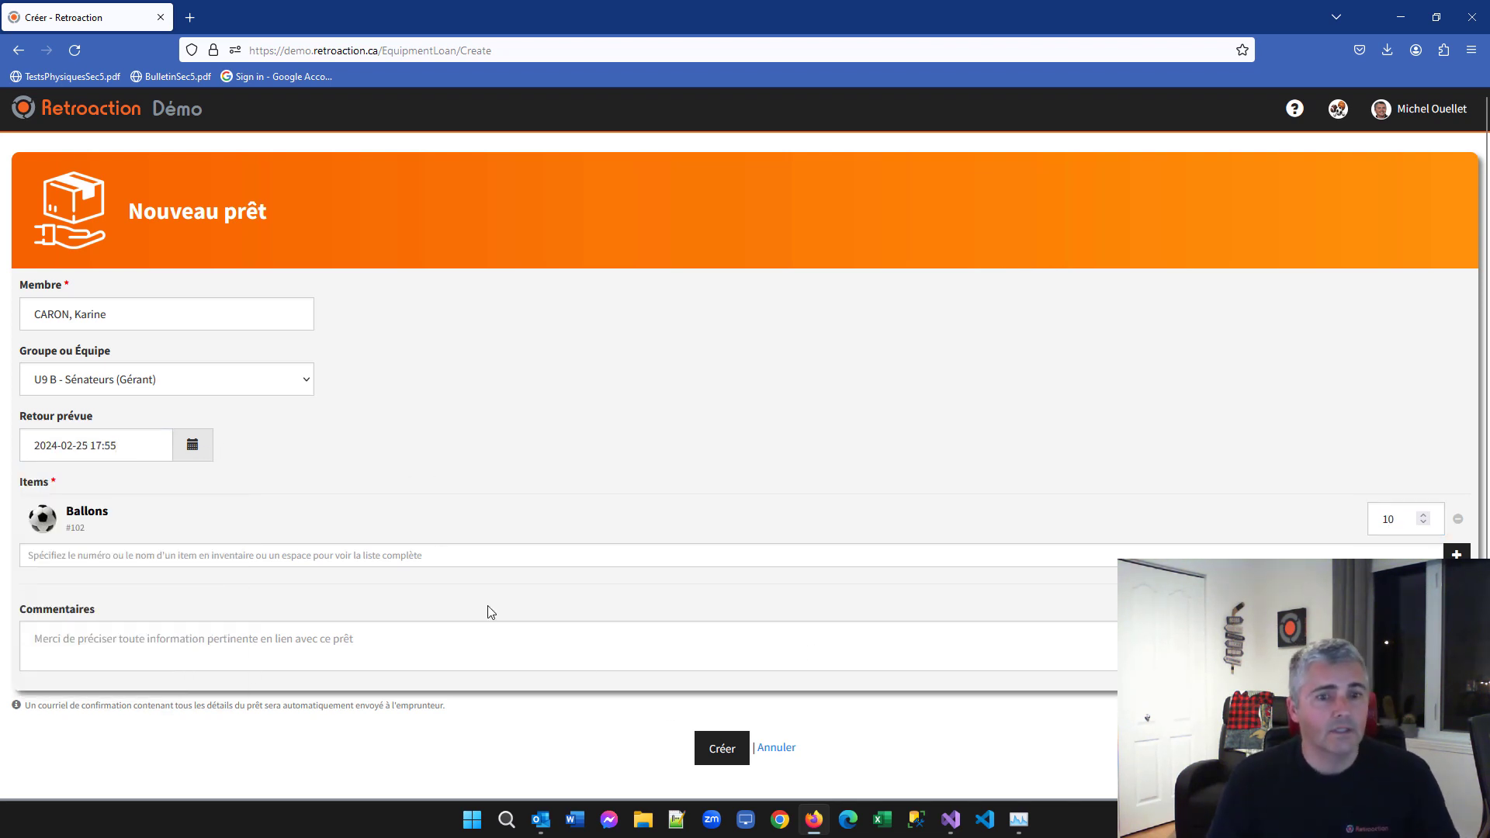
left_click(717, 751)
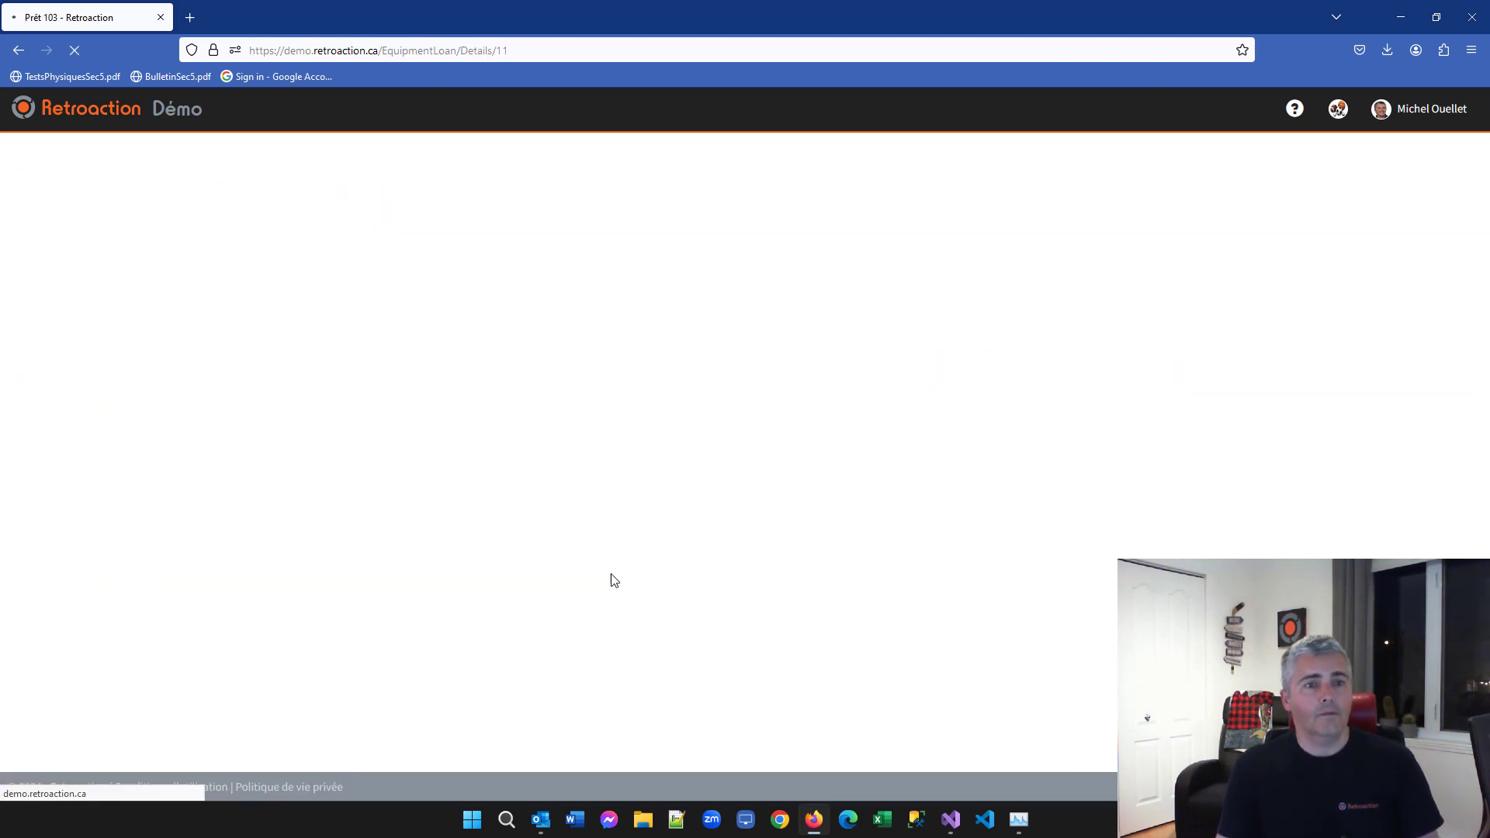
left_click(164, 160)
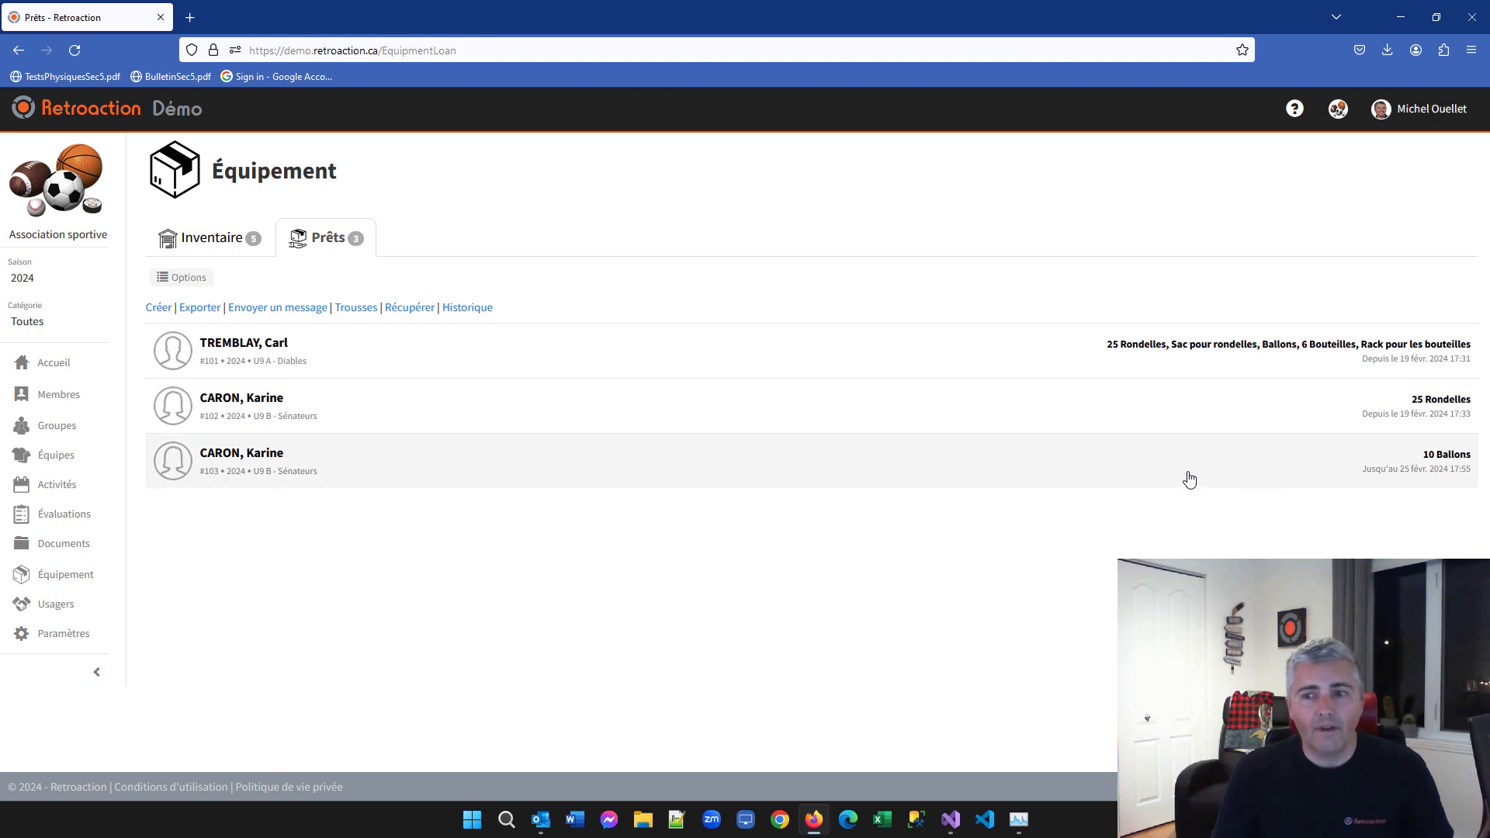
mouse_move(1432, 471)
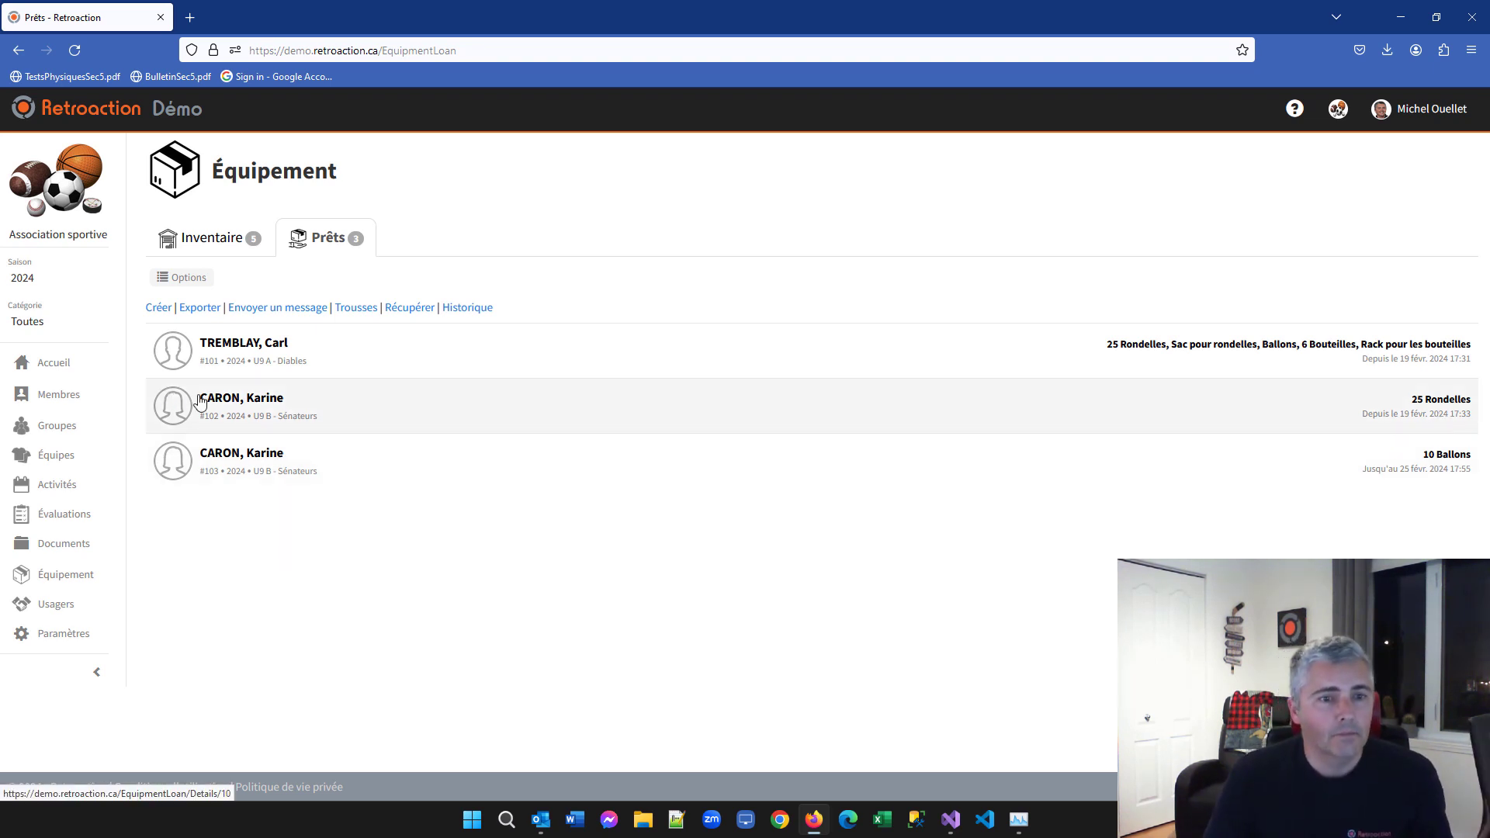
Add 1 Ballons (#102) to the team manager's existing Rondelles loan, save it and return to the loans list
left_click(234, 409)
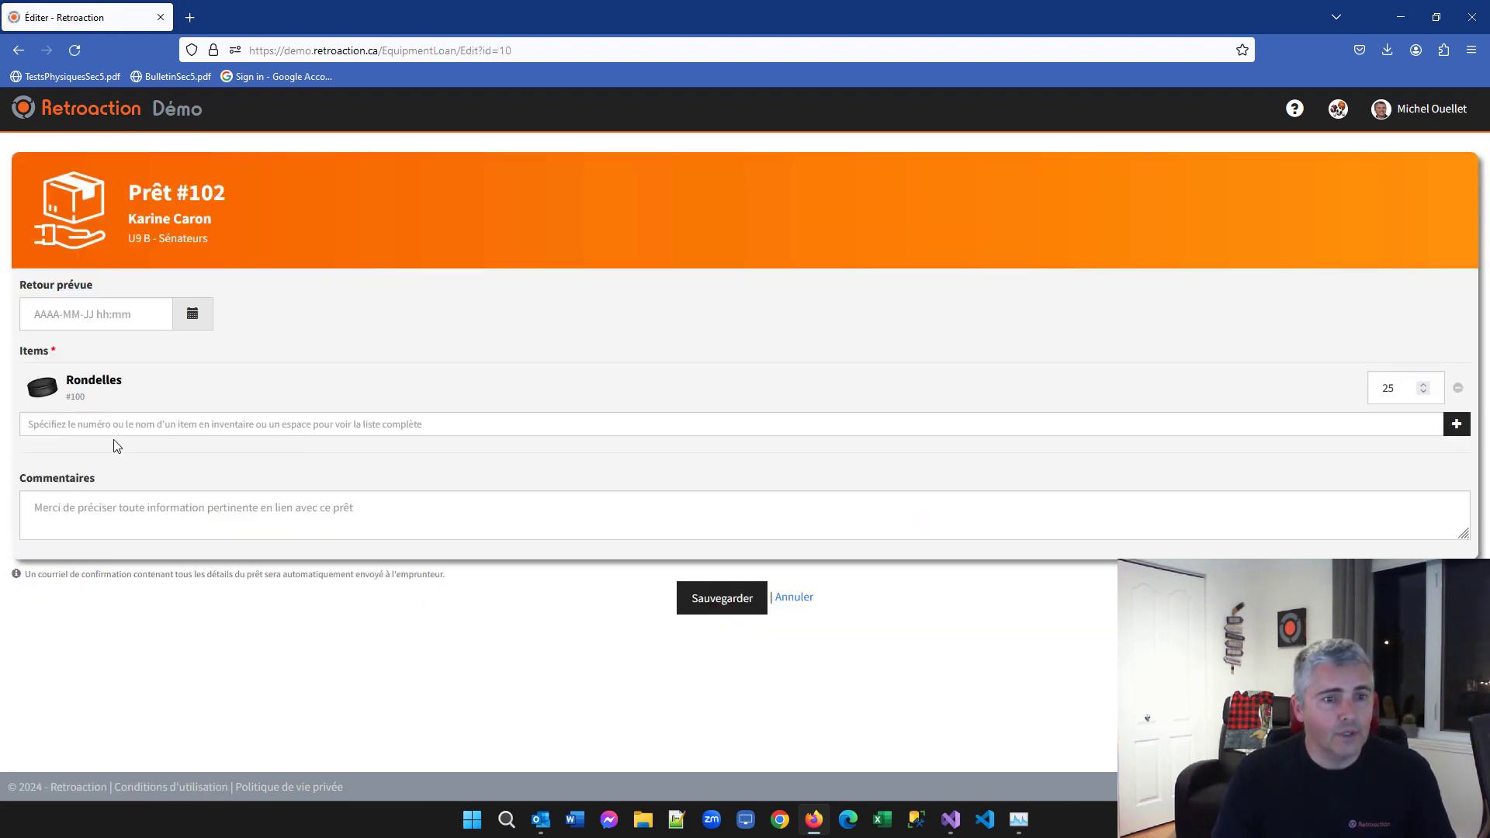
left_click(105, 423)
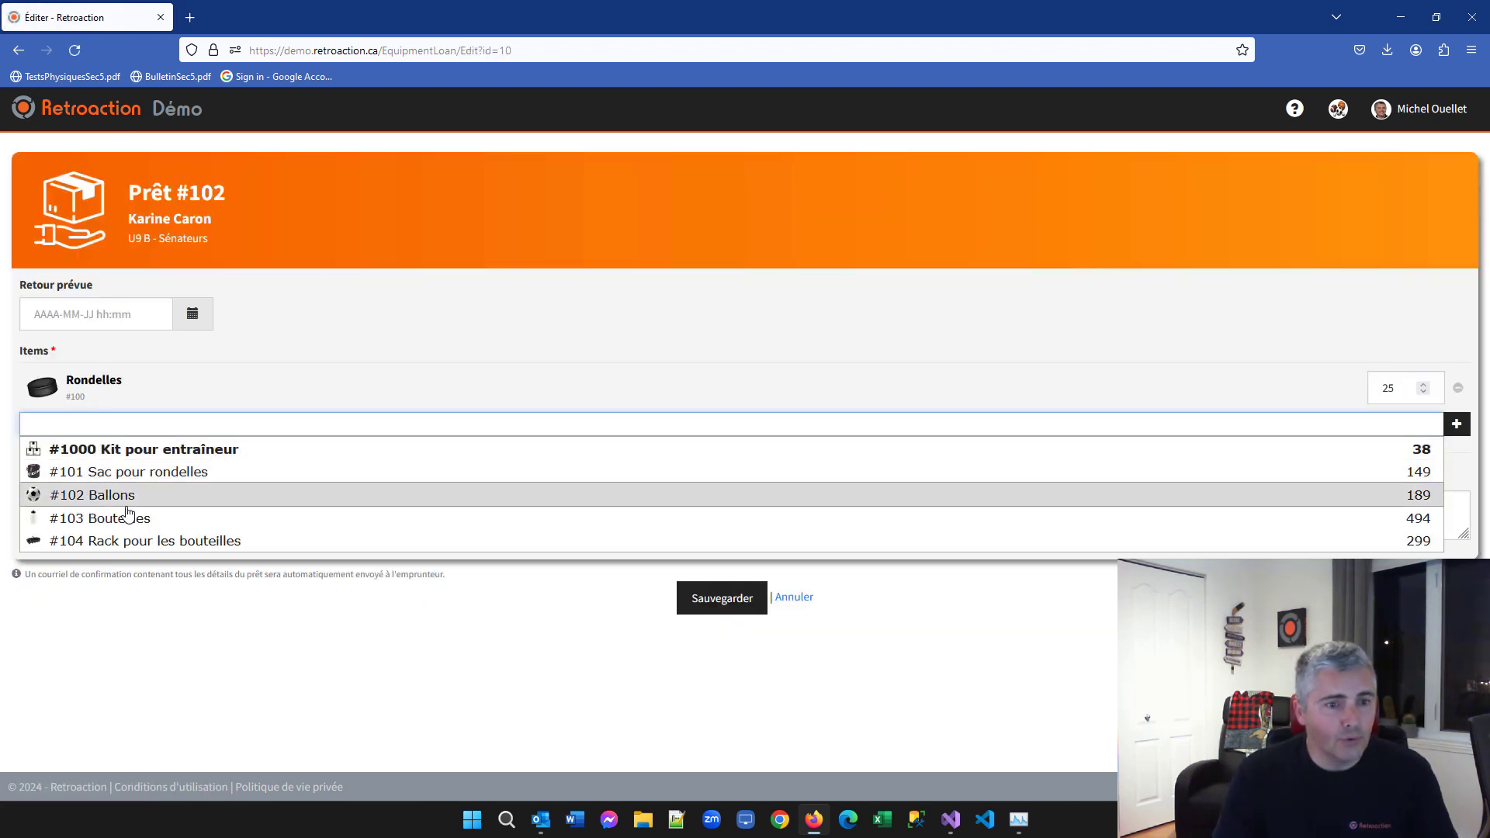
left_click(116, 497)
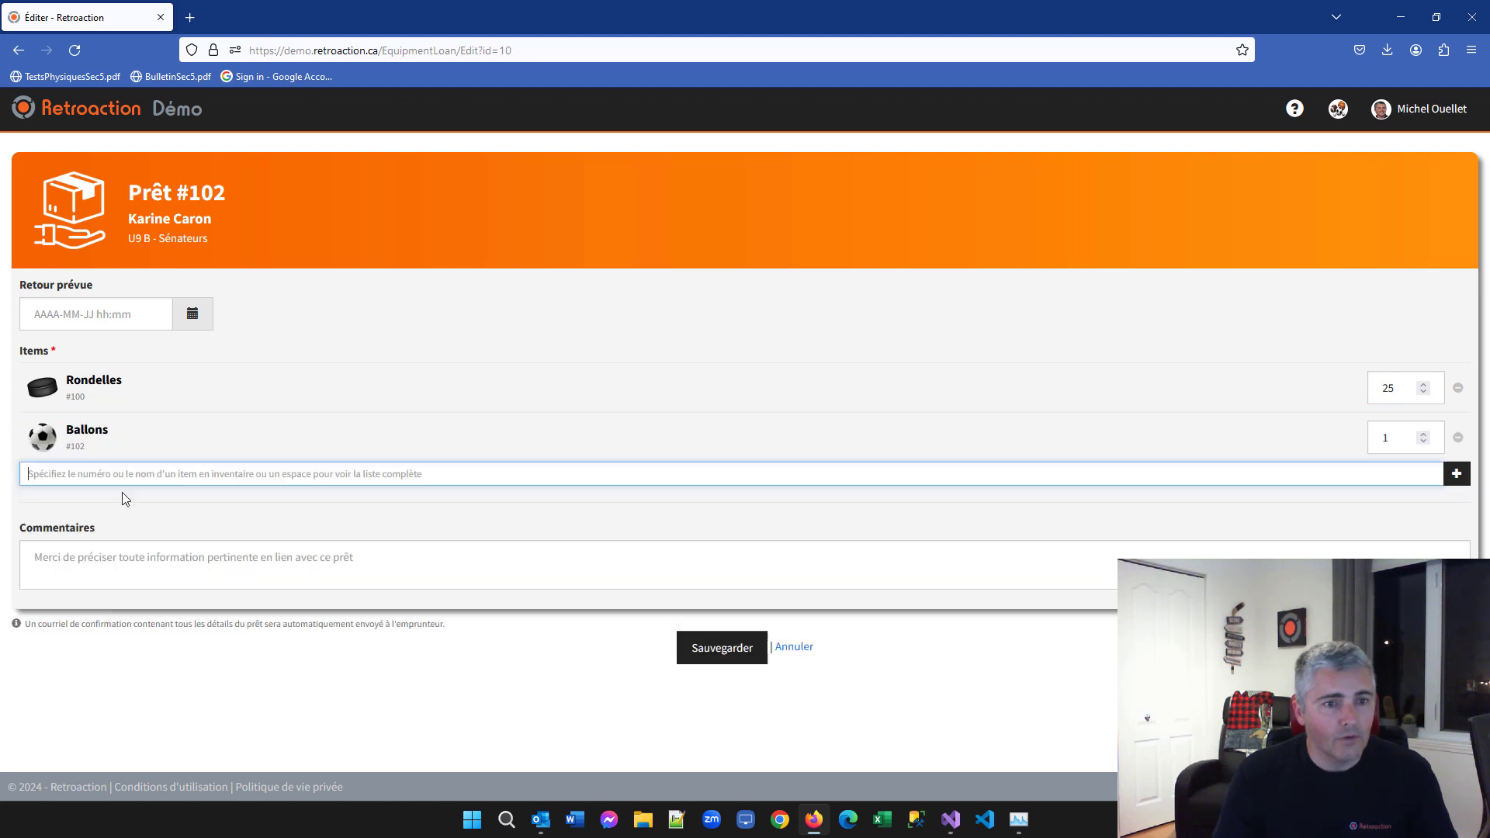
left_click(709, 647)
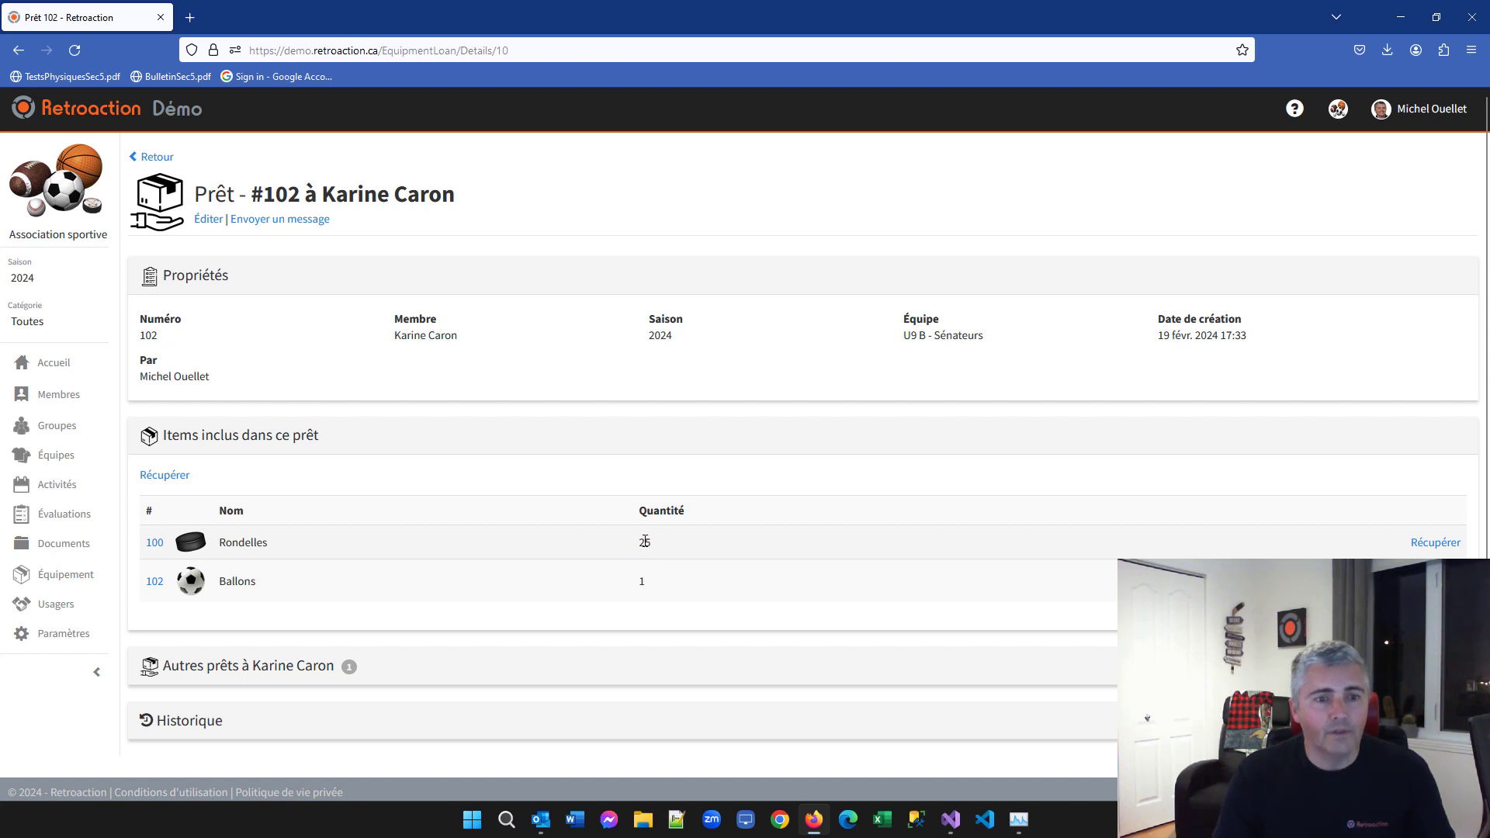
left_click(156, 158)
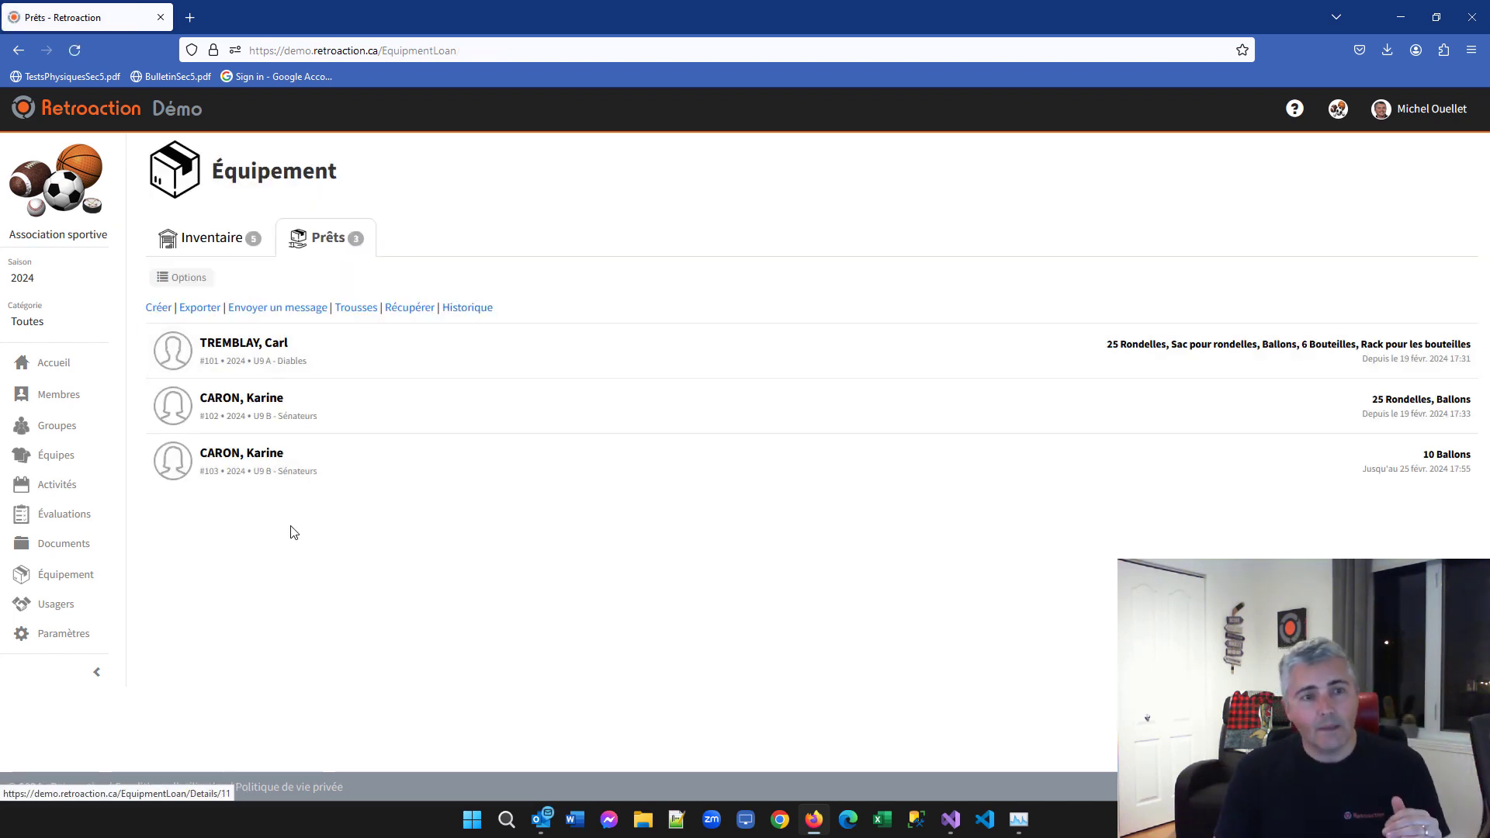
Review the loan list's status and season filters and try selecting categories U9, U9 A and U9 B
left_click(187, 281)
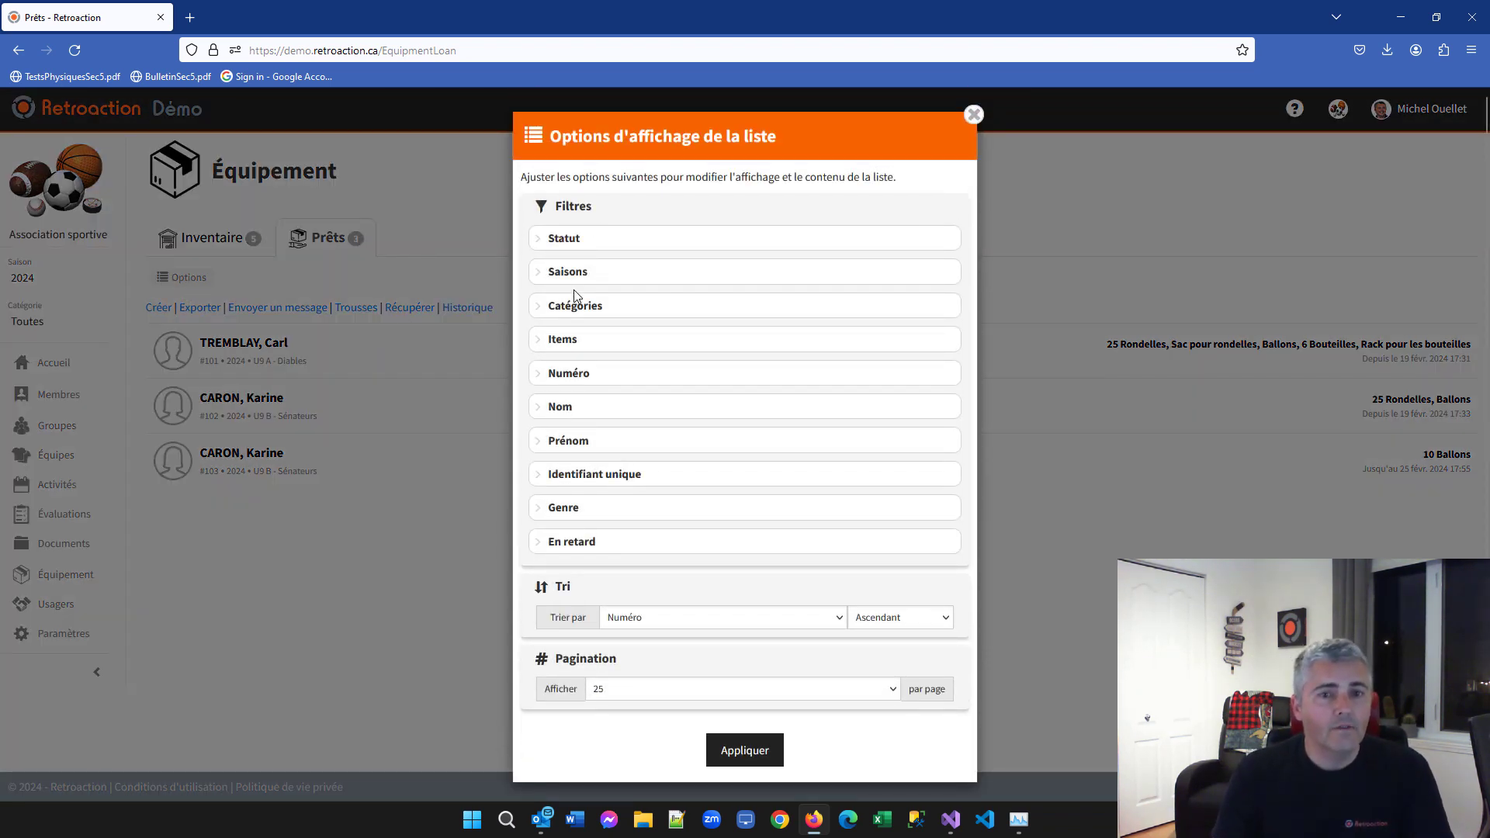
left_click(577, 239)
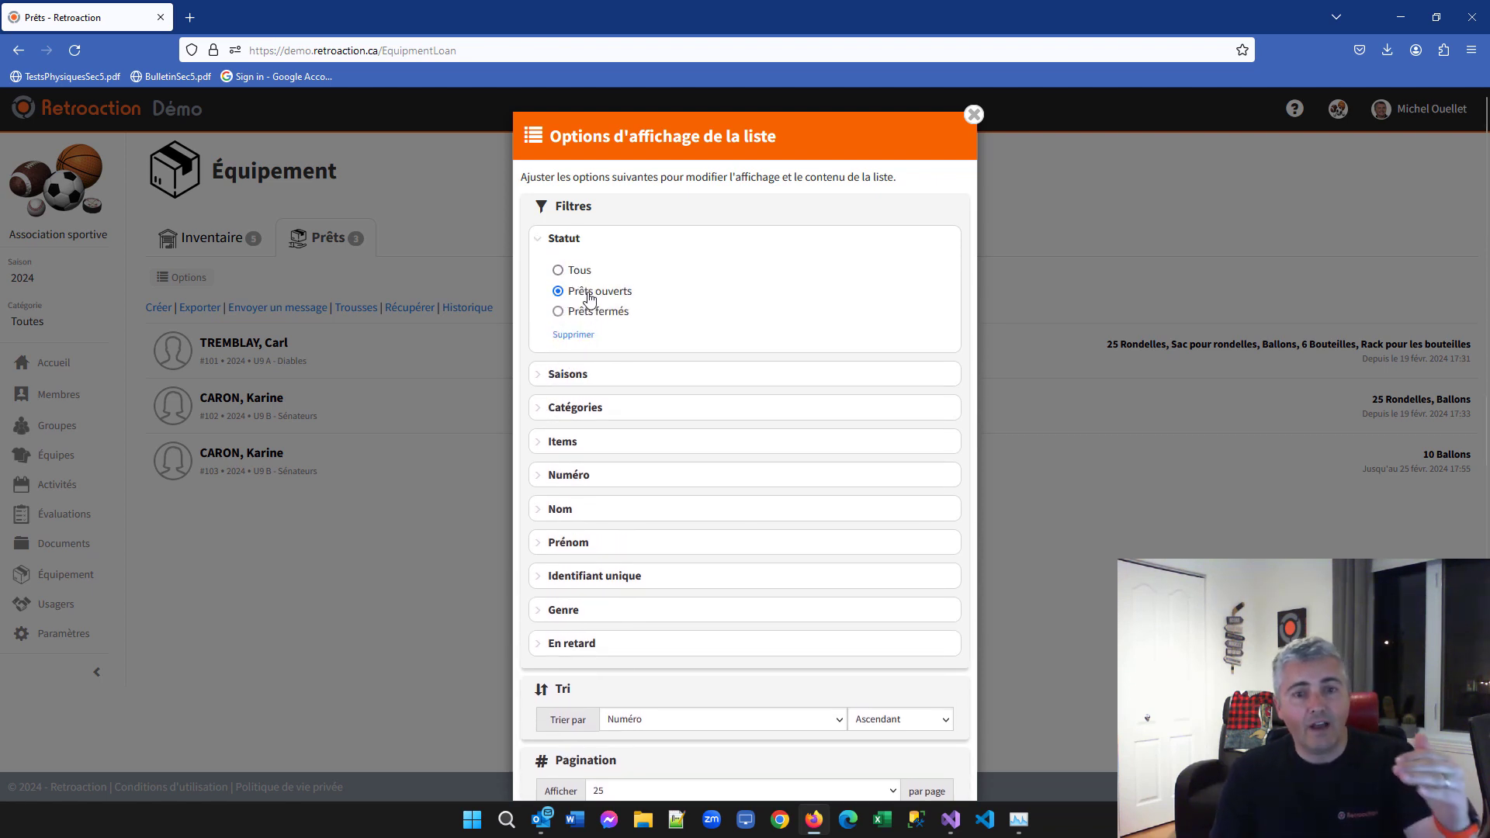
left_click(569, 373)
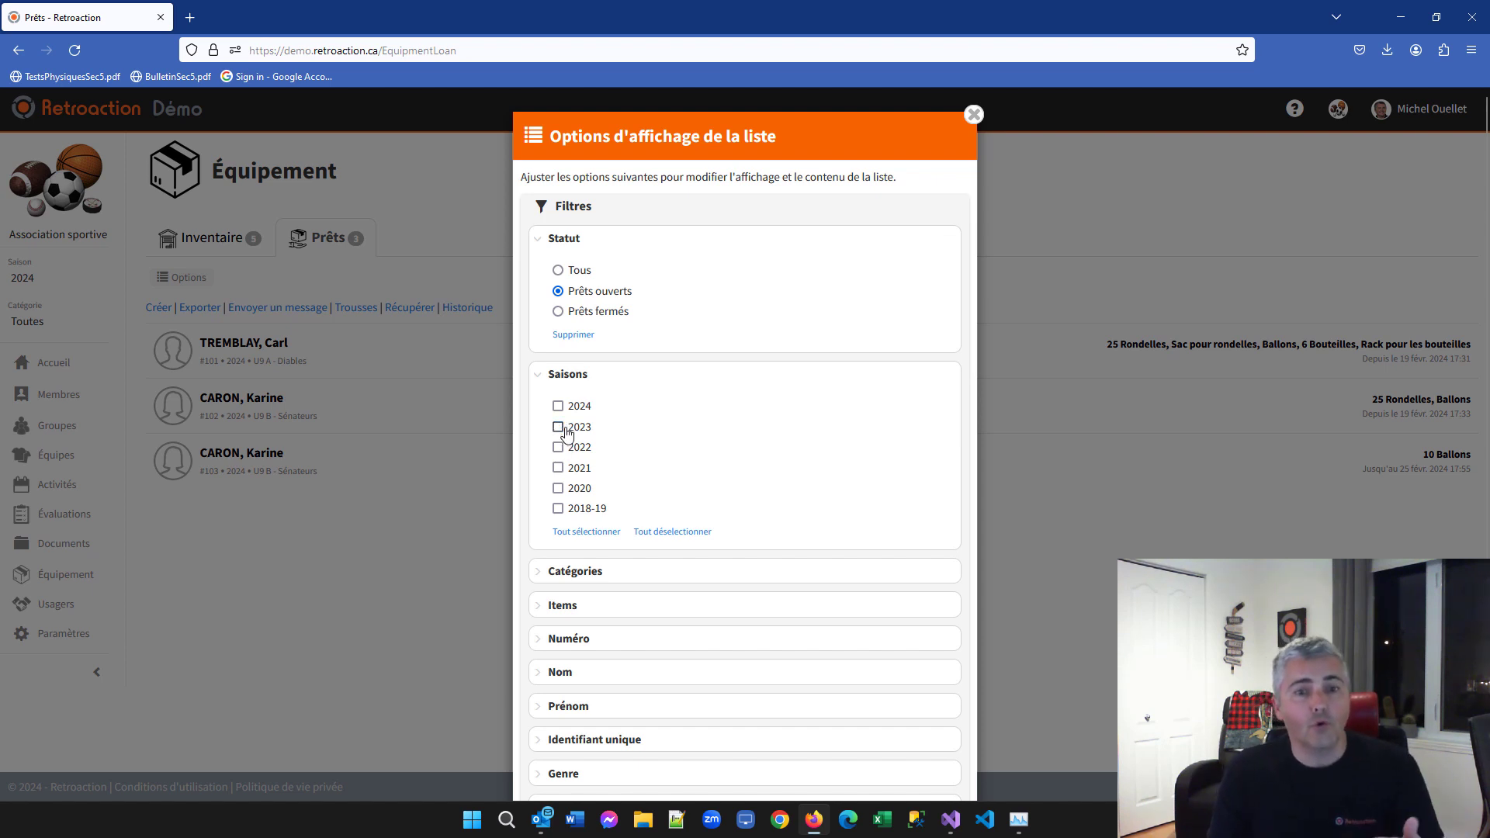
scroll(579, 435, "down", 3)
left_click(587, 308)
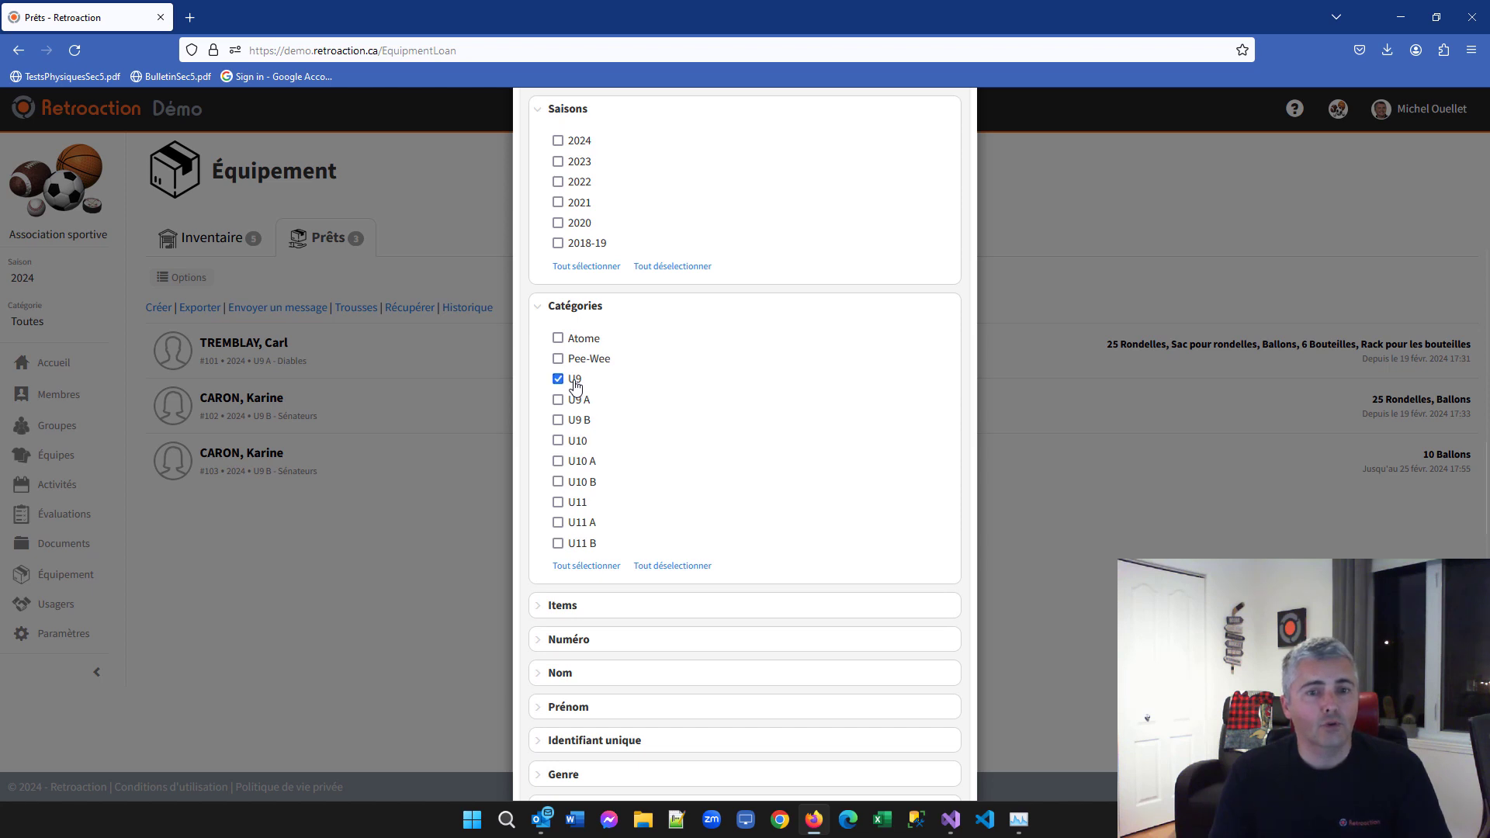
left_click(574, 400)
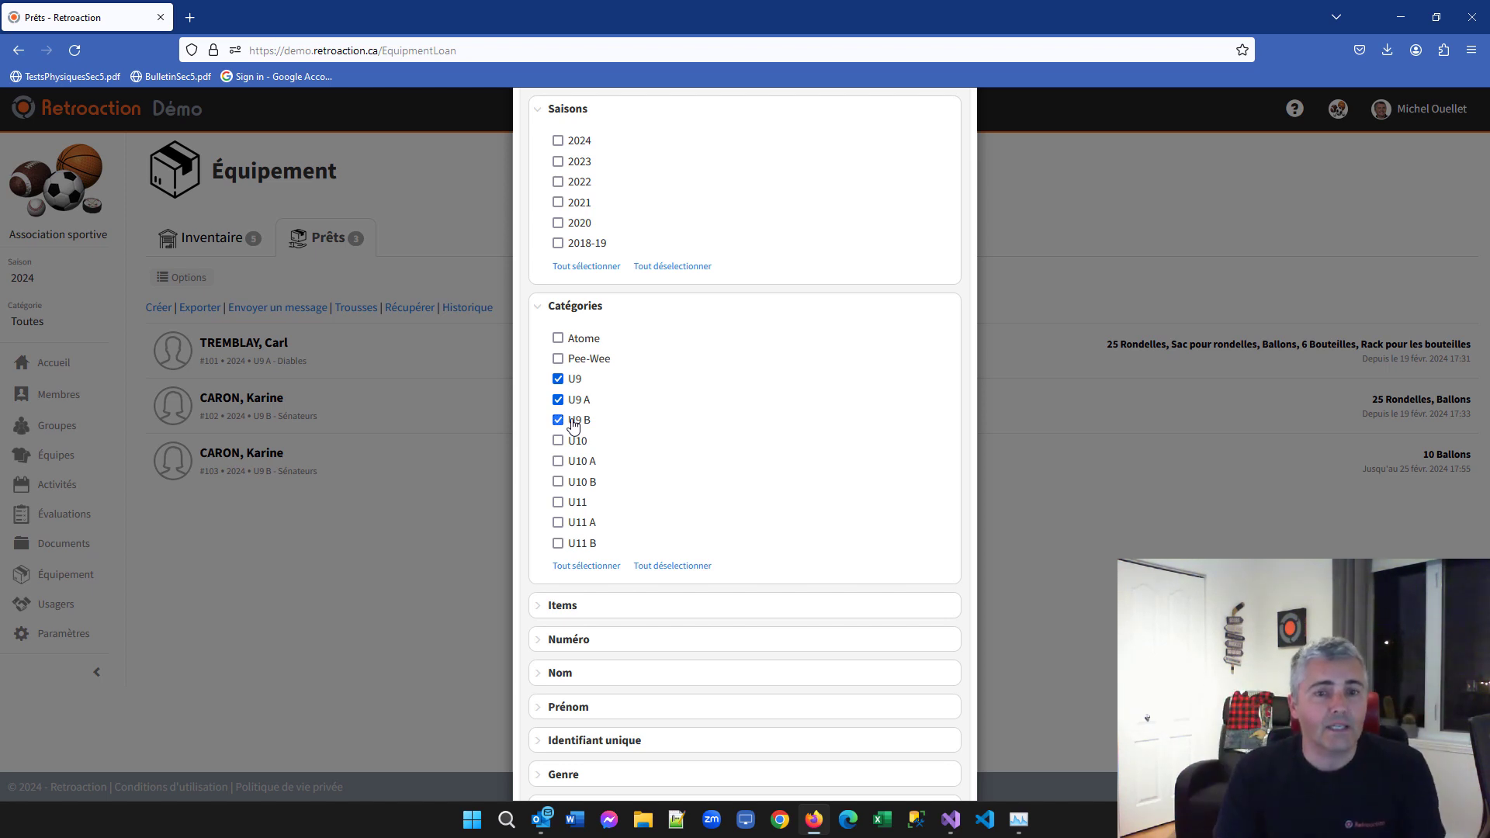
scroll(581, 497, "down", 3)
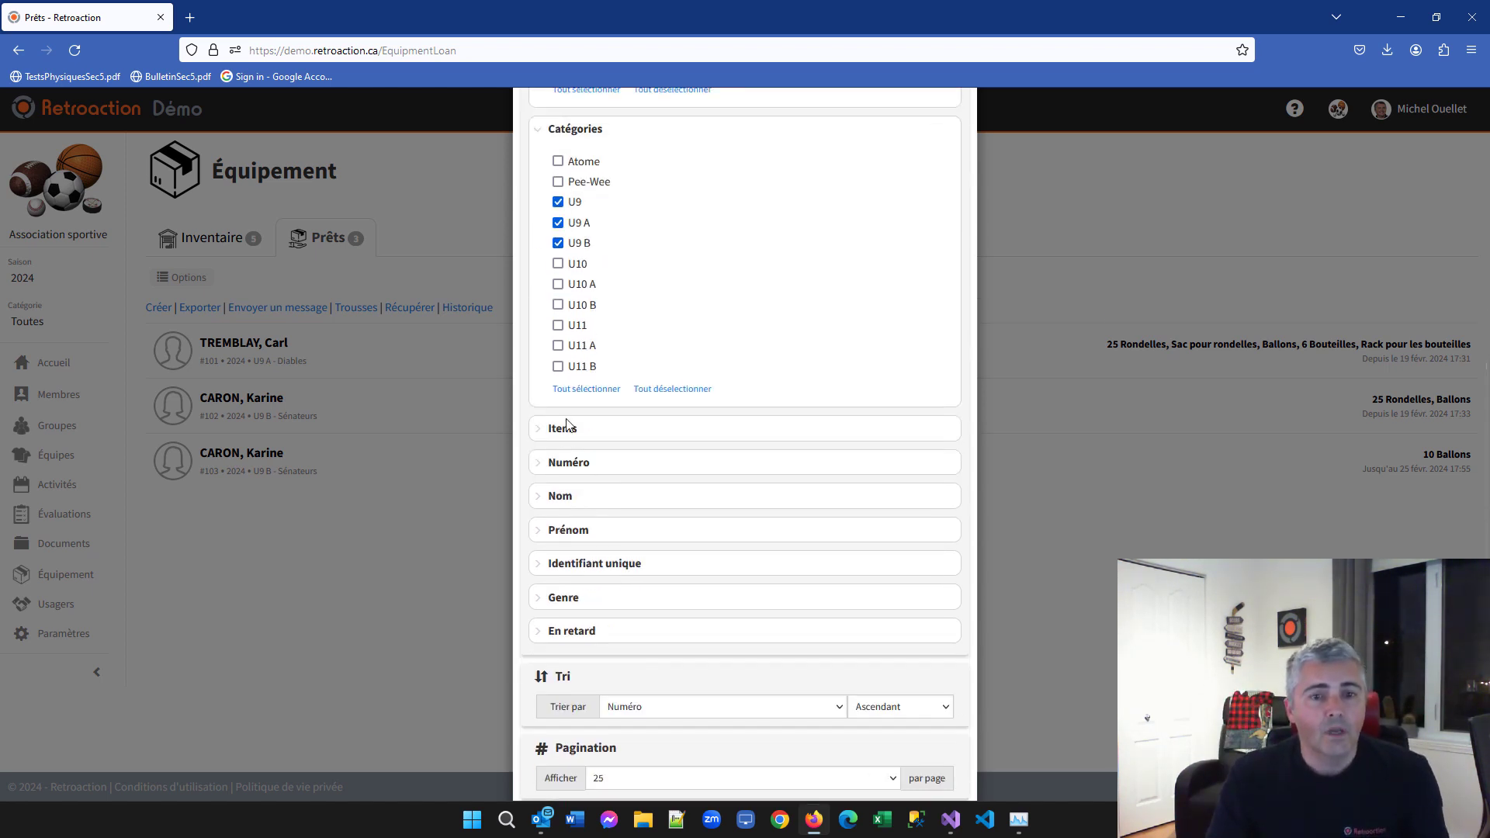
Try the Rondelles item filter and the overdue filter (En retard) set to Oui, and close the display options without applying
left_click(562, 428)
left_click(558, 461)
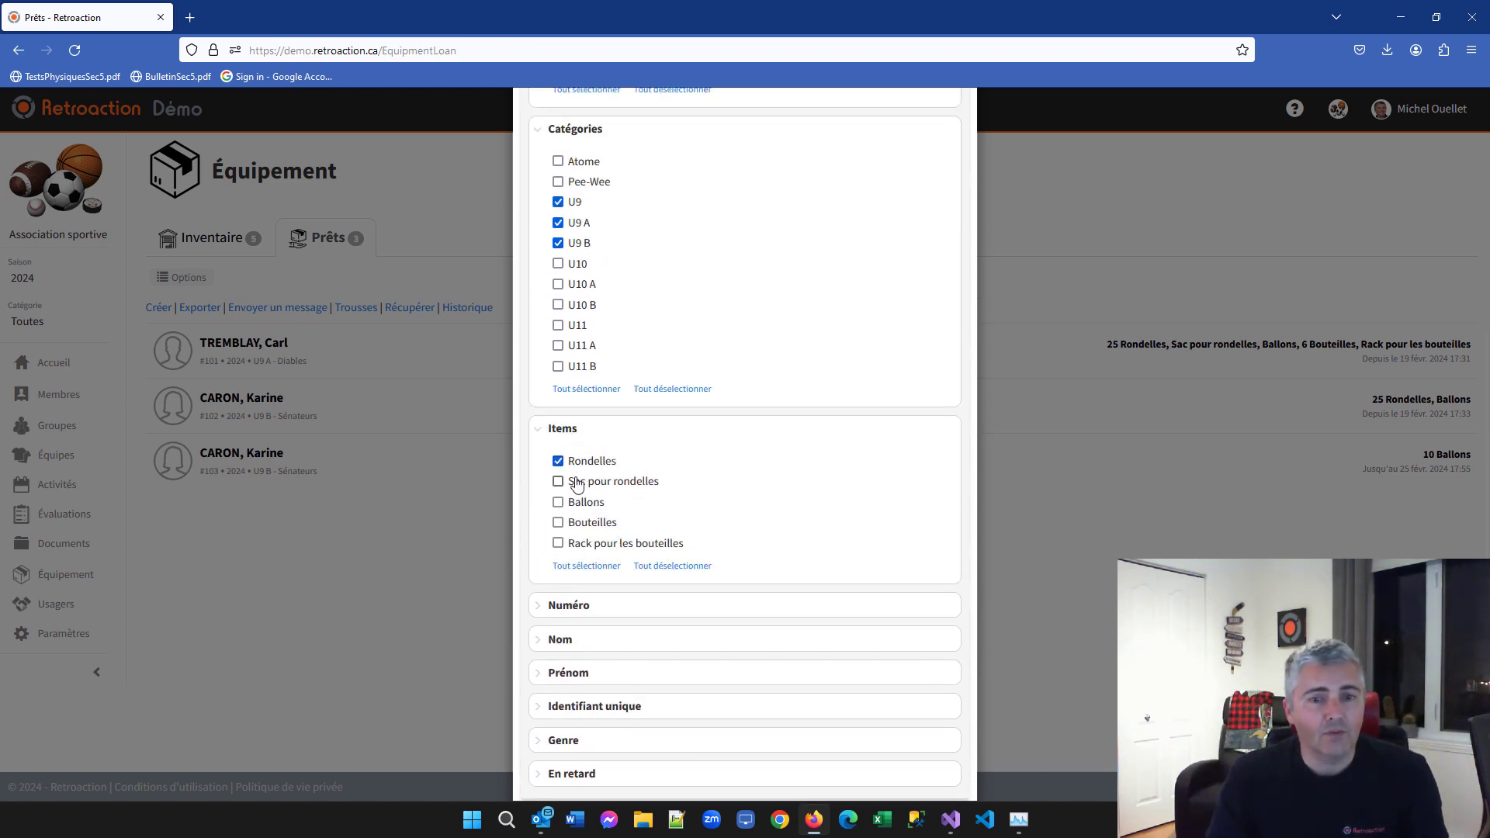
left_click(559, 461)
scroll(583, 485, "down", 4)
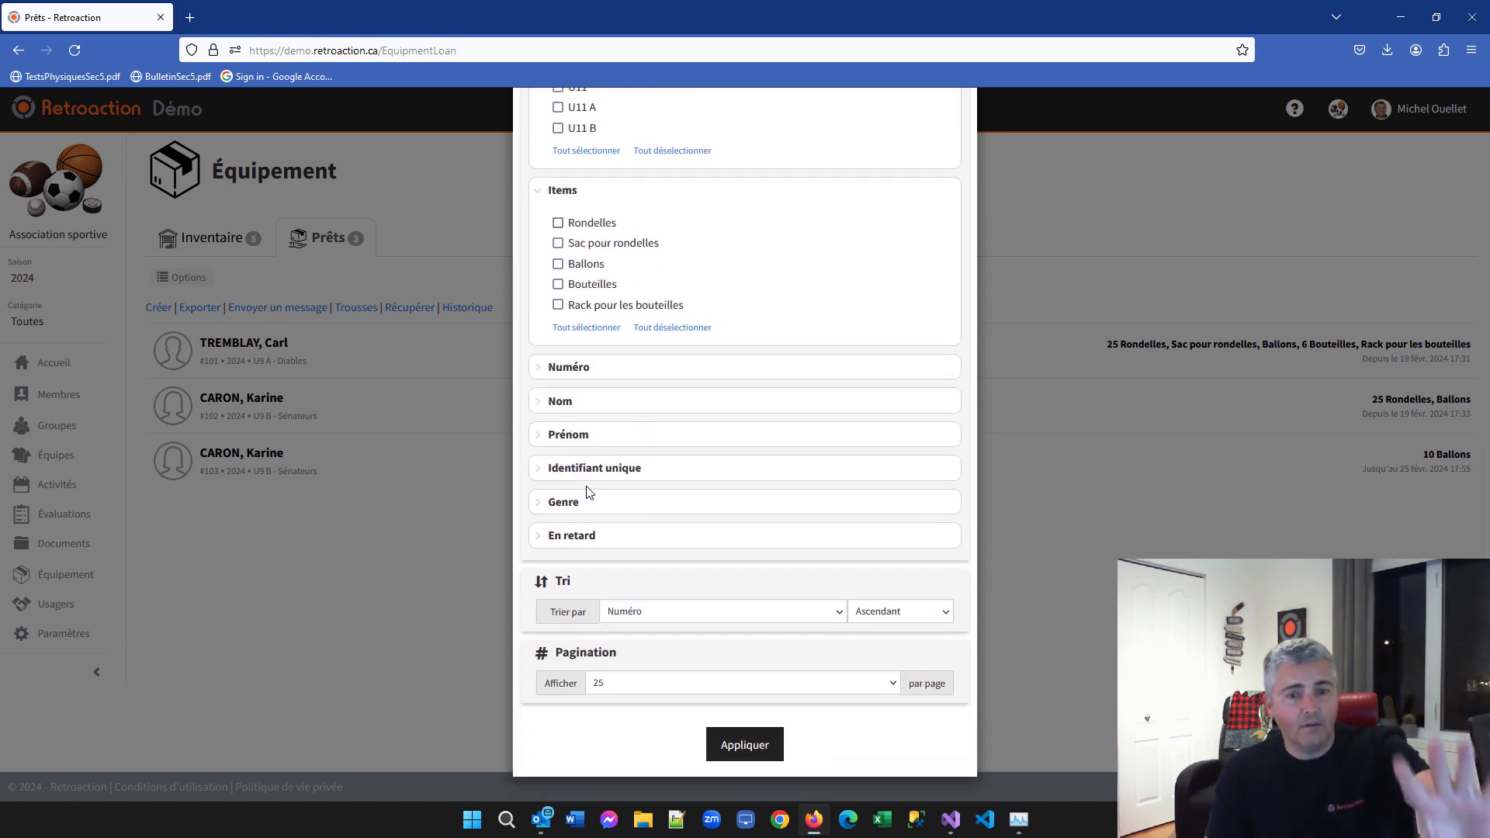
left_click(567, 534)
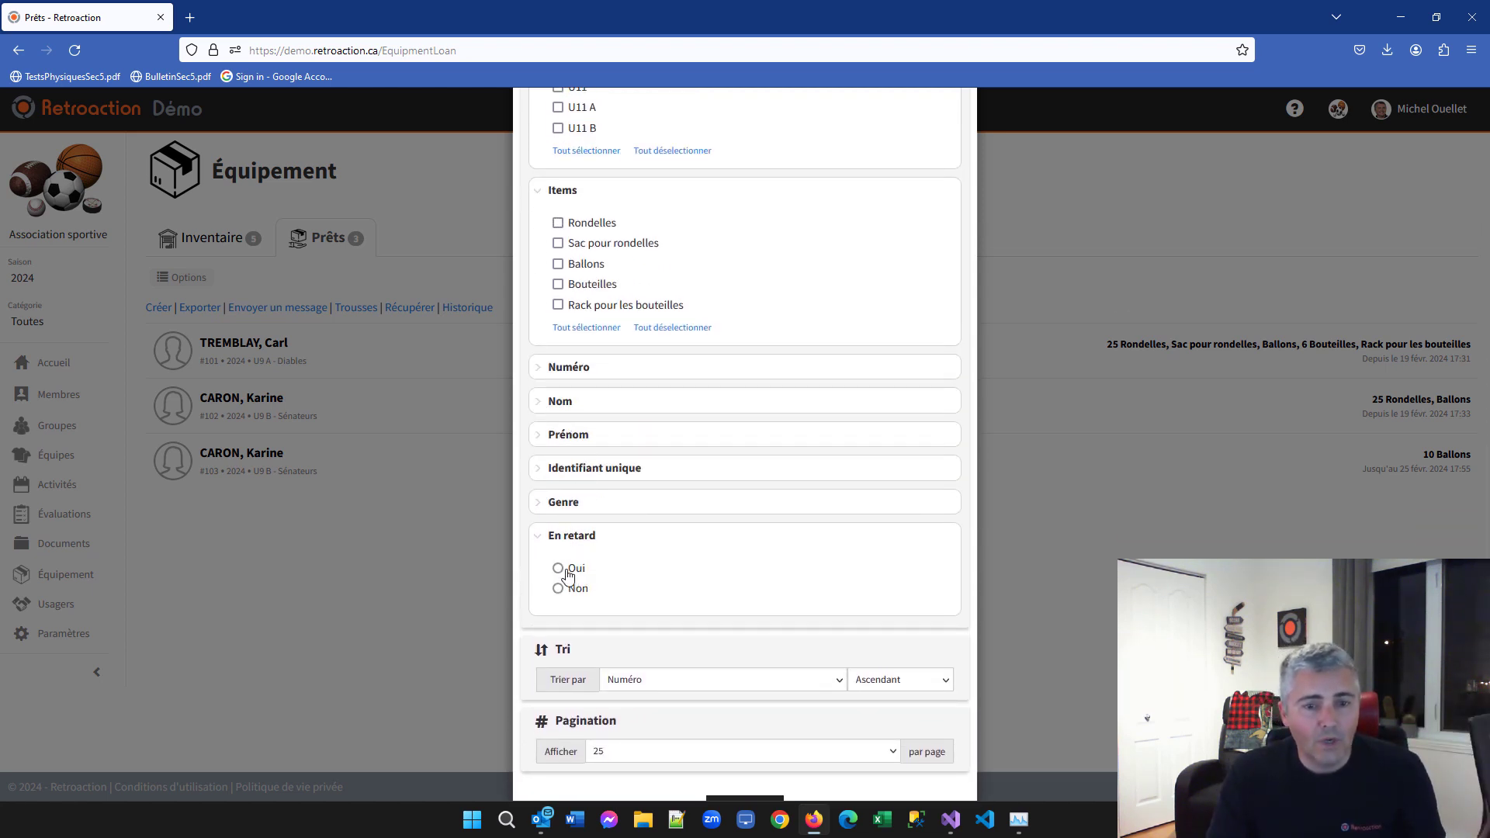
left_click(572, 571)
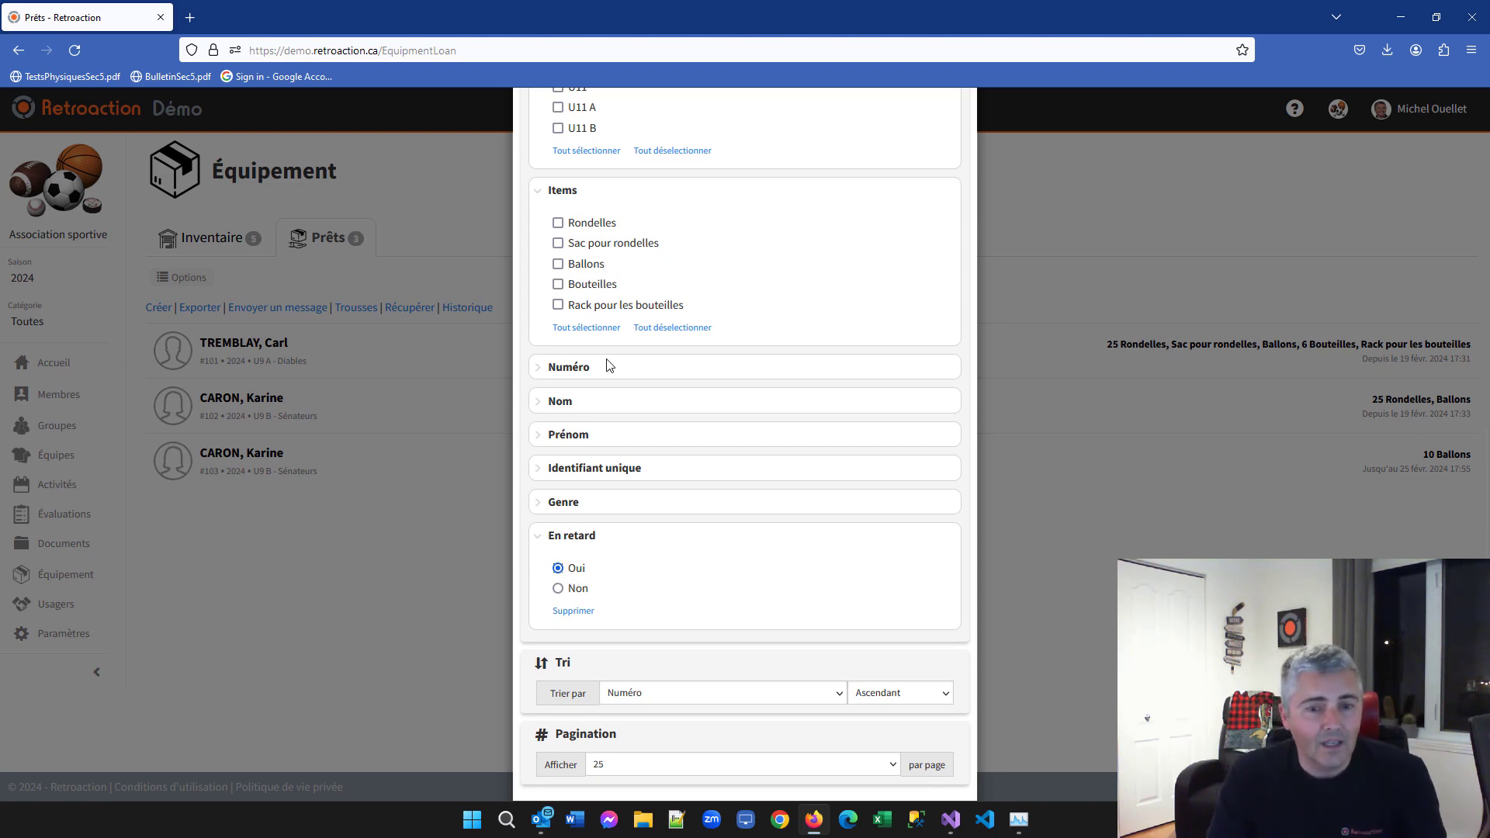
left_click(423, 597)
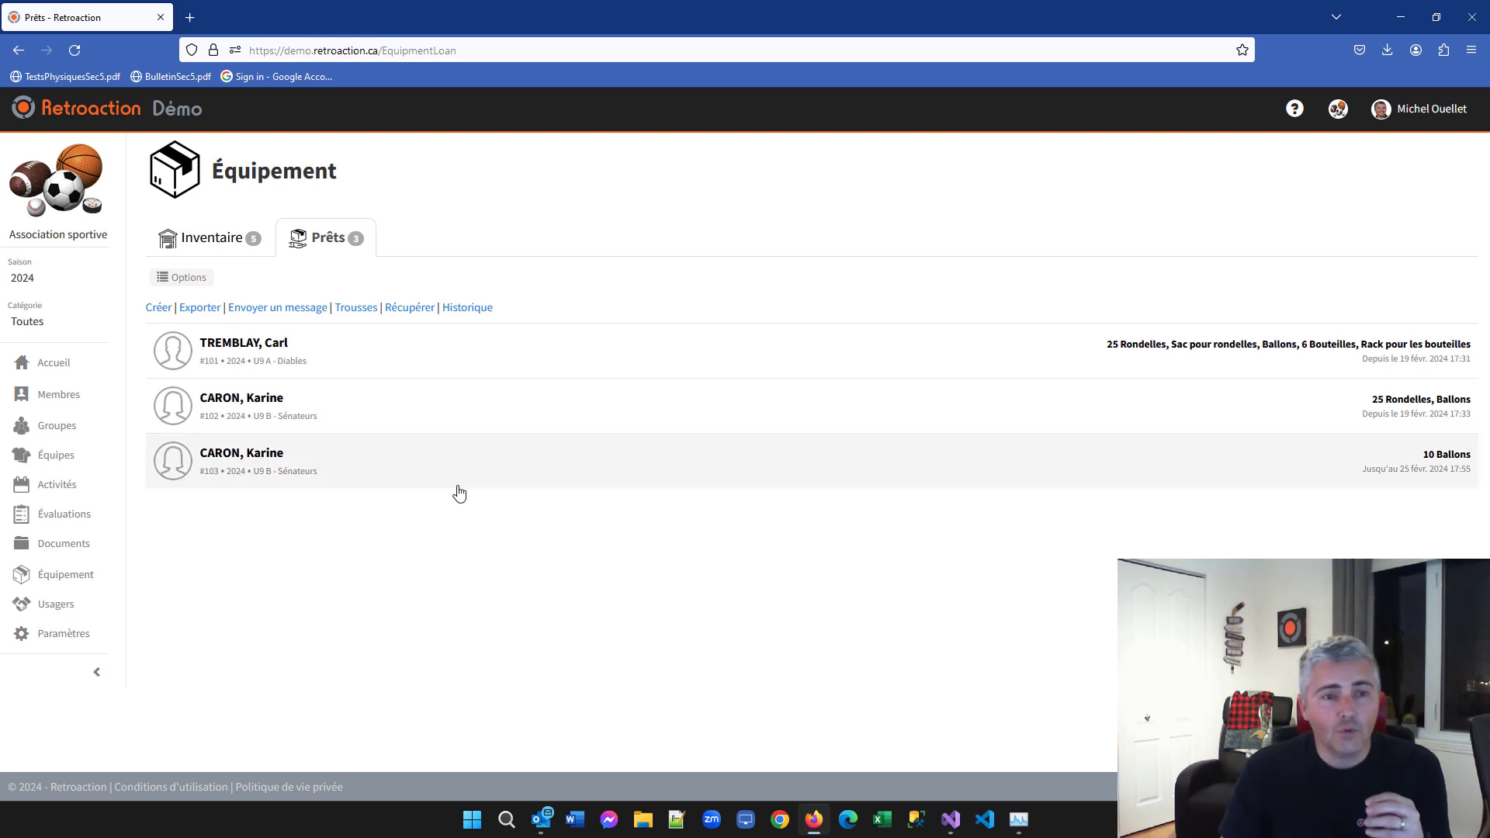
Open the inventory and compare the available and total quantities of Rondelles
left_click(194, 242)
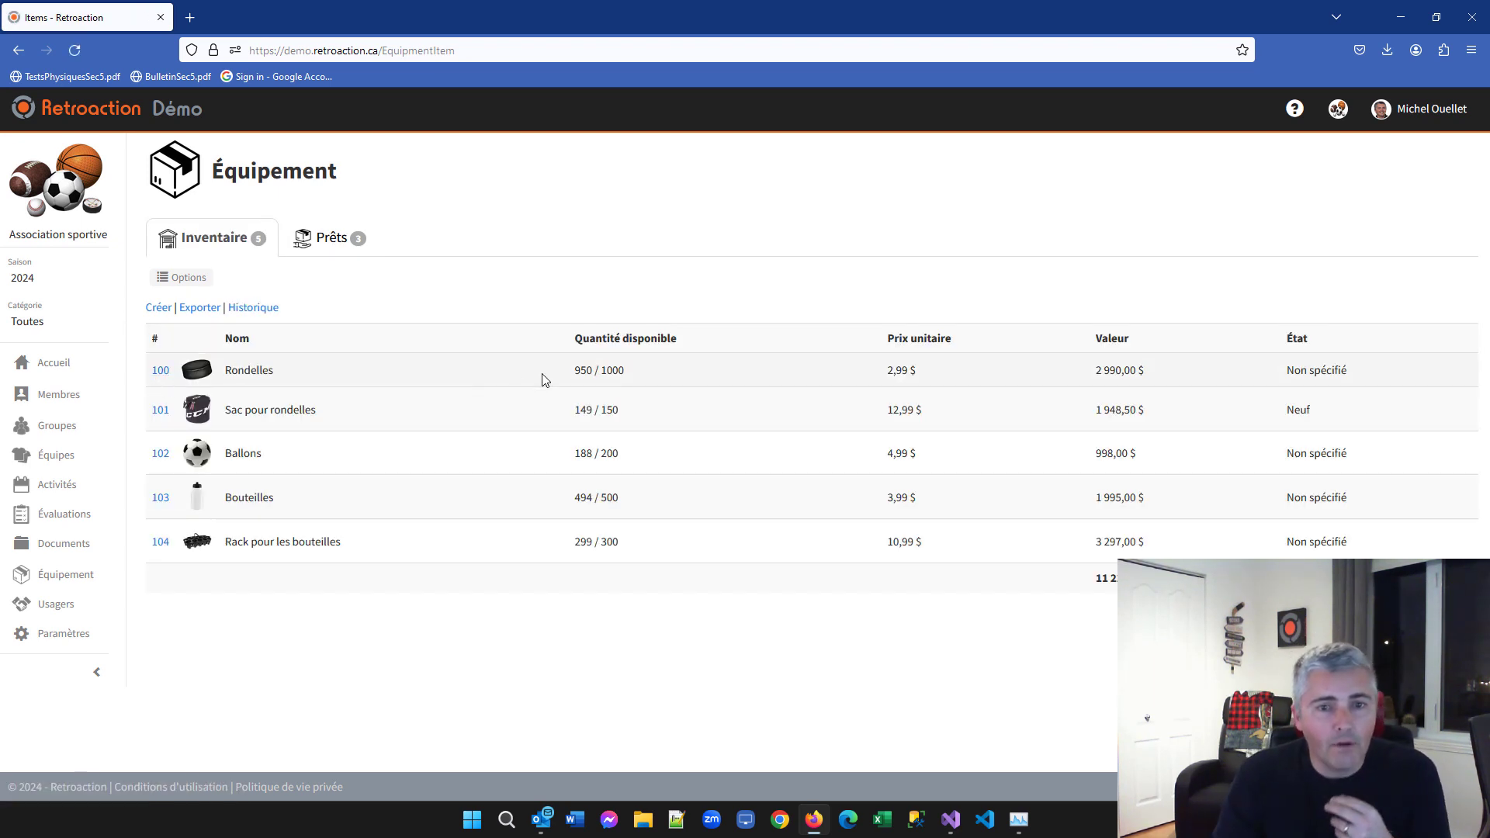
double_click(584, 370)
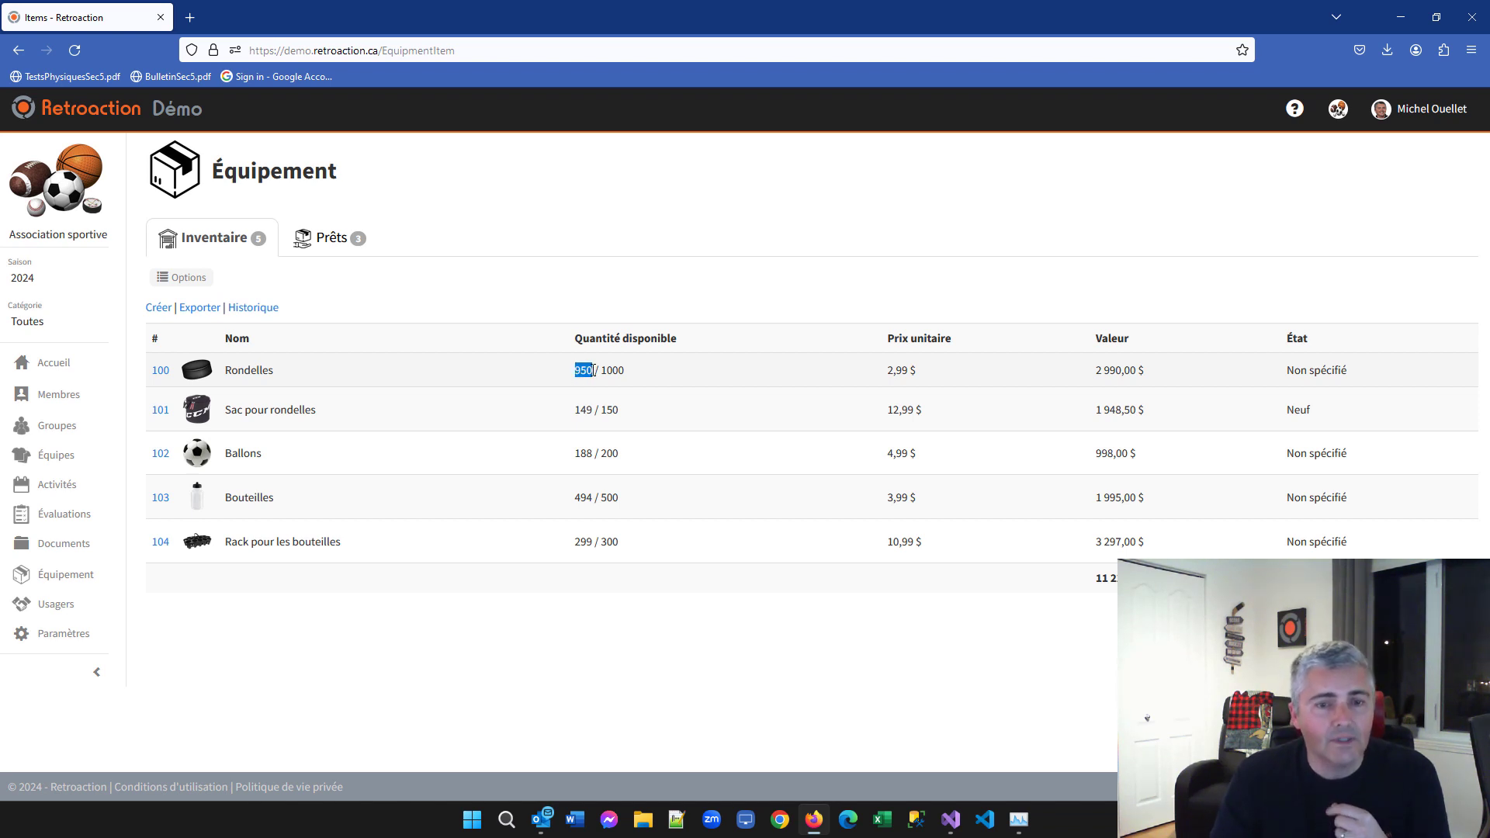
left_click_drag(600, 374, 621, 373)
left_click(572, 375)
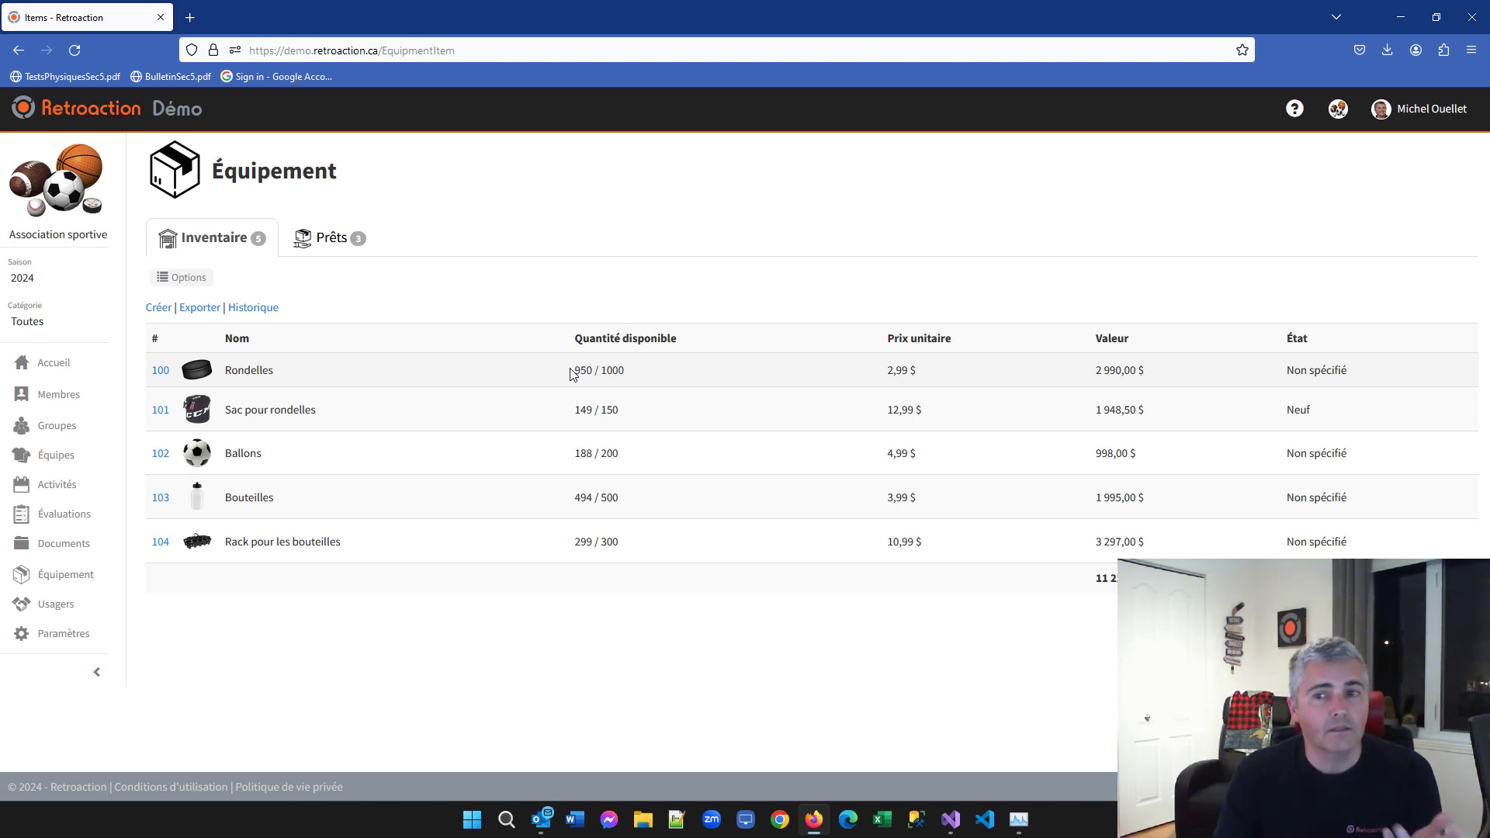
Open the Rondelles item's details and examine which kits include it and in what quantity
left_click(161, 371)
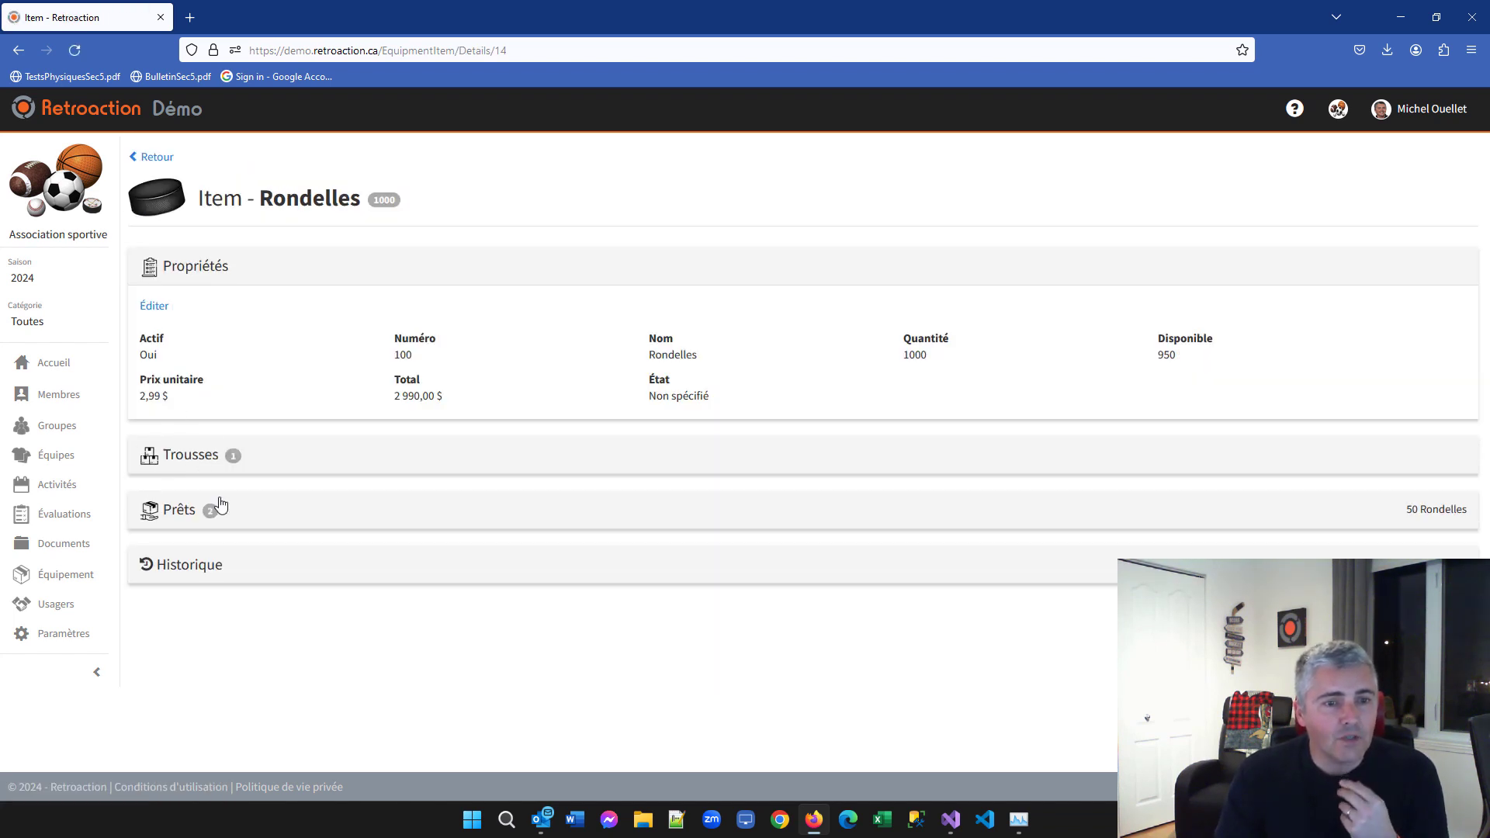
left_click(185, 460)
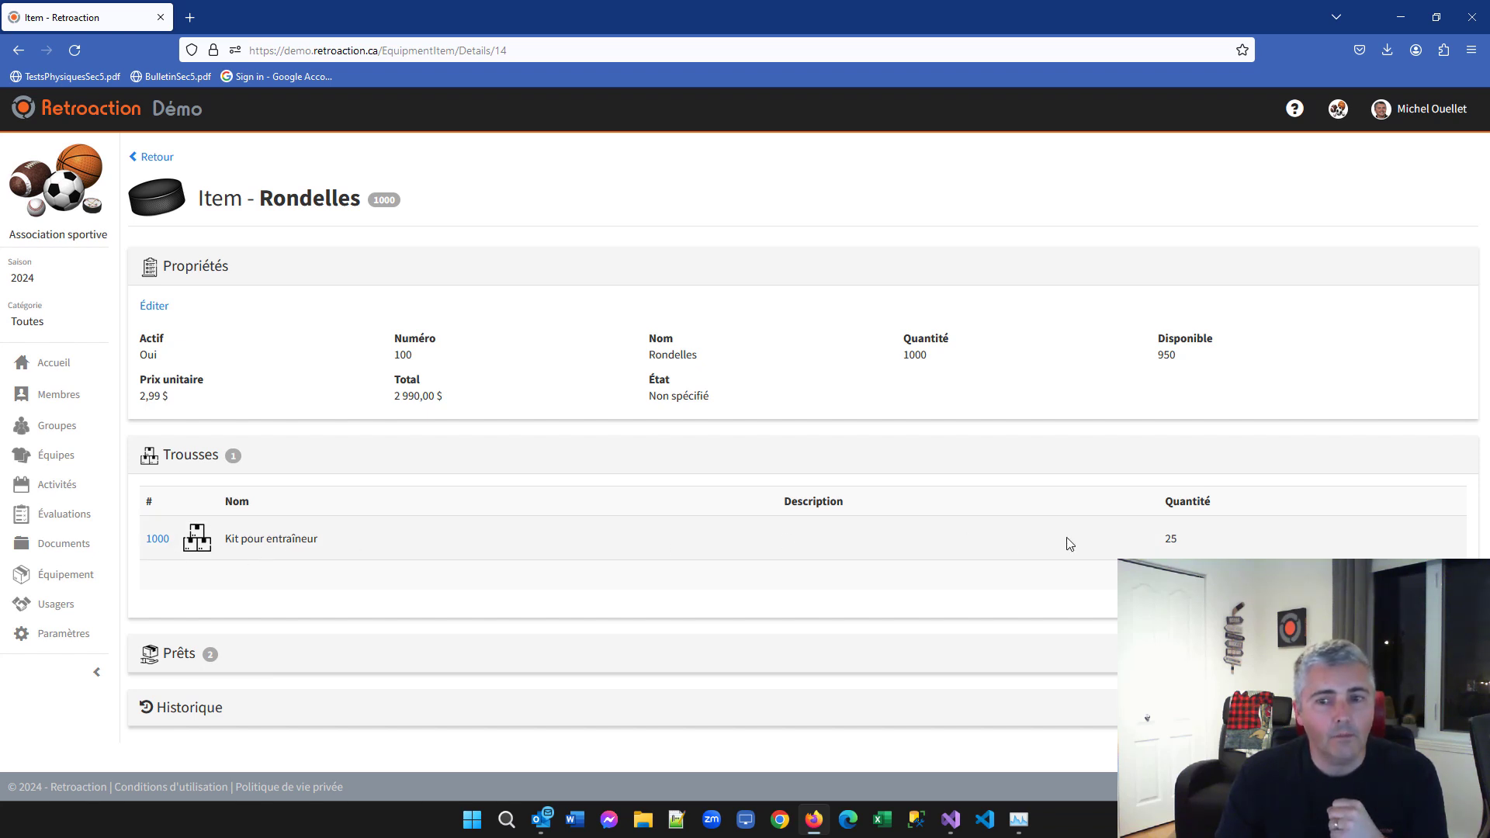
left_click(1166, 547)
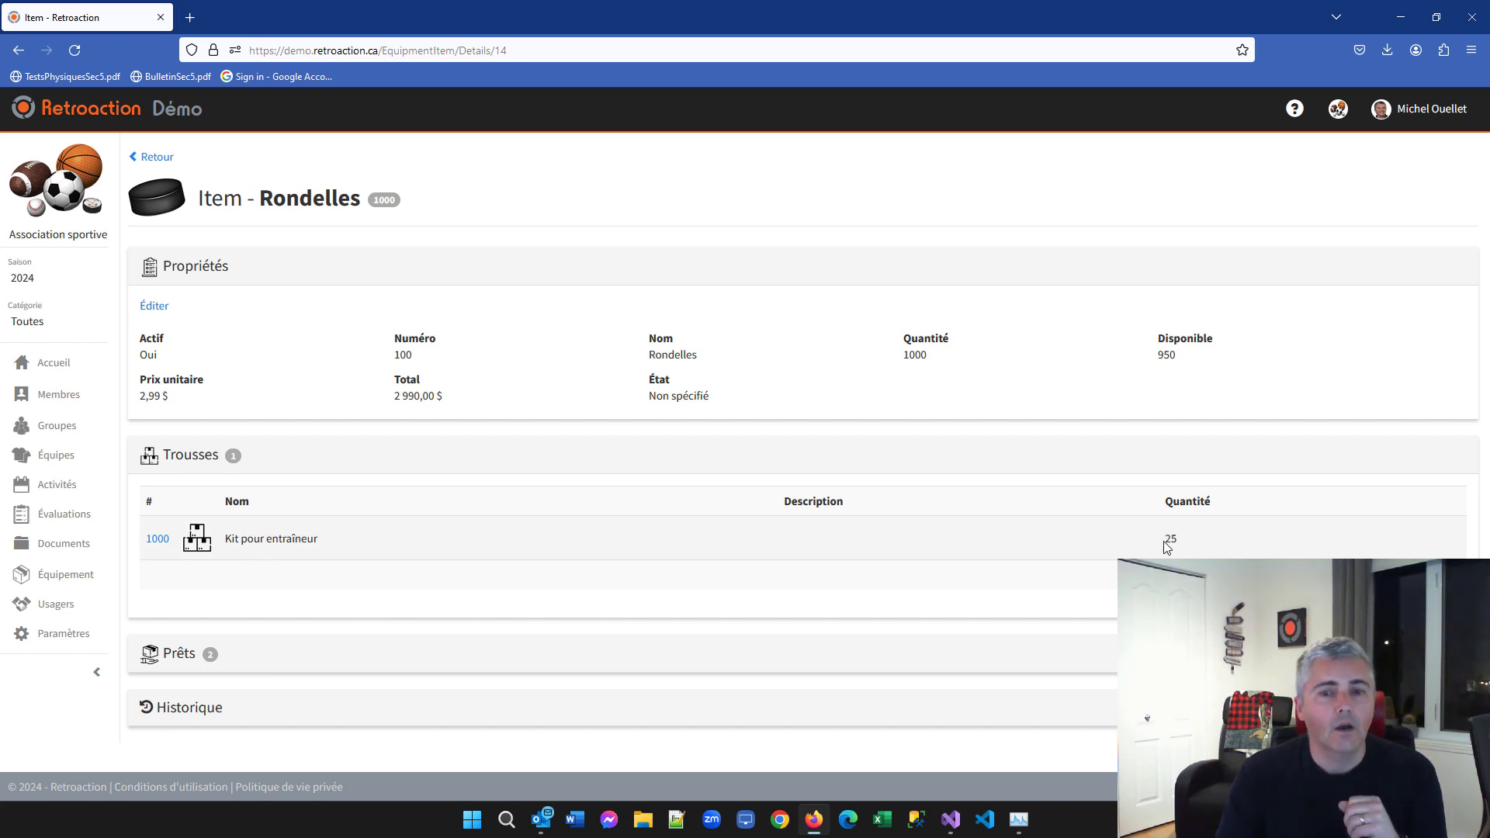
left_click(198, 460)
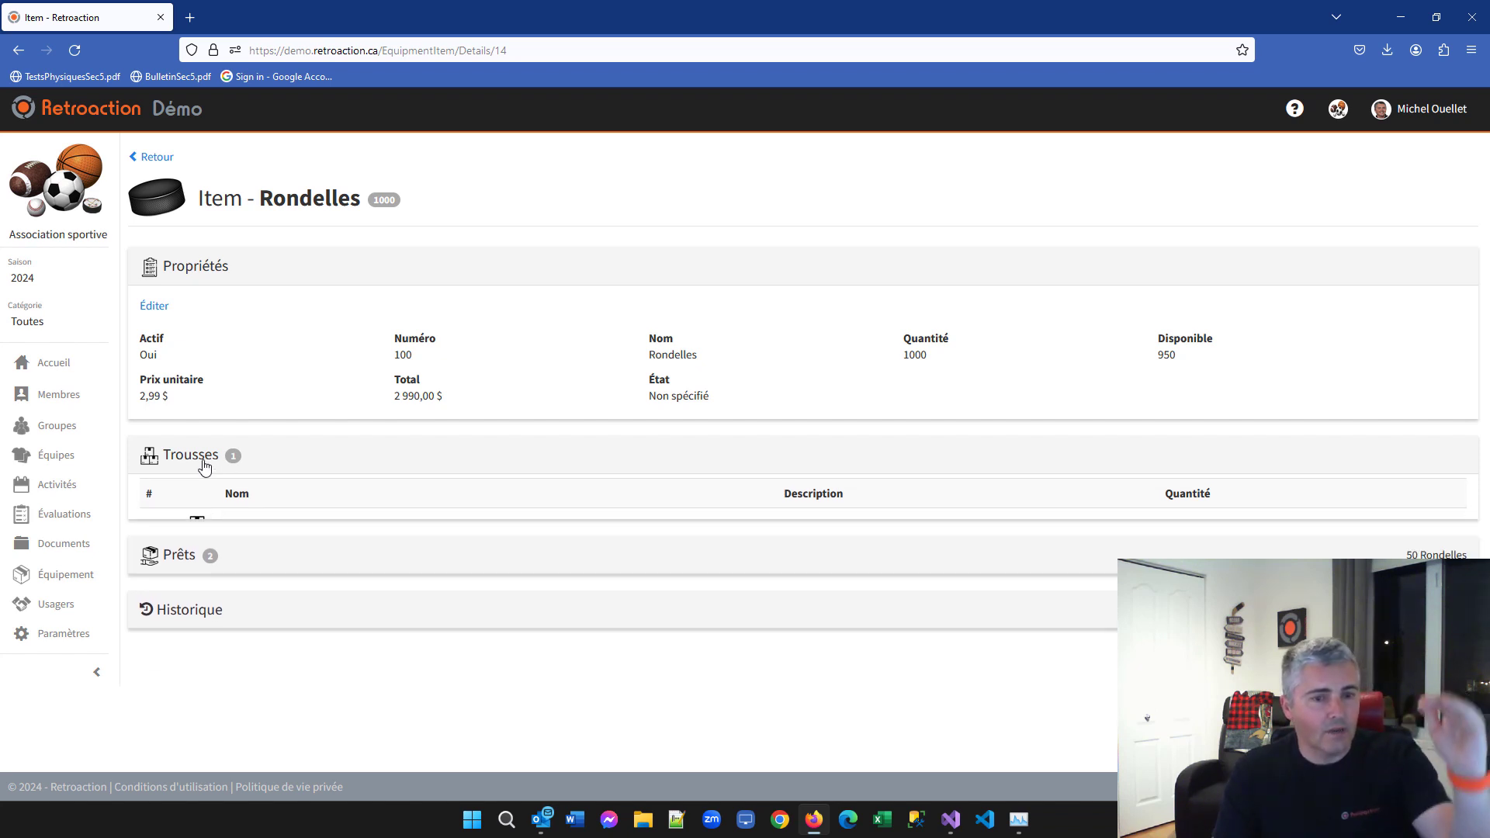
Examine which team staff hold the Rondelles item on loan and the total quantity lent, and return to the inventory
left_click(193, 511)
scroll(190, 508, "down", 1)
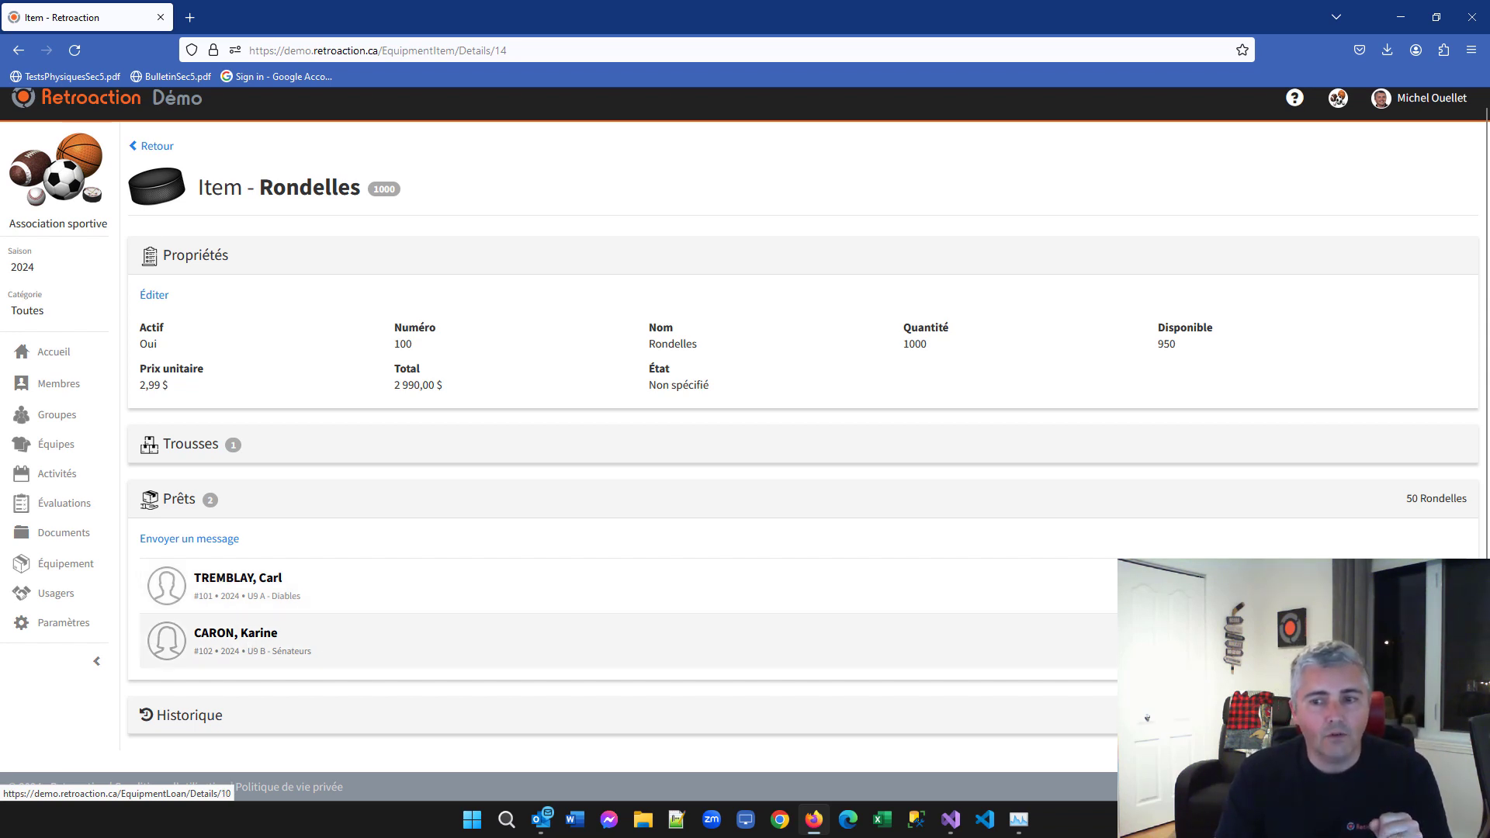
left_click_drag(1405, 503, 1463, 503)
left_click(1335, 504)
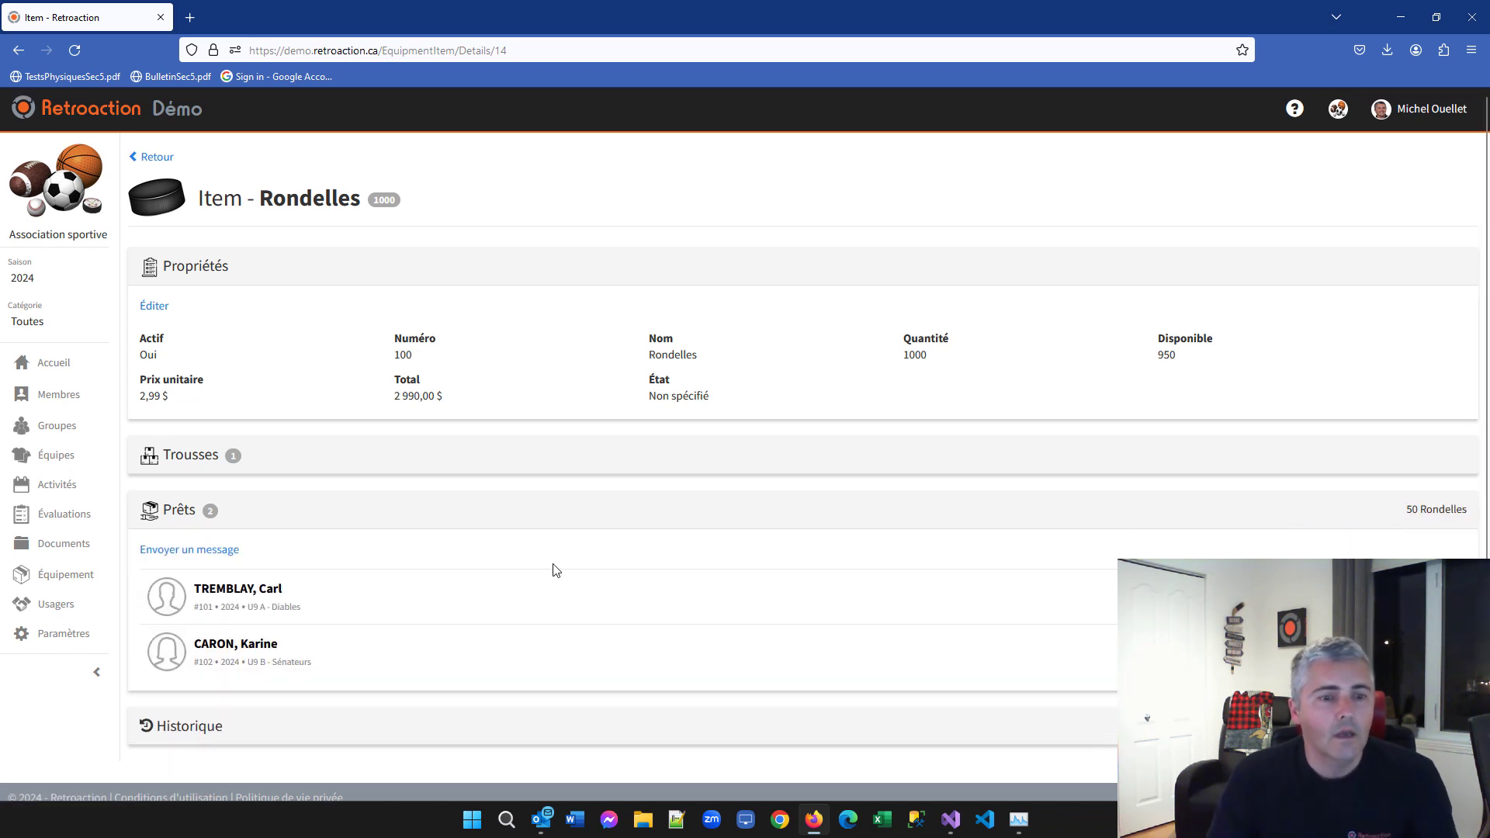
scroll(553, 568, "down", 1)
left_click(157, 147)
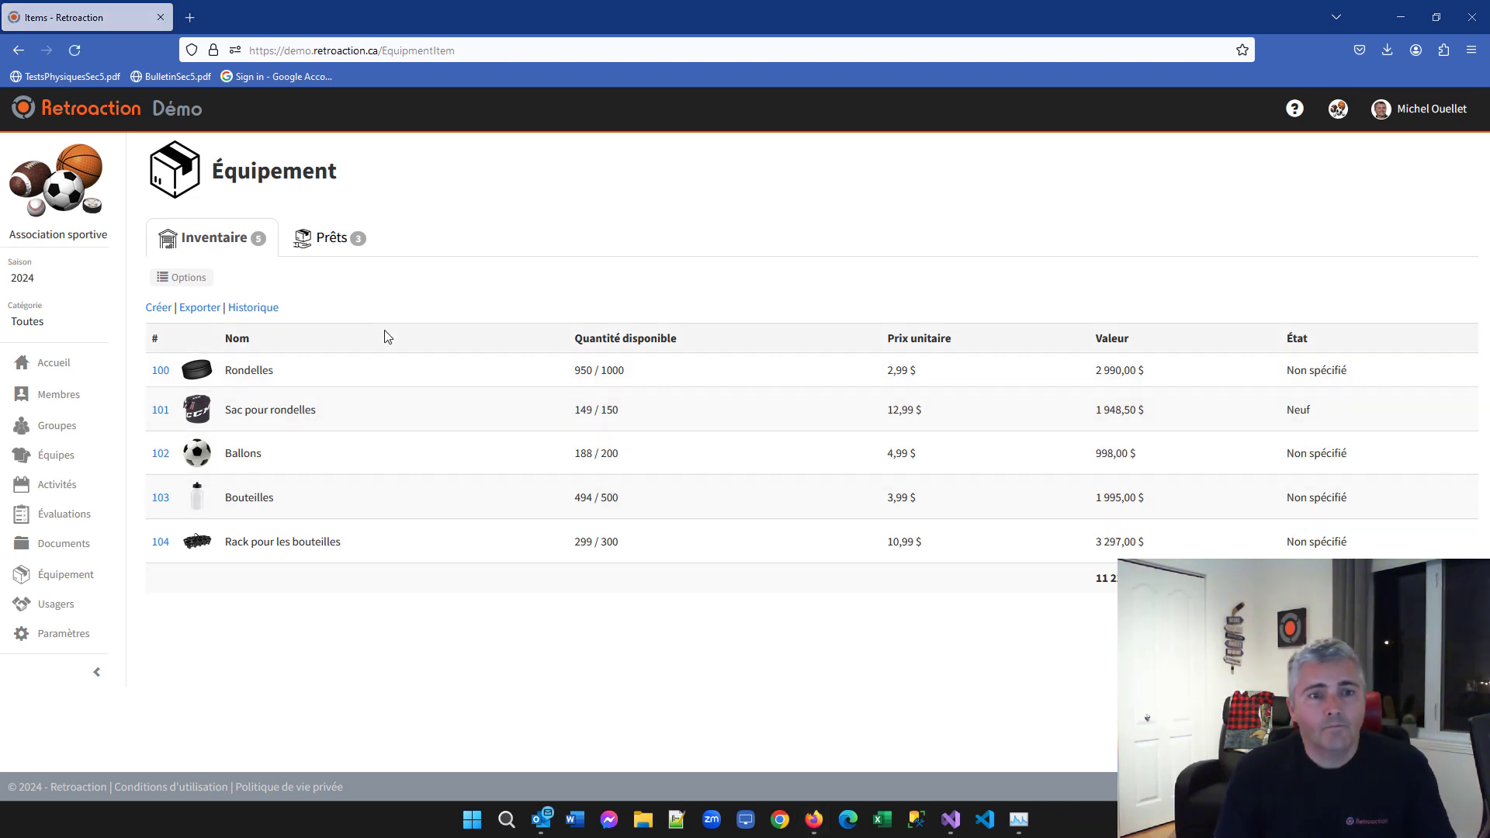
Open the U9 A - Diables loan from the loan list and review its included items and quantities
left_click(335, 243)
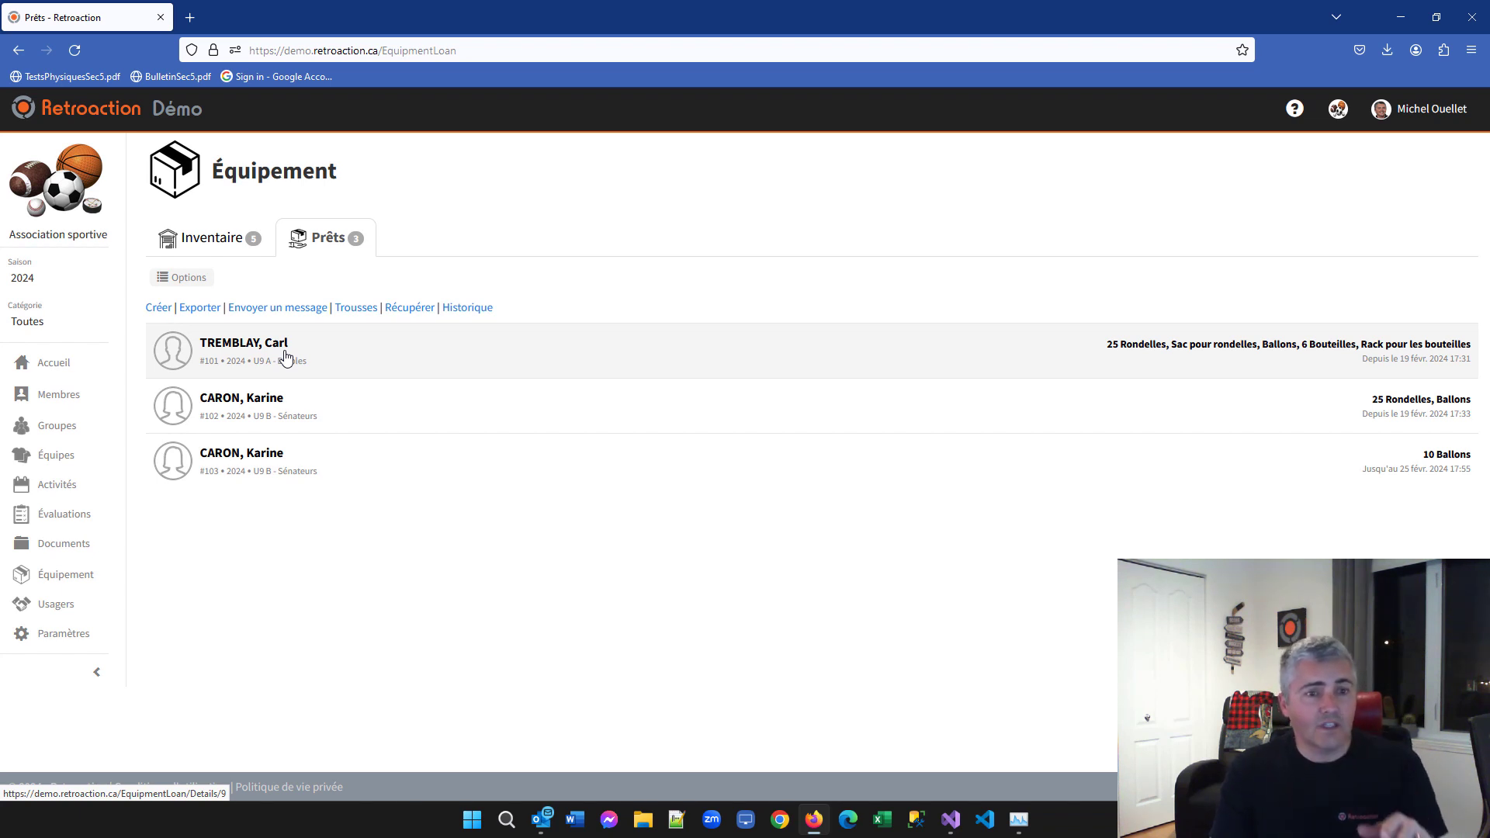
left_click(244, 357)
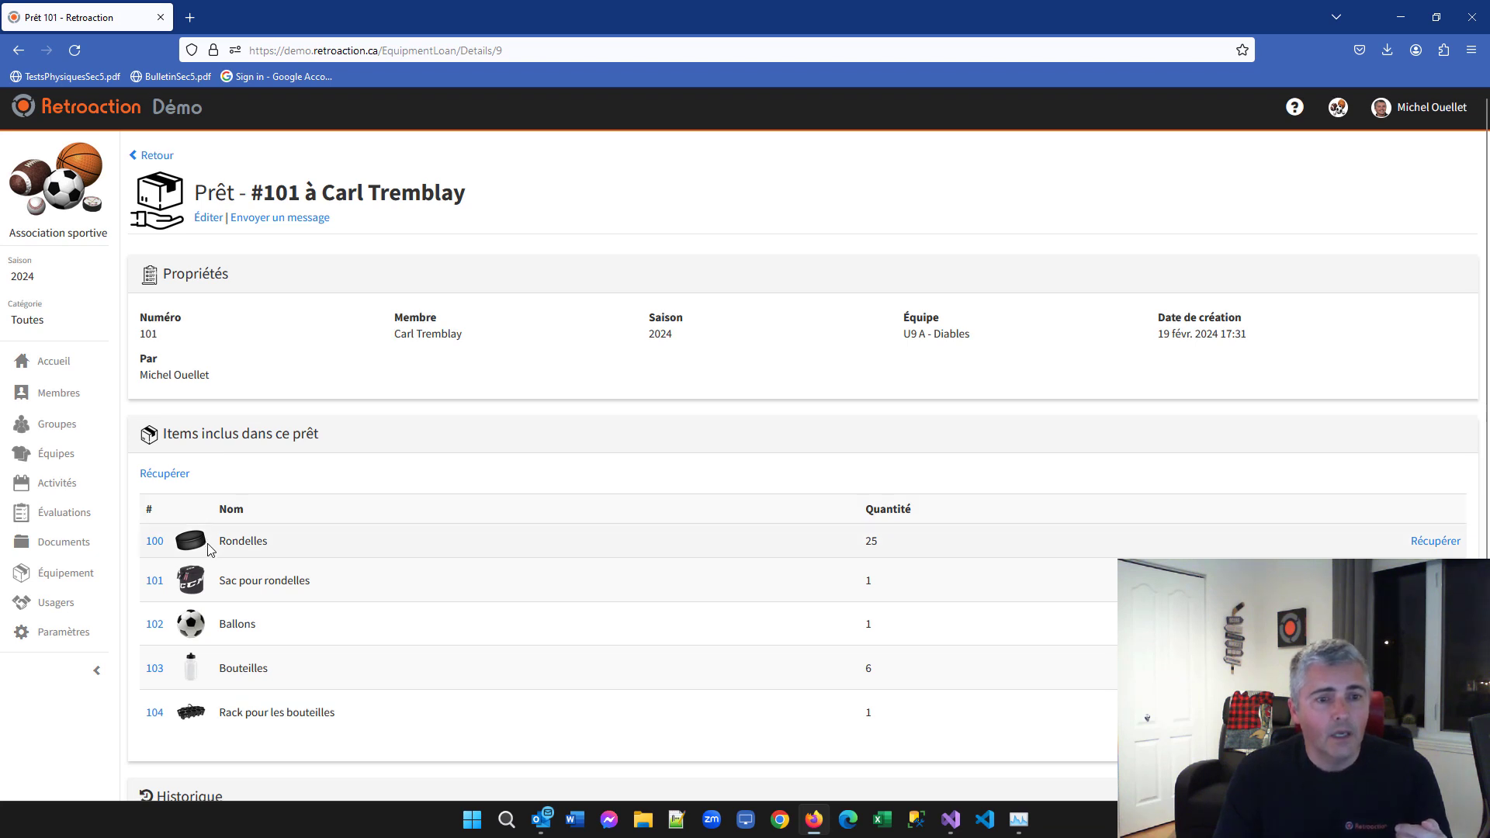
scroll(215, 474, "down", 2)
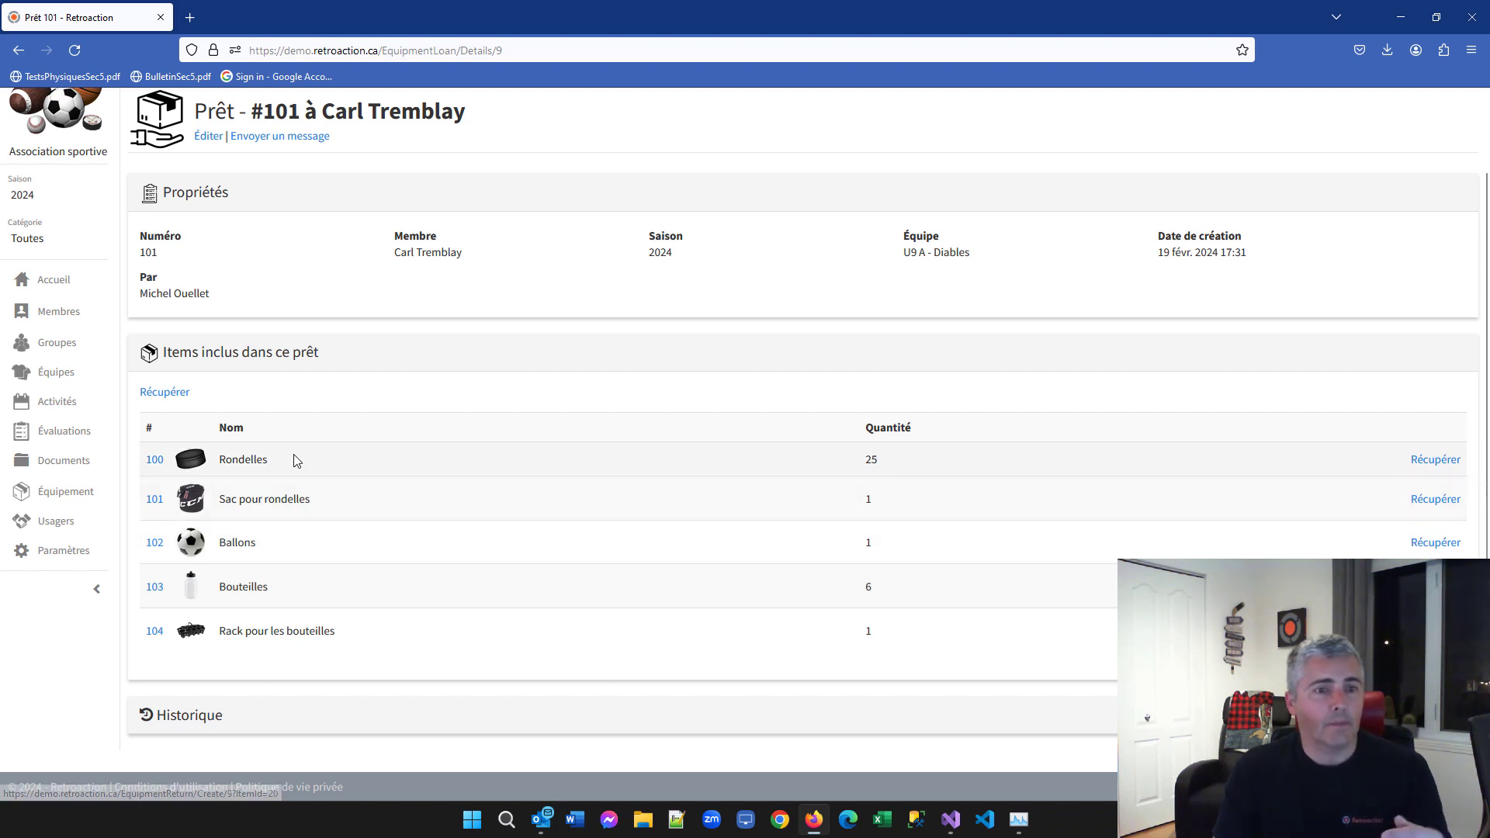
Inspect the return form covering all items of the U9 A - Diables loan, including its comments field, and cancel it
left_click(162, 396)
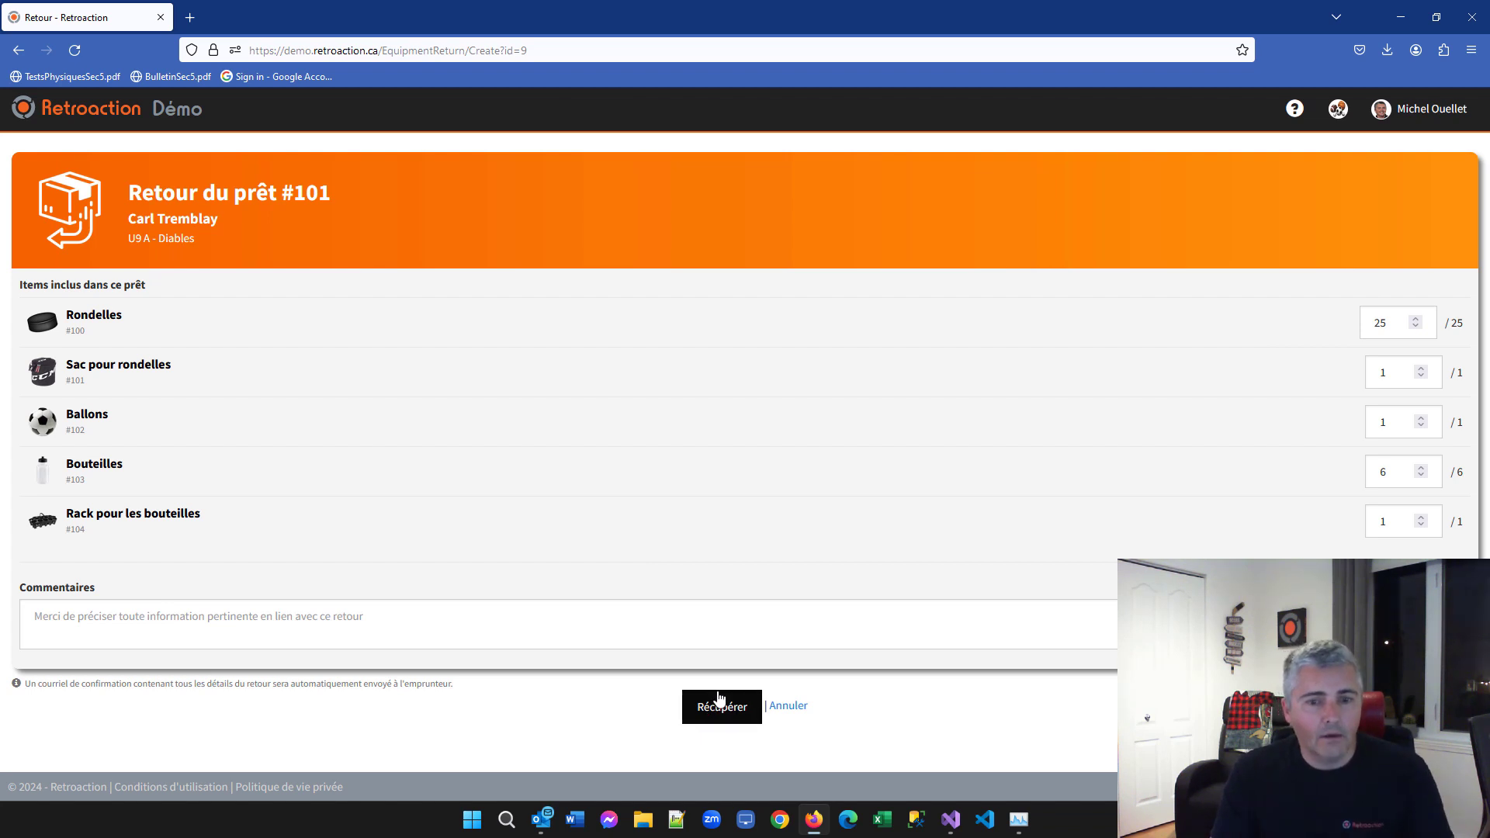
left_click(292, 621)
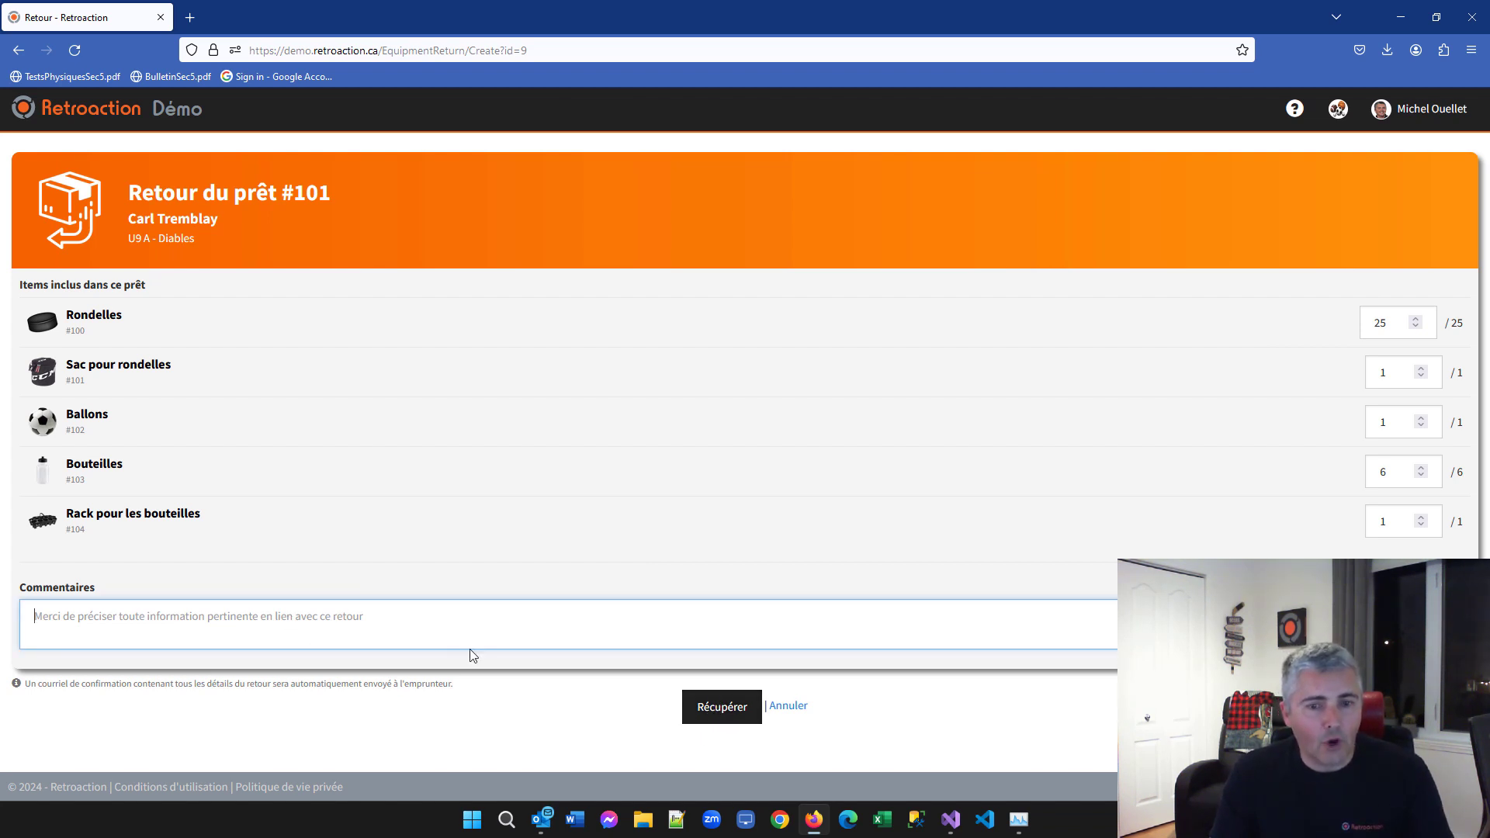
left_click(789, 706)
scroll(326, 543, "down", 2)
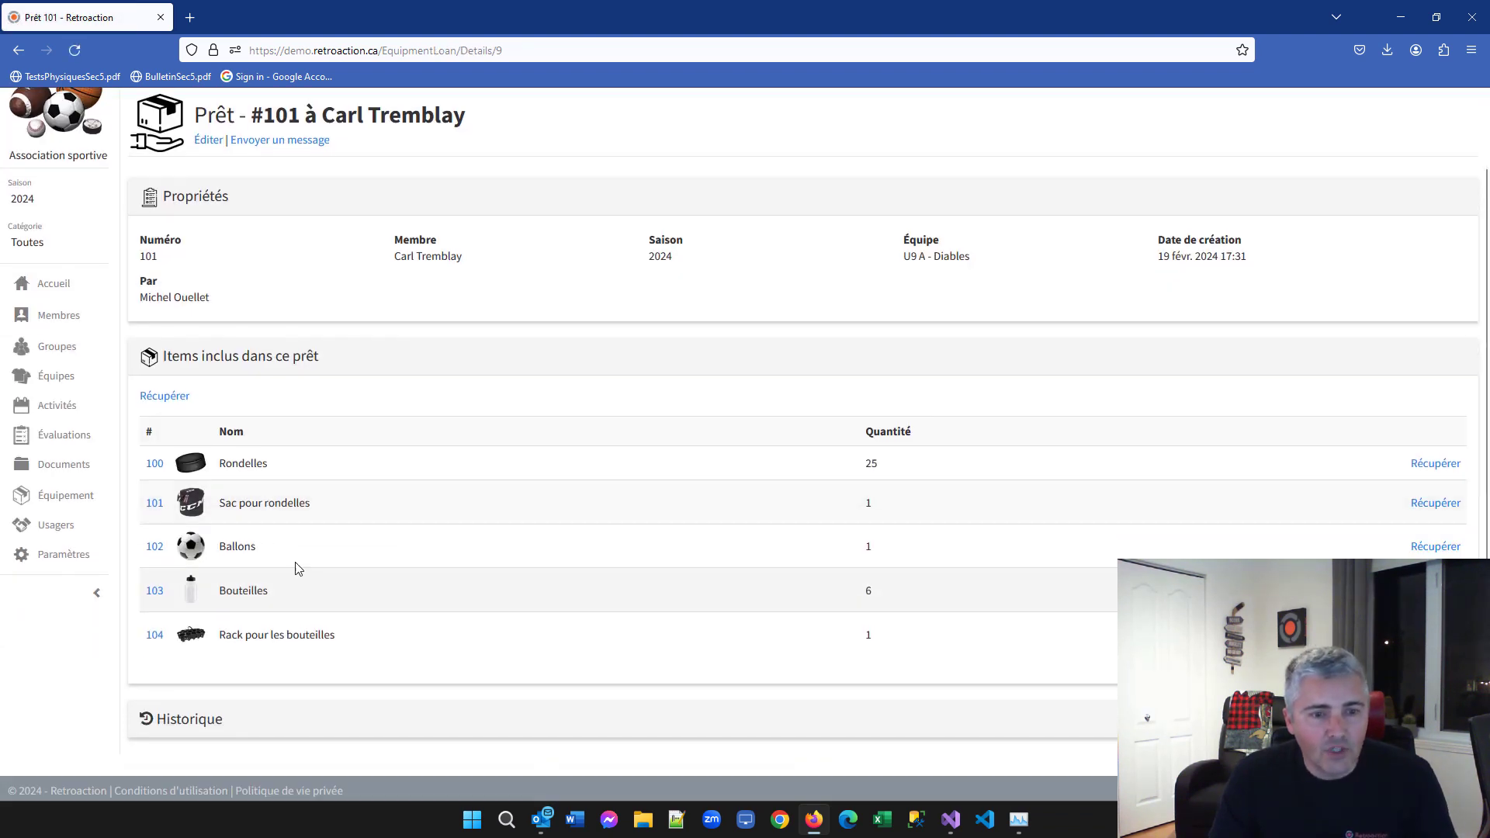
Inspect the return form for only the Ballons of the U9 A - Diables loan, check each item's return quantity, and cancel it
left_click(1434, 546)
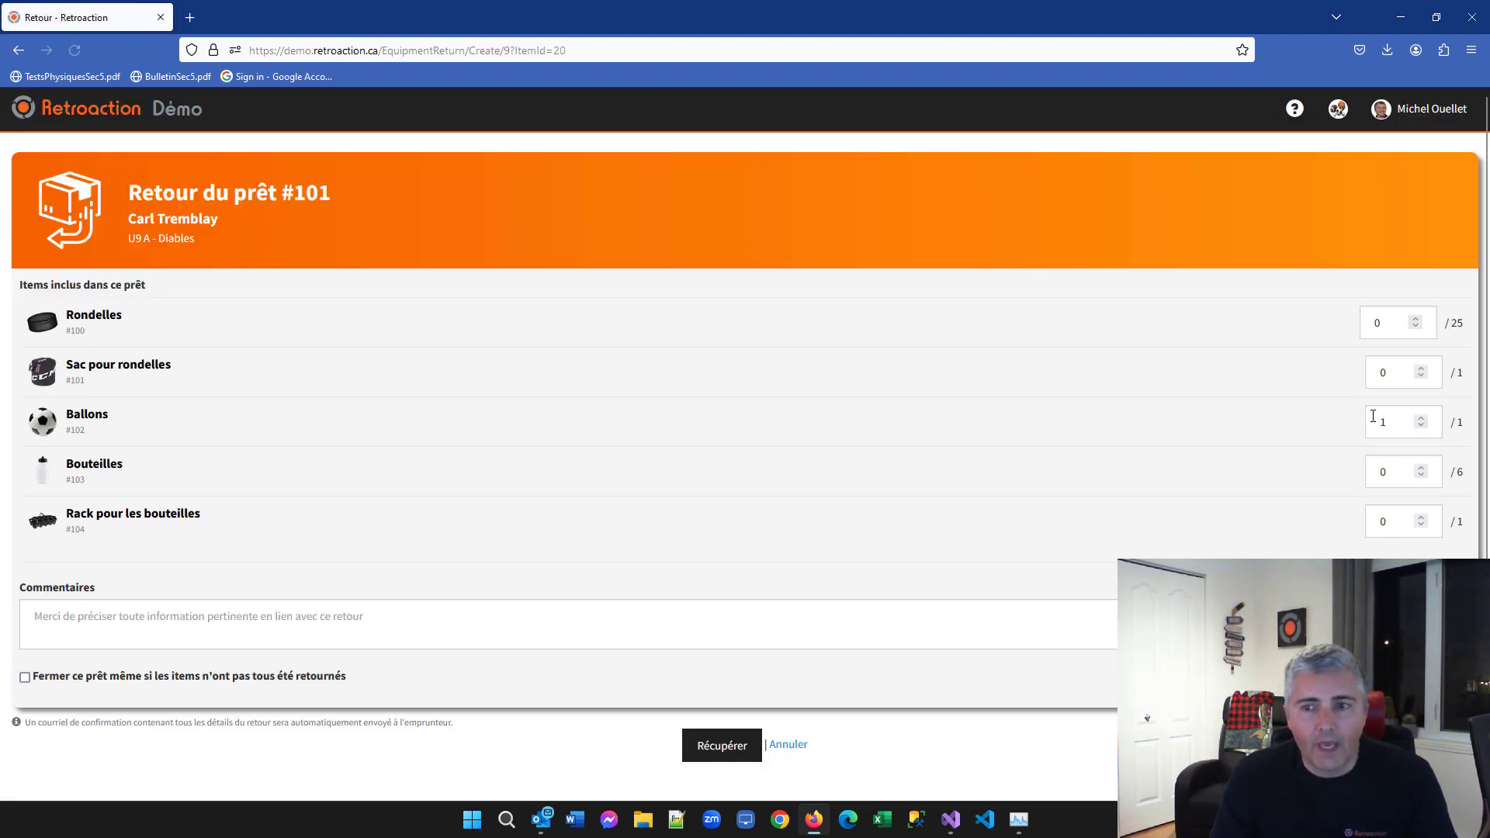
key("Tab")
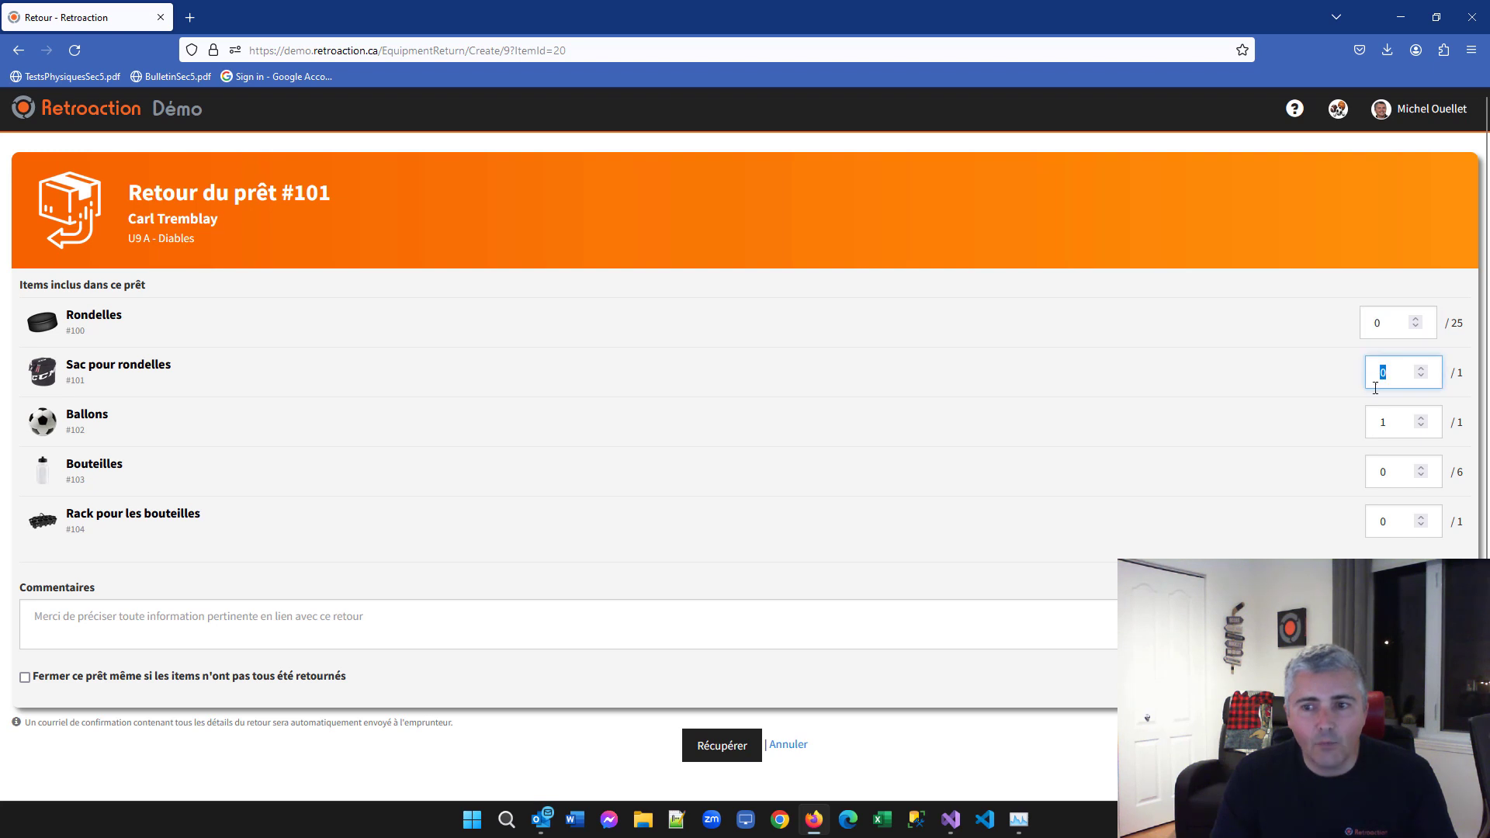
double_click(1381, 475)
left_click(1389, 519)
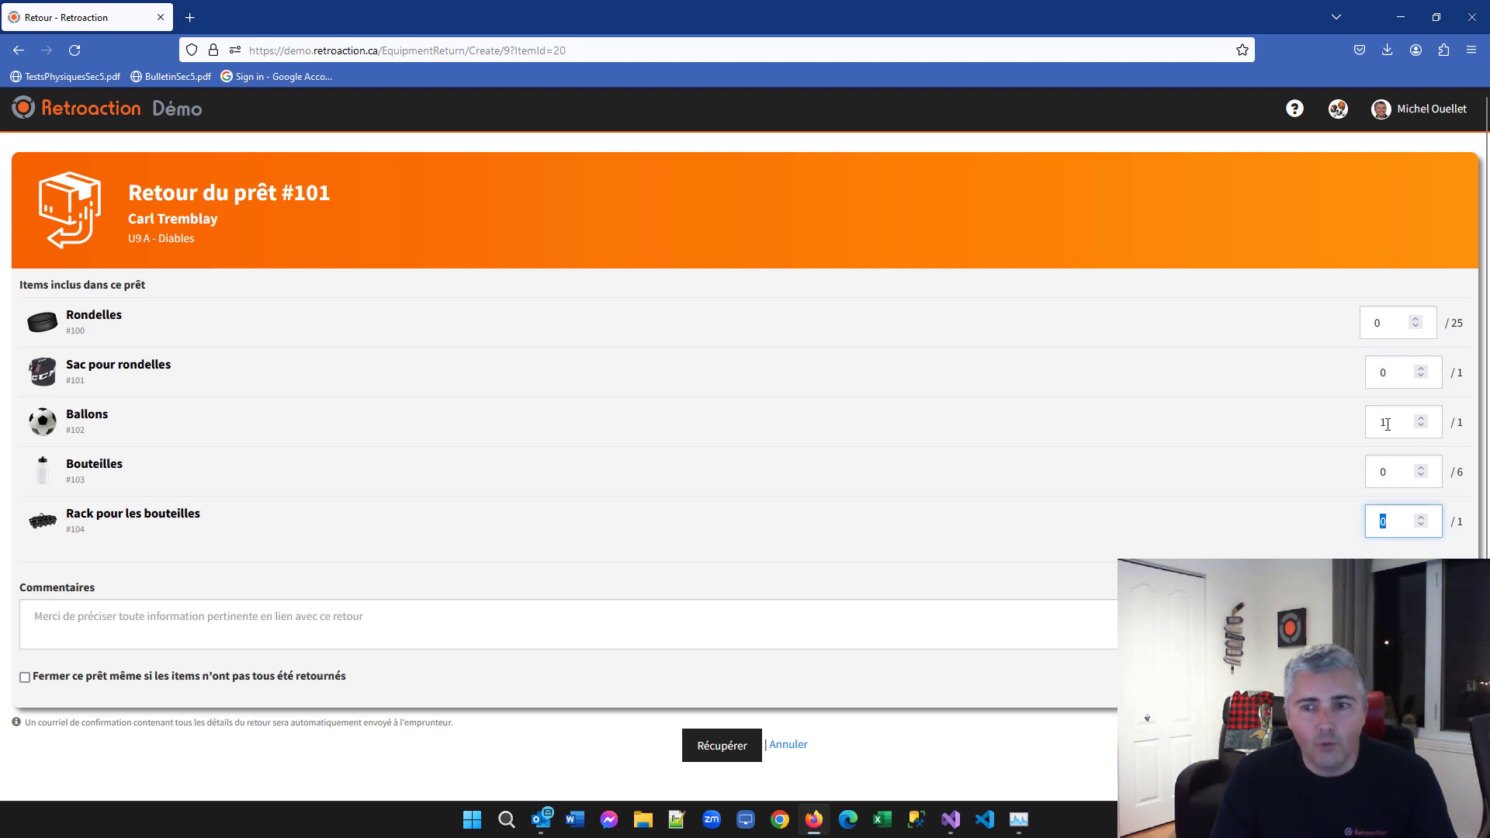
double_click(1381, 422)
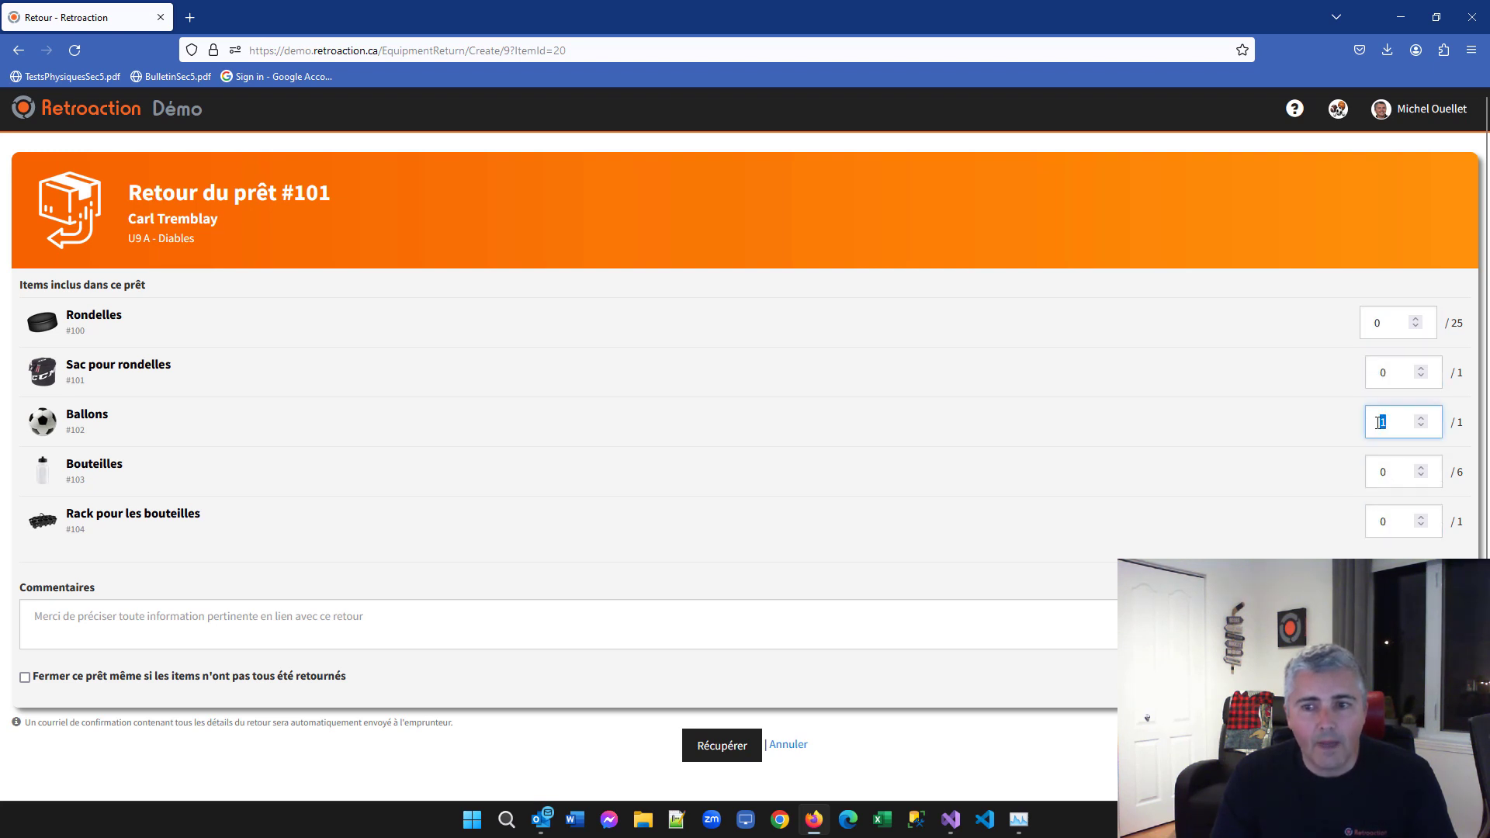
left_click(788, 745)
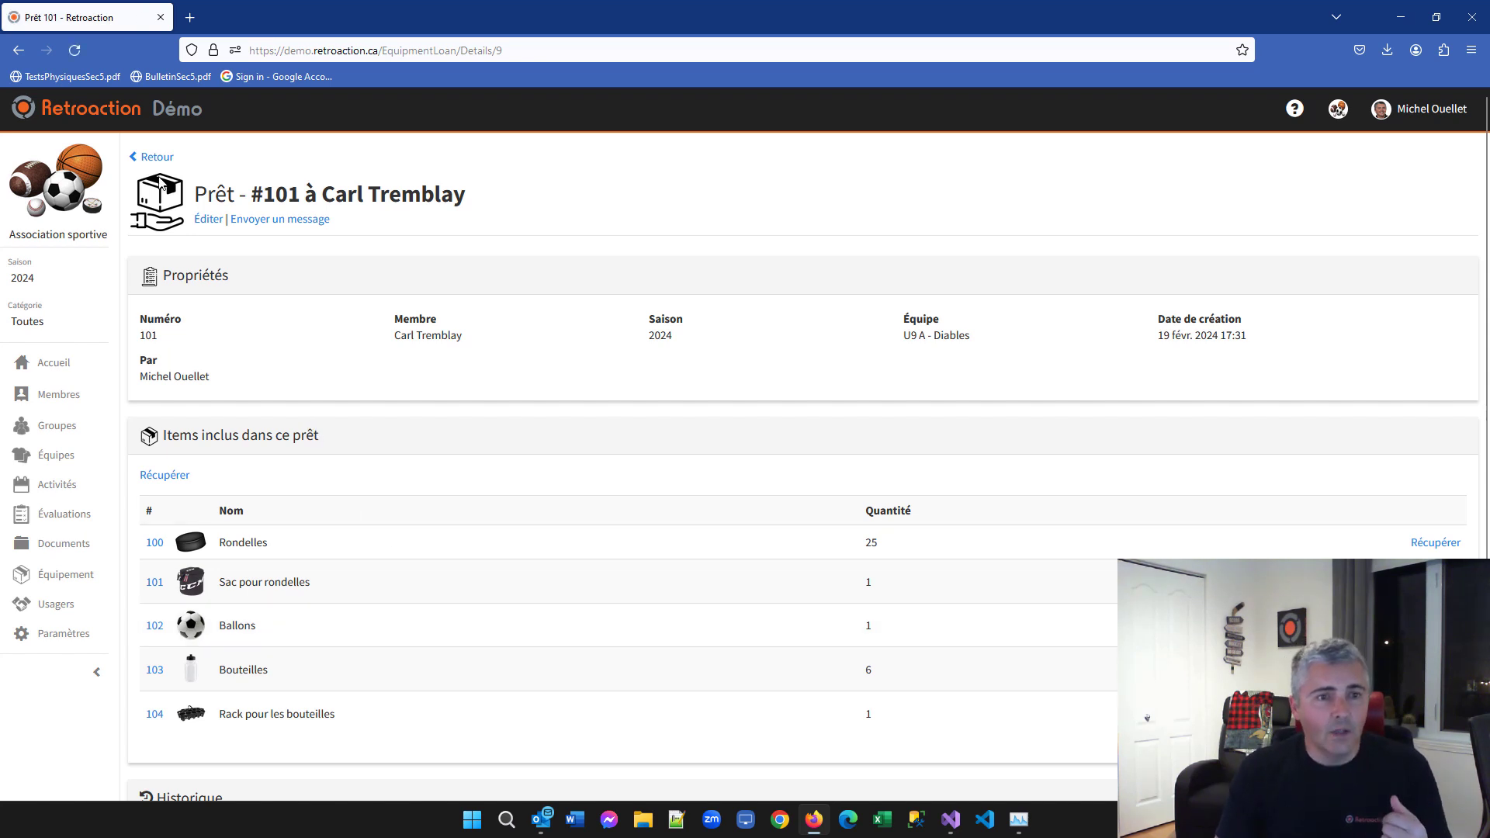
Open the general equipment return page from the loan list and show it in the browser's Galaxy Note mobile view
left_click(156, 159)
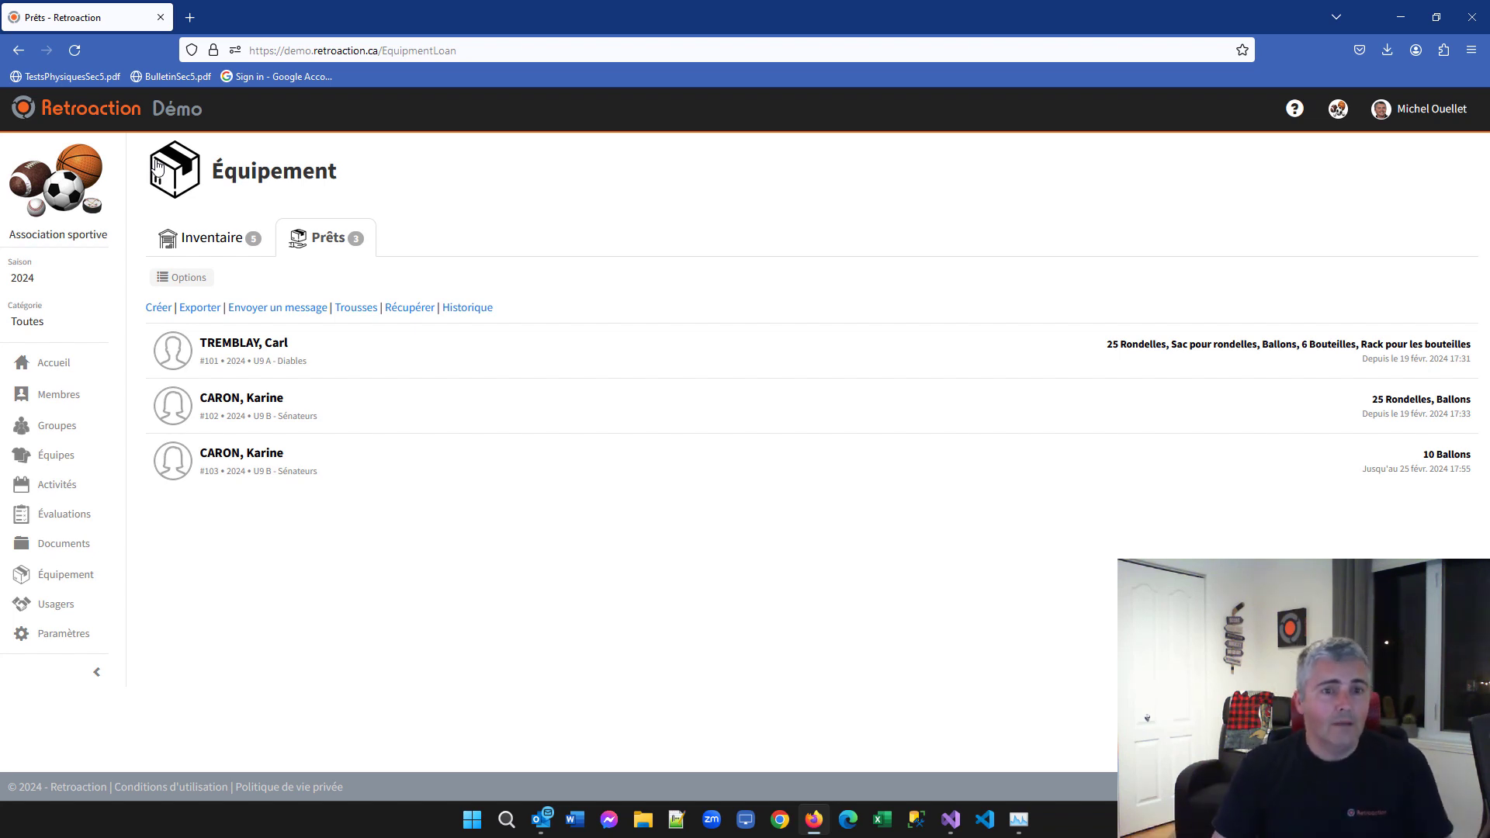
left_click(417, 308)
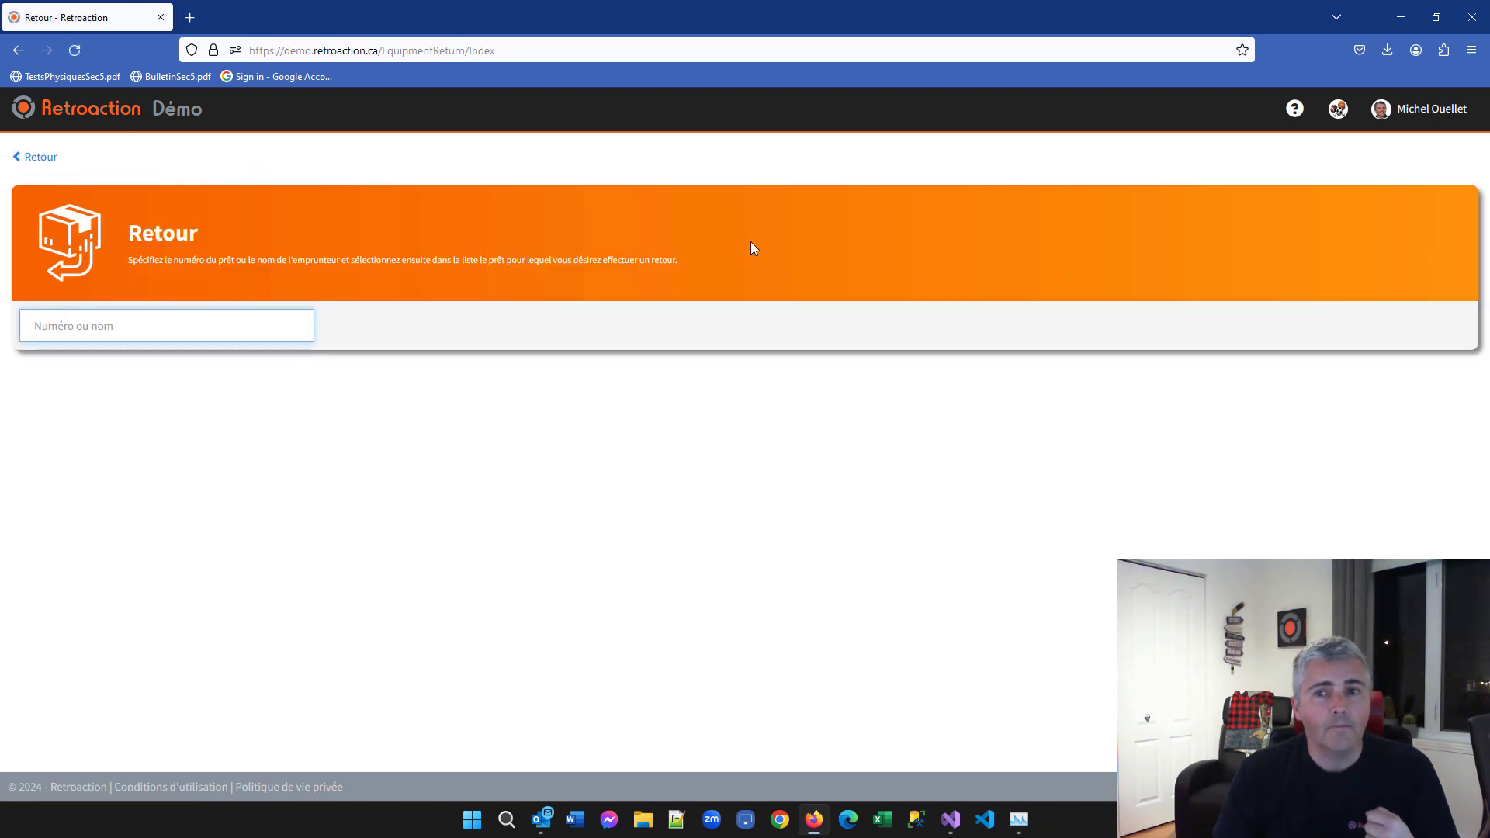
left_click(1436, 17)
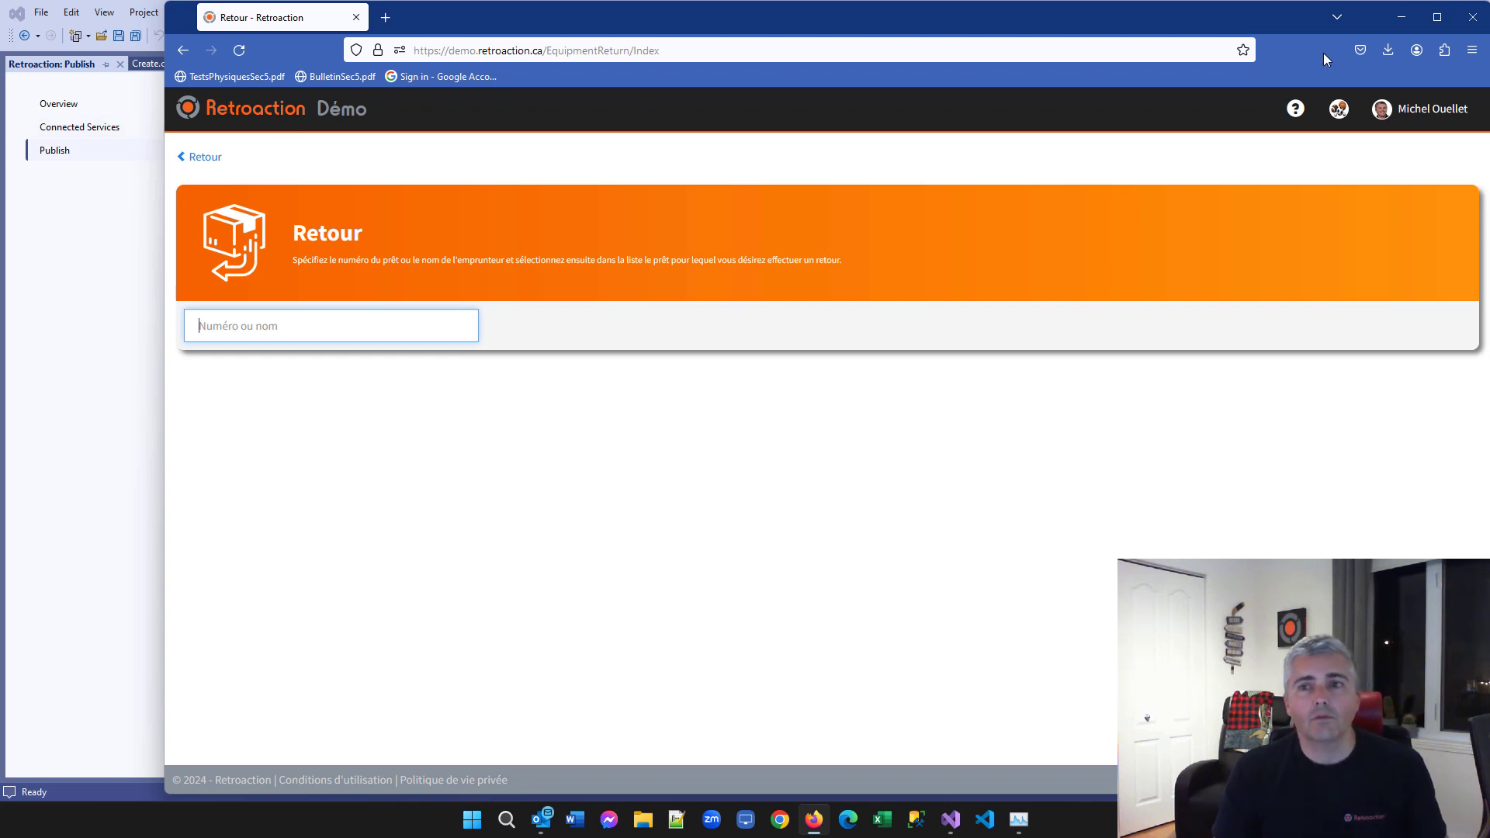
left_click(1435, 19)
right_click(488, 489)
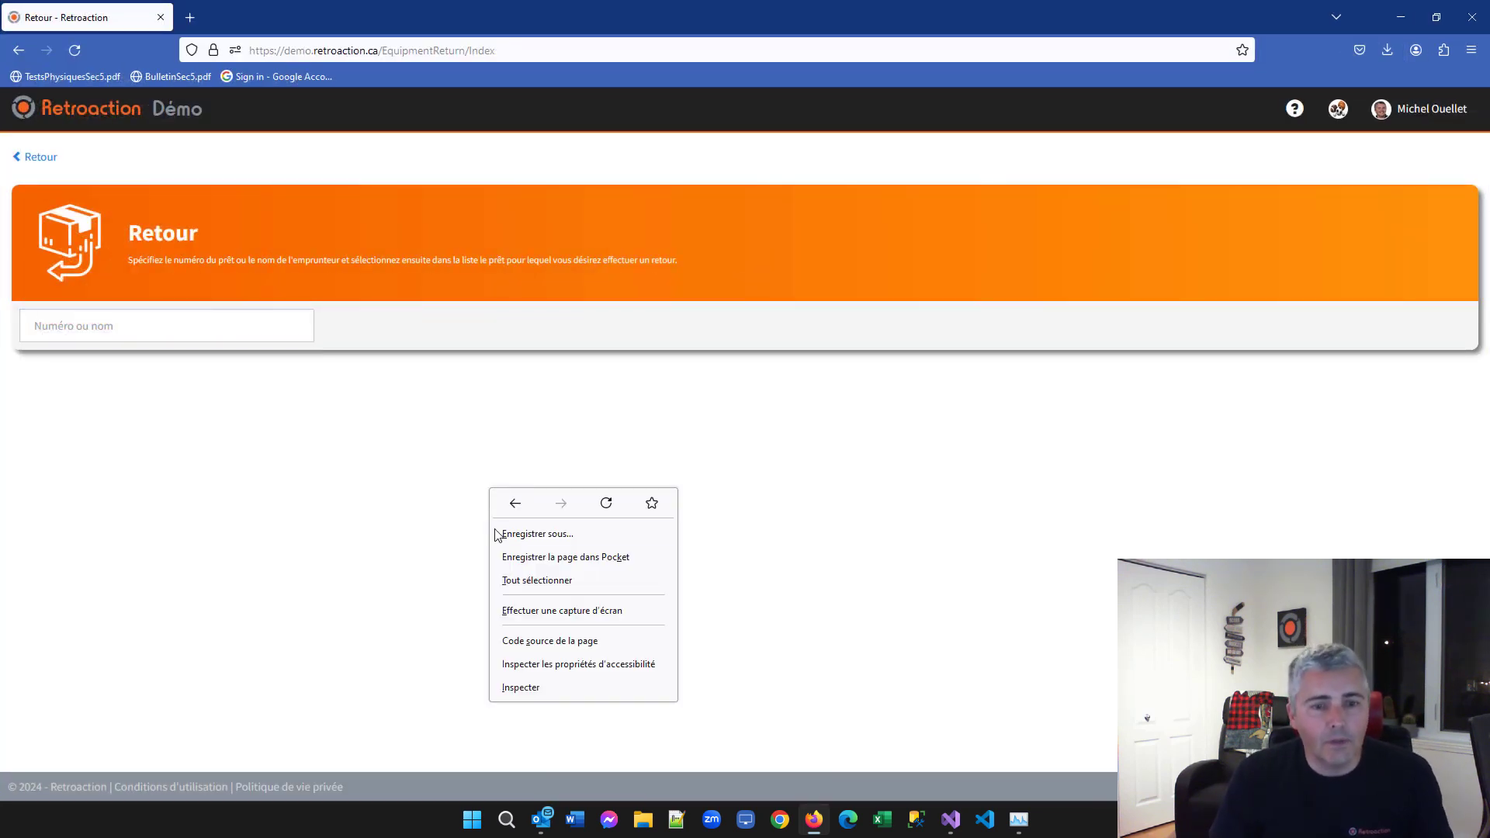
left_click(516, 688)
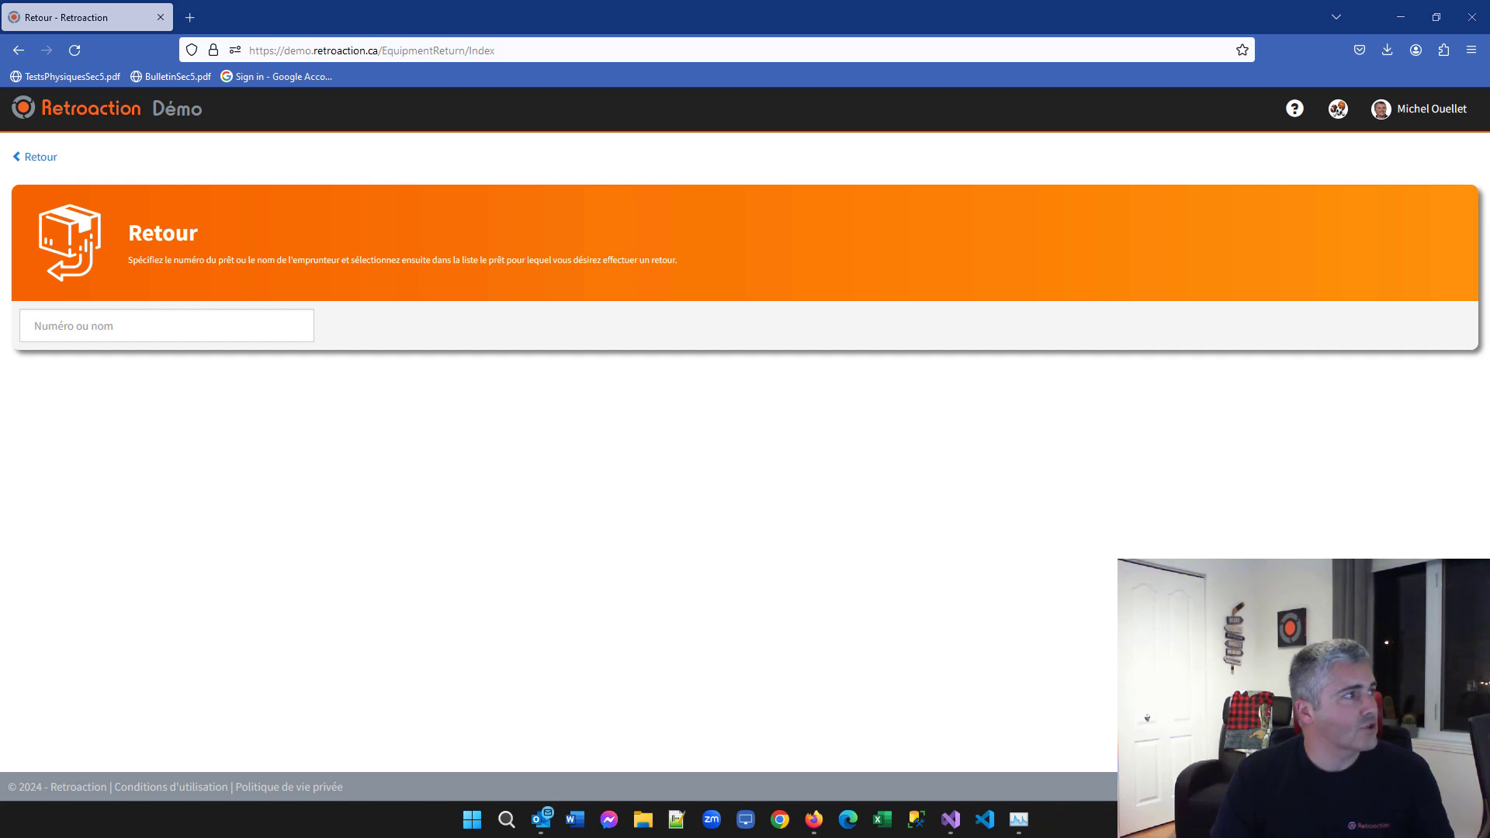
key("ctrl+shift+m")
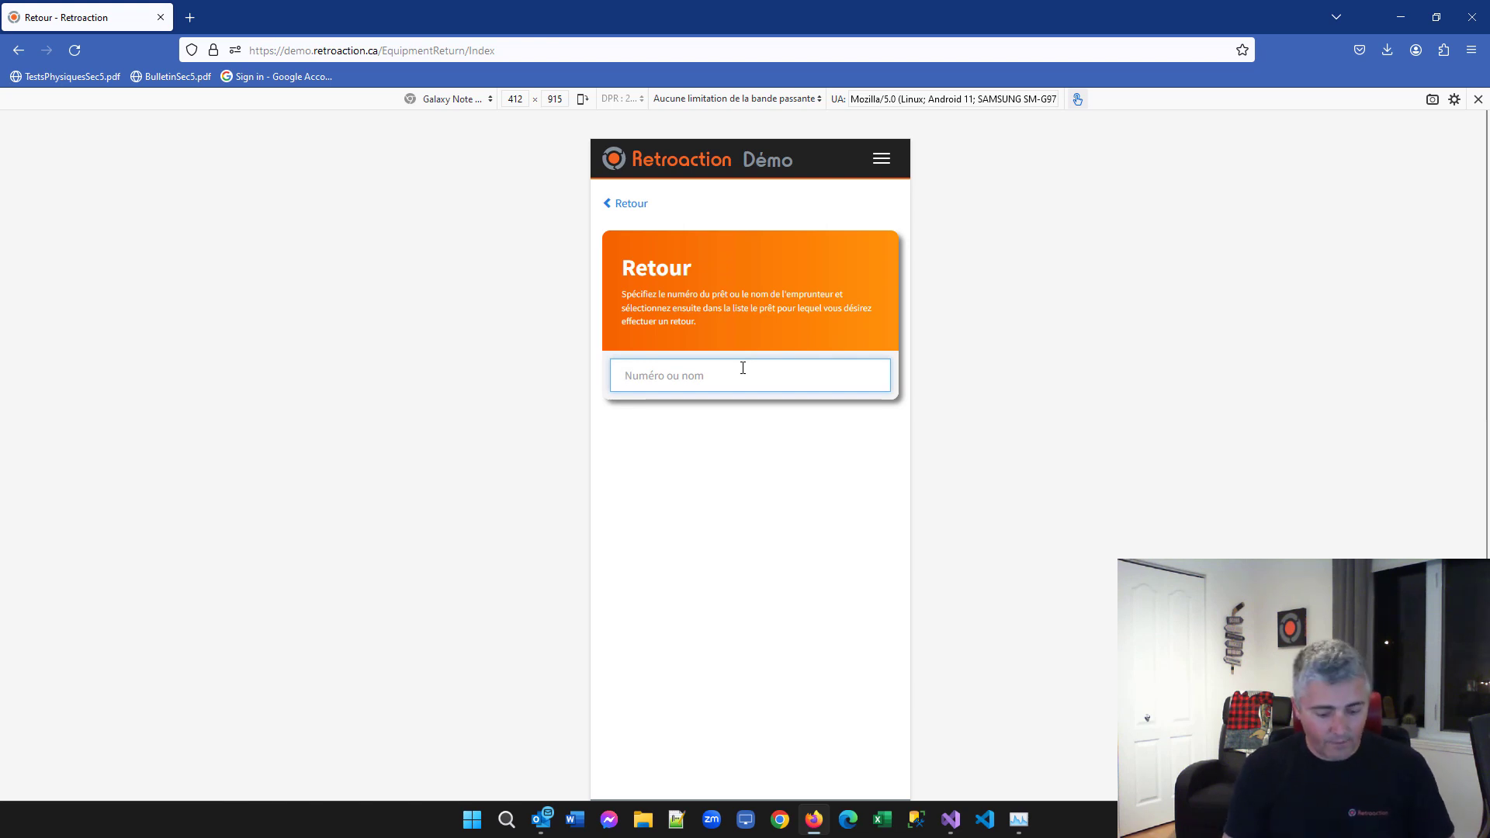
Try finding the U9 A - Diables loan by borrower name in mobile view, cancel its return form and restore the desktop view
type("carl")
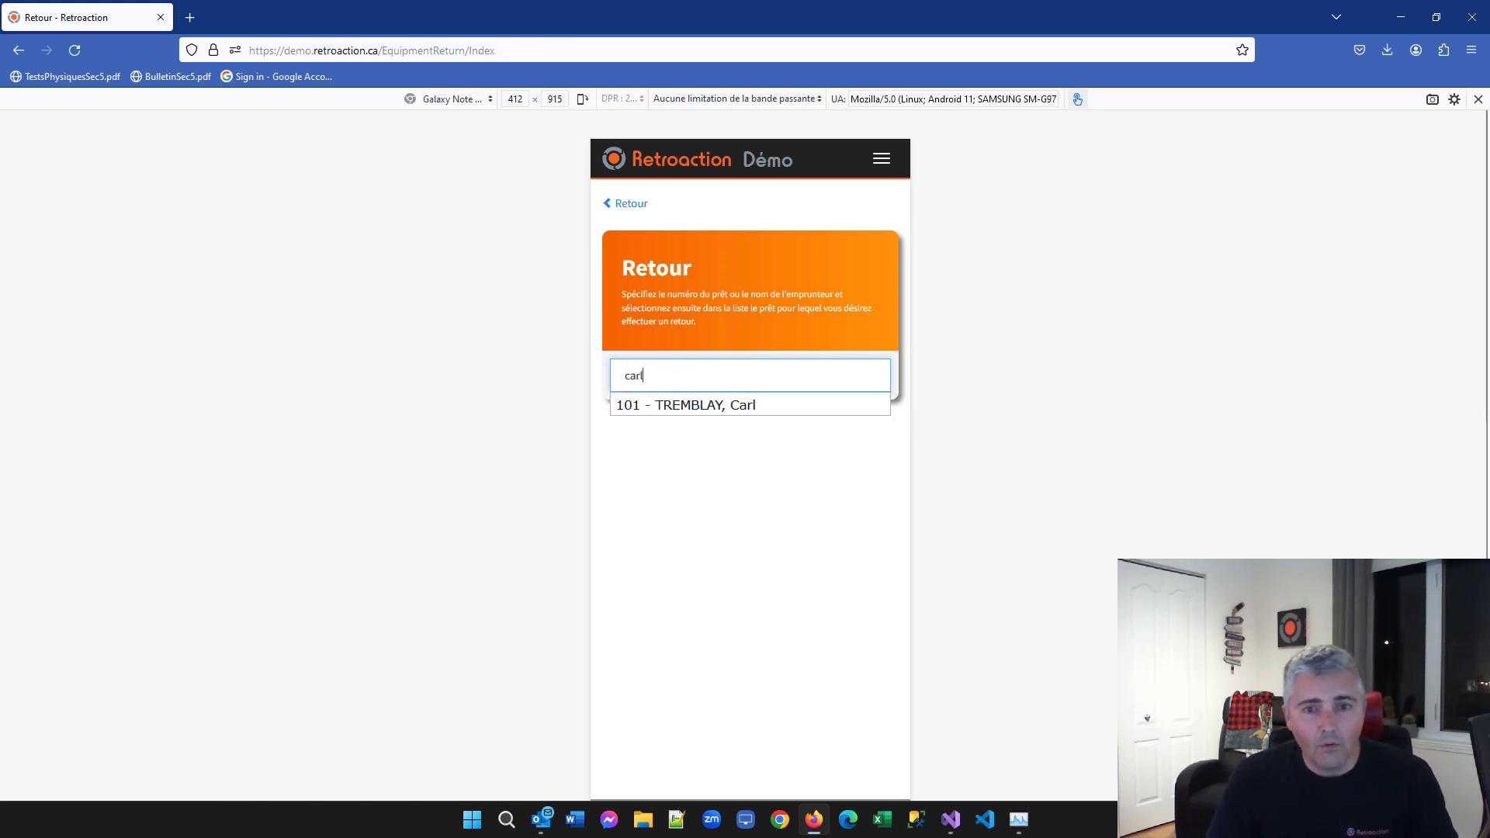
left_click(730, 405)
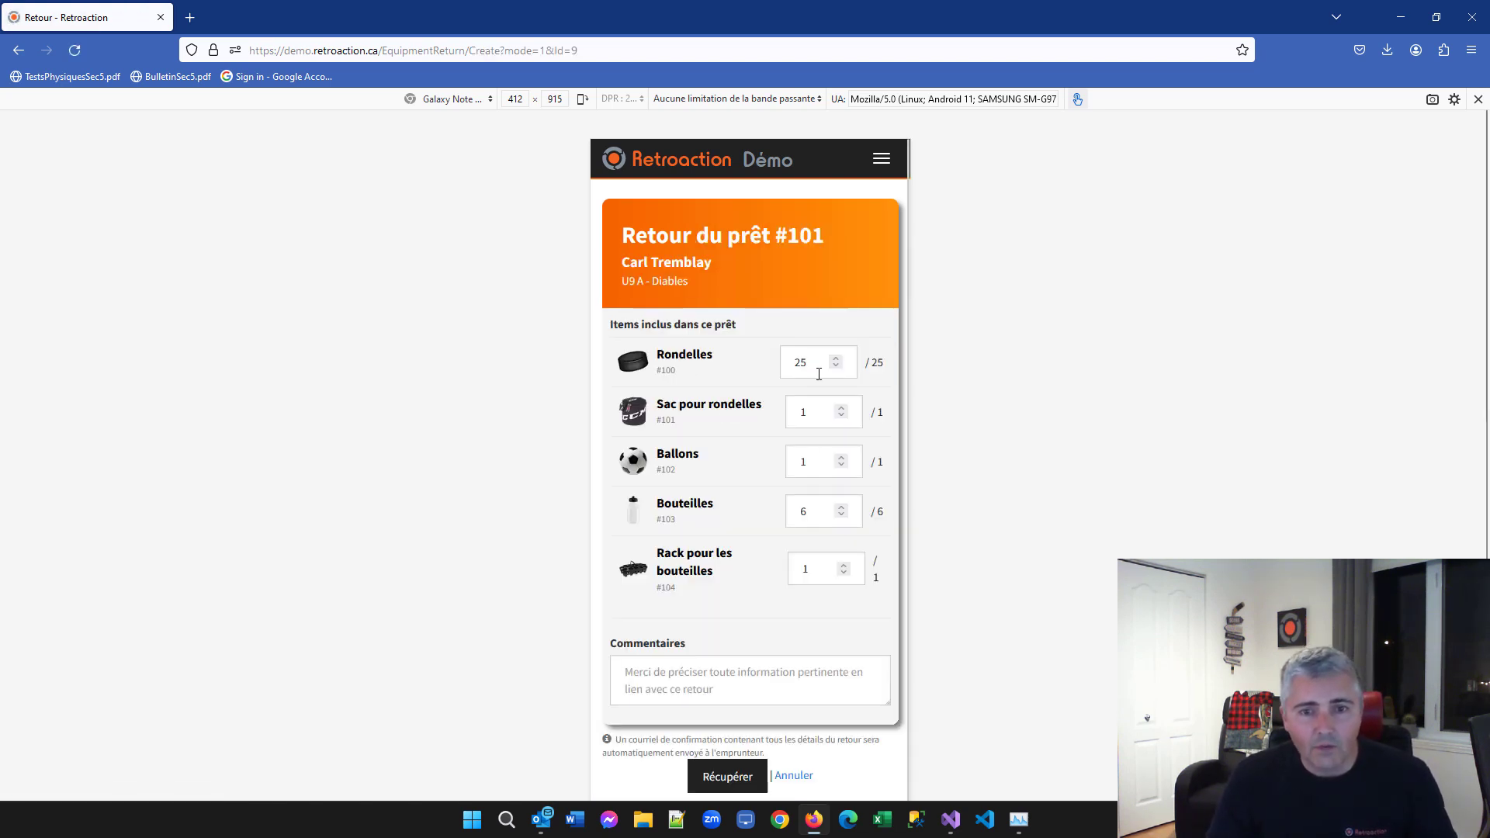
left_click(791, 778)
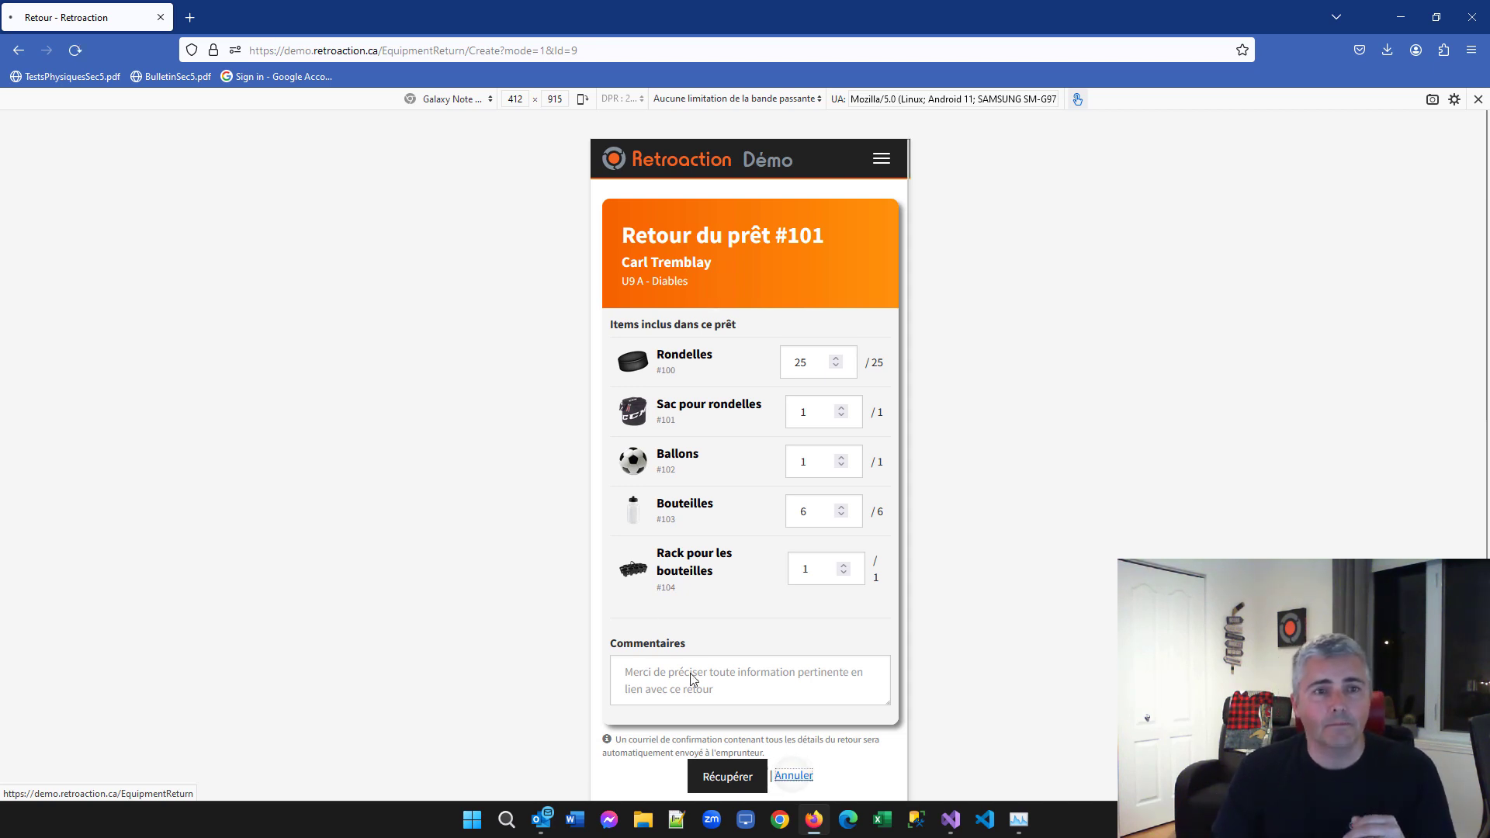
key("ctrl+shift+m")
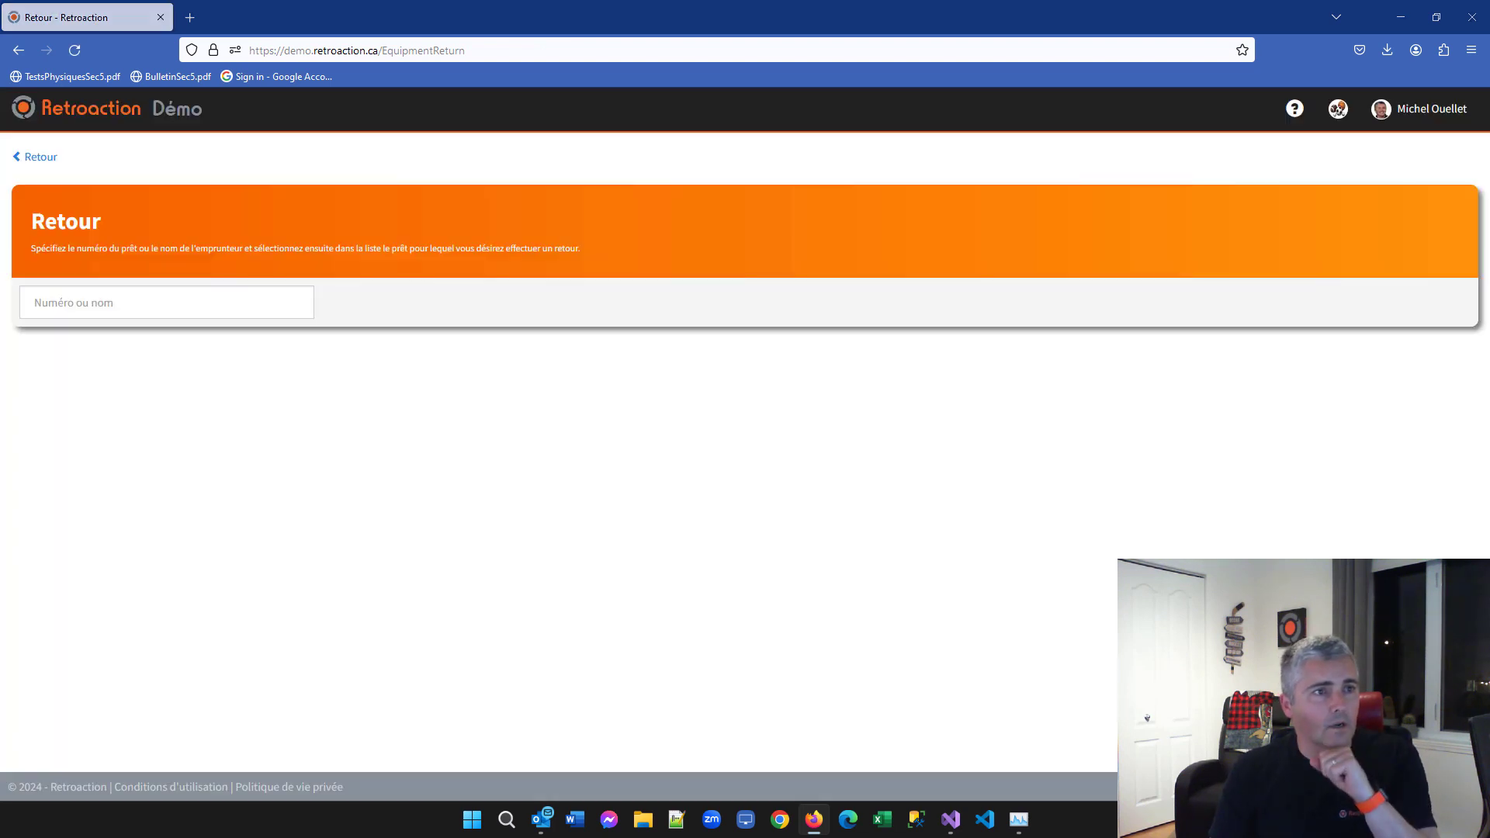
Find the U9 A - Diables loan by the borrower's name on the return page and open its return form
left_click(217, 303)
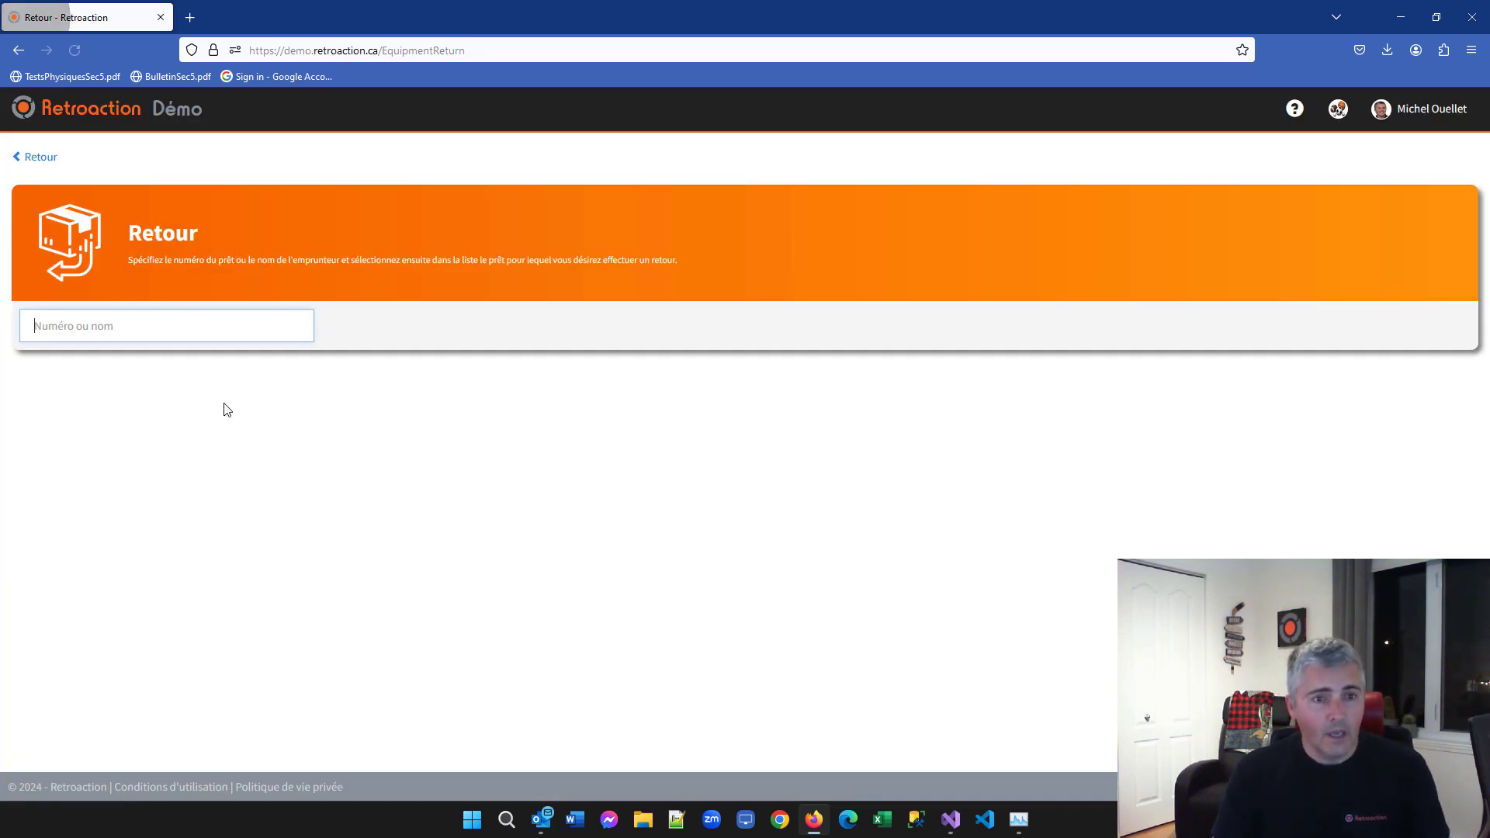
type("carl")
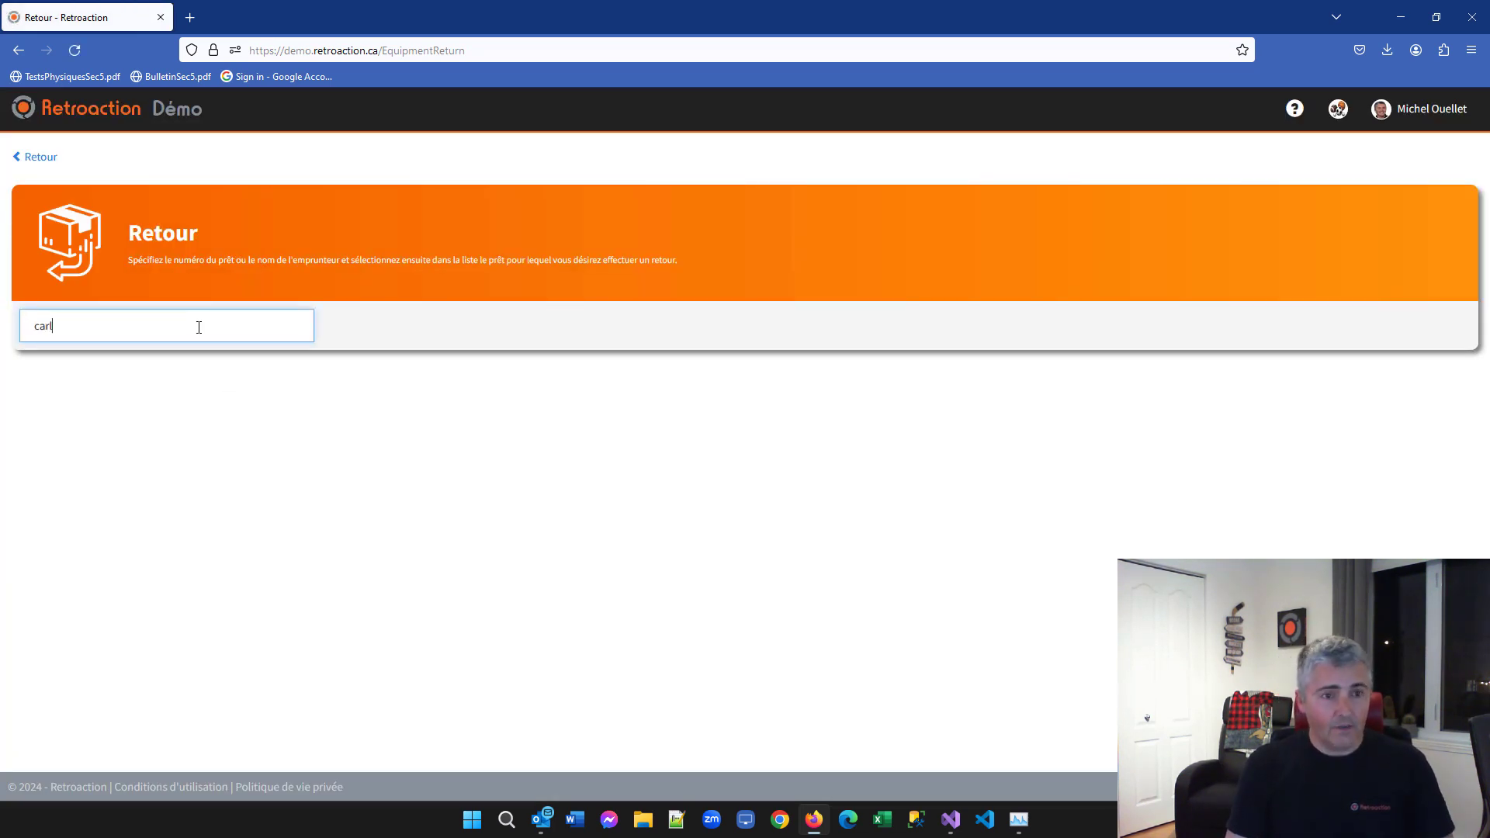
key("Return")
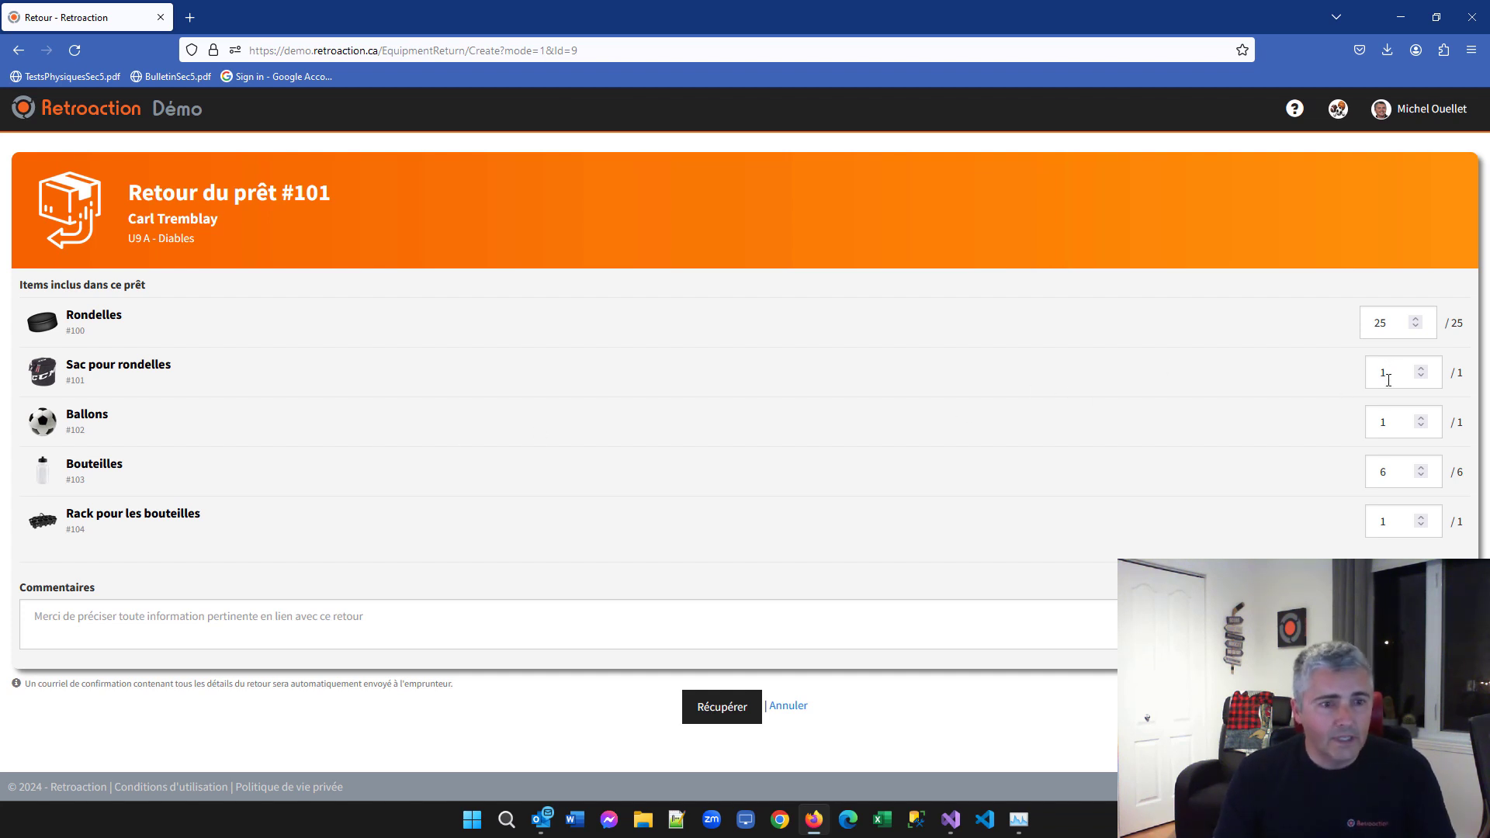
Set the return quantities to 0 for Bouteilles, 0 for Rack pour les bouteilles and 20 for Rondelles
double_click(1383, 471)
type("0")
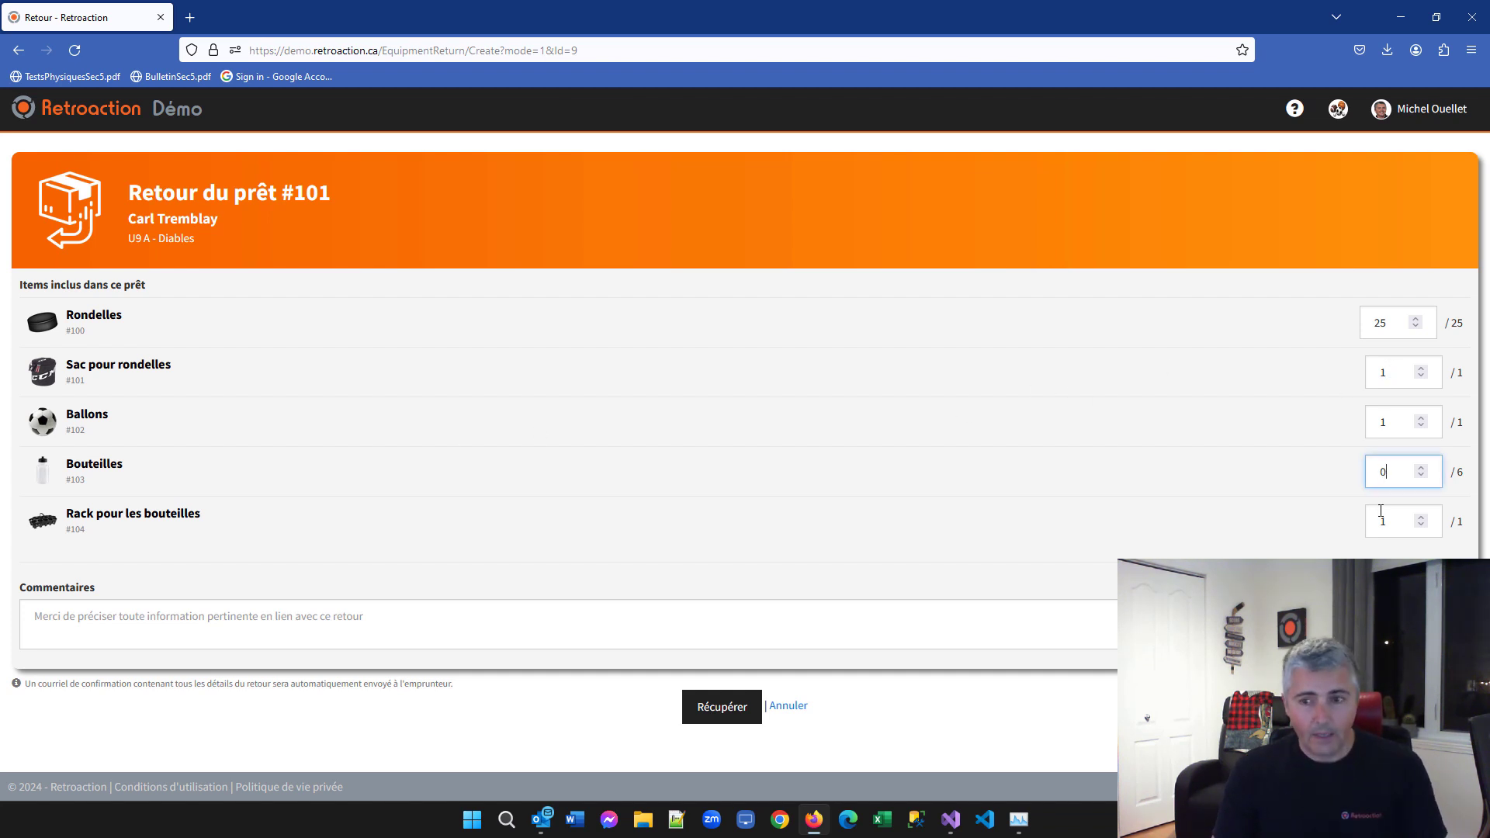
double_click(1382, 521)
type("0")
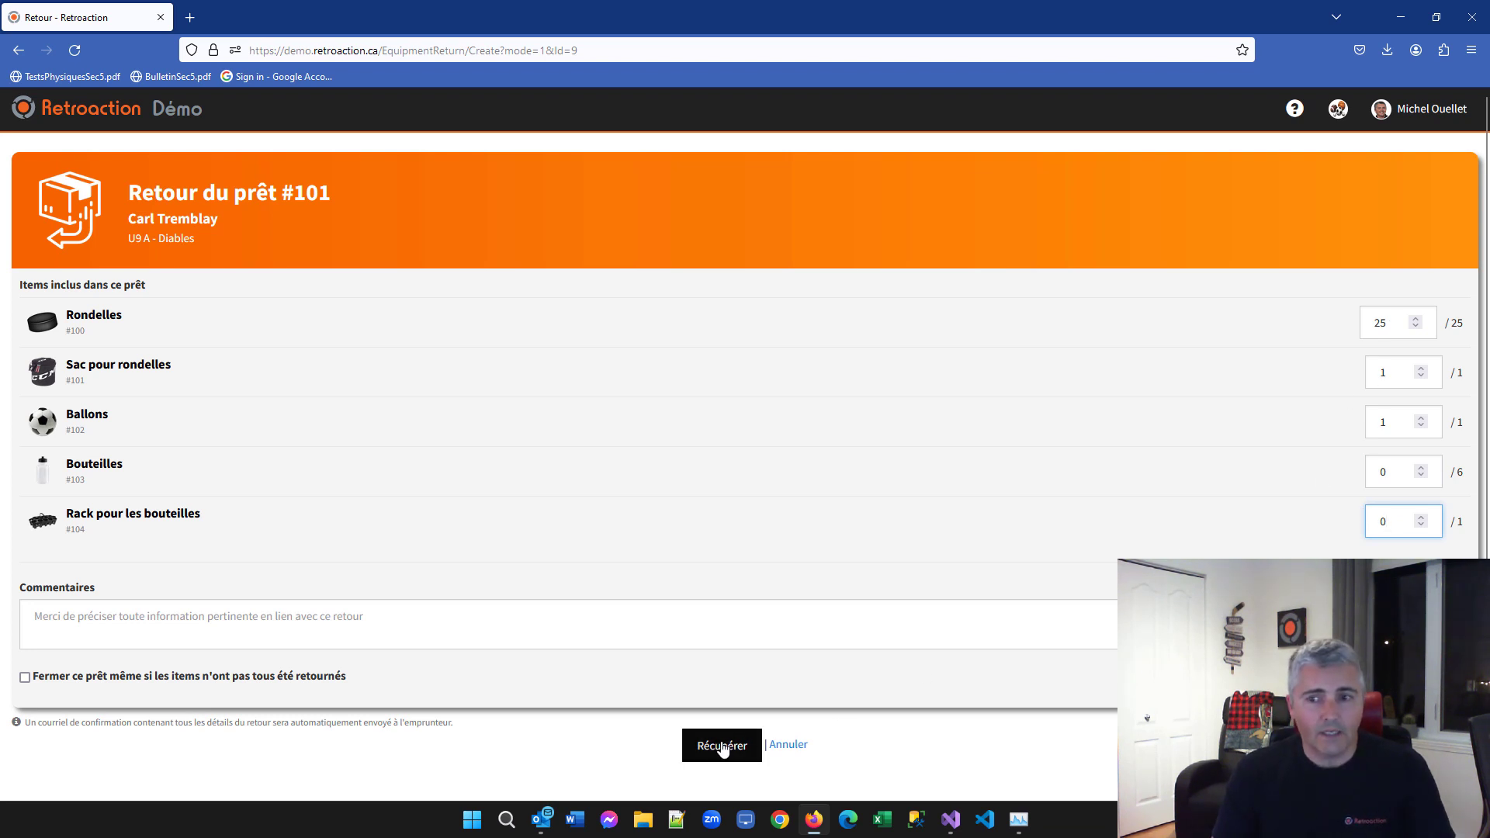
double_click(1386, 323)
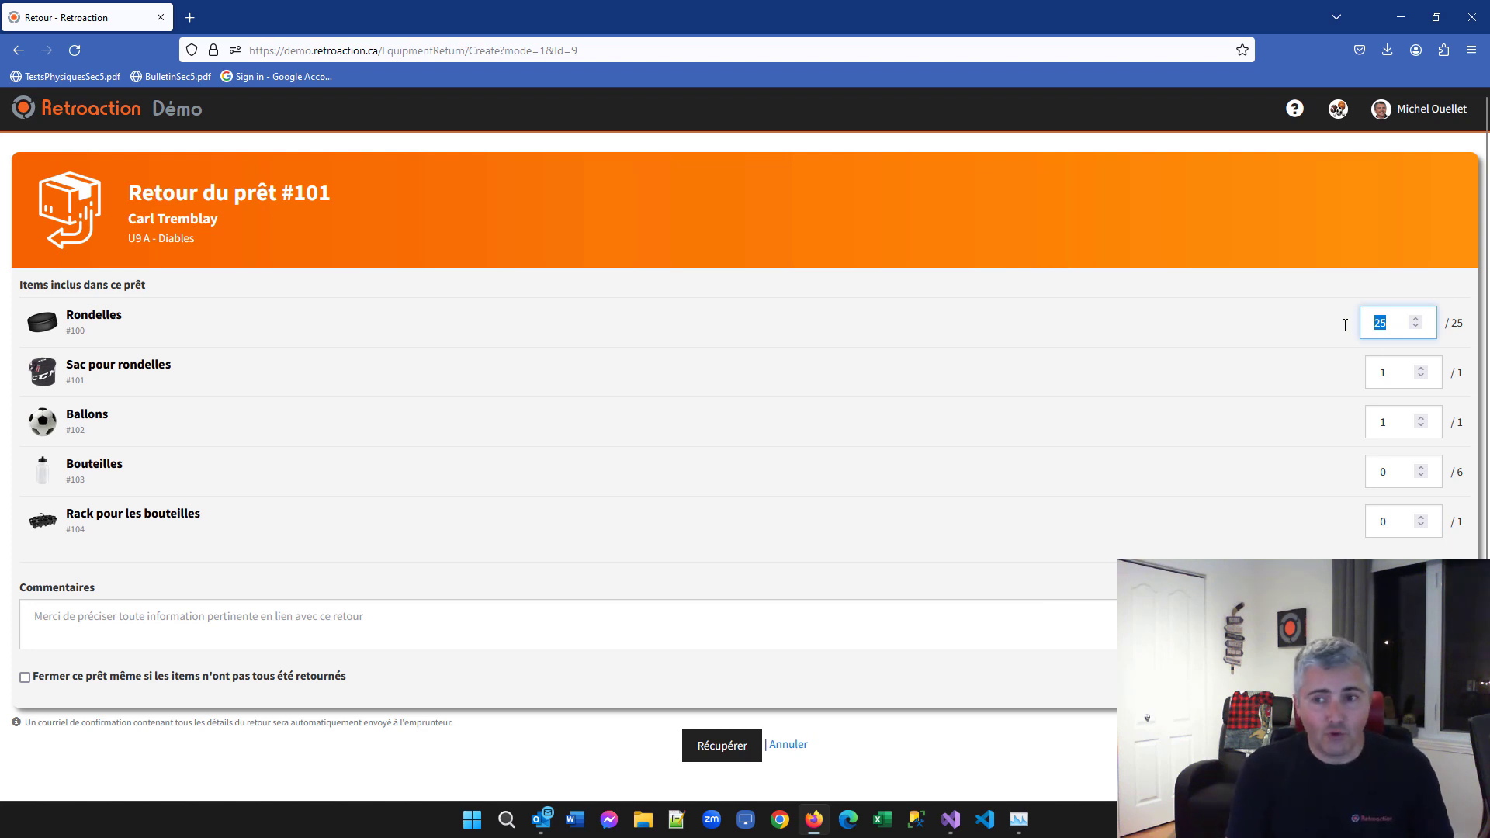
type("20")
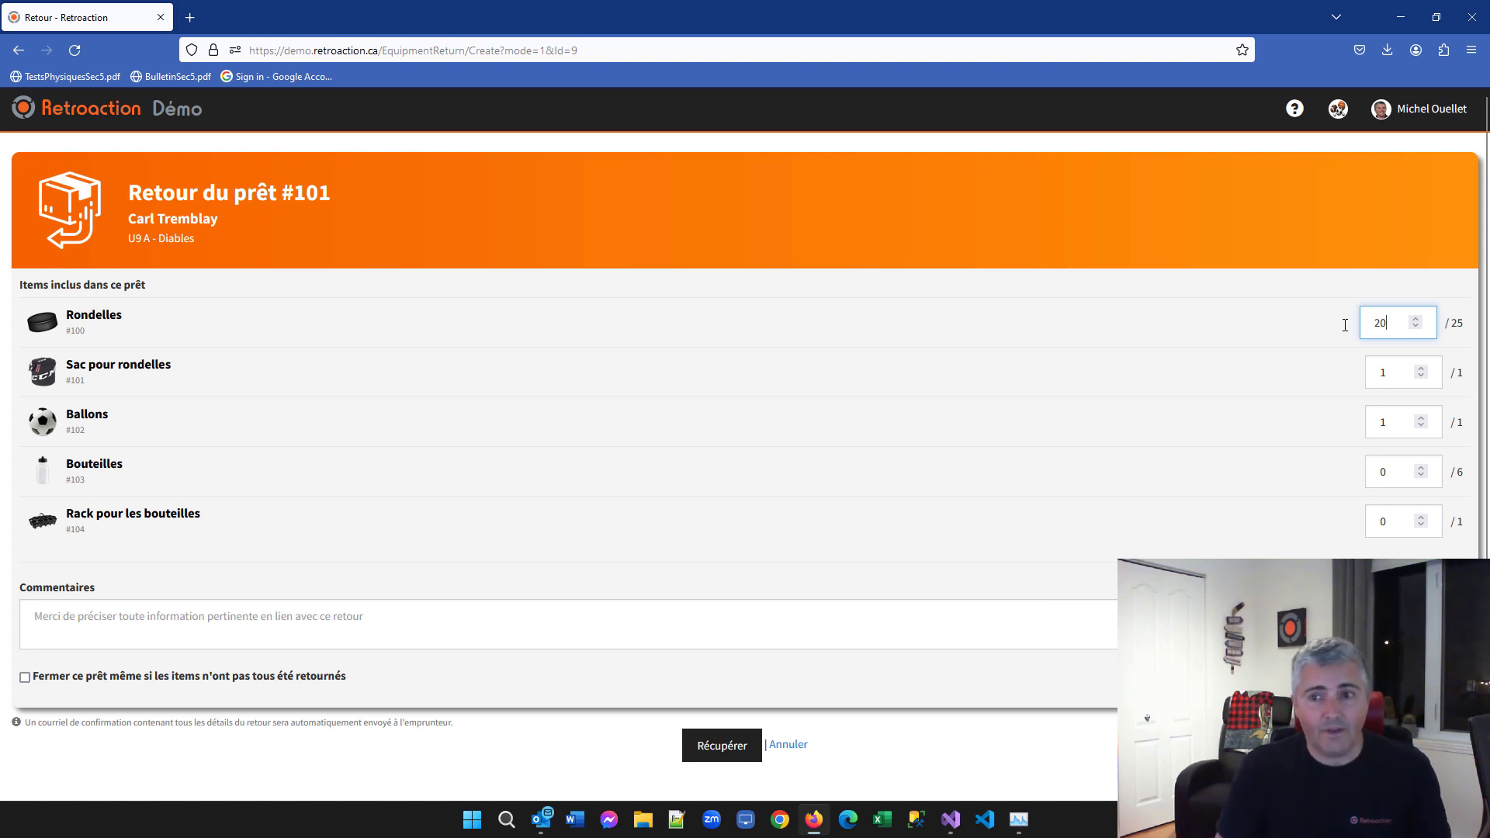
left_click(991, 380)
left_click(728, 750)
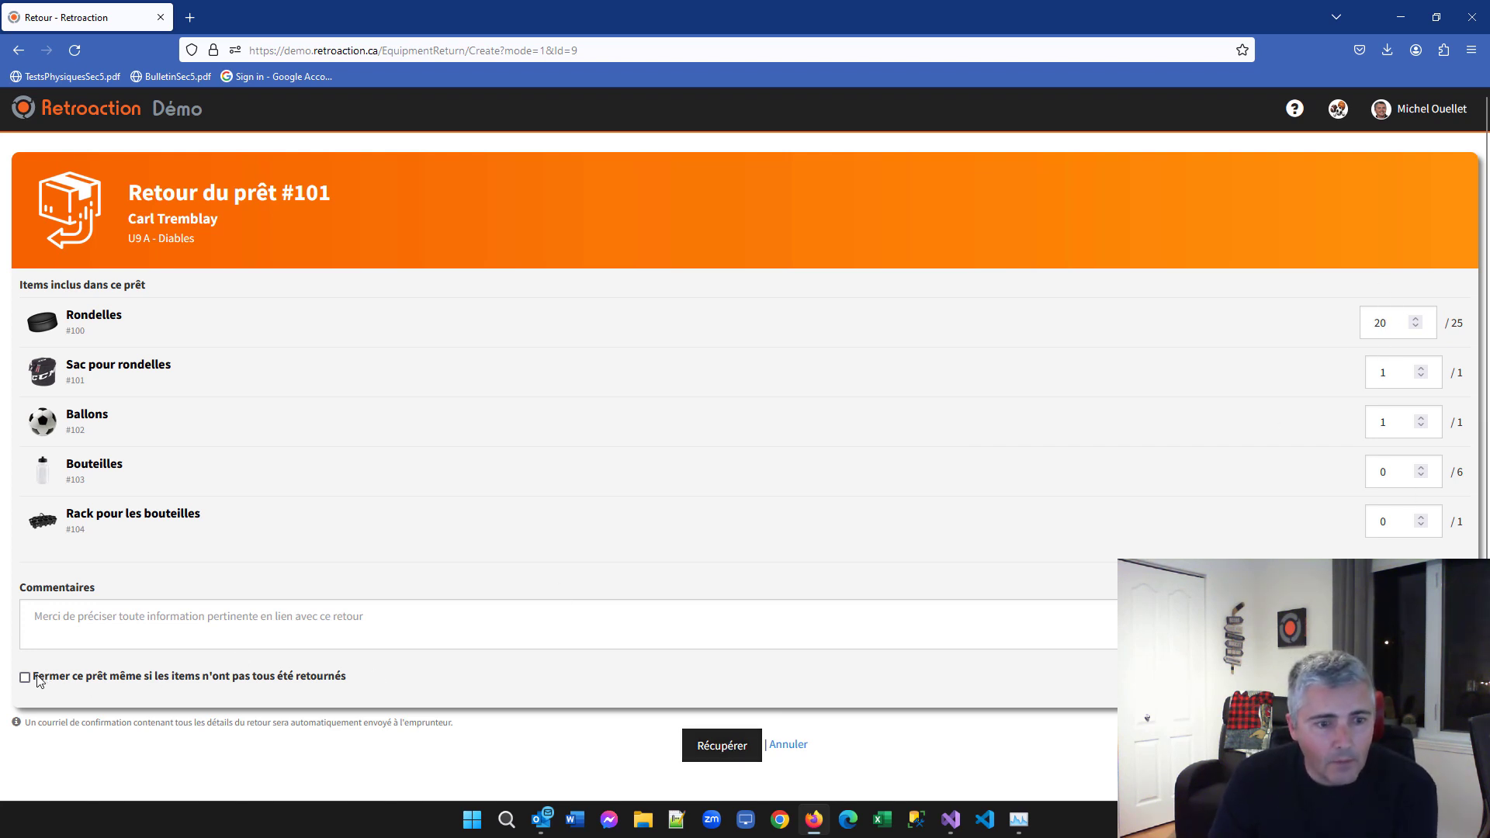
Try the option to close the loan even if not all items are returned, and leave it disabled
left_click_drag(38, 681, 349, 680)
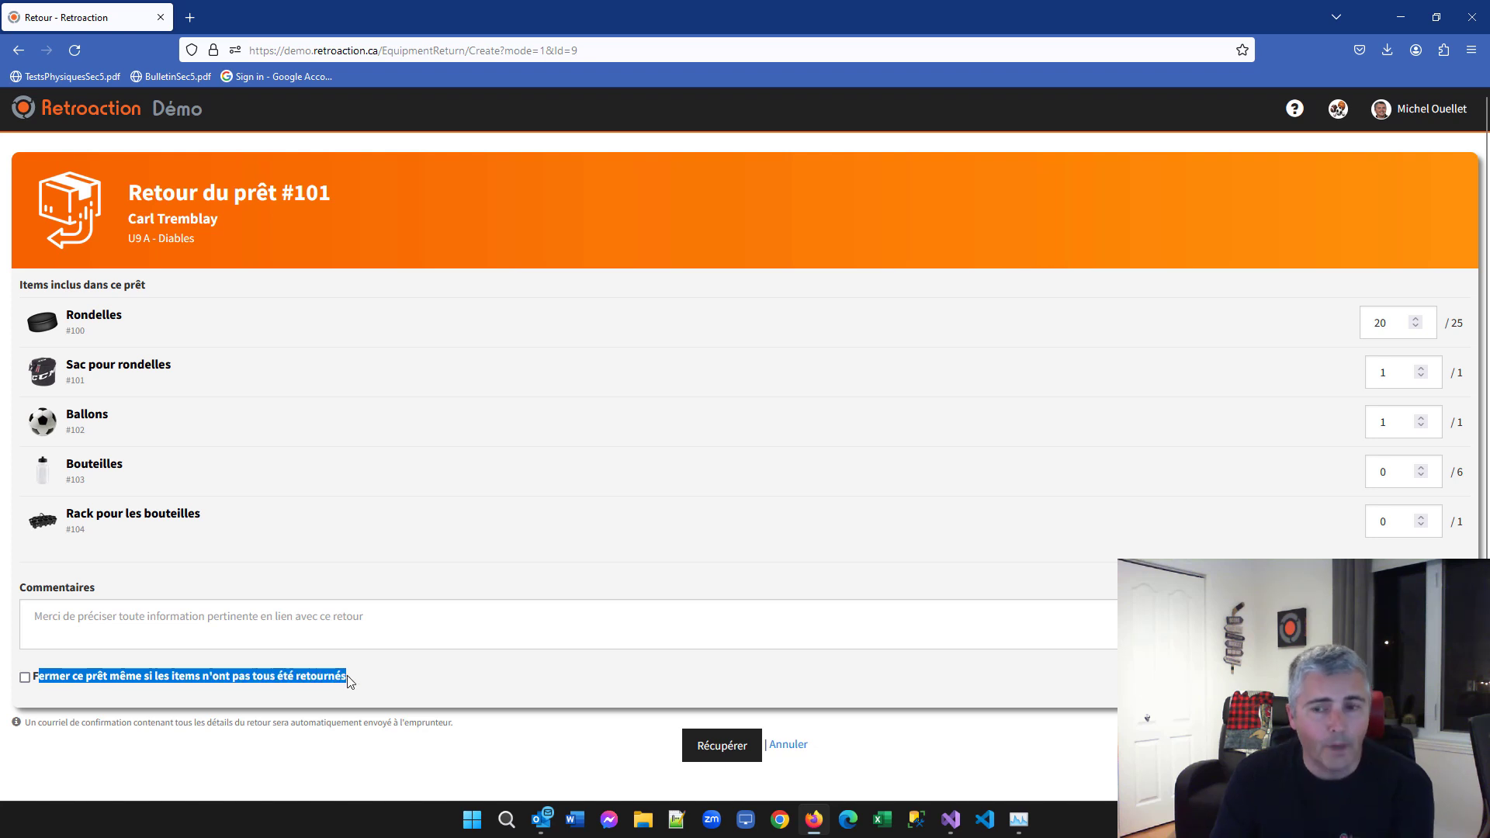
left_click(345, 681)
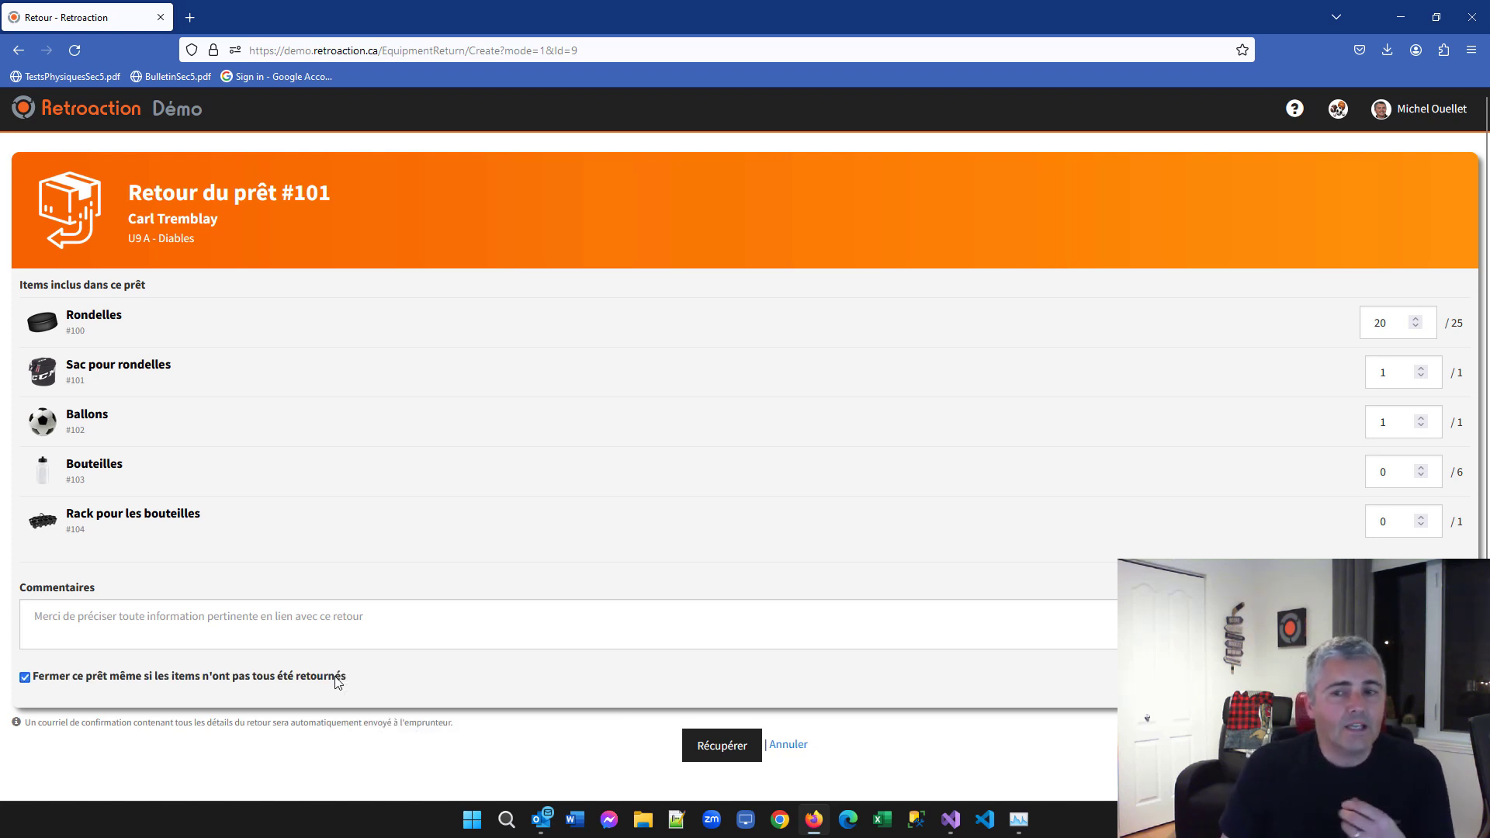
left_click(338, 682)
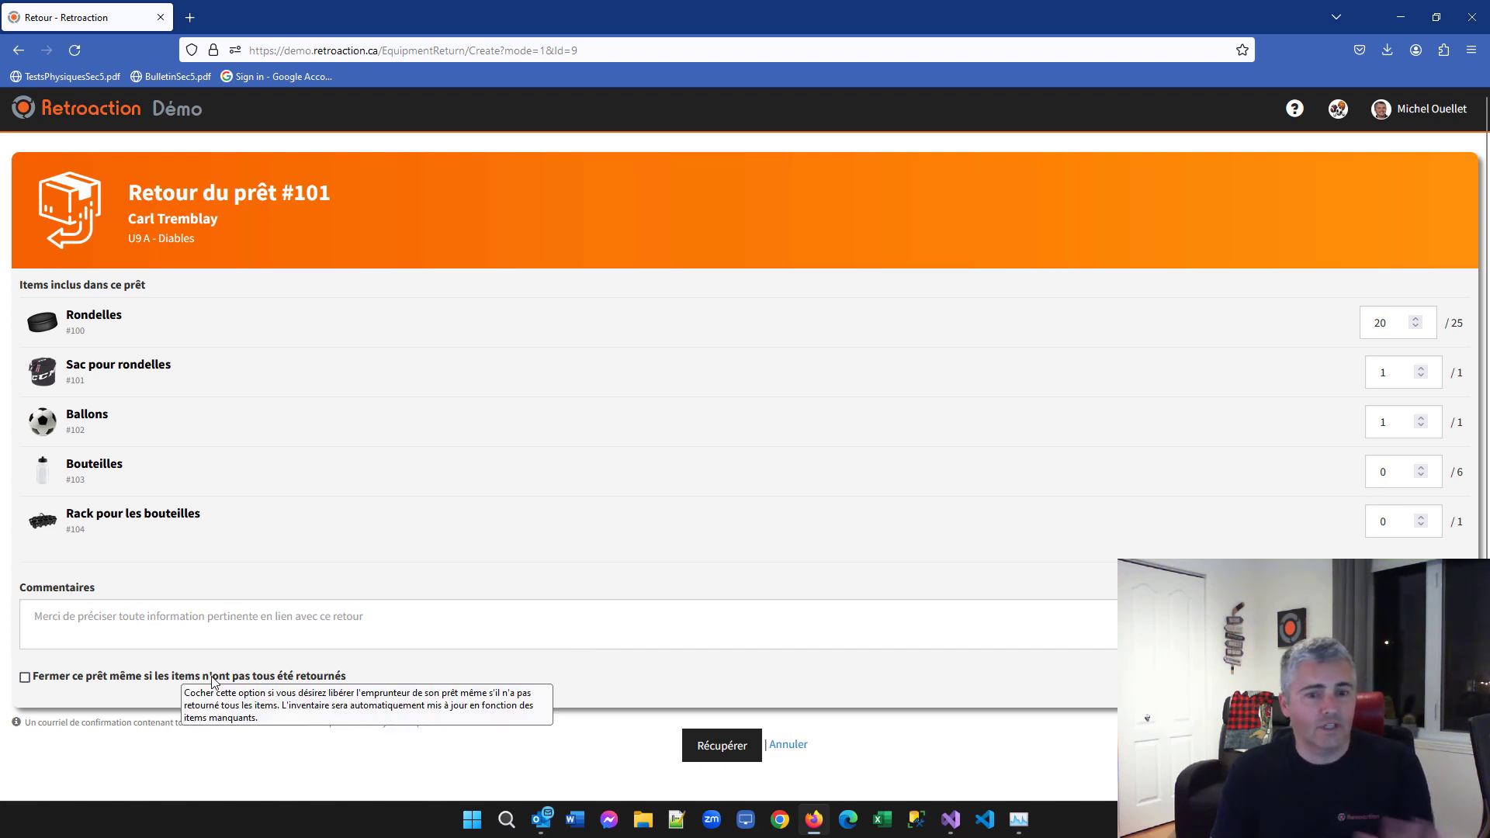
Submit the partial return for the U9 A - Diables loan and read the list of returned items
left_click(719, 747)
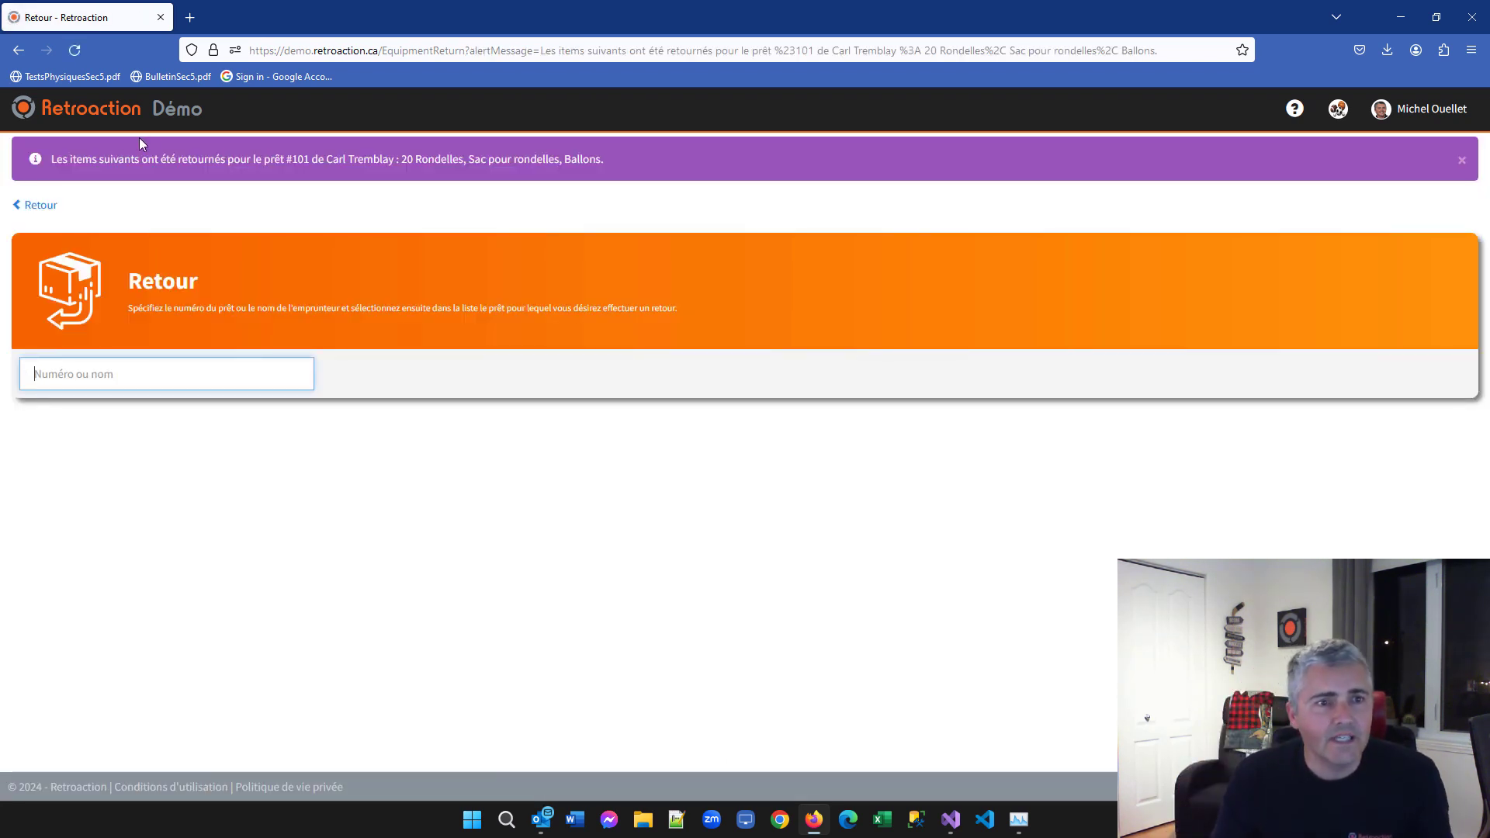
left_click_drag(106, 160, 316, 155)
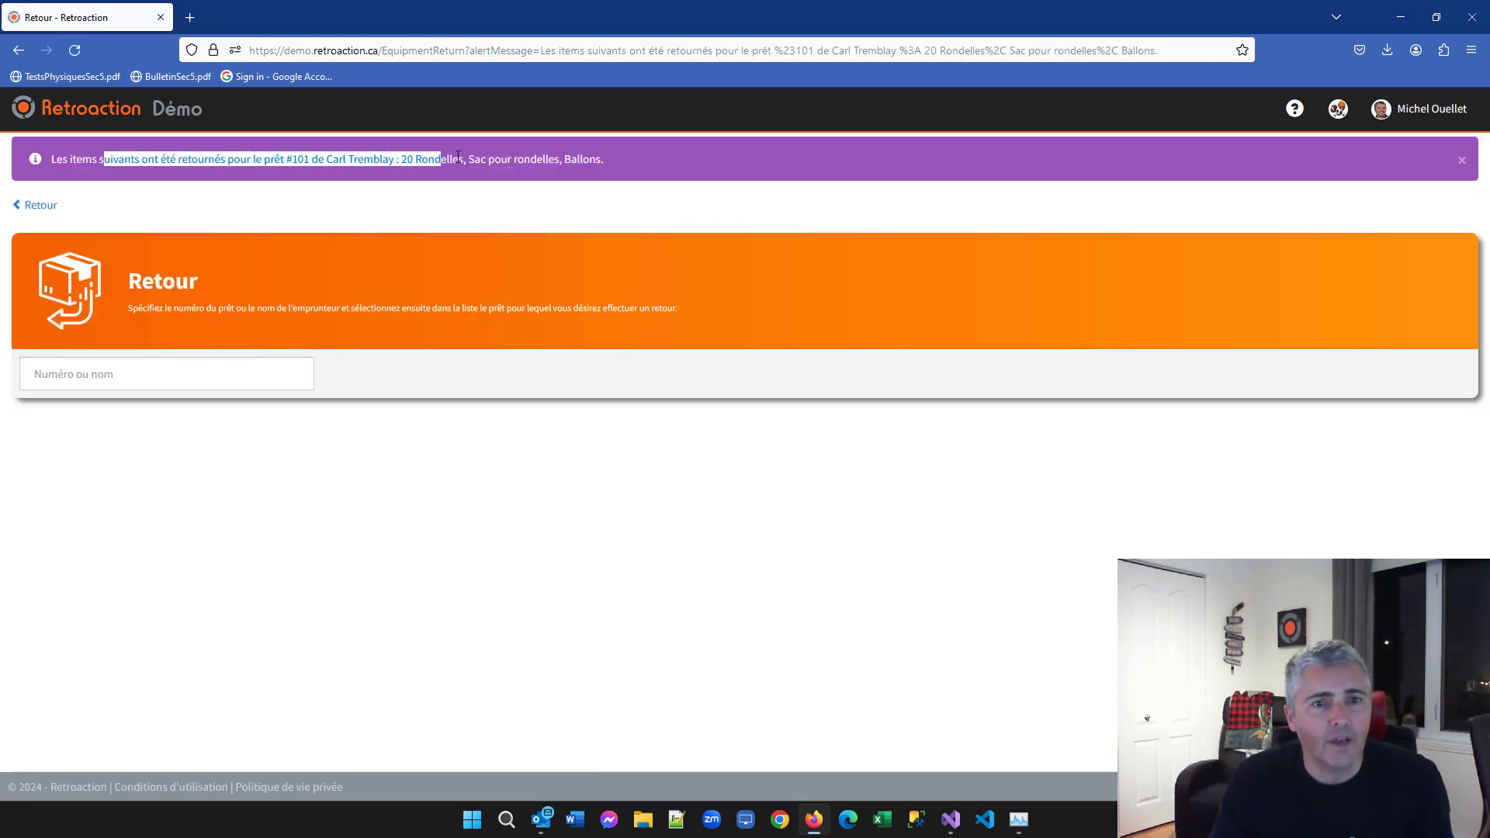
left_click_drag(458, 158, 594, 159)
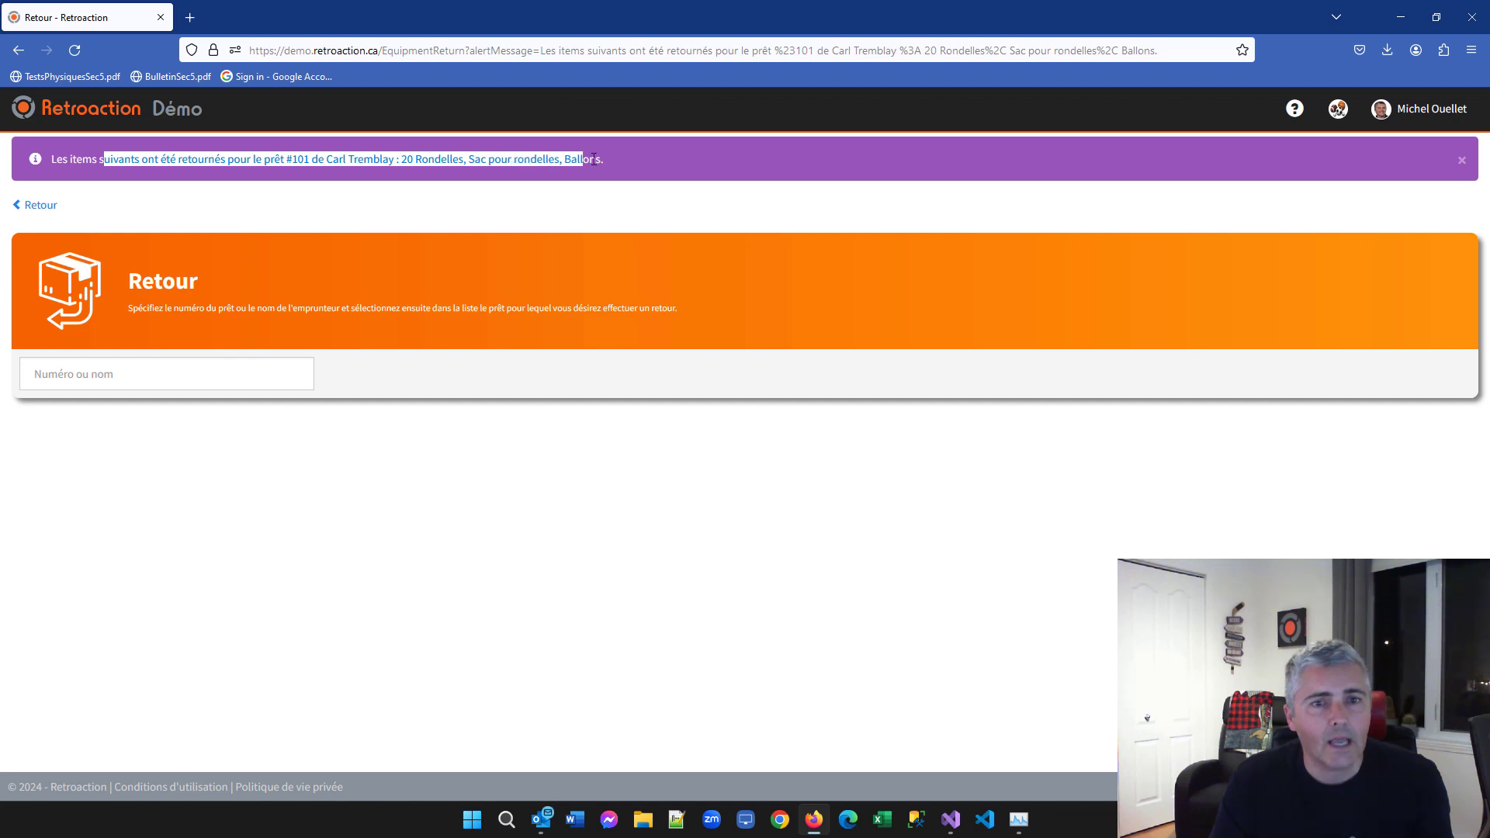
Open the U9 A - Diables loan from the loan list and check the quantities still on loan
left_click(39, 207)
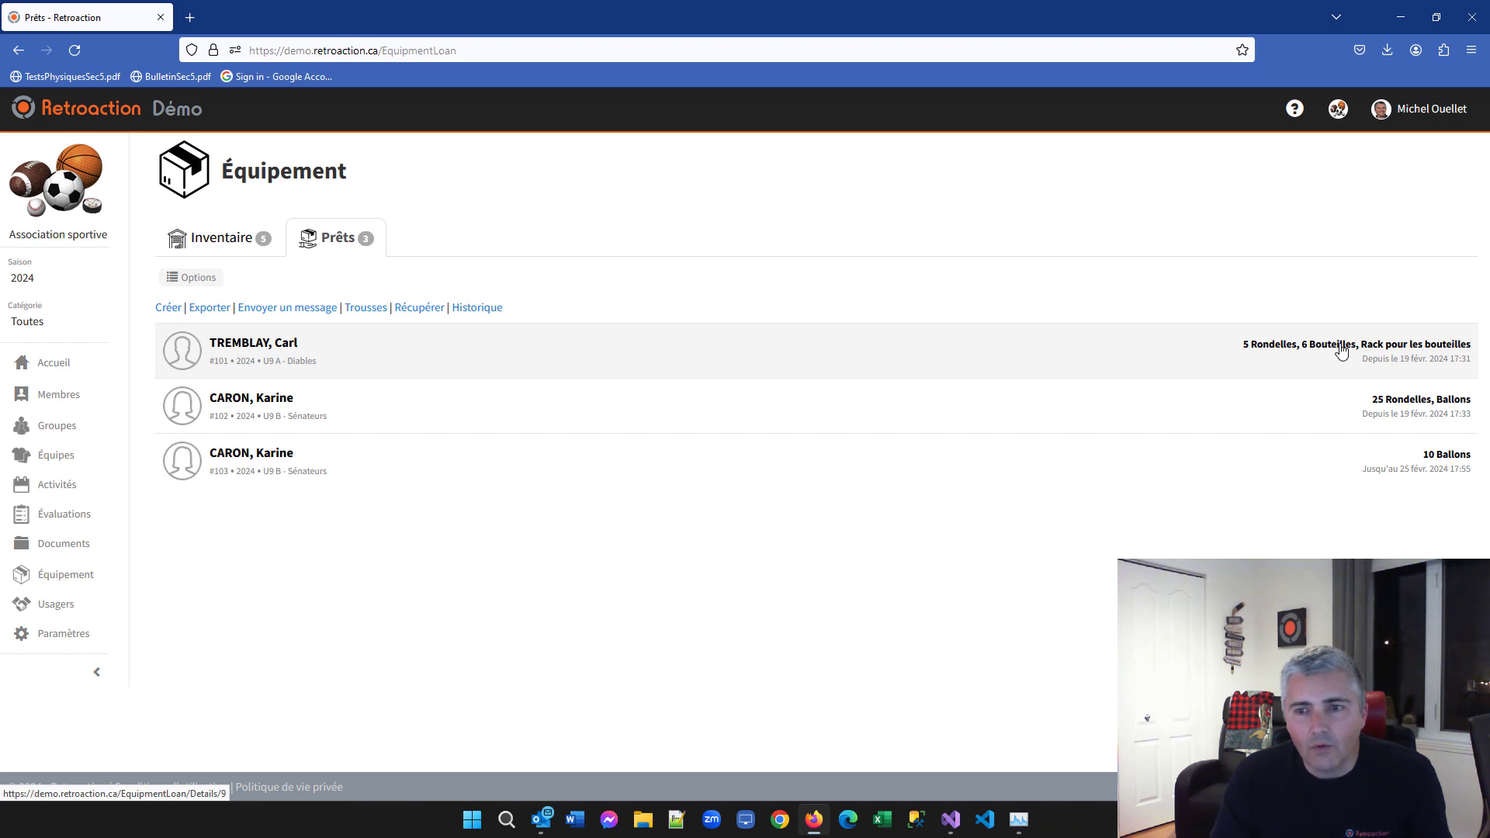
left_click(392, 376)
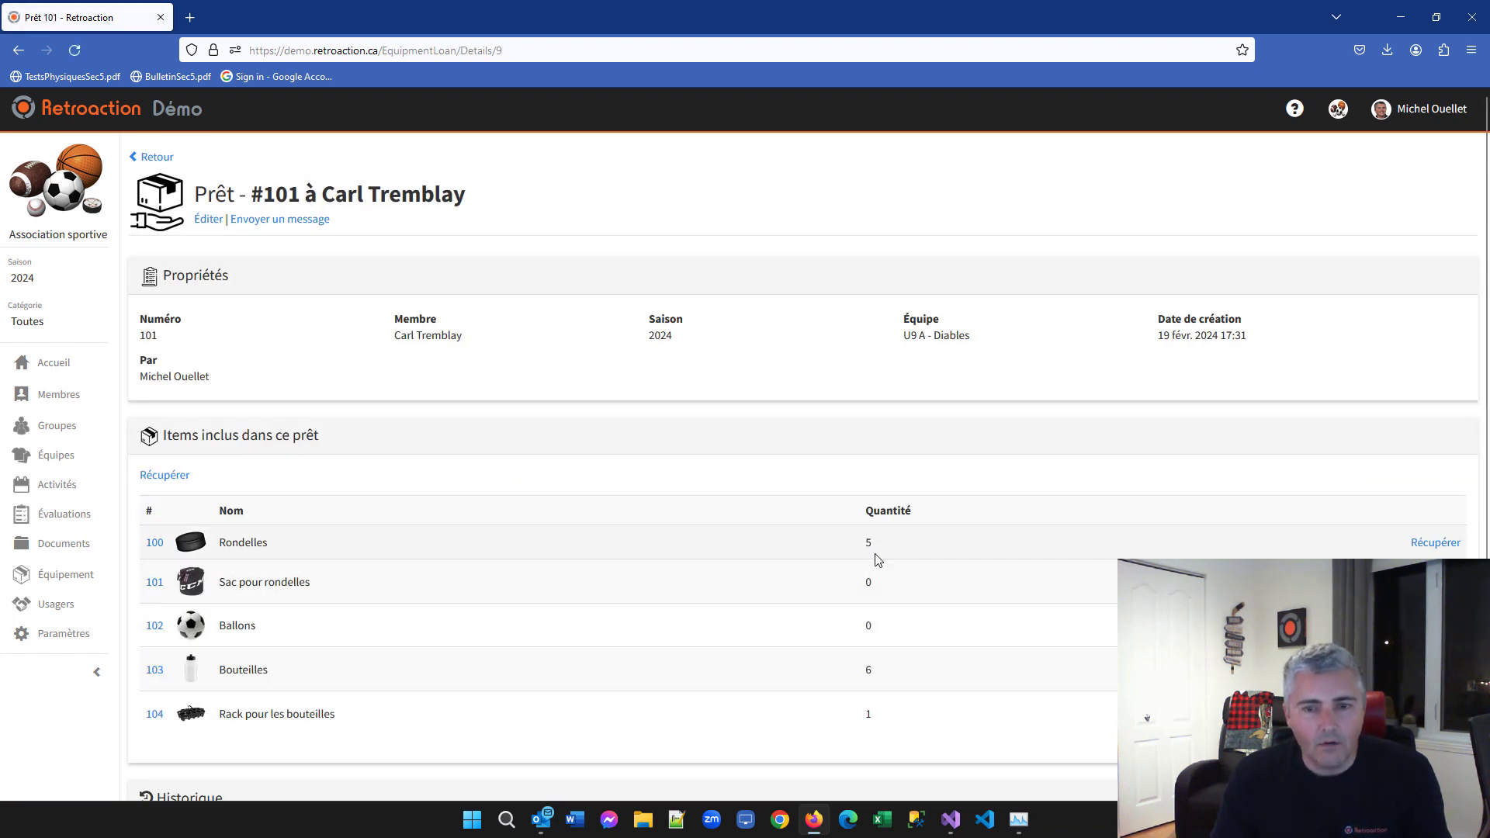
double_click(868, 713)
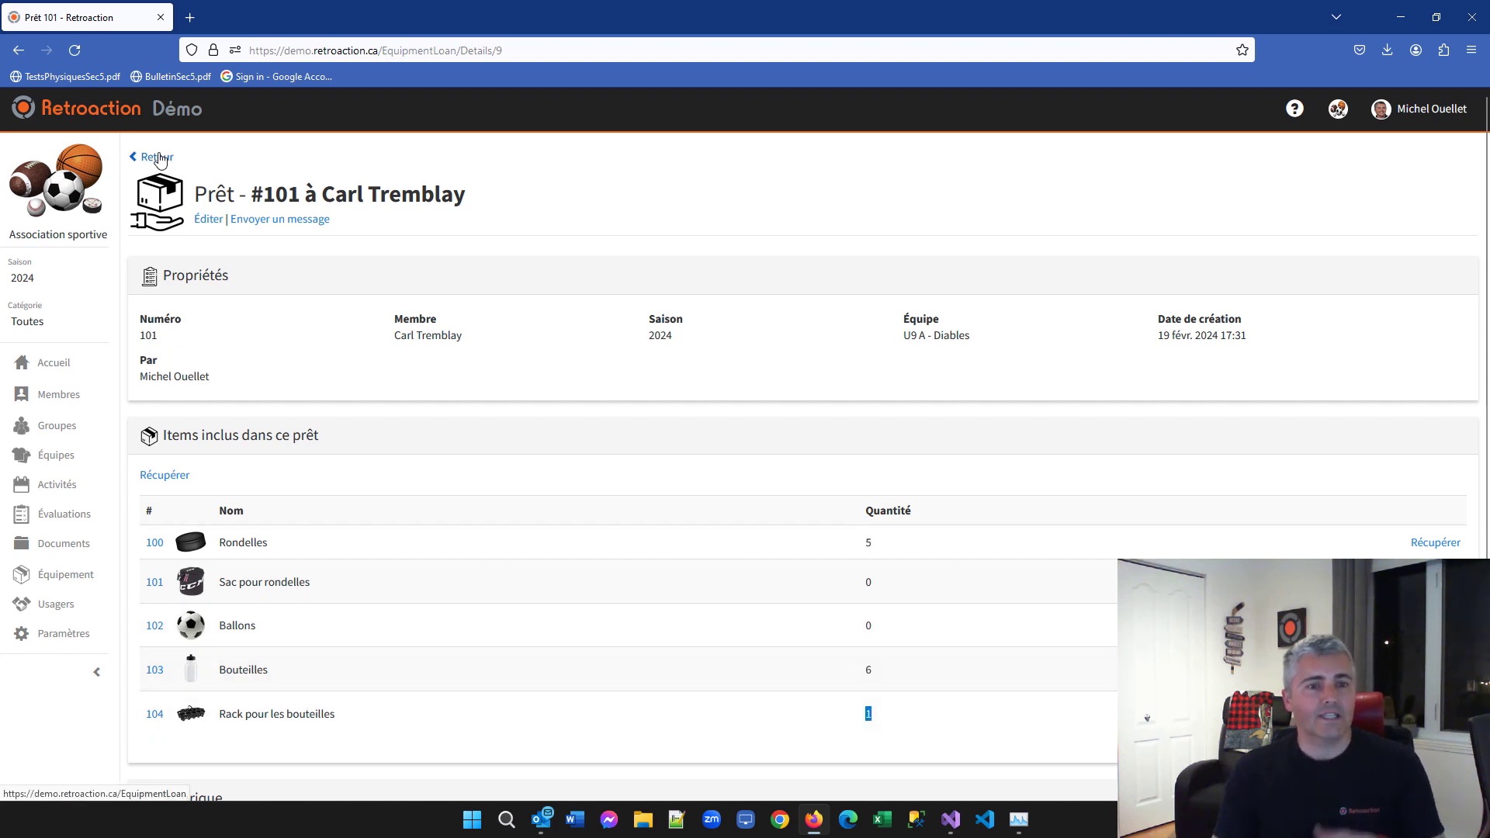
Record a return of 0 Rondelles, 6 Bouteilles and 1 Rack pour les bouteilles, closing the U9 A - Diables loan despite missing items
left_click(165, 476)
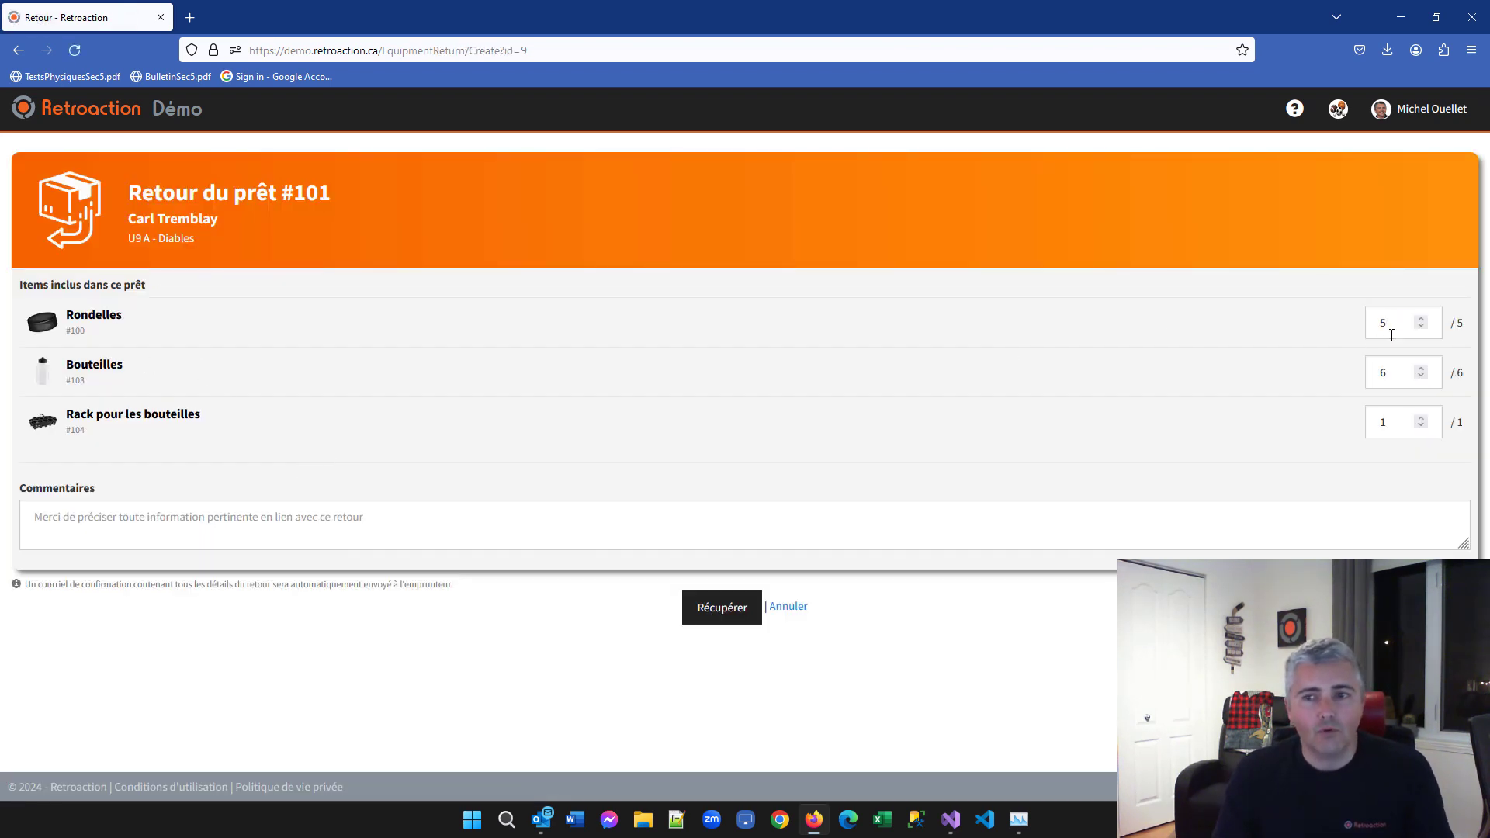
left_click_drag(1391, 374, 1361, 373)
left_click_drag(1402, 422, 1381, 431)
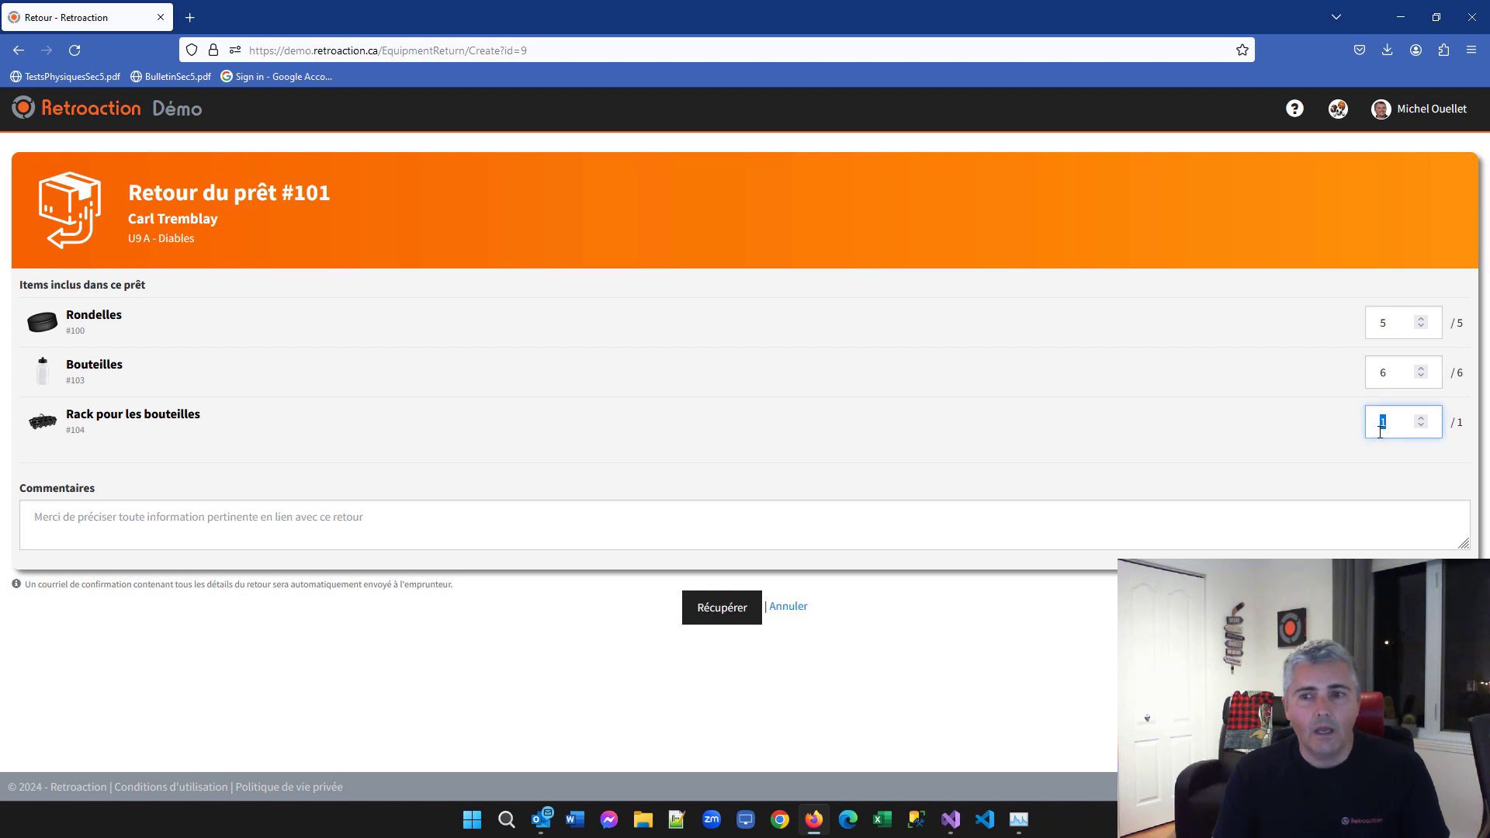
left_click_drag(1397, 330, 1368, 334)
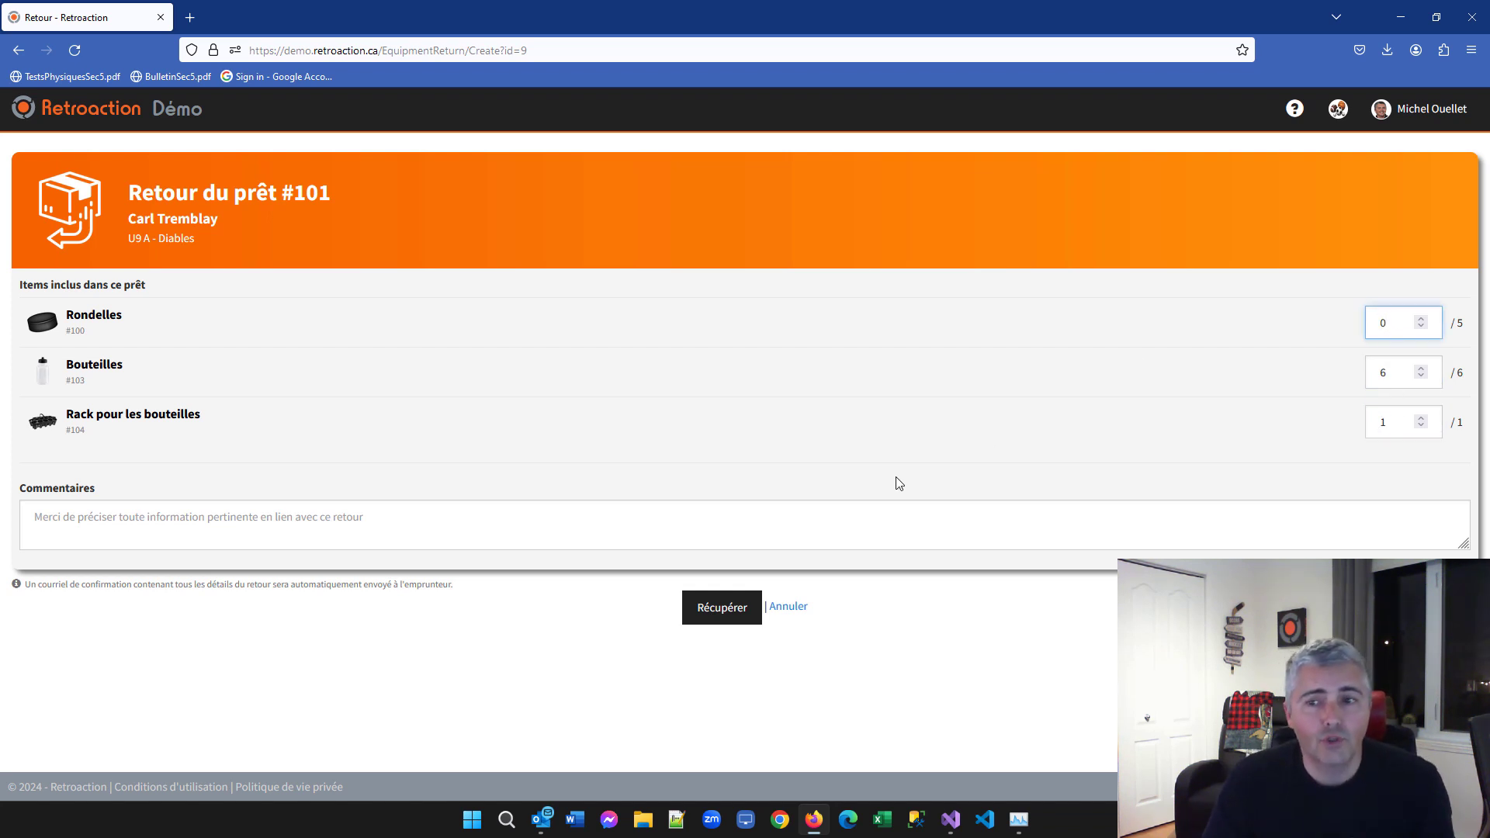
left_click(837, 397)
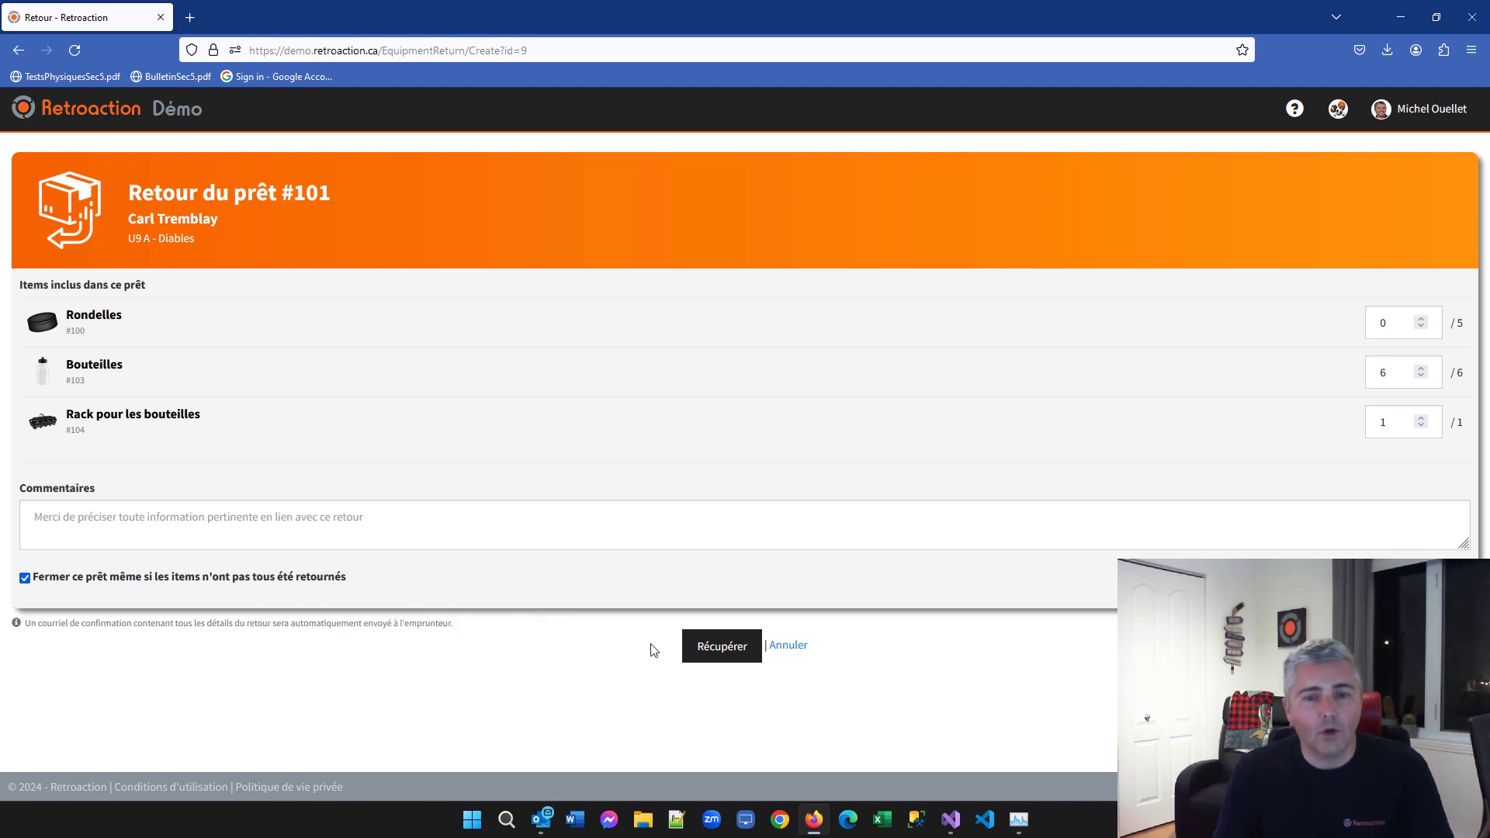
left_click(706, 654)
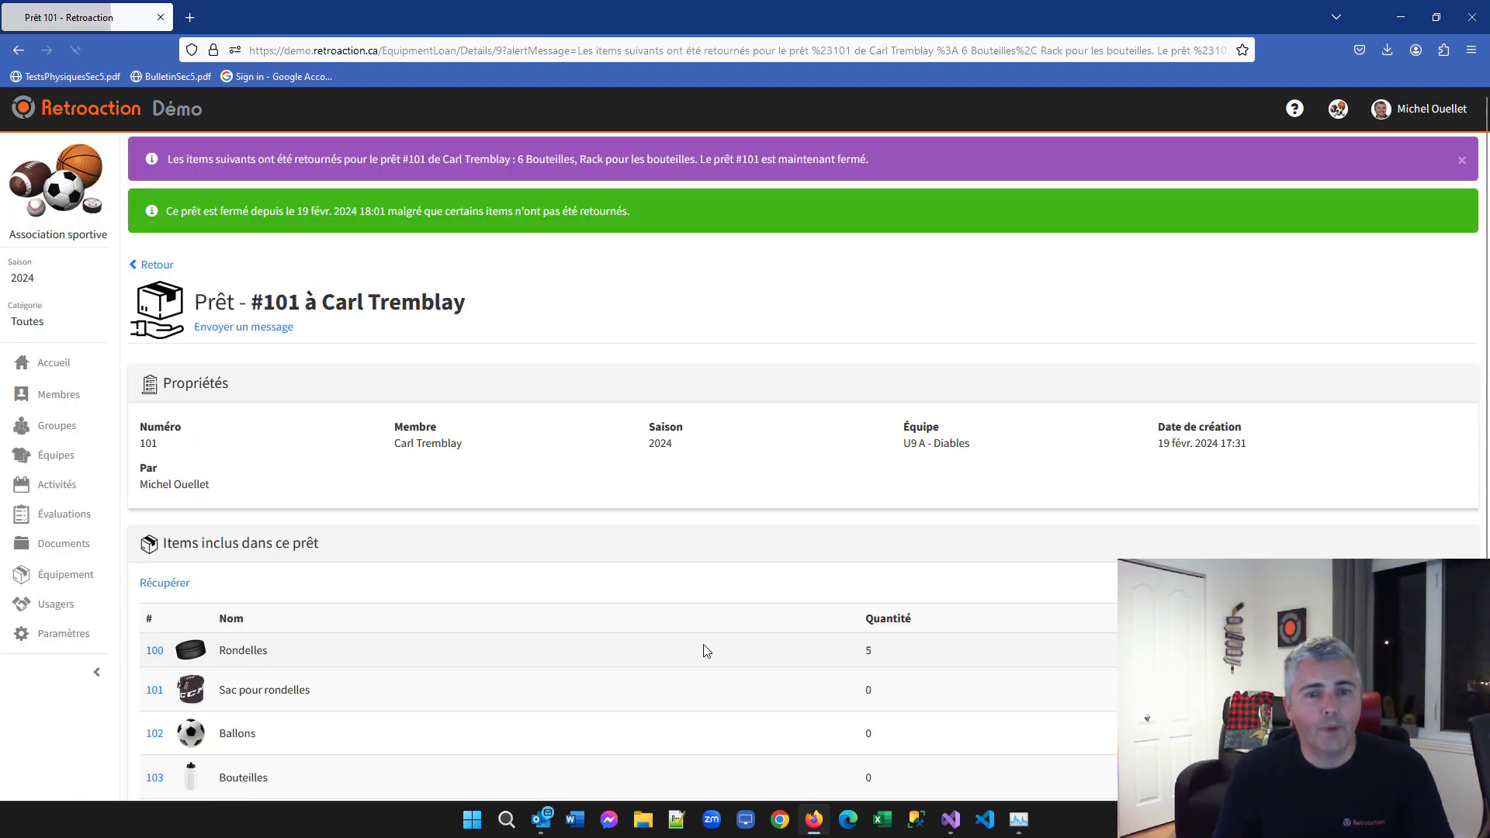
Read the return and closure notices on the U9 A - Diables loan and check its remaining item quantities
left_click_drag(256, 208, 317, 209)
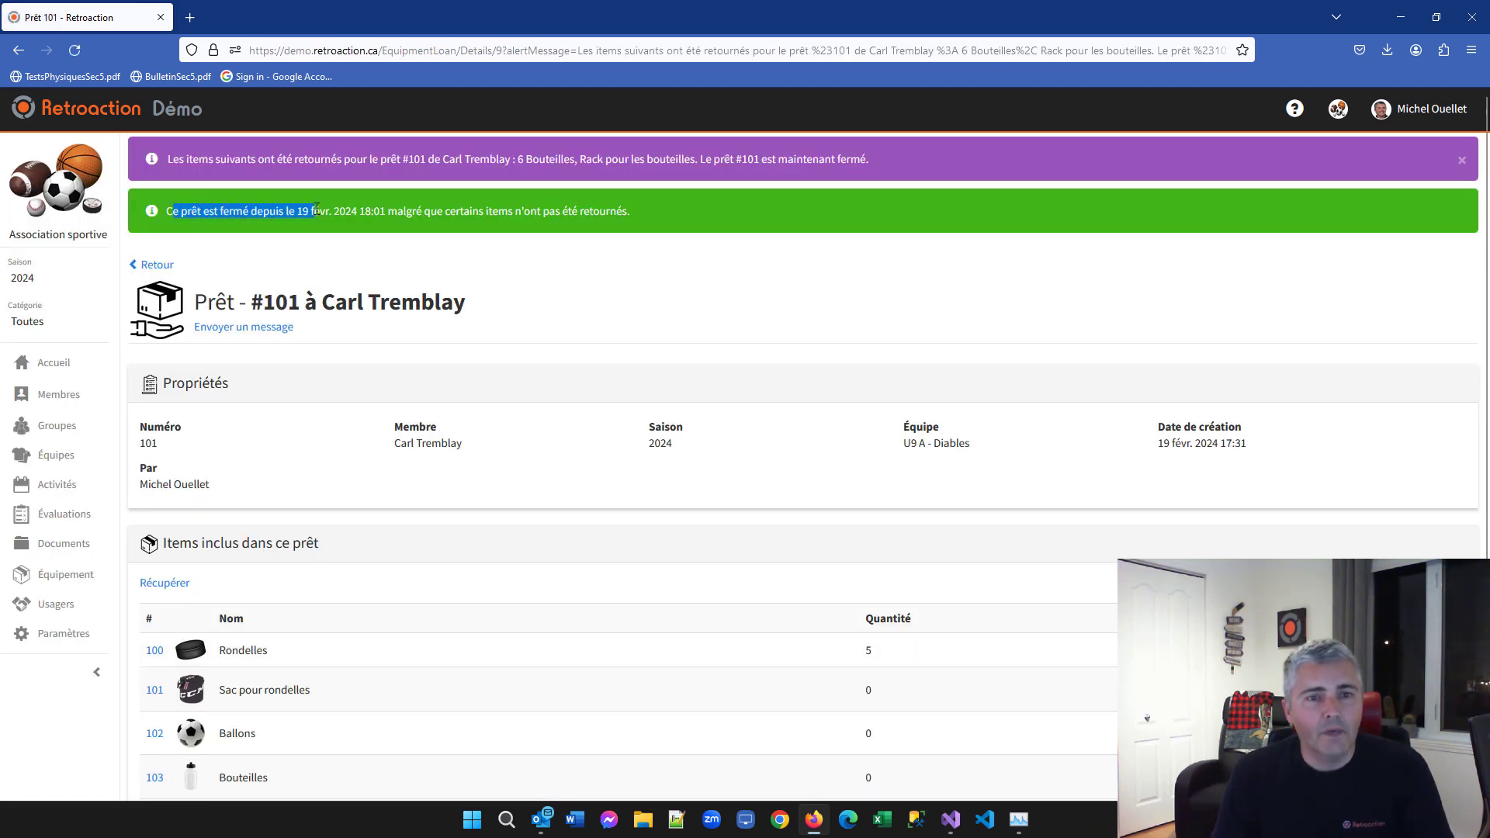
left_click(456, 208)
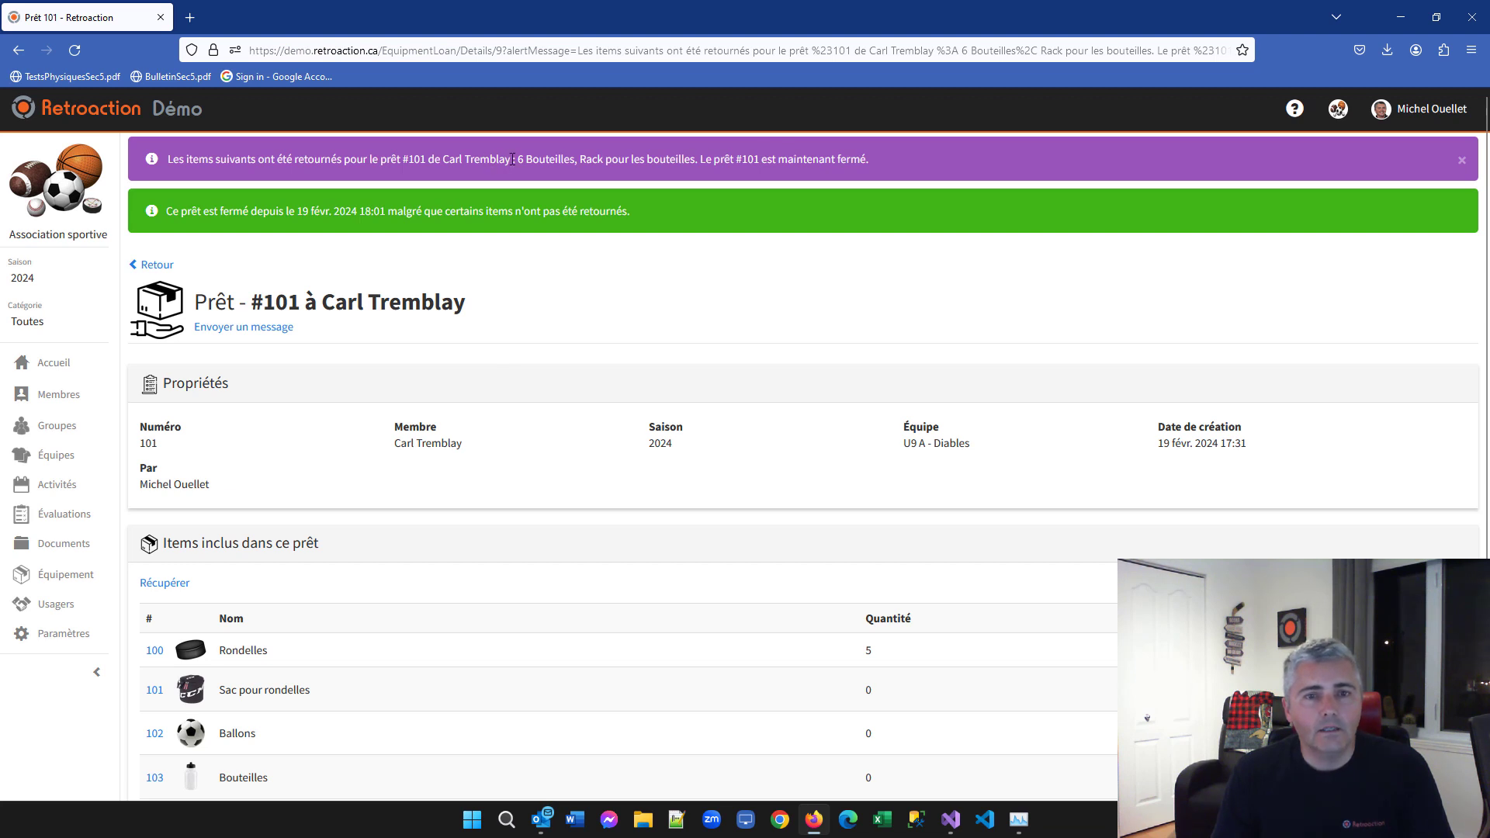
left_click_drag(490, 159, 717, 171)
left_click(712, 183)
scroll(565, 480, "down", 3)
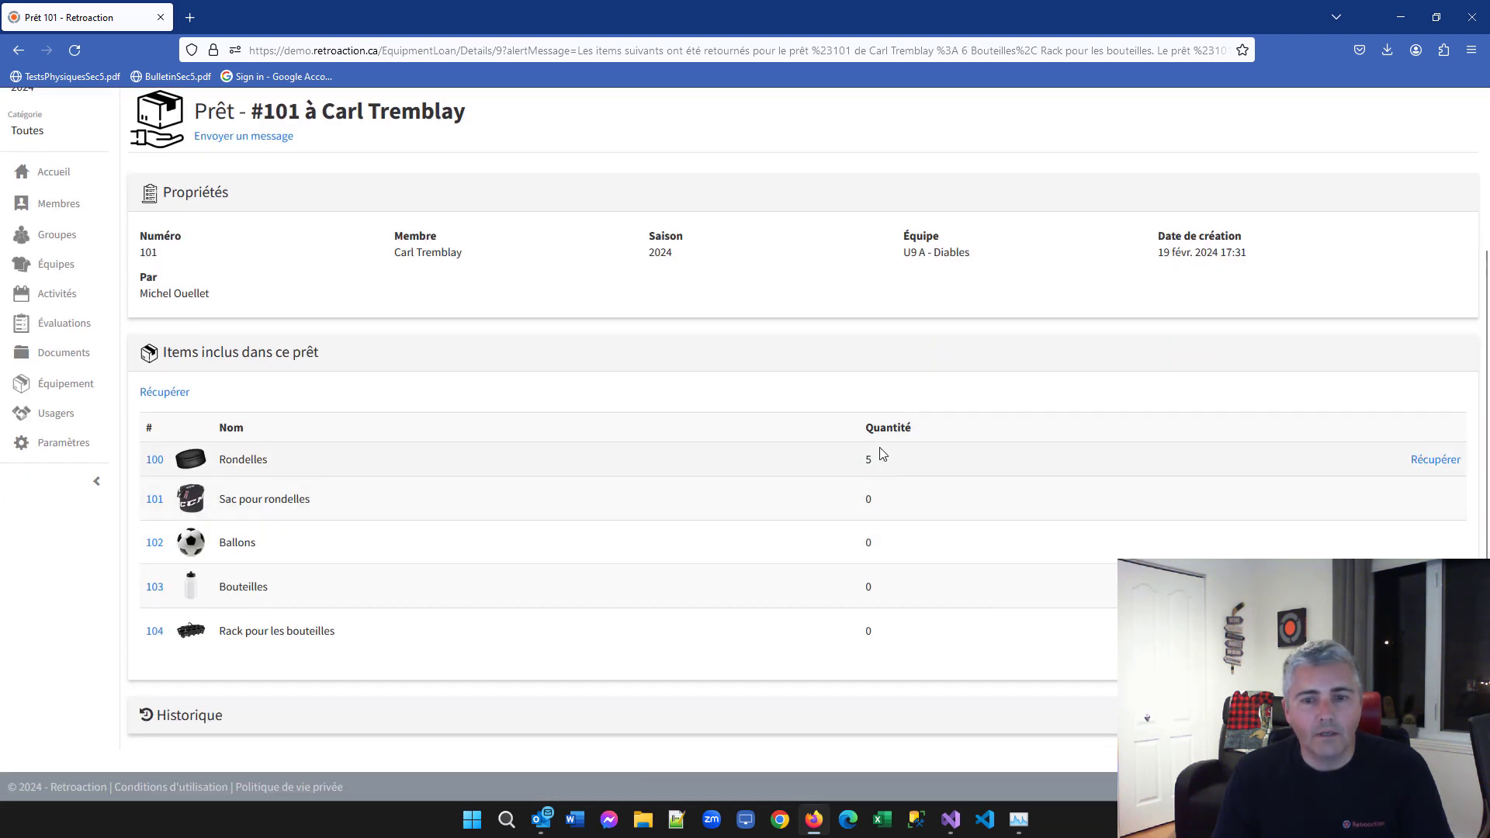
scroll(769, 474, "up", 3)
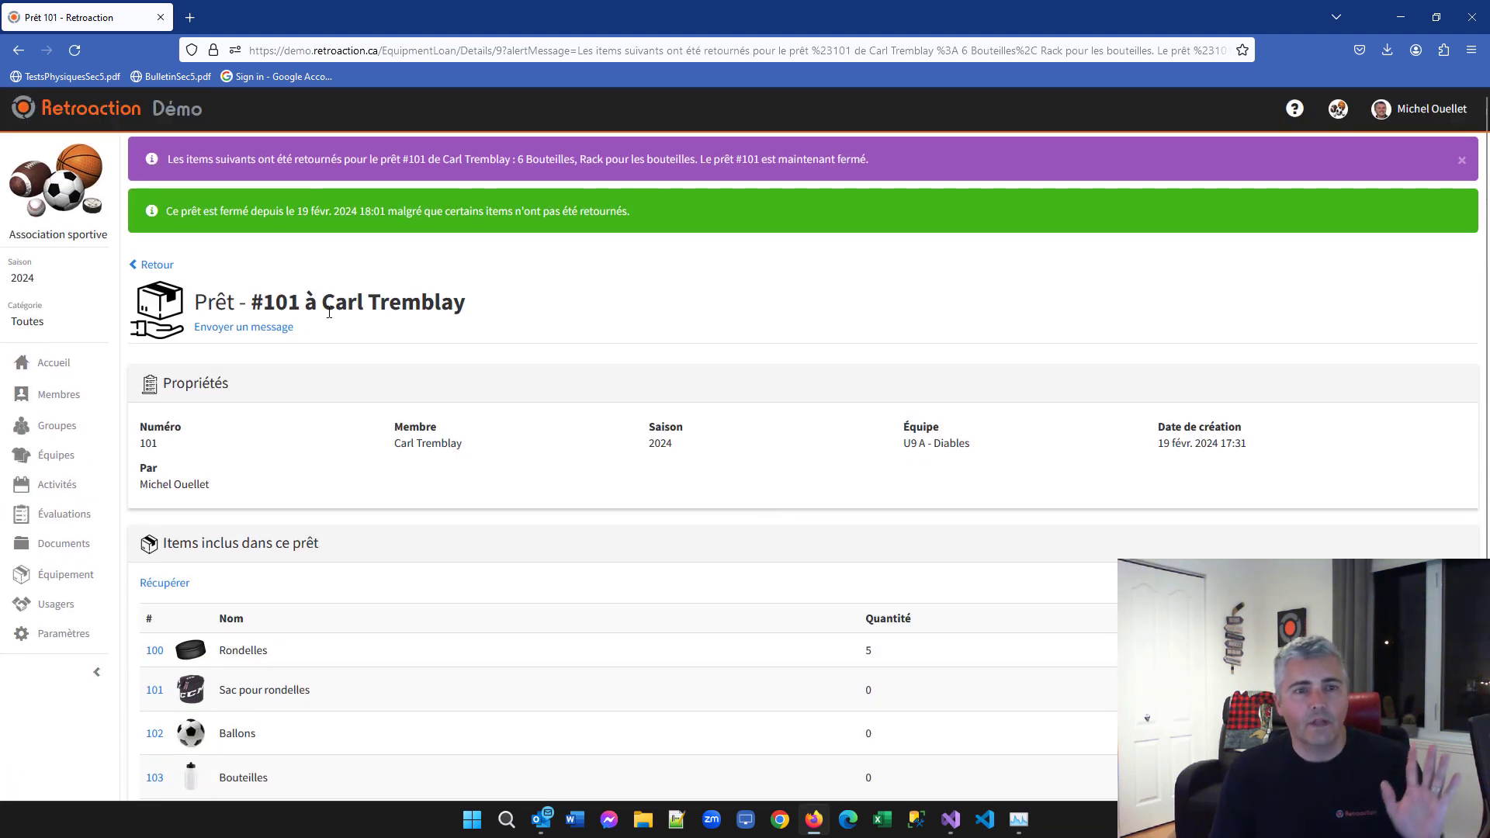
Open the equipment inventory, then read the loan's return confirmation e-mail in Outlook, including returned and unreturned equipment, and close it
left_click(163, 267)
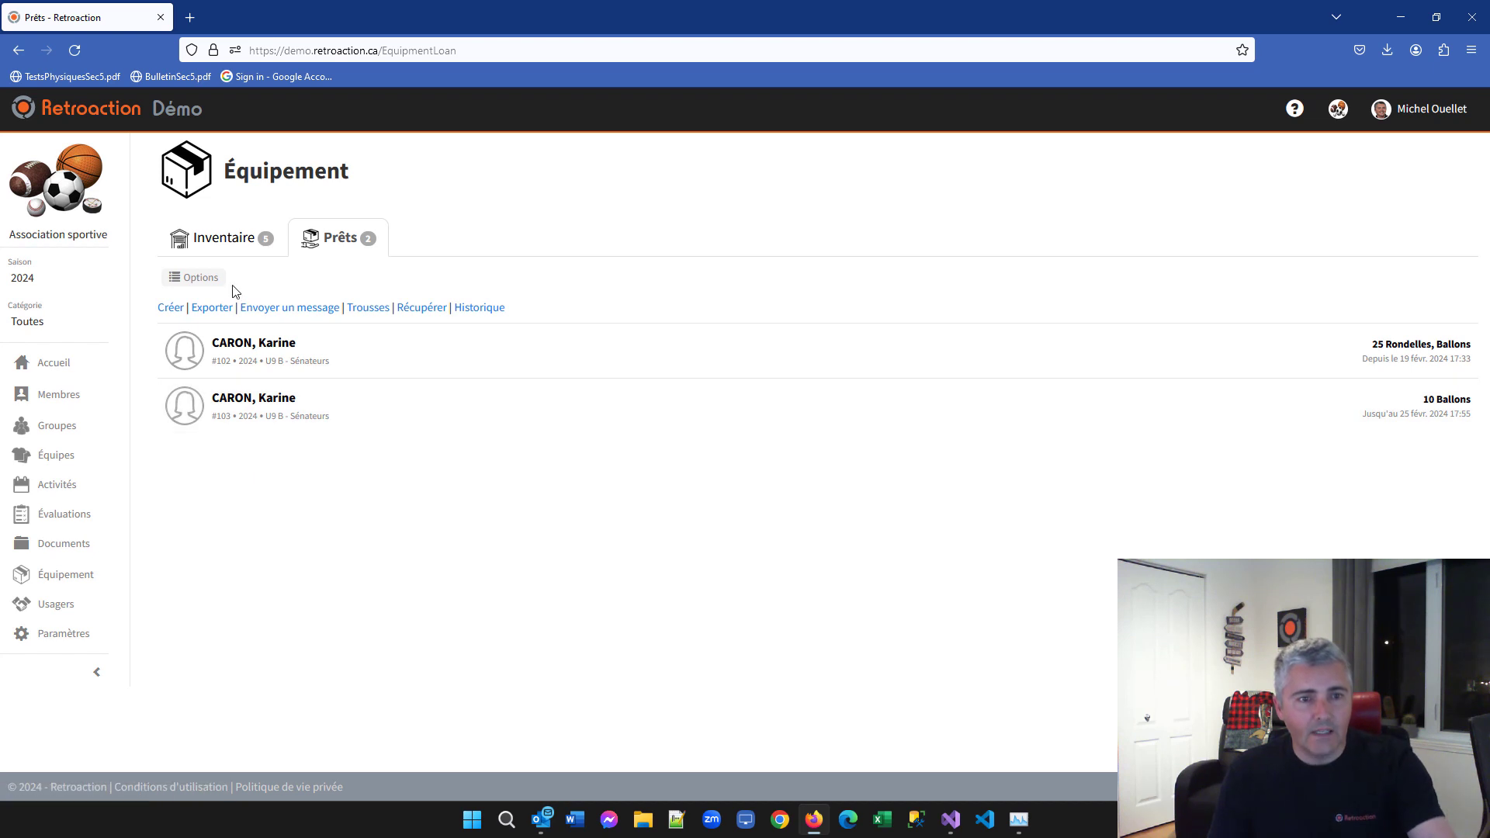
left_click(226, 245)
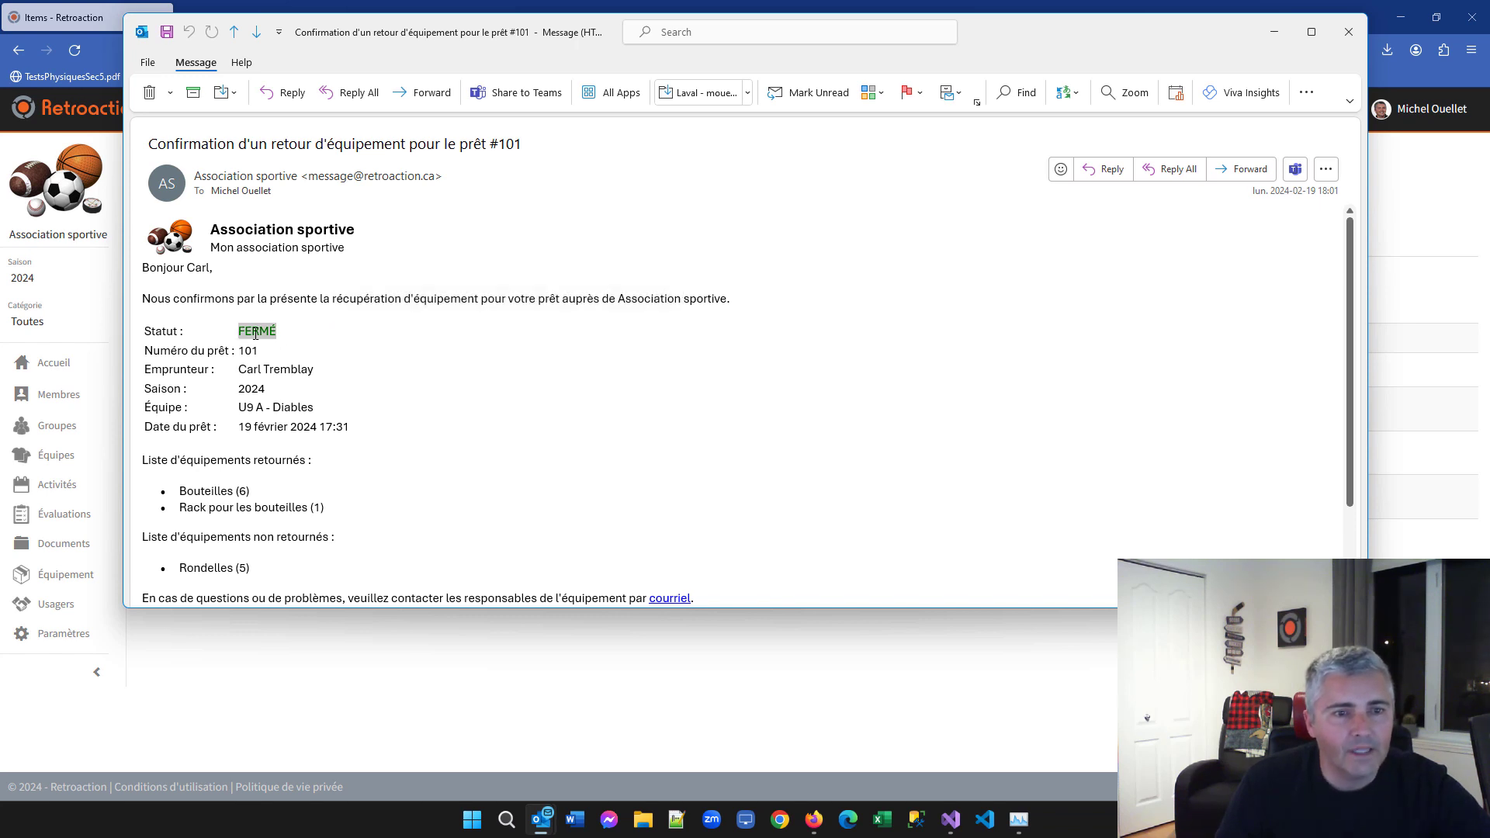
scroll(356, 366, "down", 3)
left_click_drag(184, 378, 338, 400)
left_click_drag(178, 460, 281, 461)
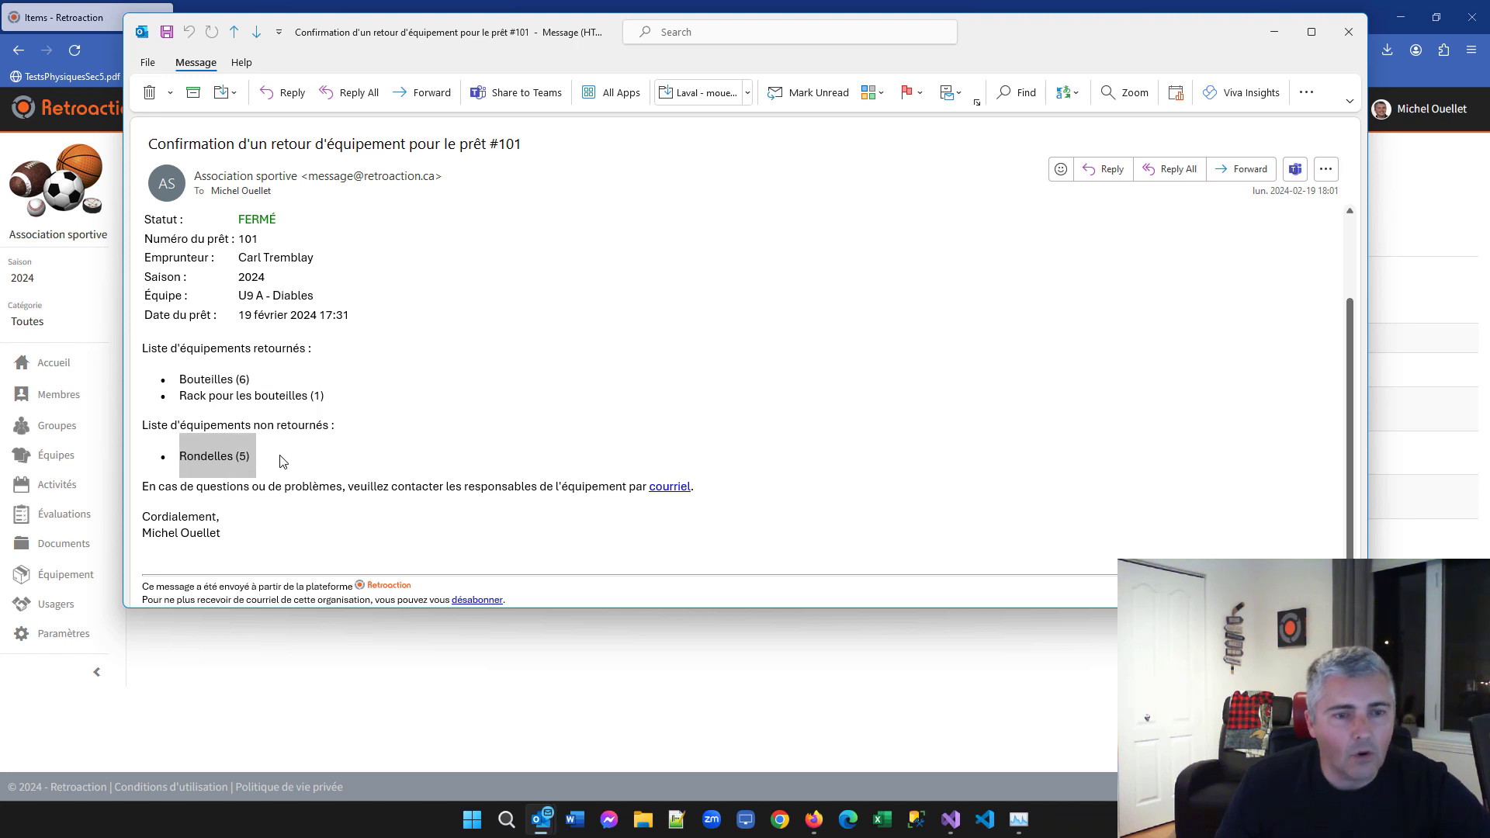
left_click(283, 461)
scroll(282, 461, "up", 3)
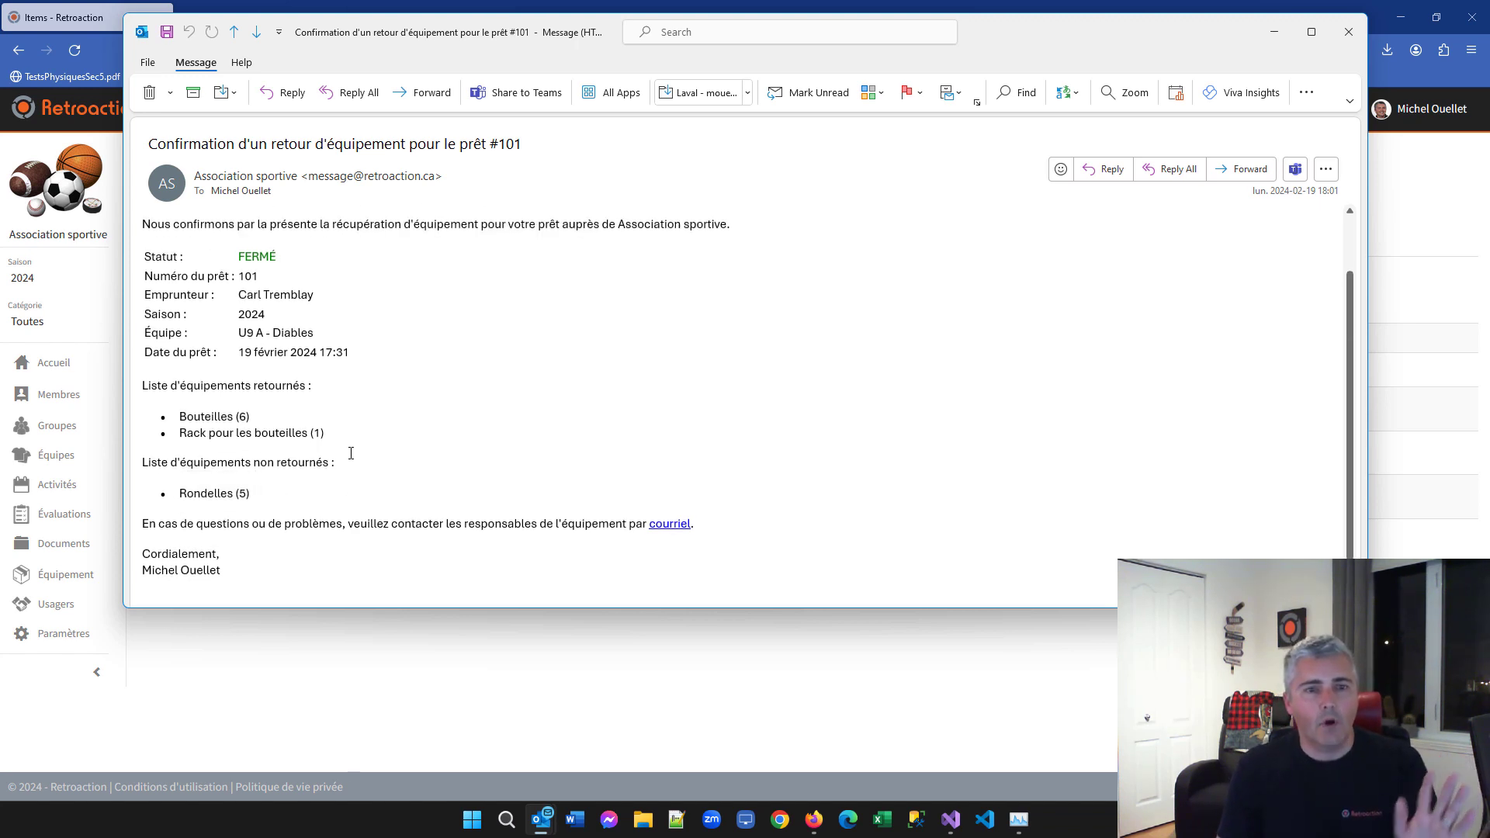
left_click(1349, 31)
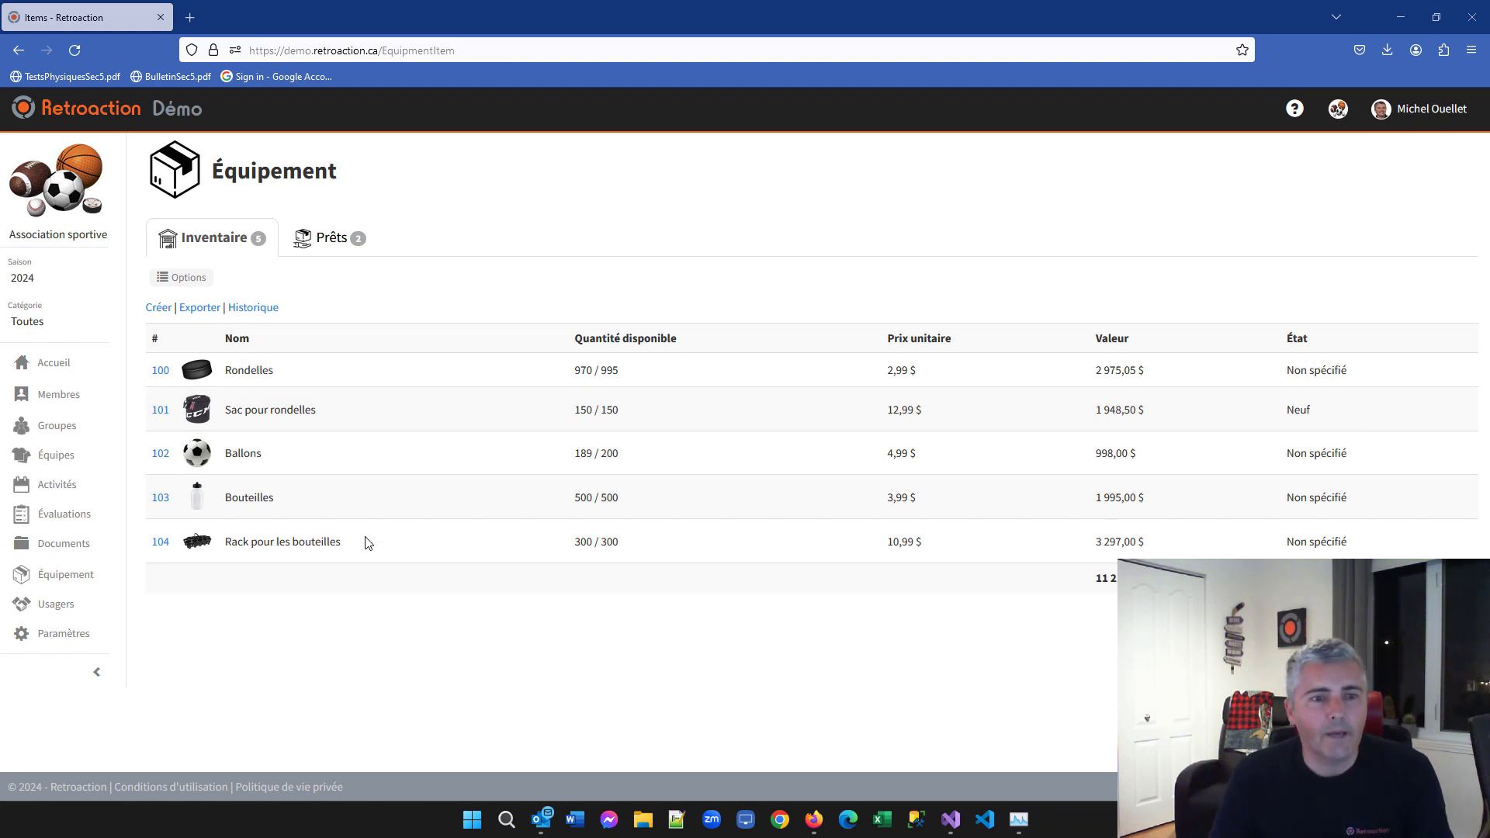
Open the Rondelles item from the inventory and examine its open loans, closed loans and quantities
left_click(162, 371)
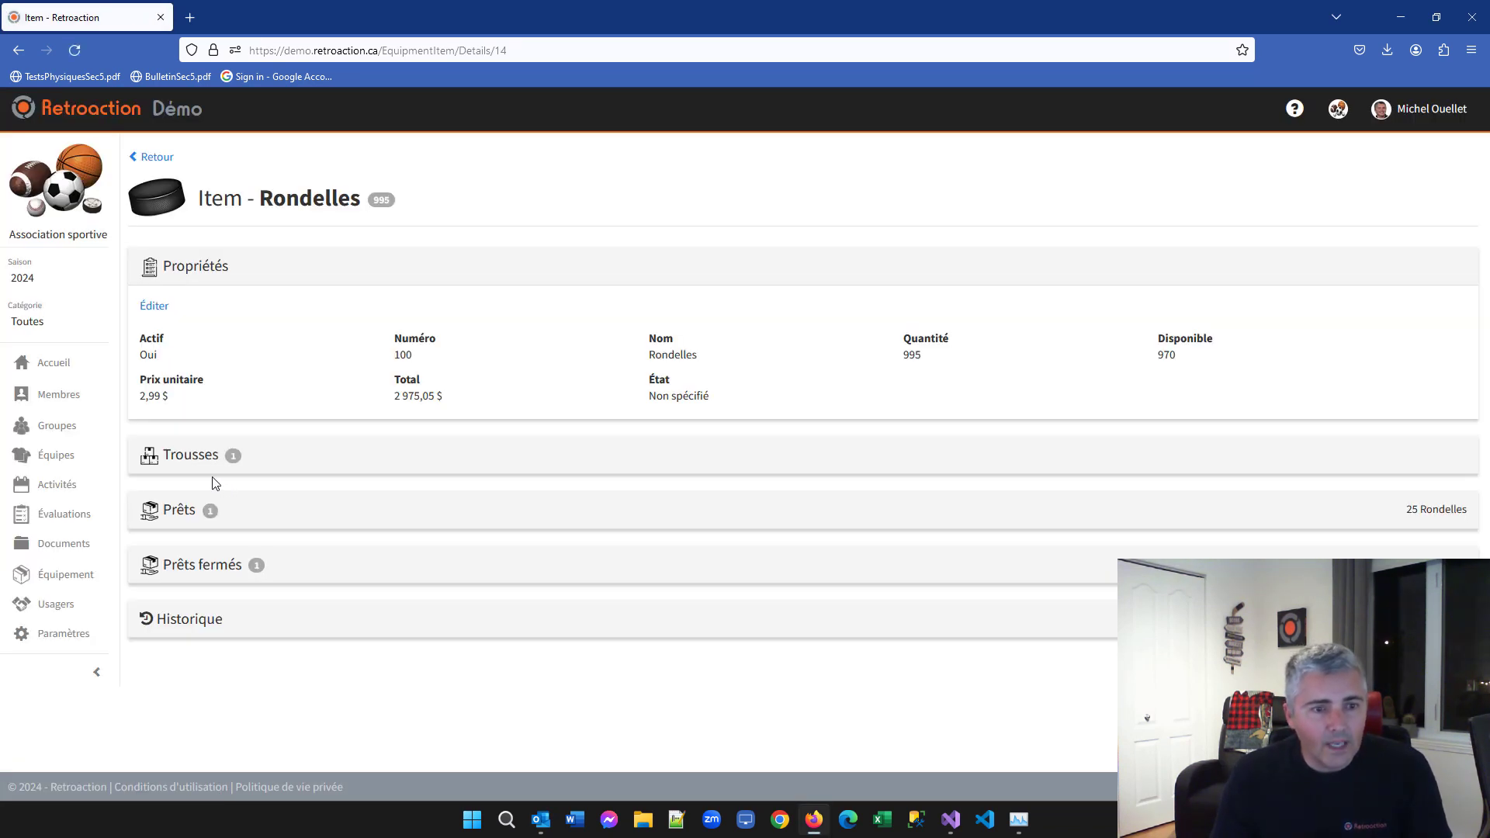
left_click(181, 514)
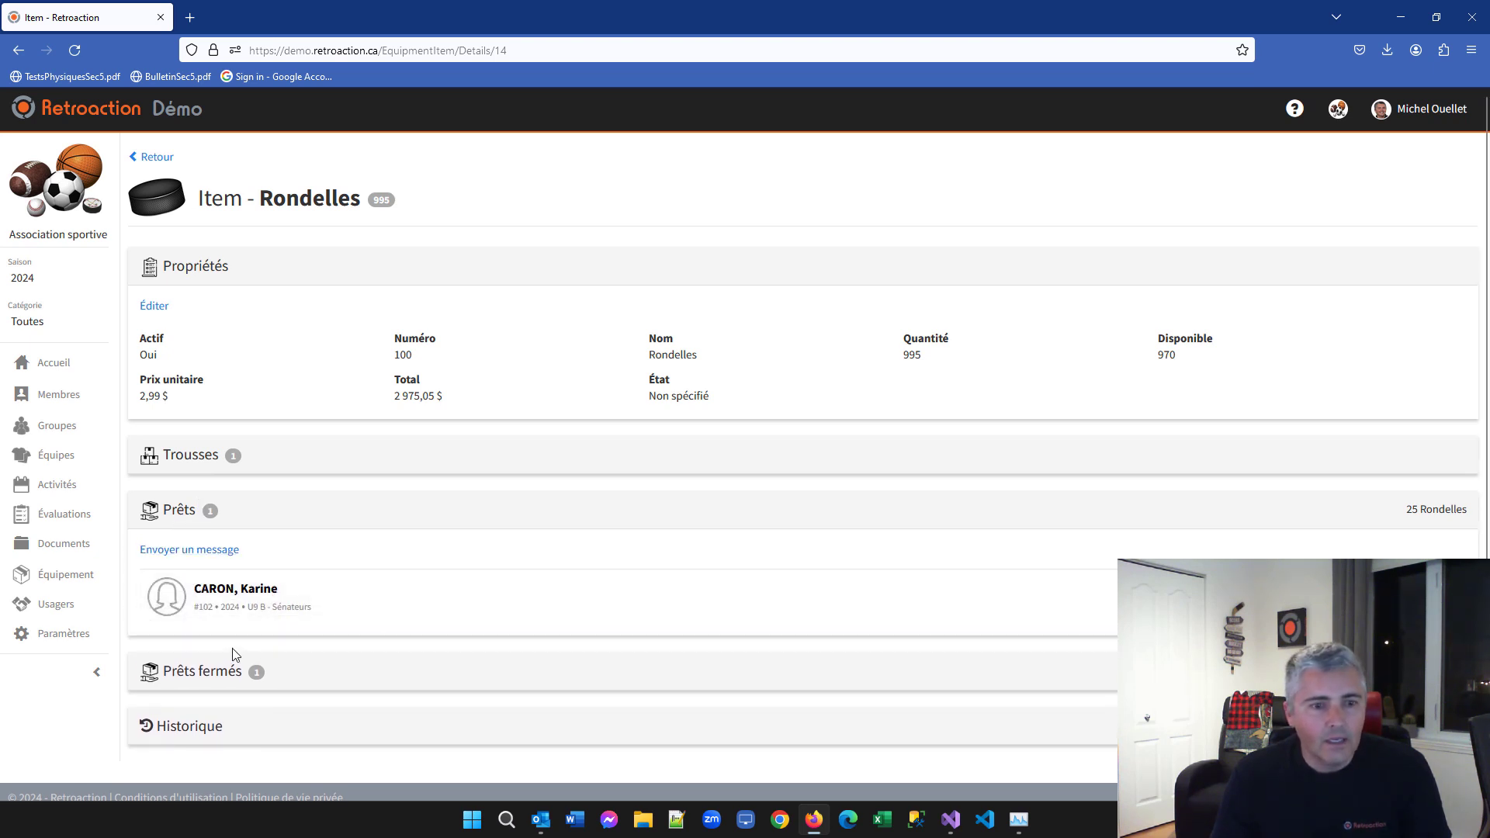
scroll(202, 664, "down", 1)
left_click(195, 504)
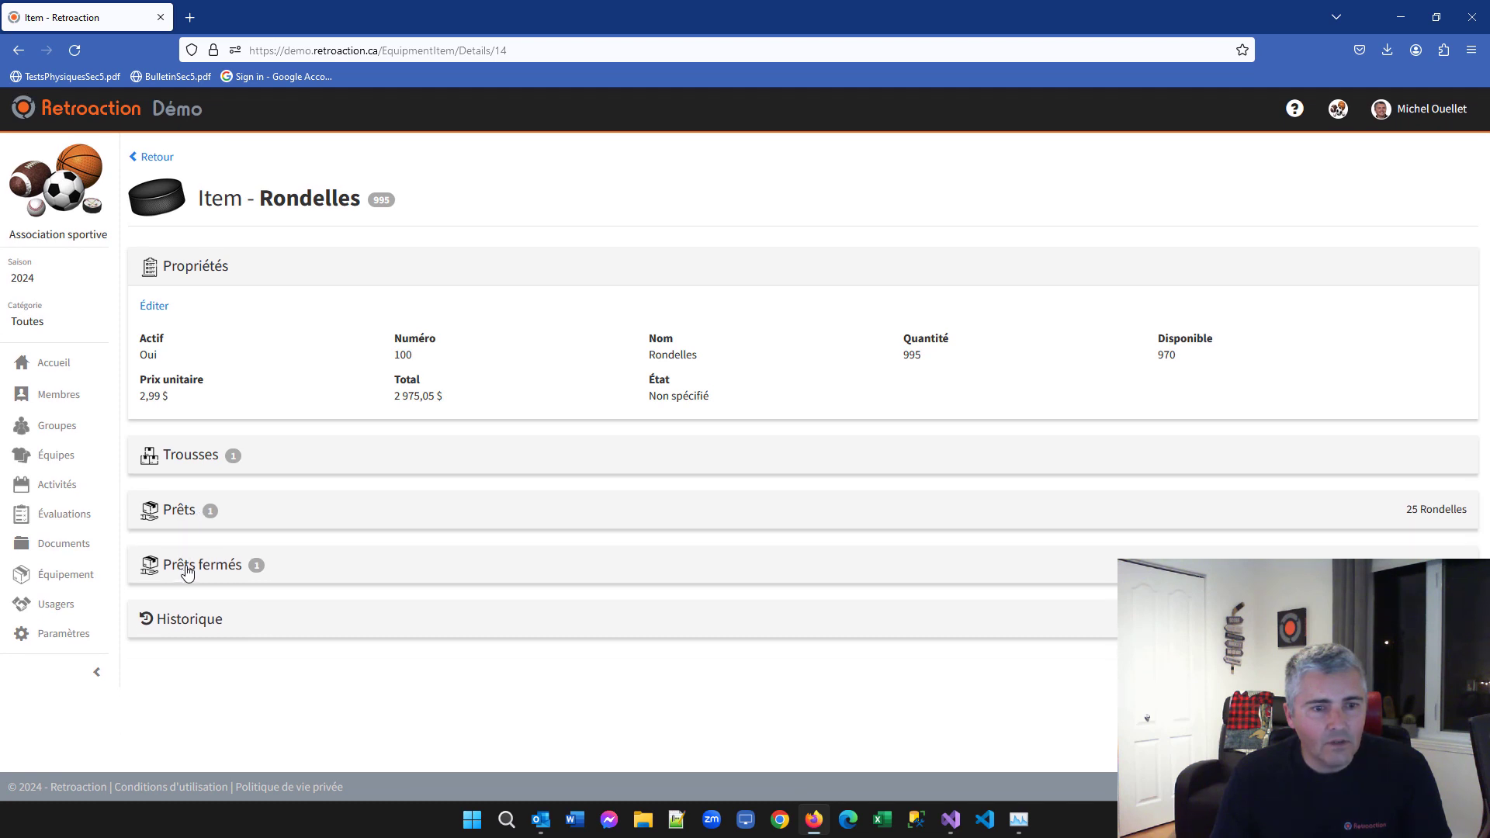
left_click(199, 565)
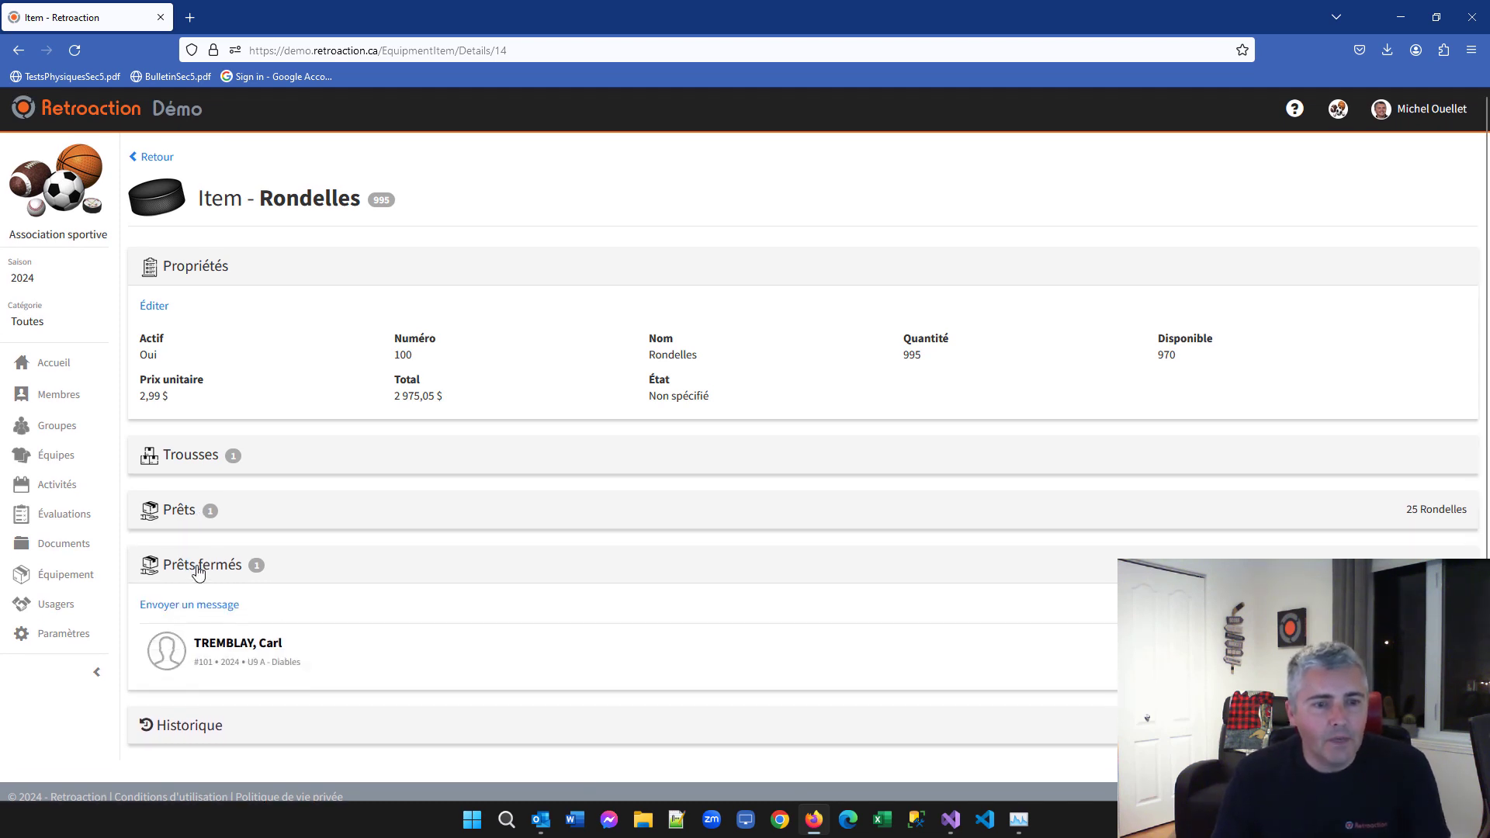
scroll(198, 574, "down", 1)
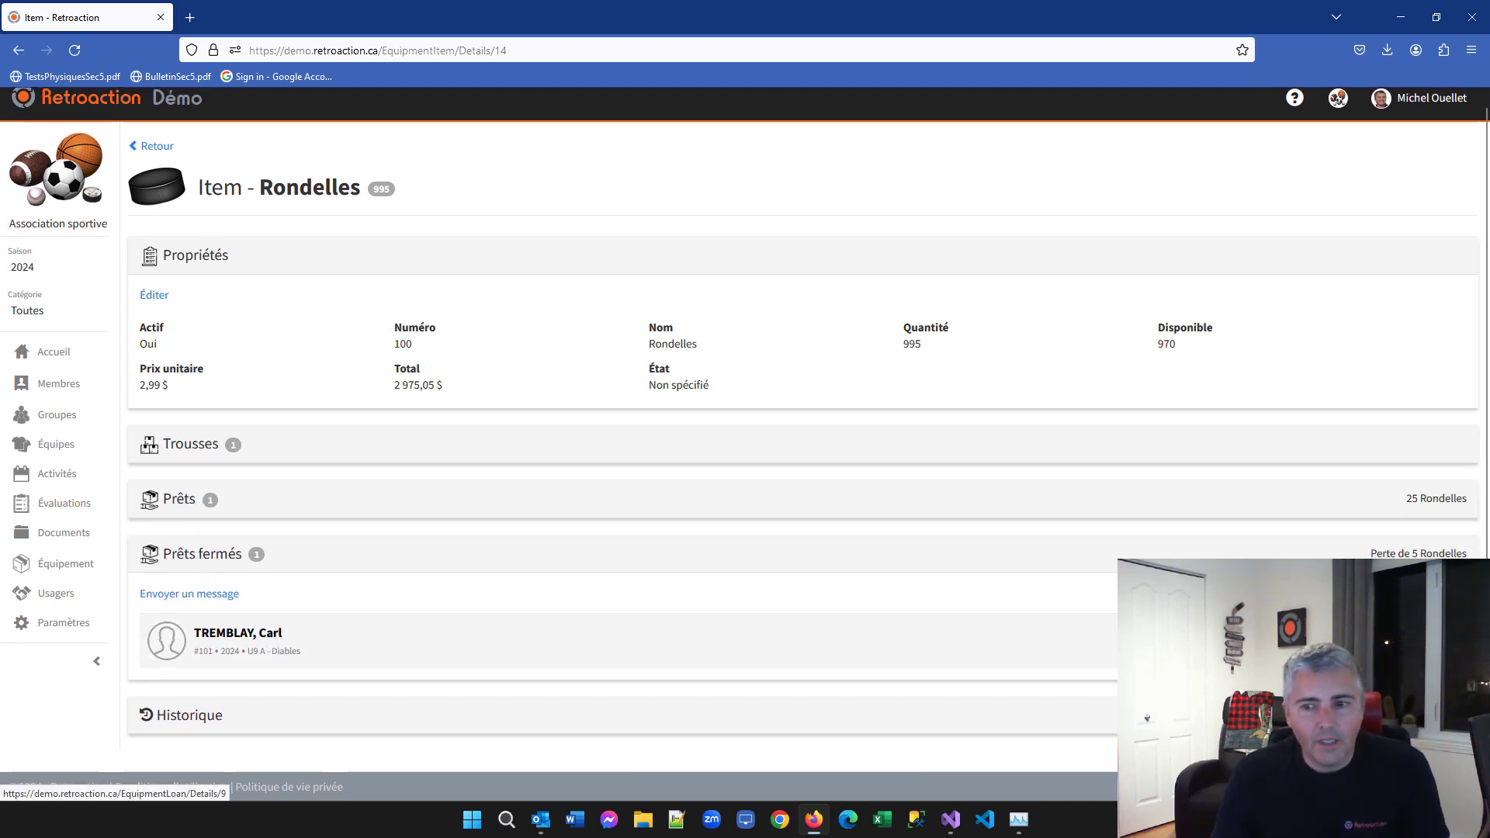
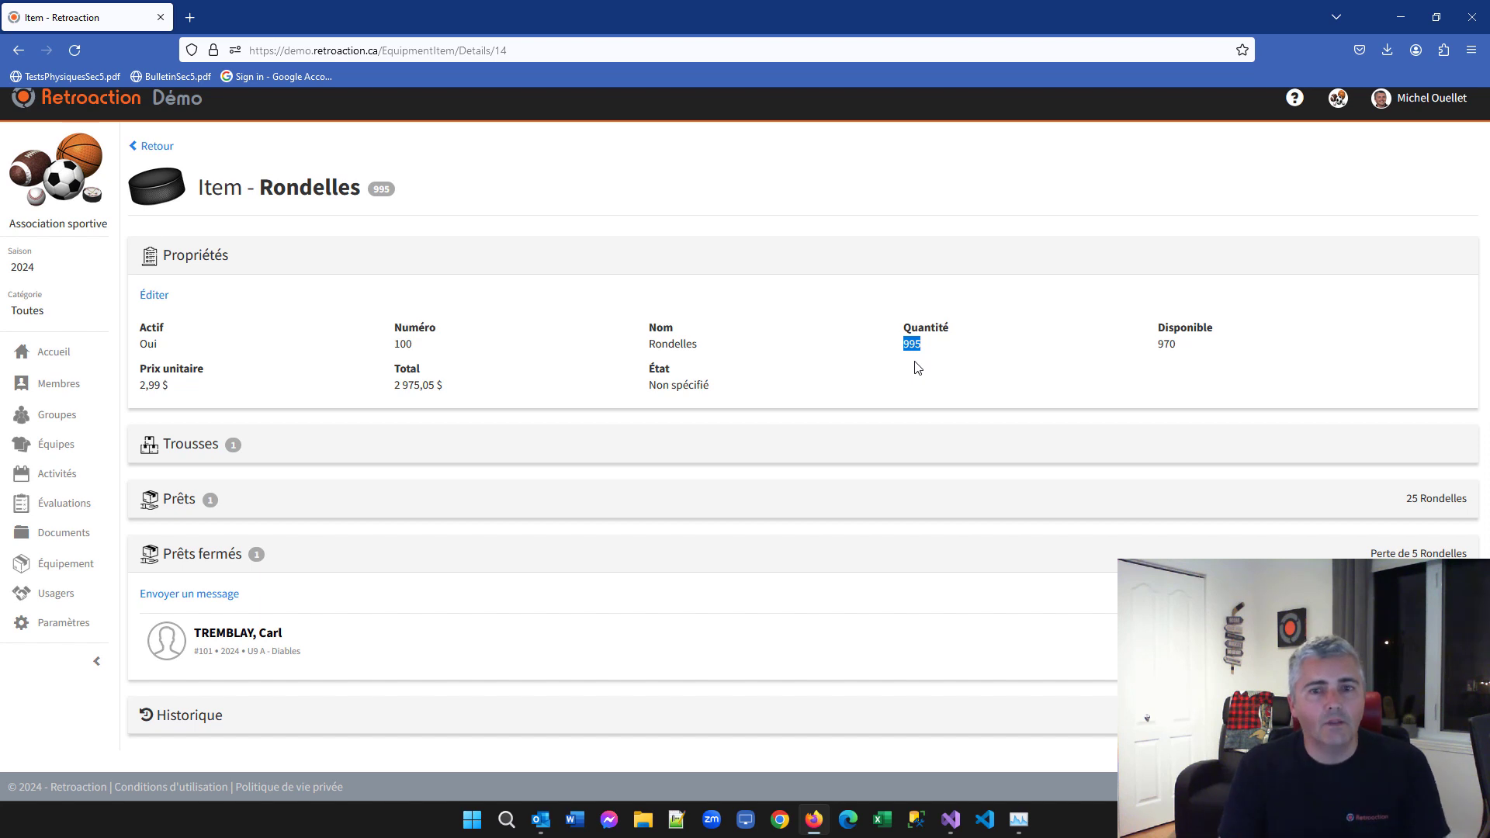
Filter the equipment loan list by status to show only Prêts fermés
left_click(150, 146)
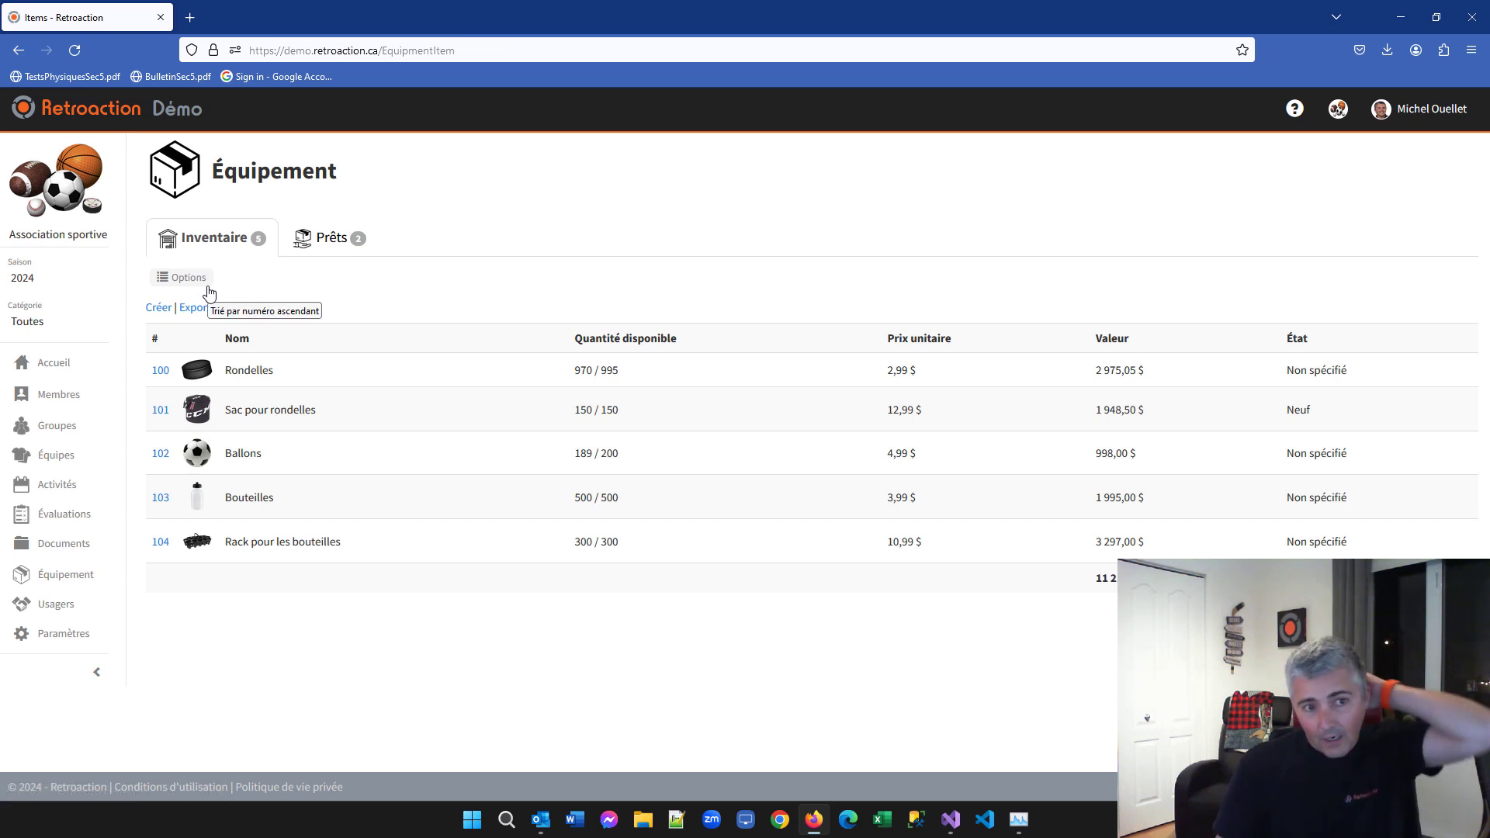
left_click(307, 244)
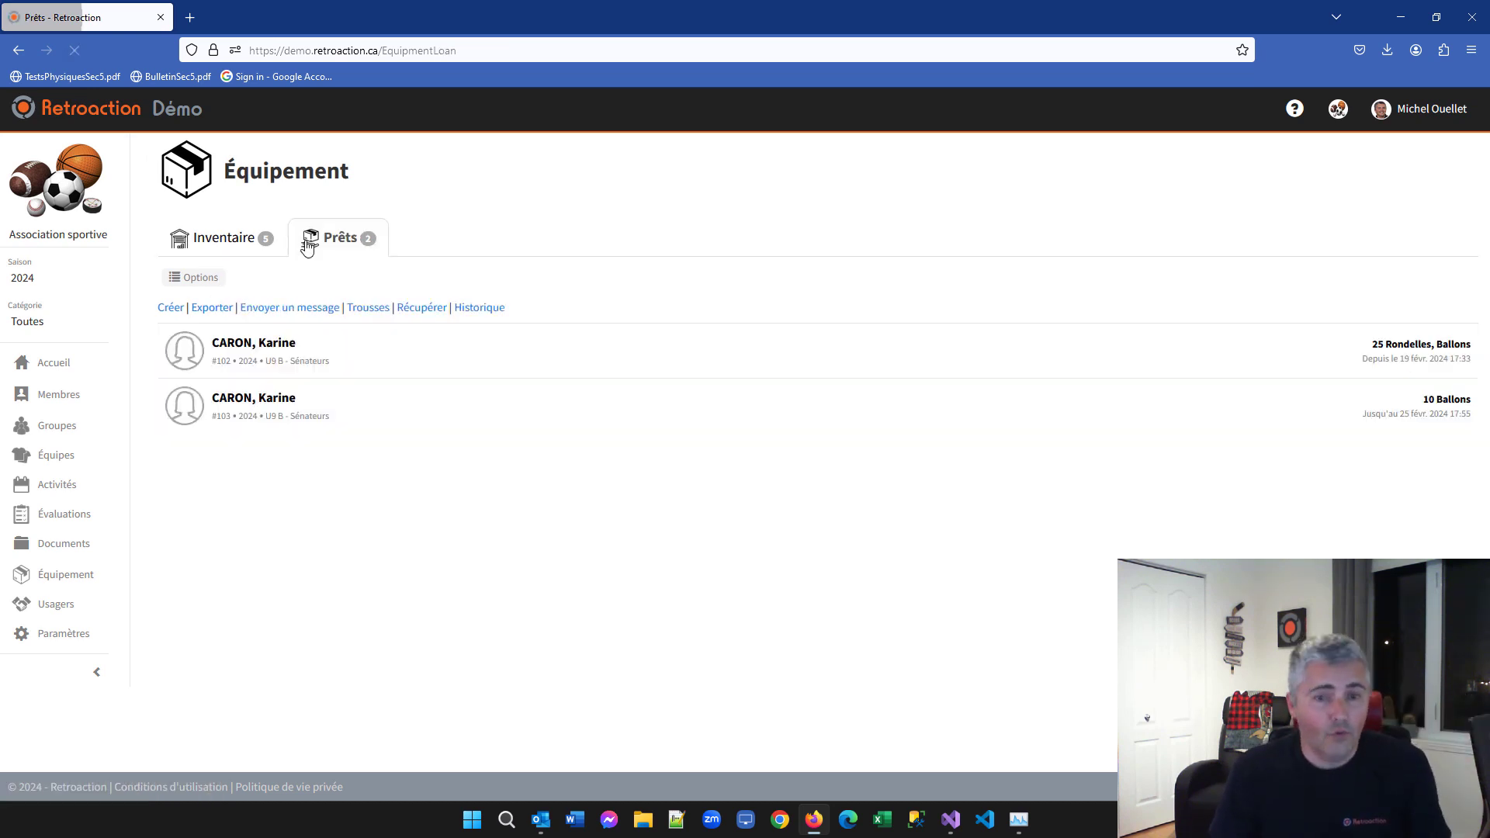
left_click(200, 281)
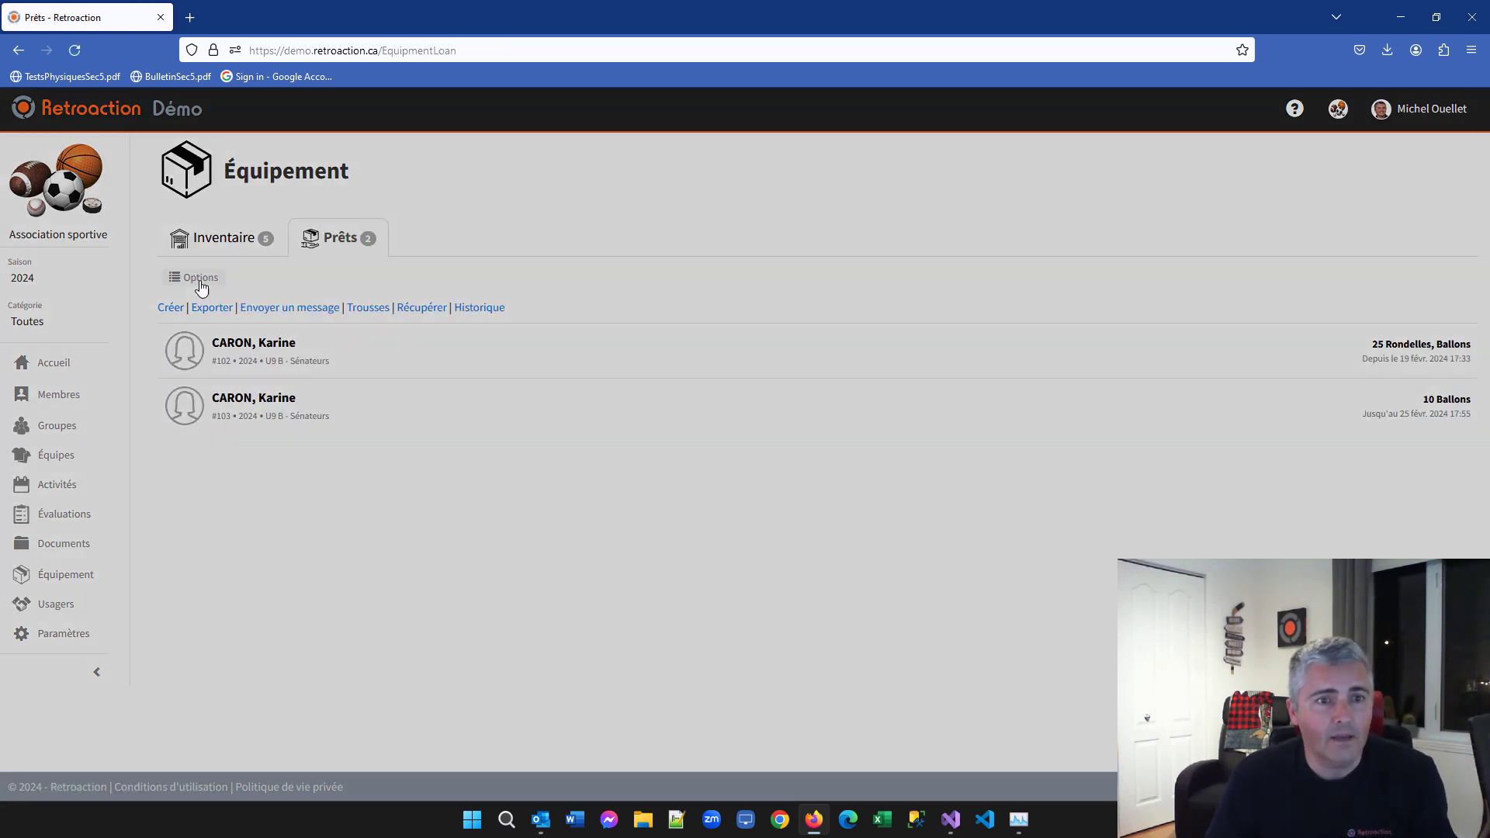
left_click(576, 246)
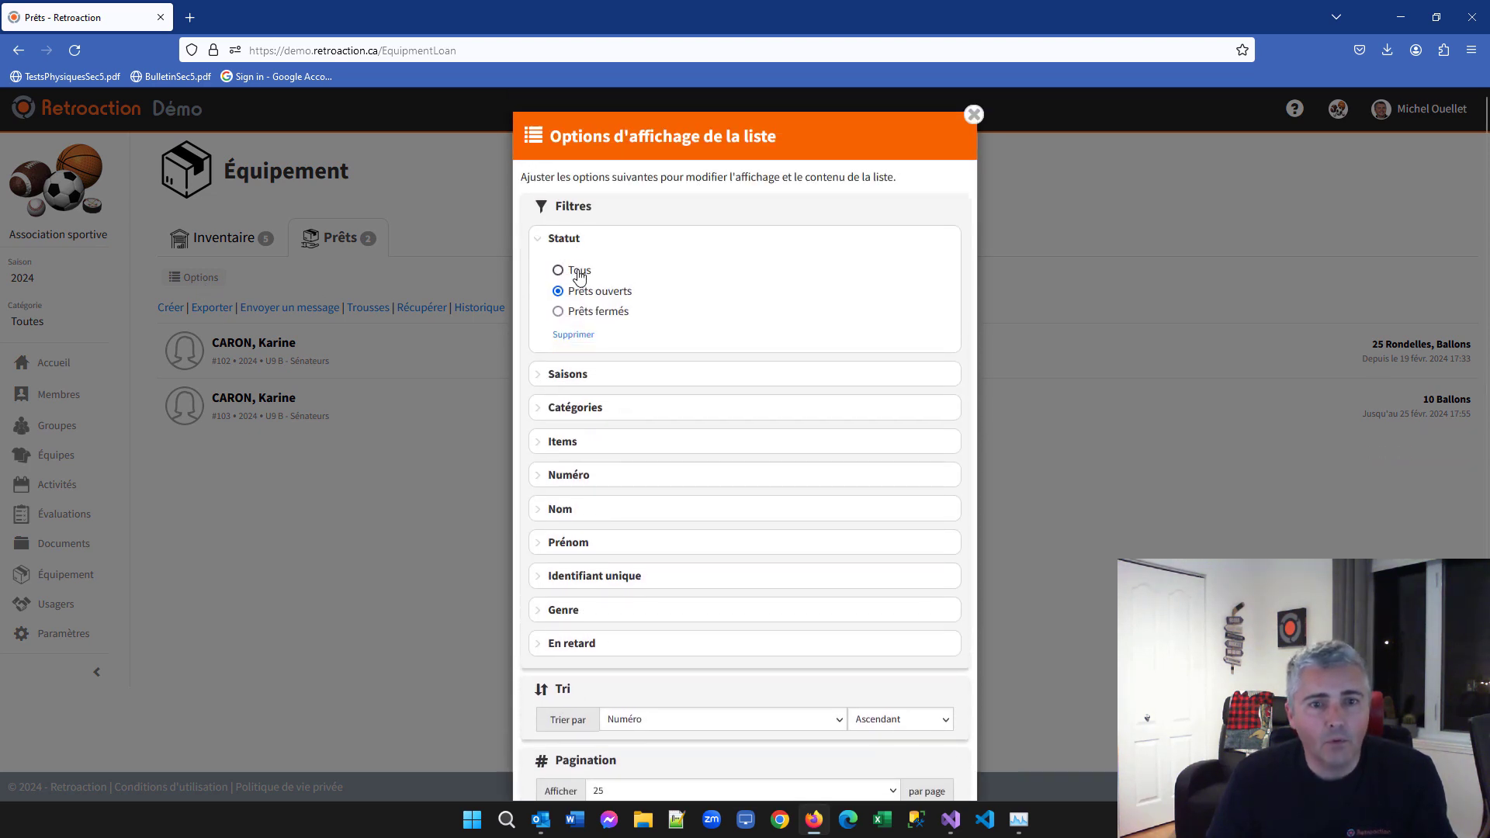
scroll(634, 340, "down", 2)
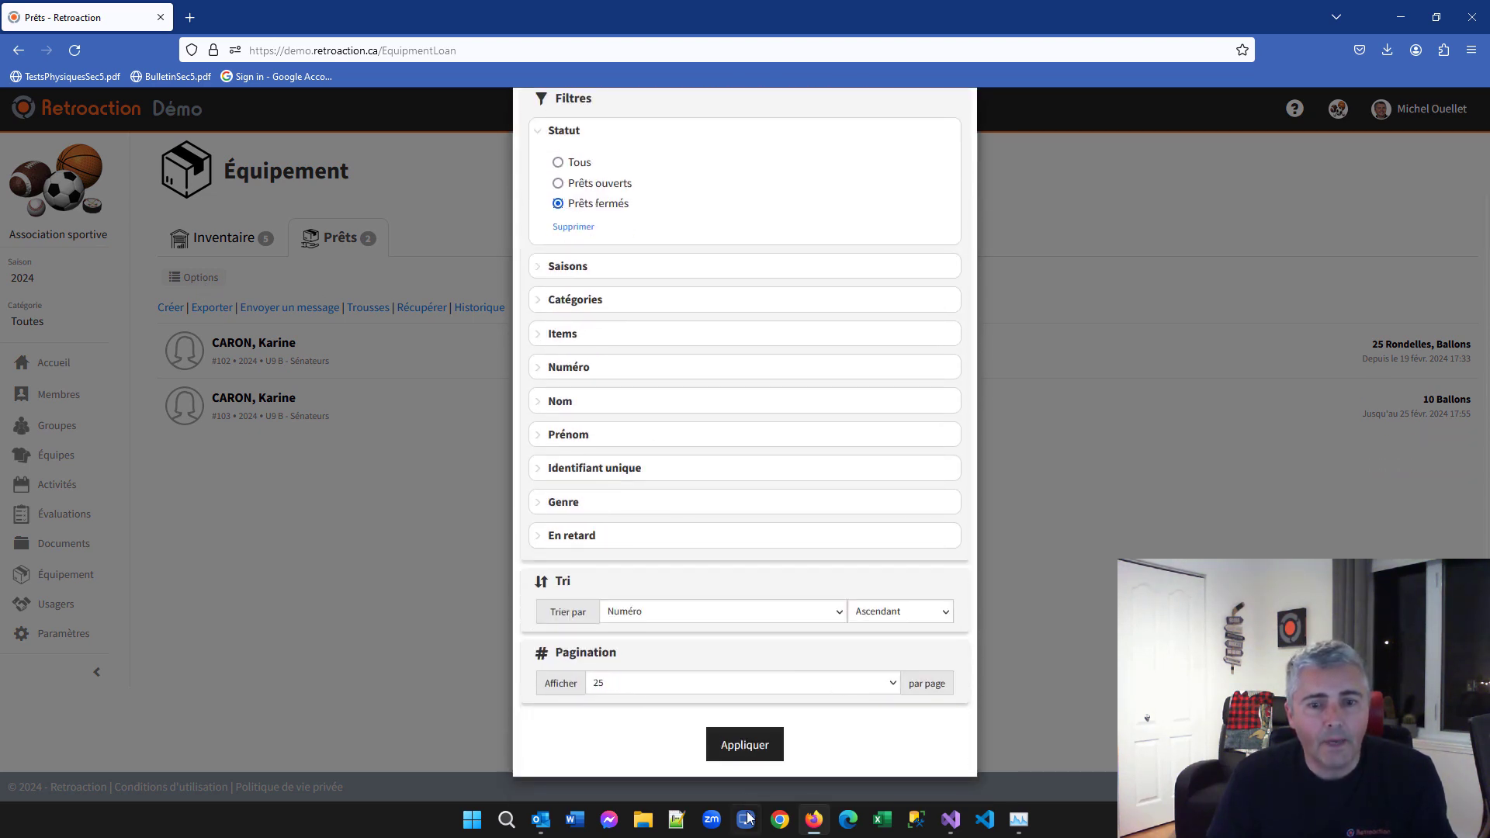
left_click(745, 745)
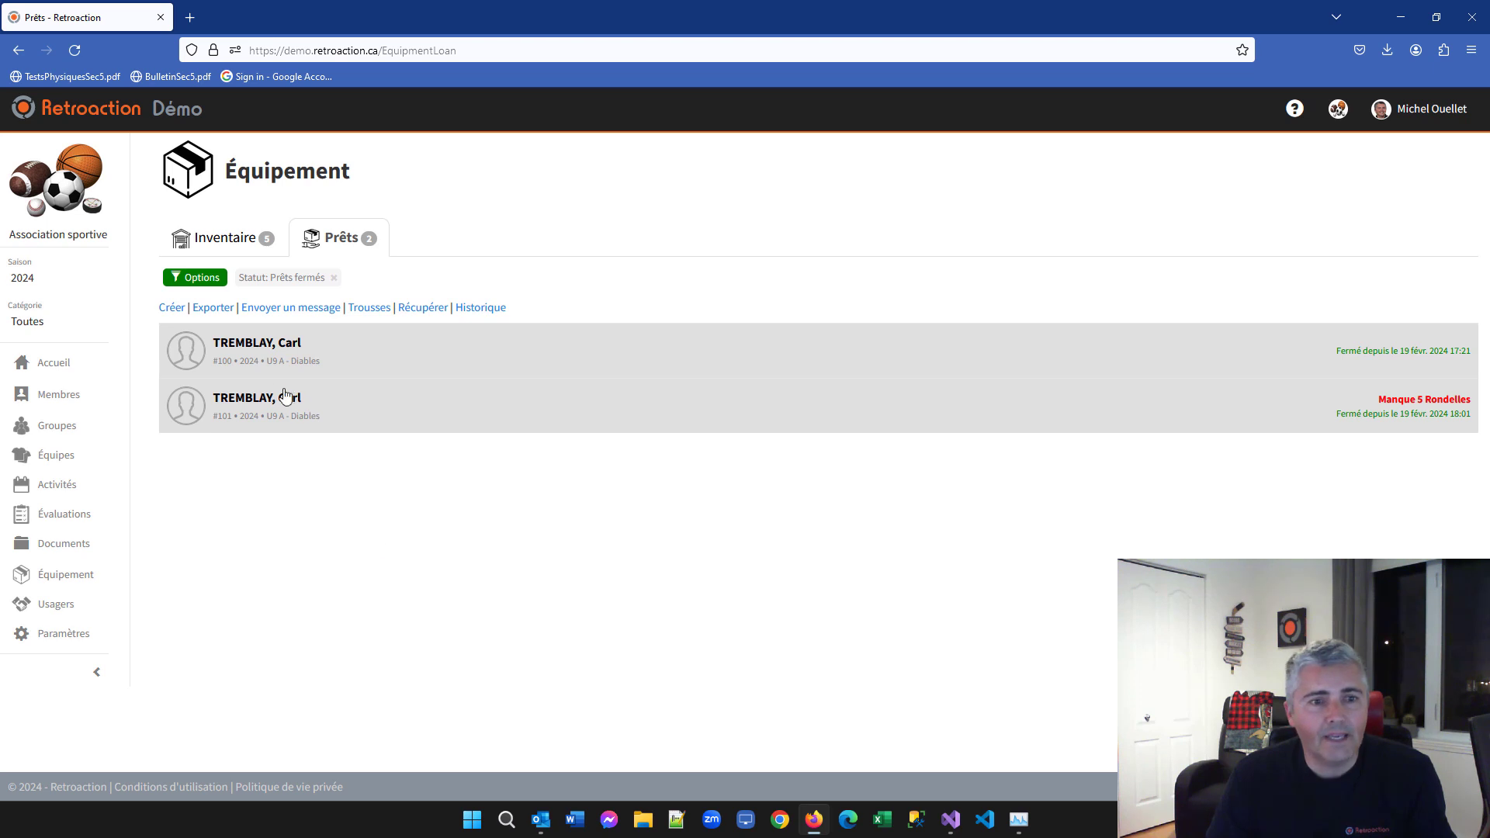
Open the closed U9 A - Diables loan with missing items and record the return of its 5 Rondelles
left_click(261, 409)
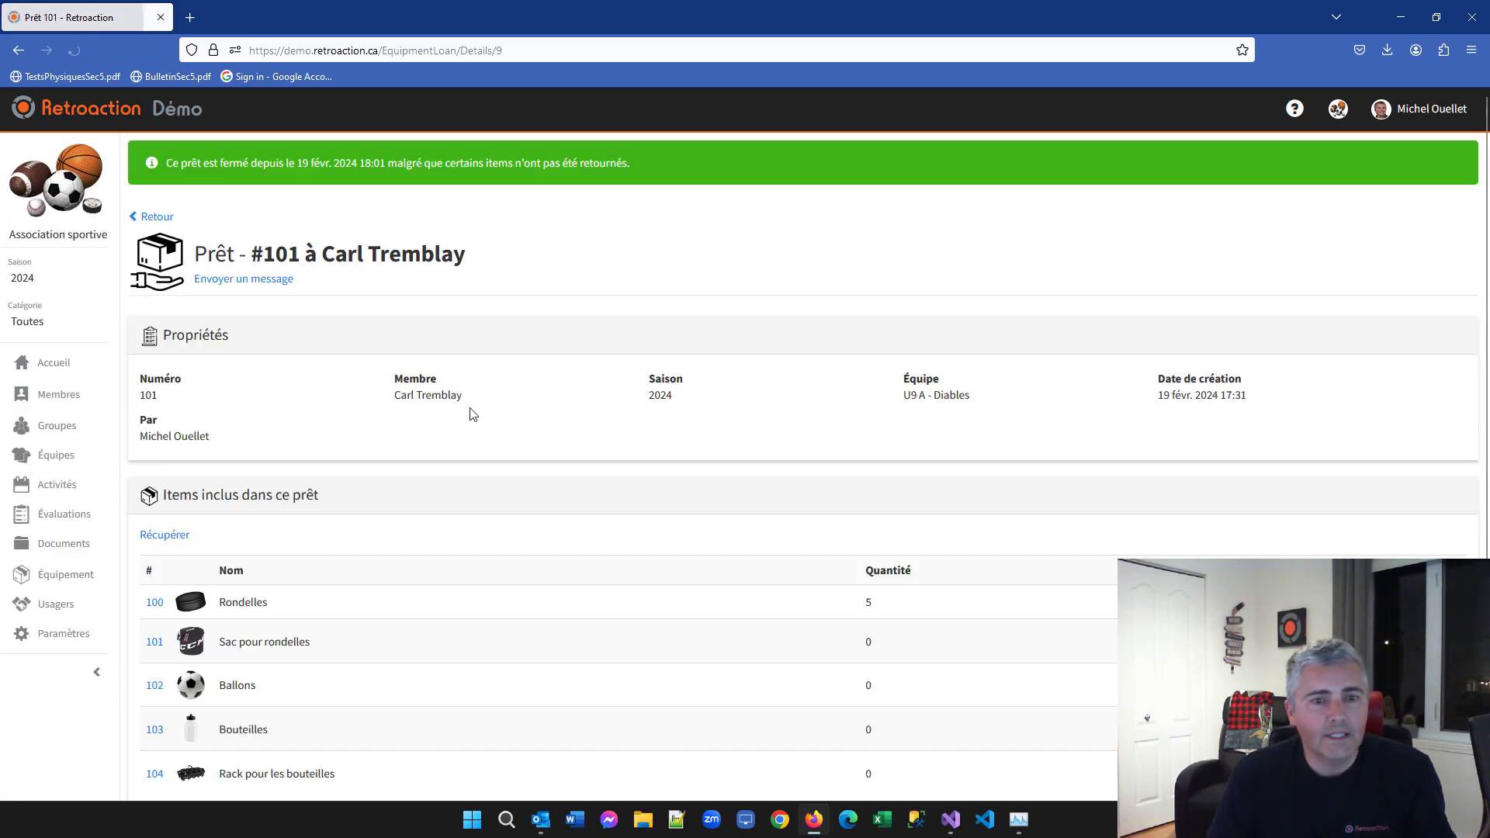
scroll(776, 516, "down", 2)
left_click(1436, 466)
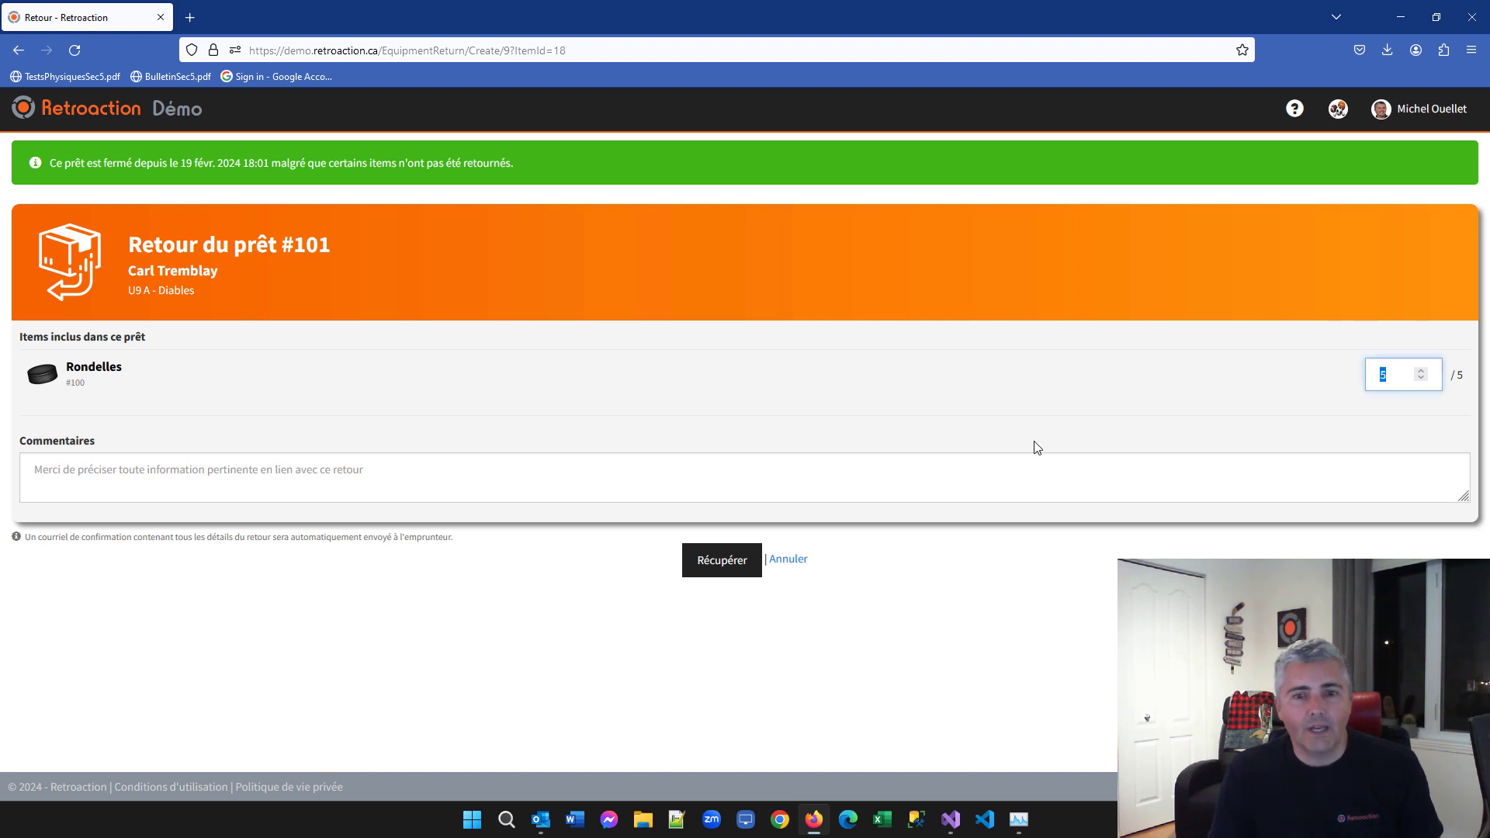
left_click(718, 561)
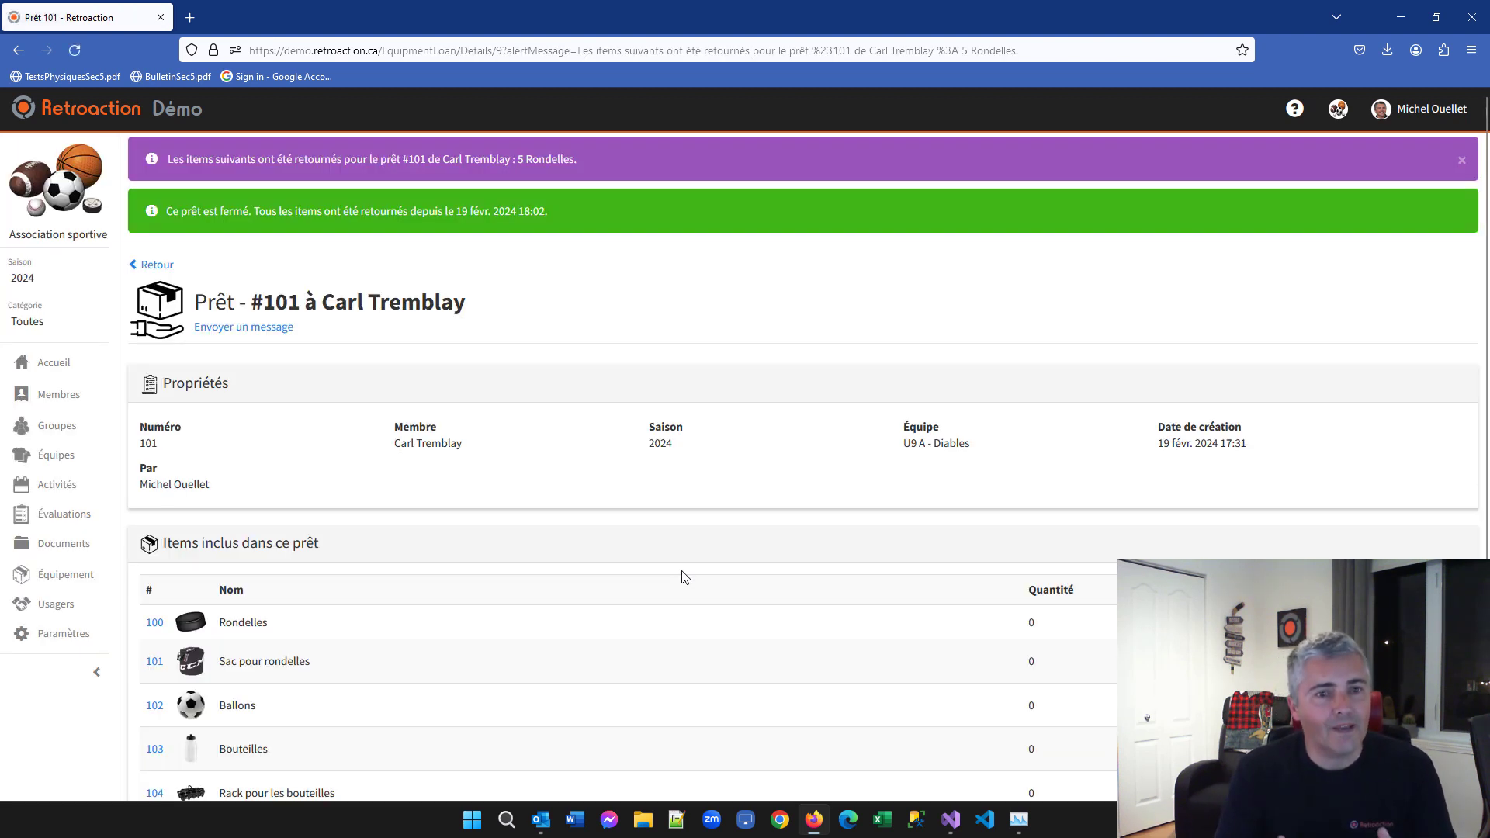
Review the items of the closed U9 A - Diables loan and check the available Rondelles quantity in the equipment inventory
scroll(595, 473, "down", 2)
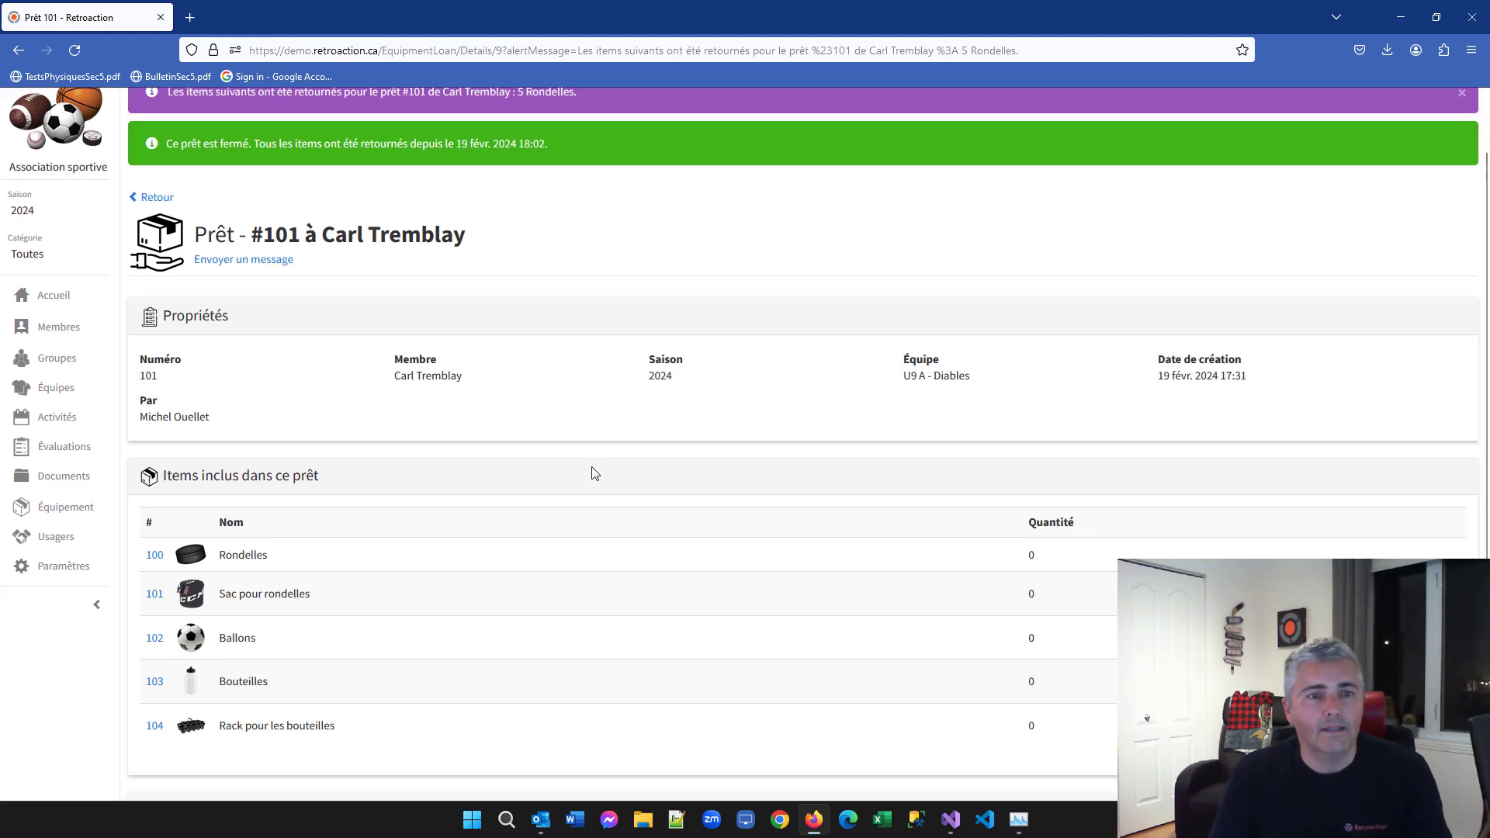
scroll(578, 477, "down", 2)
scroll(555, 482, "up", 4)
left_click(150, 265)
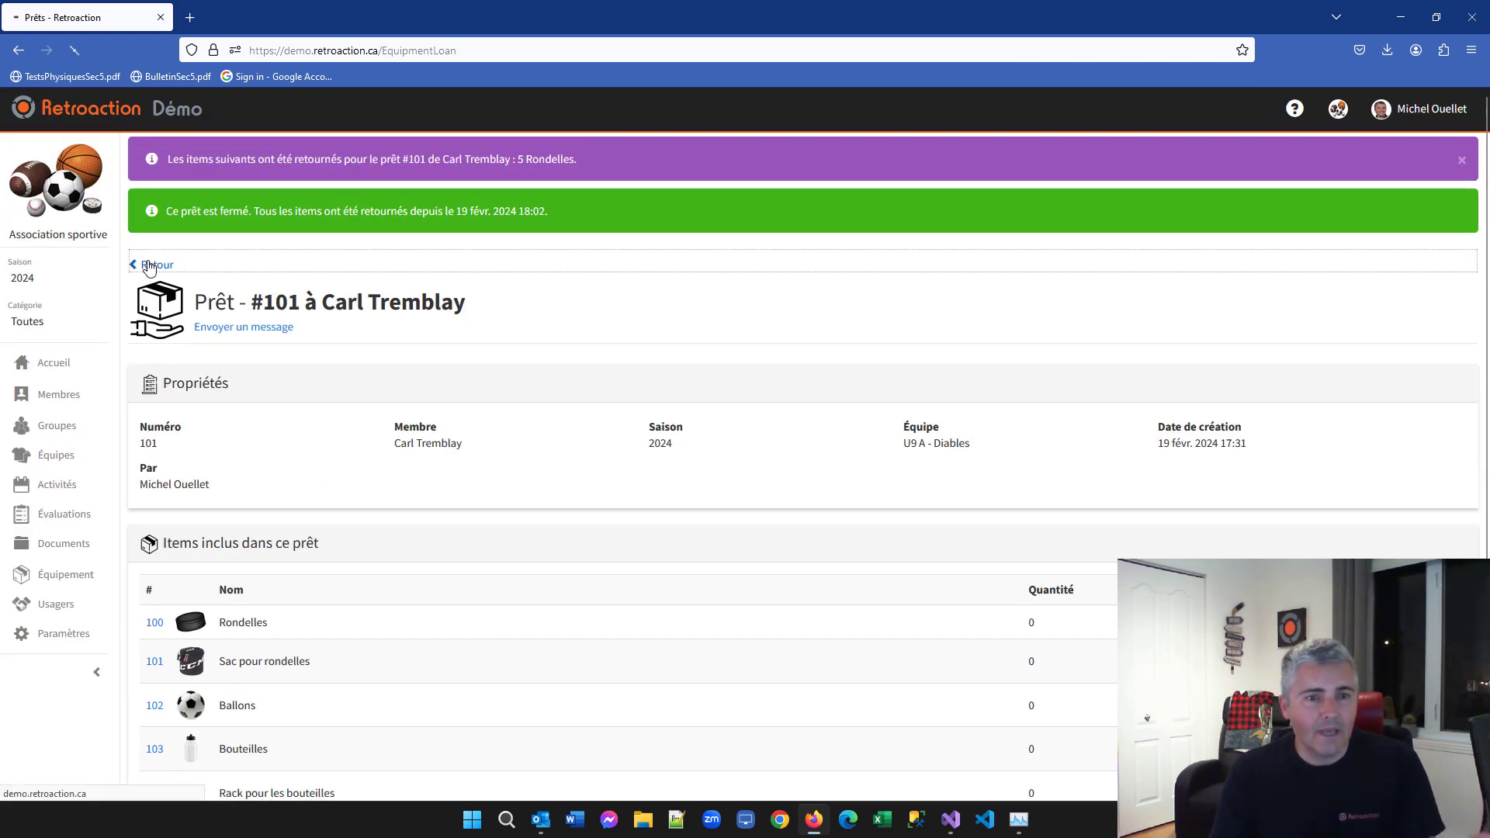
left_click(233, 240)
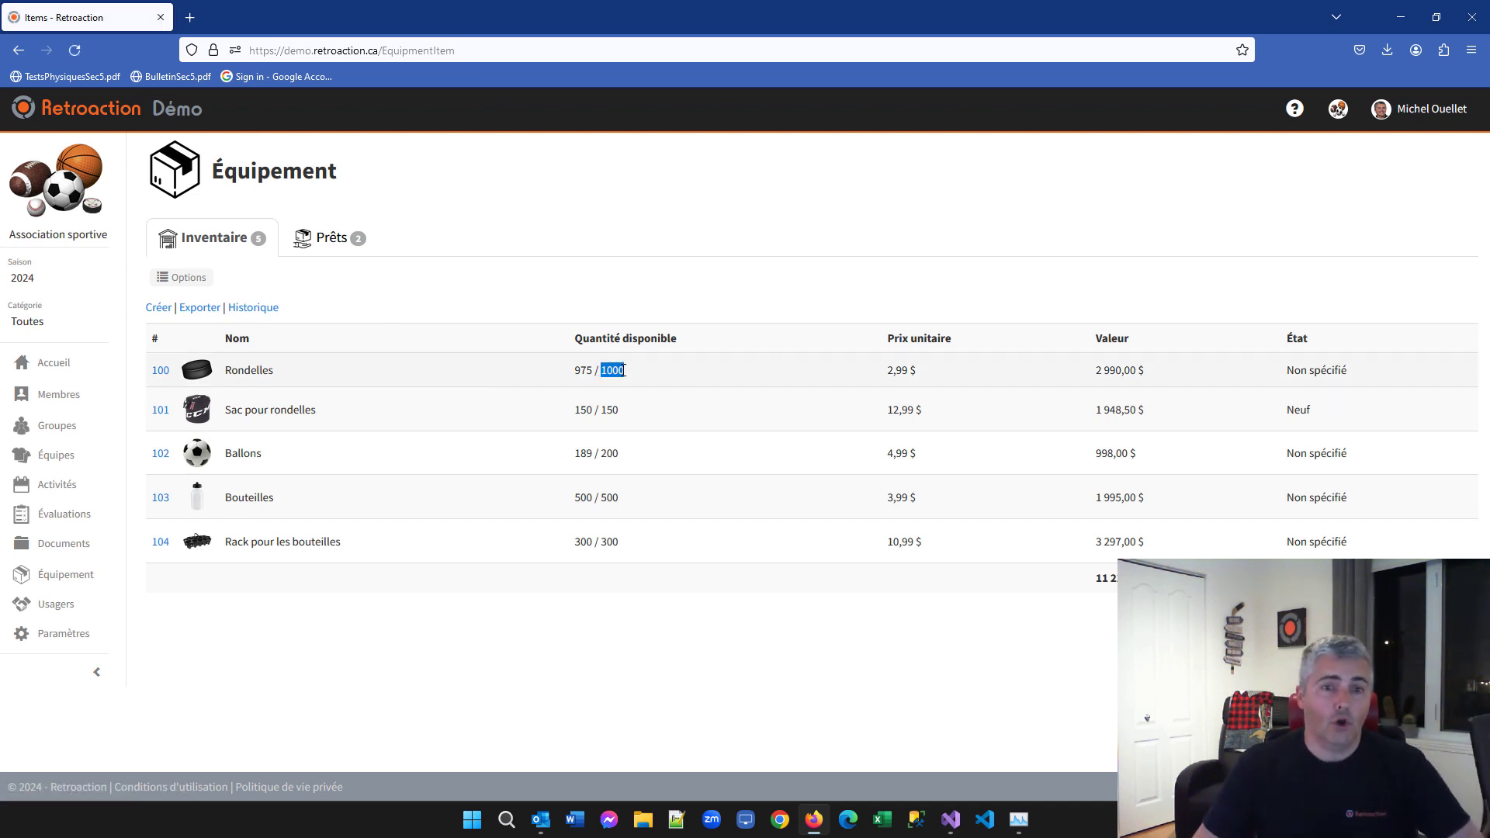
left_click(569, 642)
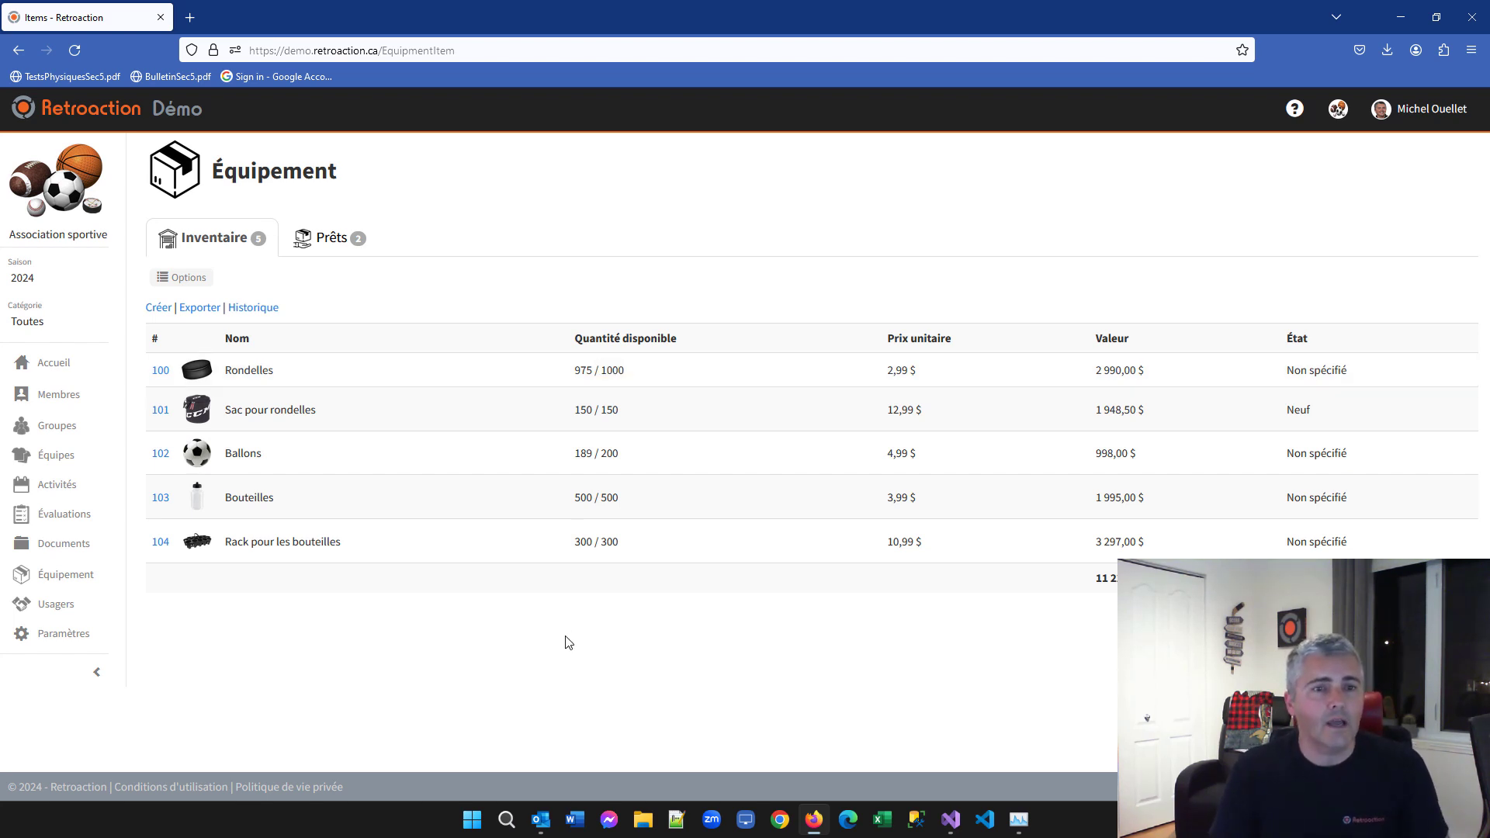
Return to the equipment loan list in full screen and remove its Prêts fermés status filter
left_click(332, 238)
key("F11")
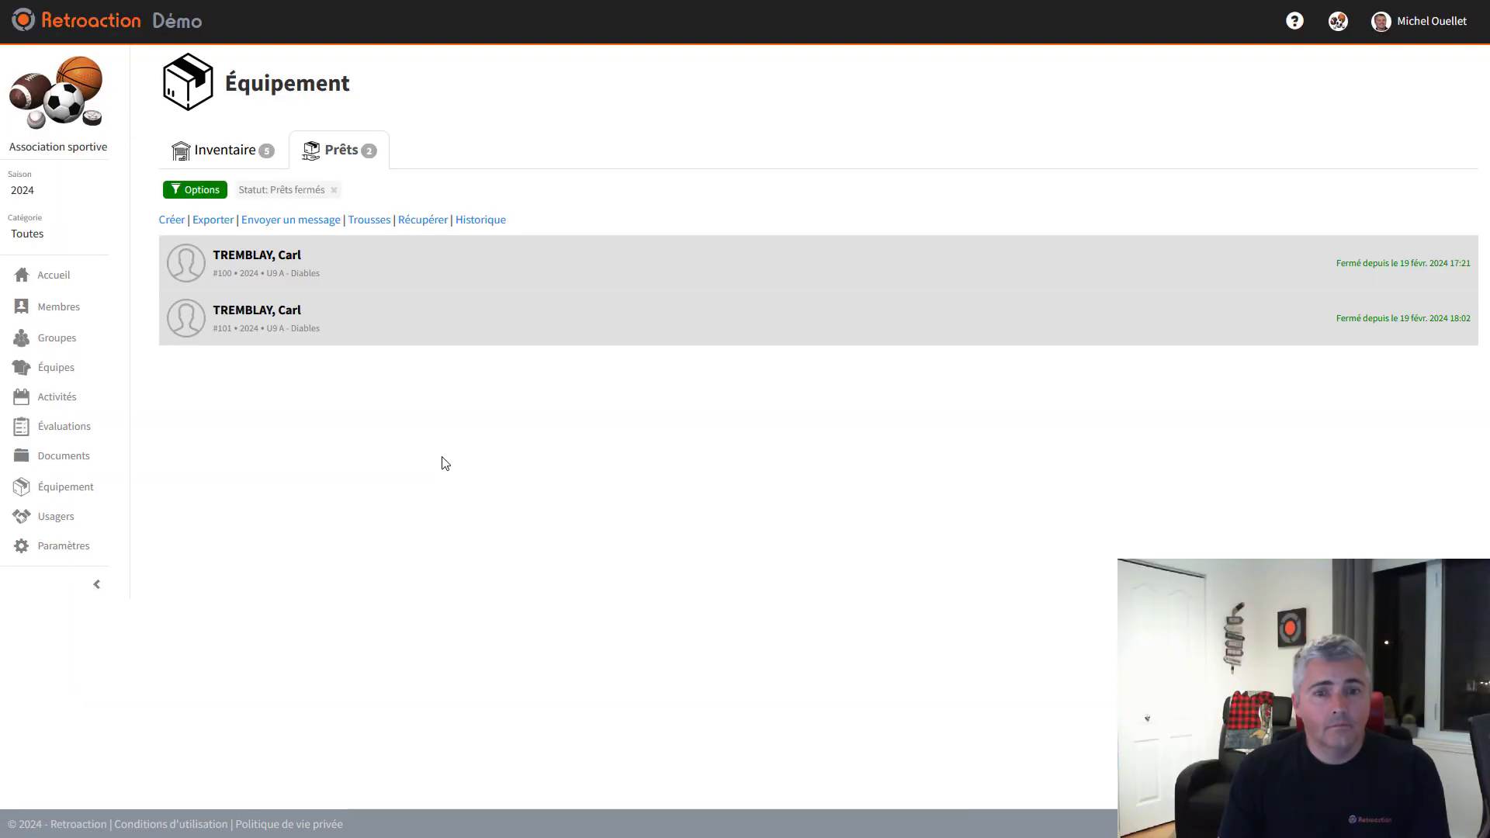
left_click(334, 191)
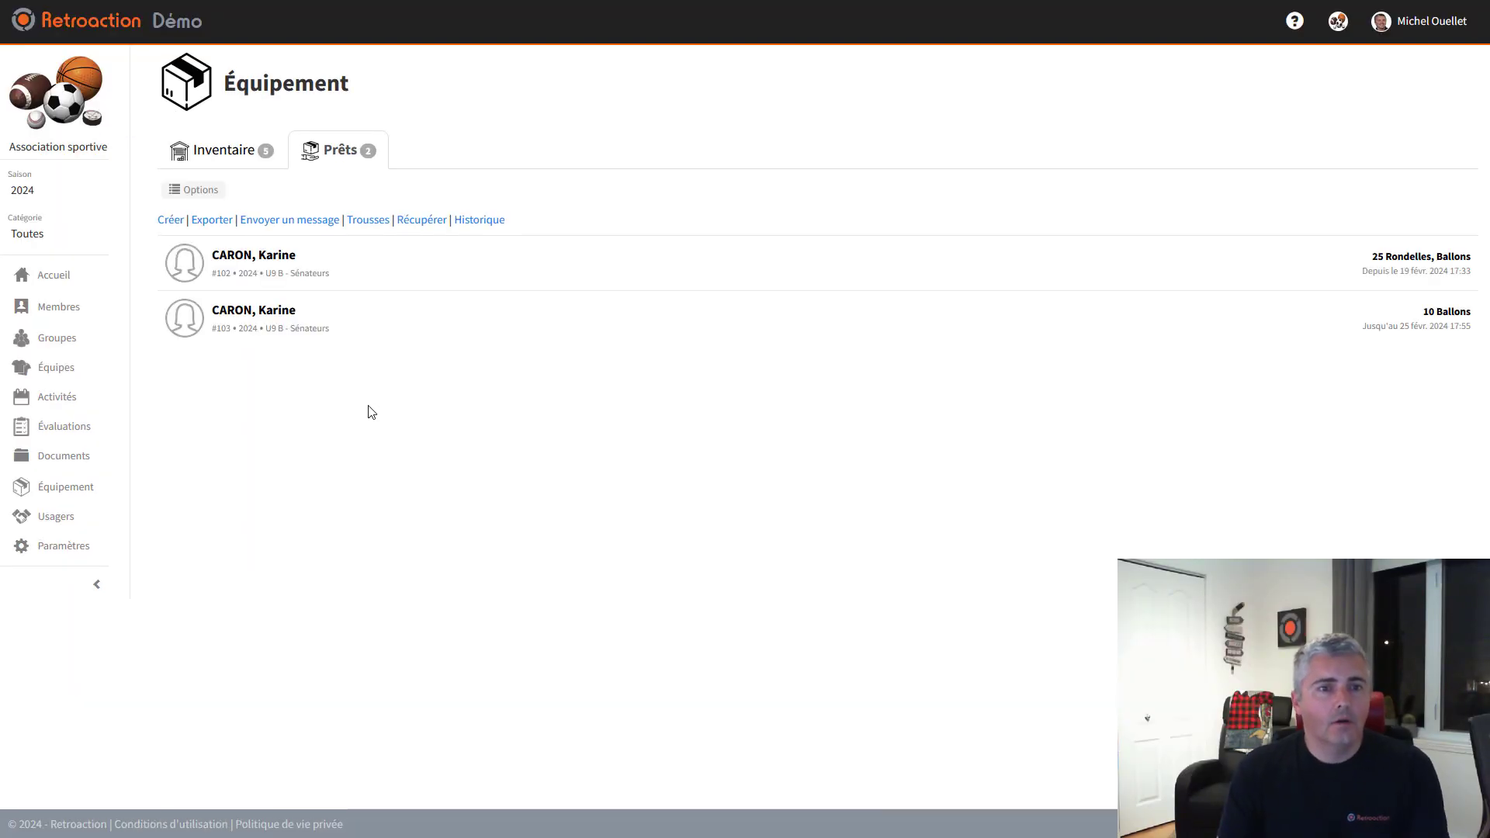
Create a loan of the full coach kit, with its preset item quantities, to the U9 A - Diables coach and return to the loan list
left_click(172, 221)
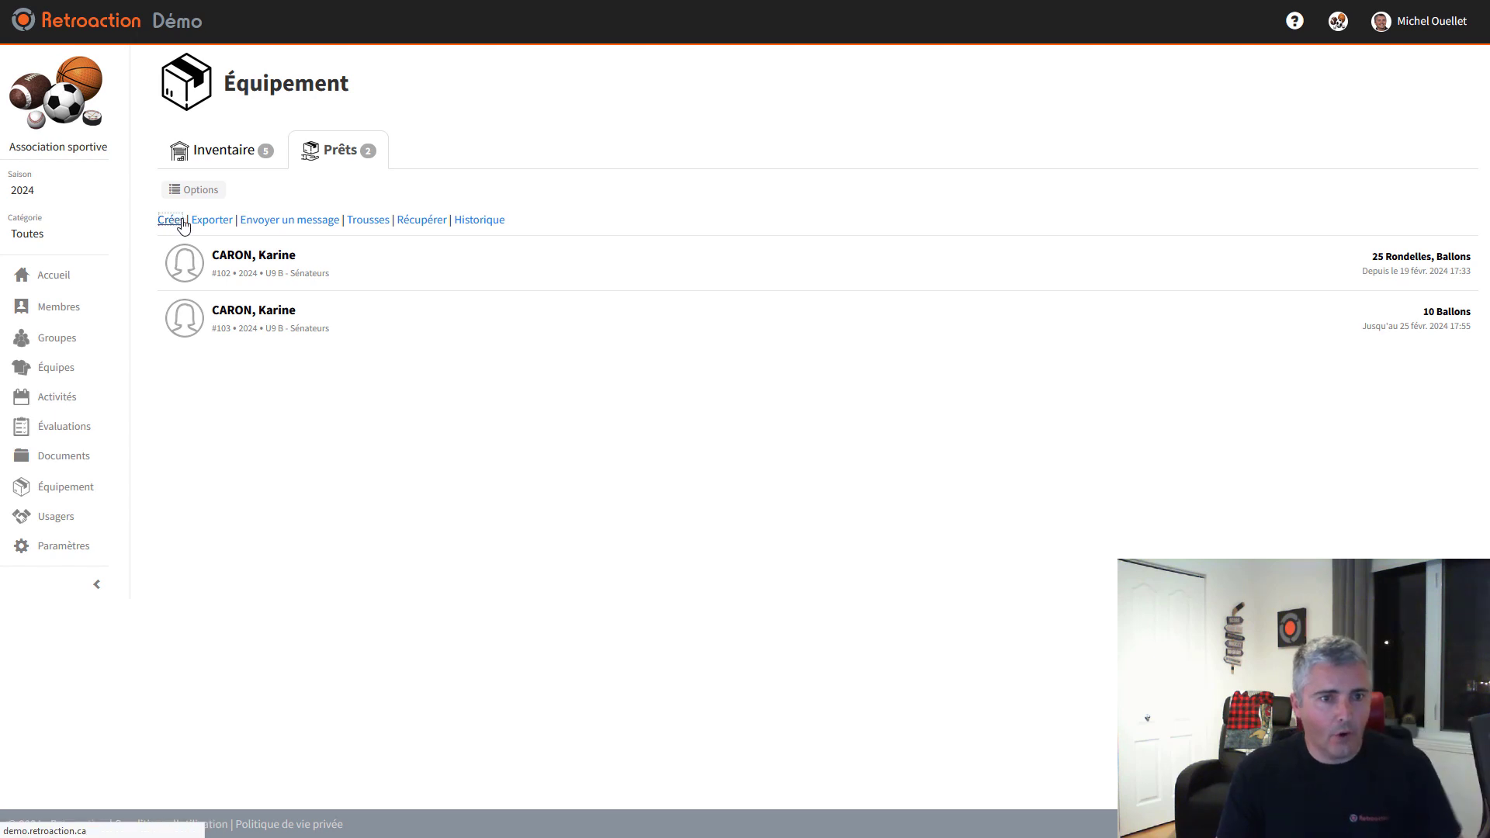
type("carl")
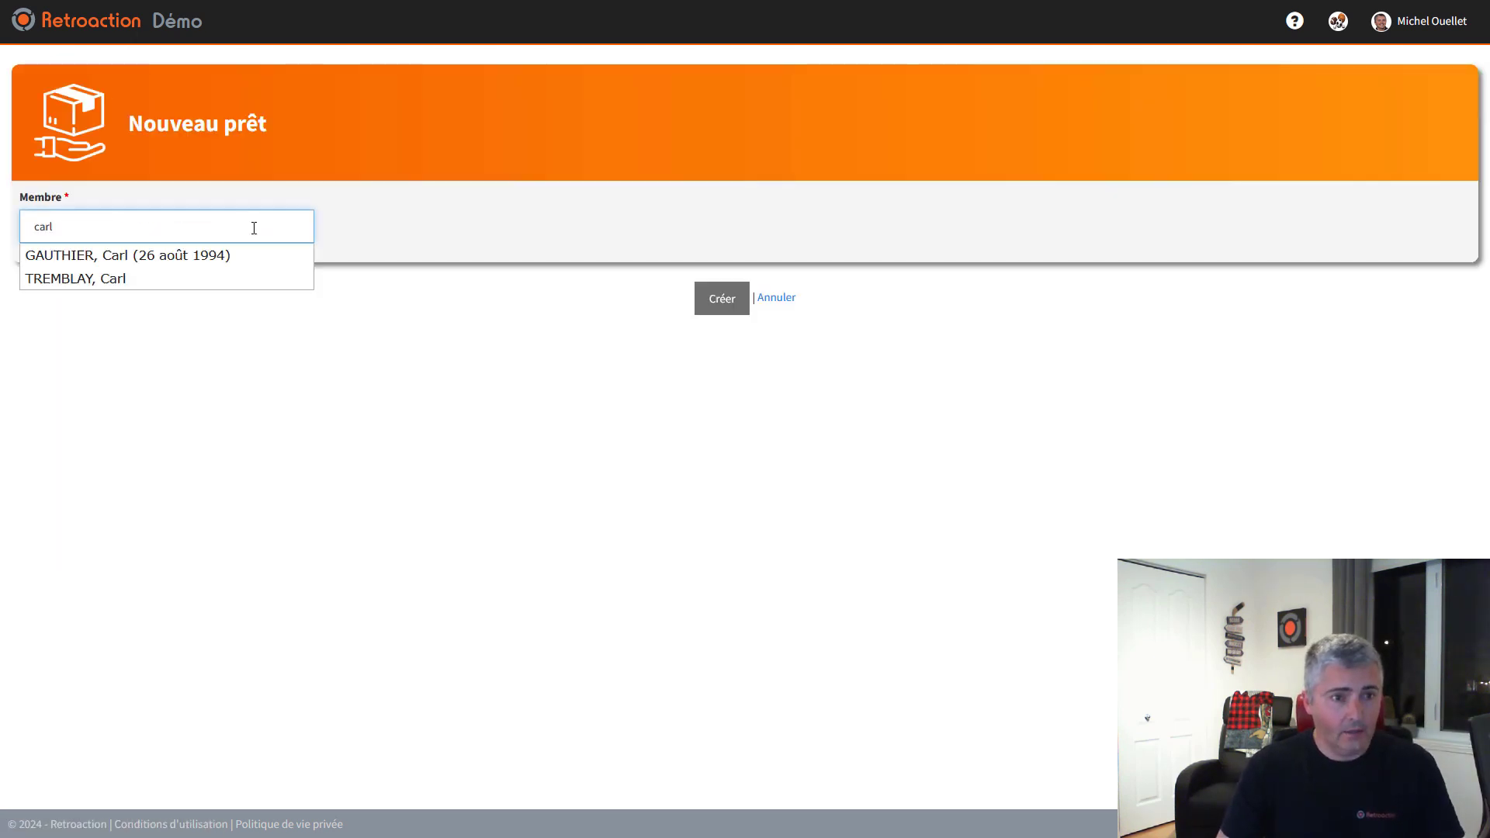
key("Down")
key("Down")
key("Return")
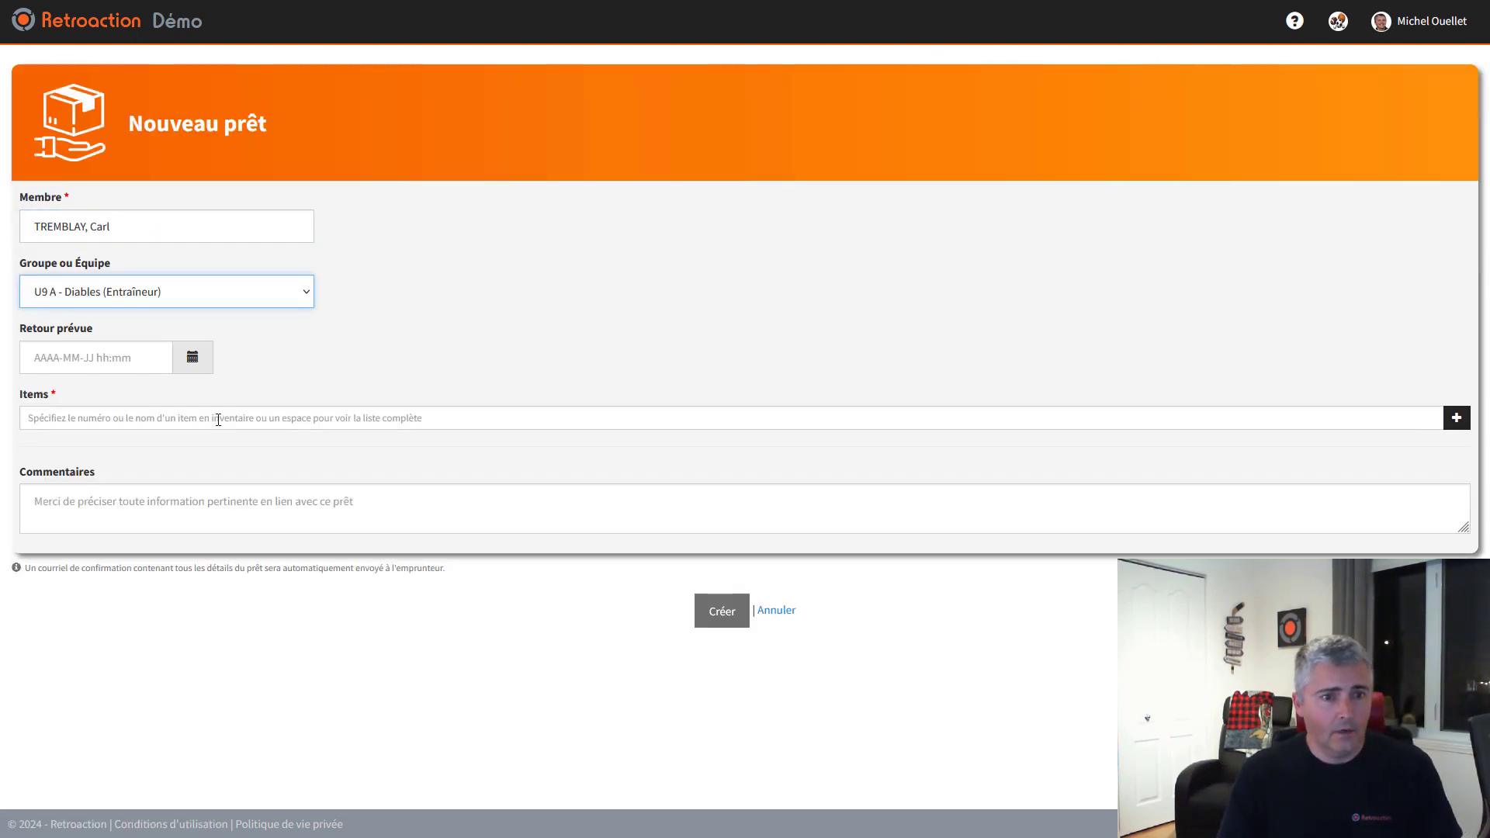
left_click(218, 419)
left_click(198, 437)
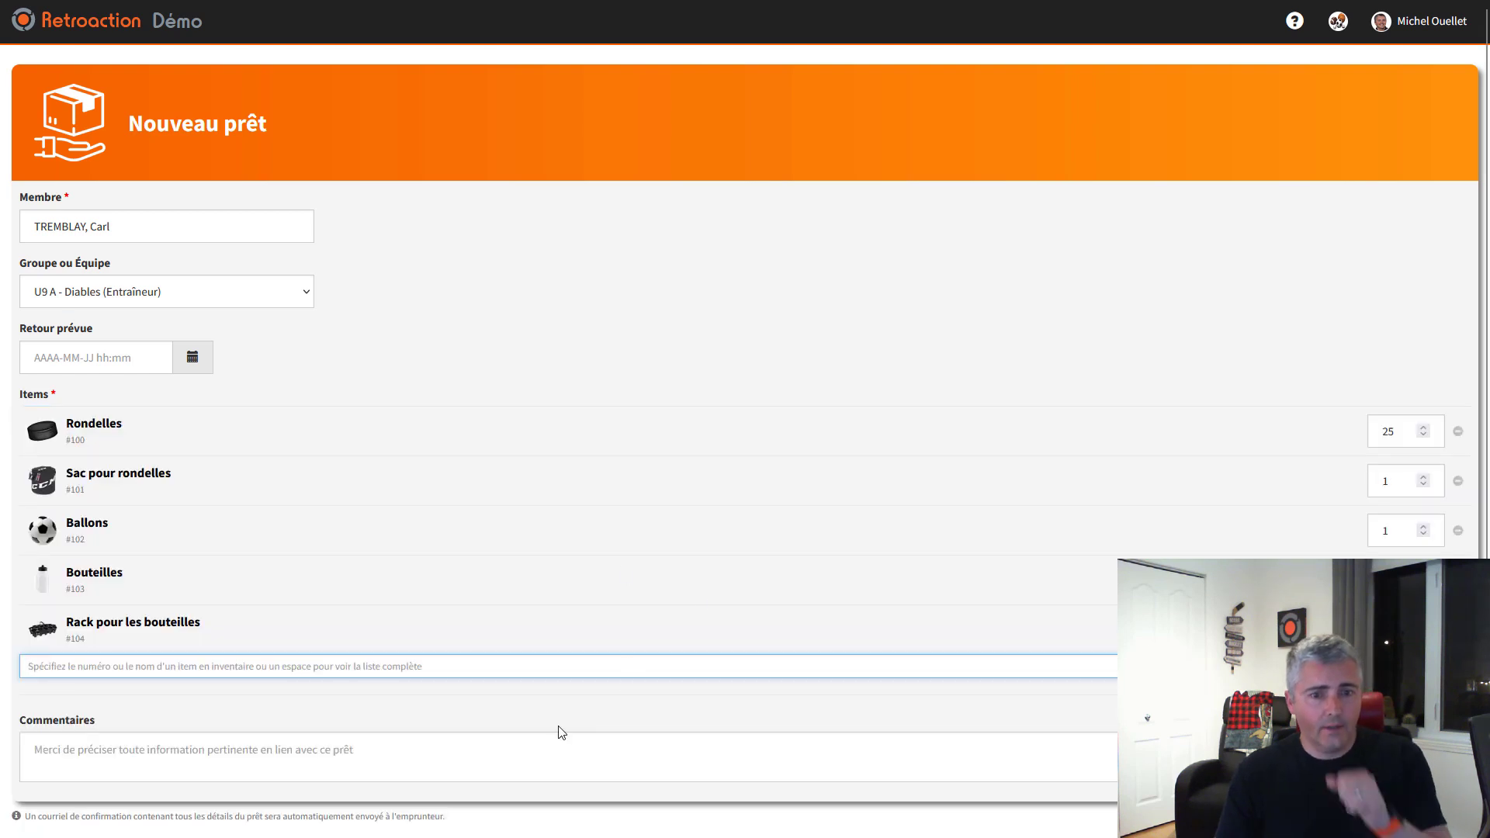
scroll(561, 733, "down", 2)
left_click(718, 757)
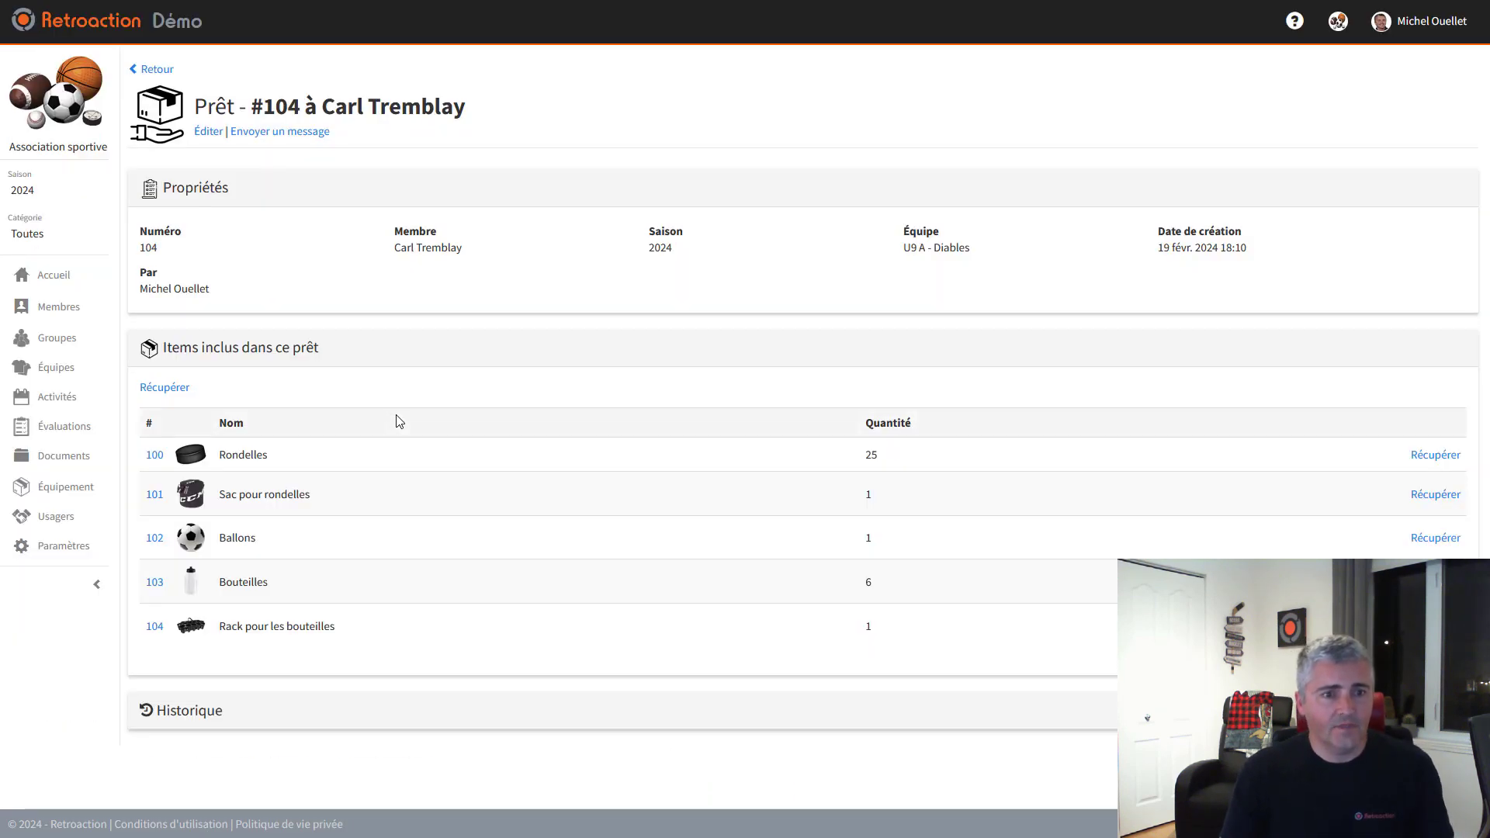
left_click(156, 71)
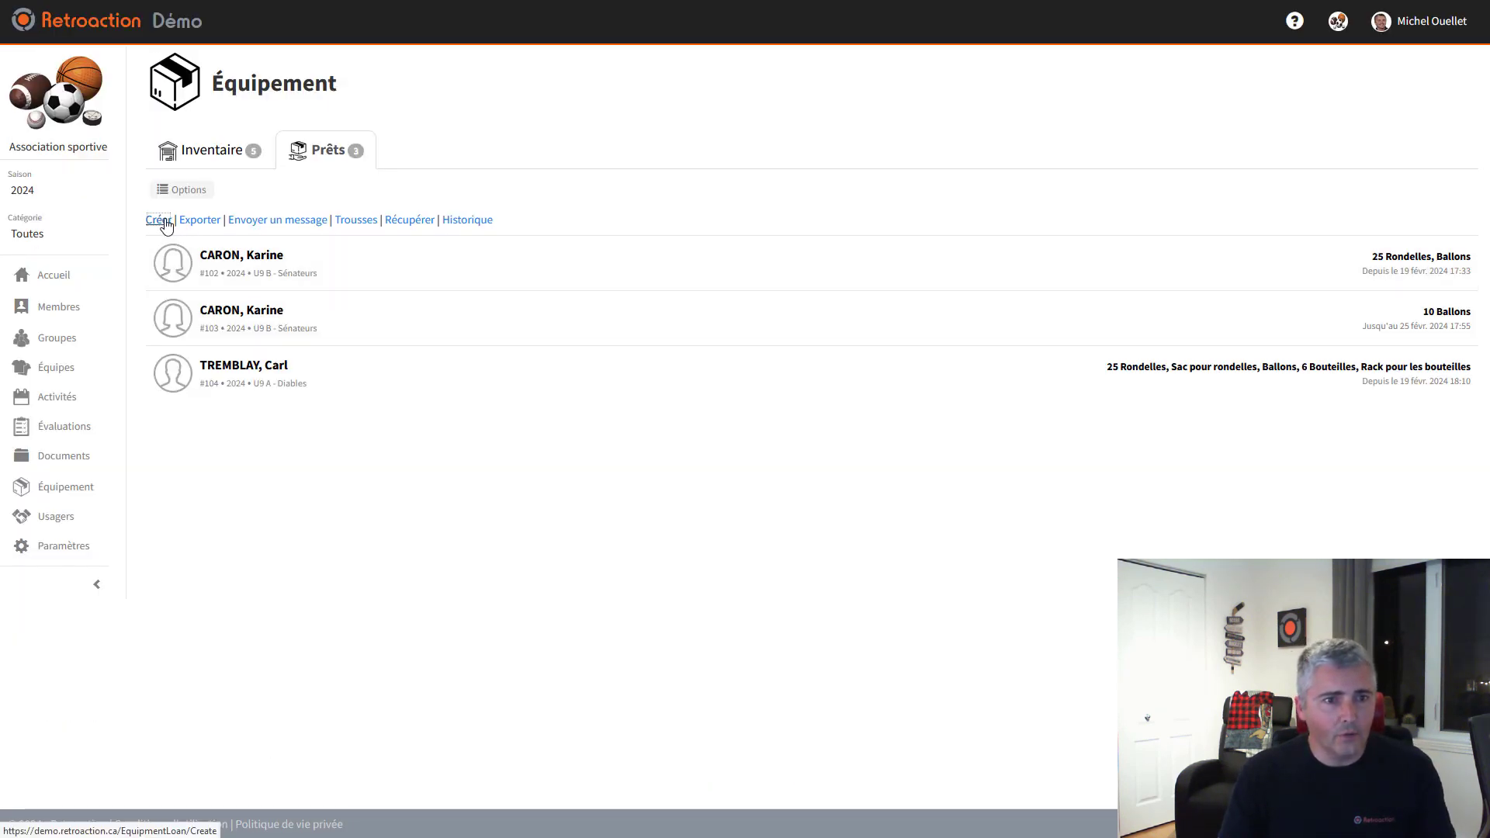
Create a loan of the full coach kit, with its preset item quantities, to the U11 - Titans coach and return to the loan list
left_click(160, 219)
type("michel")
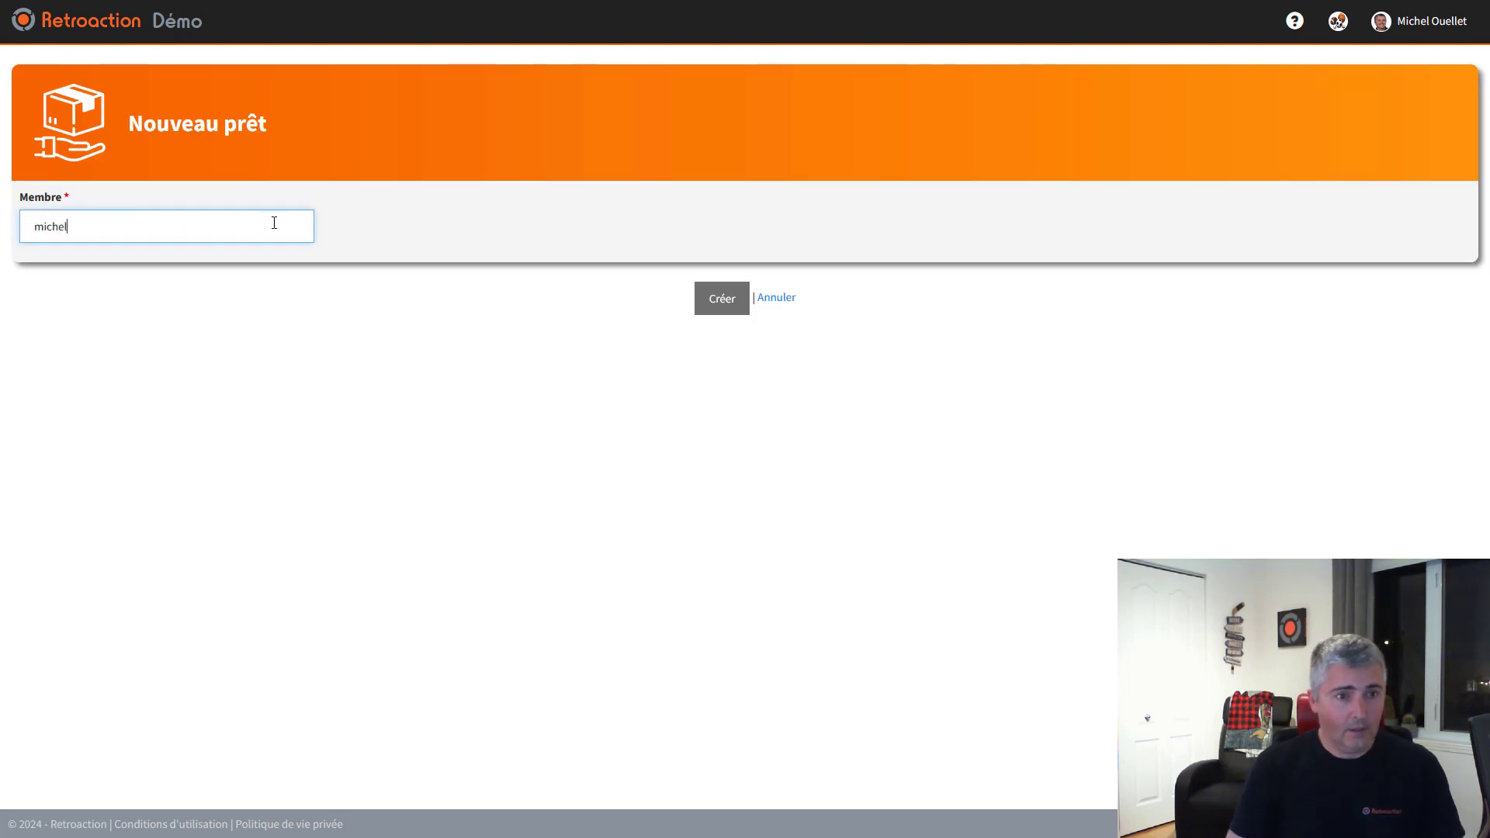
key("Return")
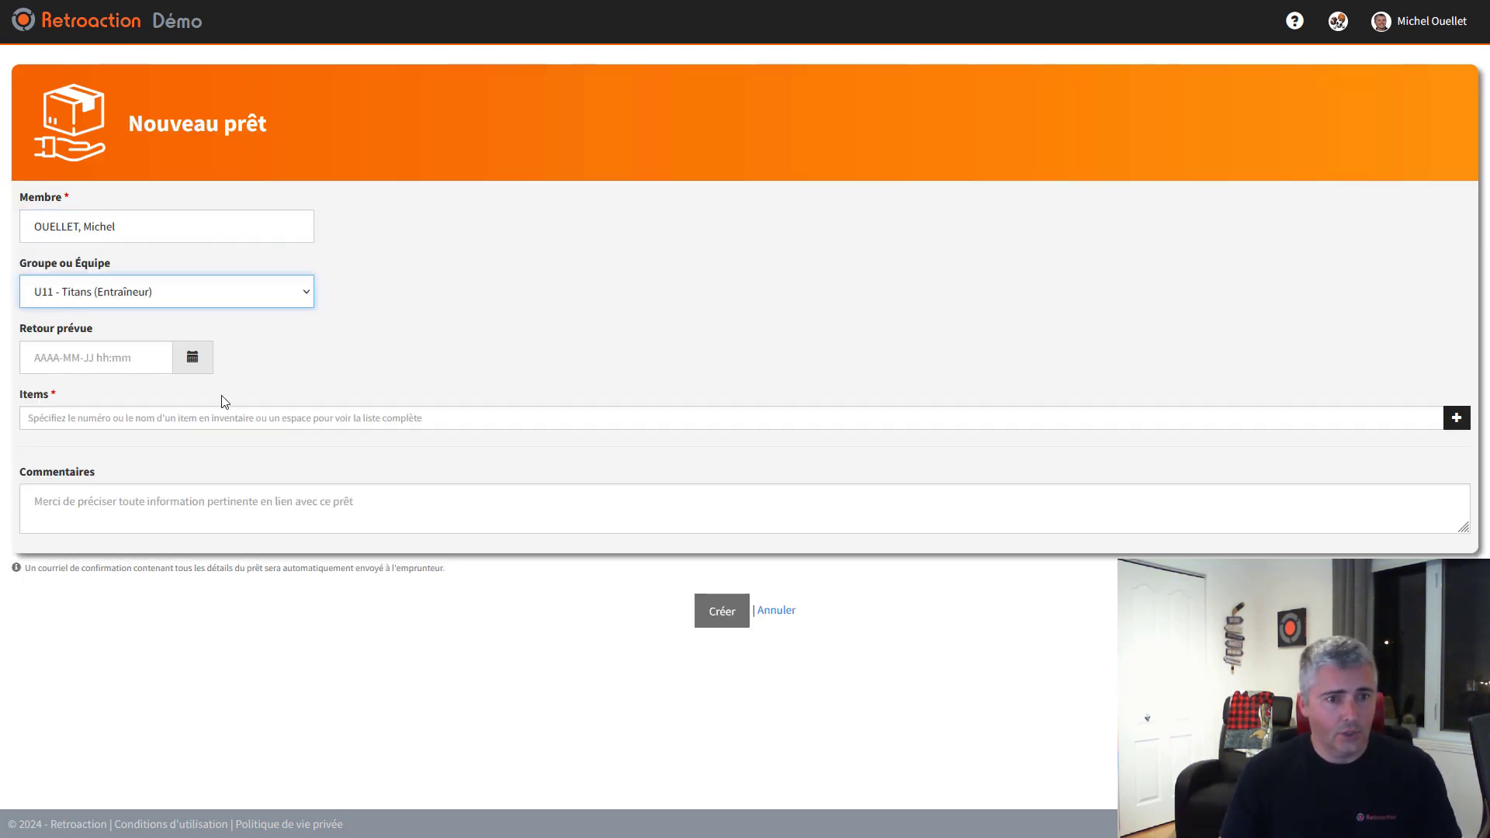
left_click(222, 417)
left_click(109, 439)
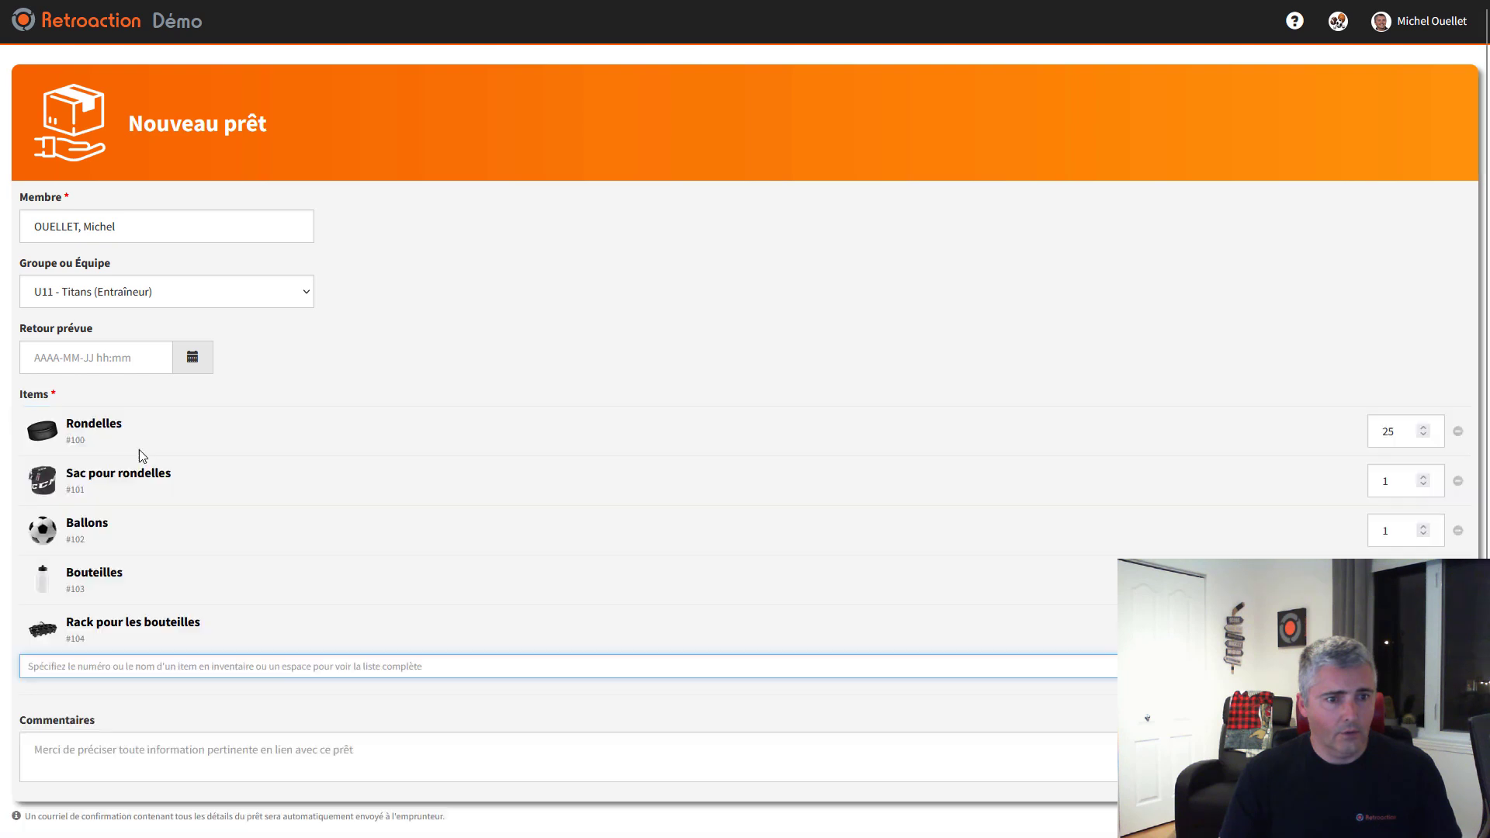
scroll(599, 709, "down", 2)
left_click(718, 758)
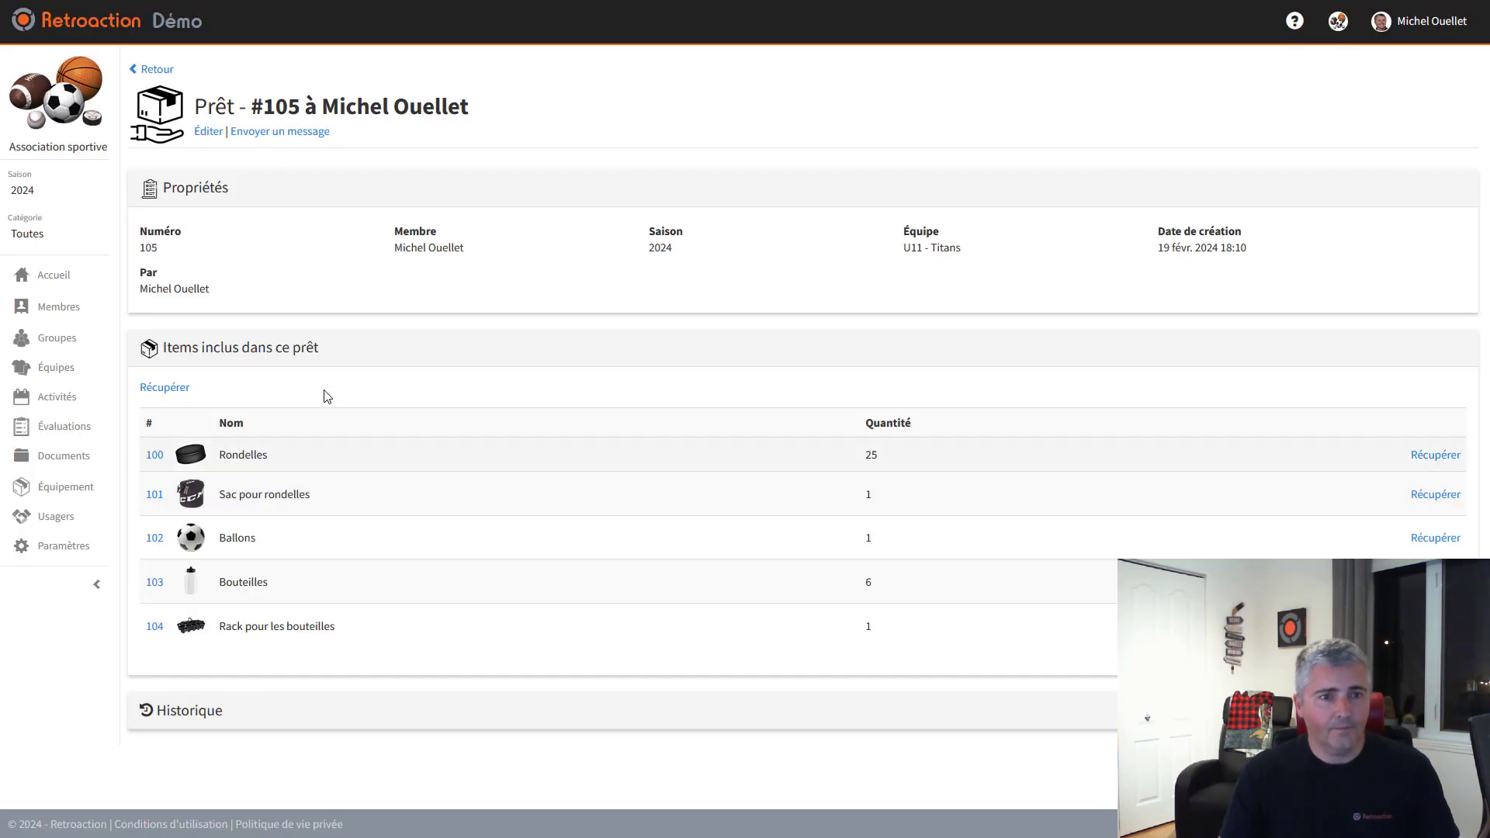
left_click(157, 69)
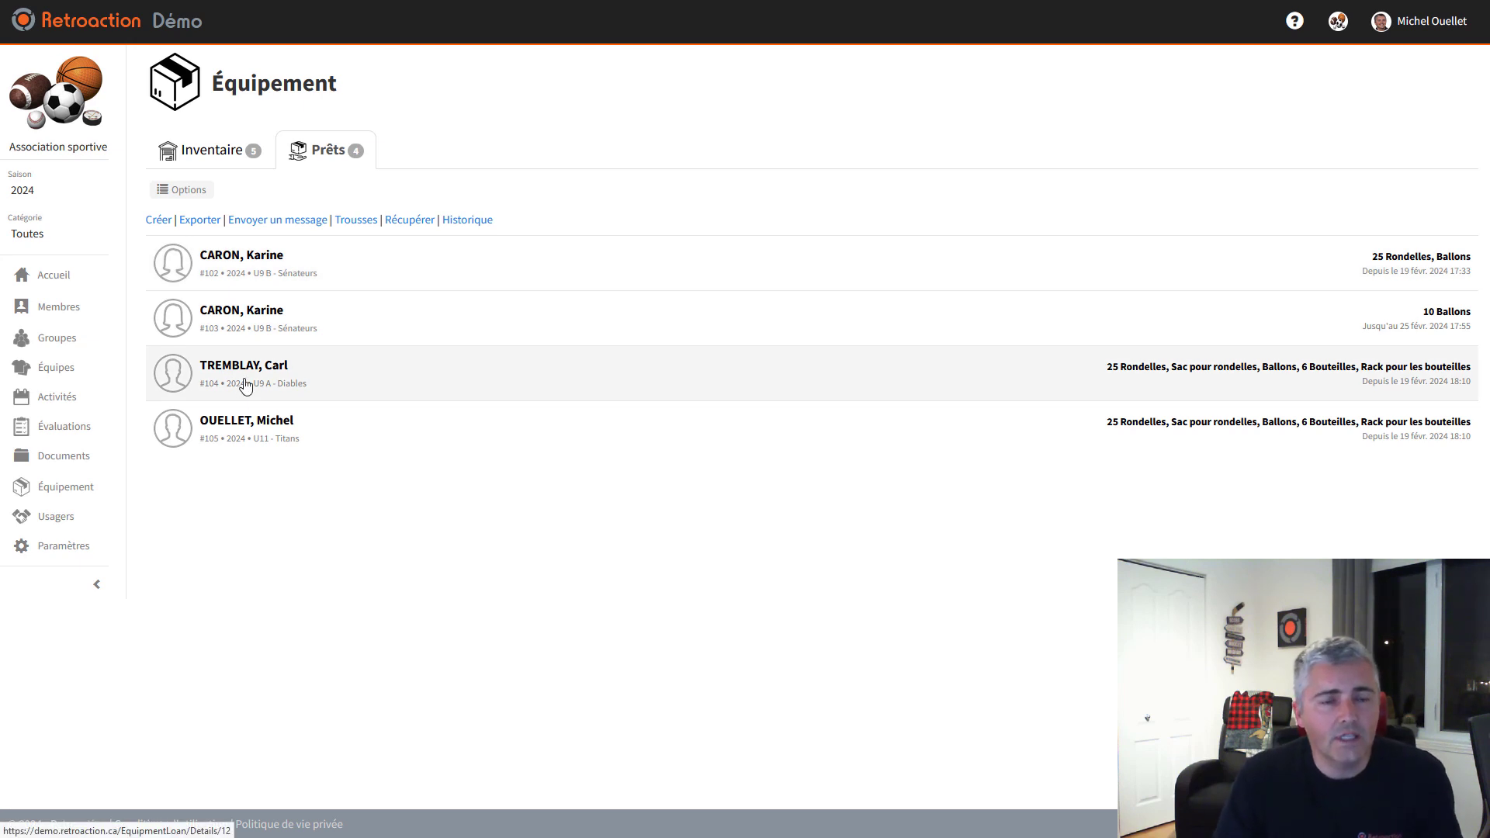
Open the Rondelles item from the inventory and examine its list of open loans
left_click(212, 150)
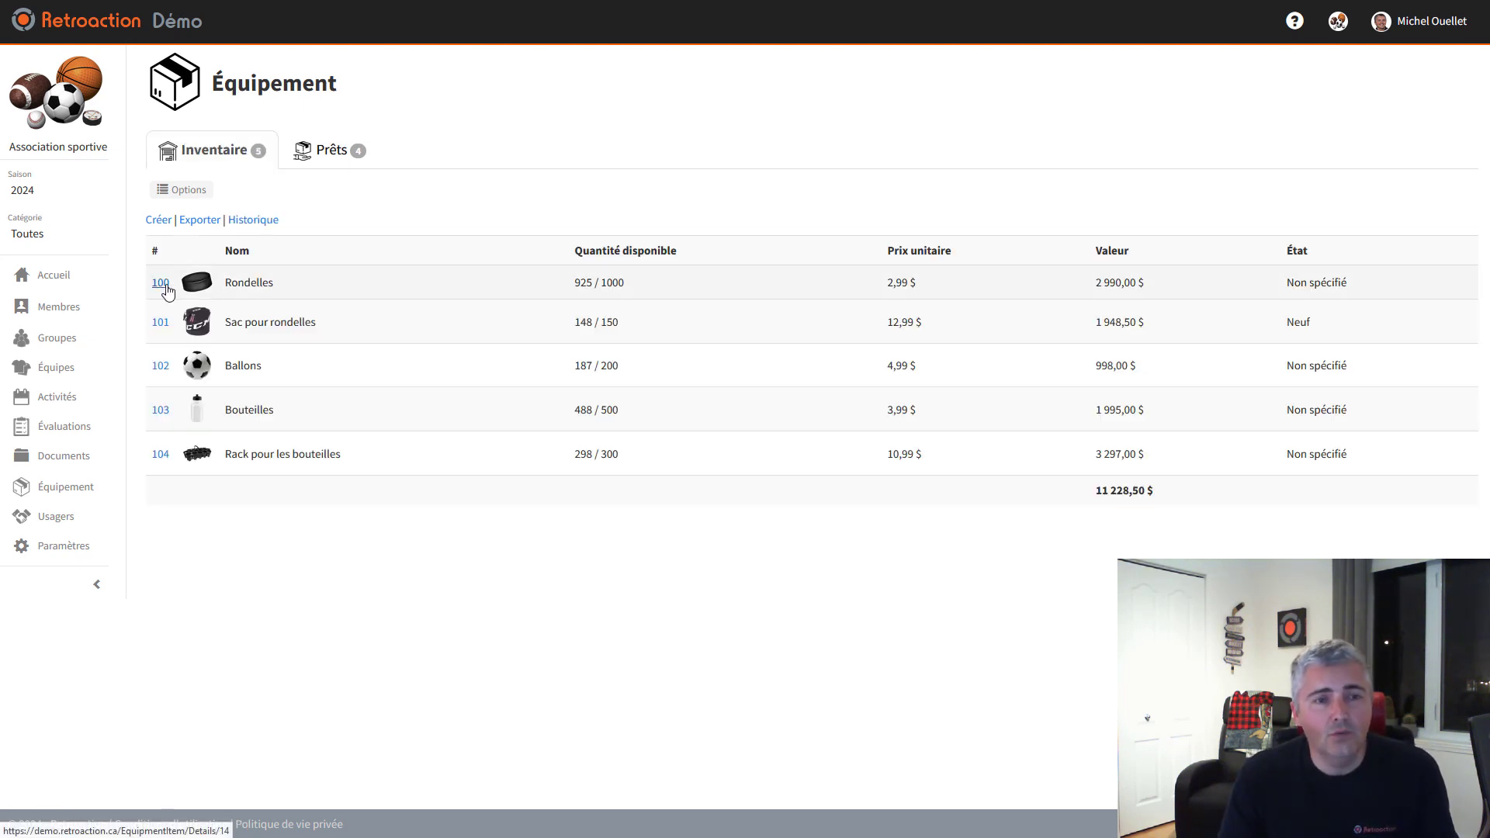
left_click(161, 285)
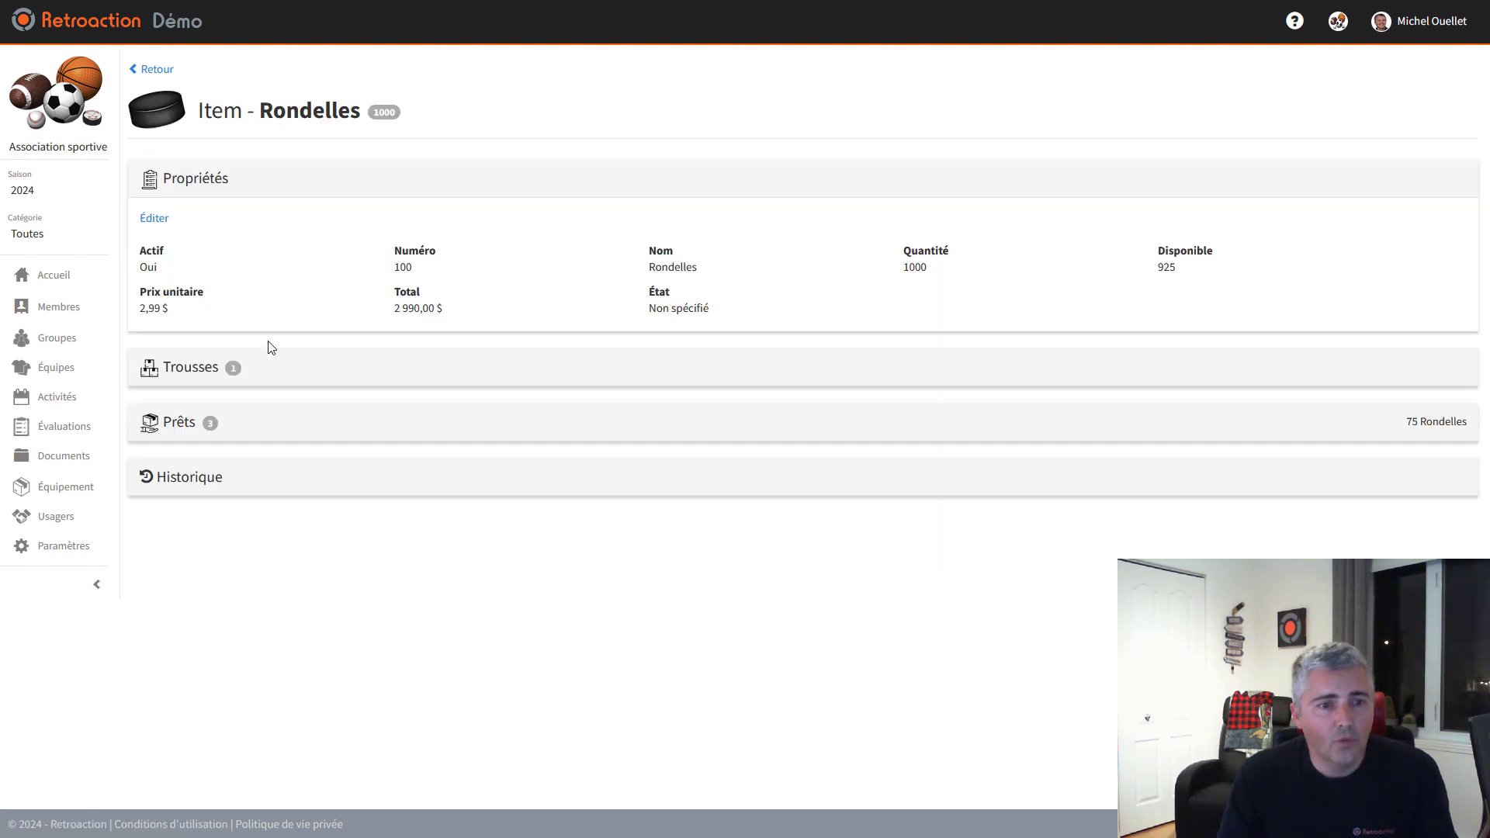
left_click(203, 431)
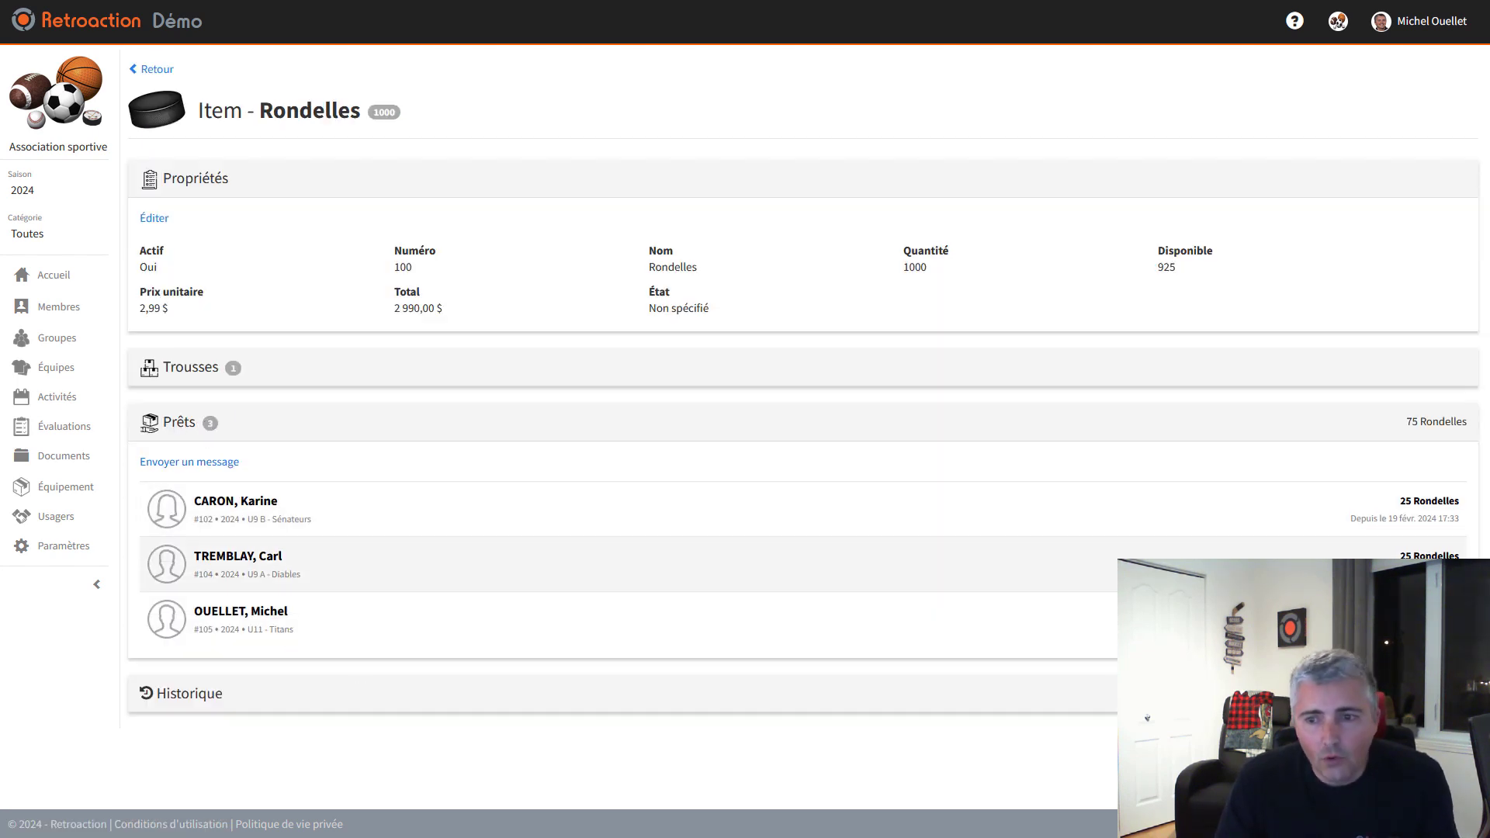
Draft a message titled Prêt de Rondelles with placeholder text to all current Rondelles borrowers and discard it without sending
left_click(192, 468)
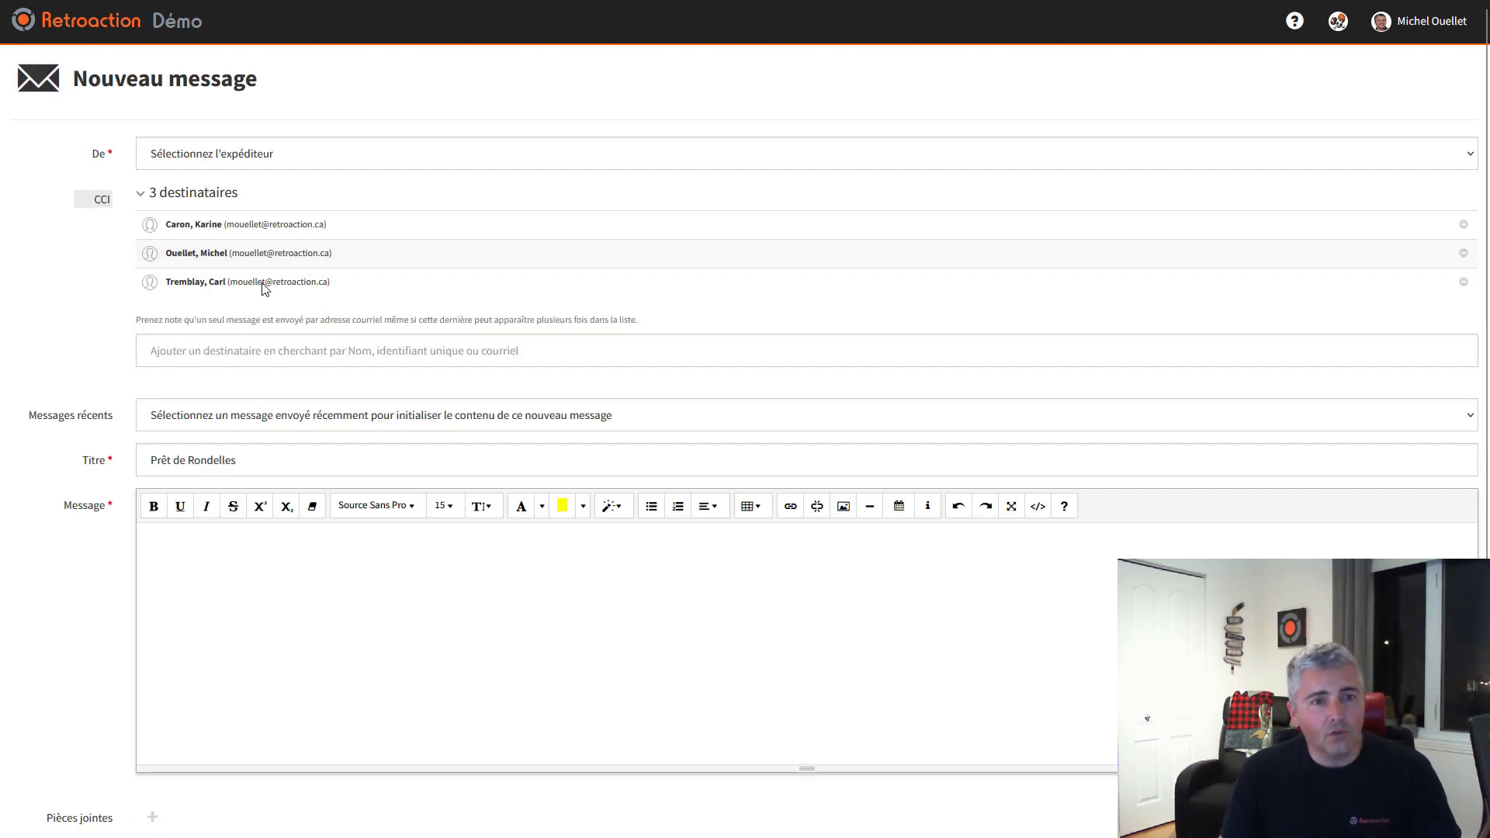
type("ftgh")
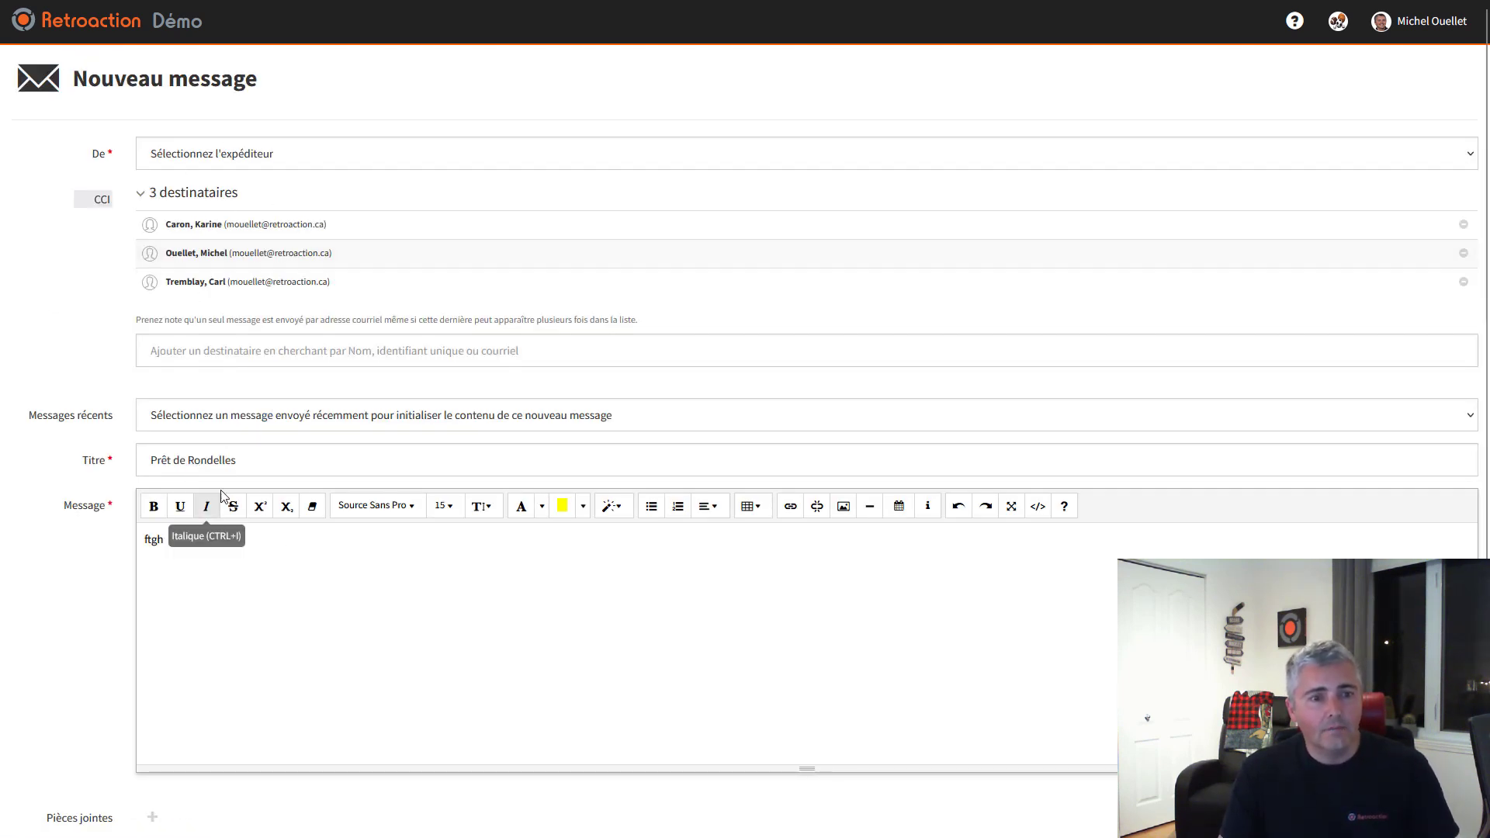
triple_click(196, 456)
left_click(222, 589)
type("df")
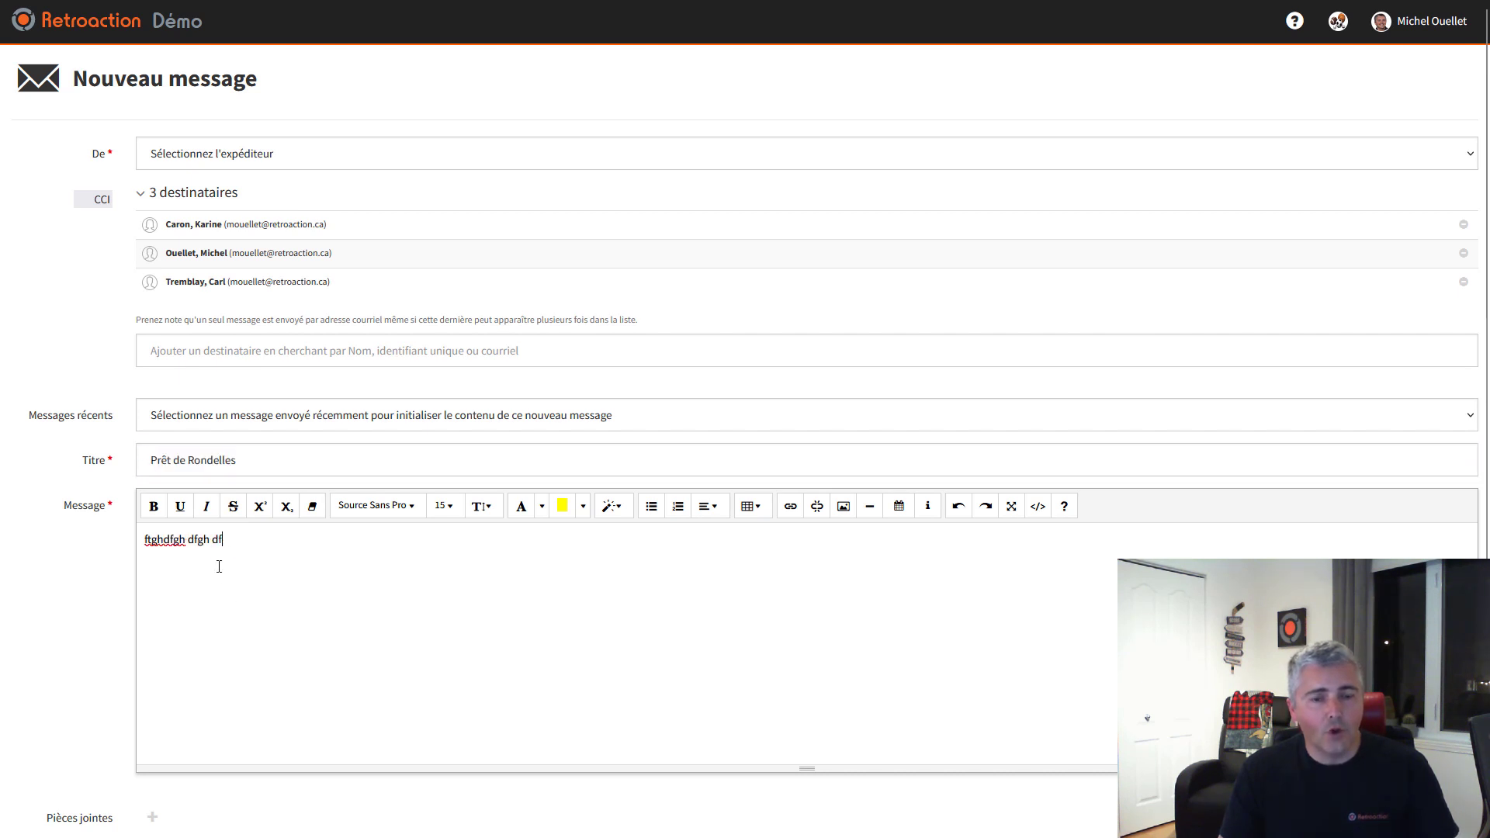
type("gh dfg;lkdgfh;kdg;fh df;gh kdf;gh")
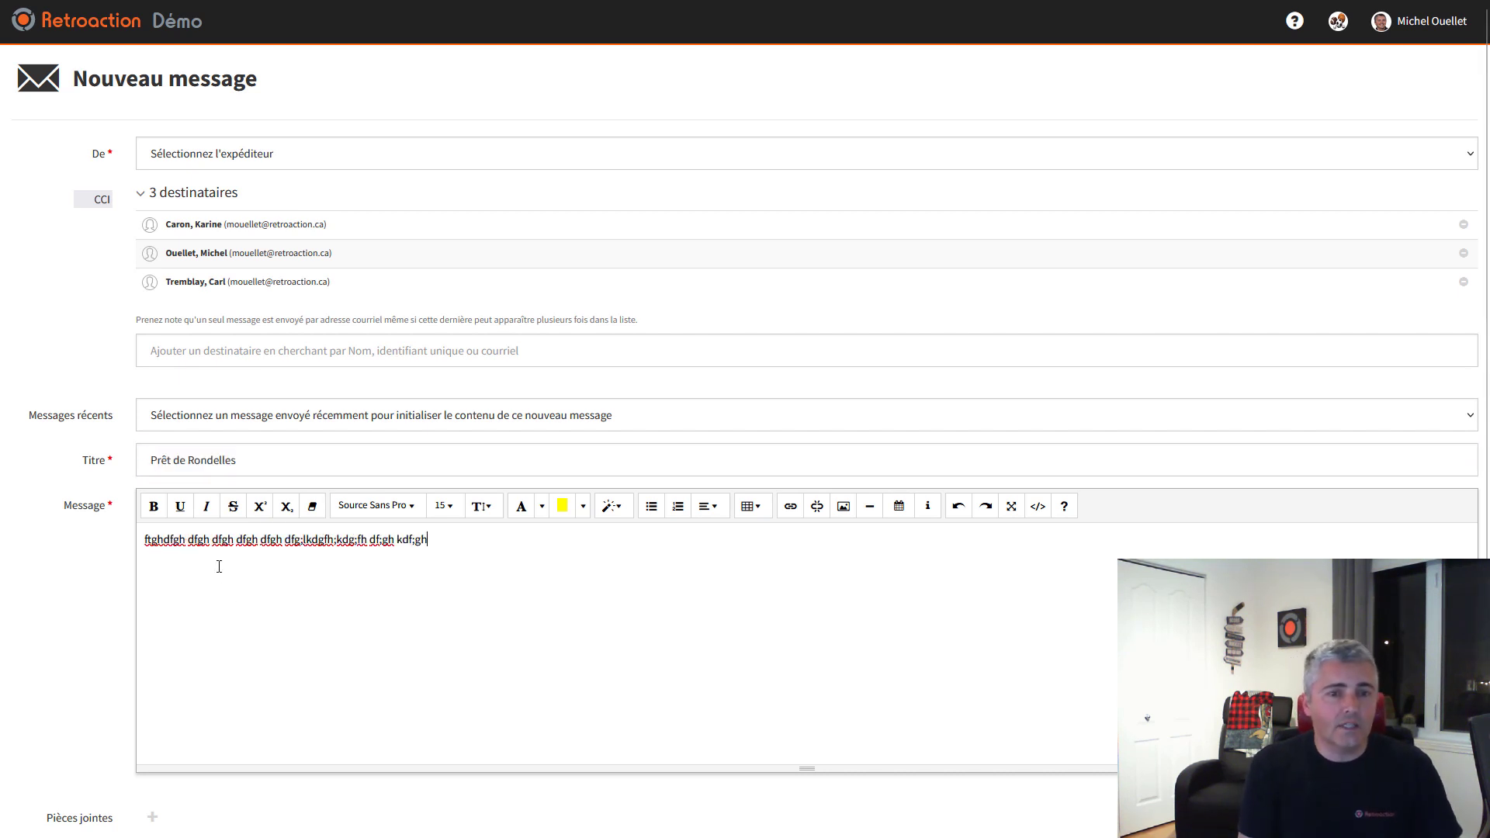
type("kd;fghkdf;hgkf")
scroll(219, 566, "down", 3)
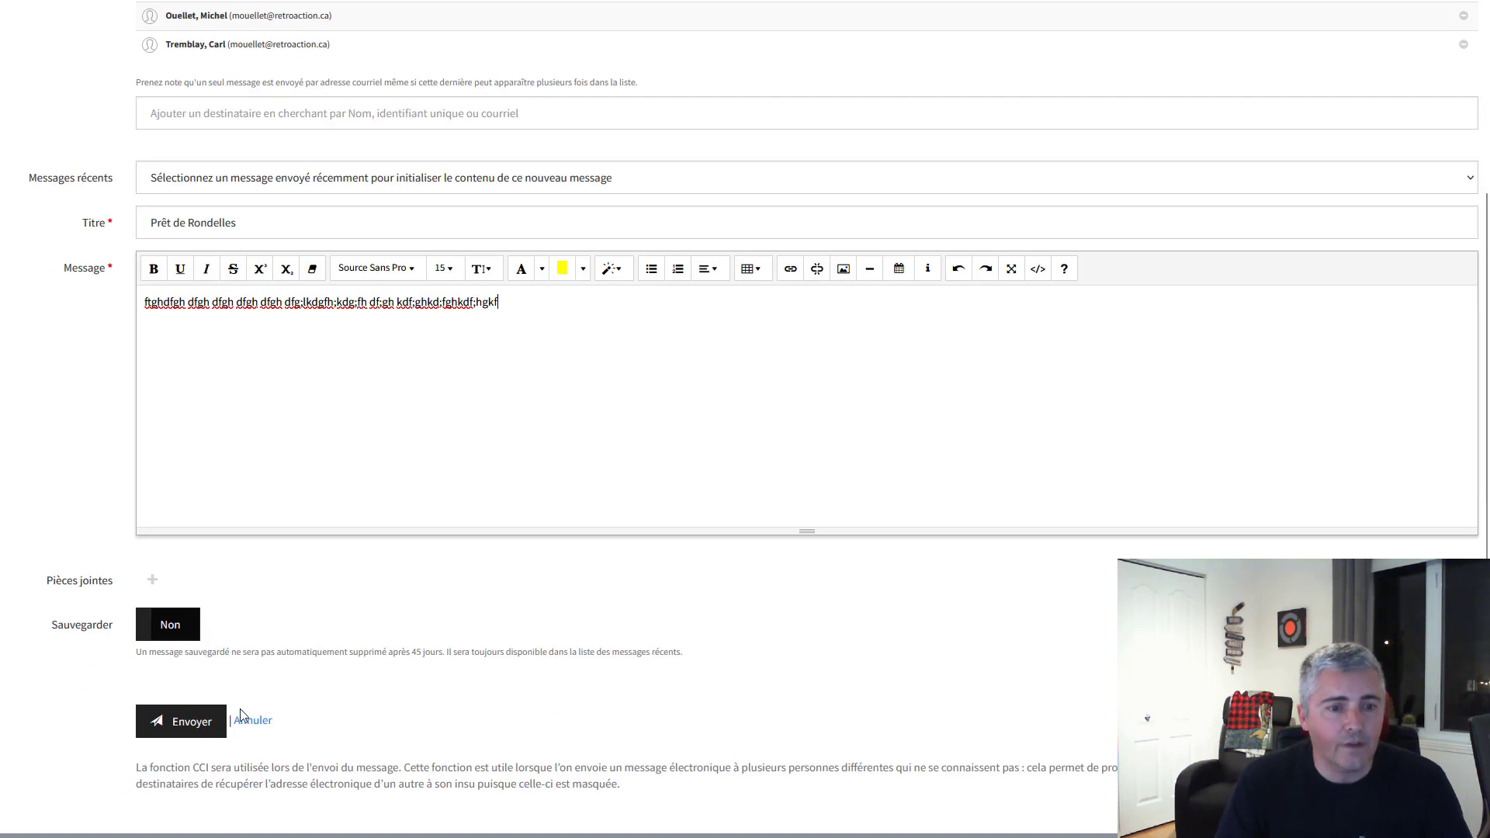
left_click(252, 722)
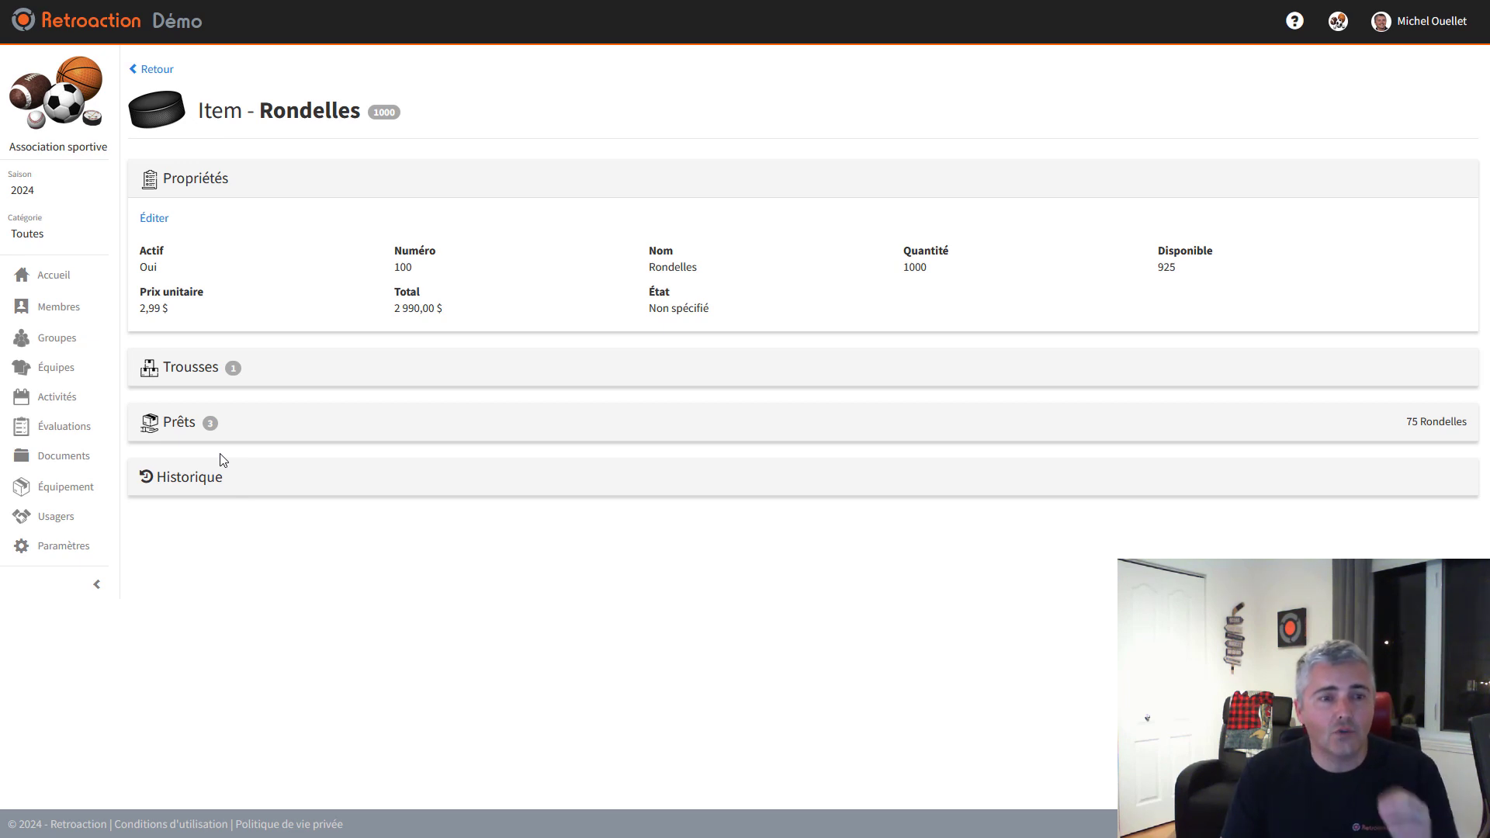
Draft a message titled Prêt d'équipement with placeholder text to everyone in the loan list and discard it without sending
left_click(157, 71)
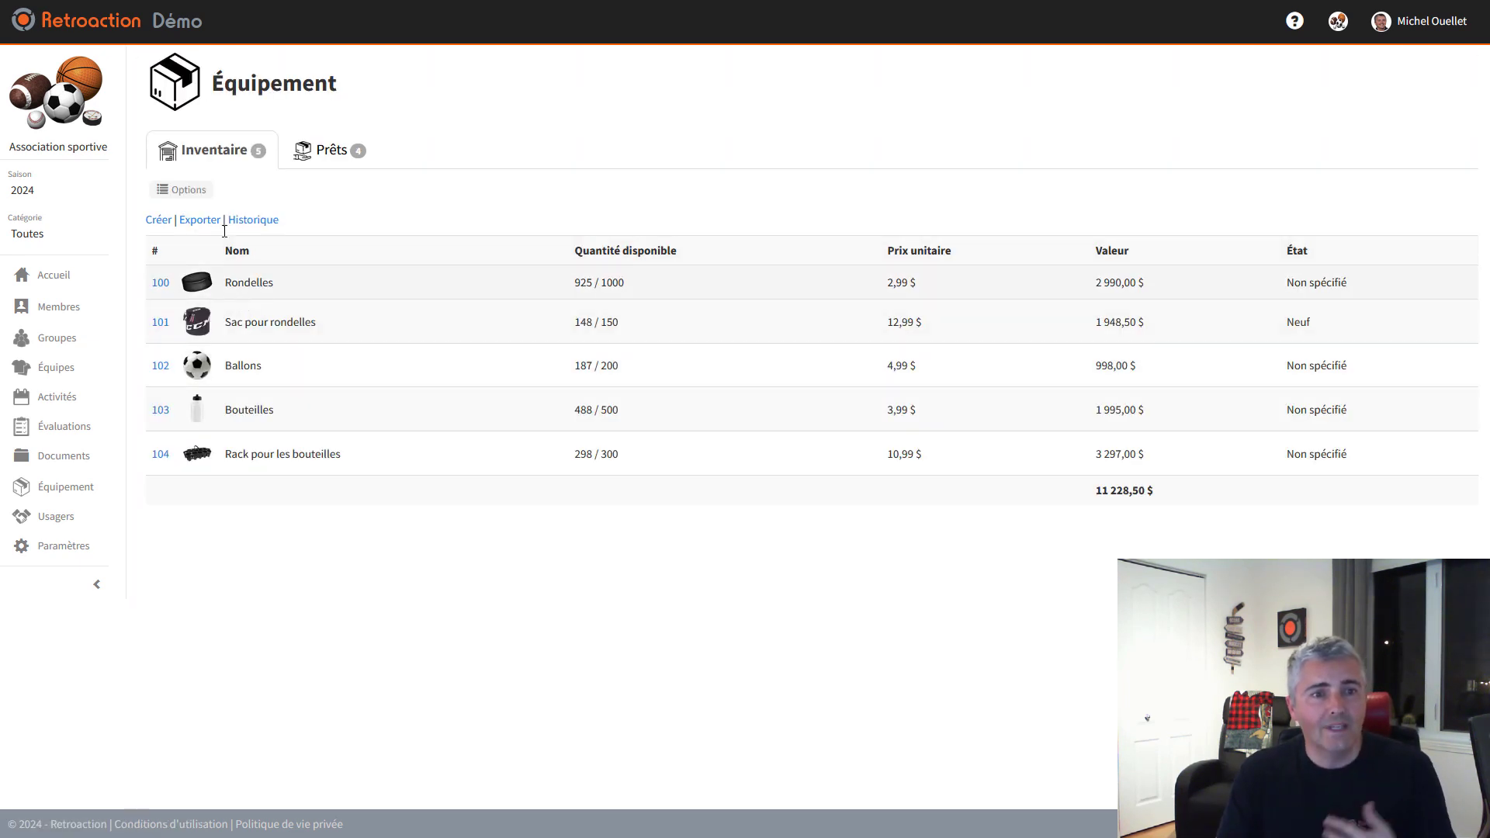
left_click(319, 151)
left_click(264, 225)
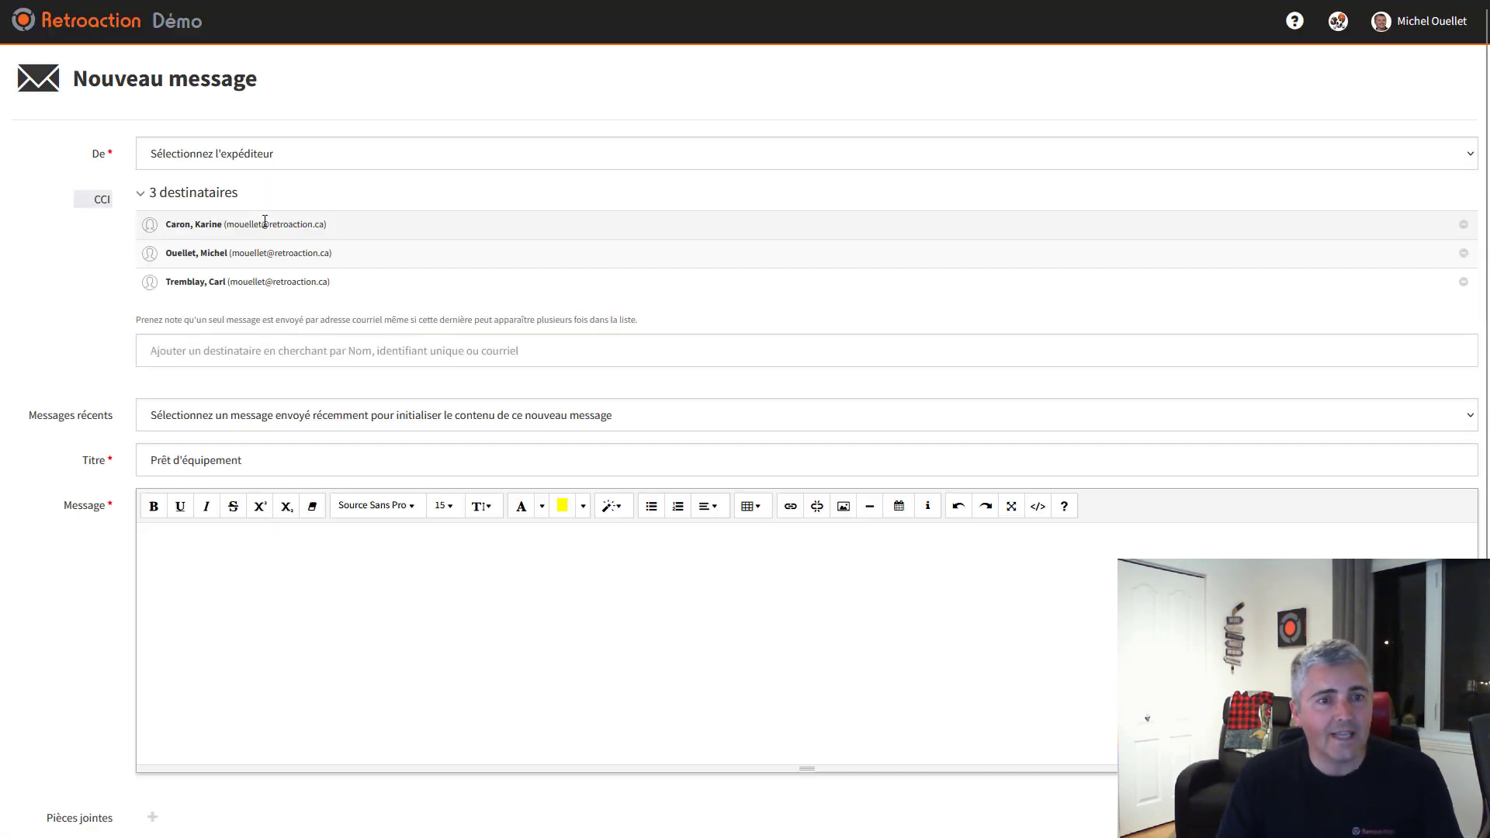
type("hjfghjfghj")
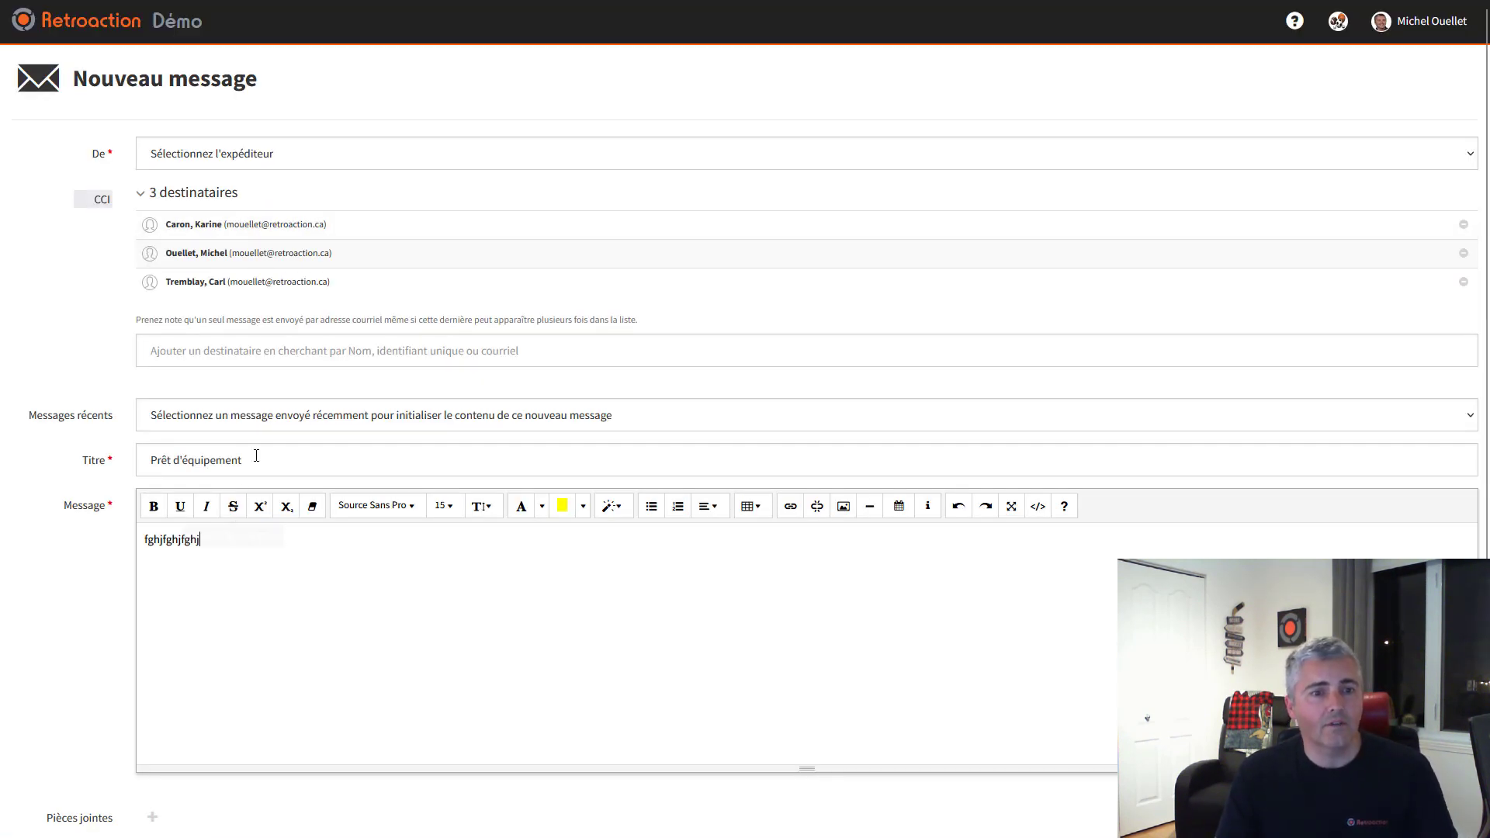
left_click(87, 460)
scroll(459, 559, "down", 2)
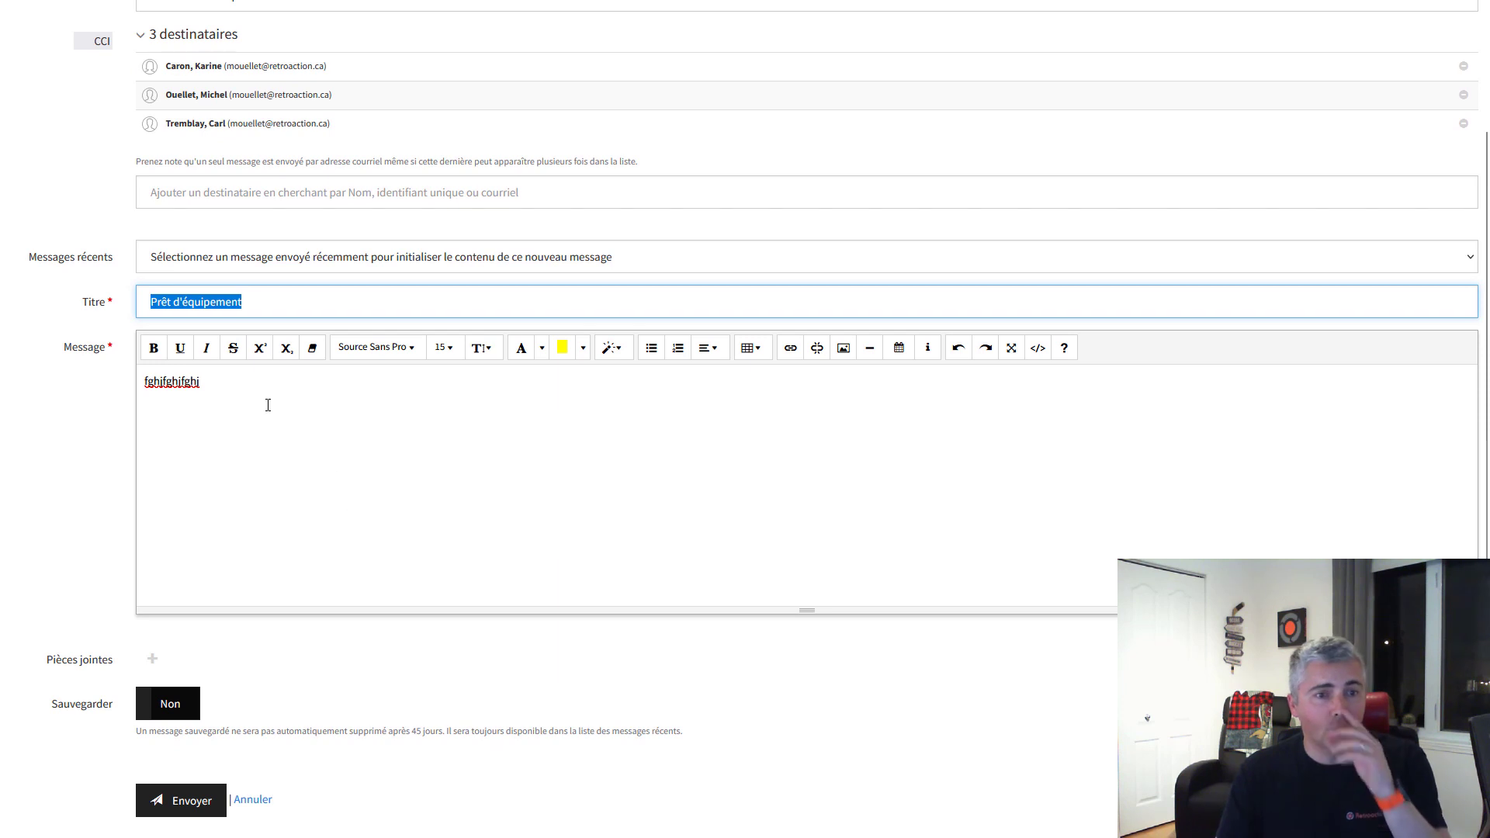
left_click(241, 380)
key("ctrl+a")
key("BackSpace")
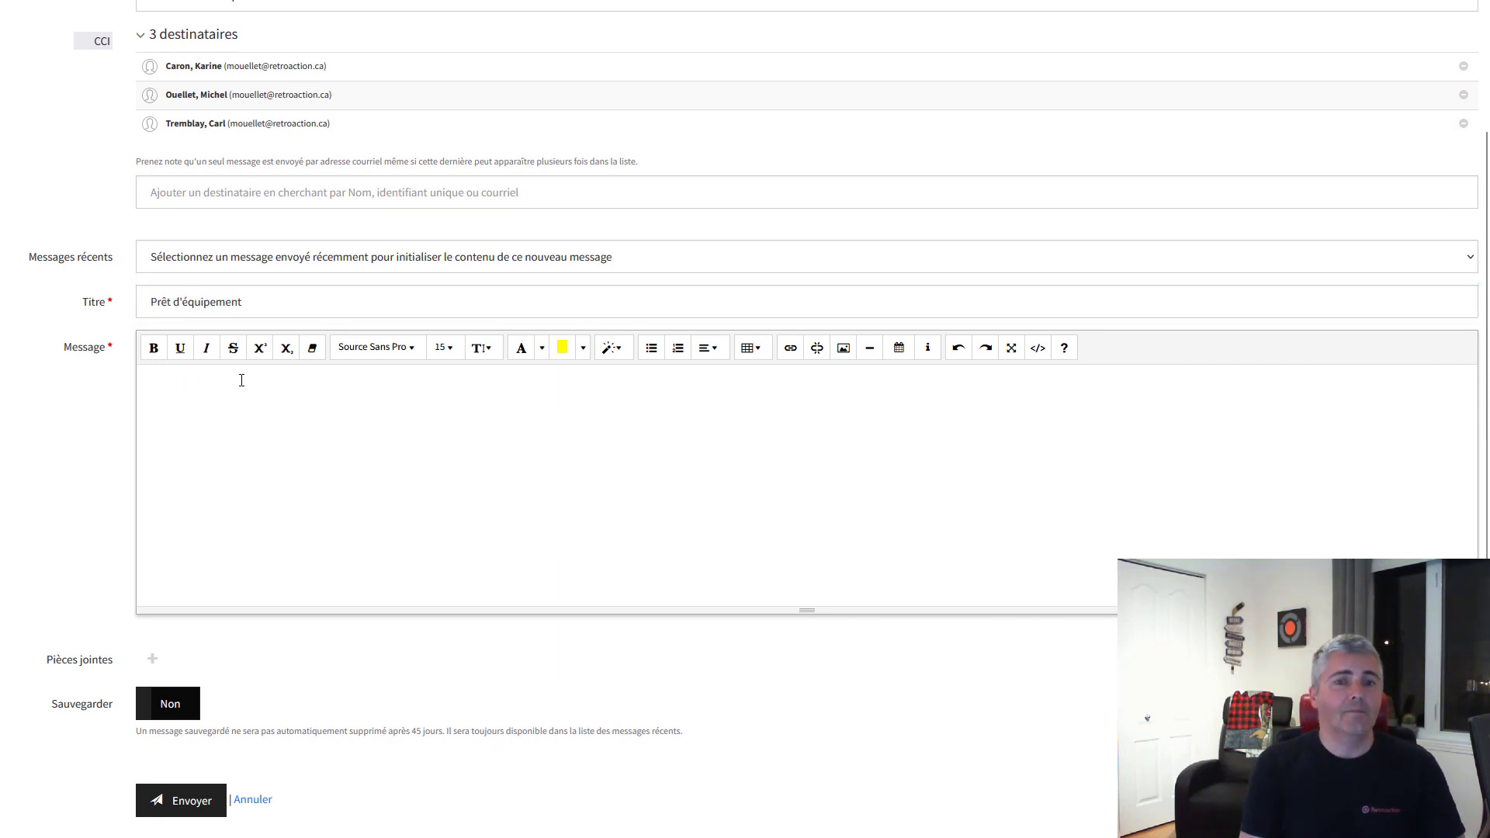
type("lsdfjl sdlsdjfglsdjfglkjsdgflkj")
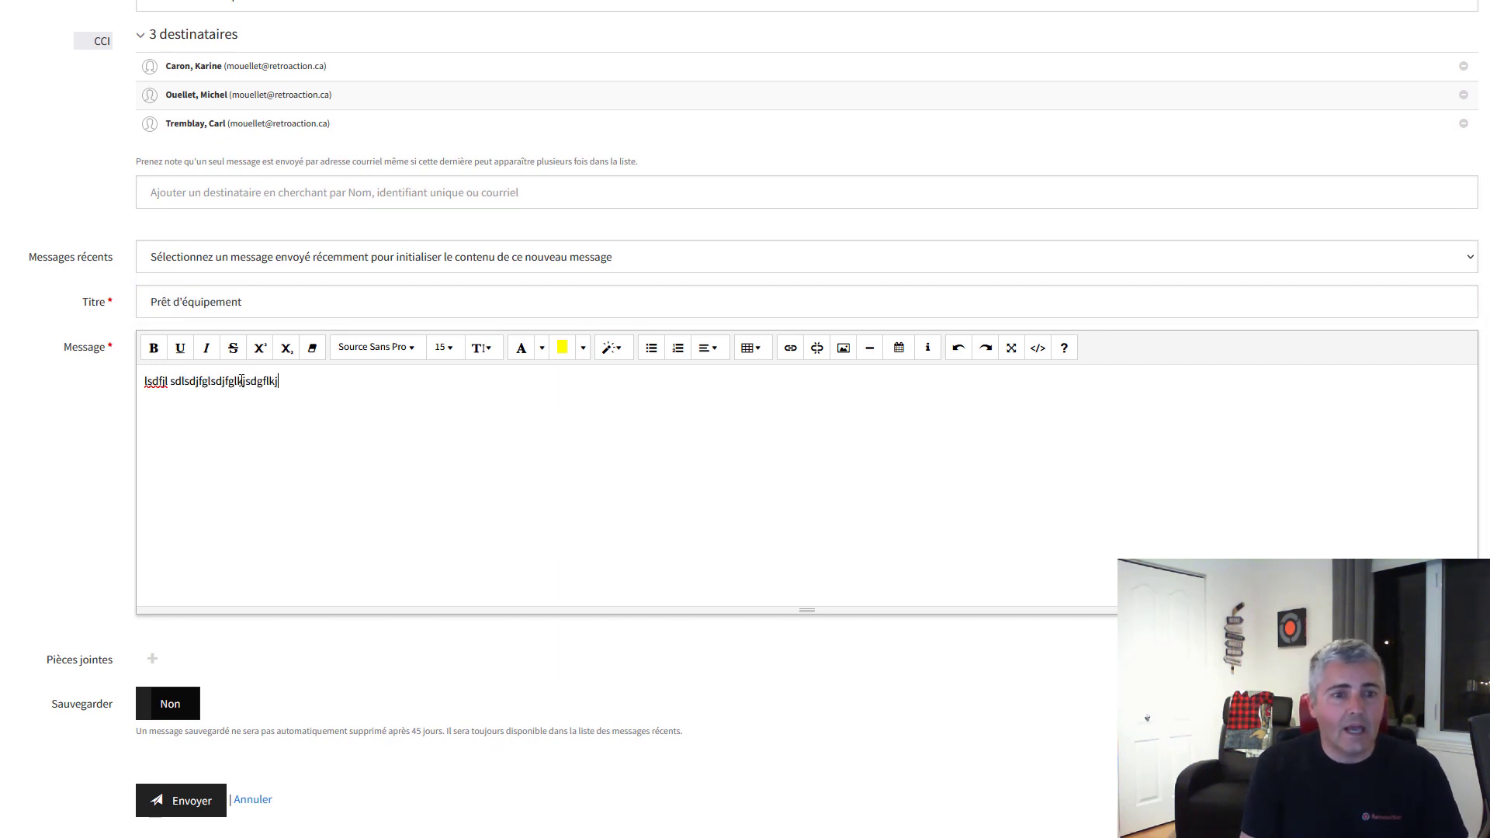
type(" lkjlsdfjlsdgjfds")
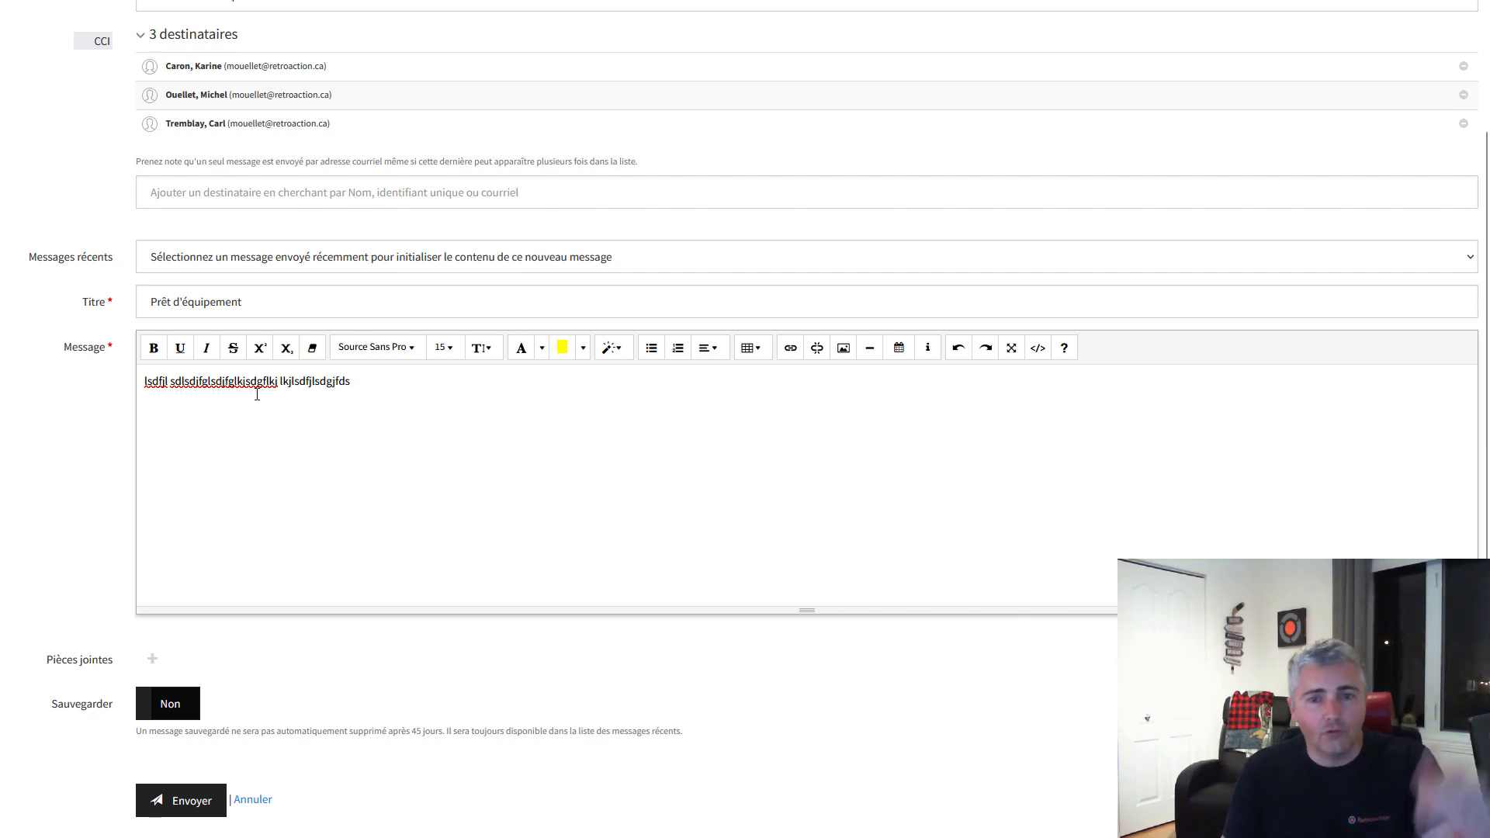
left_click(253, 801)
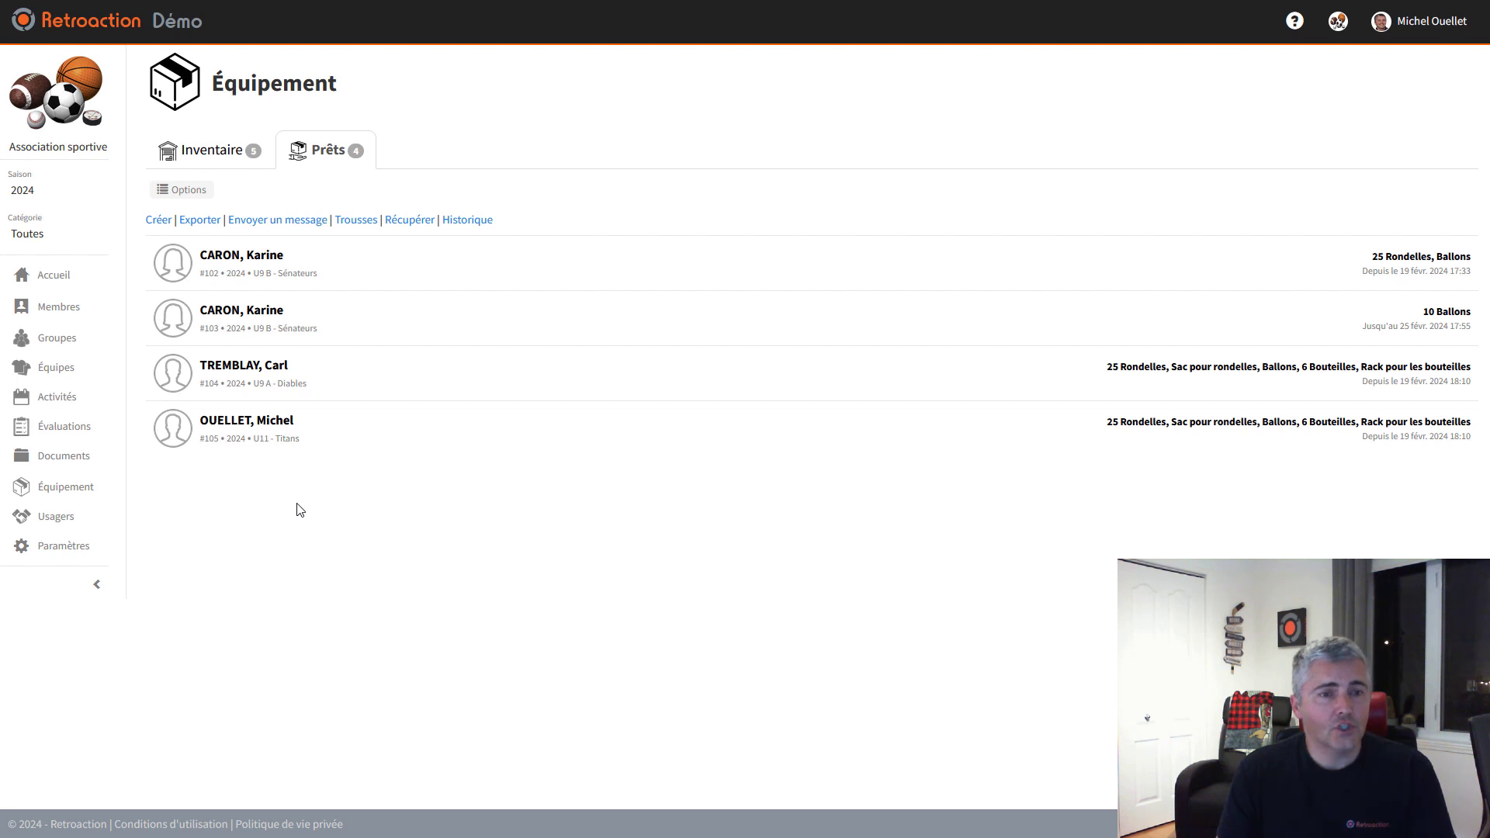
Search the members by first name for the U9 B Sénateurs manager and open the member's record
left_click(89, 313)
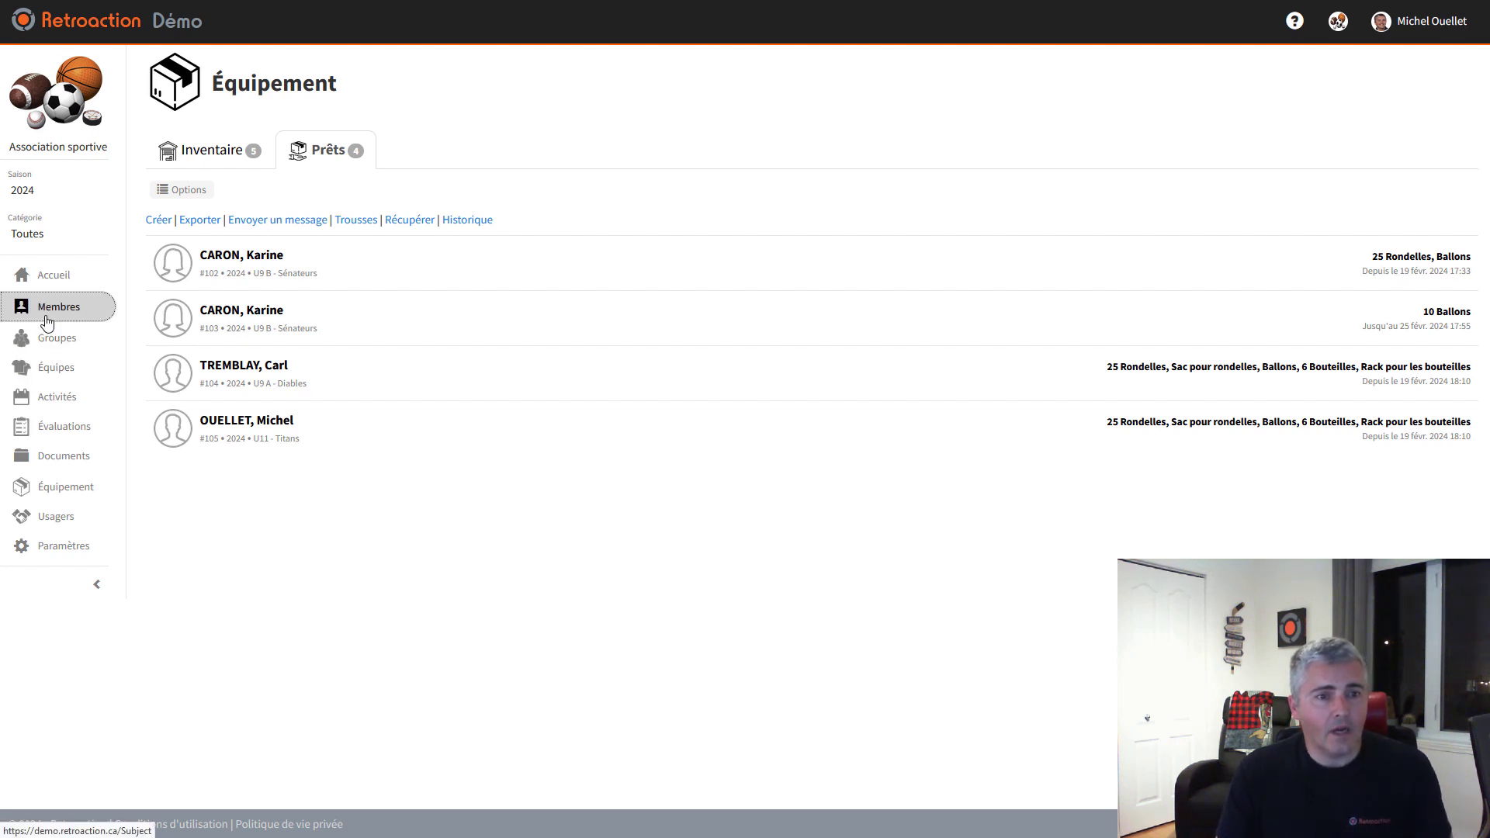
left_click(1217, 176)
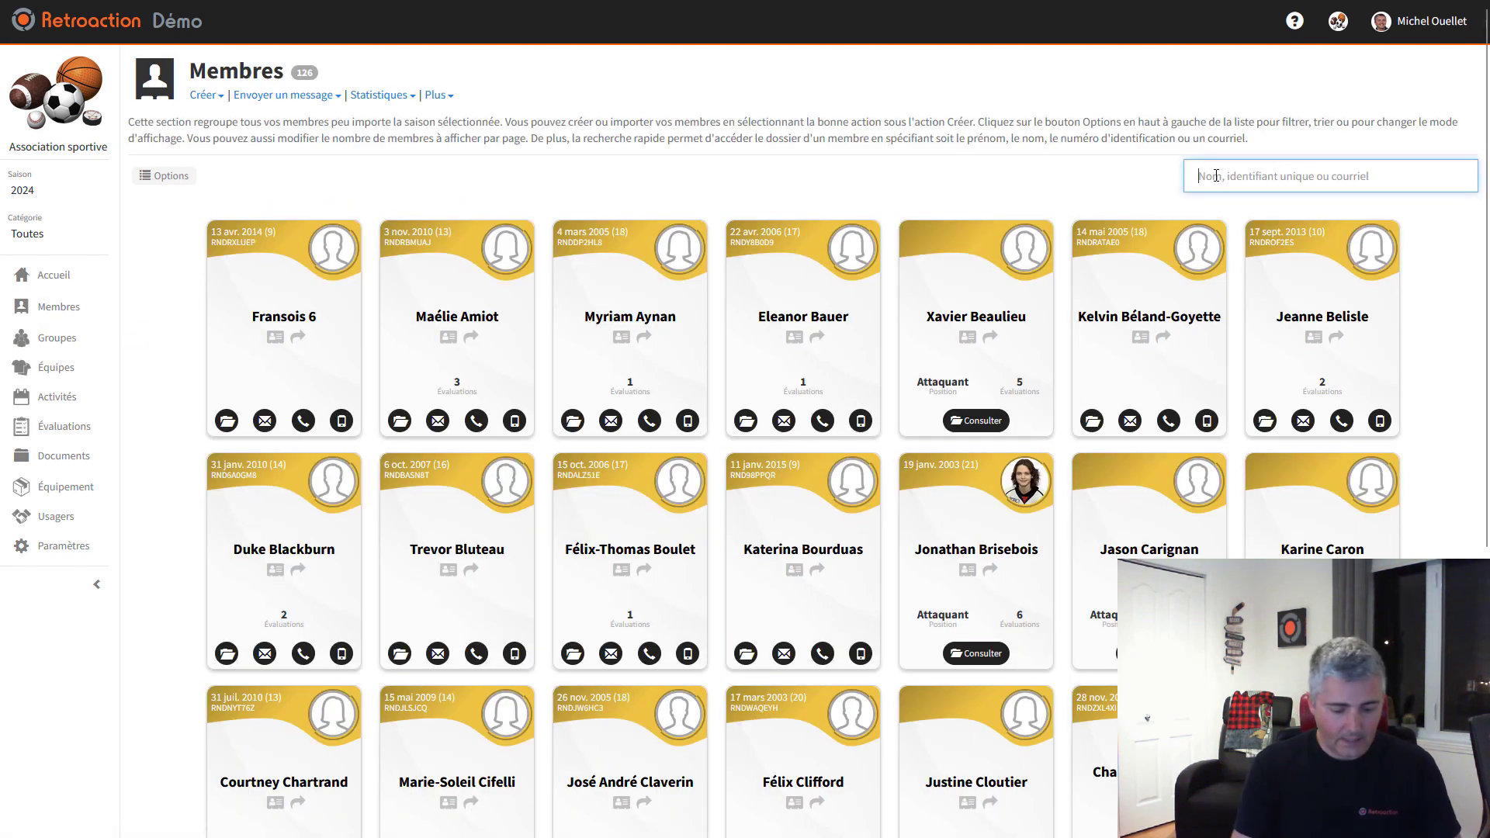
type("karine")
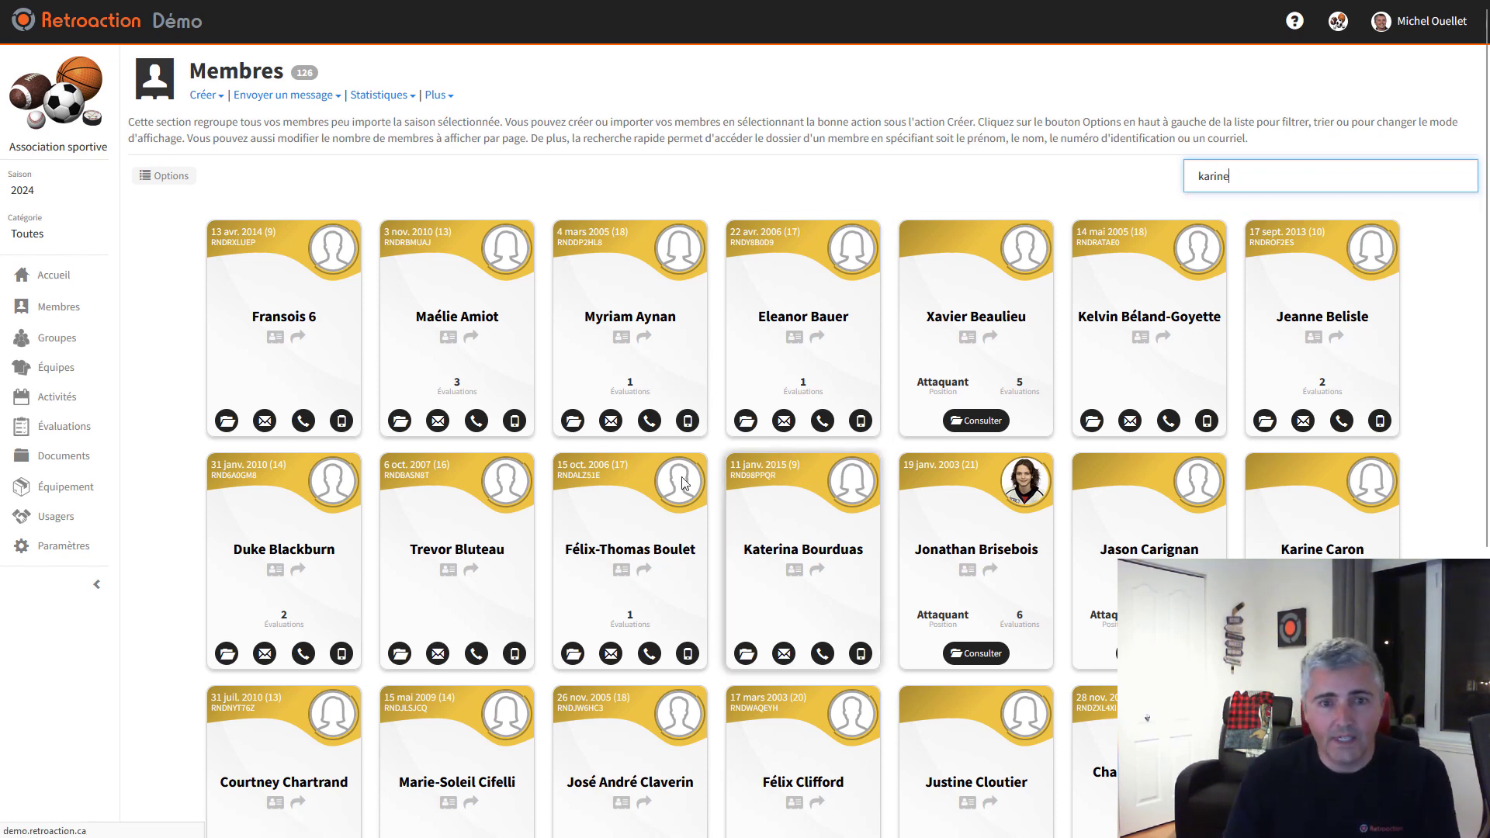
key("Return")
scroll(633, 503, "down", 5)
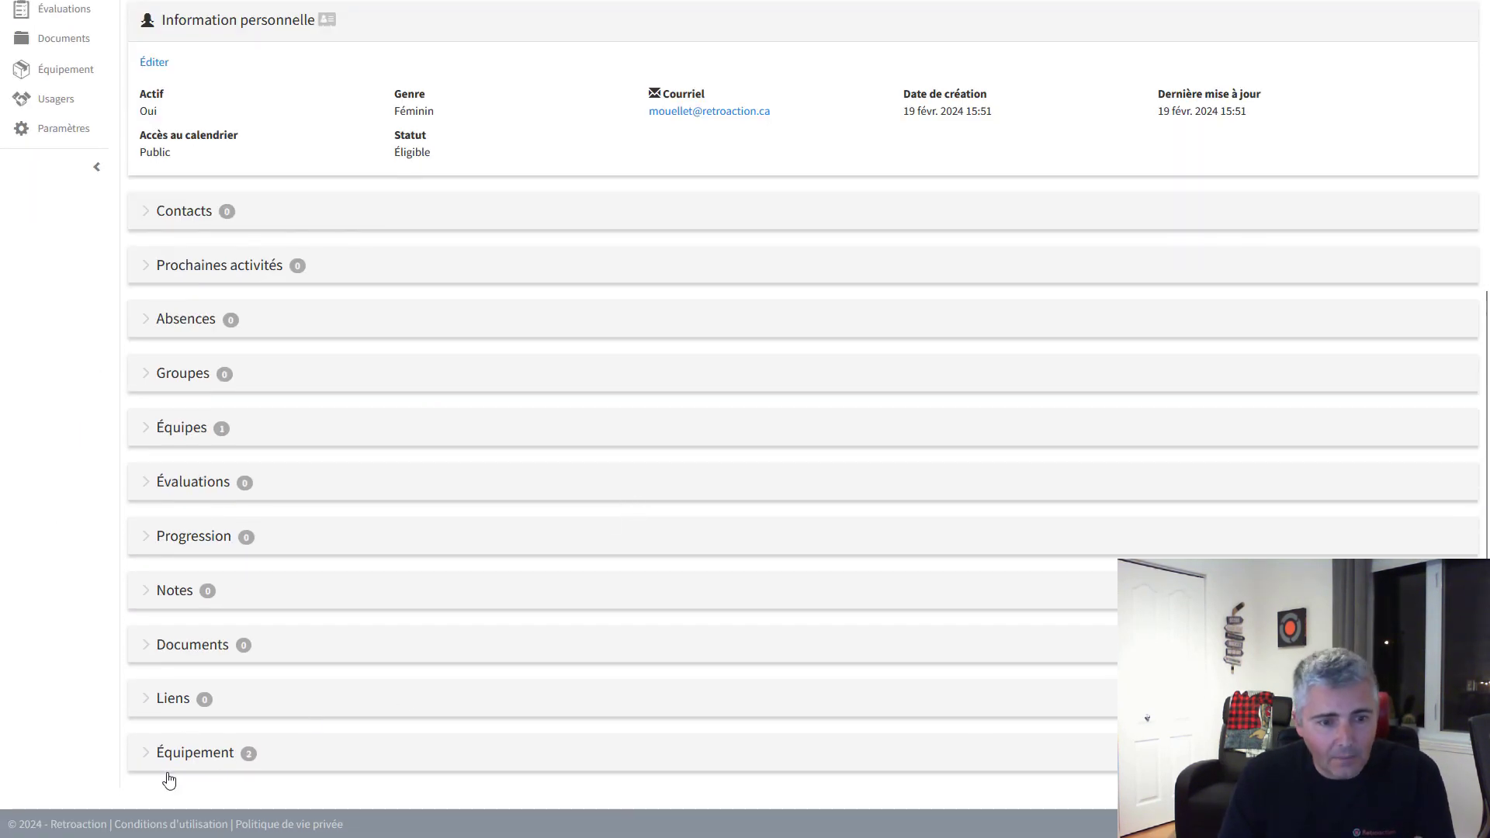
Expand the equipment section of the member's record and examine the items and dates of the listed loans
left_click(192, 763)
scroll(196, 761, "down", 2)
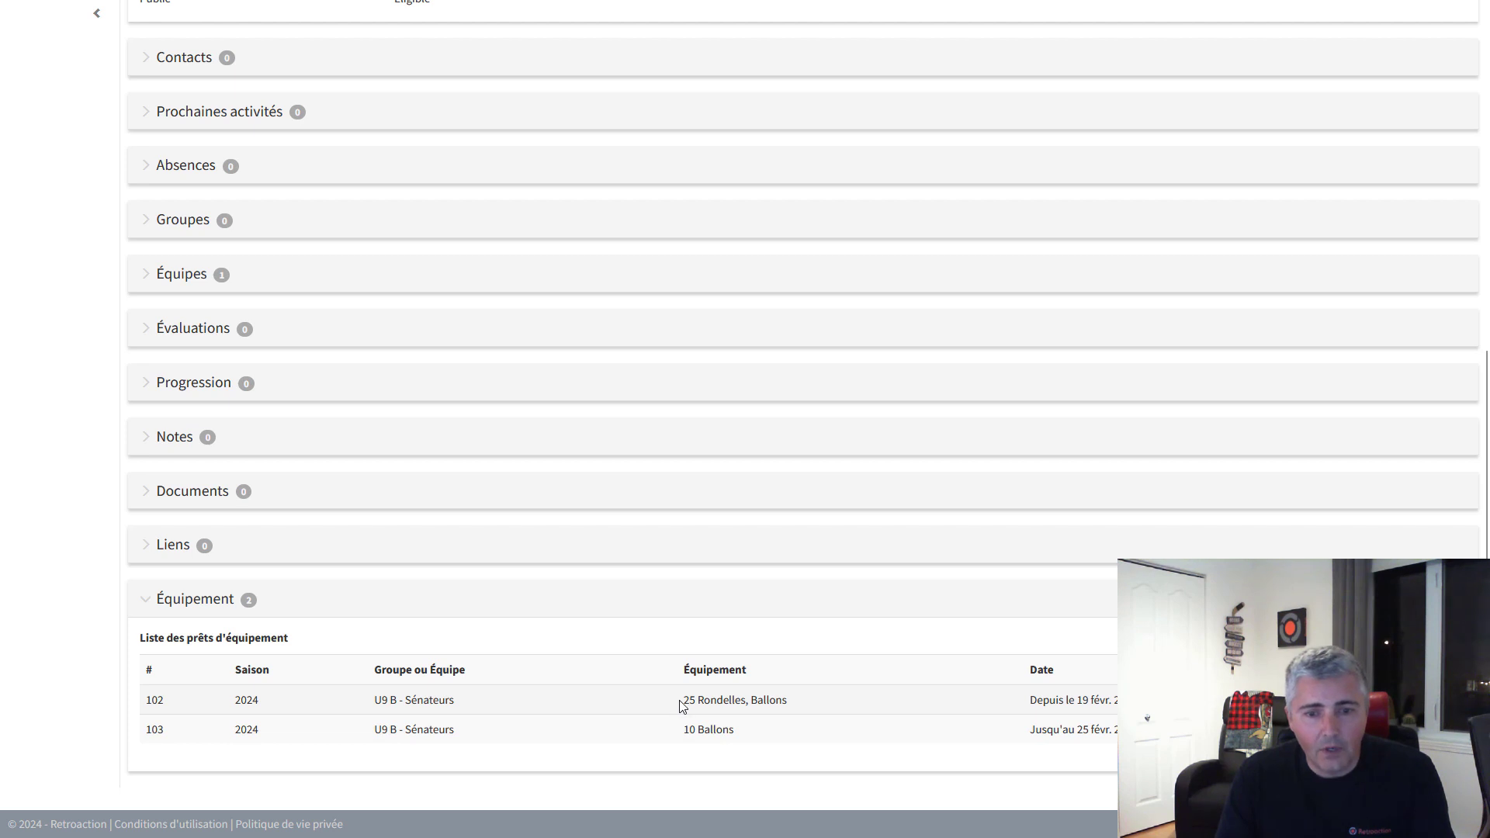
left_click_drag(681, 705, 791, 699)
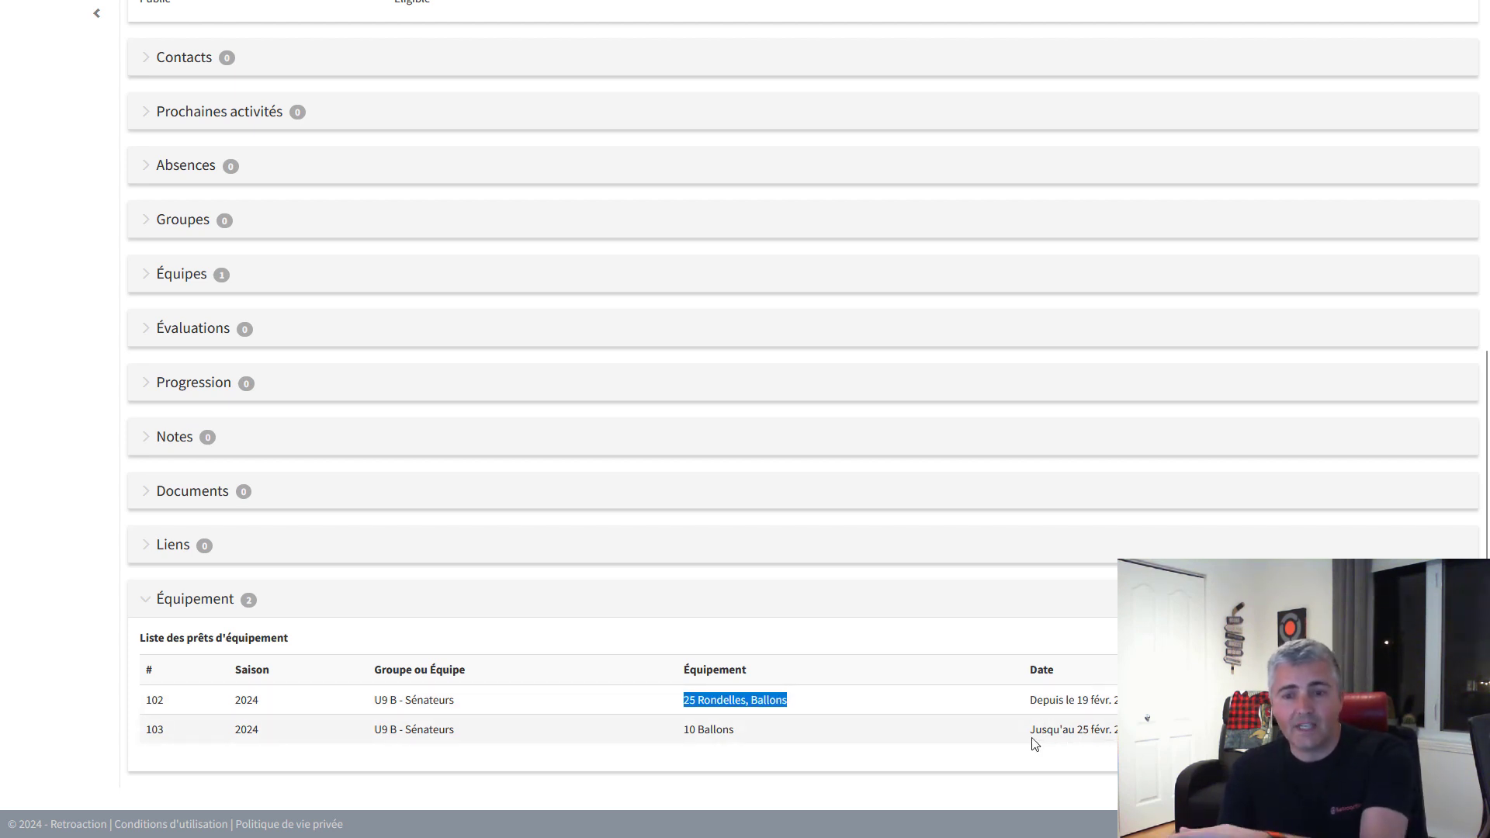
left_click_drag(683, 731, 1129, 734)
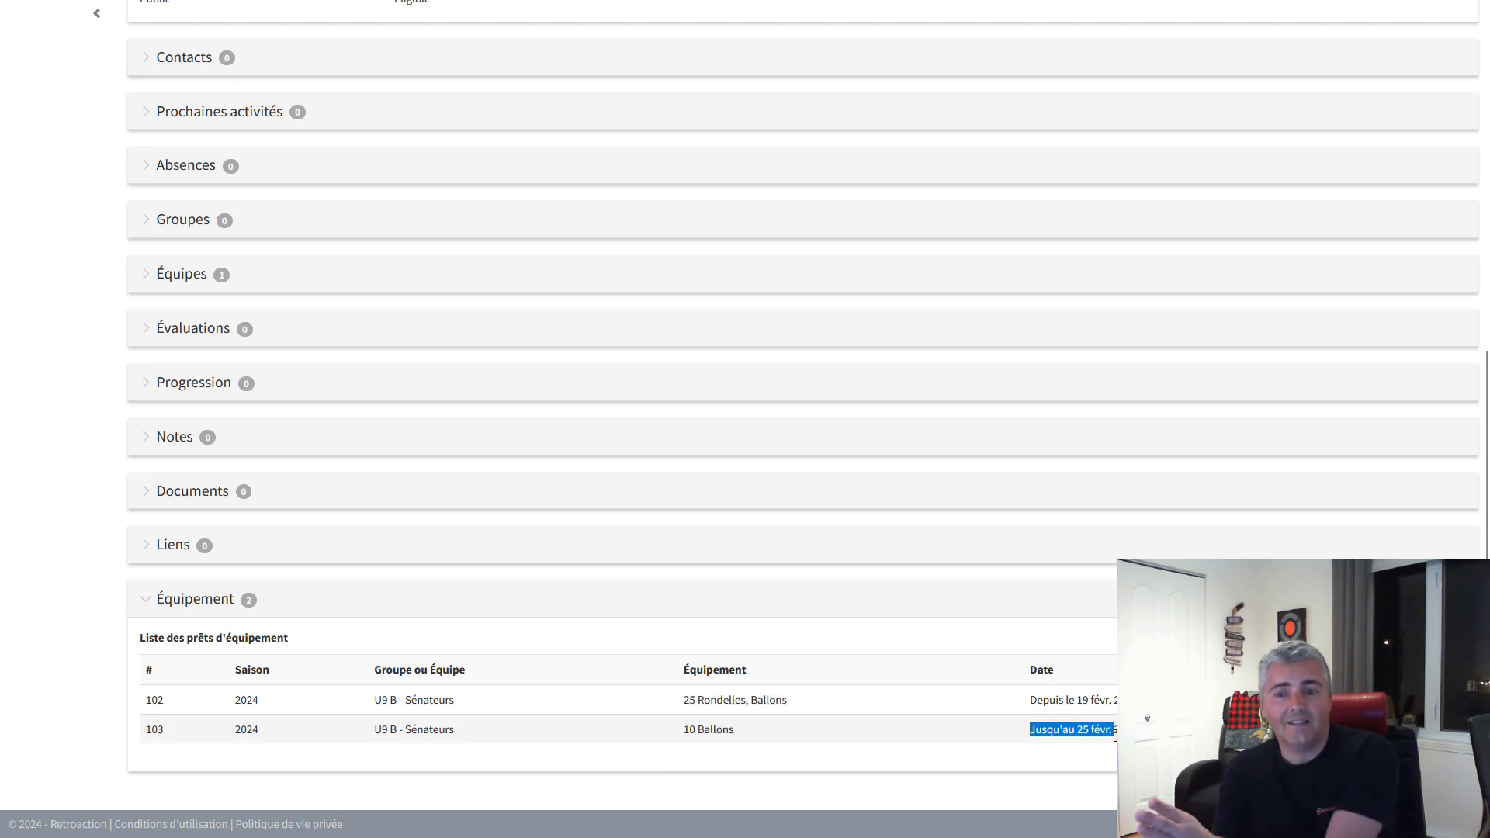
left_click(1067, 730)
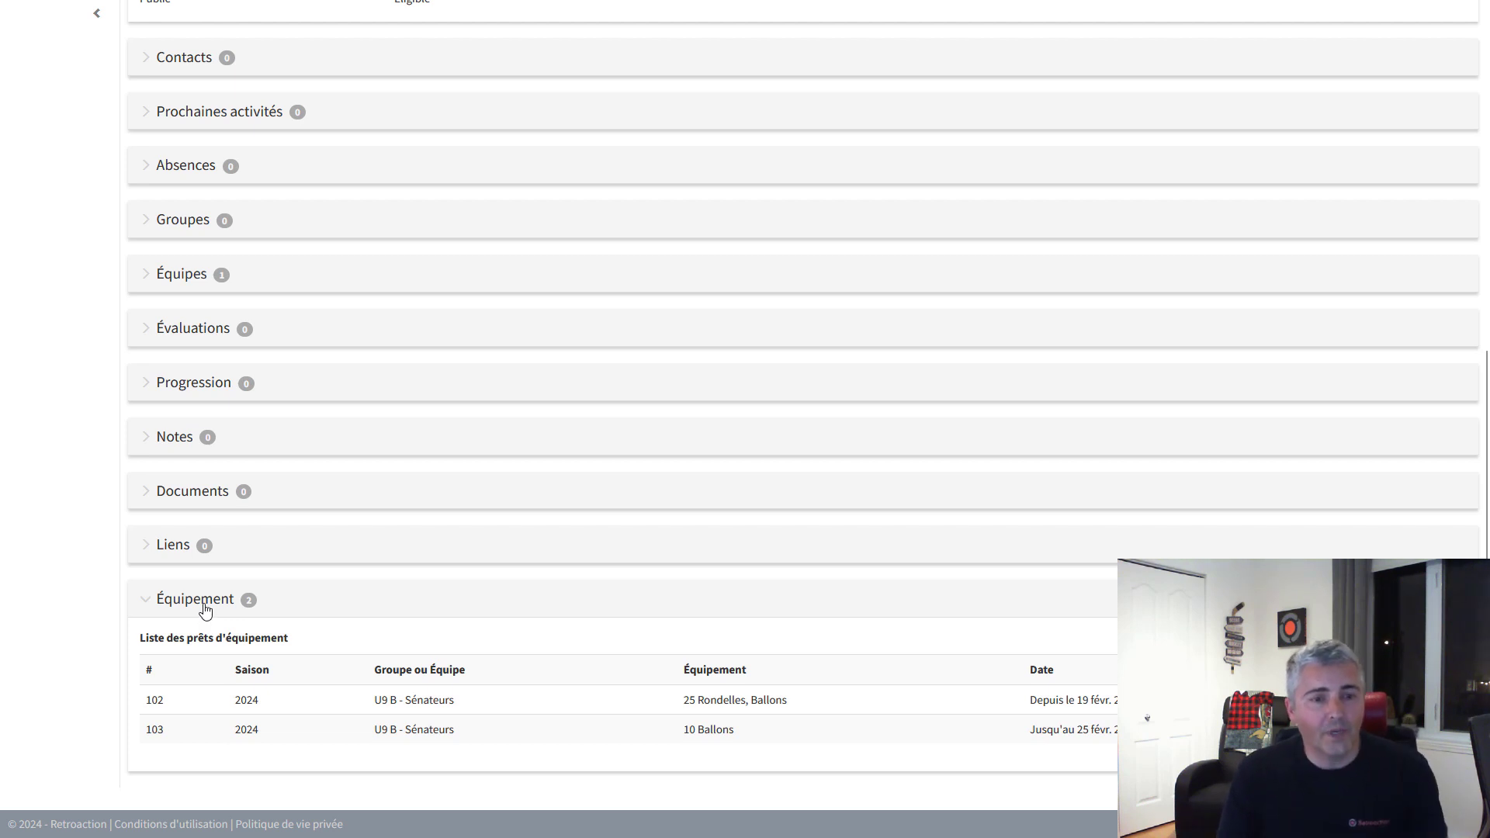
scroll(205, 612, "up", 8)
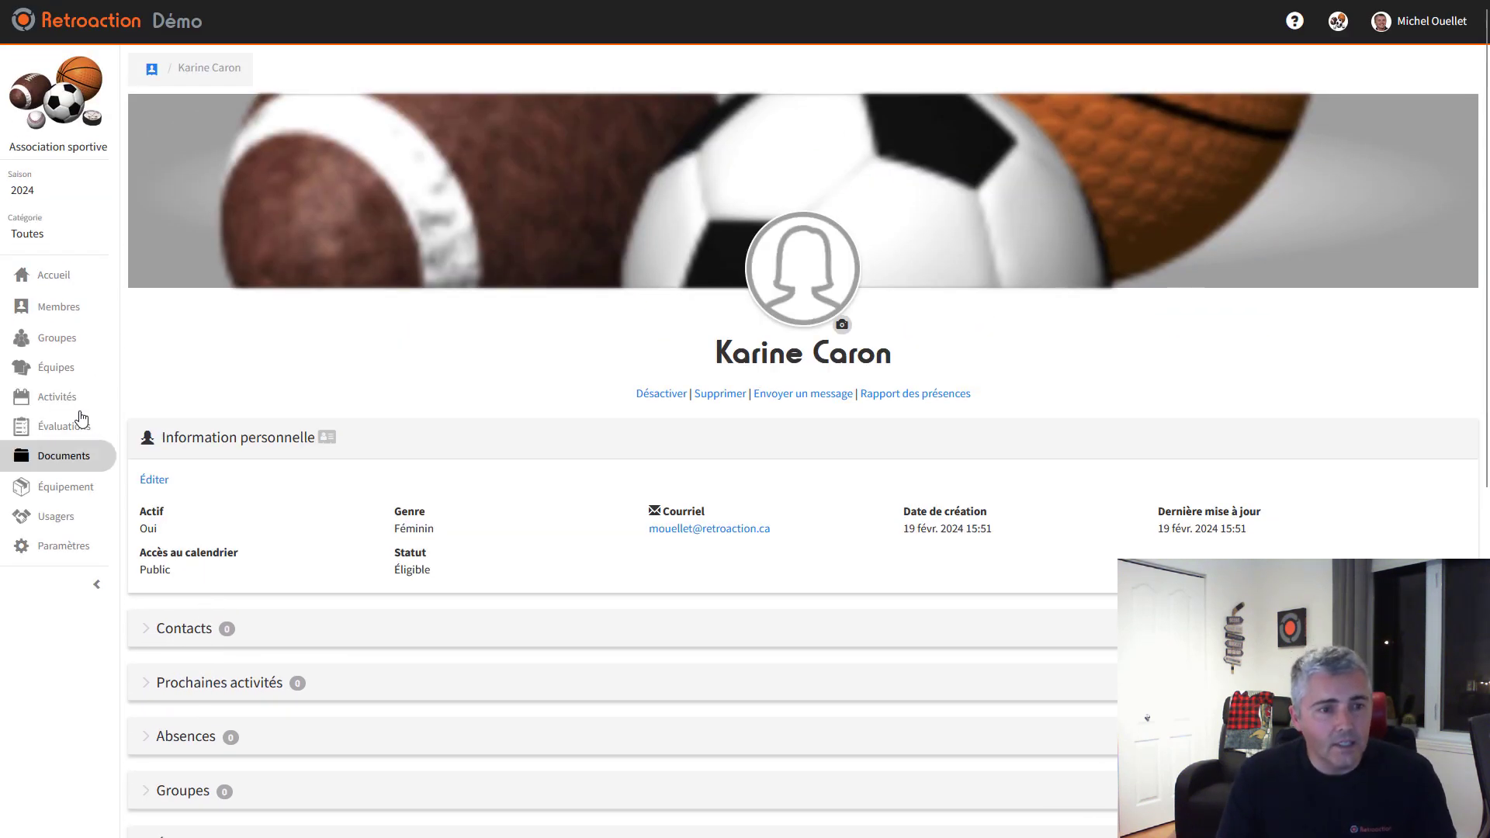
Open the manager's record from the Sénateurs team staff, examine the equipment loans and leave for the team list
left_click(56, 367)
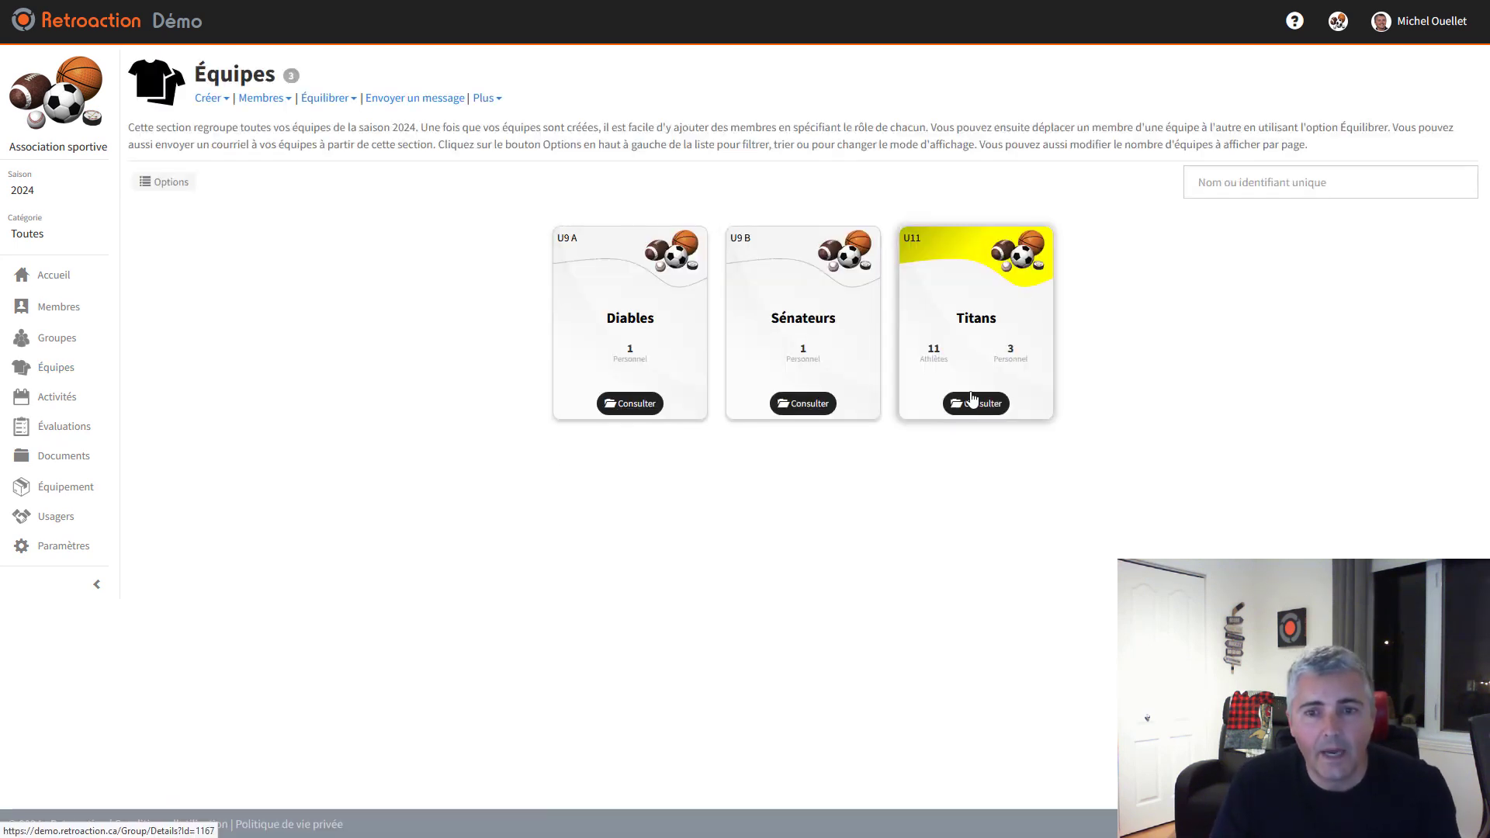
left_click(803, 407)
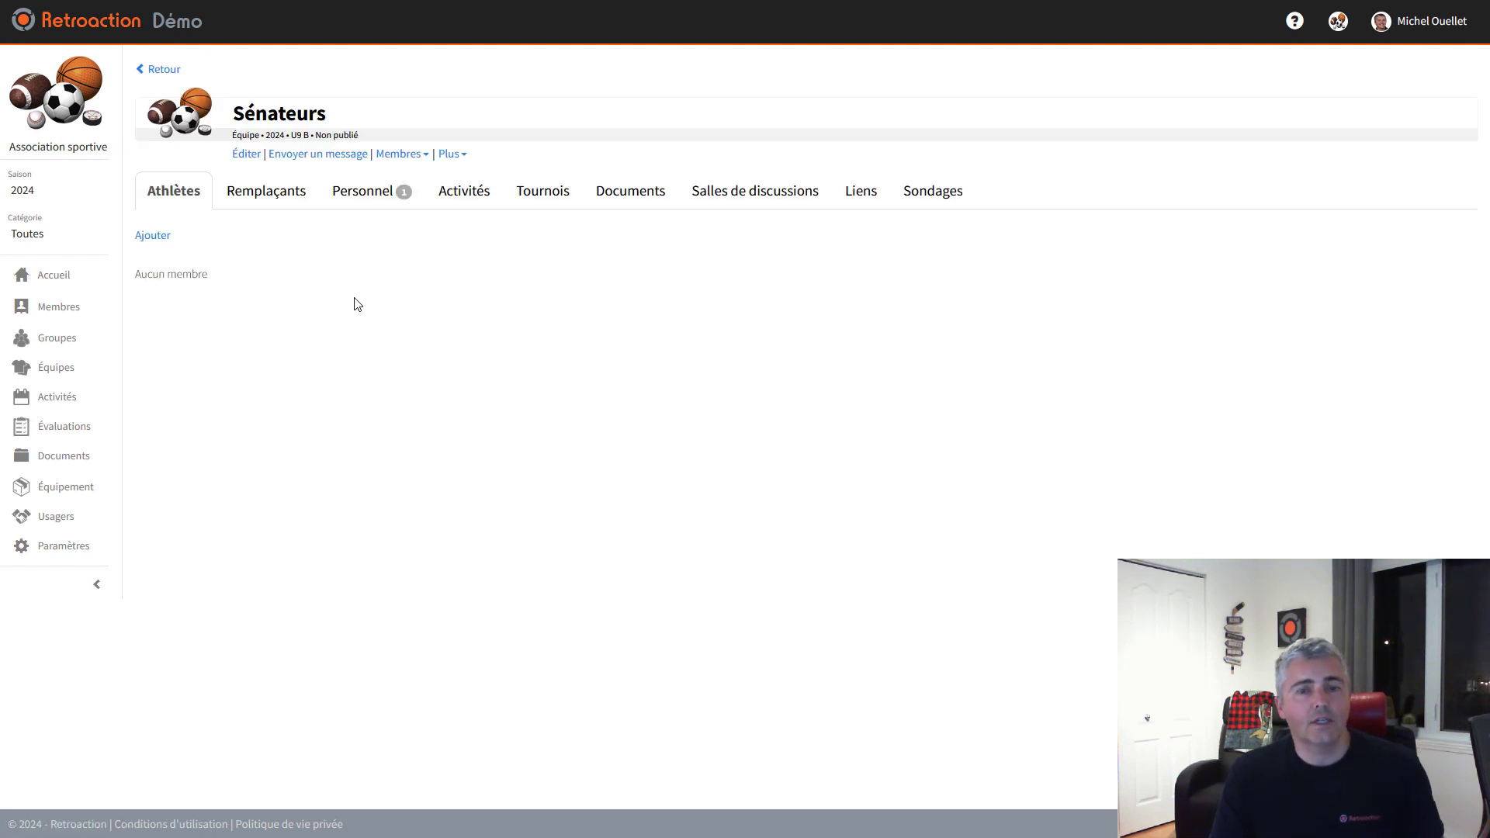
left_click(363, 200)
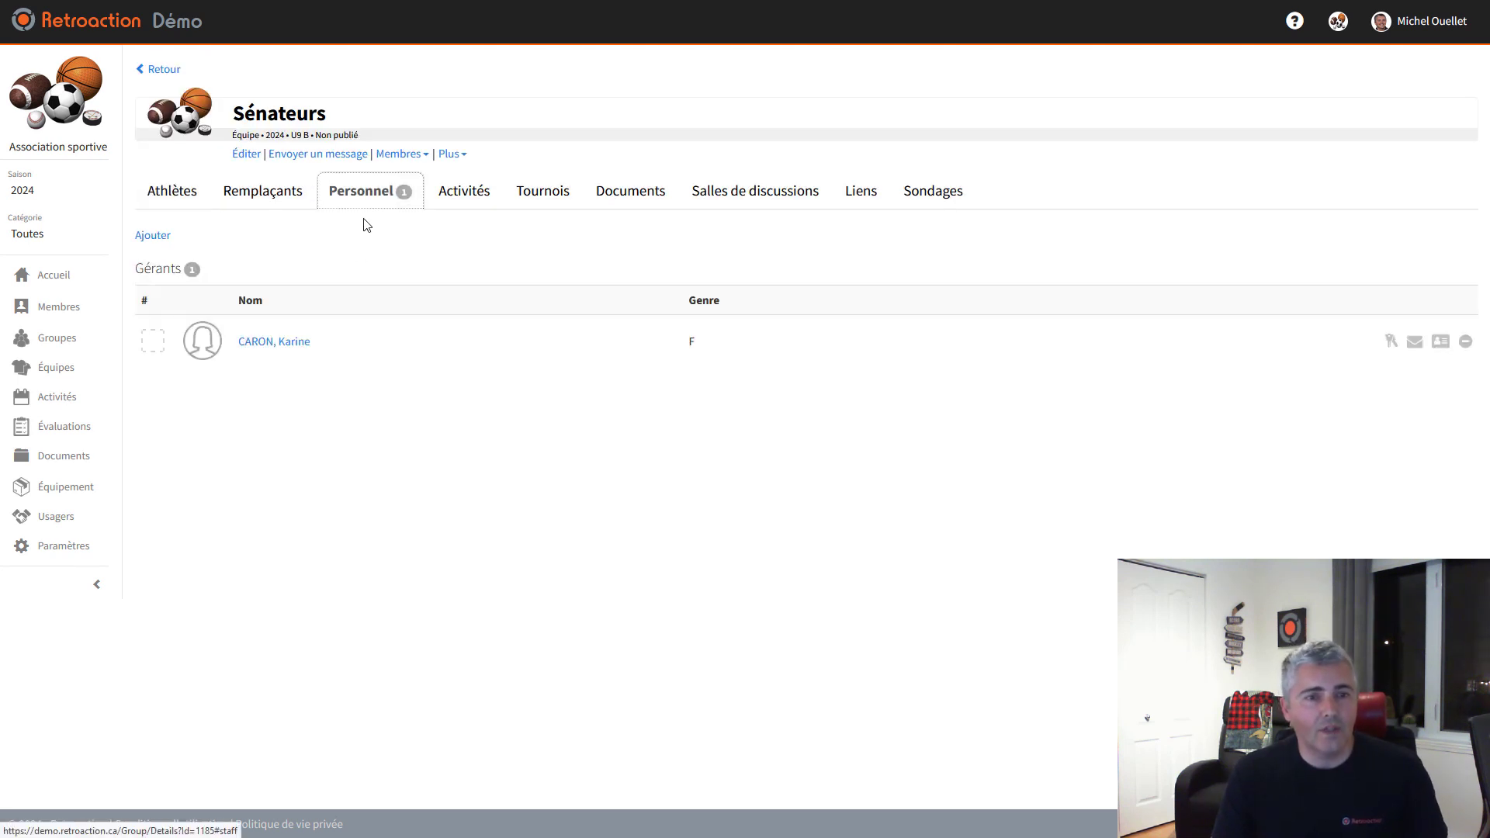
left_click(281, 345)
scroll(310, 504, "down", 5)
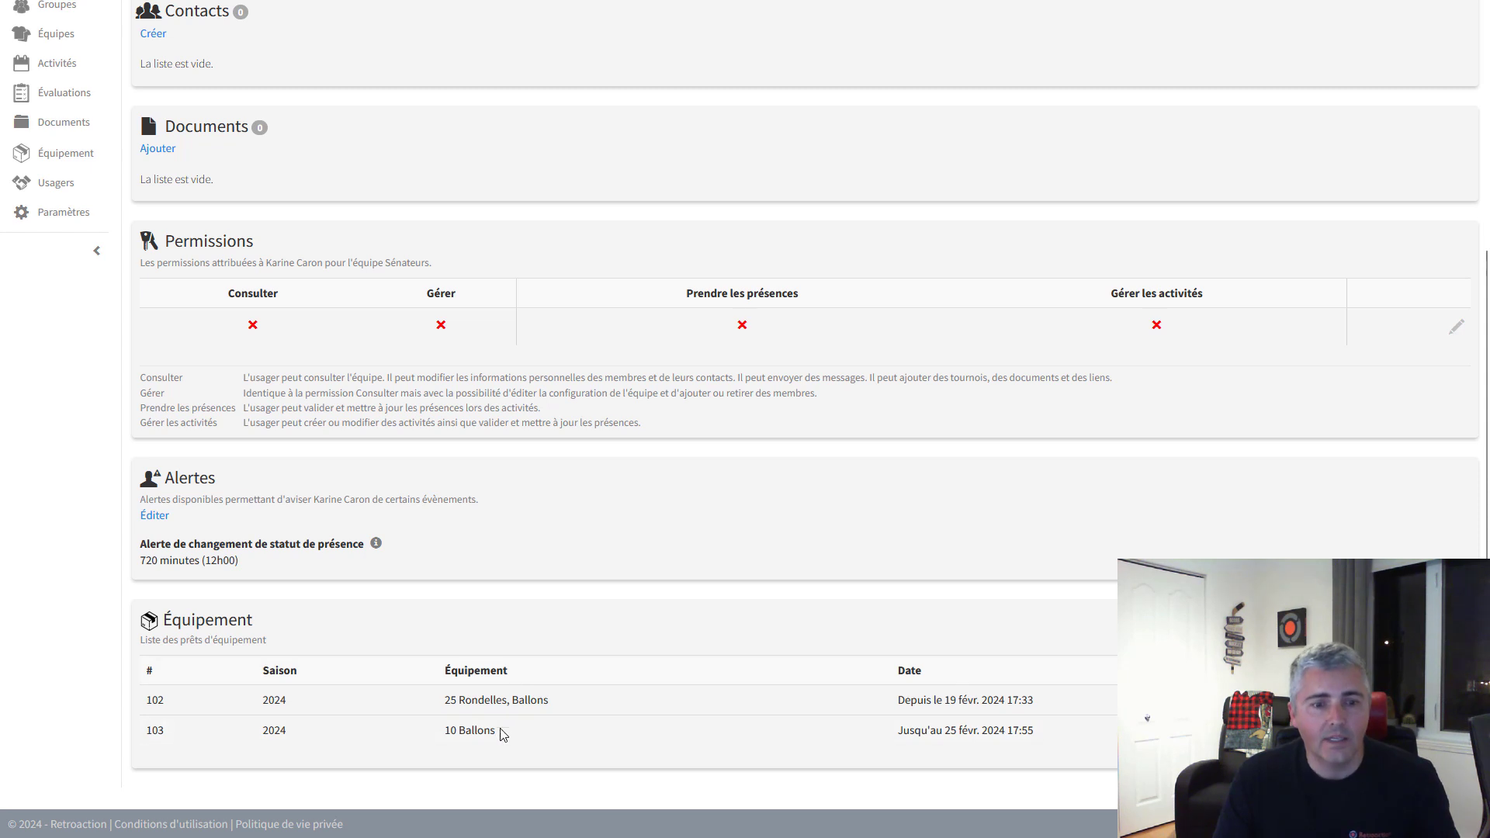
scroll(462, 696, "up", 5)
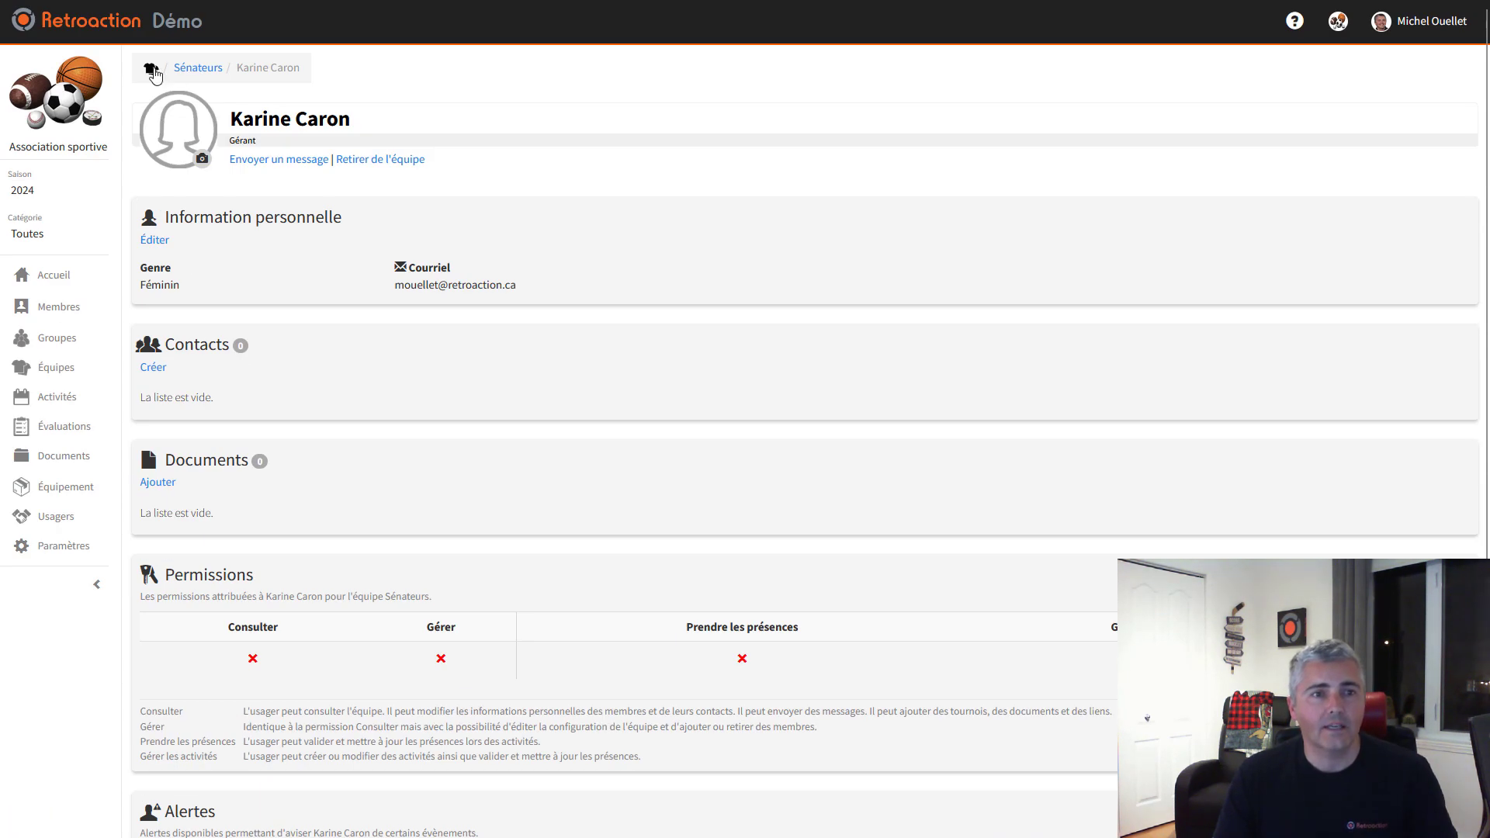
left_click(152, 71)
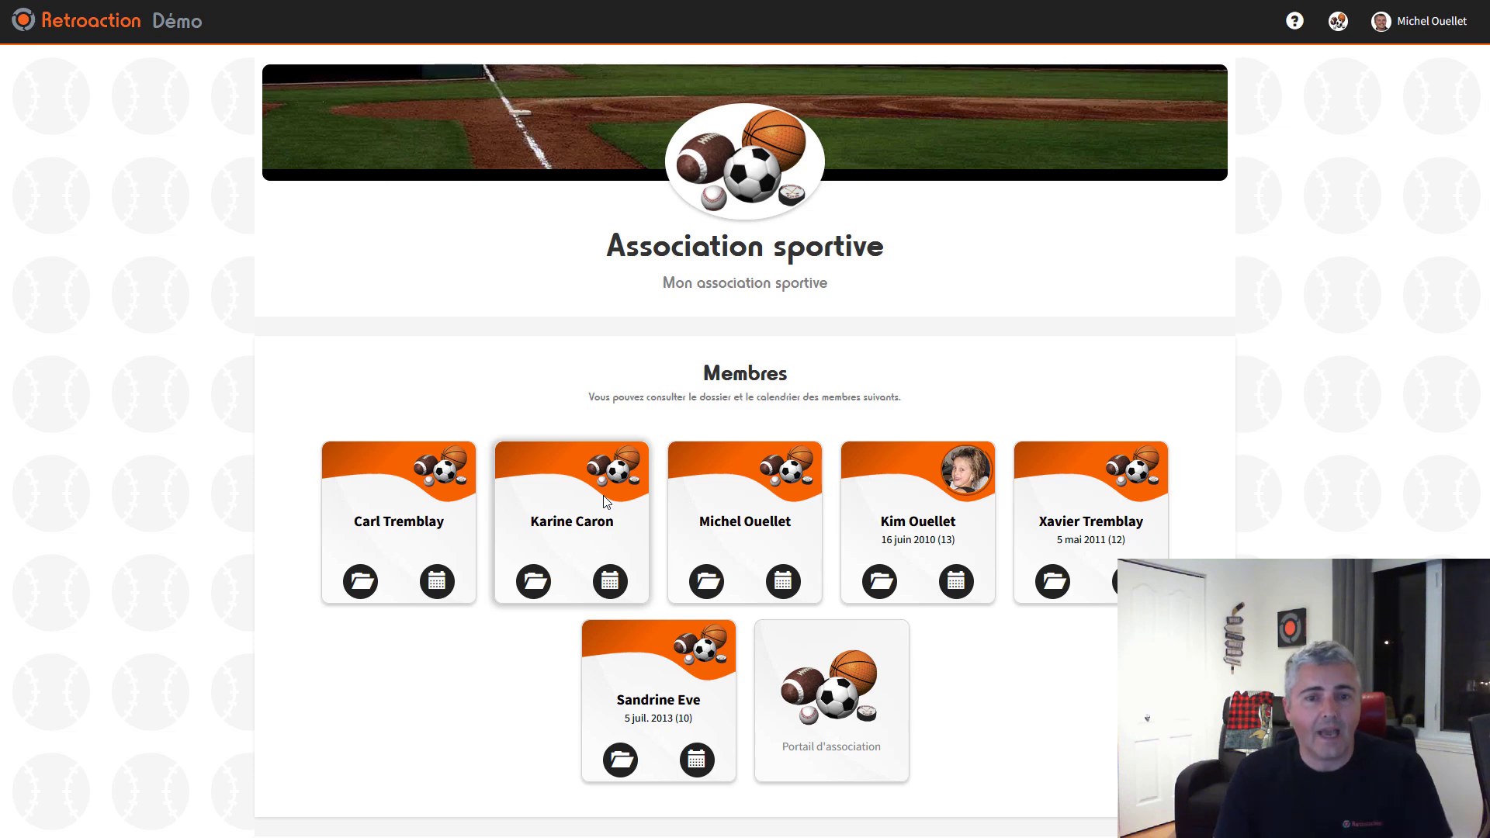
Examine the Sénateurs manager's equipment loans in the member portal and return to the association's administration home page
left_click(594, 549)
scroll(592, 550, "down", 2)
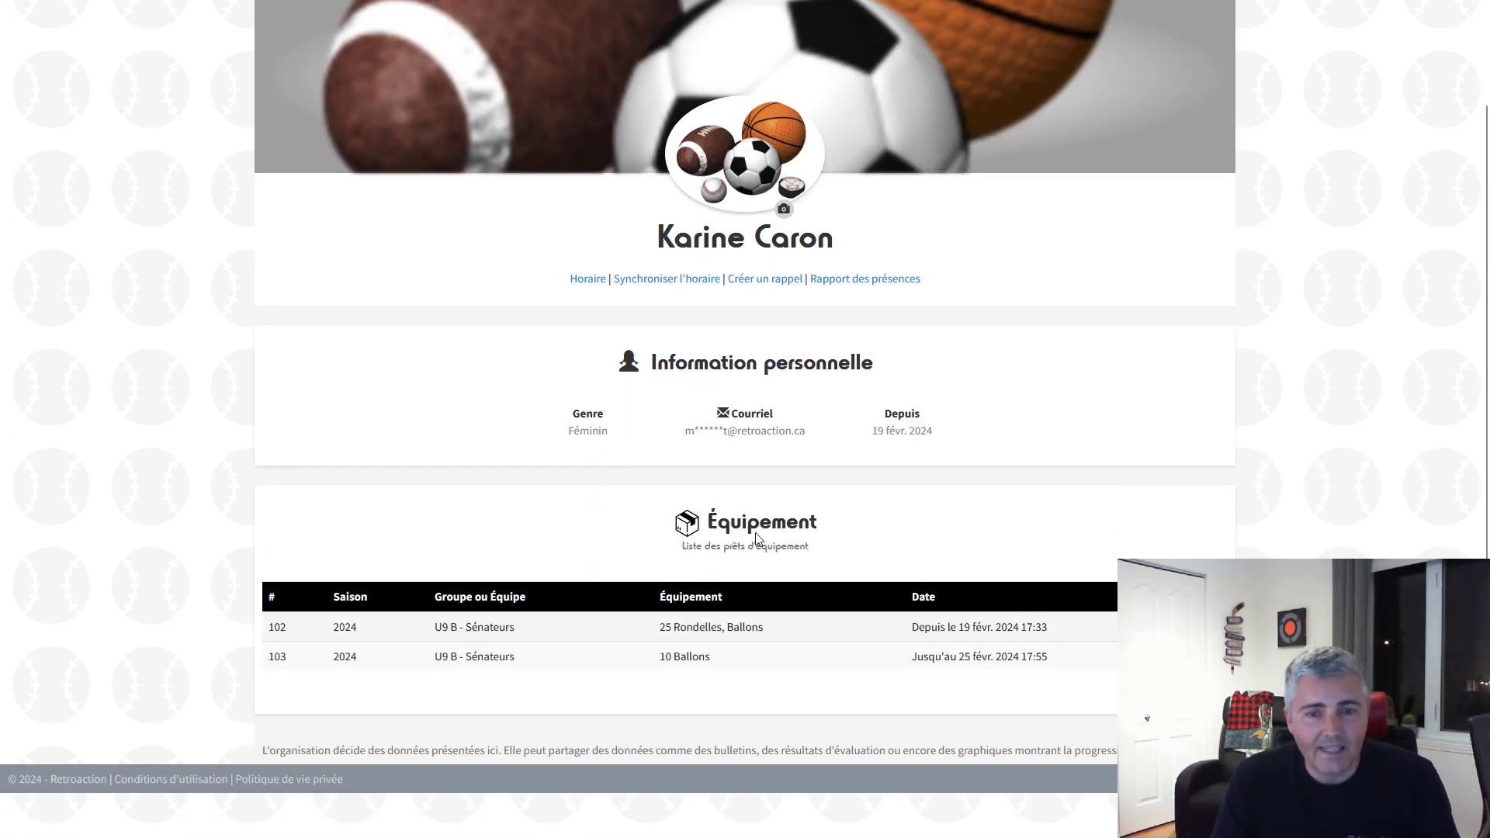
left_click_drag(710, 522, 834, 523)
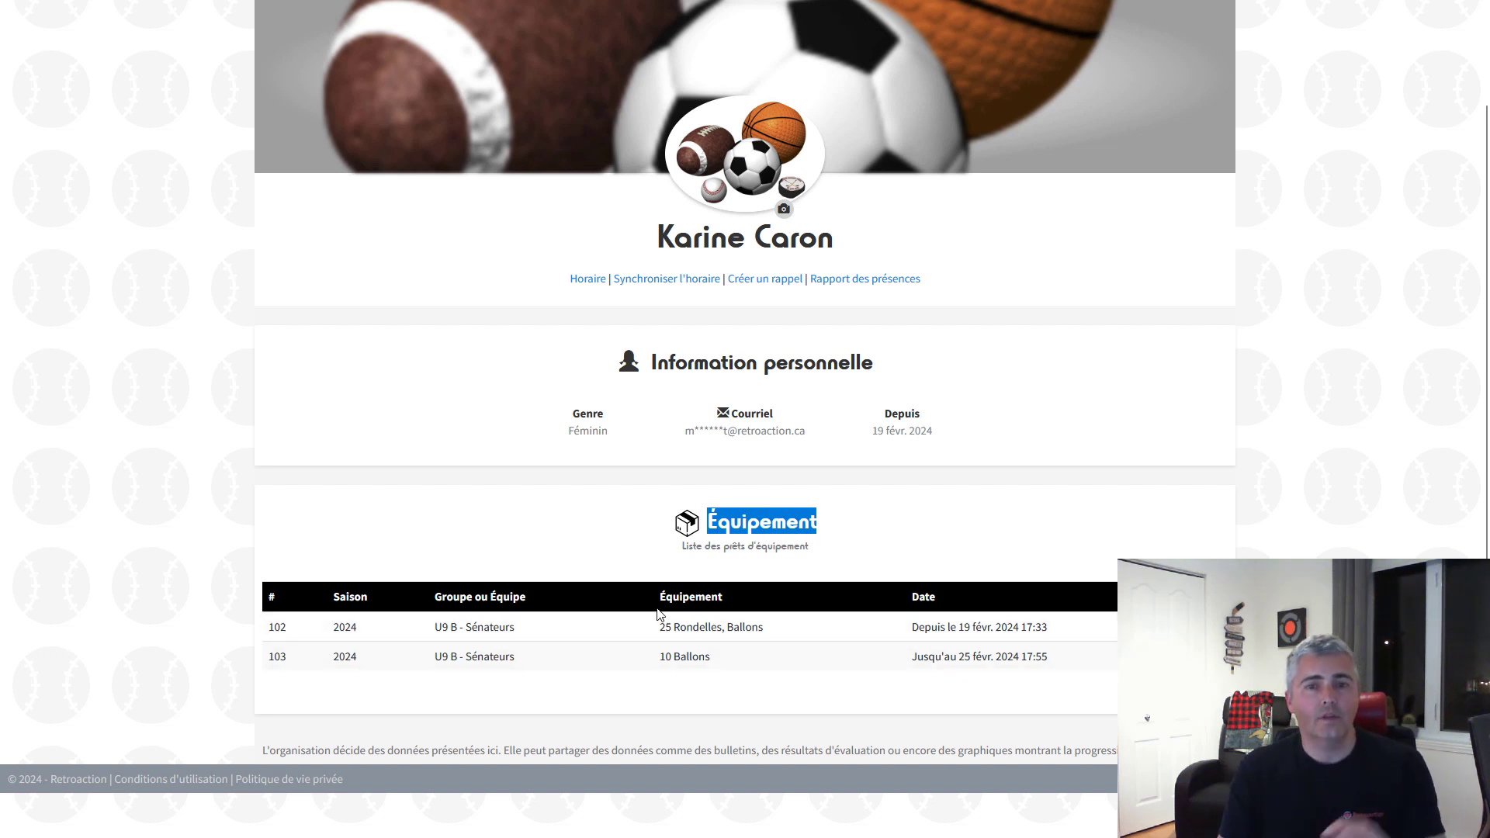
scroll(659, 615, "up", 2)
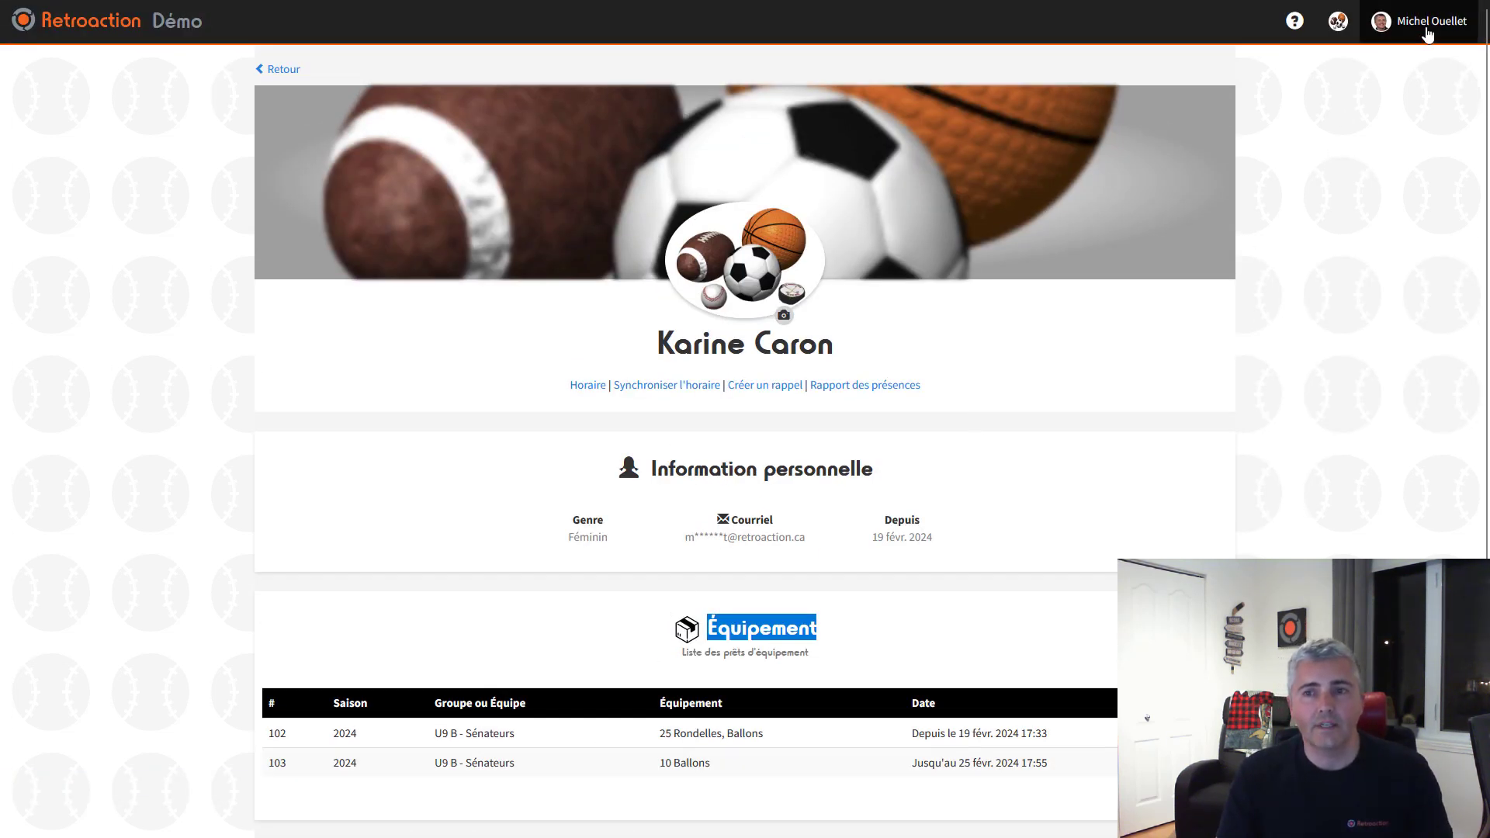
left_click(1425, 21)
left_click(990, 315)
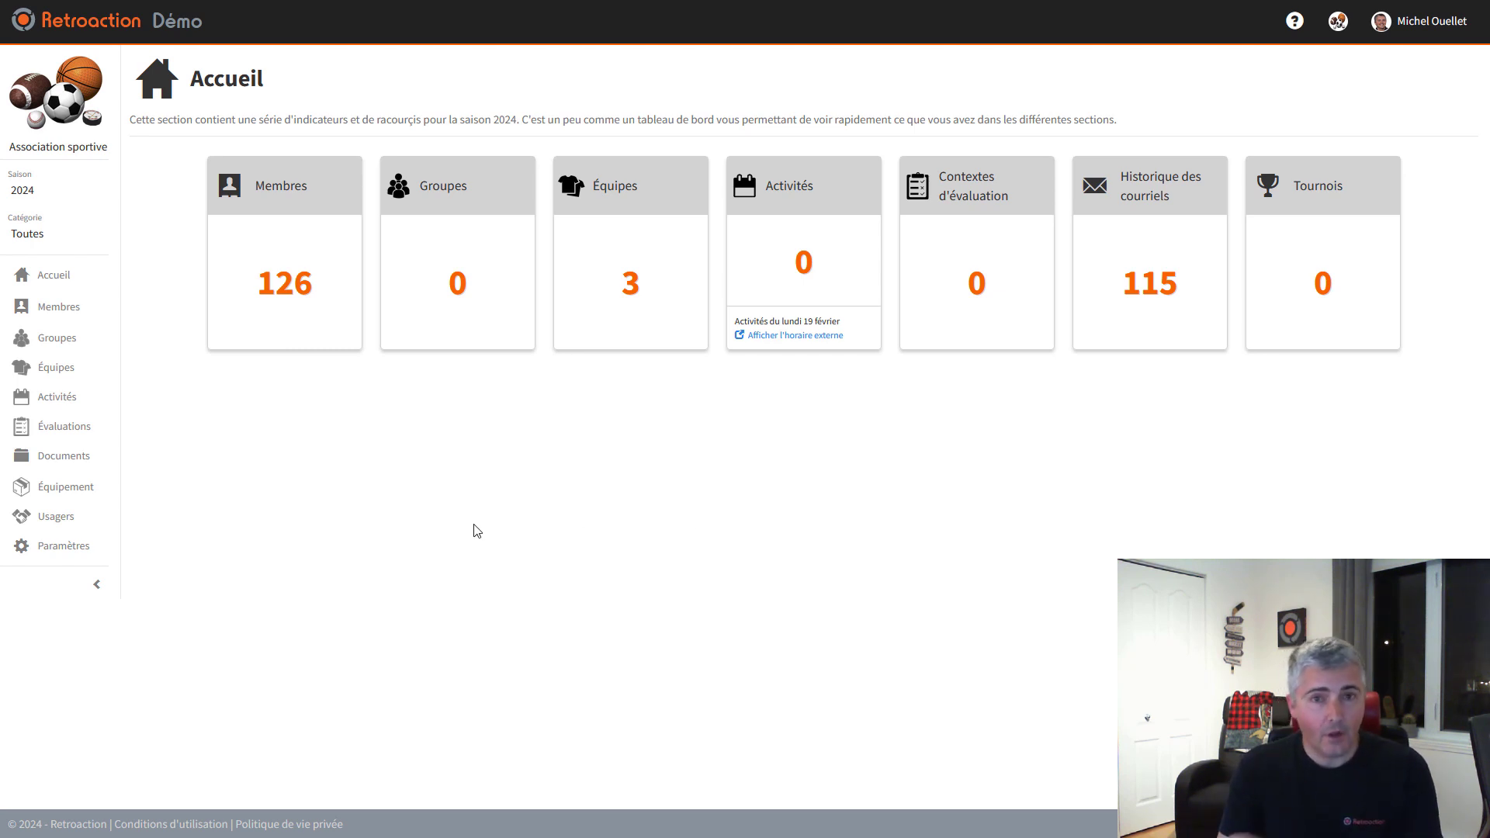
Open the equipment loan history, review its newest entry and remove the Prêt type filter
left_click(90, 486)
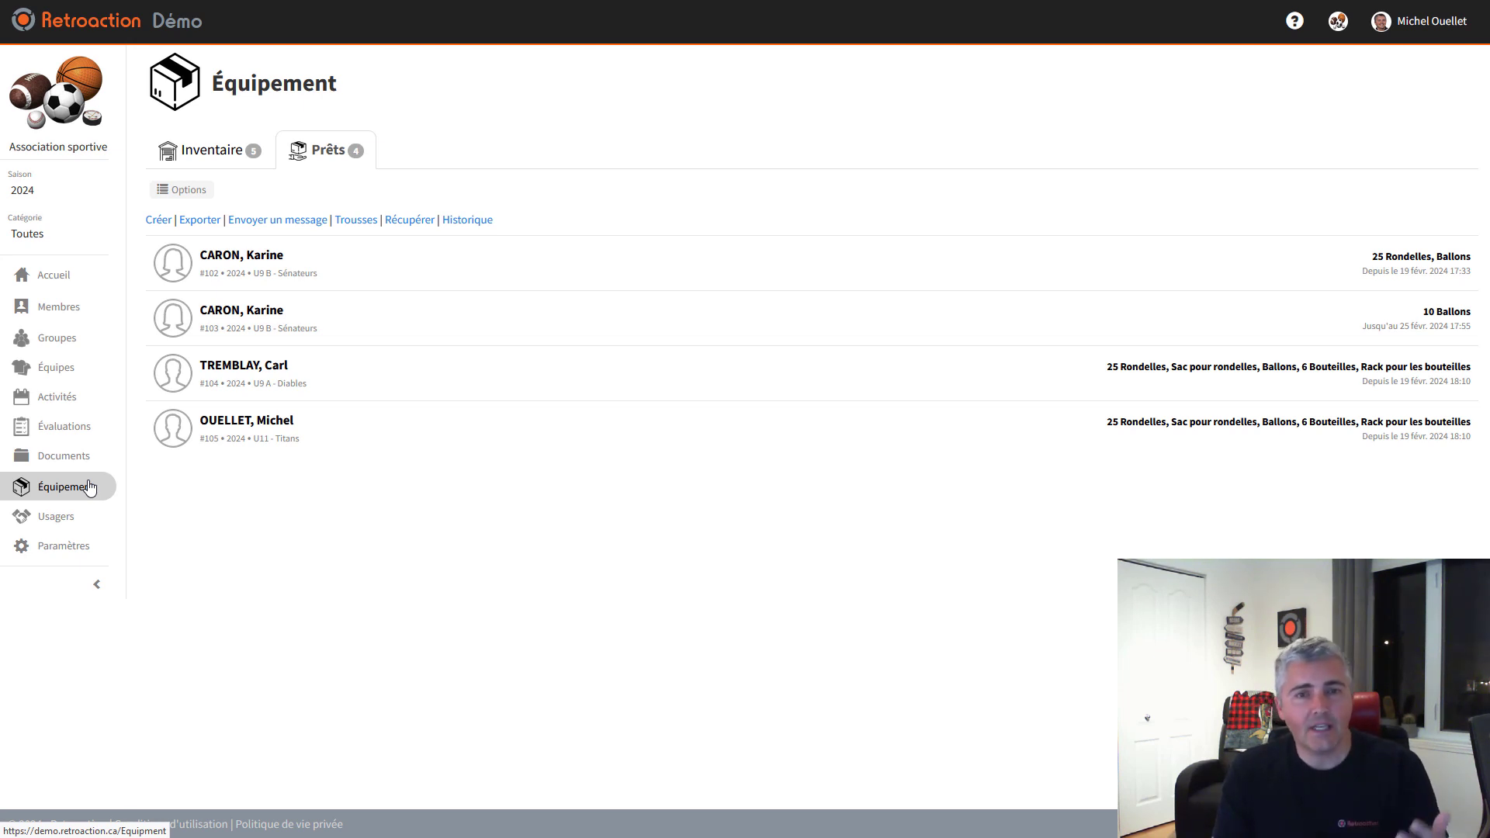
left_click(464, 223)
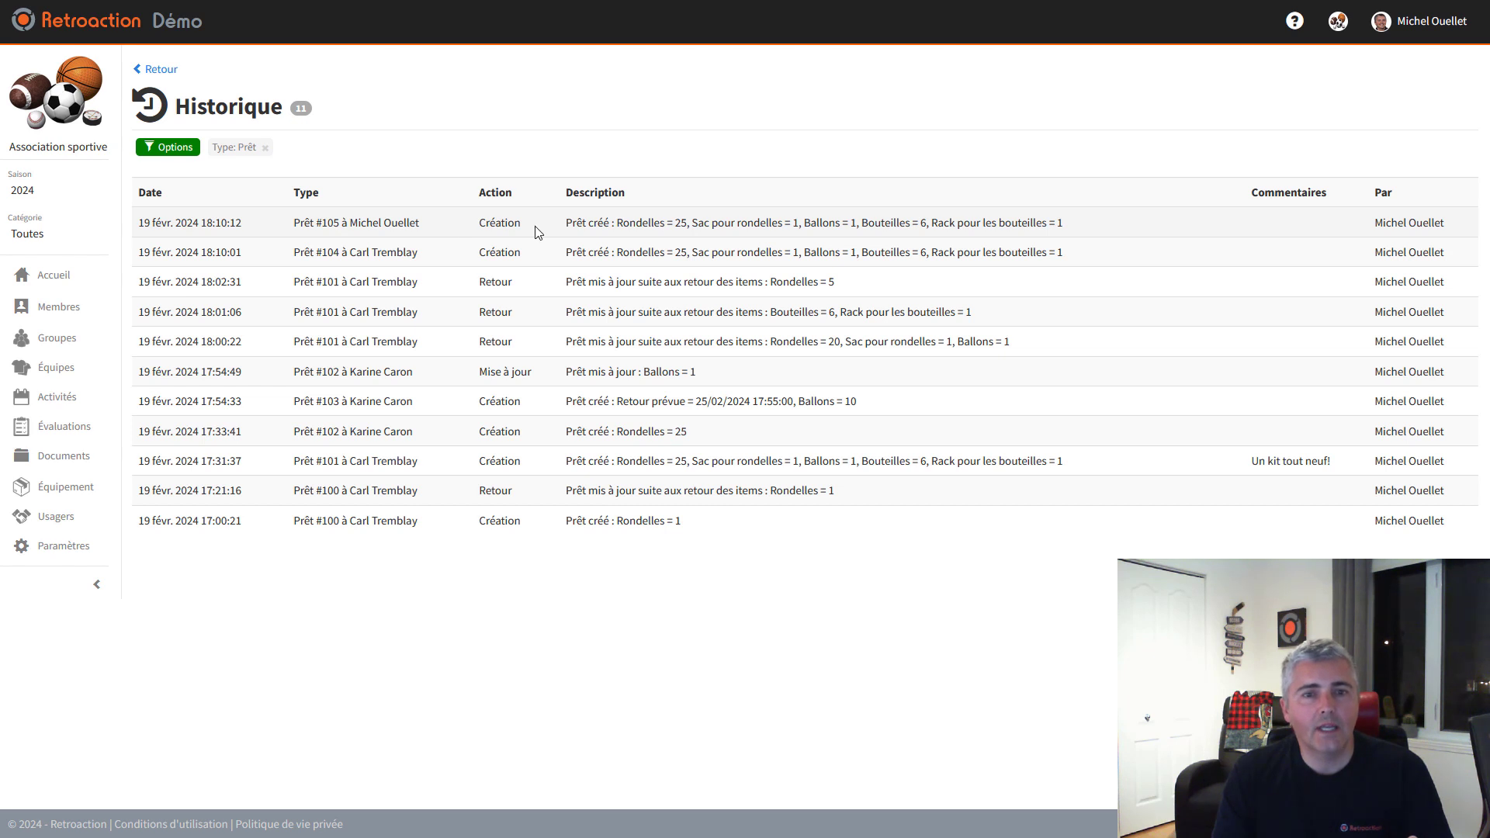
left_click_drag(565, 226, 1068, 243)
left_click(668, 276)
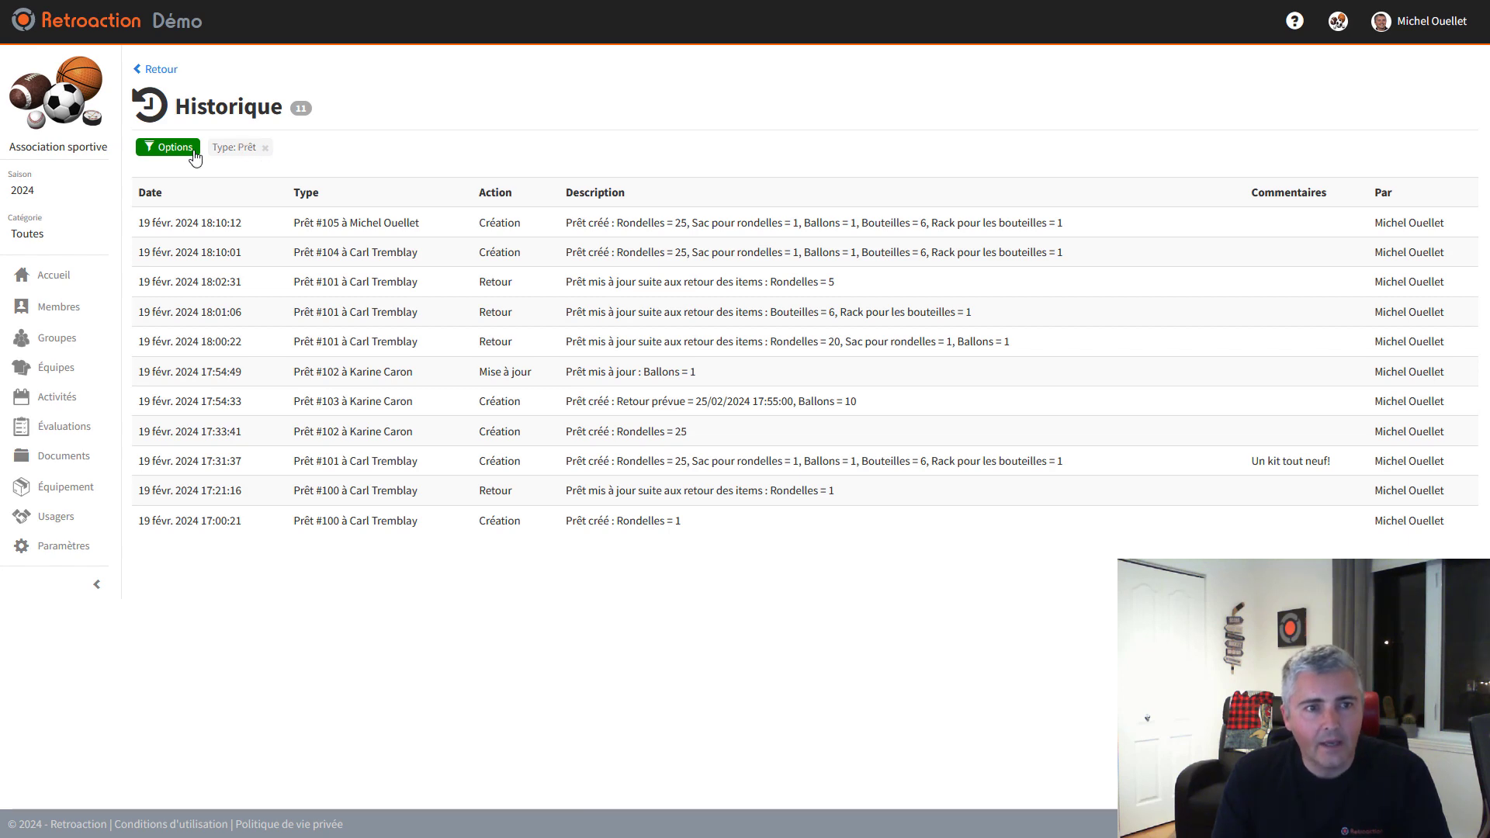
left_click(266, 148)
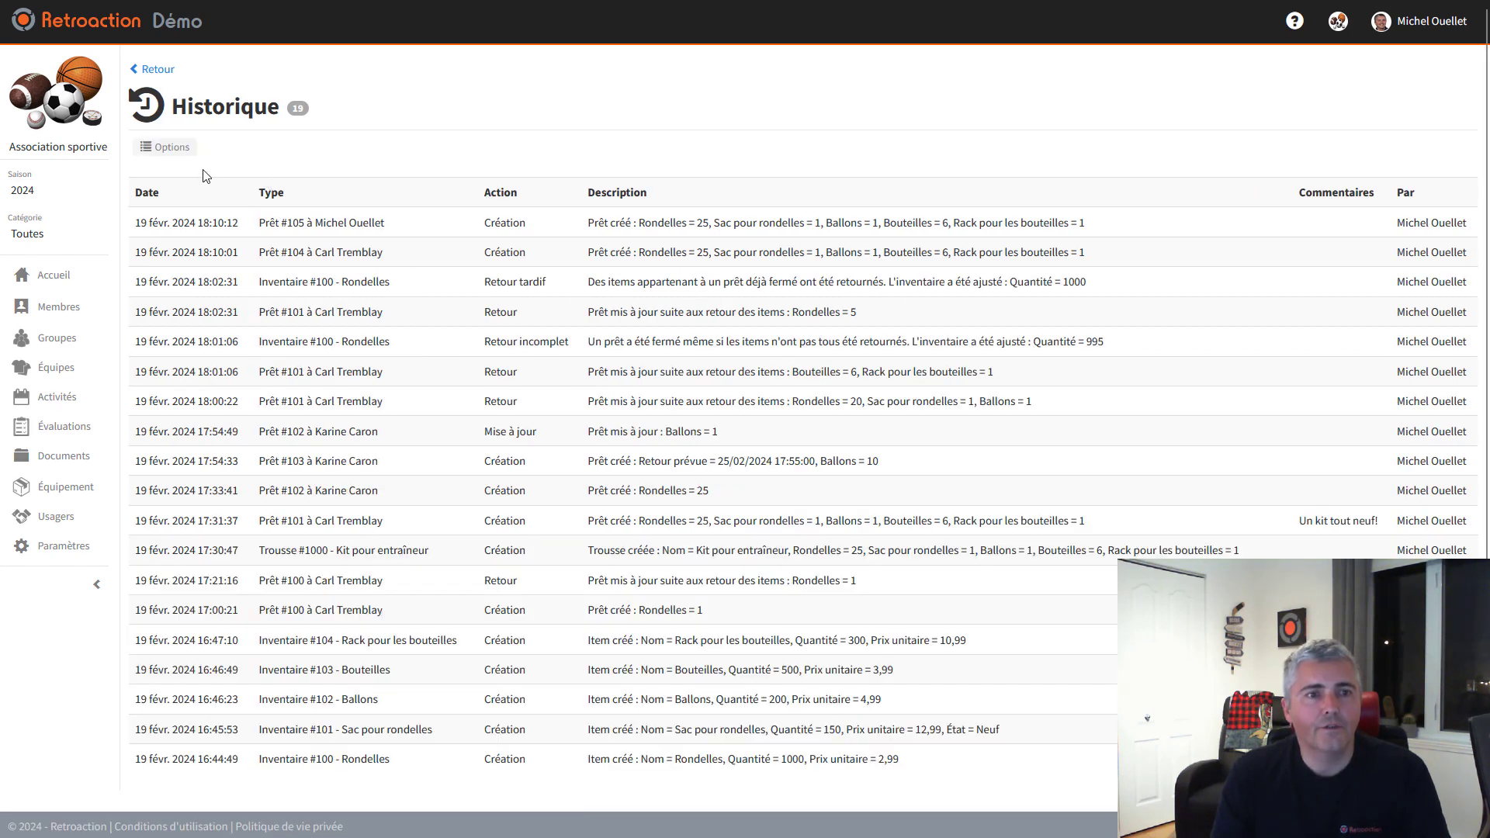
In the history list's display options, expand the À partir du and Type filters and try the Inventaire, Trousse and Prêt choices
left_click(169, 150)
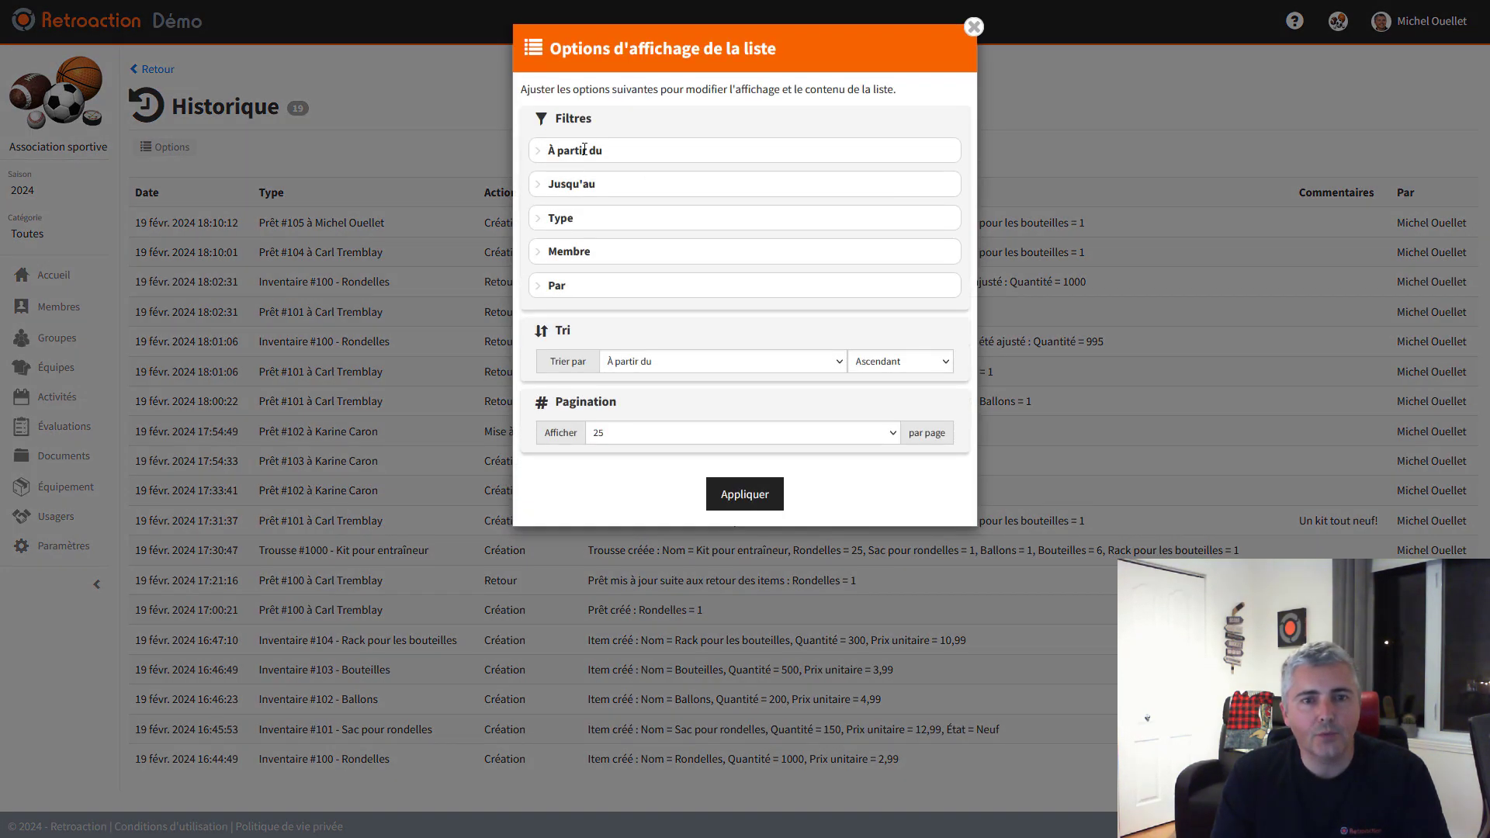
left_click(585, 149)
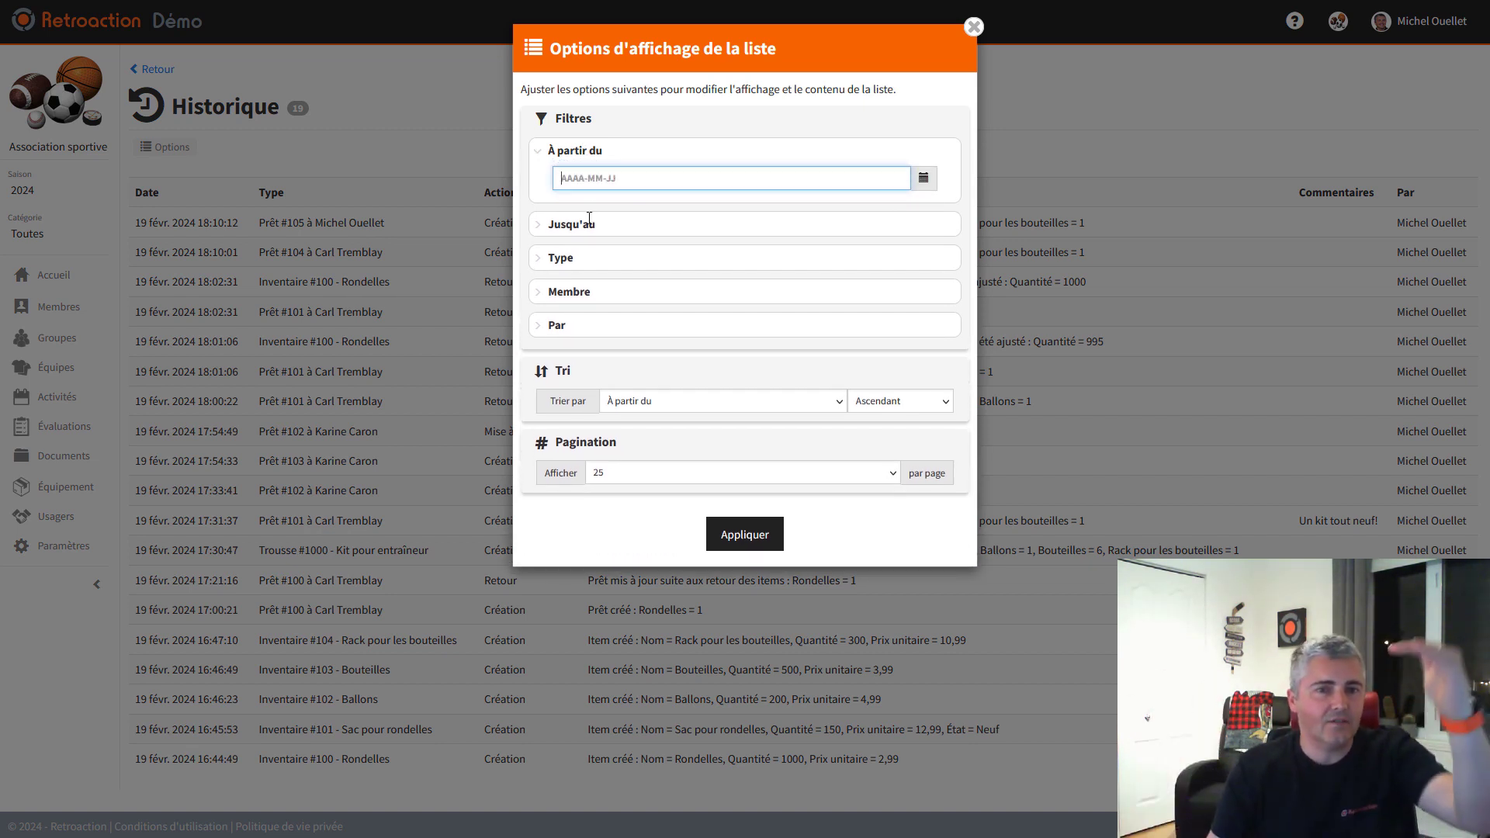
left_click(567, 257)
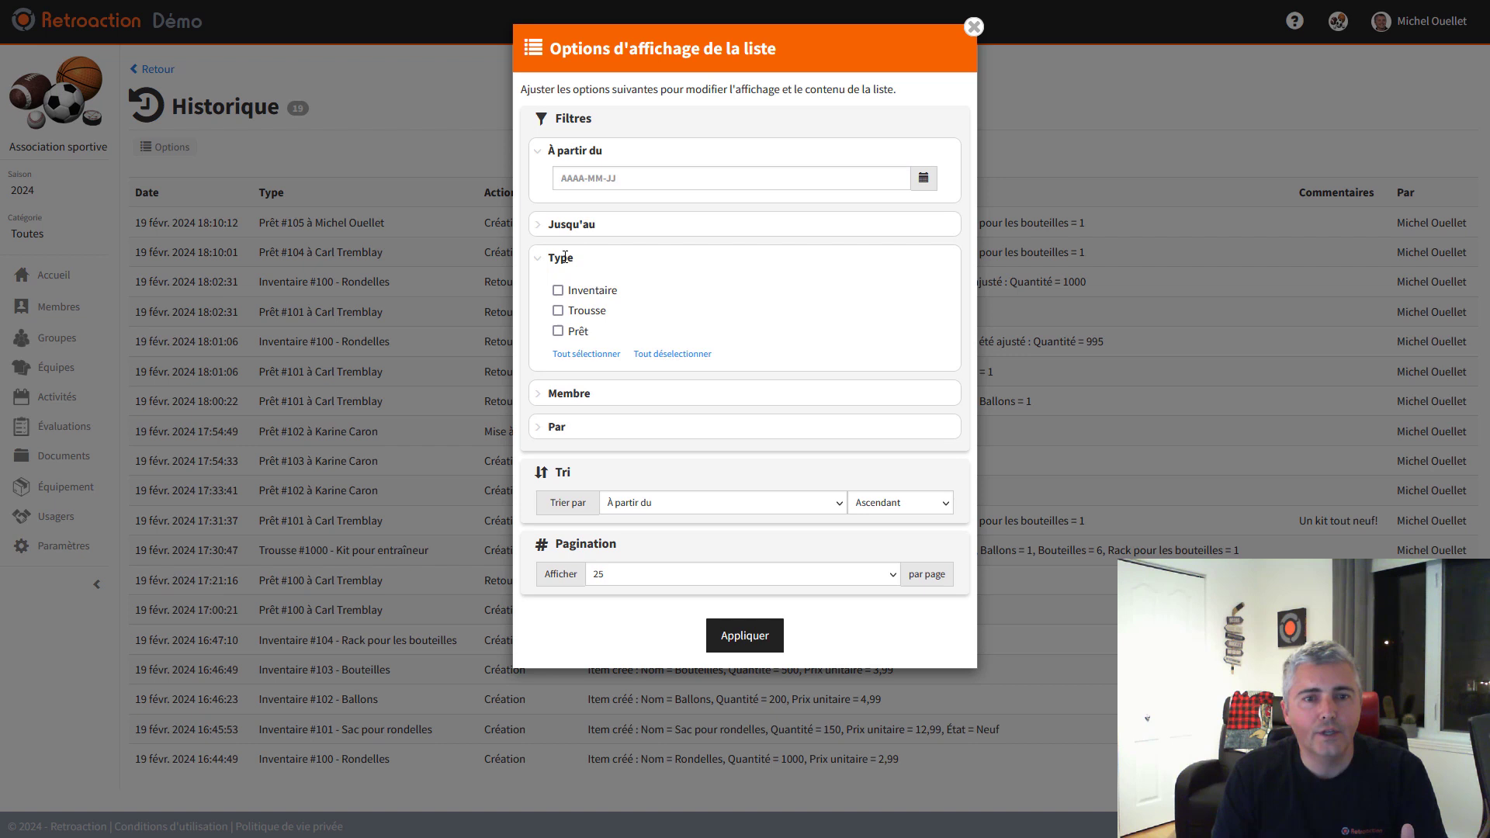
left_click(580, 294)
left_click(581, 313)
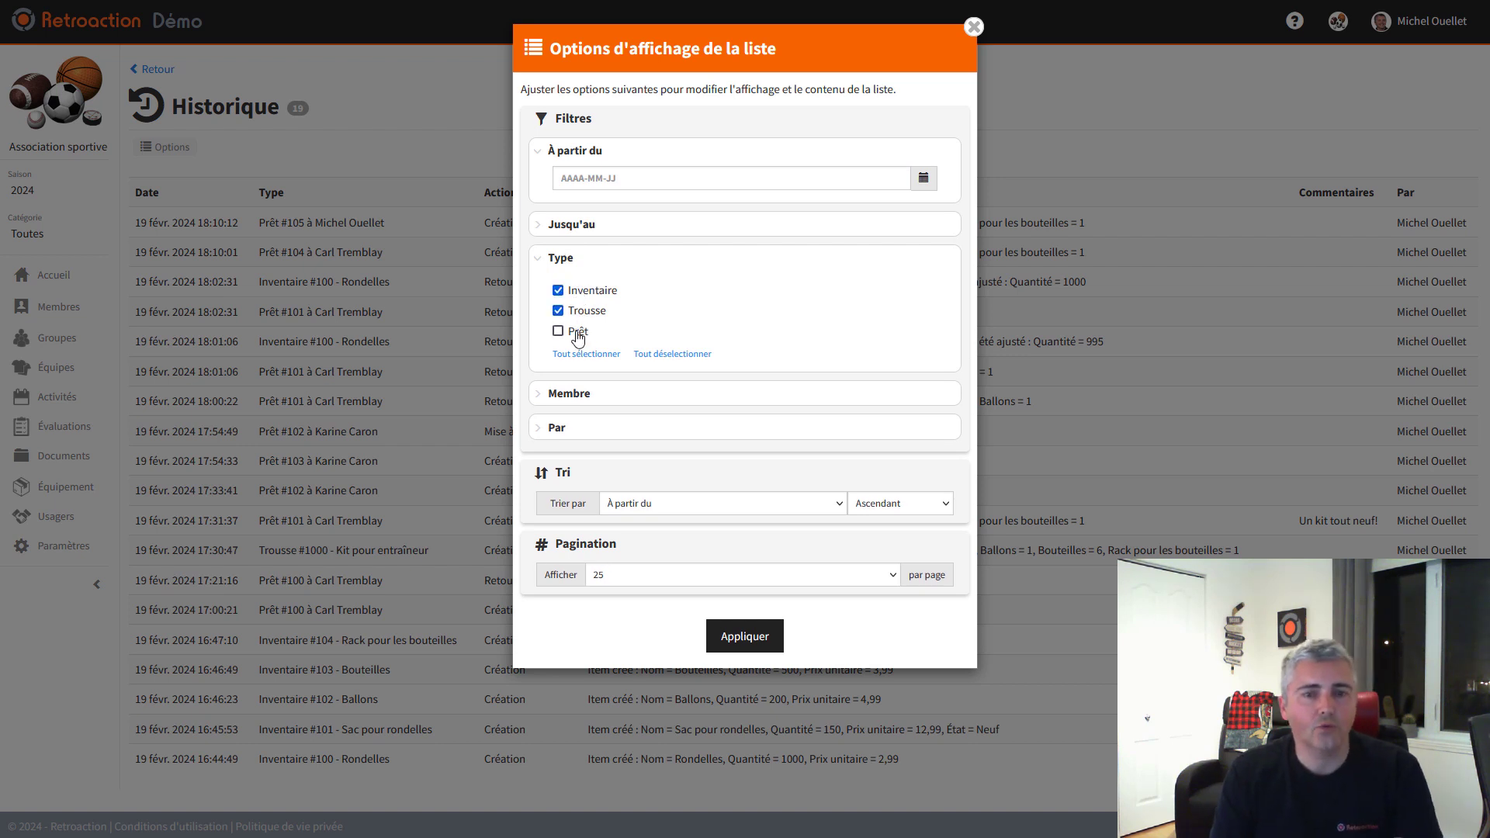
left_click(578, 333)
left_click(577, 333)
left_click(585, 312)
left_click(590, 298)
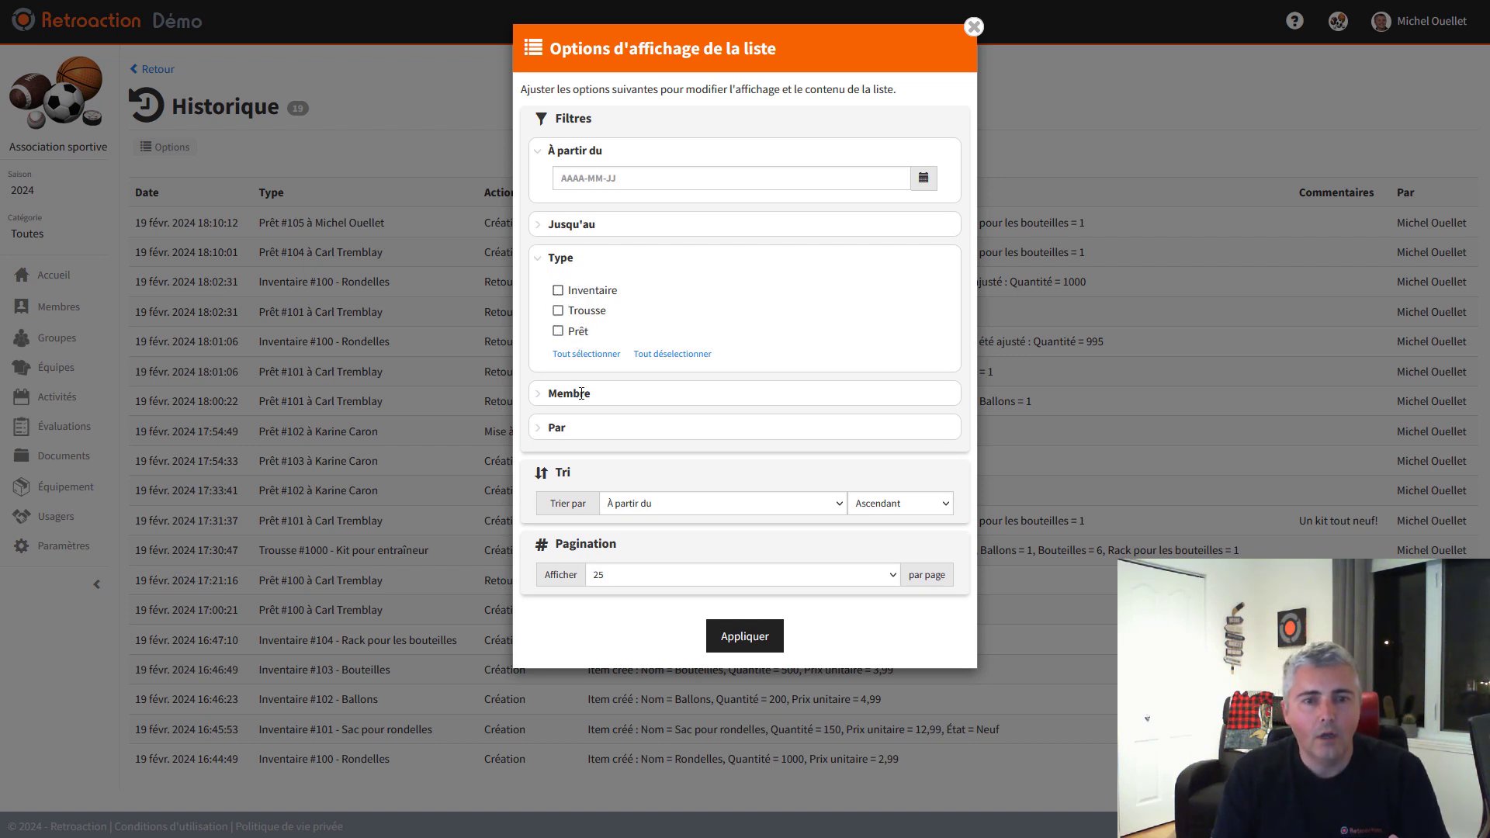
Expand the Membre and Par filters, choose the administrator's name under Par and close the options without applying them
left_click(584, 392)
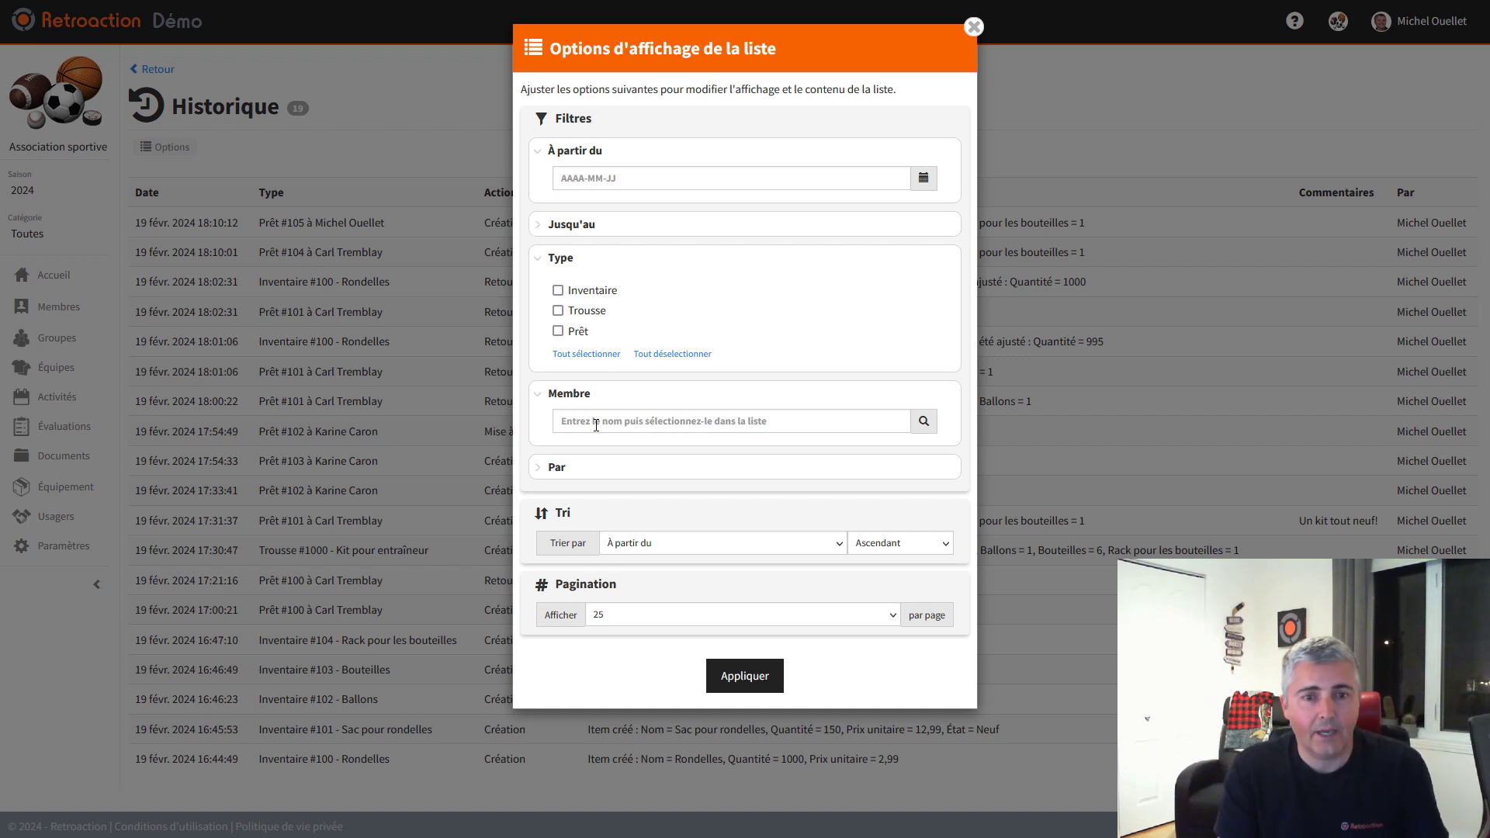
left_click(585, 469)
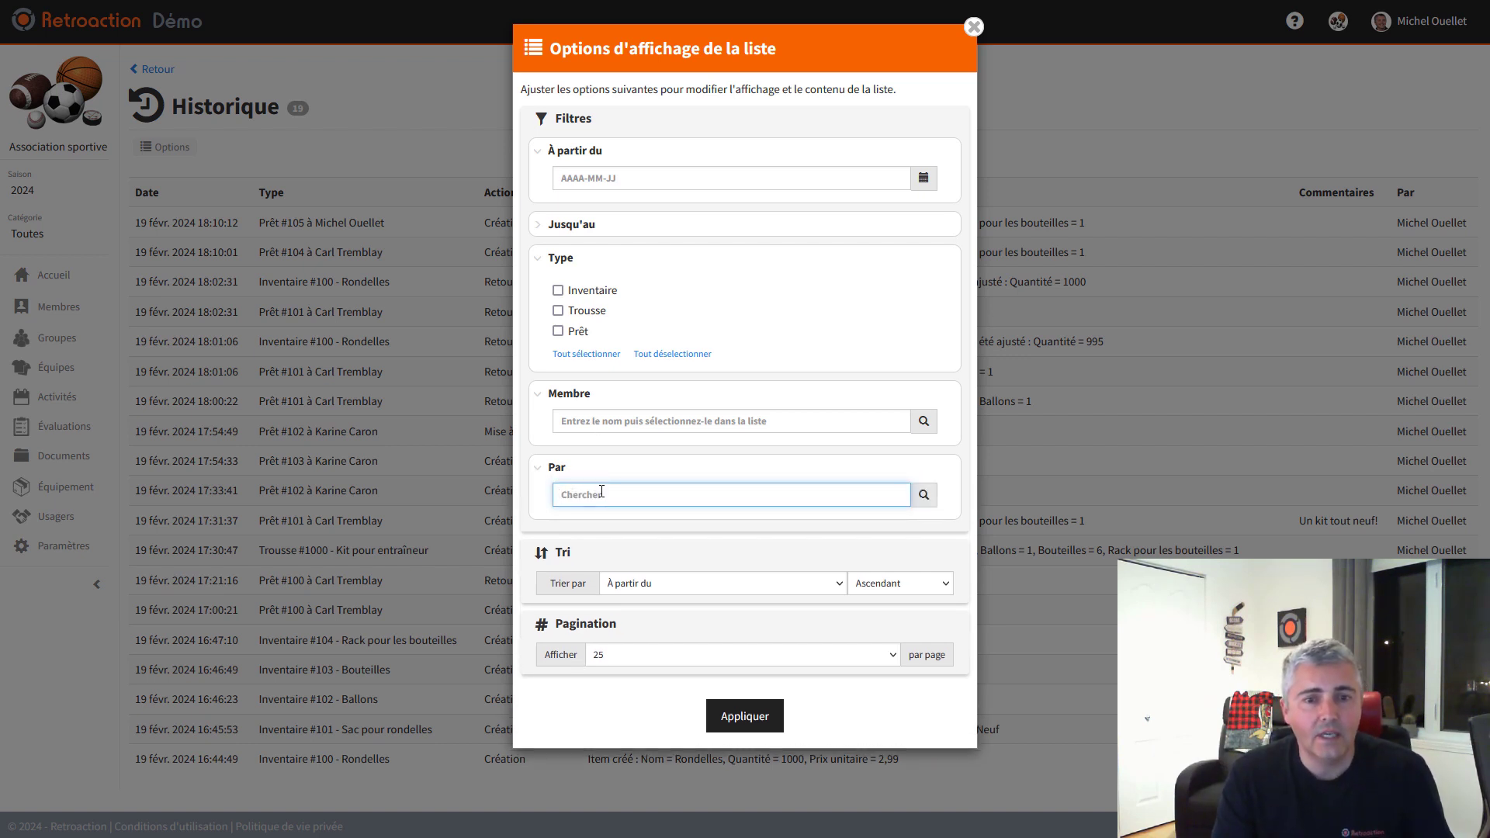
type("Michel Ou")
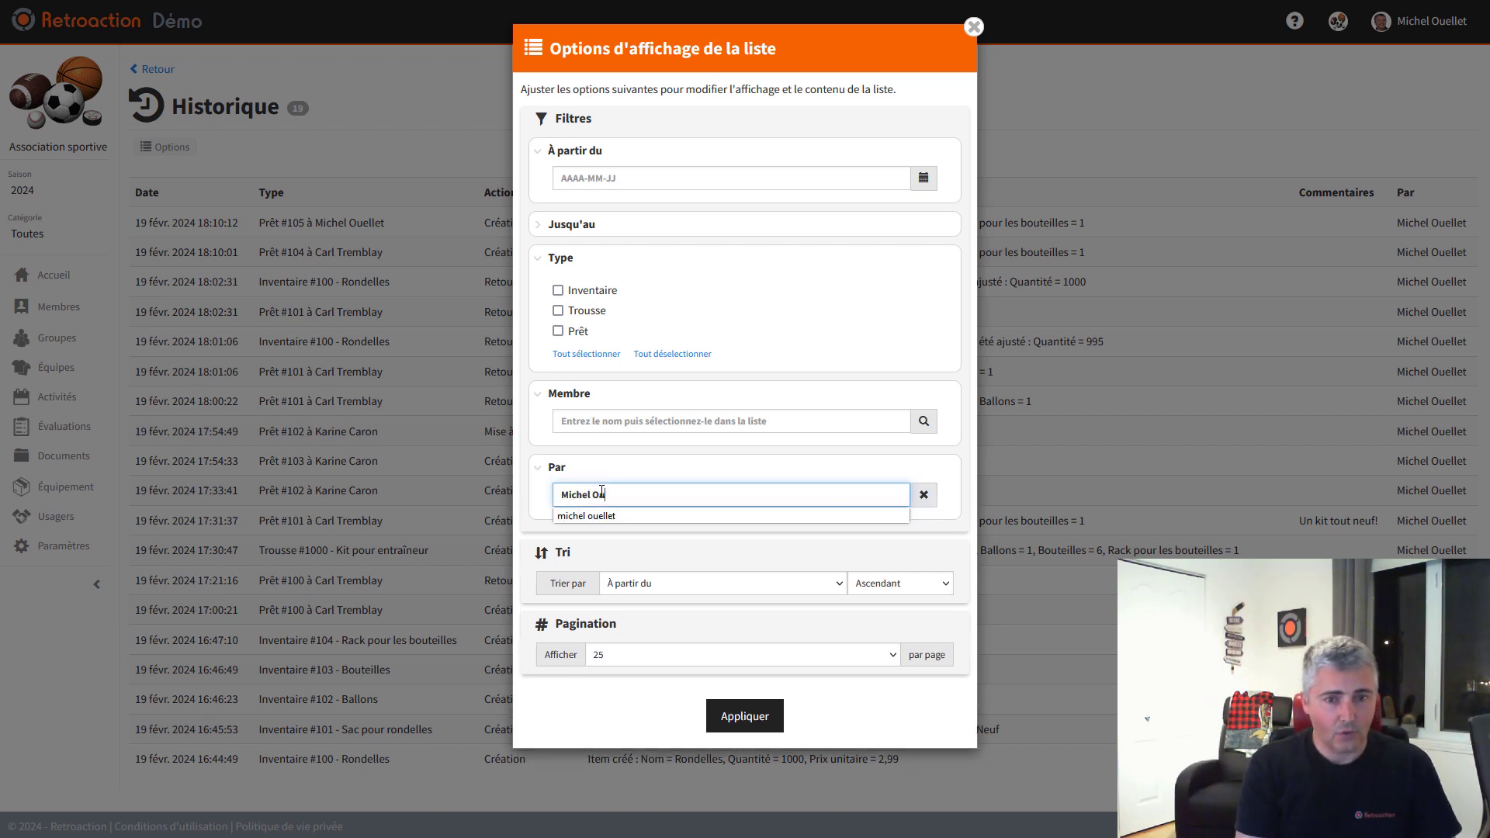
type("e")
key("Down")
key("Return")
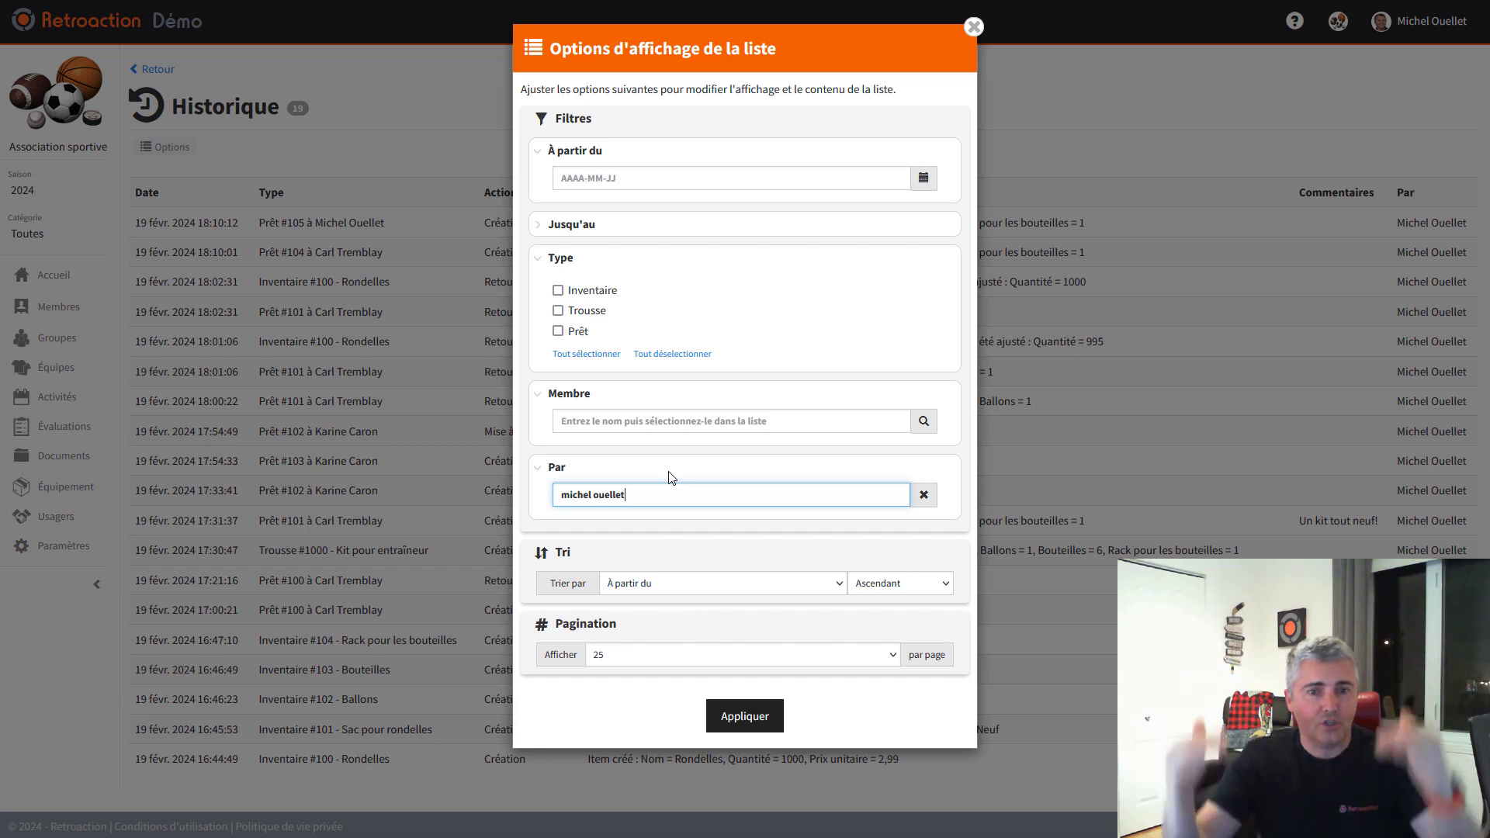
left_click(1129, 484)
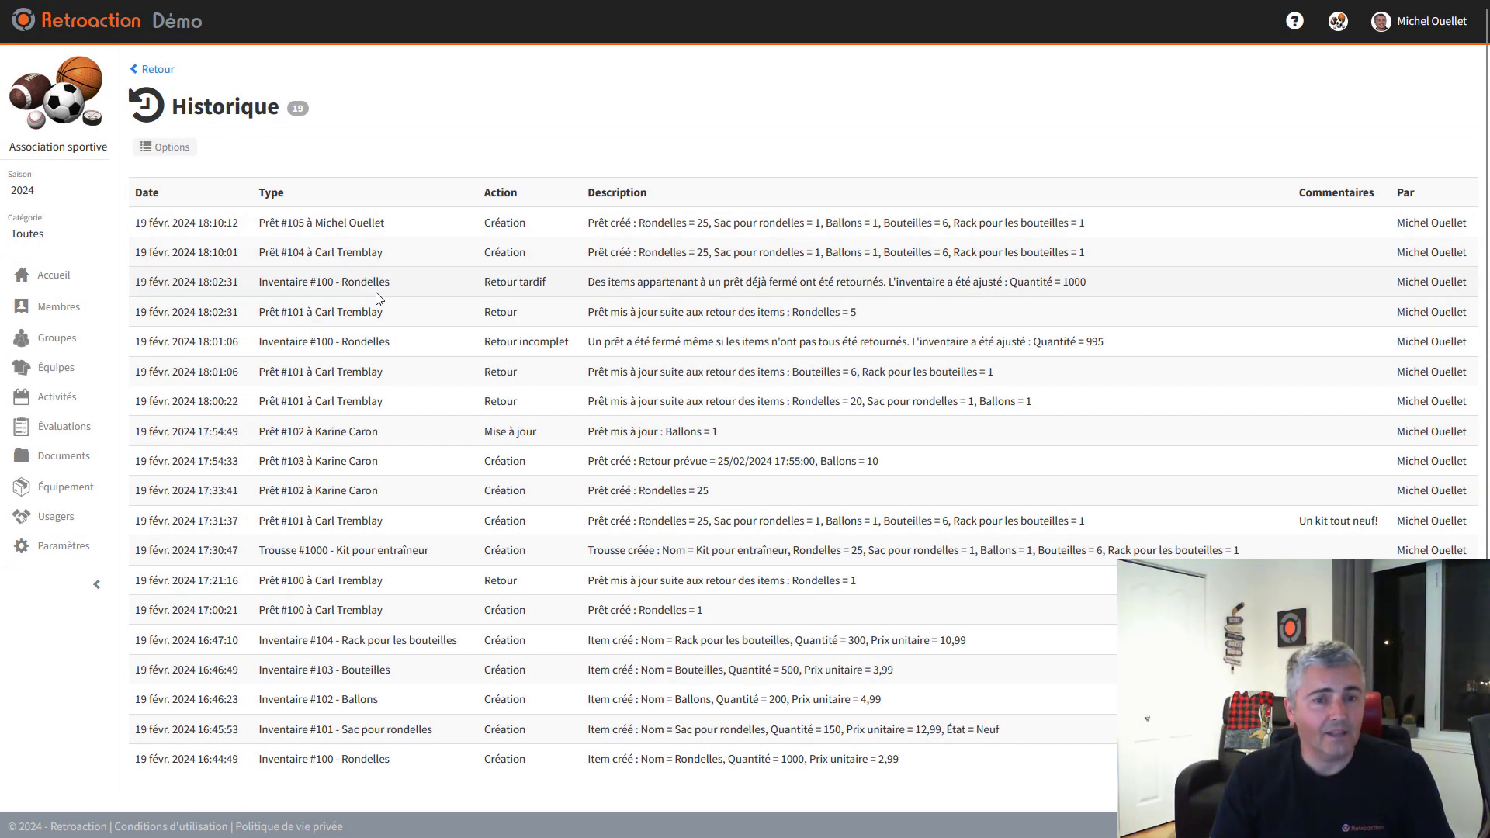
Examine the Retour tardif entry for Rondelles and its adjusted quantity in the history, and return to the loan list
left_click_drag(257, 223, 385, 225)
left_click(272, 253)
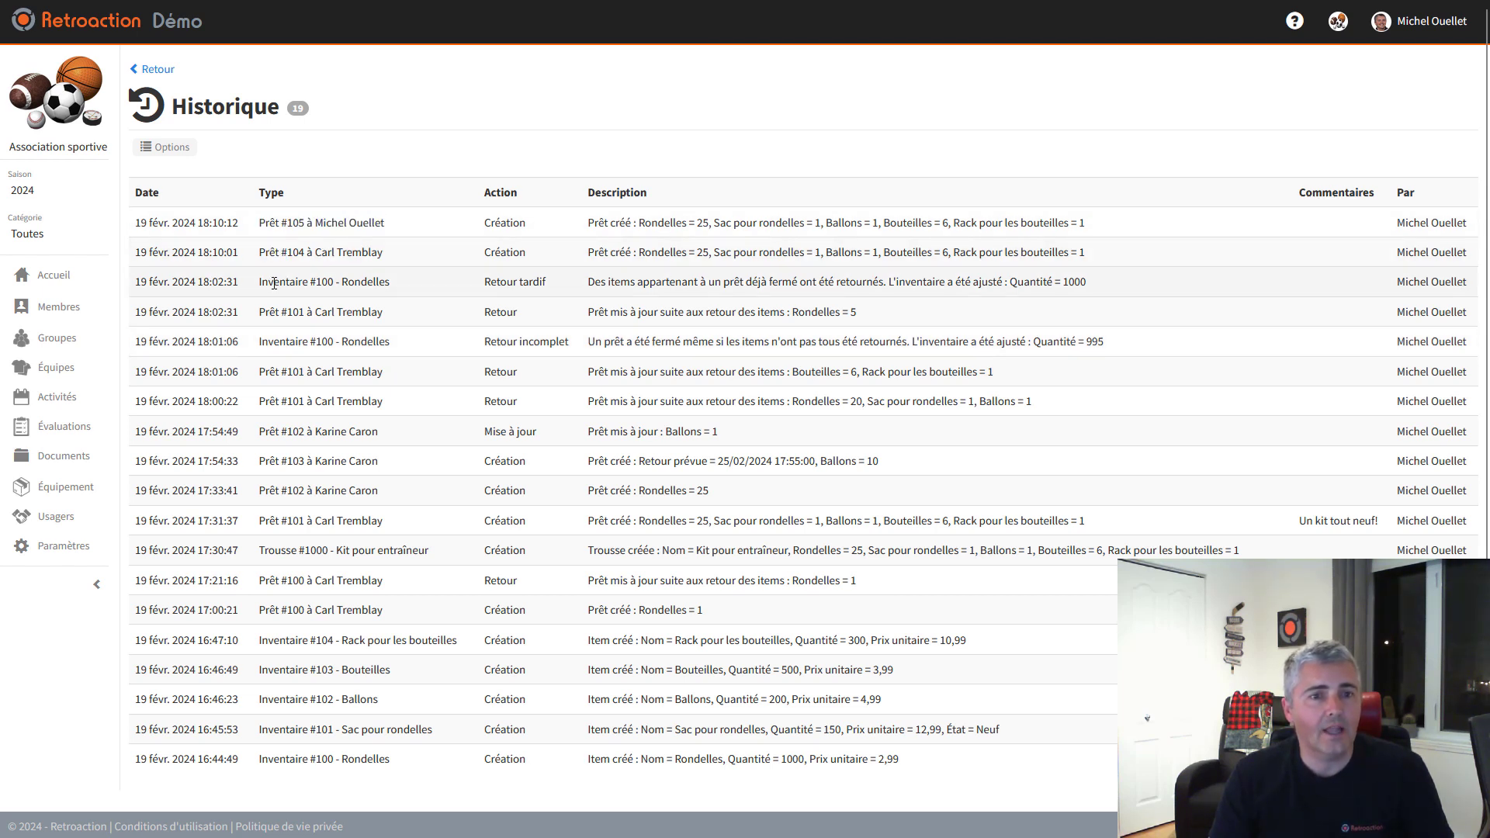
left_click_drag(273, 284, 391, 284)
left_click_drag(485, 284, 549, 289)
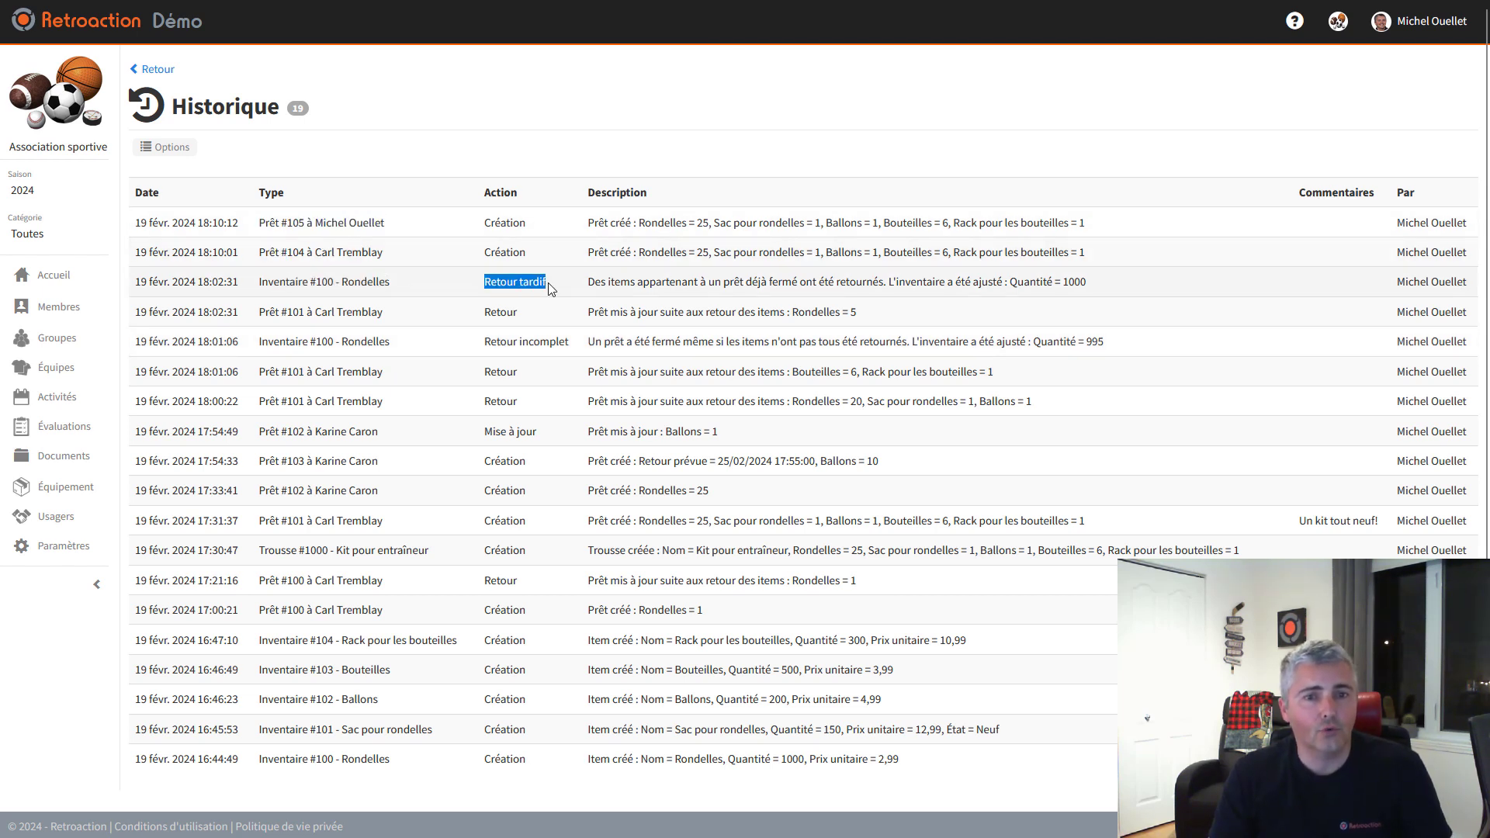
left_click(653, 291)
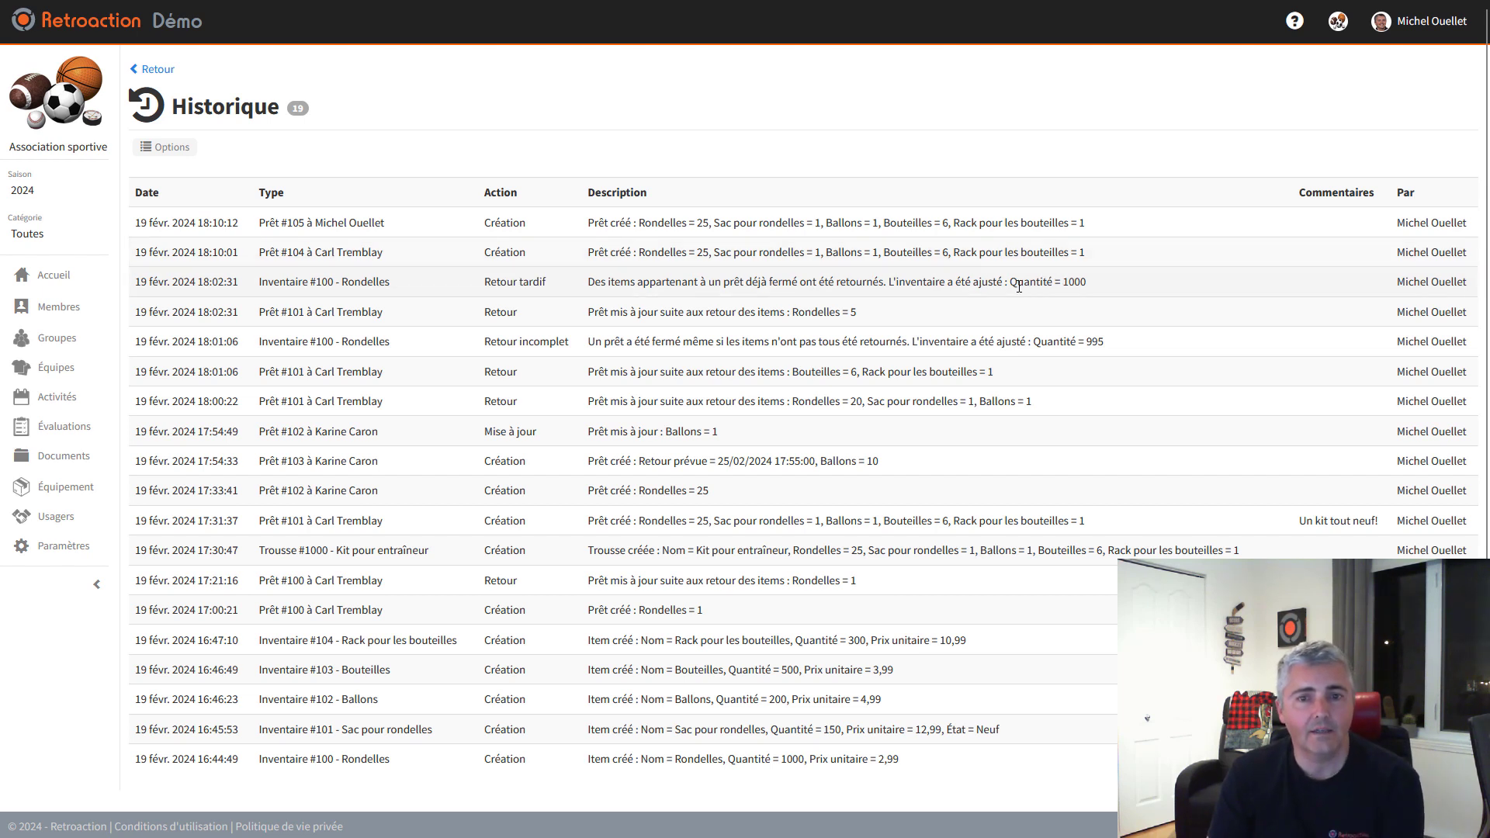
left_click_drag(1089, 284, 1006, 288)
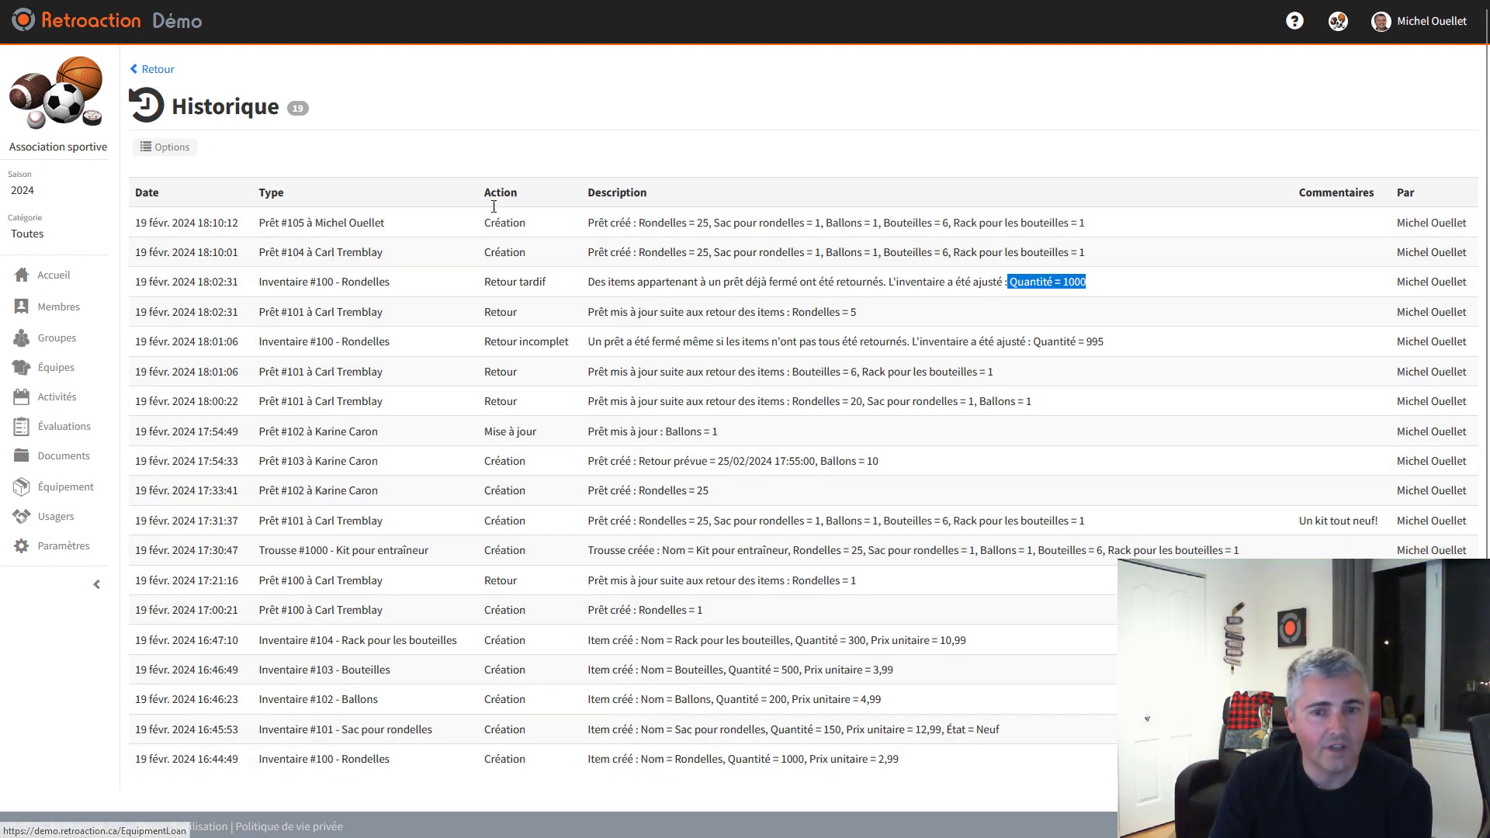
left_click(156, 71)
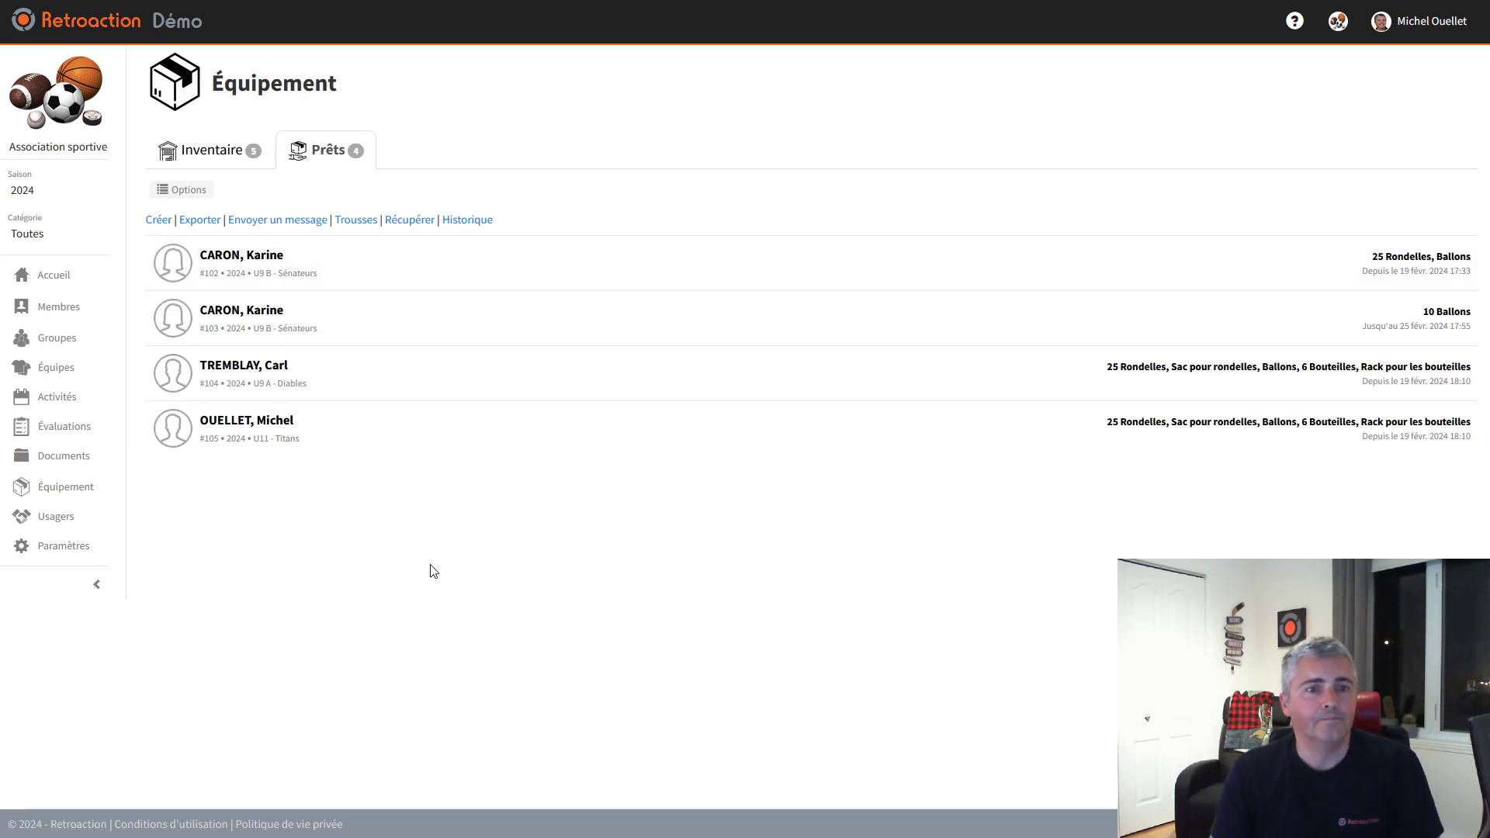